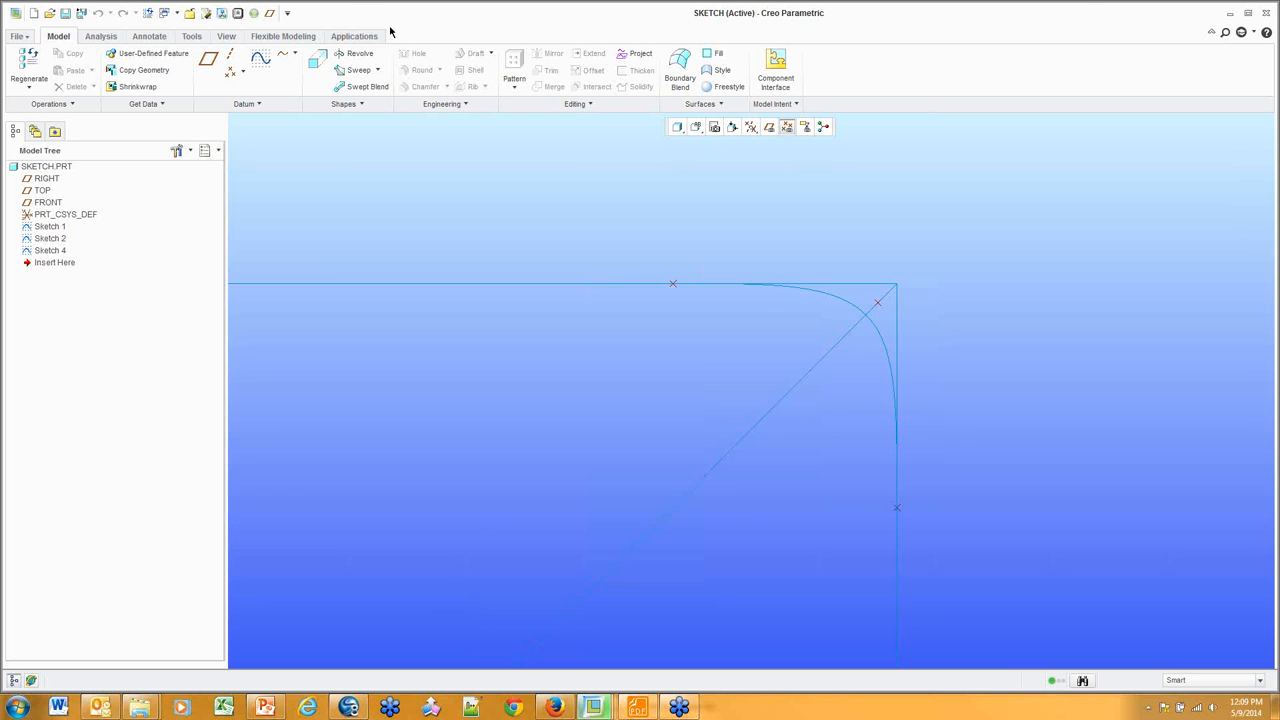
Search the commands for "fami" to locate Family Table, and clear the search
{"action": "left_click", "coordinate": [1226, 35]}
{"action": "type", "text": "fami"}
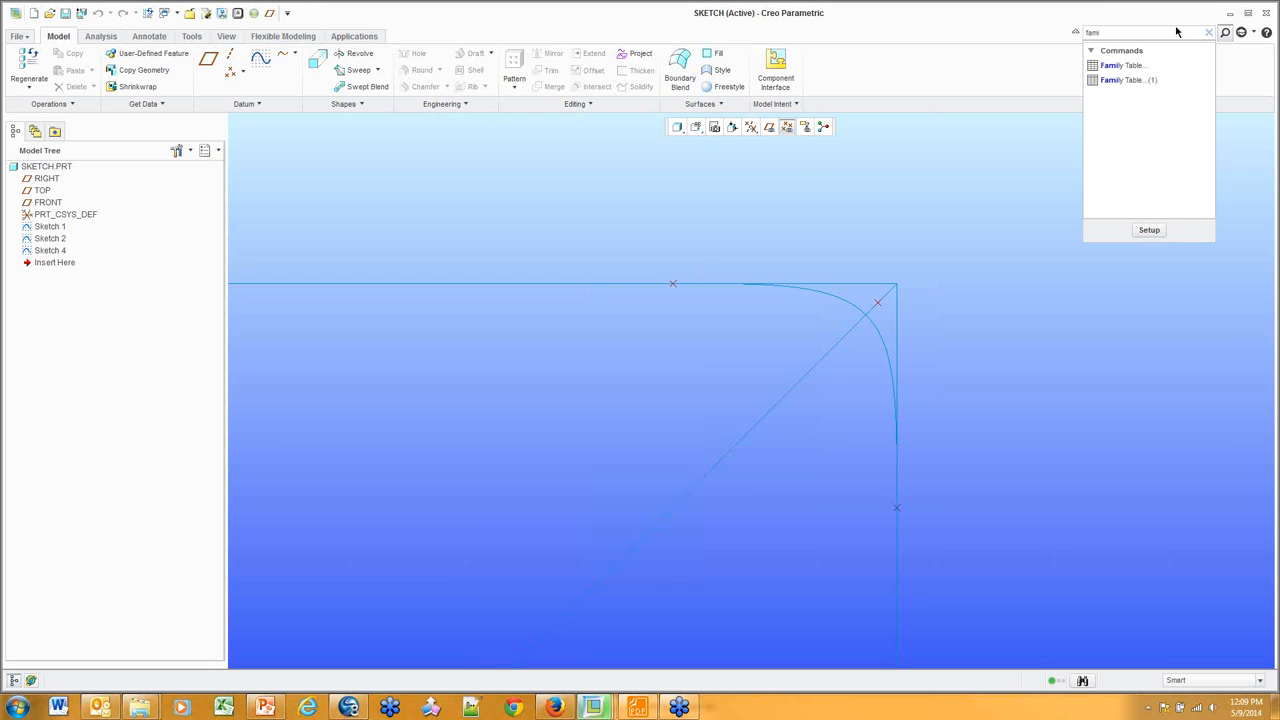
{"action": "mouse_move", "coordinate": [1131, 70]}
{"action": "left_click_drag", "start_coordinate": [1117, 33], "coordinate": [995, 30]}
{"action": "key", "text": "BackSpace"}
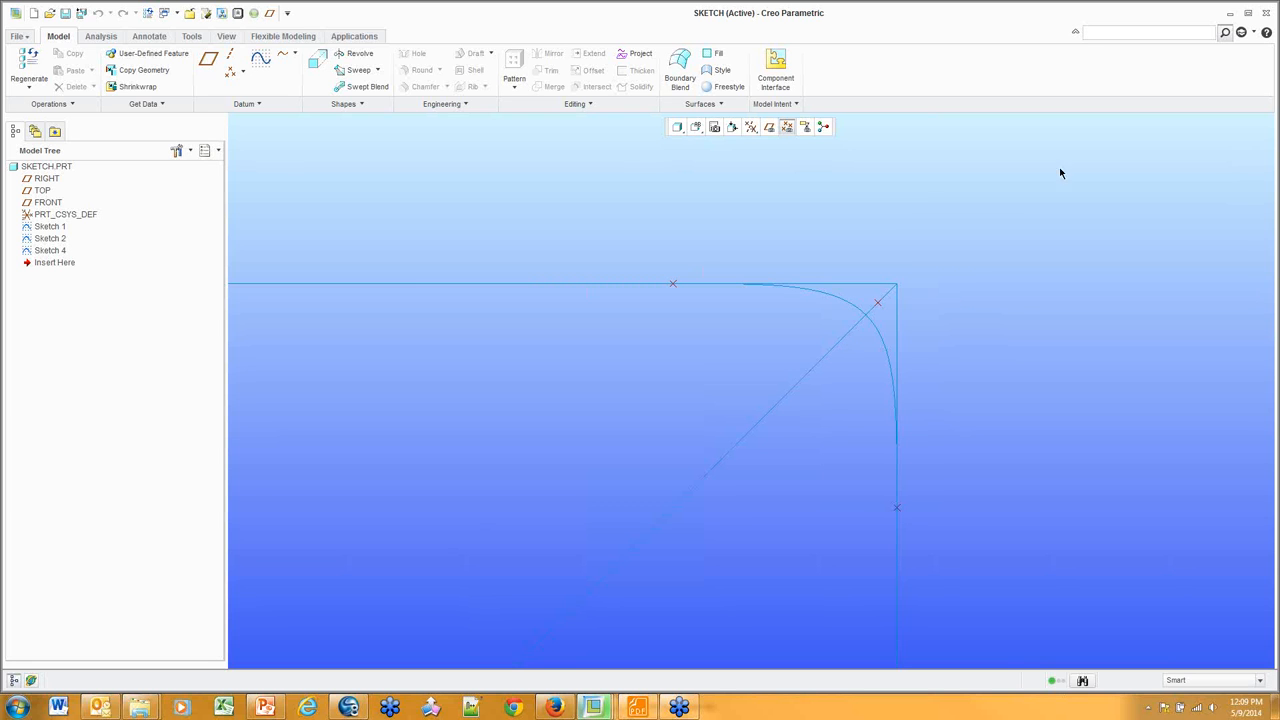
{"action": "left_click", "coordinate": [1109, 32]}
Edit Sketch 4 in place and stretch its first segment along the upper edge to about 7.37
{"action": "middle_click_drag", "start_coordinate": [894, 432], "coordinate": [854, 405], "text": "shift"}
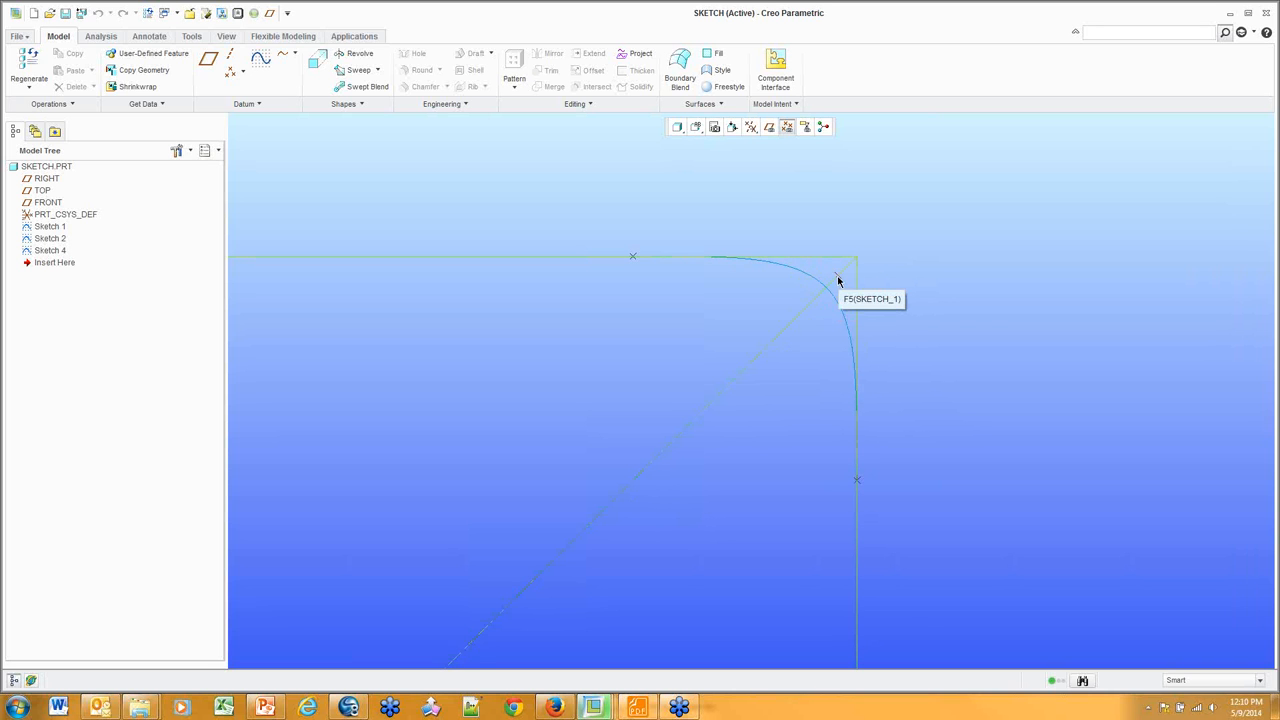
{"action": "double_click", "coordinate": [837, 306]}
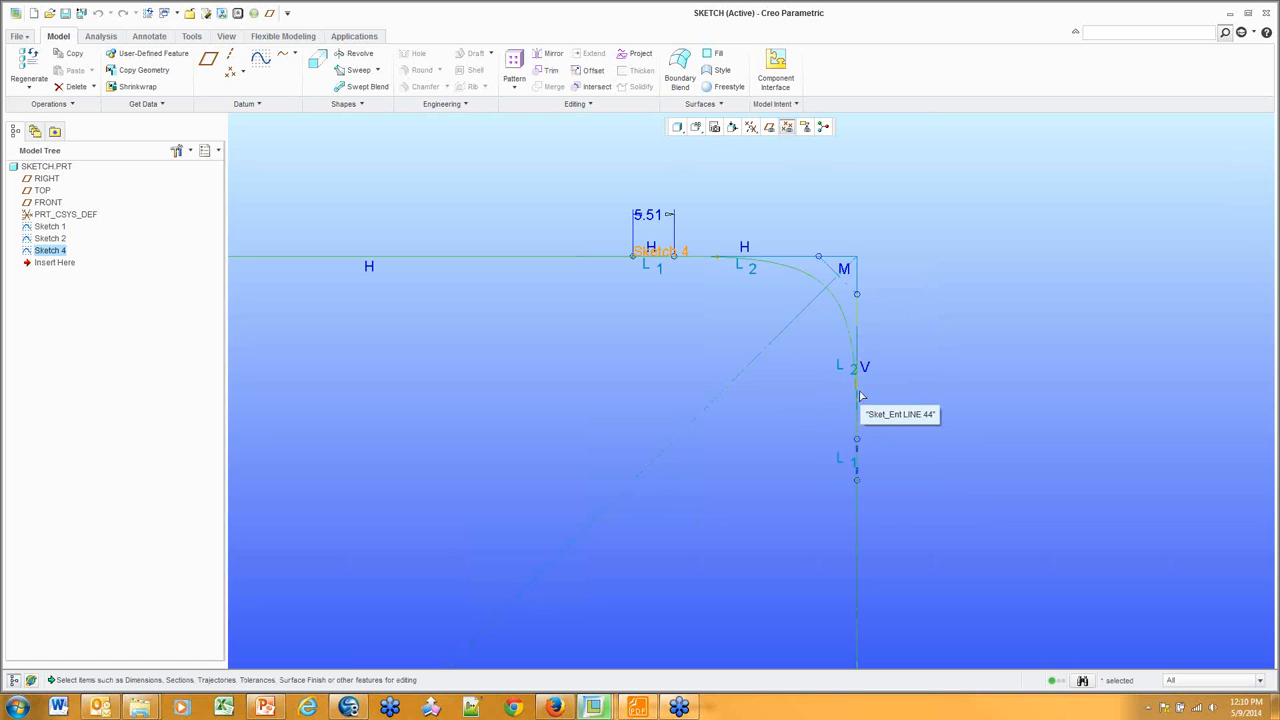
{"action": "left_click", "coordinate": [856, 388]}
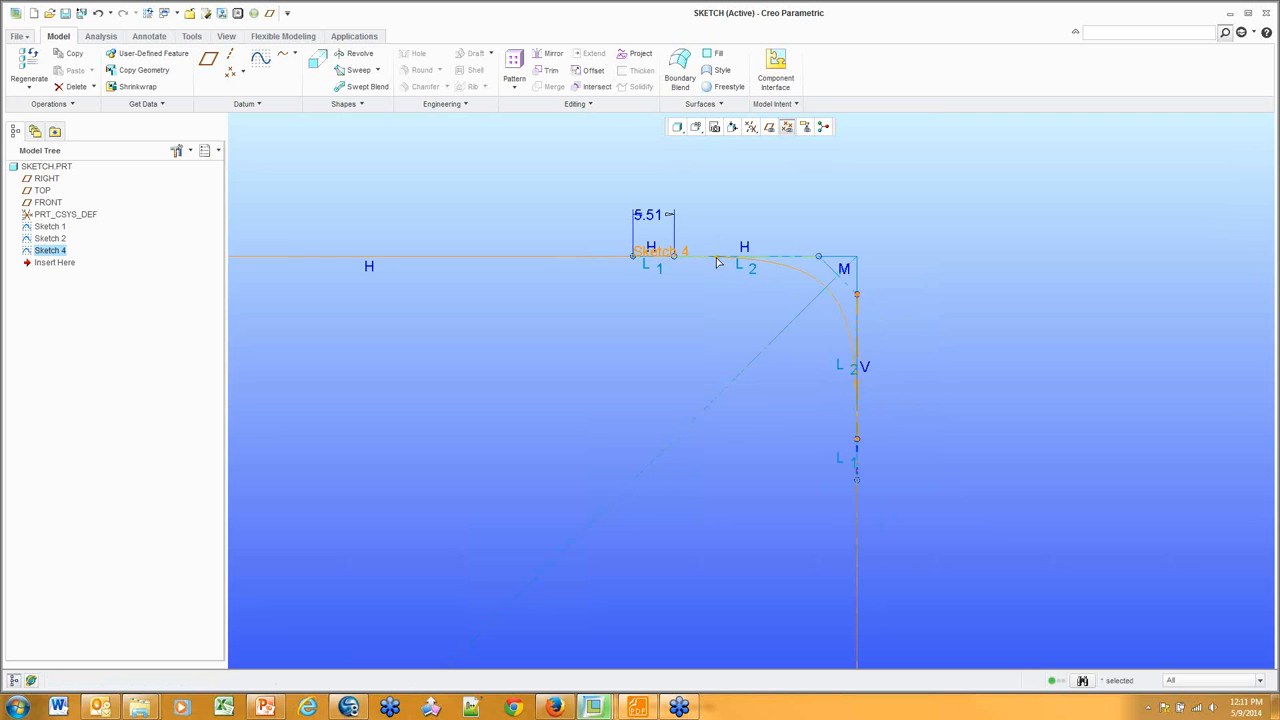
{"action": "left_click", "coordinate": [675, 258]}
{"action": "mouse_move", "coordinate": [675, 258]}
{"action": "left_mouse_down"}
{"action": "mouse_move", "coordinate": [723, 249]}
{"action": "mouse_move", "coordinate": [660, 257]}
{"action": "mouse_move", "coordinate": [749, 254]}
{"action": "mouse_move", "coordinate": [674, 257]}
{"action": "mouse_move", "coordinate": [737, 254]}
{"action": "mouse_move", "coordinate": [677, 259]}
{"action": "mouse_move", "coordinate": [737, 254]}
{"action": "mouse_move", "coordinate": [689, 257]}
{"action": "left_mouse_up"}
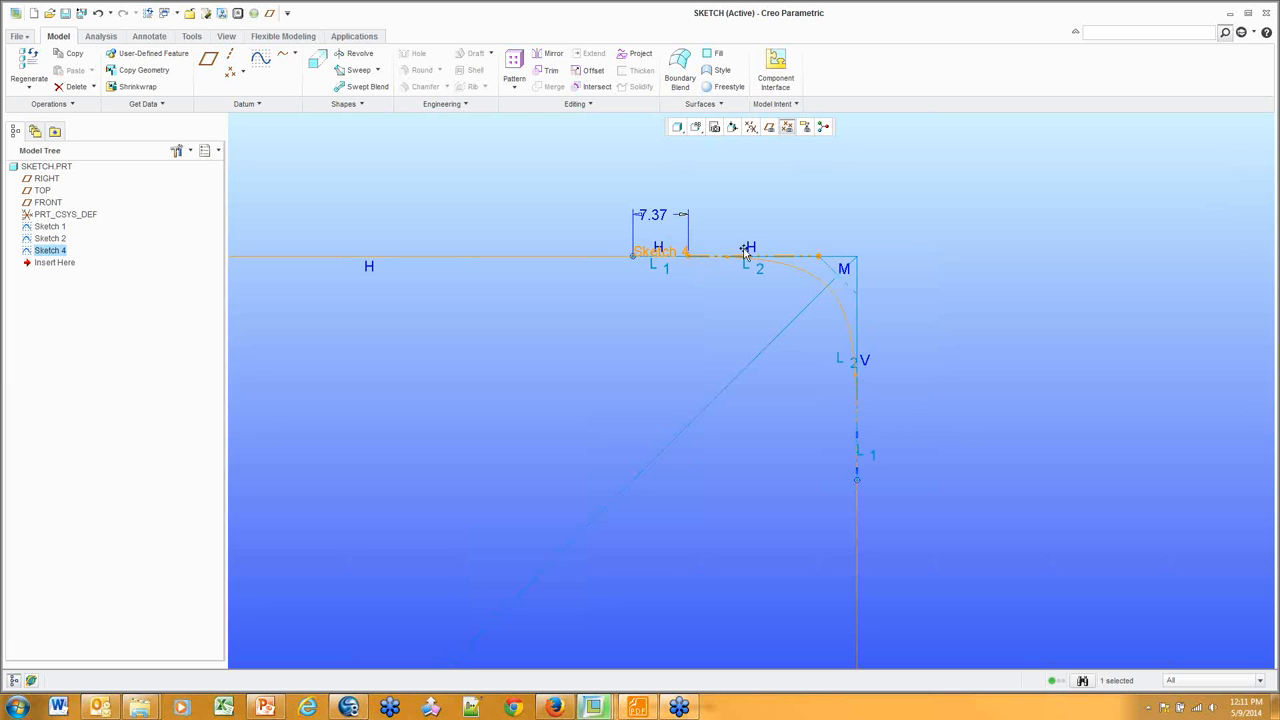
{"action": "left_click", "coordinate": [839, 278]}
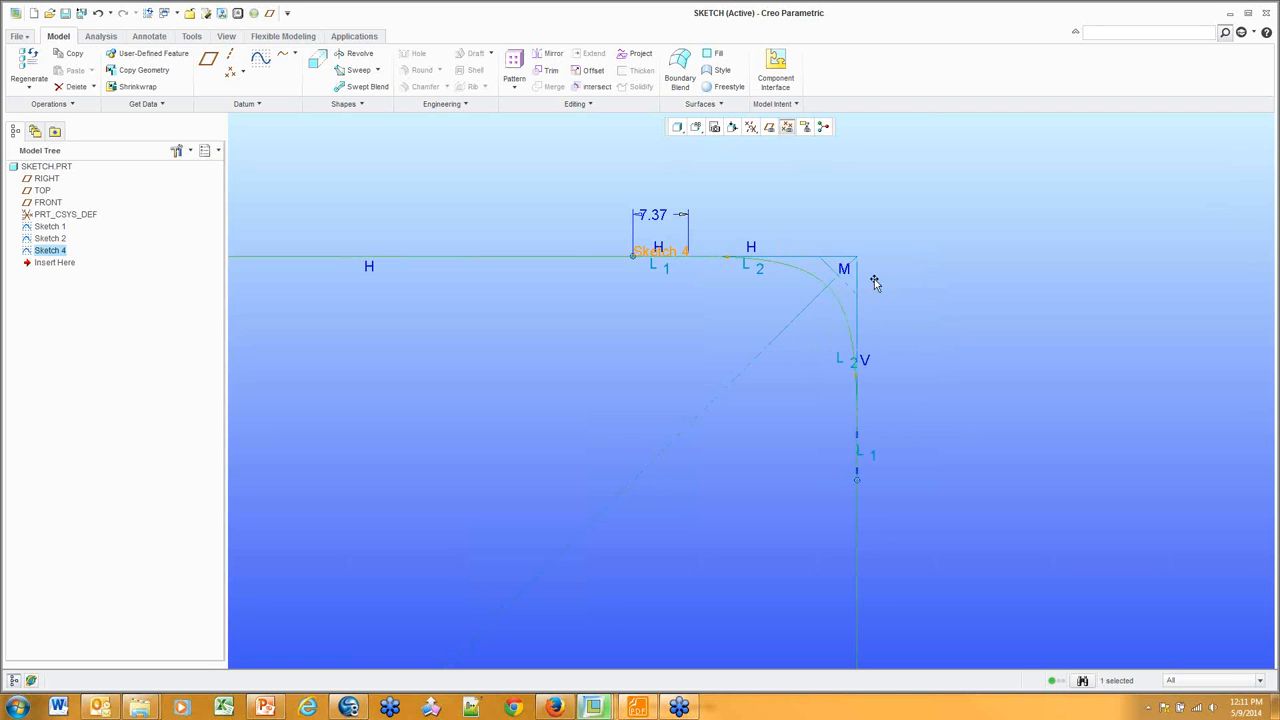
{"action": "left_click", "coordinate": [875, 284]}
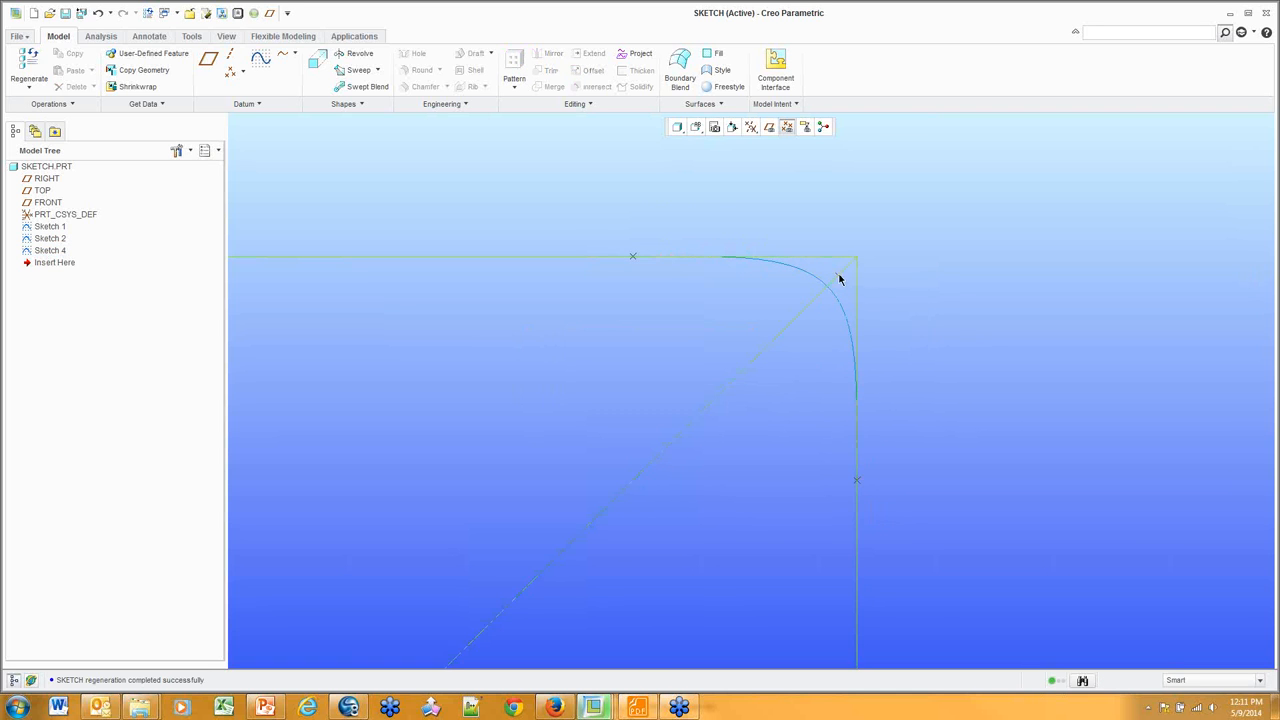
Edit Sketch 2 in place and move its point on the diagonal to about 2.26 from the corner
{"action": "left_click", "coordinate": [839, 278]}
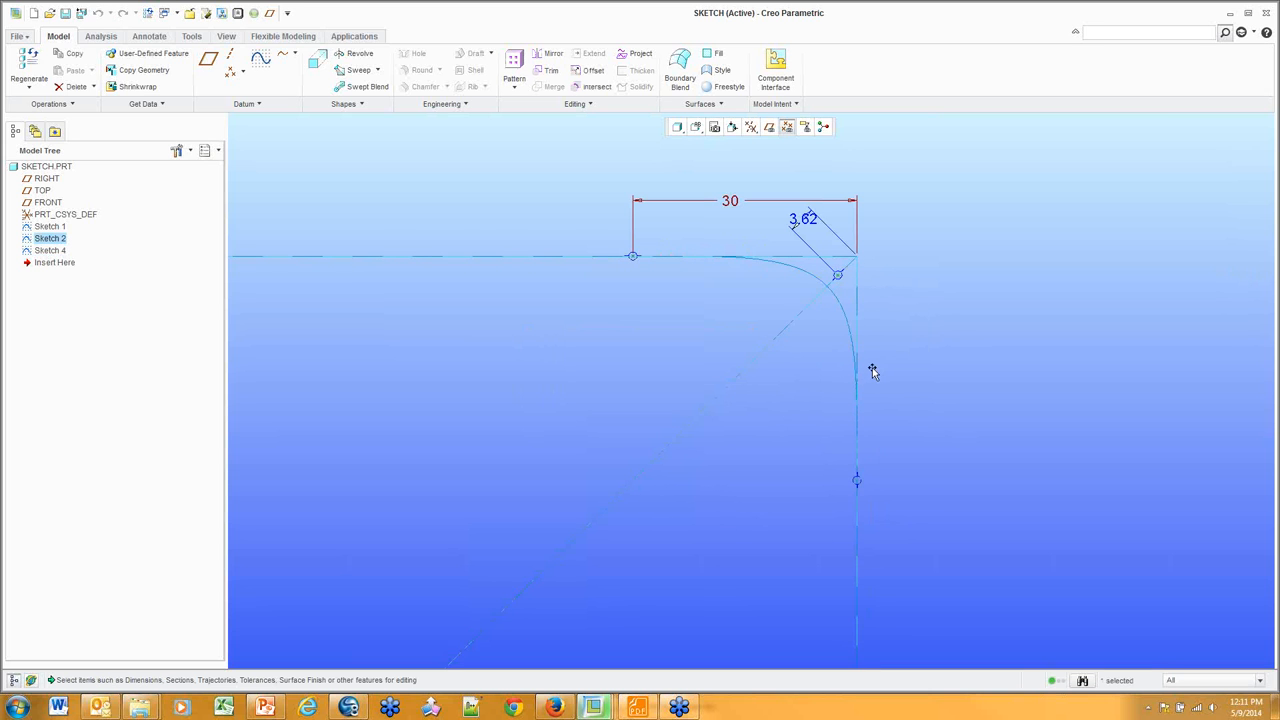
{"action": "mouse_move", "coordinate": [839, 278]}
{"action": "left_mouse_down"}
{"action": "mouse_move", "coordinate": [786, 329]}
{"action": "mouse_move", "coordinate": [858, 272]}
{"action": "left_mouse_up"}
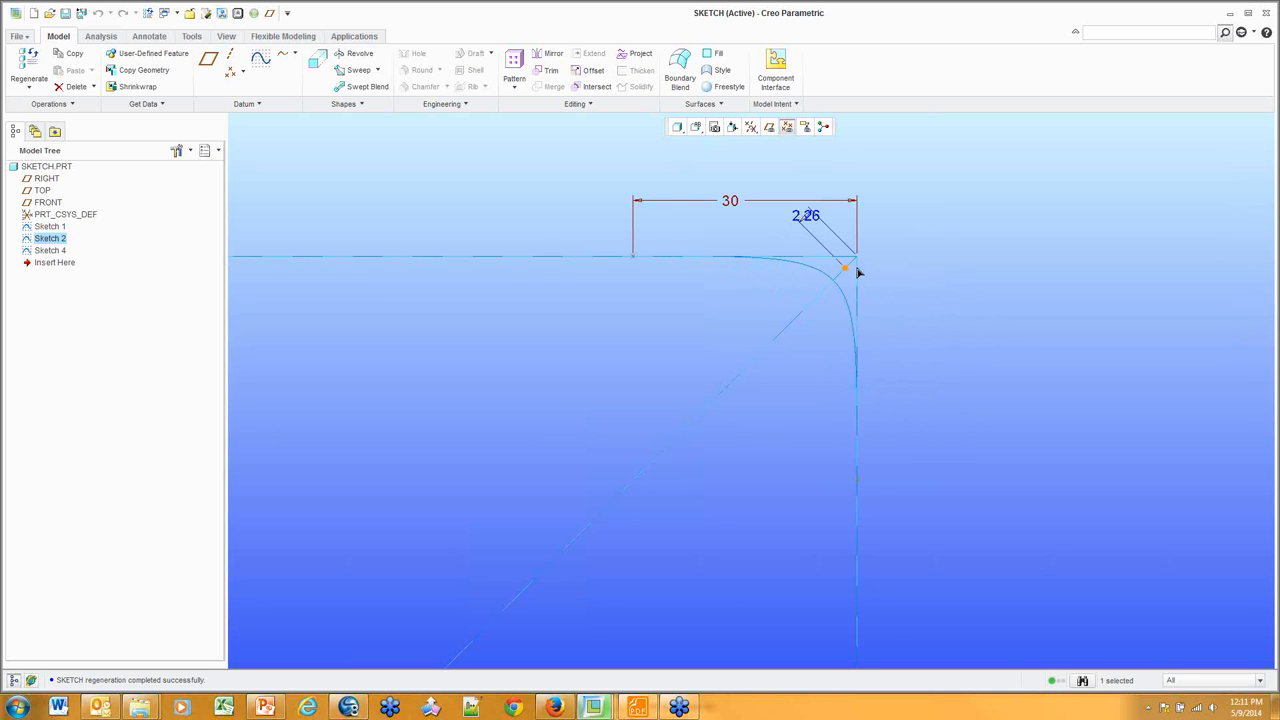
{"action": "left_click", "coordinate": [891, 326]}
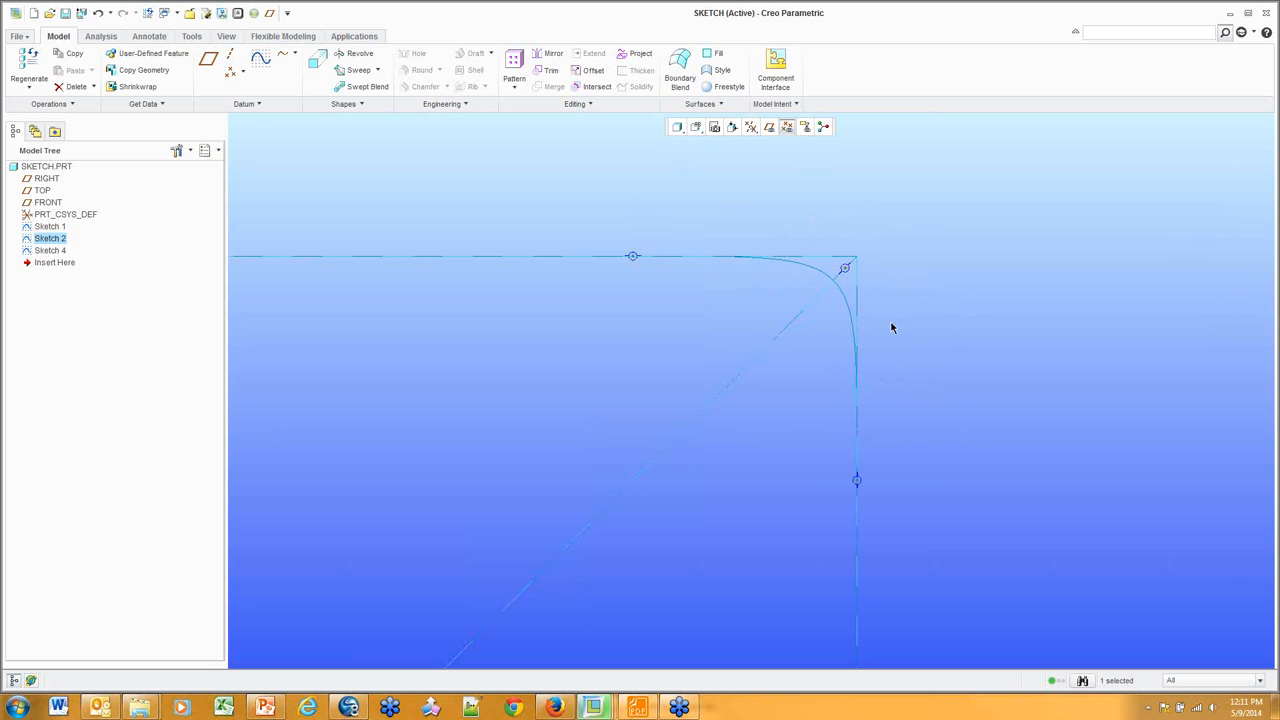
Roll the model back to before Sketch 4 and undo the rollback
{"action": "left_click", "coordinate": [58, 263]}
{"action": "mouse_move", "coordinate": [58, 263]}
{"action": "left_mouse_down"}
{"action": "mouse_move", "coordinate": [58, 220]}
{"action": "mouse_move", "coordinate": [60, 243]}
{"action": "left_mouse_up"}
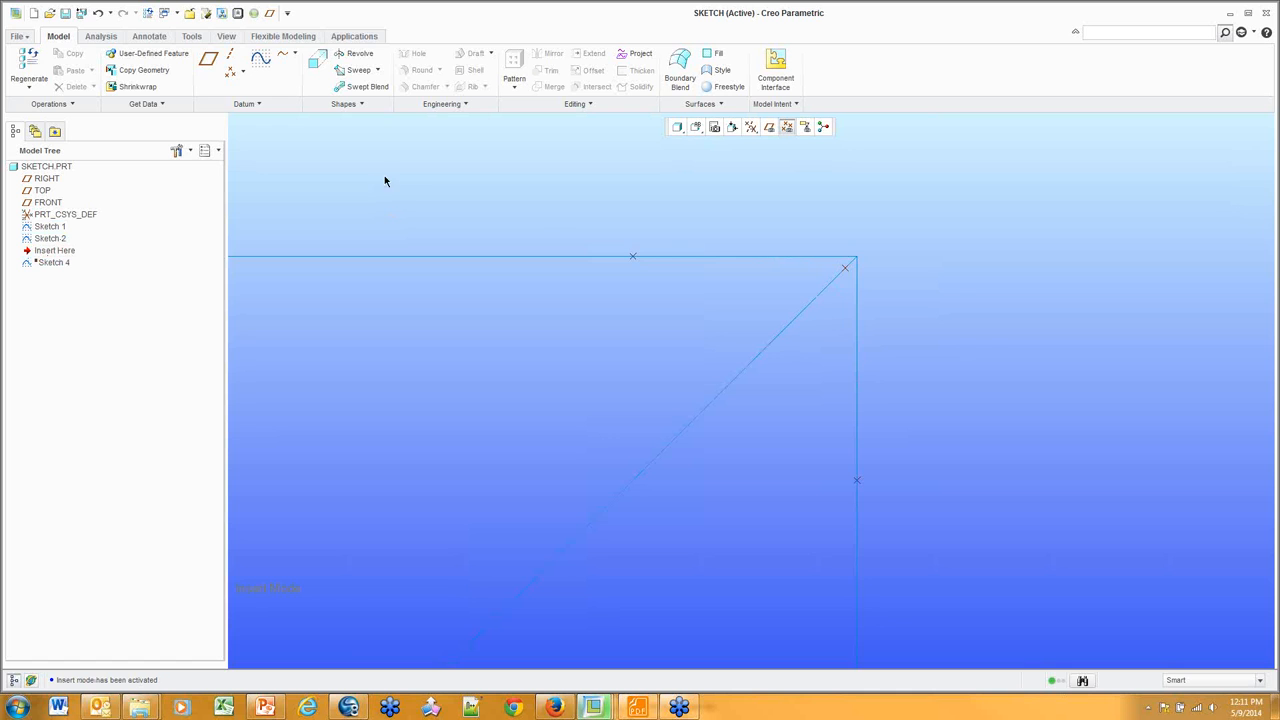
{"action": "left_click", "coordinate": [843, 274]}
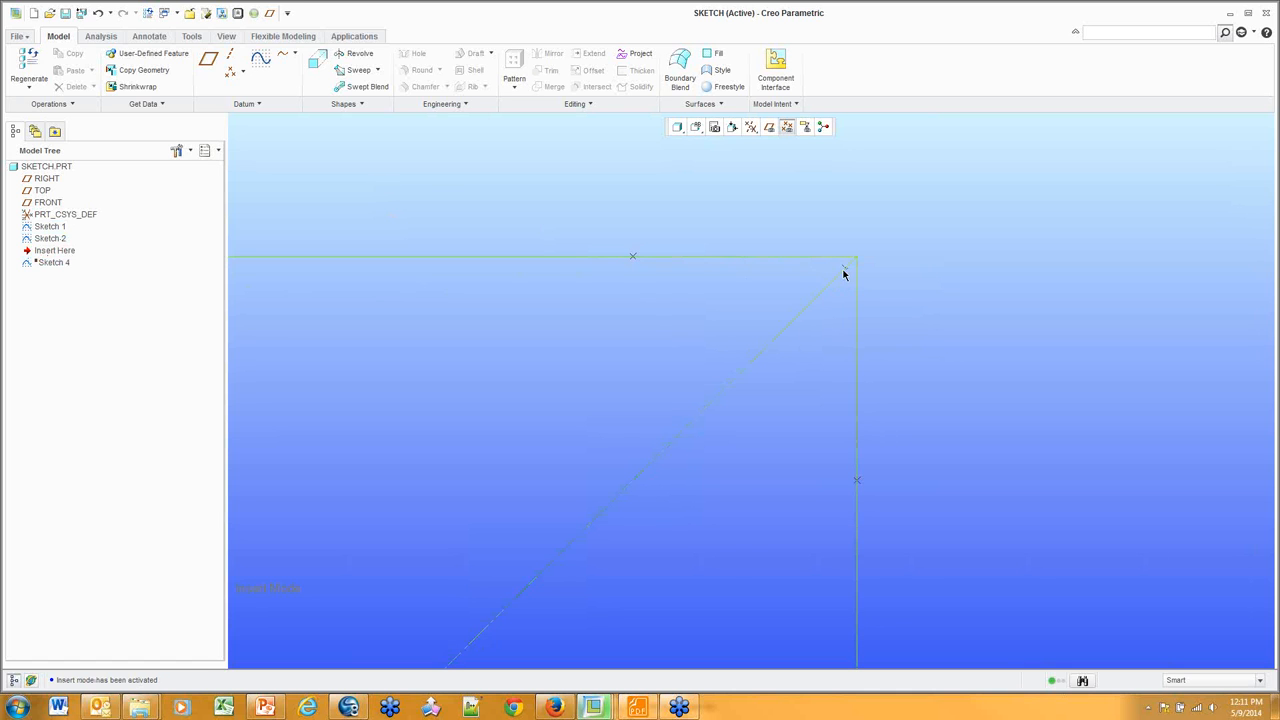
{"action": "key", "text": "ctrl+z"}
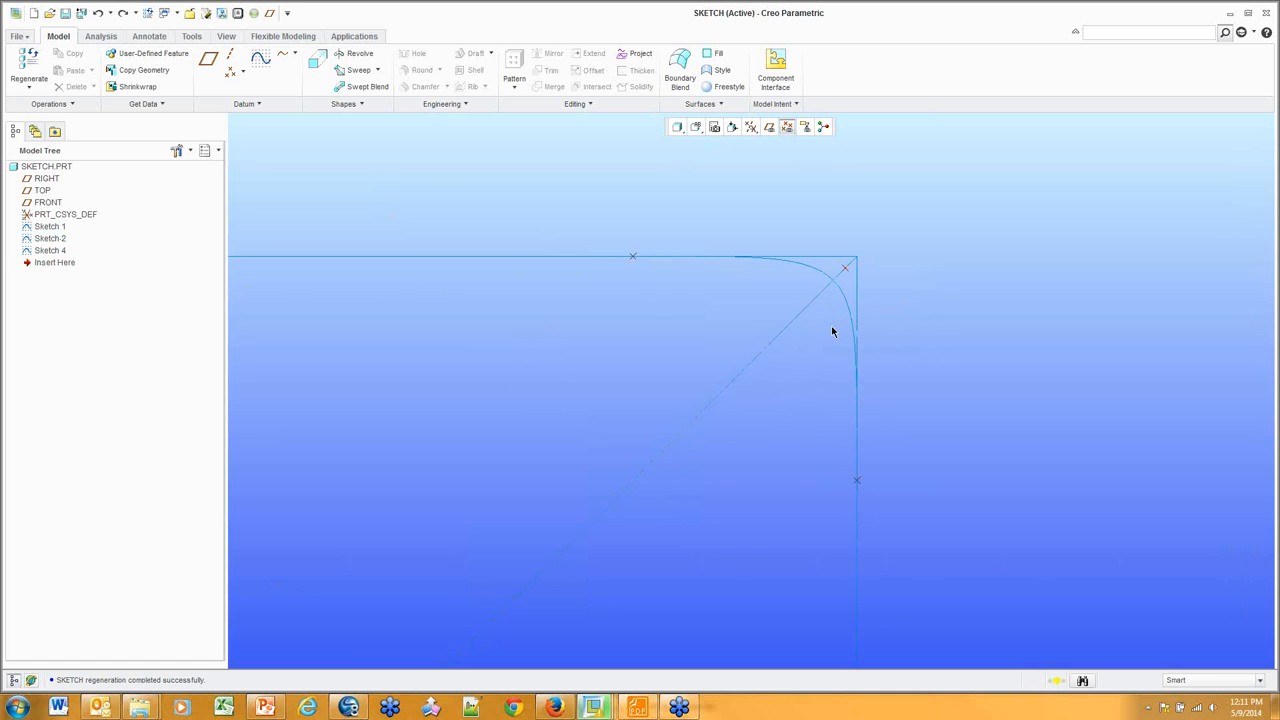
Move Sketch 2's point on the diagonal to about 6.02 from the corner
{"action": "left_click", "coordinate": [845, 275]}
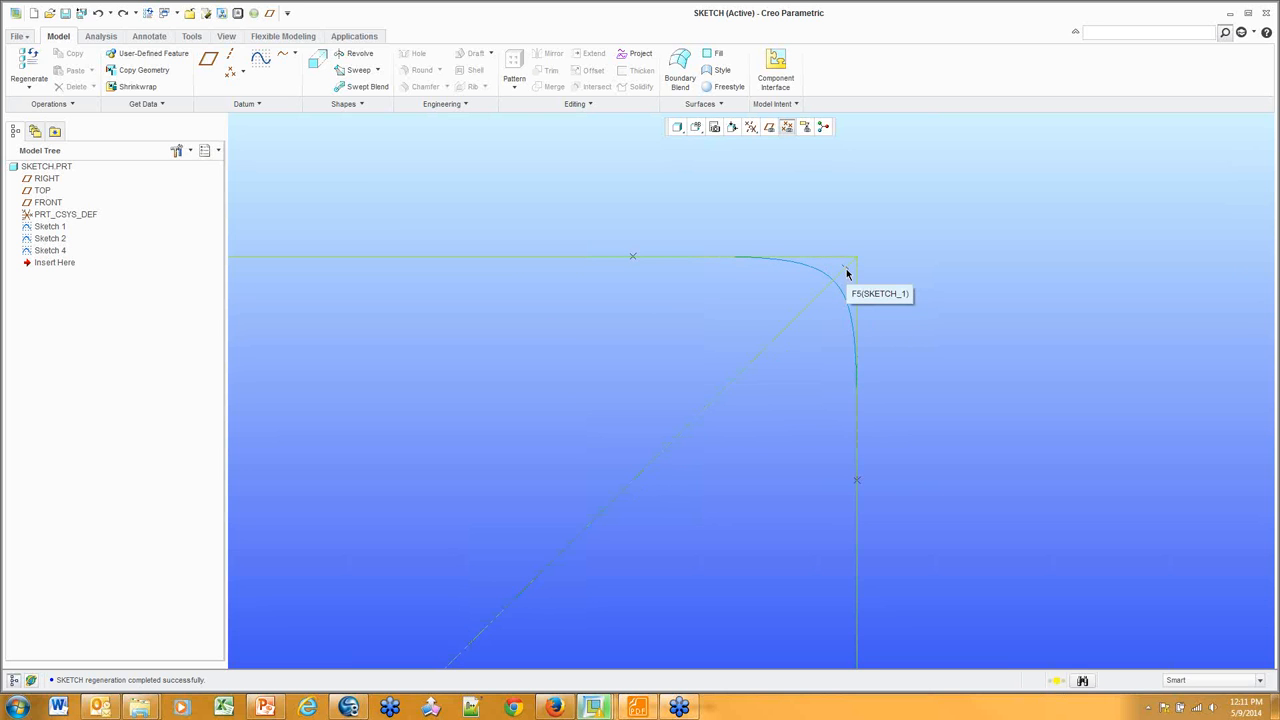
{"action": "scroll", "coordinate": [846, 268], "scroll_direction": "up", "scroll_amount": 2}
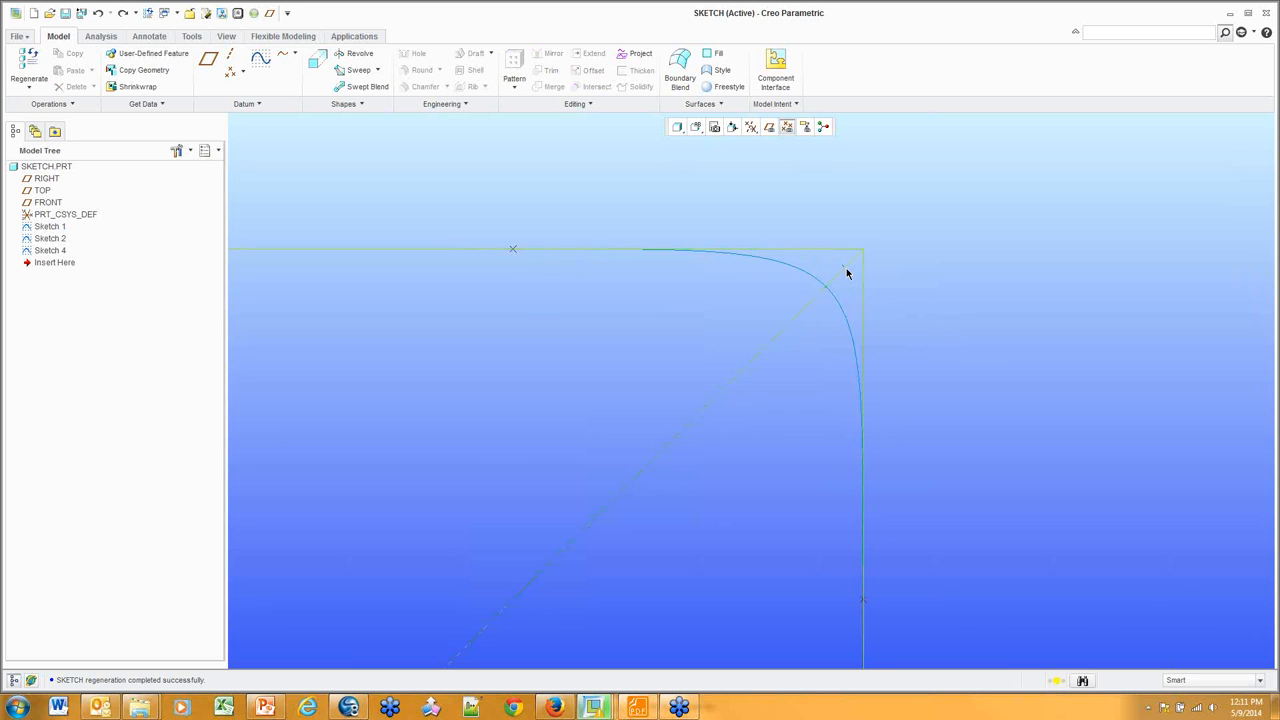
{"action": "double_click", "coordinate": [846, 270]}
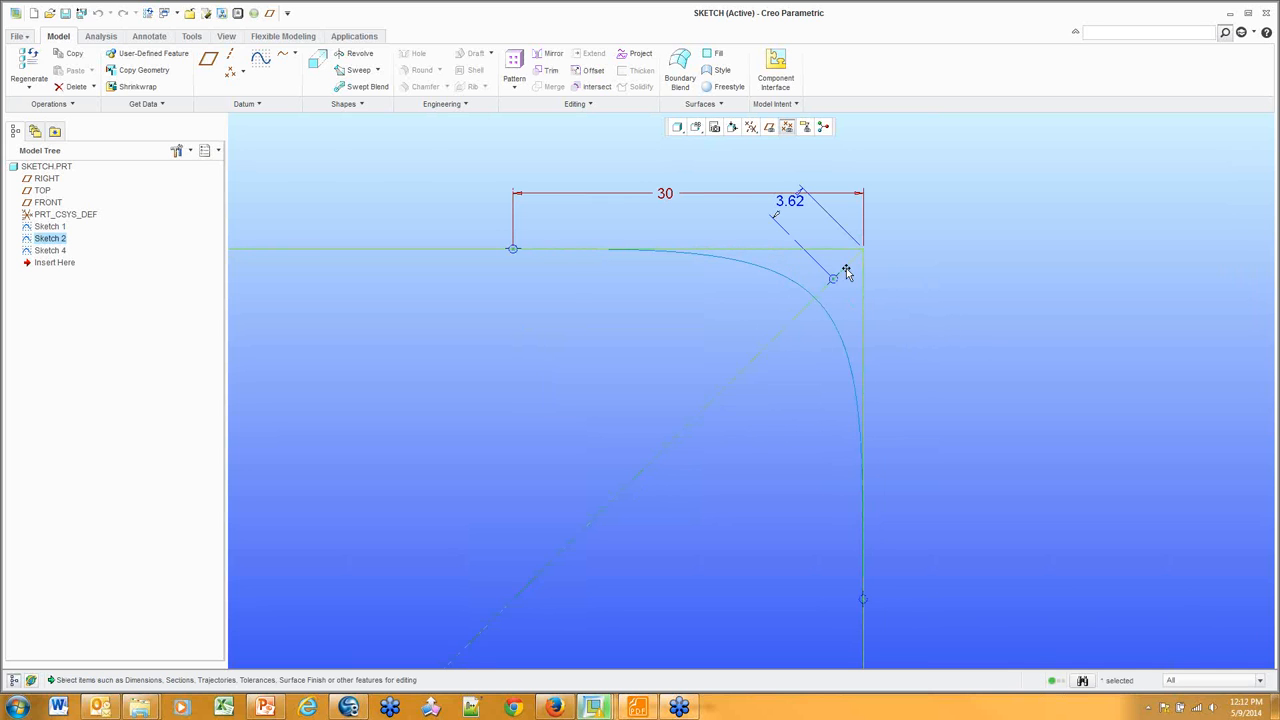
{"action": "left_click_drag", "start_coordinate": [832, 278], "coordinate": [816, 302]}
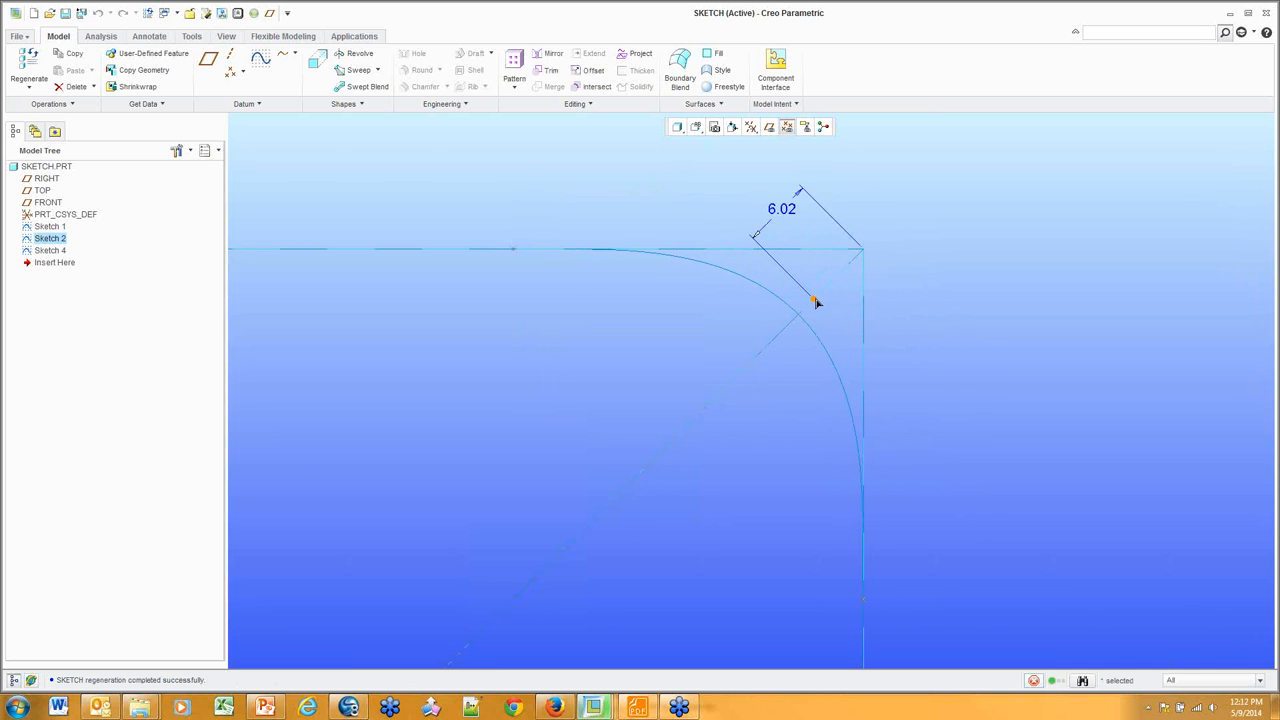
{"action": "left_click", "coordinate": [946, 283]}
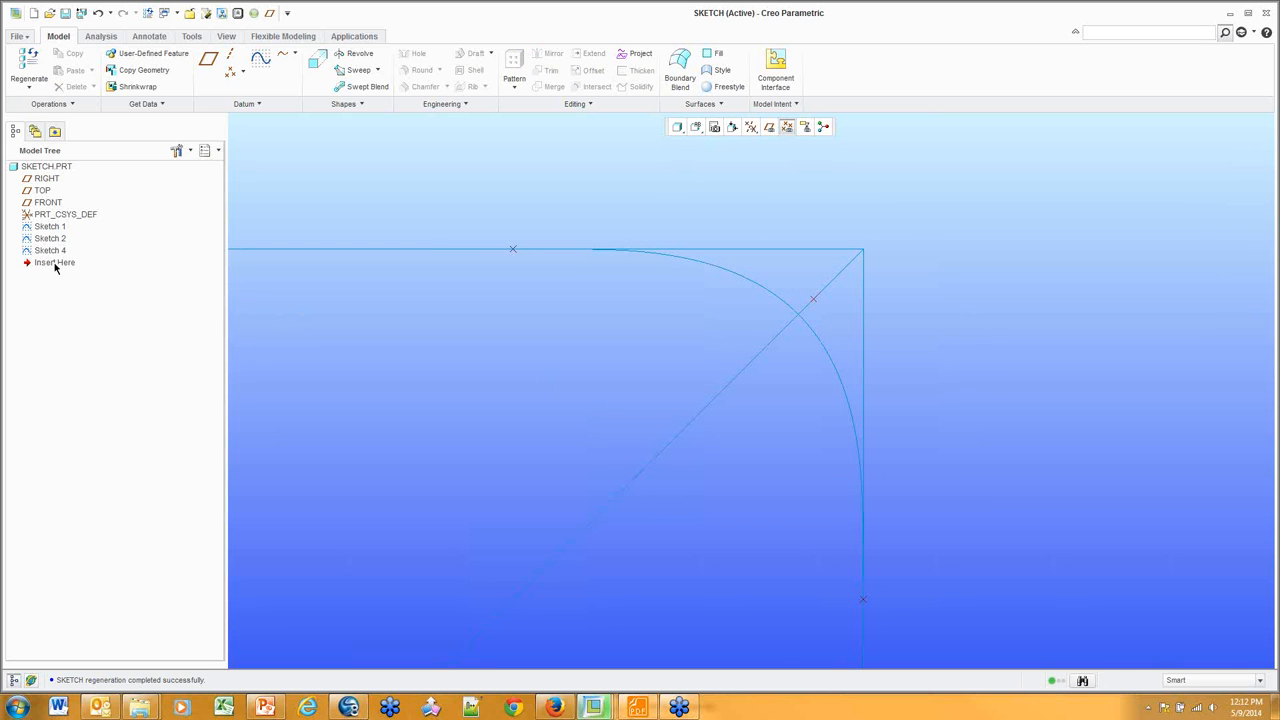
Roll the model back so new features are inserted between Sketch 2 and Sketch 4
{"action": "left_click_drag", "start_coordinate": [55, 262], "coordinate": [55, 248]}
{"action": "scroll", "coordinate": [674, 304], "scroll_direction": "up", "scroll_amount": 1}
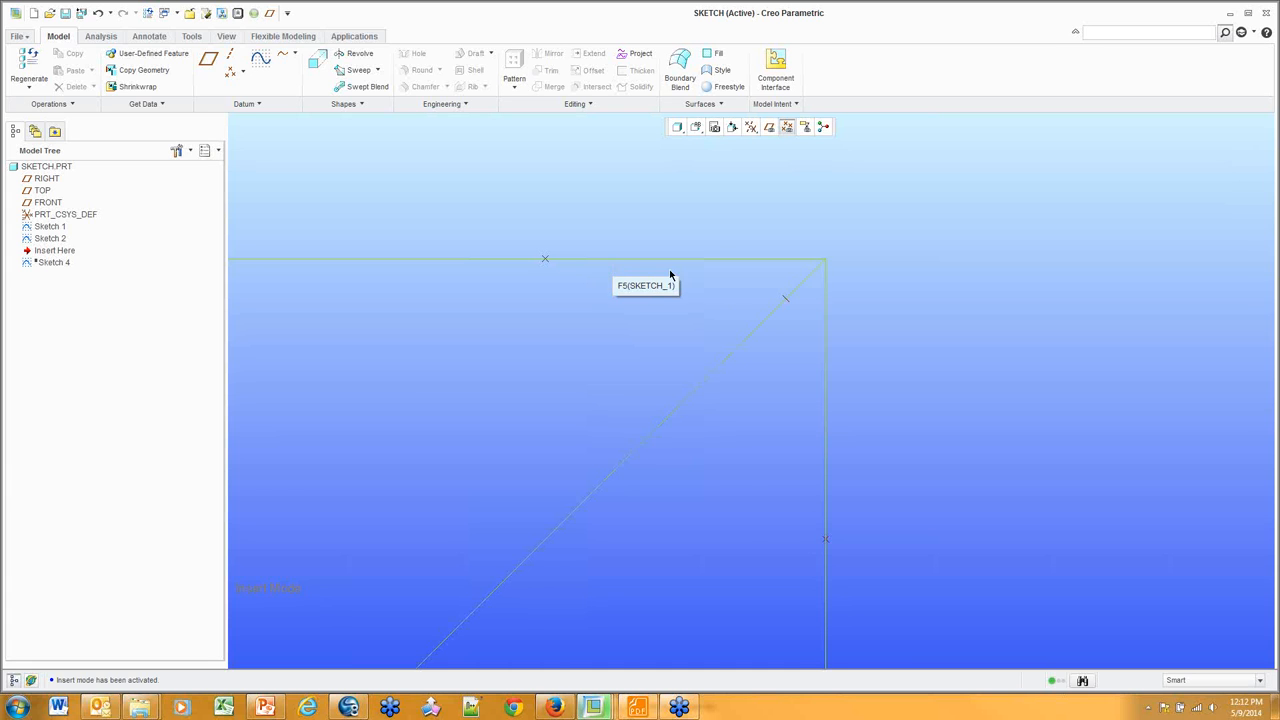
{"action": "scroll", "coordinate": [671, 275], "scroll_direction": "up", "scroll_amount": 3}
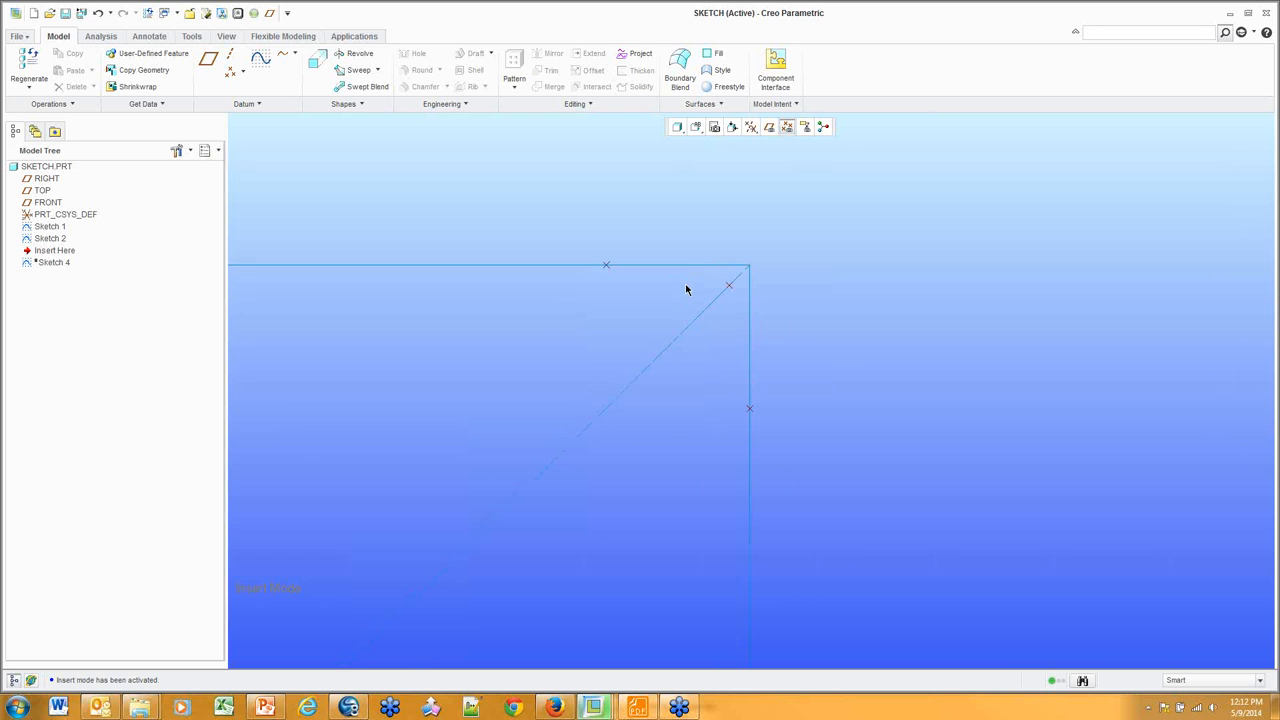
{"action": "scroll", "coordinate": [765, 291], "scroll_direction": "down", "scroll_amount": 2}
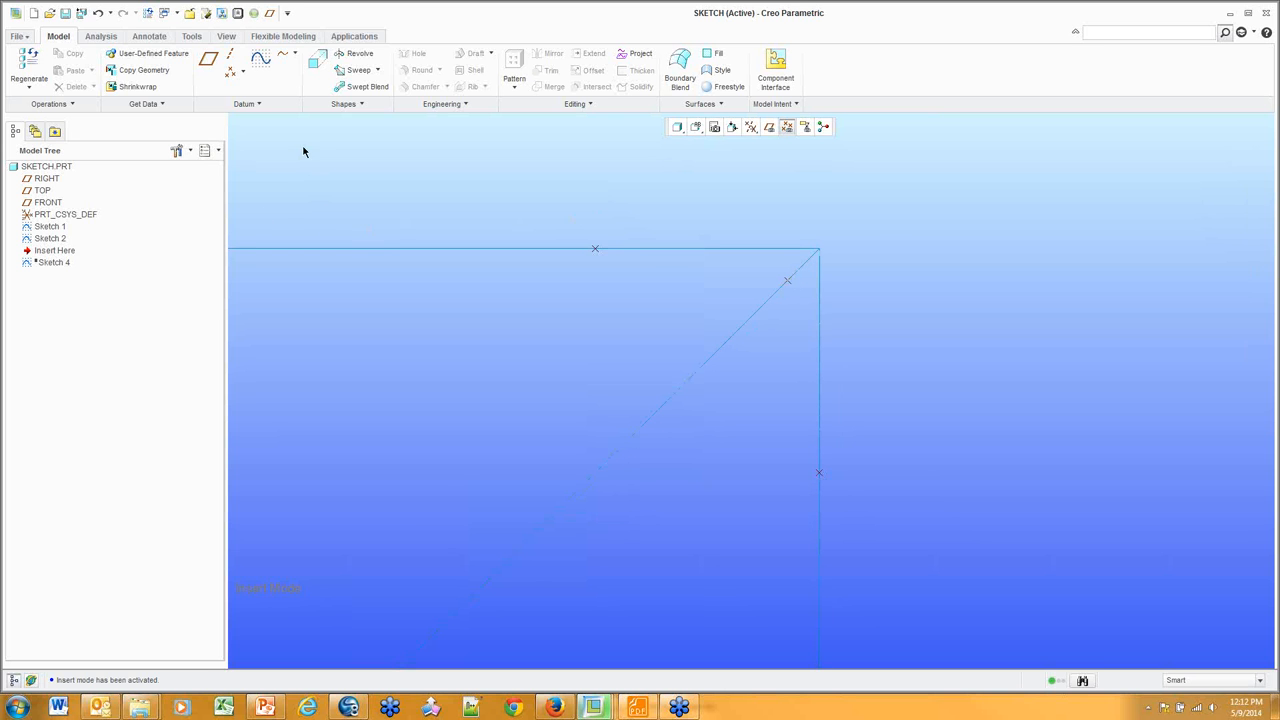
{"action": "scroll", "coordinate": [587, 221], "scroll_direction": "down", "scroll_amount": 3}
Show the datum planes and start a new sketch on the RIGHT plane with the default orientation
{"action": "left_click", "coordinate": [769, 127]}
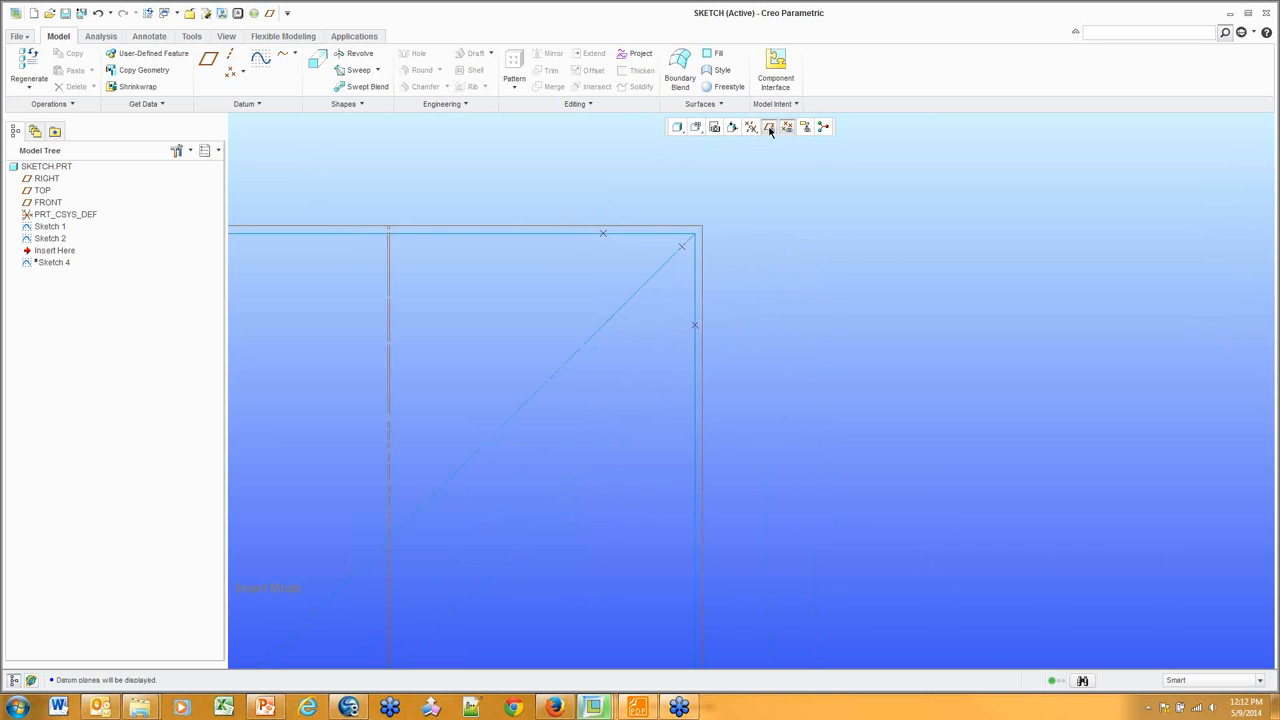
{"action": "scroll", "coordinate": [766, 213], "scroll_direction": "down", "scroll_amount": 2}
{"action": "middle_click_drag", "start_coordinate": [766, 213], "coordinate": [737, 269]}
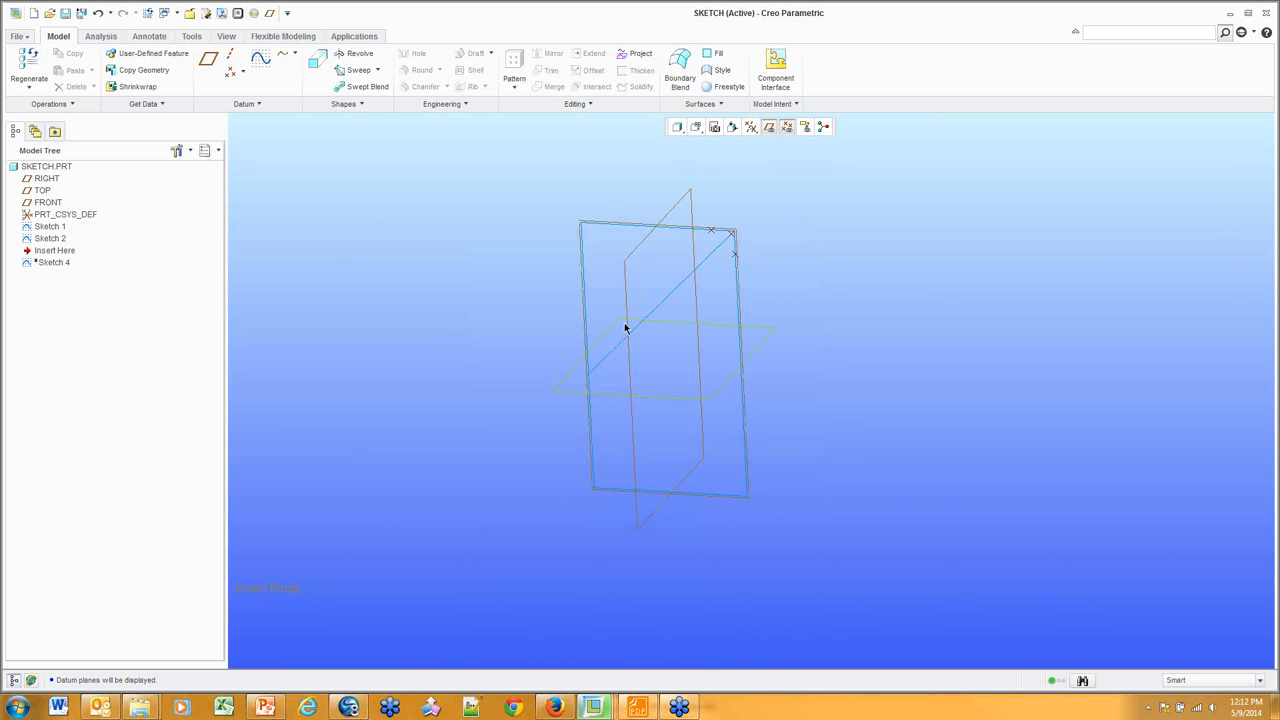
{"action": "left_click", "coordinate": [738, 242]}
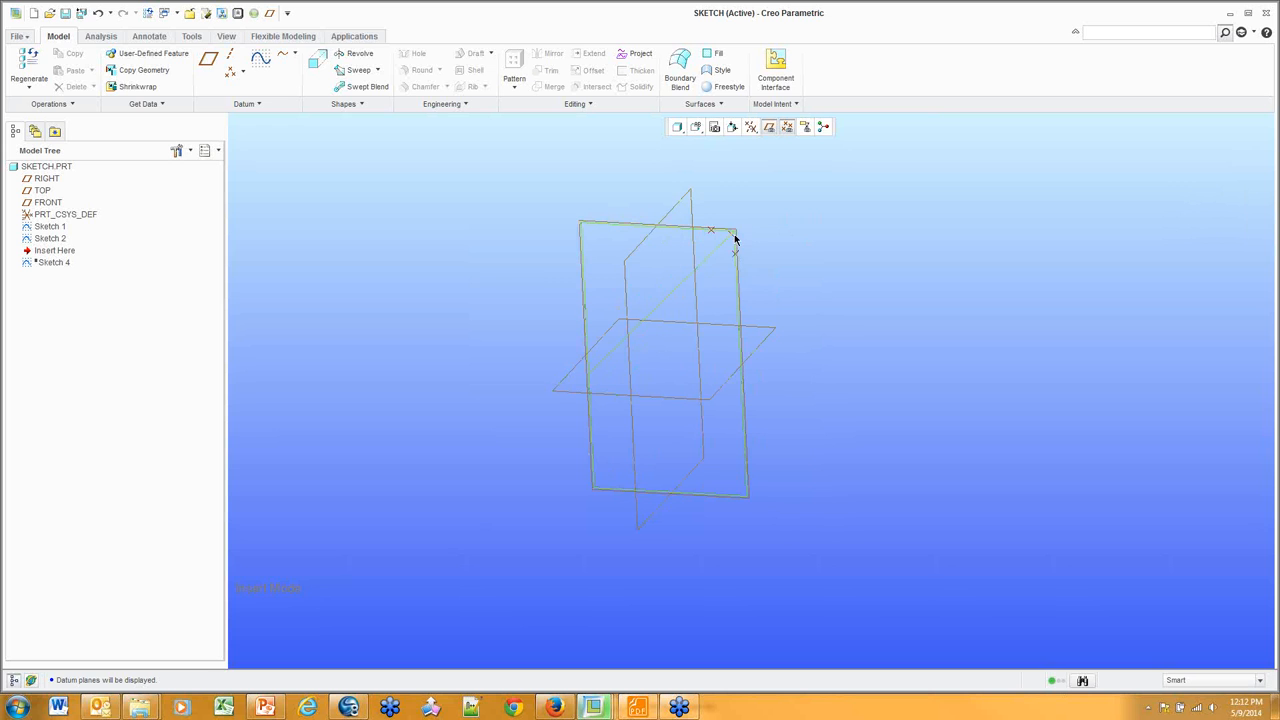
{"action": "scroll", "coordinate": [683, 280], "scroll_direction": "down", "scroll_amount": 2}
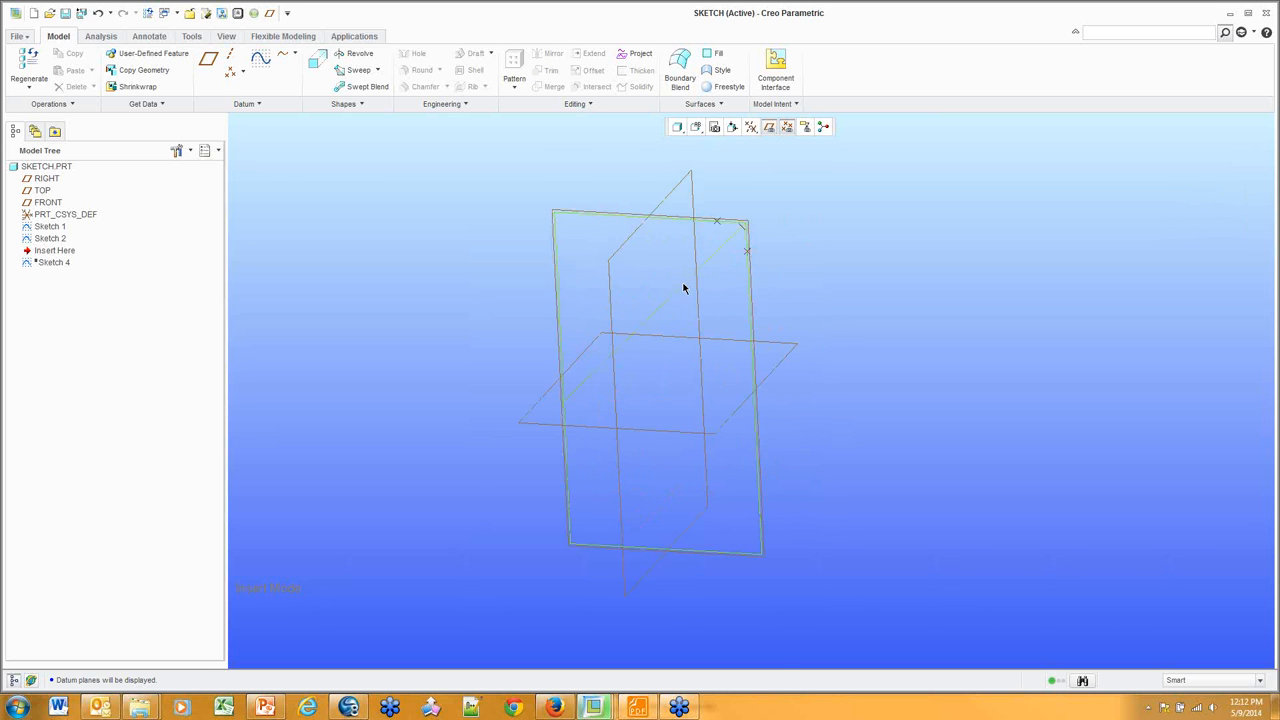
{"action": "scroll", "coordinate": [737, 237], "scroll_direction": "down", "scroll_amount": 4}
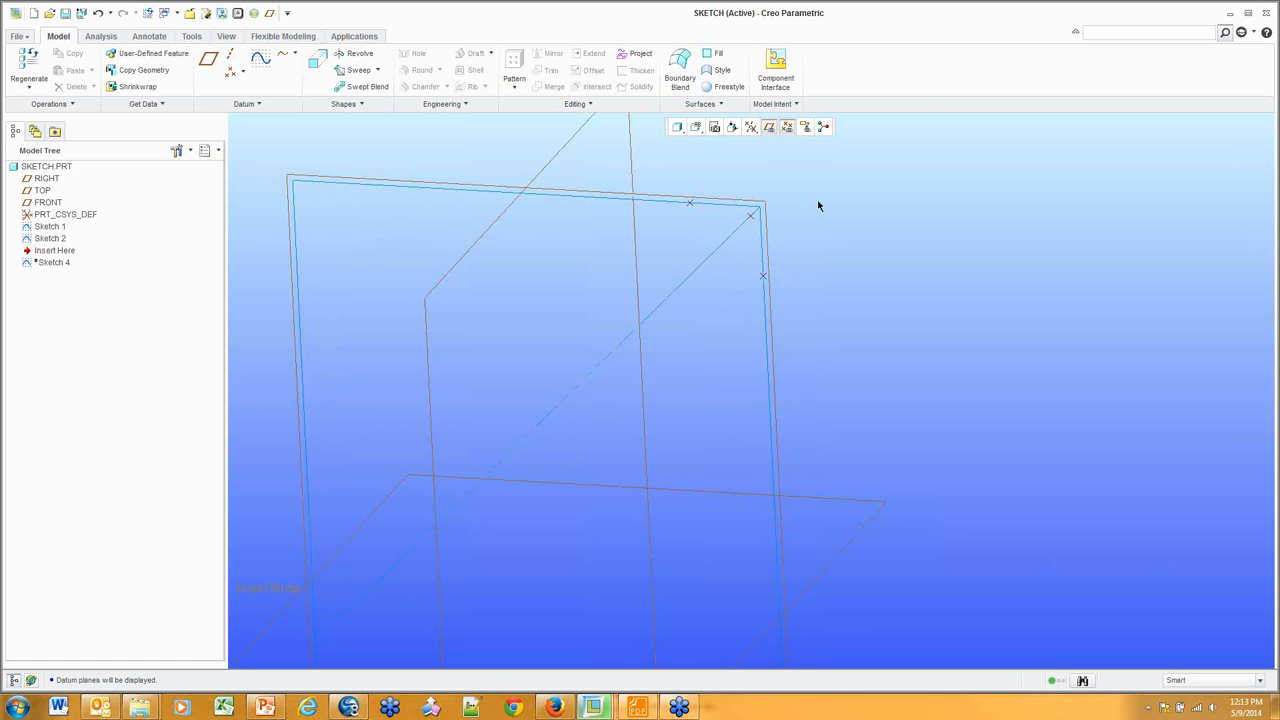
{"action": "left_click", "coordinate": [261, 60]}
{"action": "left_click", "coordinate": [688, 199]}
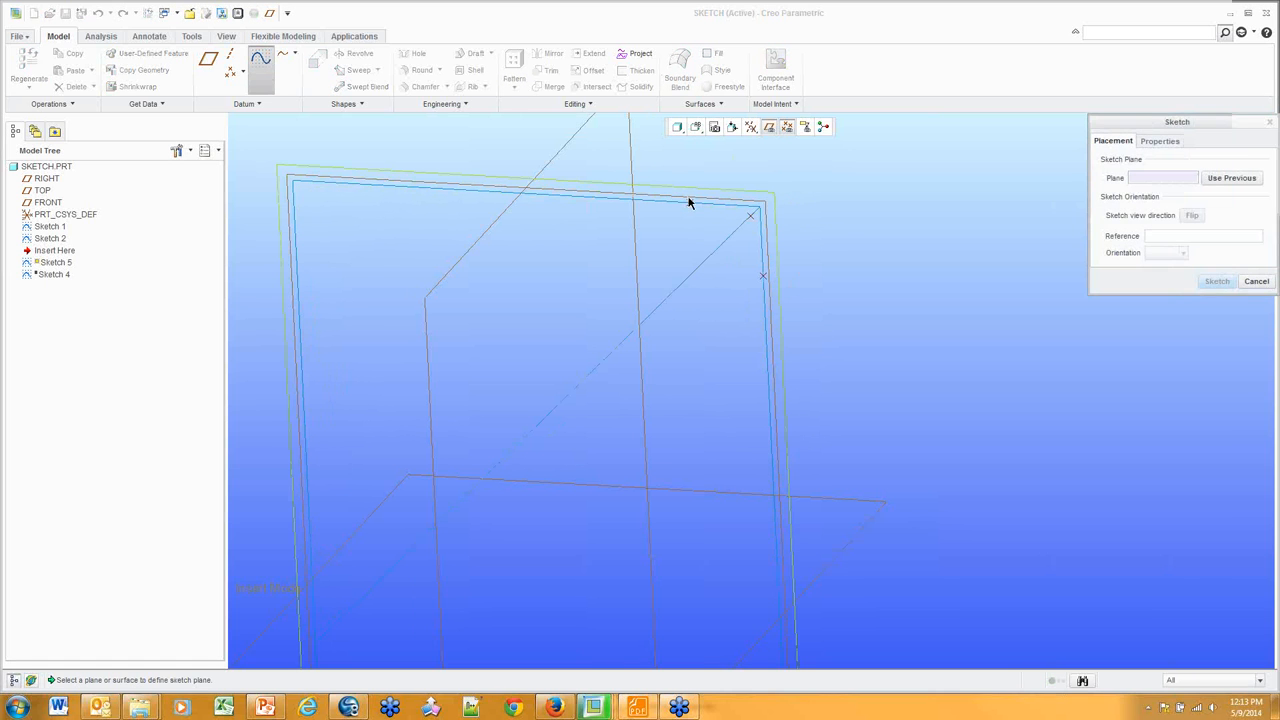
{"action": "middle_click", "coordinate": [1005, 288]}
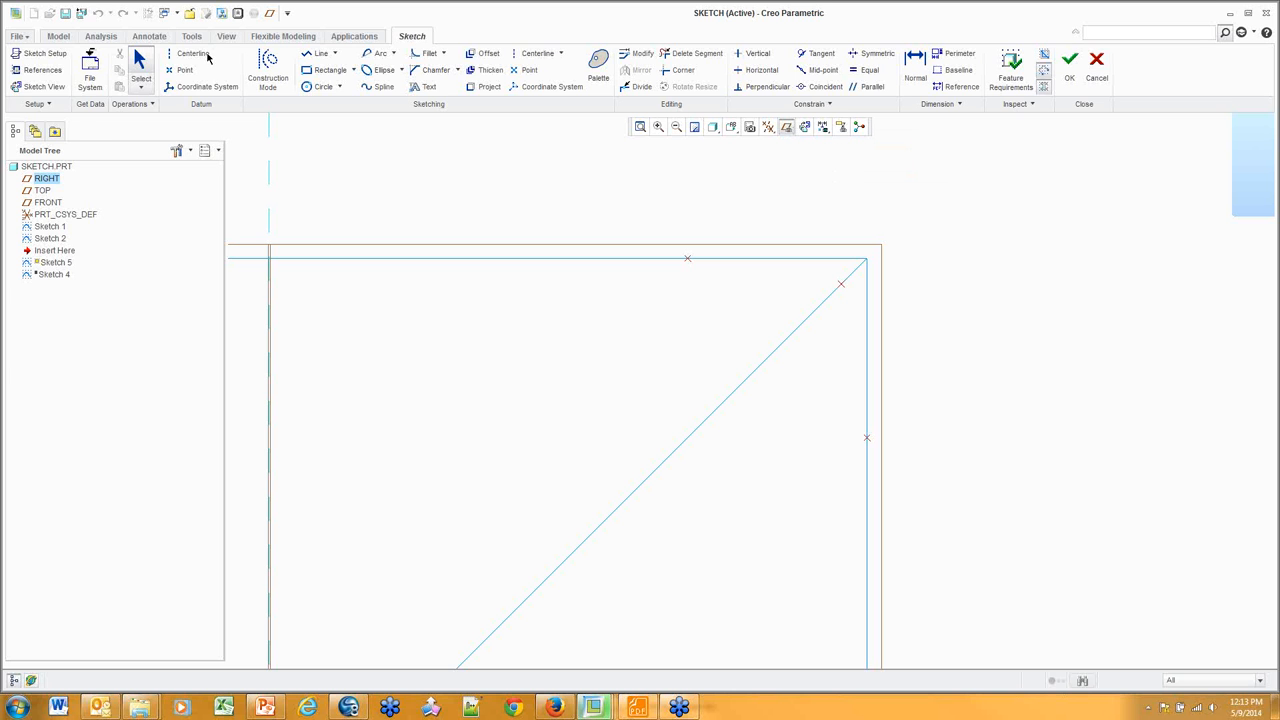
Review the Sketcher settings in the program options and close them without changes
{"action": "left_click", "coordinate": [18, 38]}
{"action": "left_click", "coordinate": [47, 339]}
{"action": "left_click", "coordinate": [392, 172]}
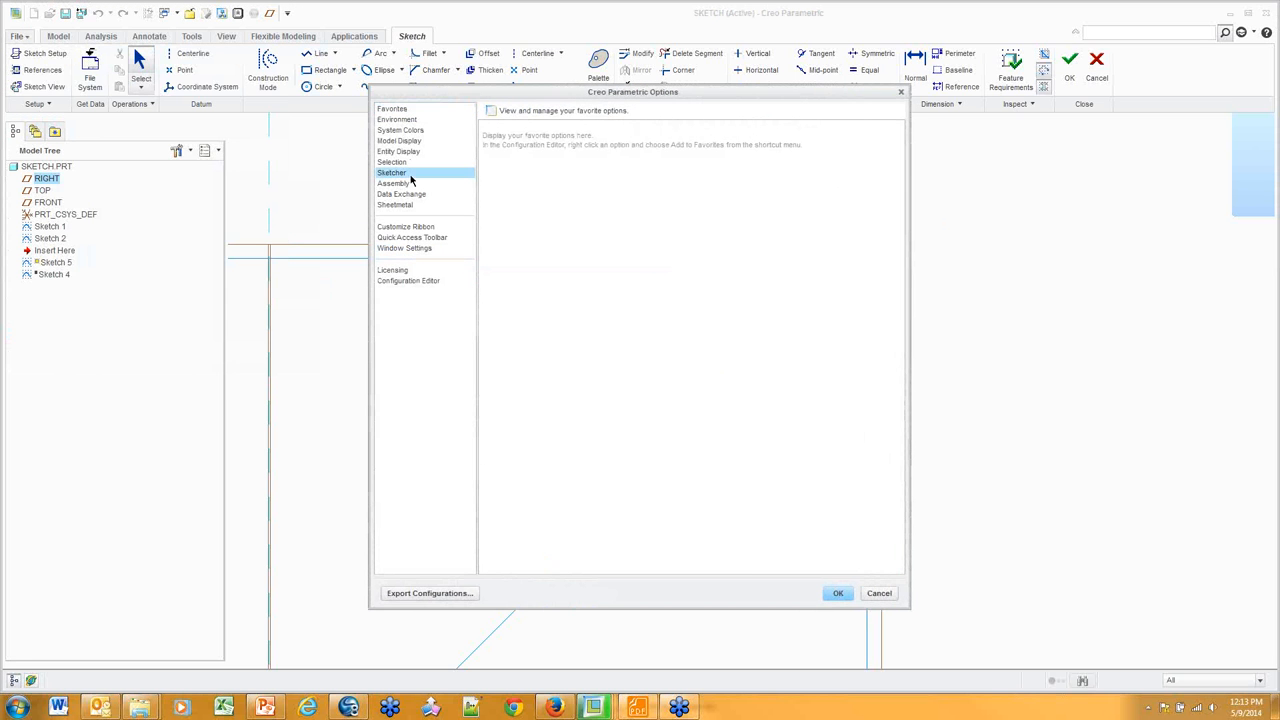
{"action": "left_click_drag", "start_coordinate": [899, 225], "coordinate": [897, 394]}
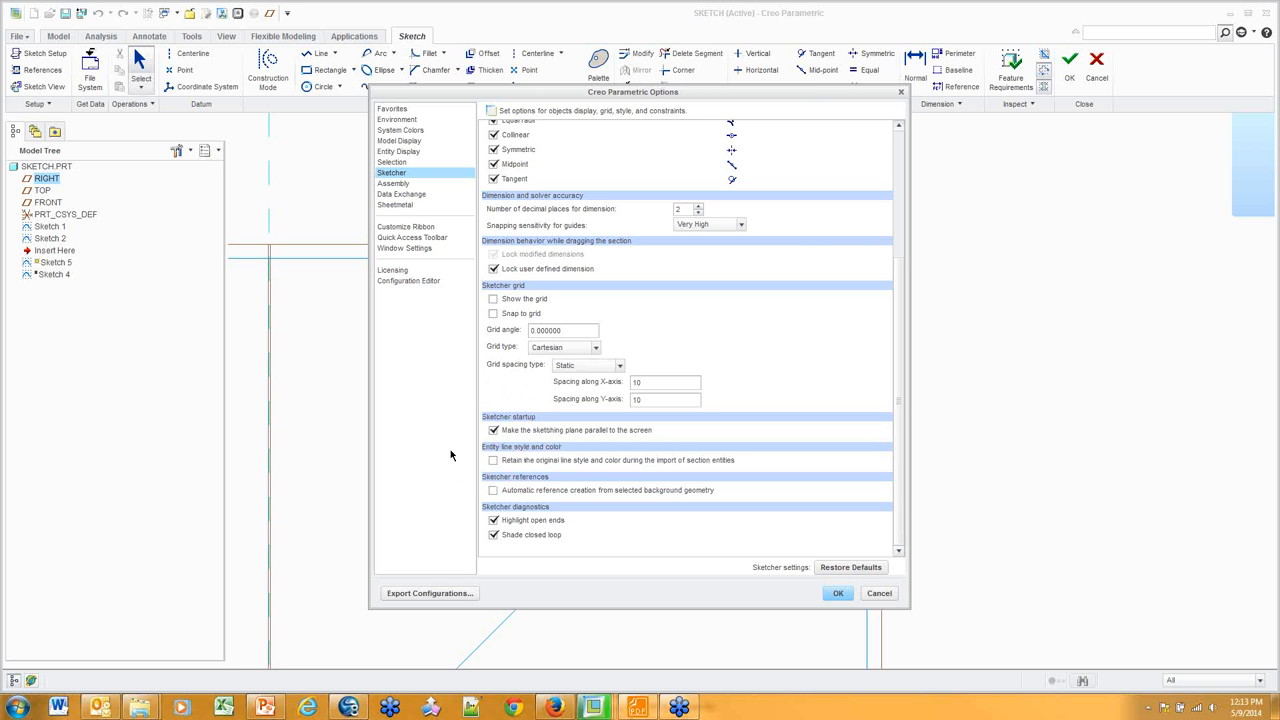
{"action": "left_click", "coordinate": [877, 594]}
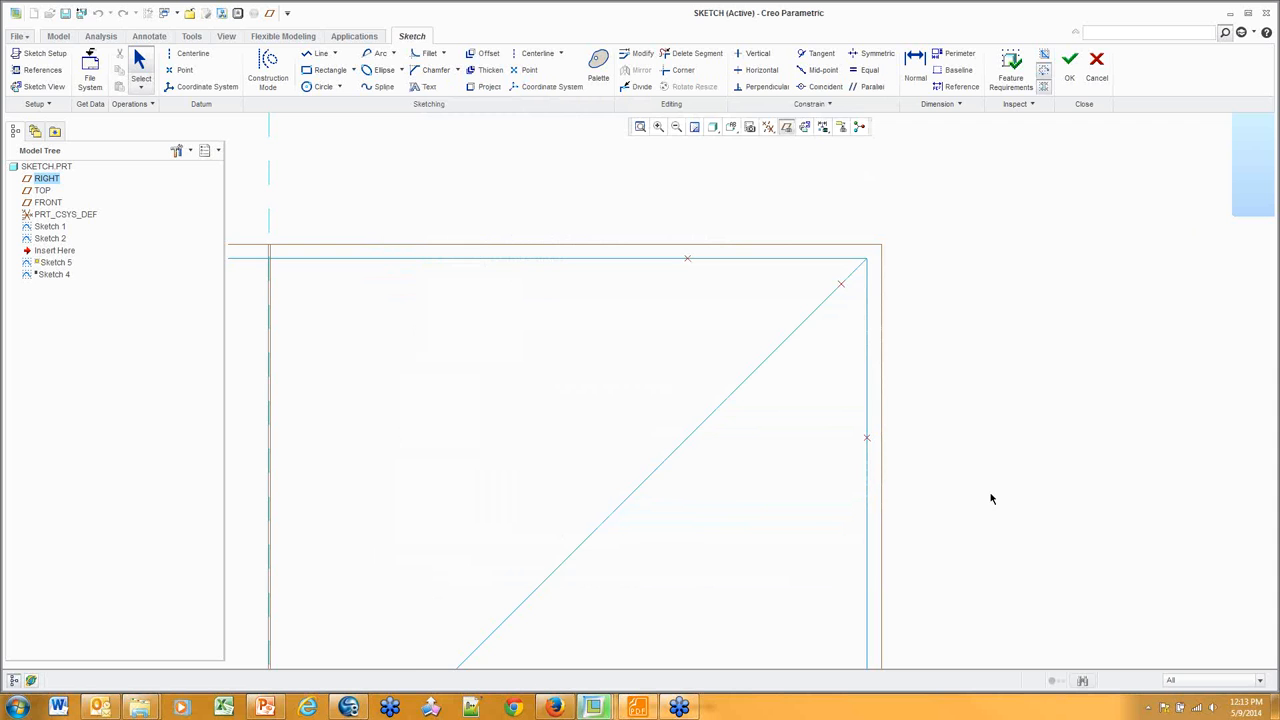
Hide the datum planes and add the points on the rectangle's top and right edges as sketch references
{"action": "scroll", "coordinate": [1003, 328], "scroll_direction": "down", "scroll_amount": 1}
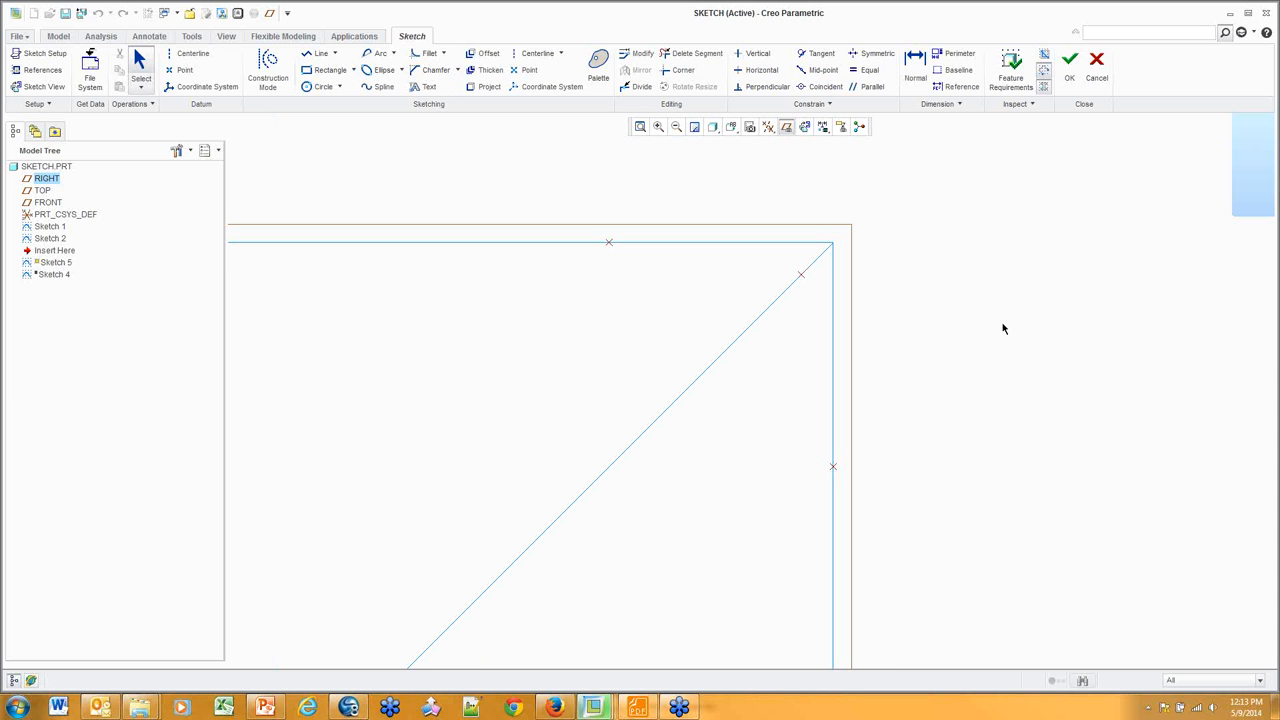
{"action": "left_click", "coordinate": [319, 56]}
{"action": "left_click", "coordinate": [786, 127]}
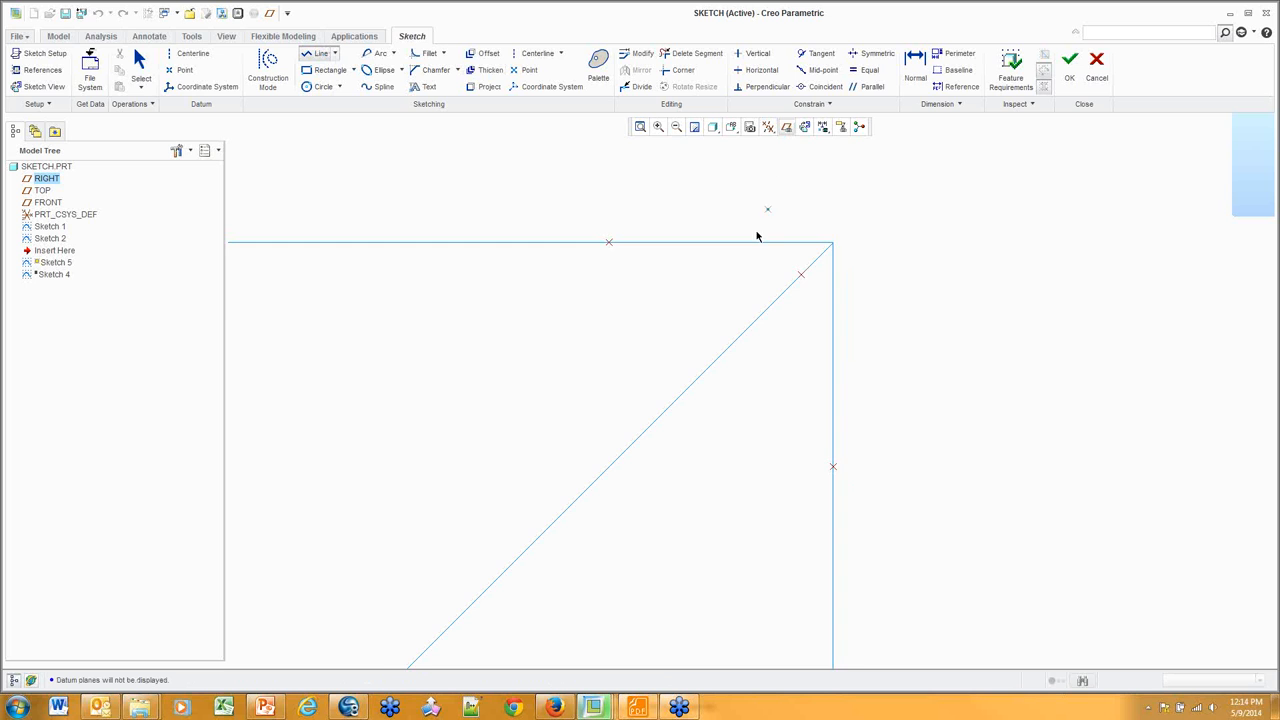
{"action": "scroll", "coordinate": [706, 268], "scroll_direction": "up", "scroll_amount": 2}
{"action": "mouse_move", "coordinate": [709, 258]}
{"action": "middle_mouse_down", "text": "shift"}
{"action": "mouse_move", "coordinate": [769, 290]}
{"action": "mouse_move", "coordinate": [784, 327]}
{"action": "middle_mouse_up", "text": "shift"}
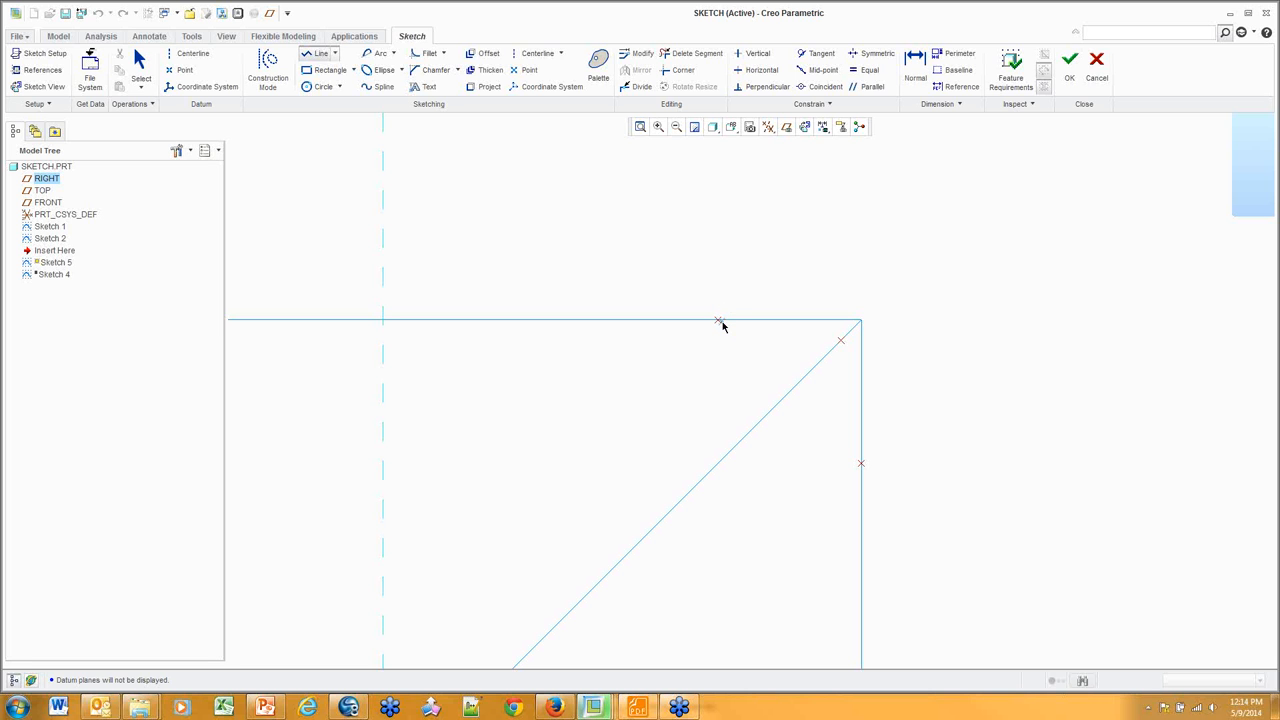
{"action": "left_click", "coordinate": [795, 217]}
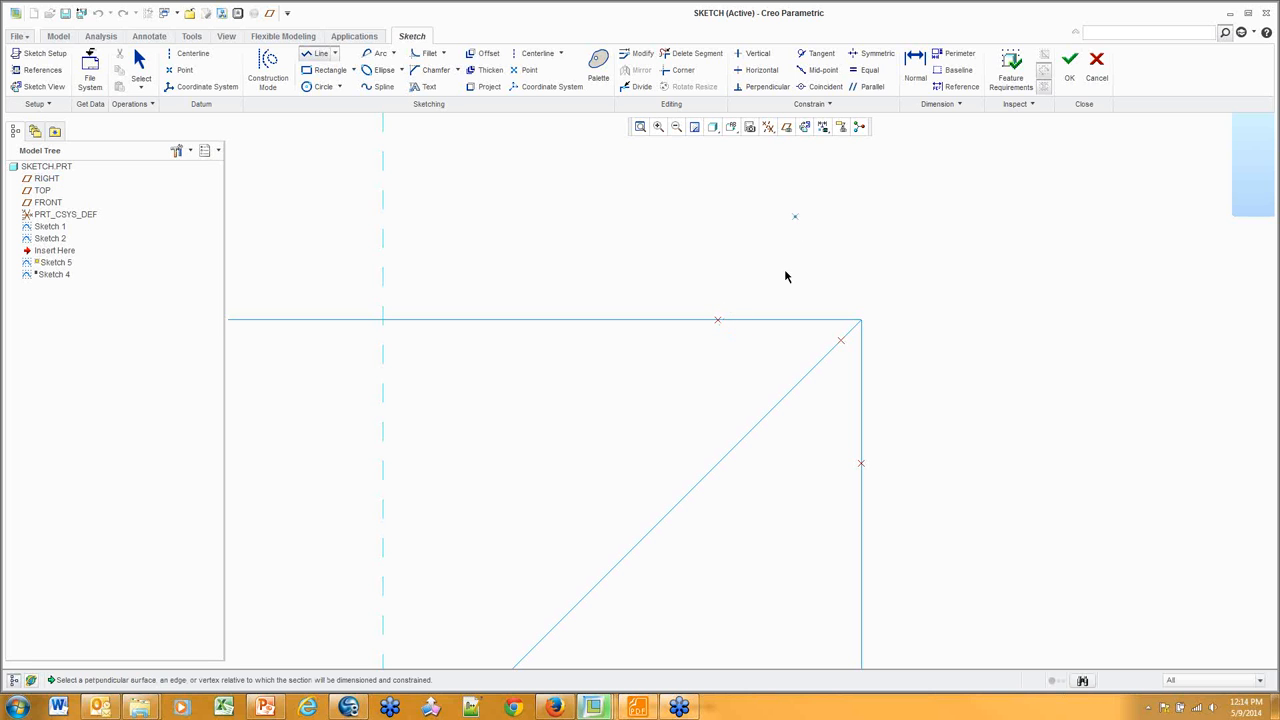
{"action": "left_click", "coordinate": [721, 326]}
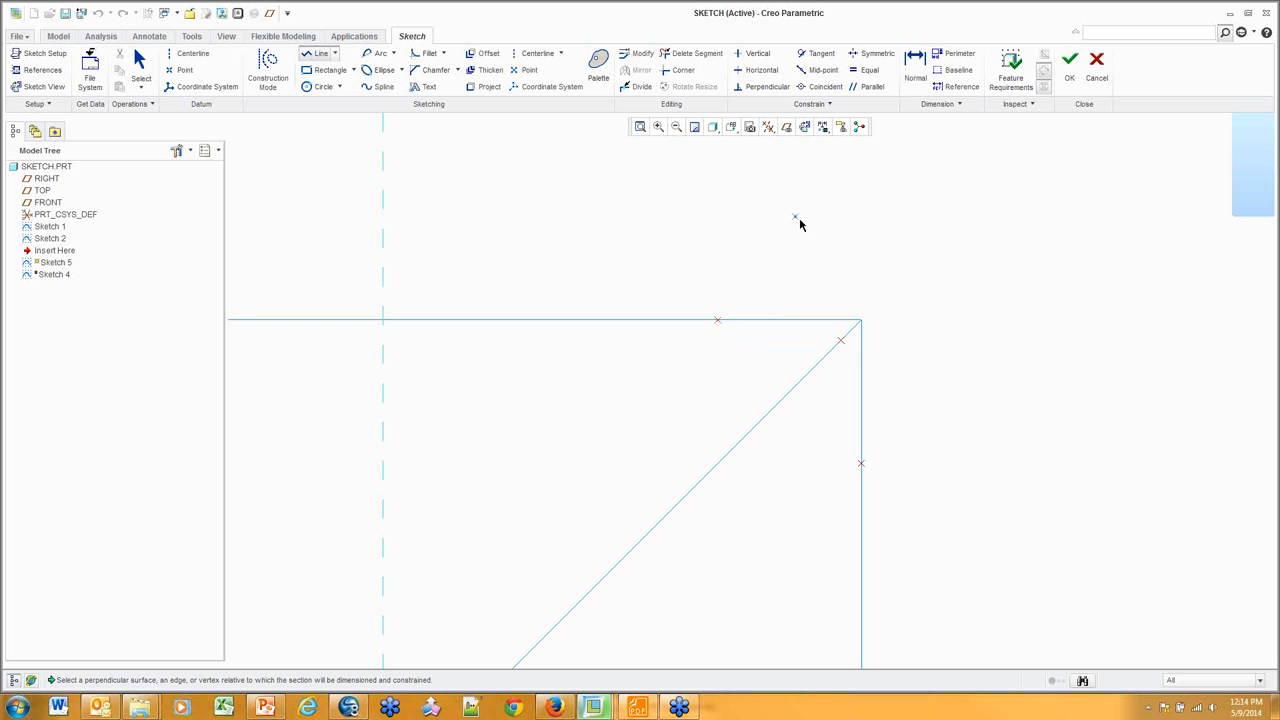
{"action": "left_click", "coordinate": [718, 327]}
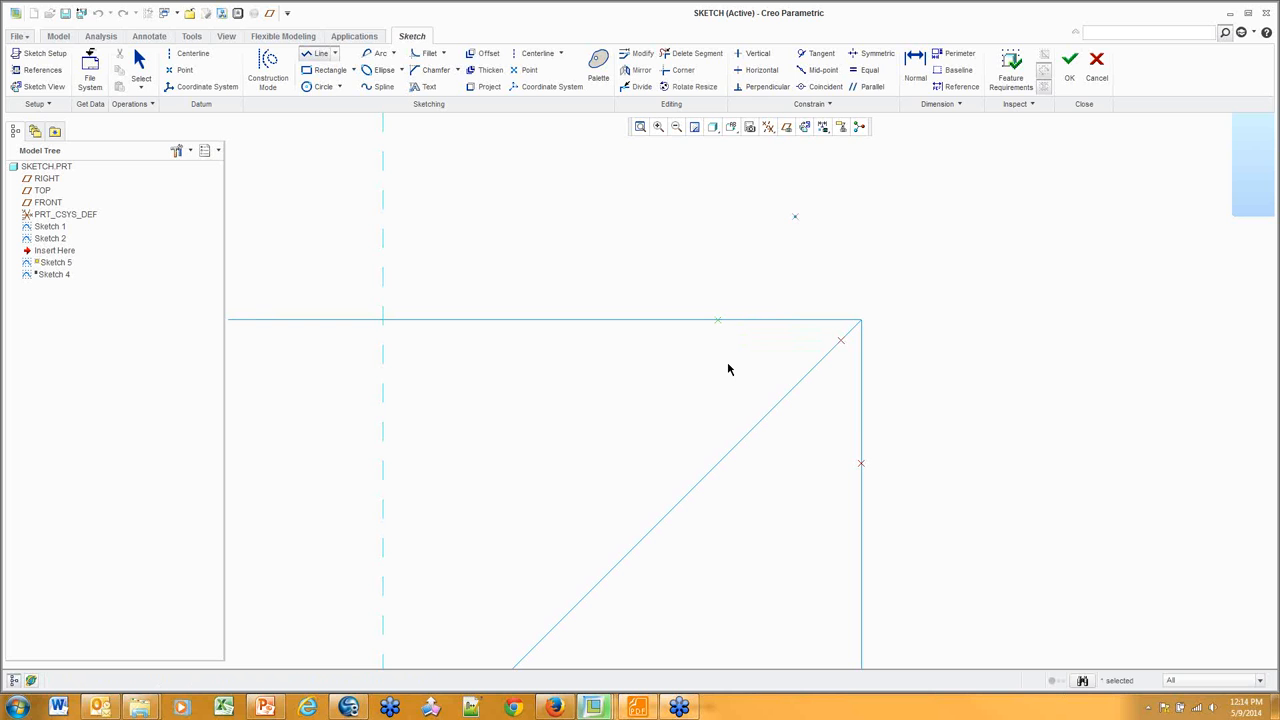
{"action": "left_click", "coordinate": [866, 468], "text": "ctrl"}
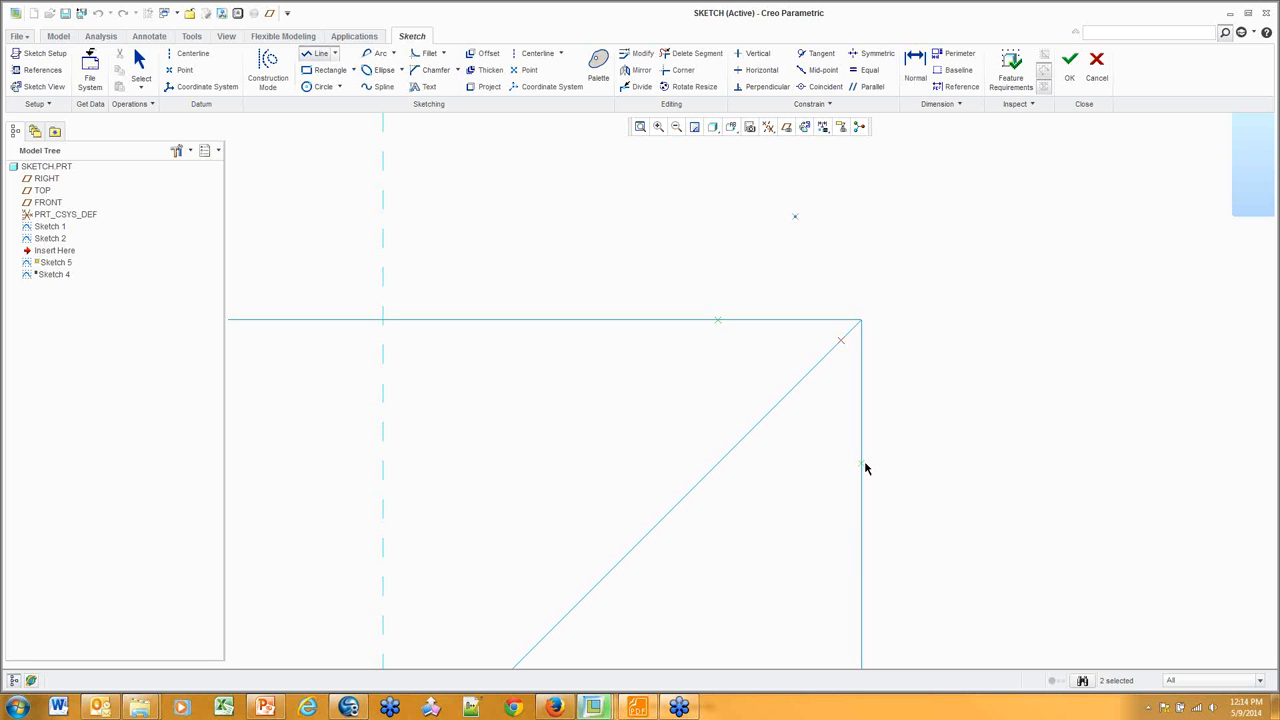
{"action": "right_click", "coordinate": [1005, 341]}
Draw a horizontal line from the referenced point on the rectangle's top edge to the vertical reference axis
{"action": "left_click", "coordinate": [717, 320]}
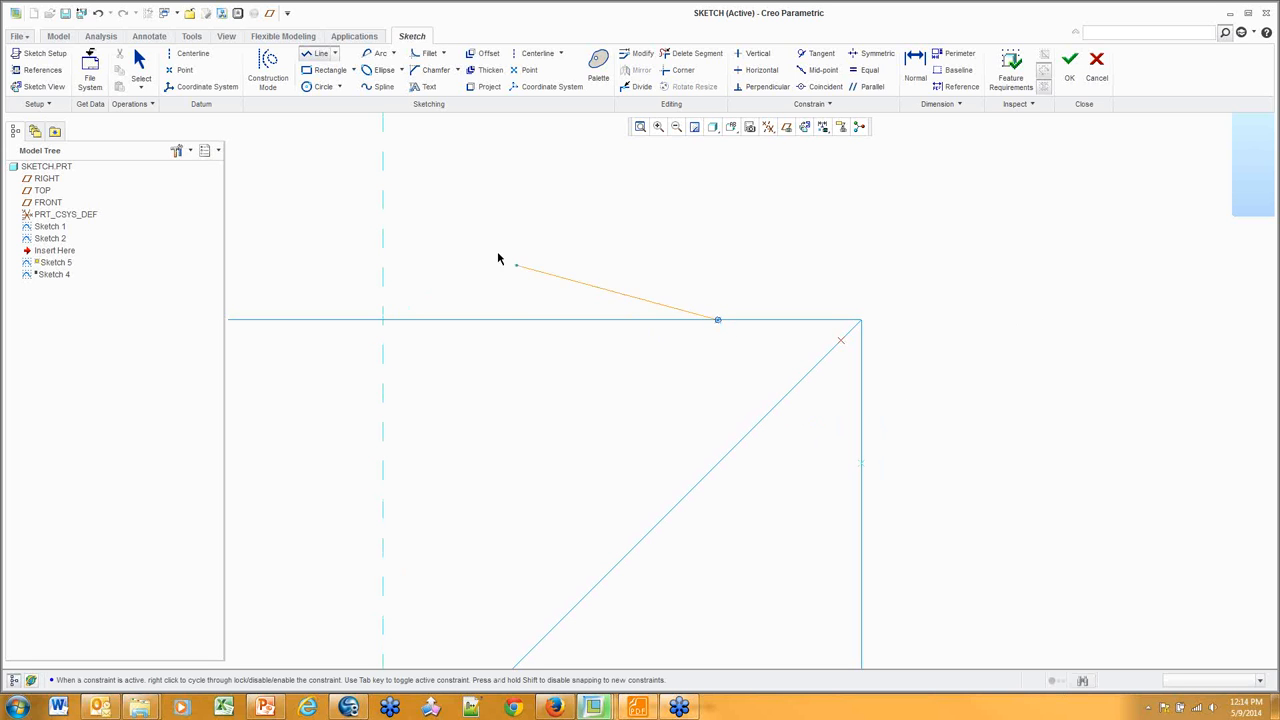
{"action": "left_click", "coordinate": [383, 321]}
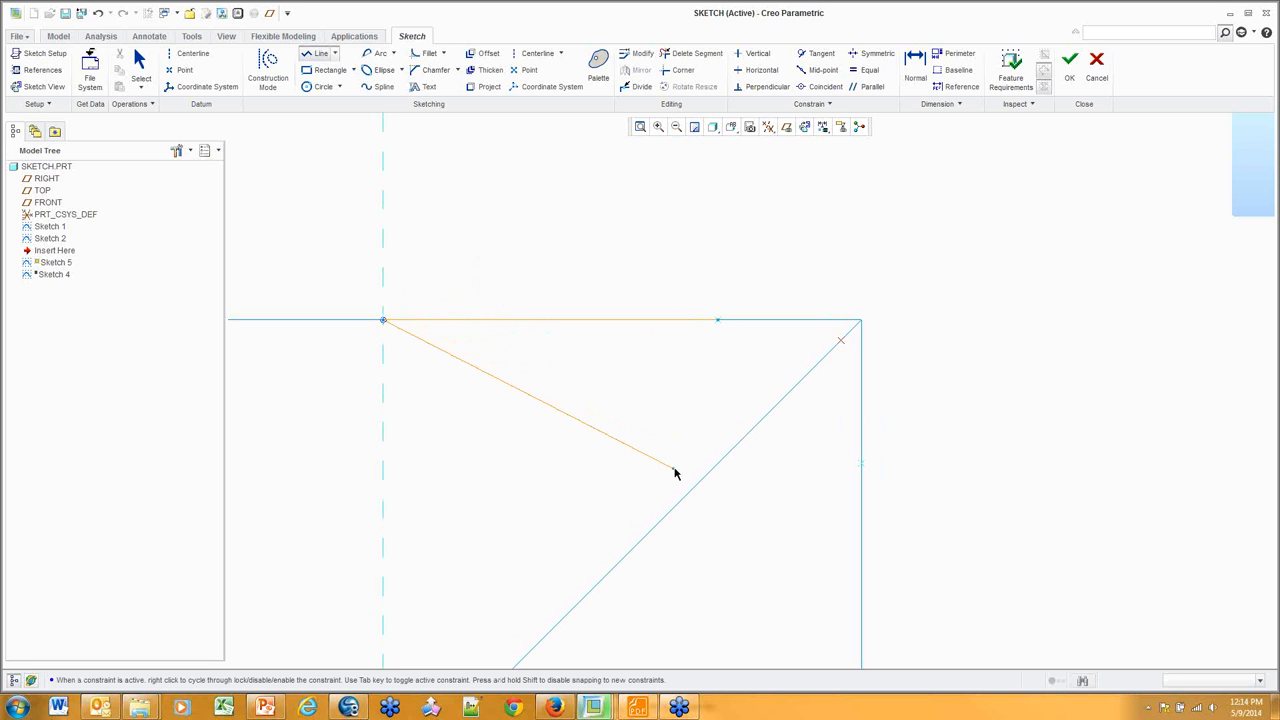
{"action": "middle_click", "coordinate": [677, 474]}
Draw a vertical line from the referenced point on the rectangle's right edge down to the horizontal reference axis
{"action": "scroll", "coordinate": [866, 480], "scroll_direction": "down", "scroll_amount": 3}
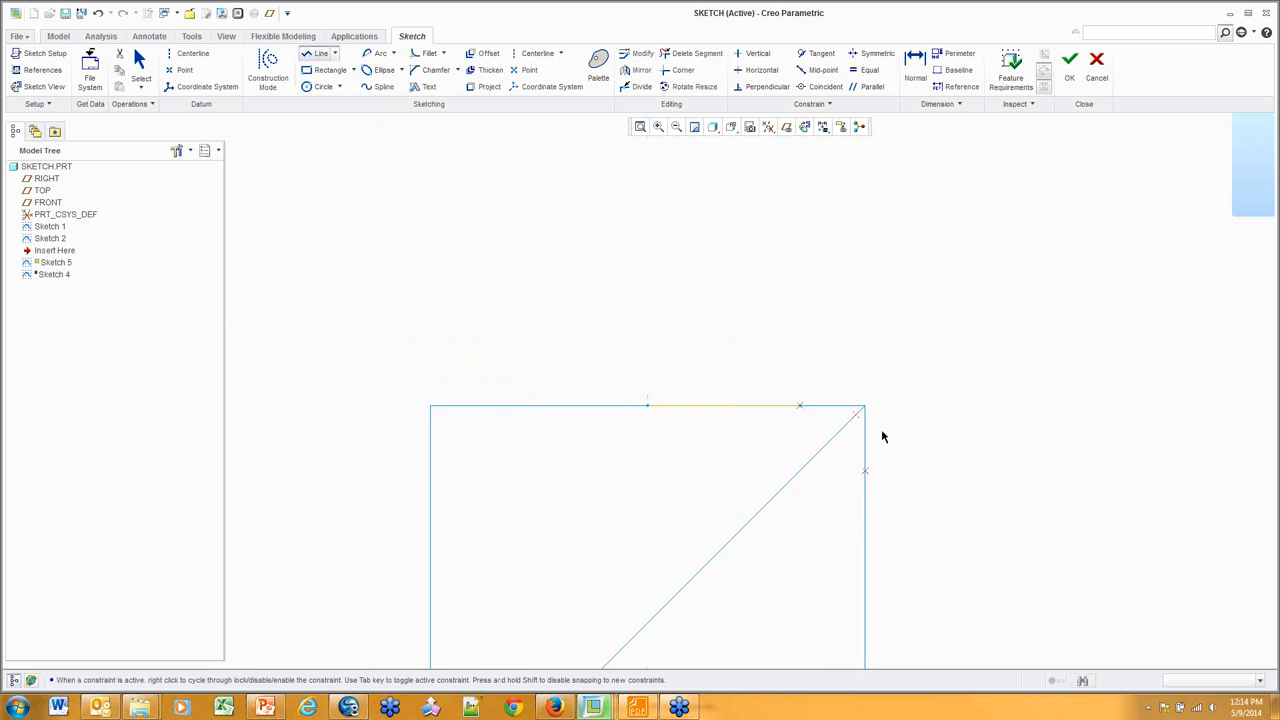
{"action": "middle_click_drag", "start_coordinate": [886, 477], "coordinate": [836, 231], "text": "shift"}
{"action": "left_click", "coordinate": [816, 224]}
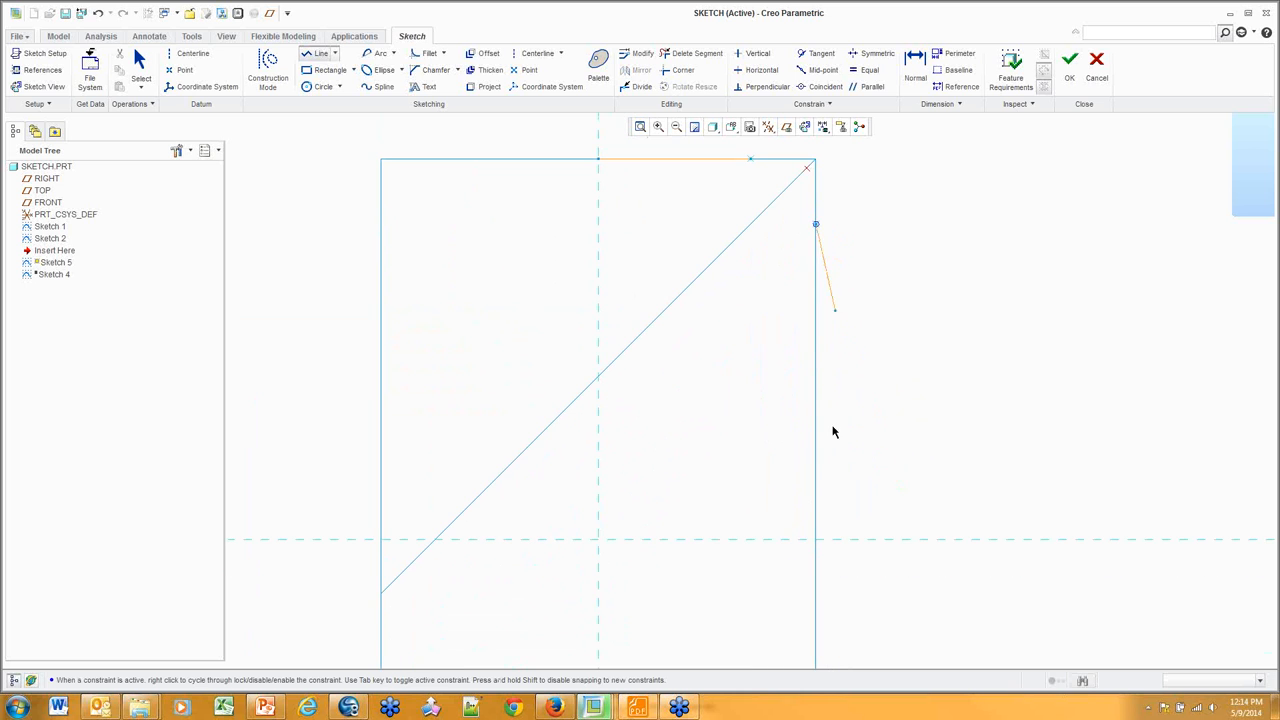
{"action": "left_click", "coordinate": [817, 541]}
{"action": "middle_click", "coordinate": [929, 378]}
{"action": "left_click", "coordinate": [930, 376]}
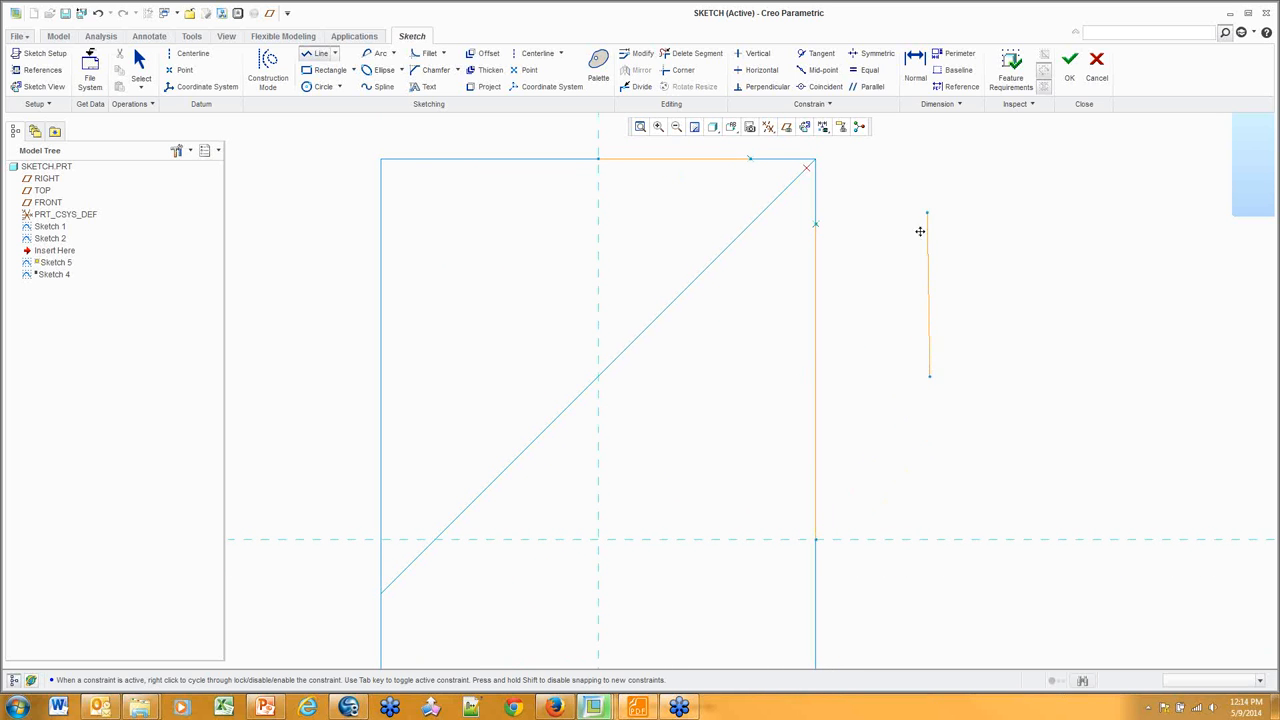
{"action": "middle_click_drag", "start_coordinate": [920, 231], "coordinate": [928, 372], "text": "shift"}
{"action": "middle_click", "coordinate": [930, 386]}
{"action": "scroll", "coordinate": [930, 381], "scroll_direction": "up", "scroll_amount": 2}
{"action": "middle_click", "coordinate": [775, 298]}
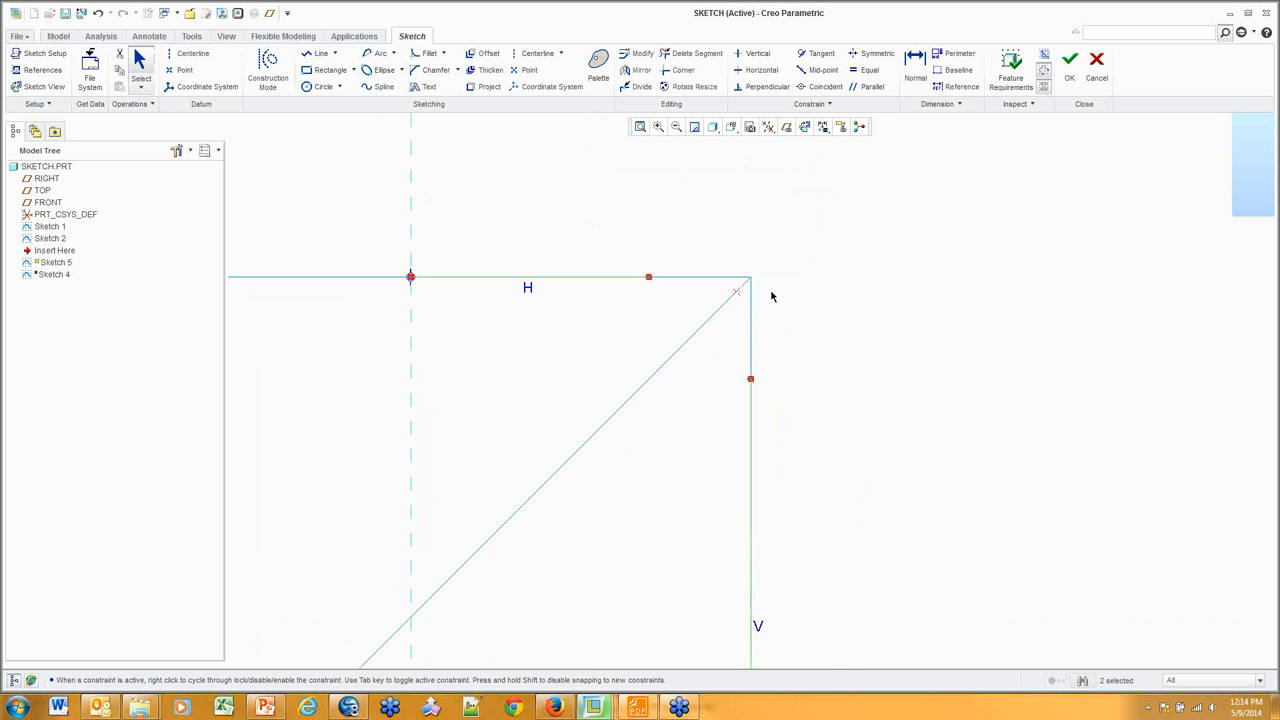
Draw a two-point spline across the corner, connecting the free ends of the horizontal and vertical lines
{"action": "scroll", "coordinate": [723, 314], "scroll_direction": "up", "scroll_amount": 2}
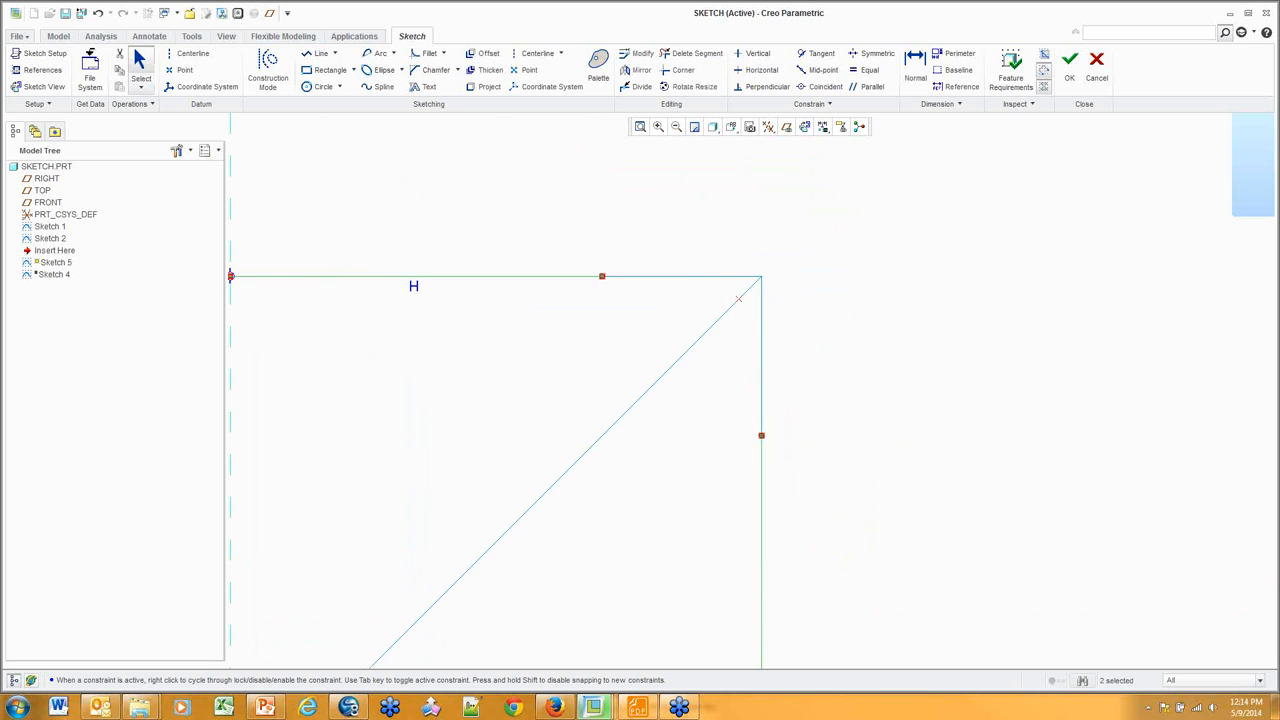
{"action": "left_click", "coordinate": [378, 86]}
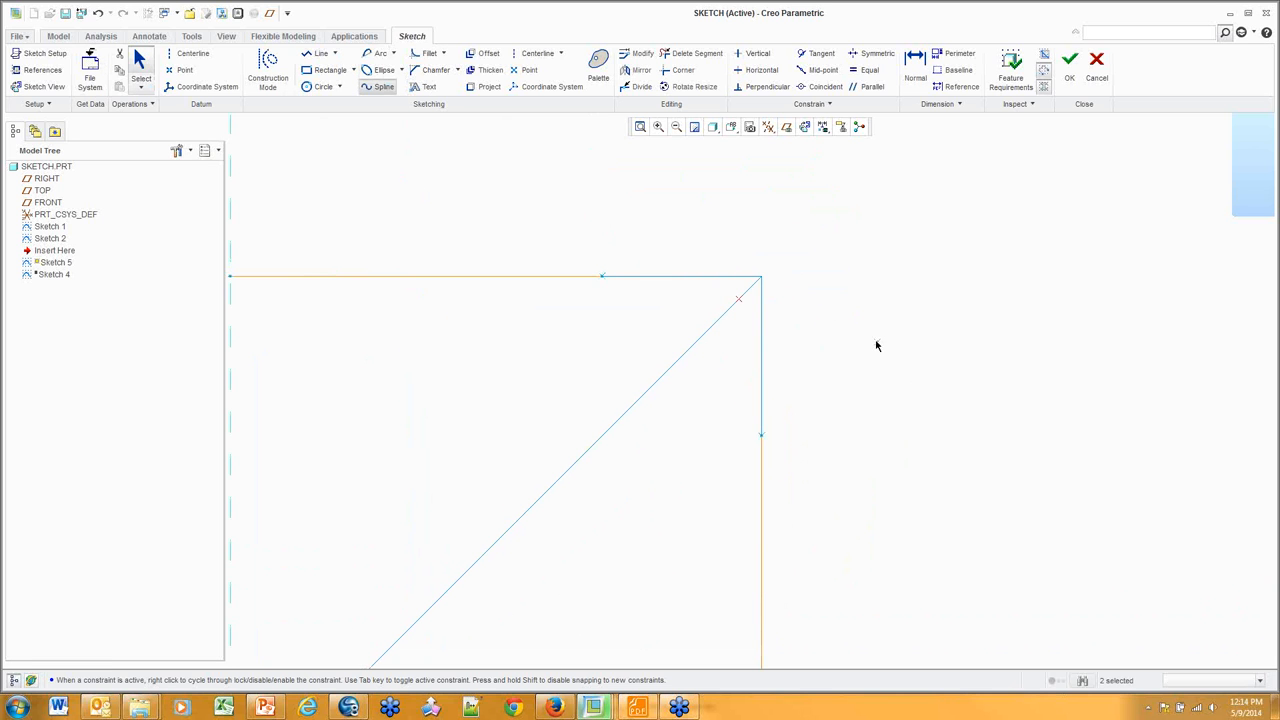
{"action": "left_click", "coordinate": [602, 276]}
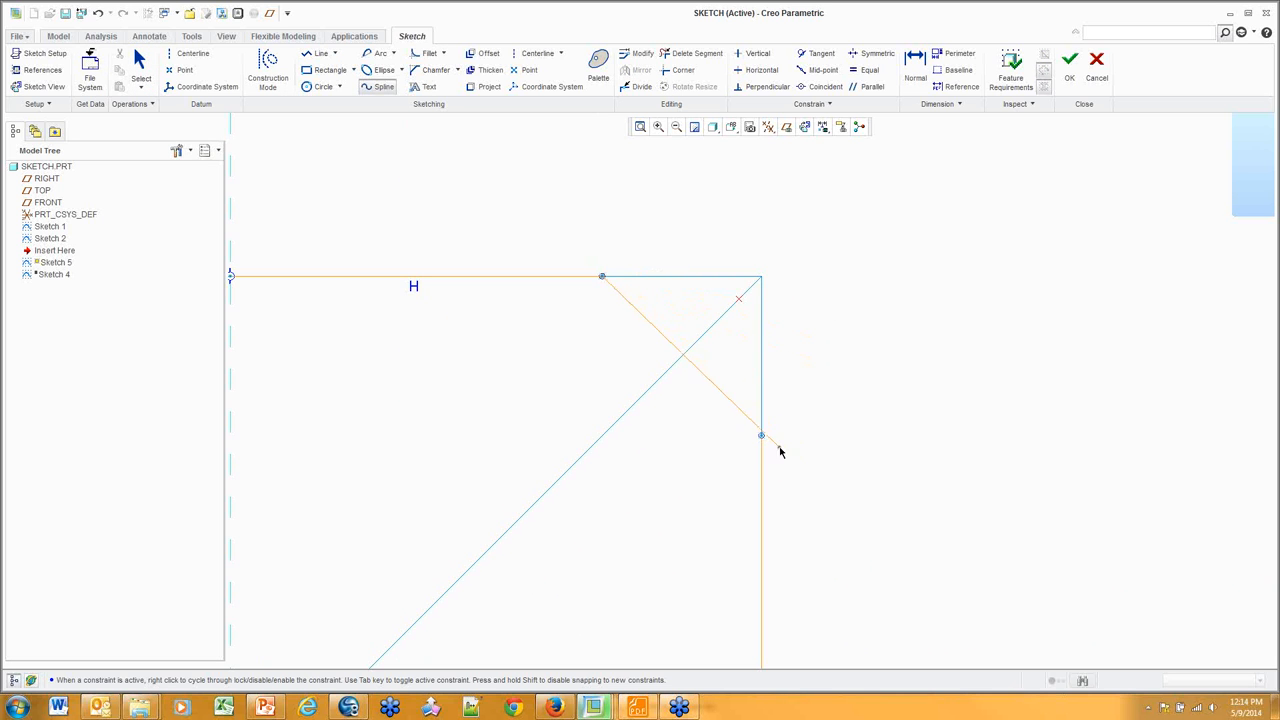
{"action": "left_click", "coordinate": [761, 436]}
{"action": "middle_click", "coordinate": [871, 403]}
{"action": "middle_click", "coordinate": [871, 404]}
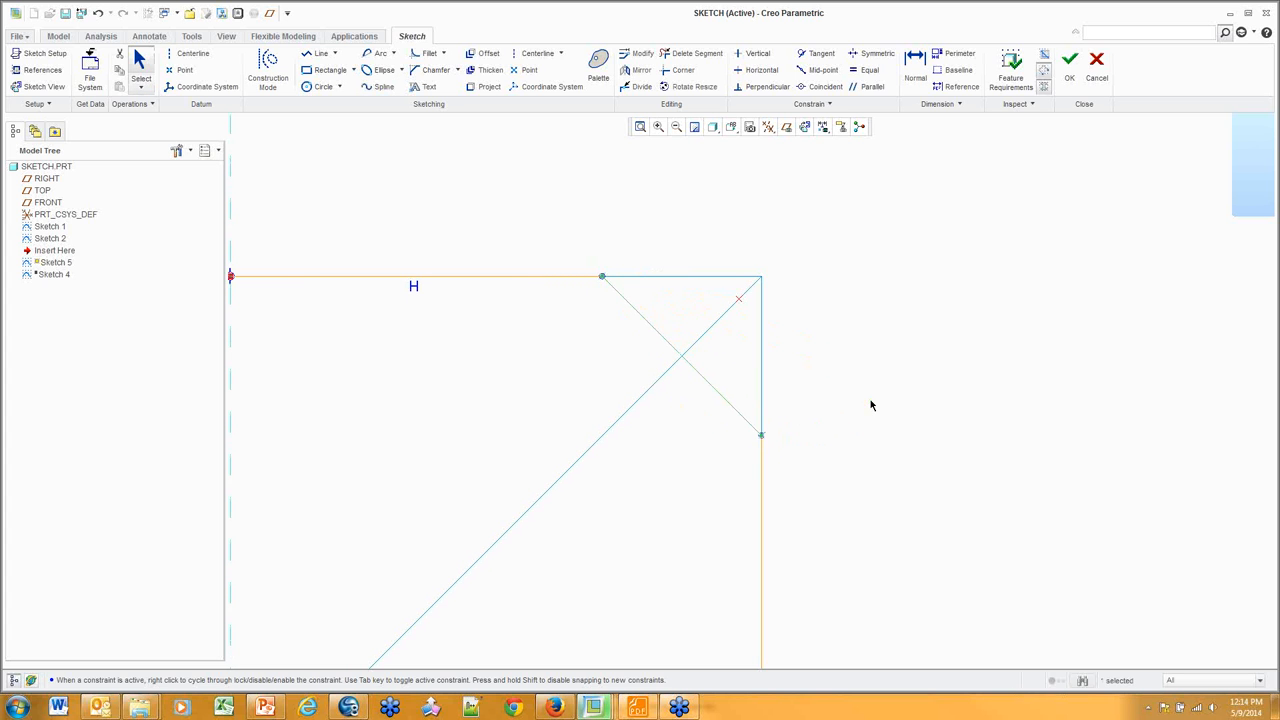
{"action": "left_click", "coordinate": [751, 220]}
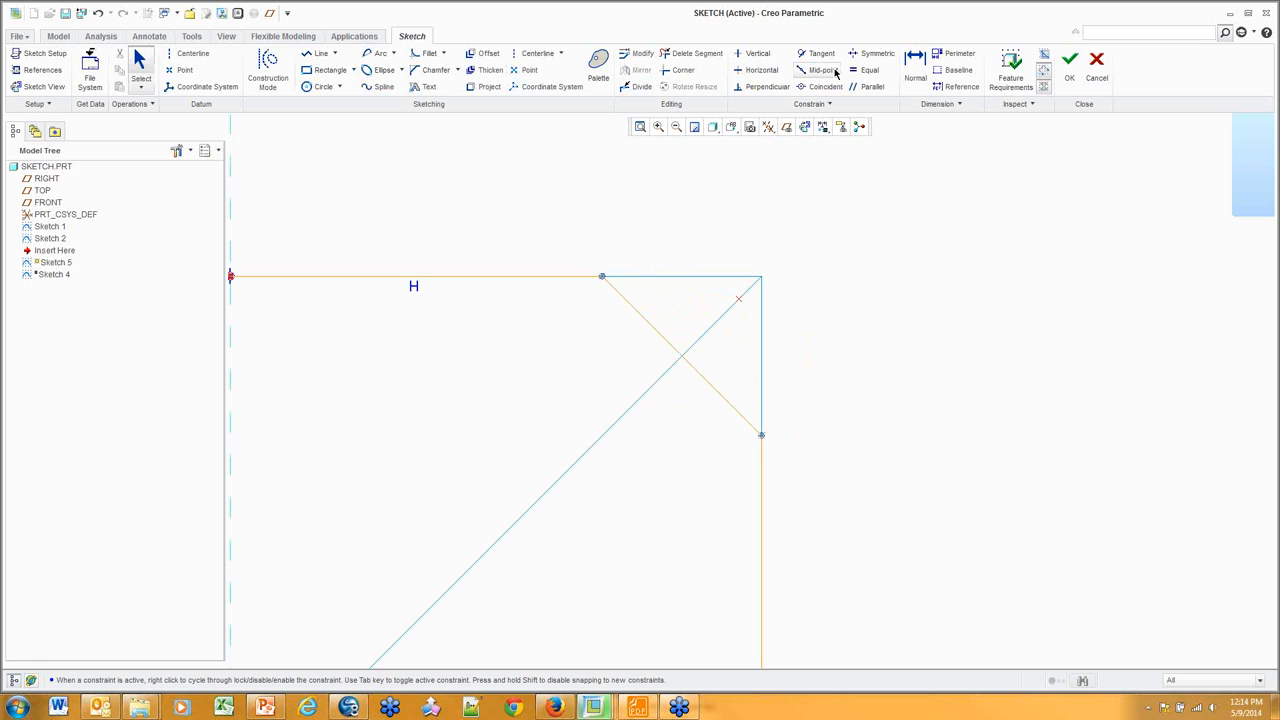
Constrain the corner spline tangent to the horizontal line at one end and to the vertical line at the other
{"action": "left_click", "coordinate": [822, 55]}
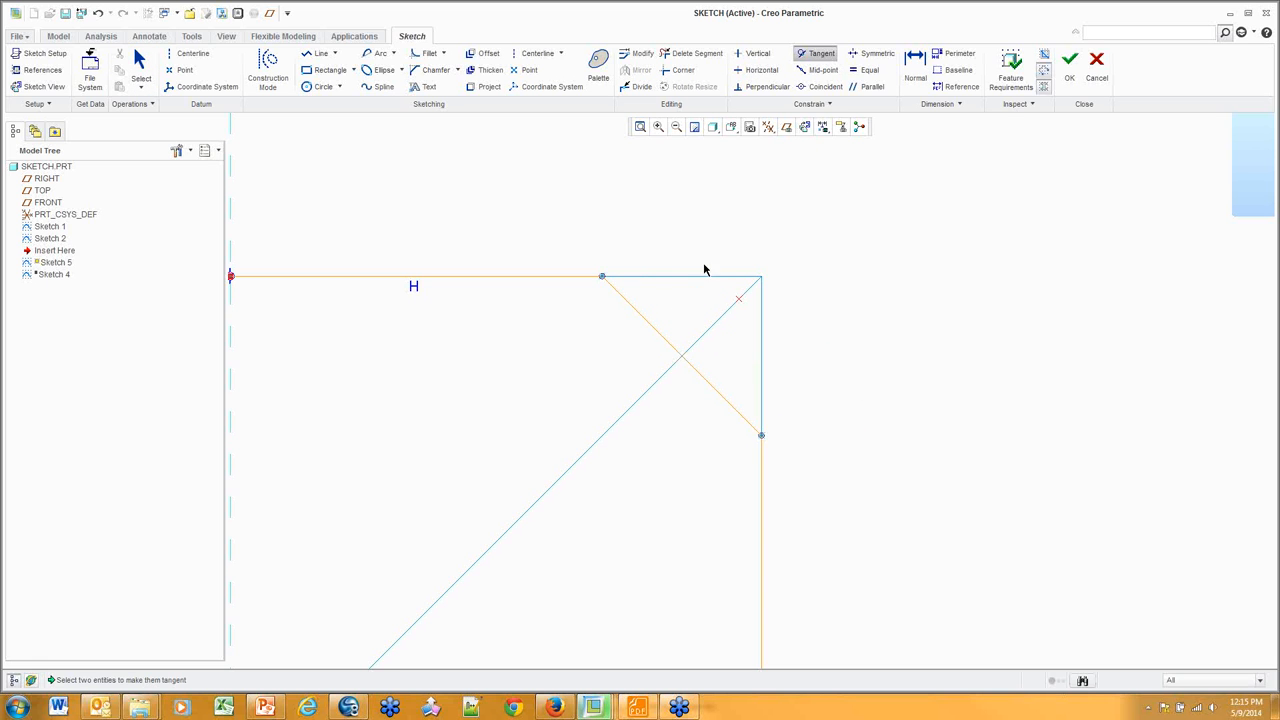
{"action": "left_click", "coordinate": [631, 304]}
{"action": "left_click", "coordinate": [546, 281]}
{"action": "middle_click", "coordinate": [883, 223]}
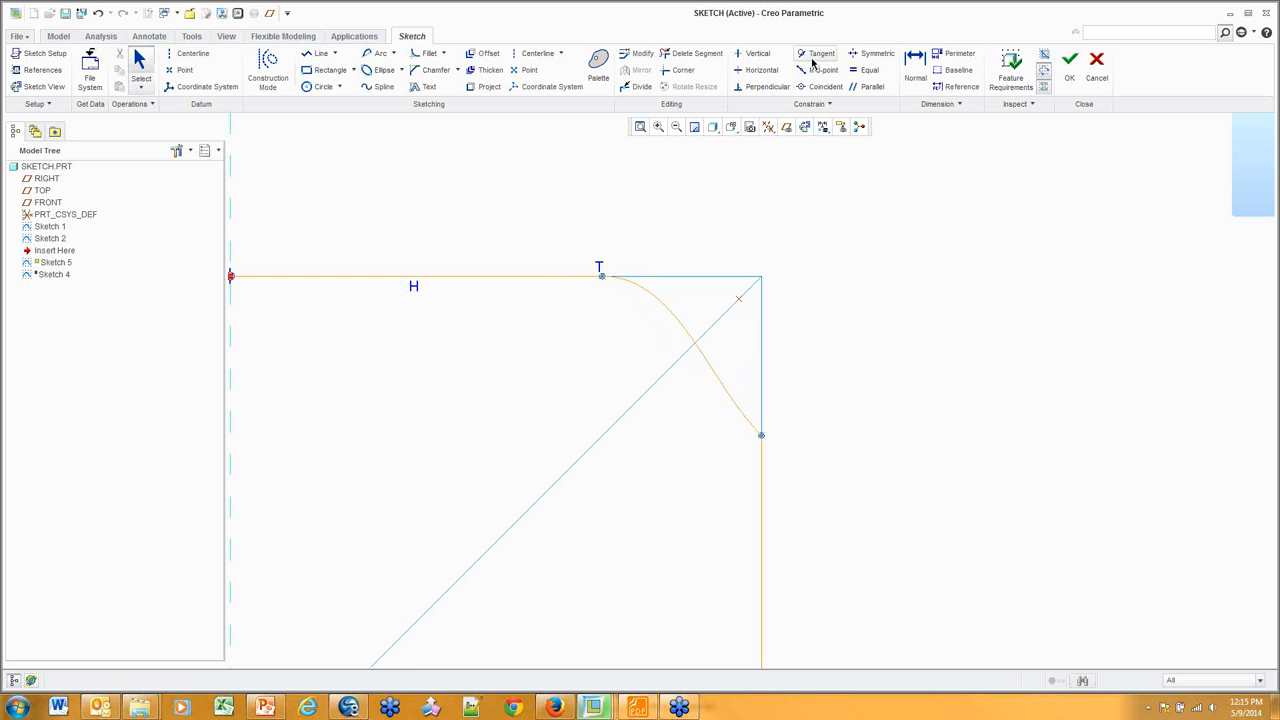
{"action": "left_click", "coordinate": [820, 56]}
{"action": "left_click", "coordinate": [740, 413]}
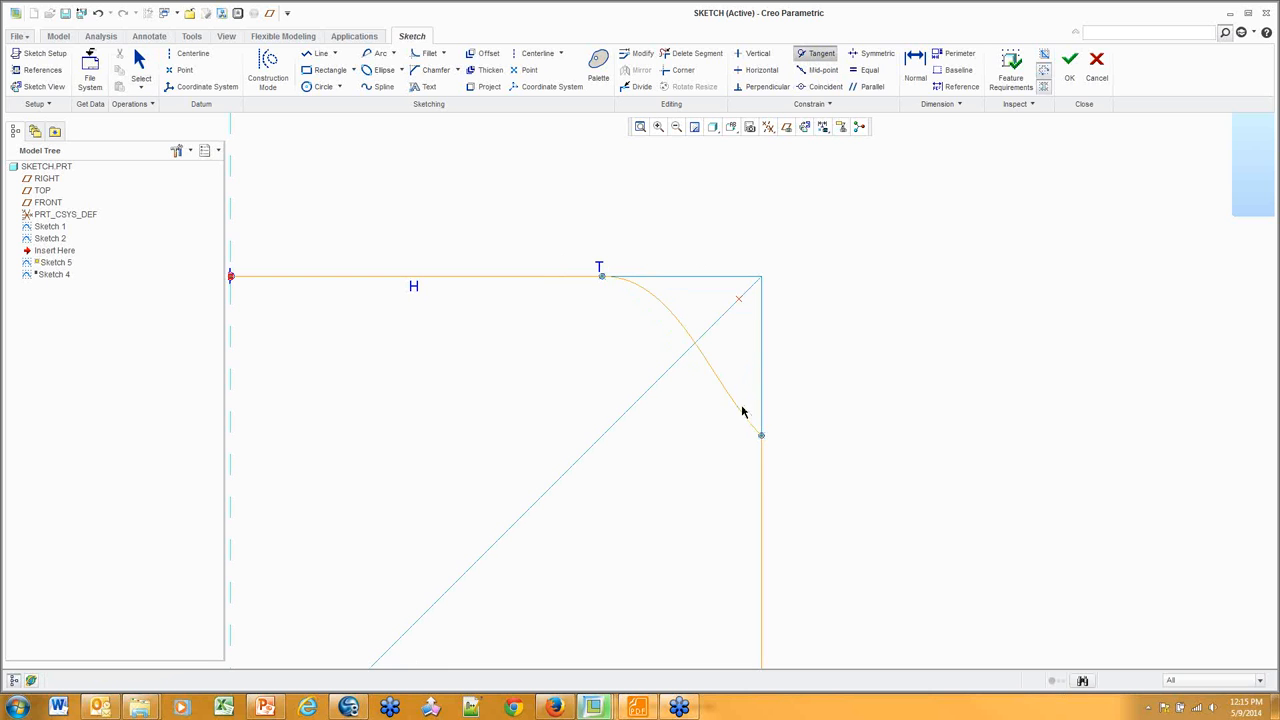
{"action": "left_click", "coordinate": [762, 470]}
{"action": "middle_click", "coordinate": [876, 456]}
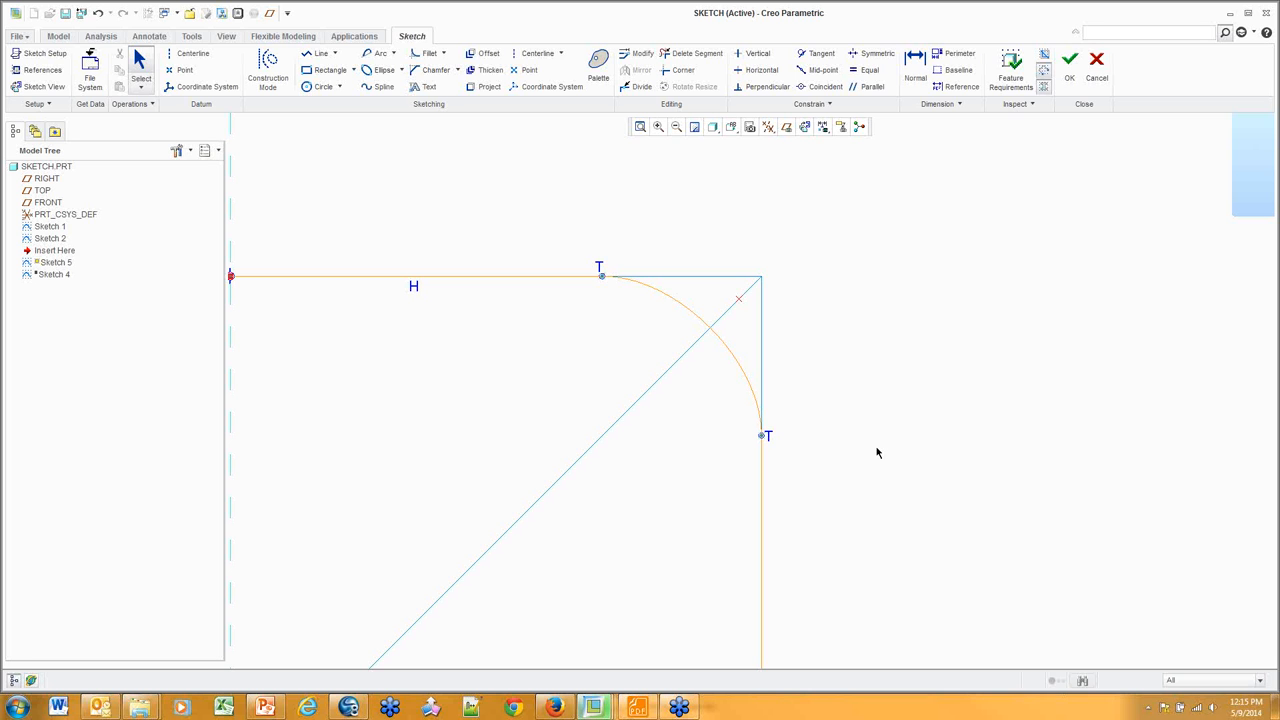
Open the corner spline for modification and switch it to control polygon mode
{"action": "double_click", "coordinate": [728, 350]}
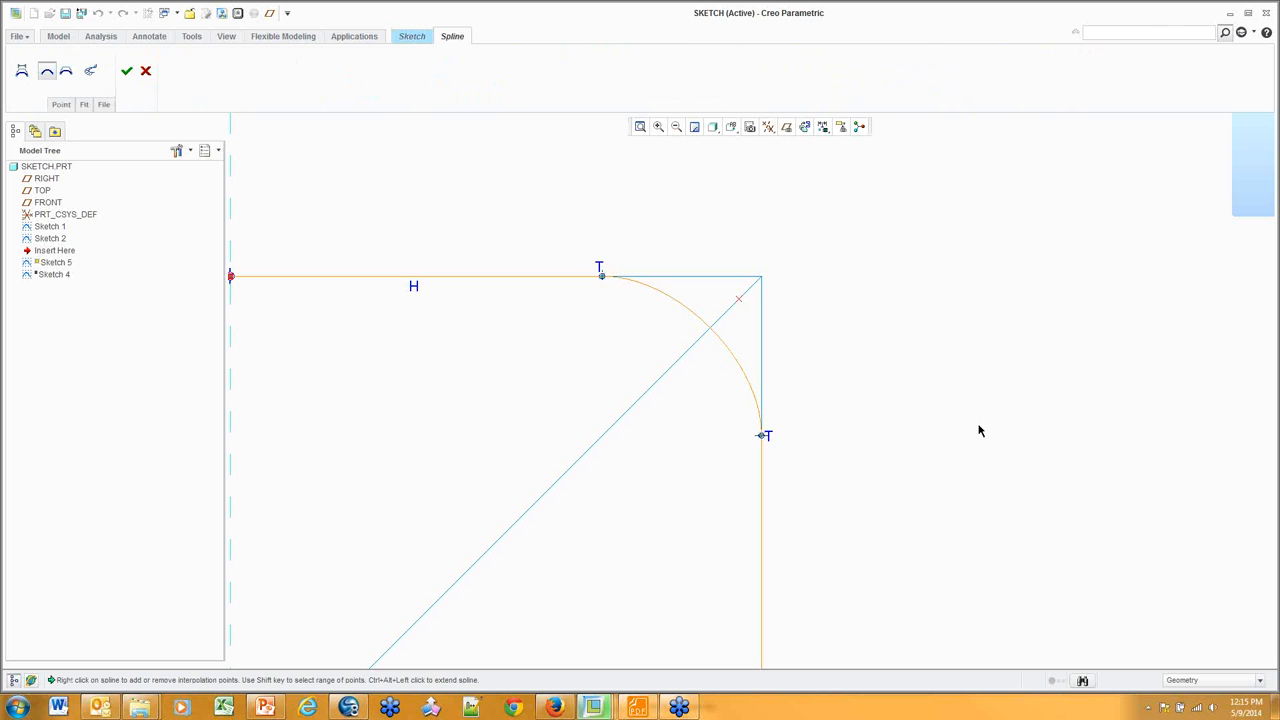
{"action": "right_click", "coordinate": [673, 302]}
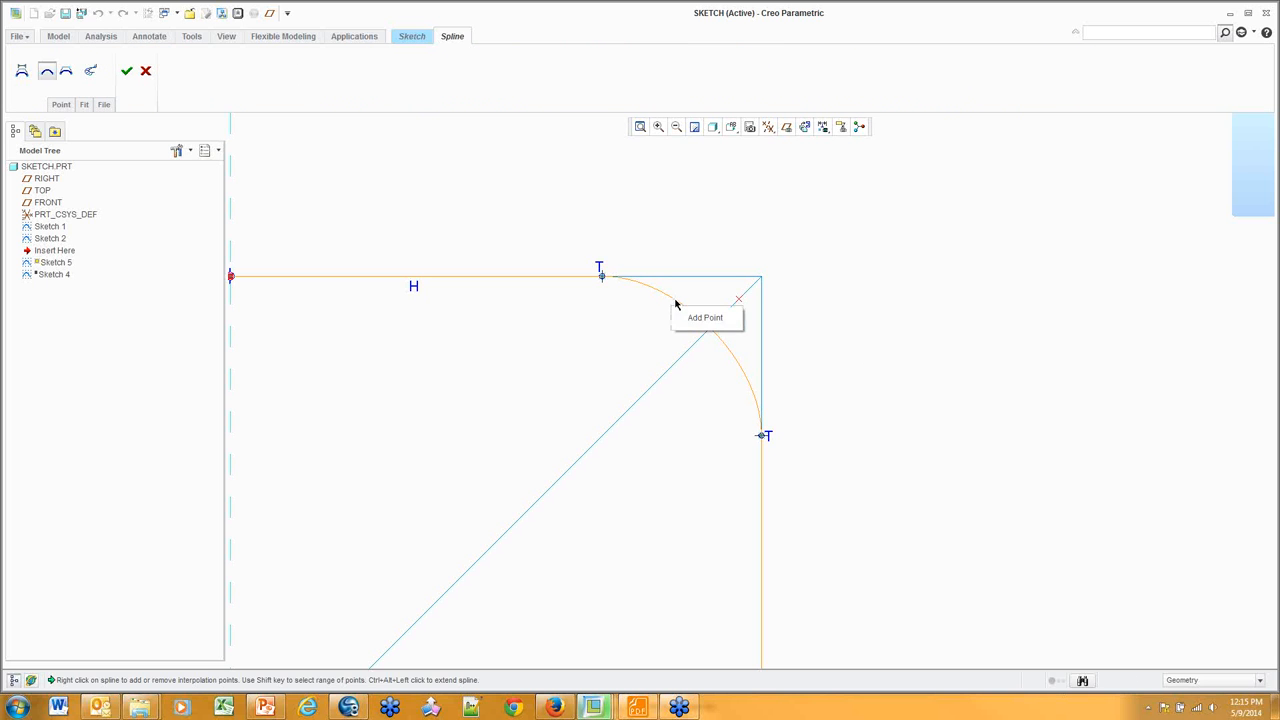
{"action": "left_click", "coordinate": [681, 457]}
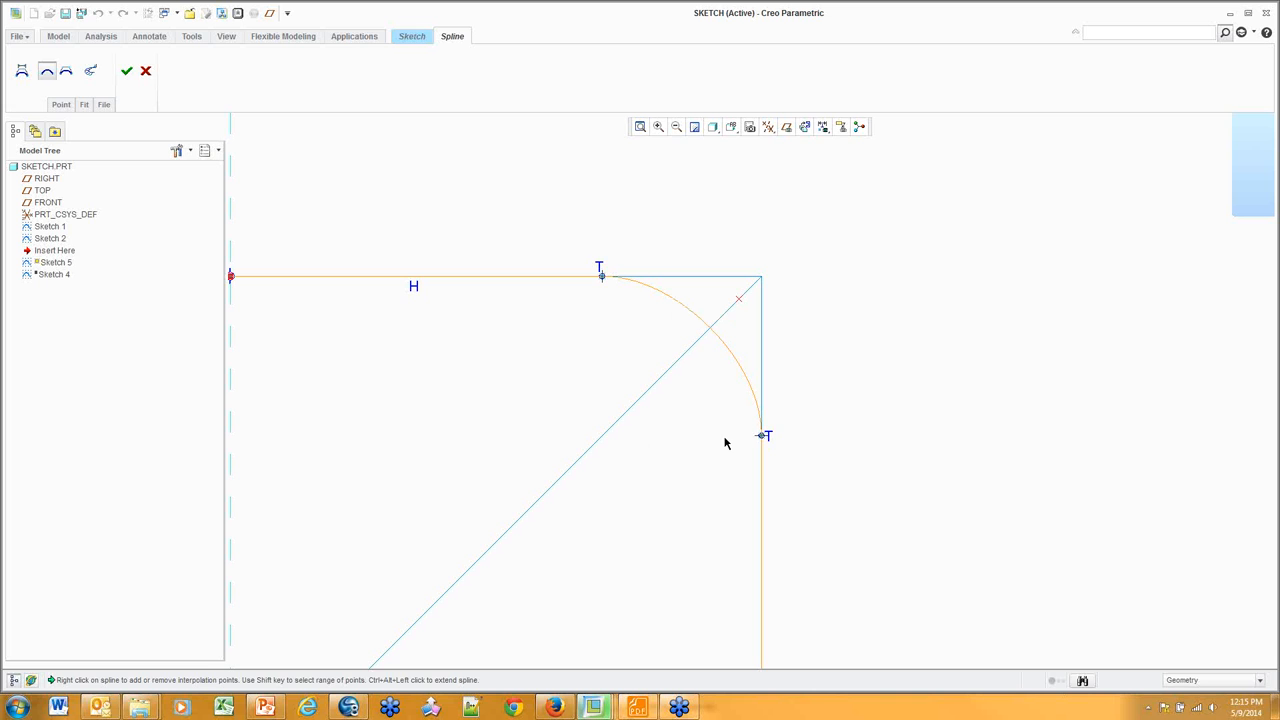
{"action": "left_click", "coordinate": [20, 73]}
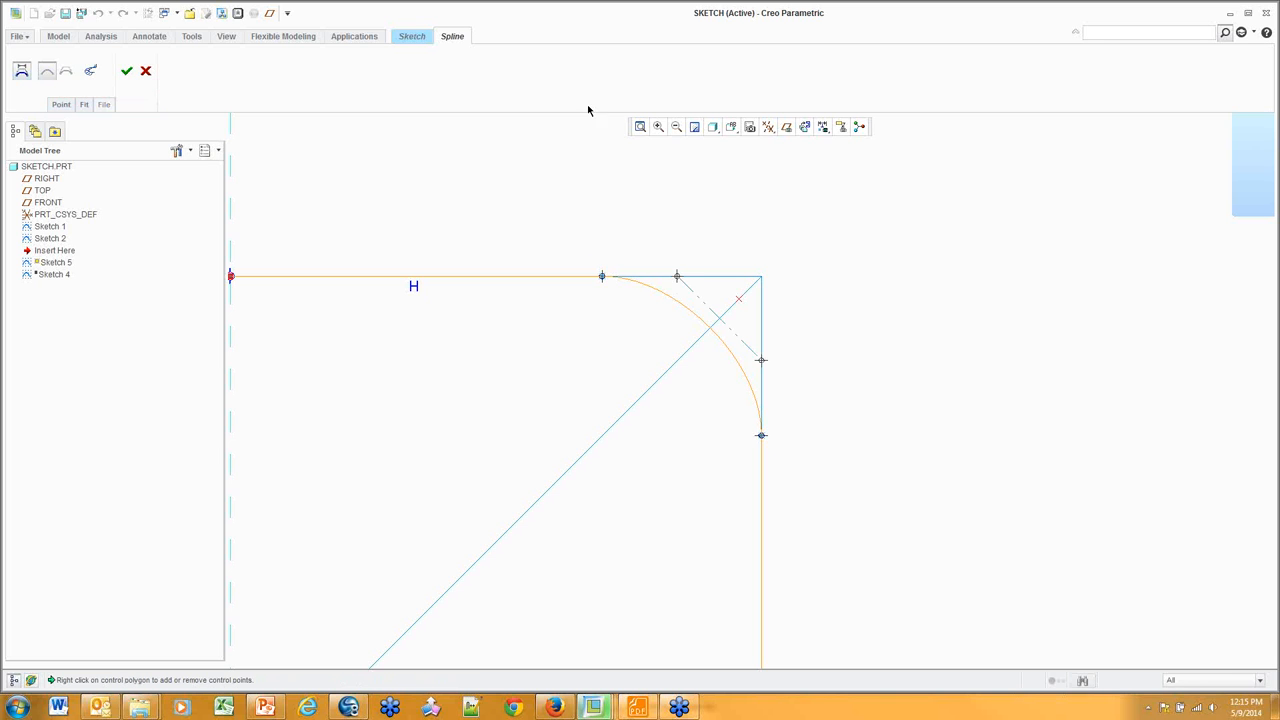
Add one control point on the polygon's horizontal leg and one on its vertical leg, and accept the spline changes
{"action": "right_click", "coordinate": [650, 279]}
{"action": "left_click", "coordinate": [684, 287]}
{"action": "right_click", "coordinate": [664, 281]}
{"action": "right_click", "coordinate": [647, 282]}
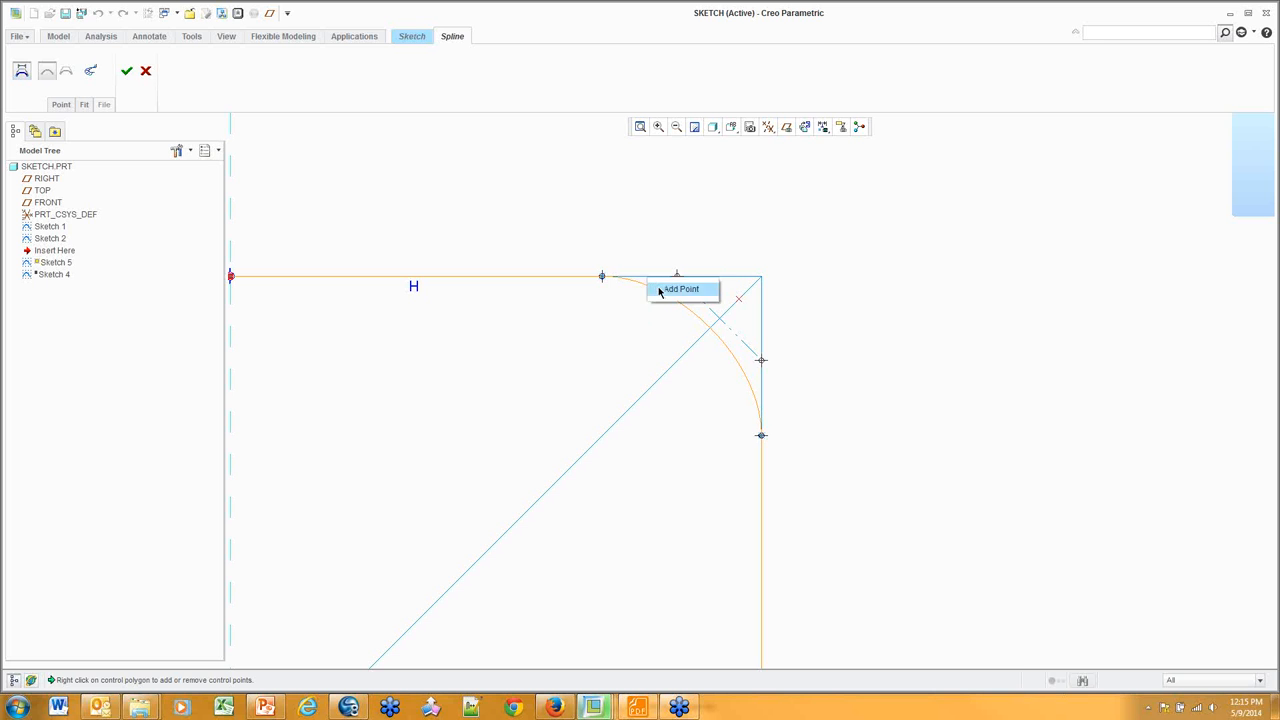
{"action": "left_click", "coordinate": [680, 287]}
{"action": "right_click", "coordinate": [763, 391]}
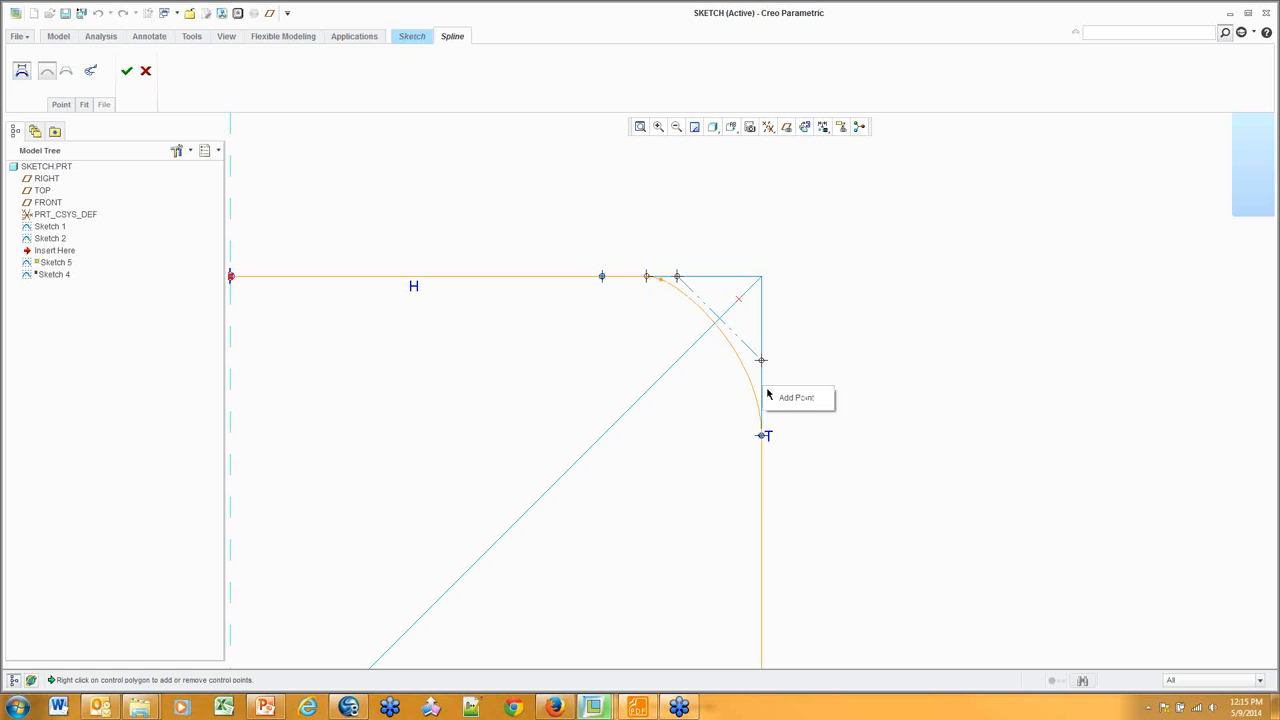
{"action": "left_click", "coordinate": [783, 398]}
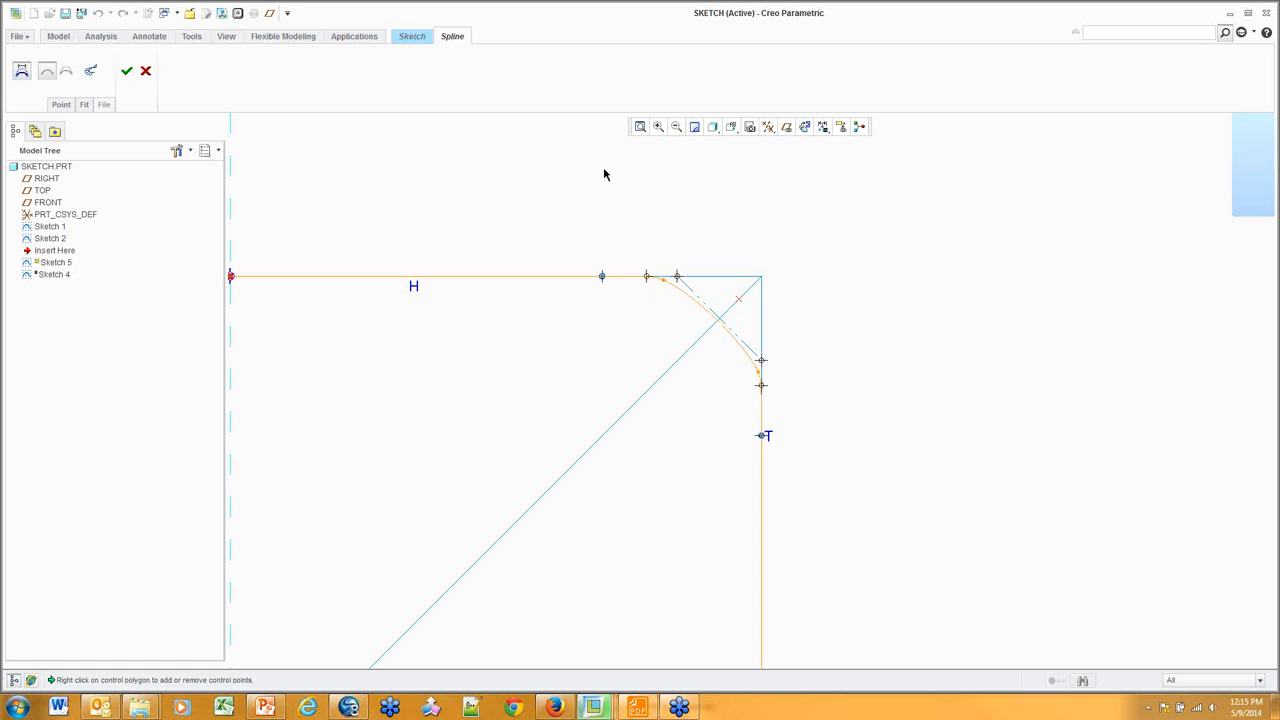
{"action": "left_click", "coordinate": [127, 73]}
Reshape the control polygon so its inner horizontal segment is about 6.47 long and its inner vertical segment about 6.22
{"action": "scroll", "coordinate": [852, 278], "scroll_direction": "down", "scroll_amount": 2}
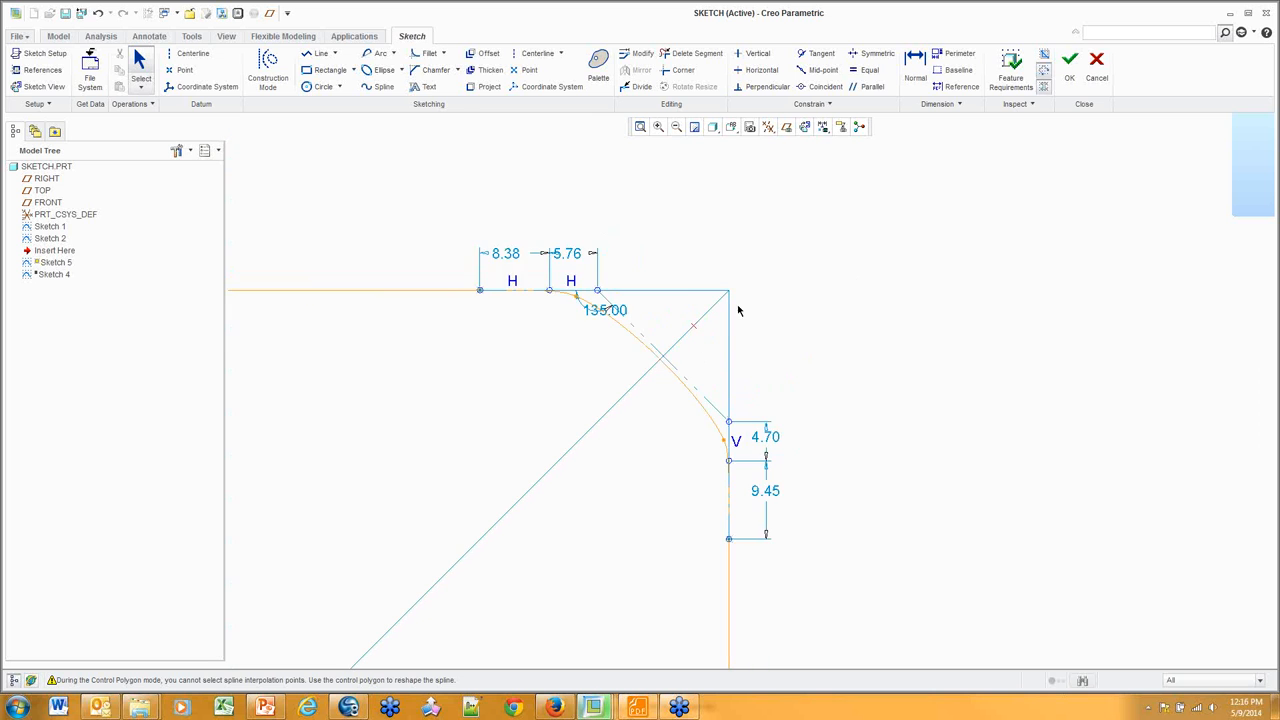
{"action": "scroll", "coordinate": [682, 358], "scroll_direction": "down", "scroll_amount": 2}
{"action": "mouse_move", "coordinate": [657, 363]}
{"action": "left_mouse_down"}
{"action": "mouse_move", "coordinate": [706, 331]}
{"action": "mouse_move", "coordinate": [694, 374]}
{"action": "mouse_move", "coordinate": [726, 343]}
{"action": "mouse_move", "coordinate": [720, 408]}
{"action": "mouse_move", "coordinate": [633, 336]}
{"action": "mouse_move", "coordinate": [663, 320]}
{"action": "mouse_move", "coordinate": [637, 351]}
{"action": "mouse_move", "coordinate": [674, 331]}
{"action": "mouse_move", "coordinate": [671, 346]}
{"action": "mouse_move", "coordinate": [717, 391]}
{"action": "mouse_move", "coordinate": [728, 300]}
{"action": "mouse_move", "coordinate": [647, 343]}
{"action": "left_mouse_up"}
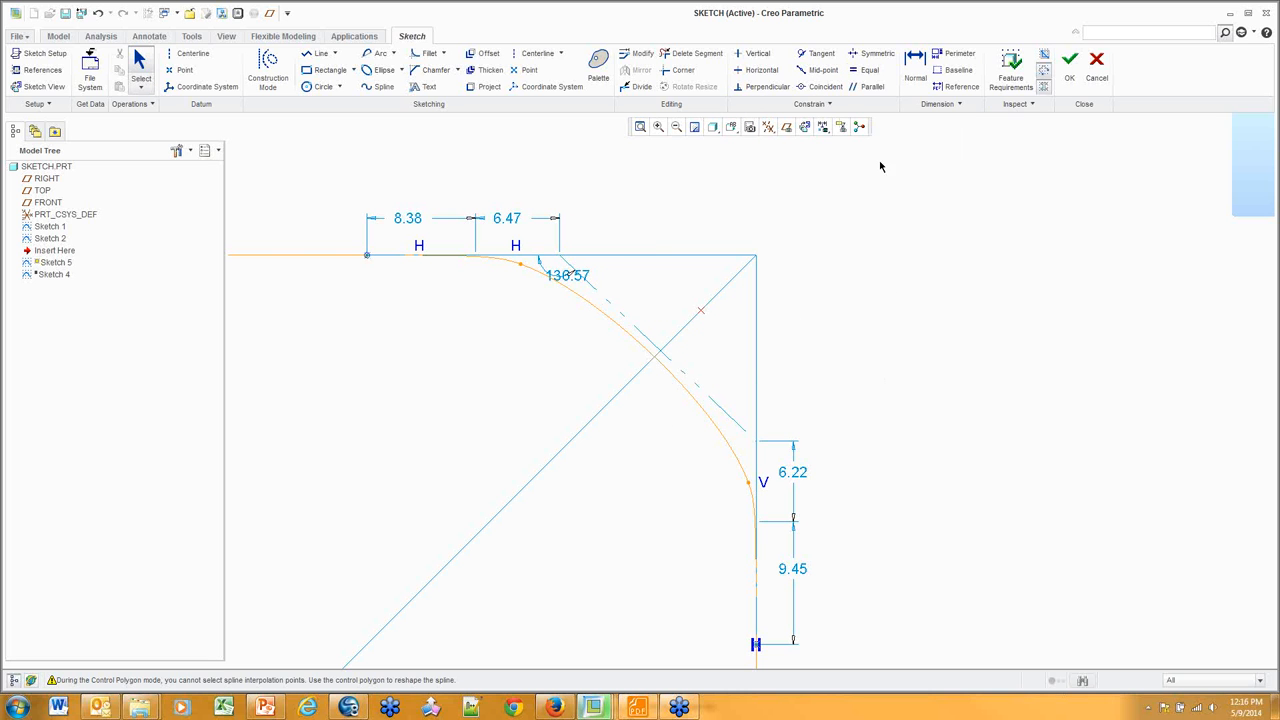
Make the control polygon's outer horizontal and vertical segment lengths equal and set their shared dimension to 10
{"action": "left_click", "coordinate": [866, 72]}
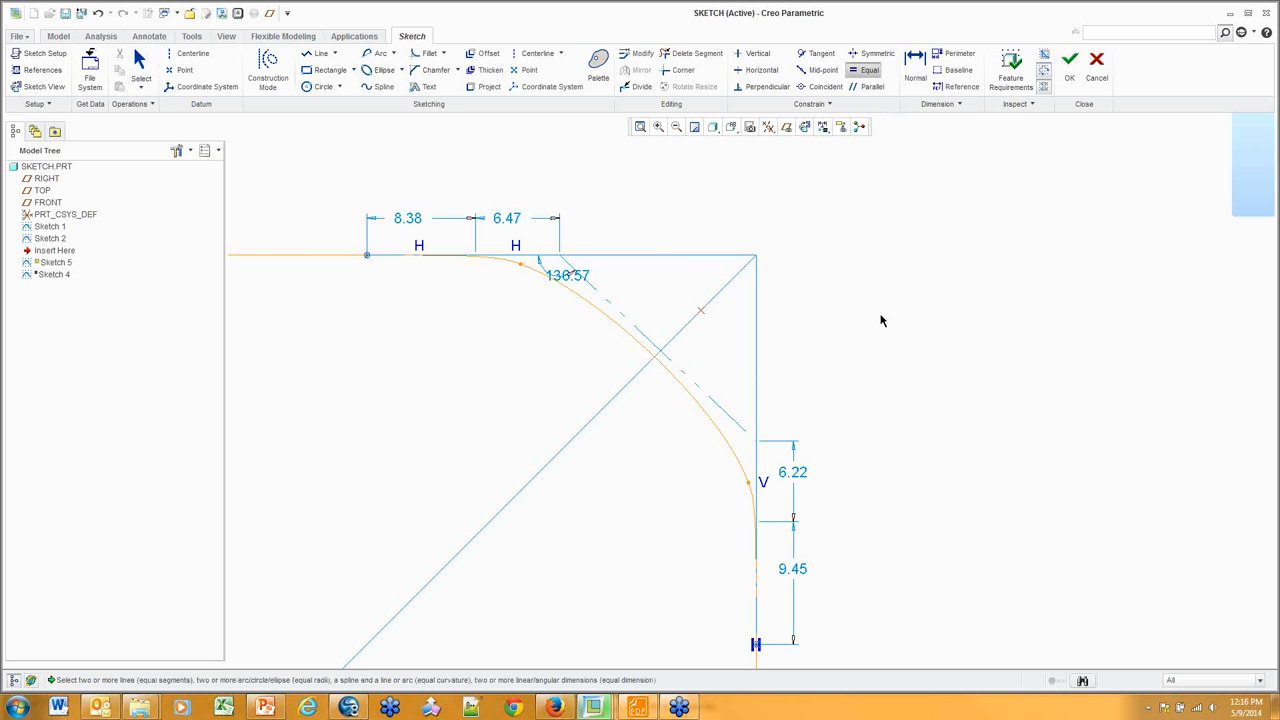
{"action": "left_click", "coordinate": [426, 230]}
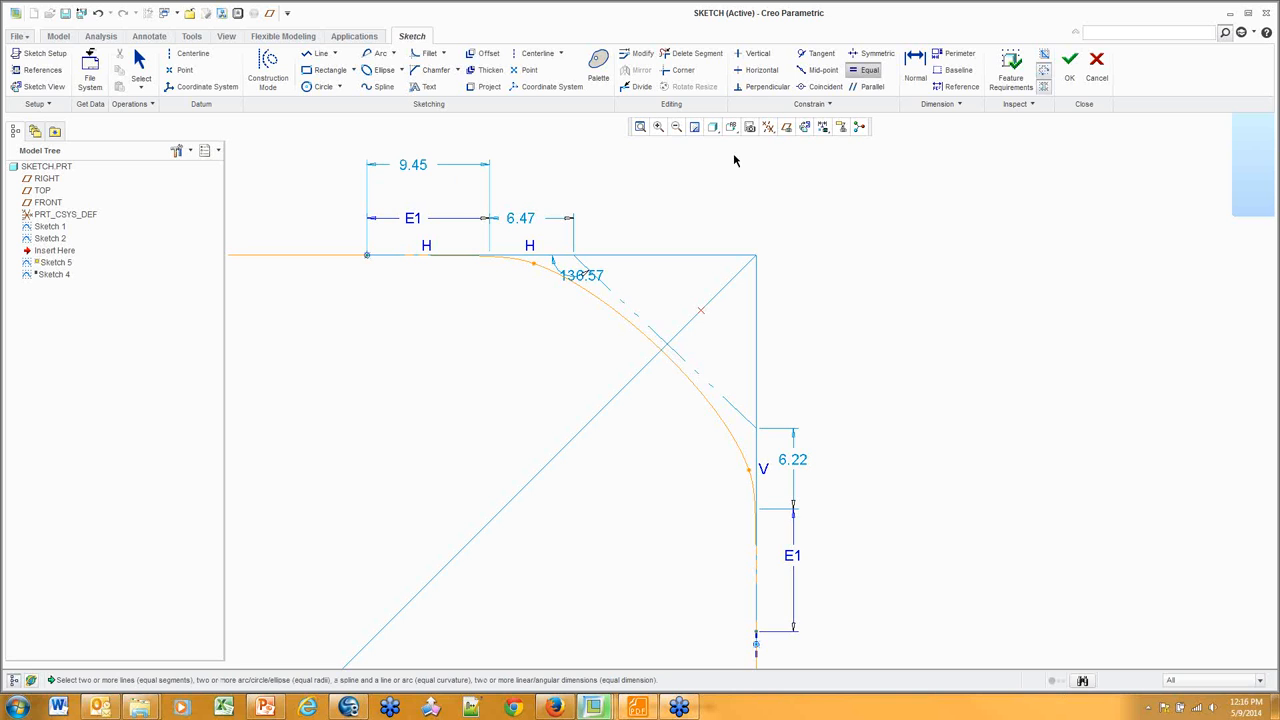
{"action": "middle_click", "coordinate": [790, 194]}
{"action": "double_click", "coordinate": [413, 165]}
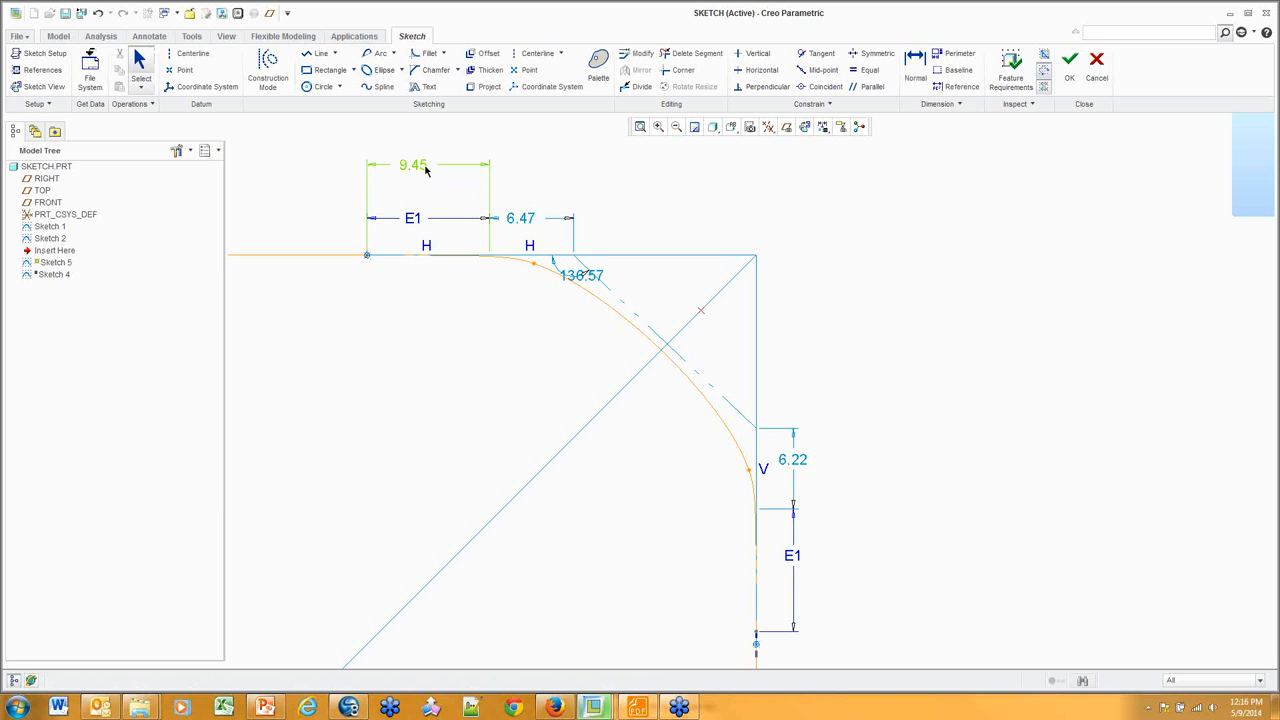
{"action": "type", "text": "10"}
{"action": "key", "text": "Return"}
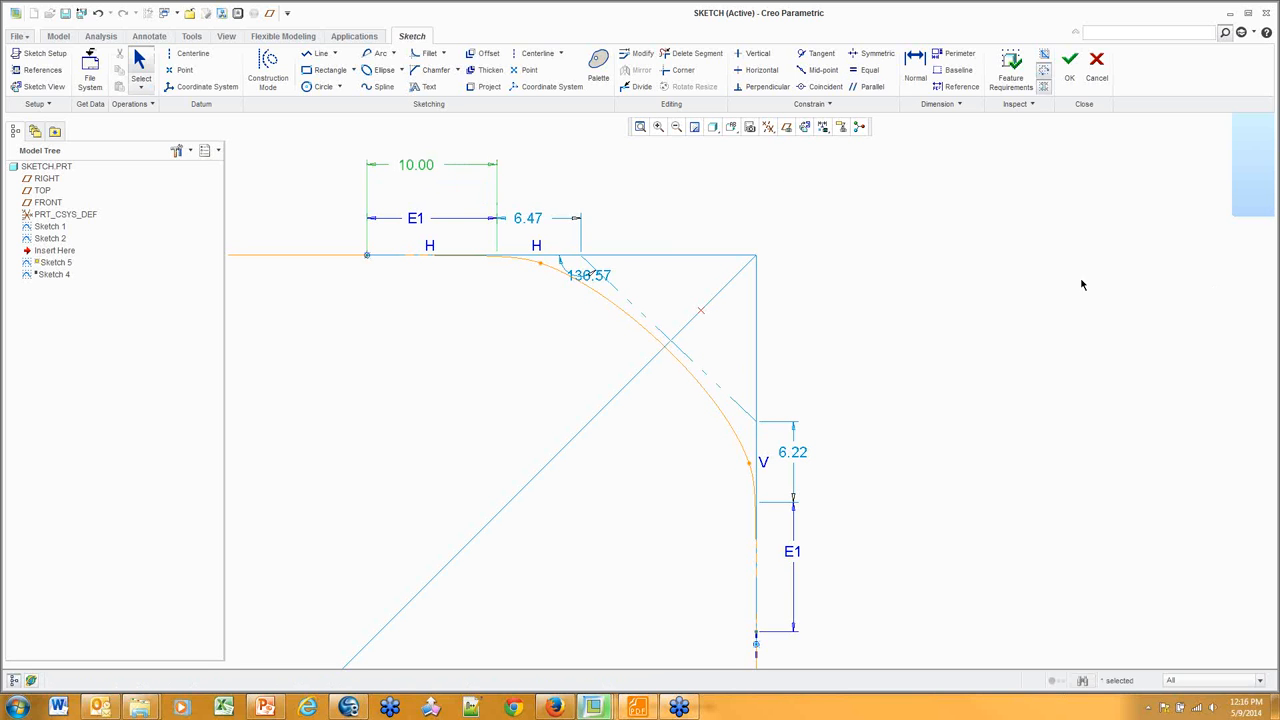
Constrain the control polygon's inner horizontal and inner vertical segment lengths to be equal
{"action": "left_click", "coordinate": [947, 306]}
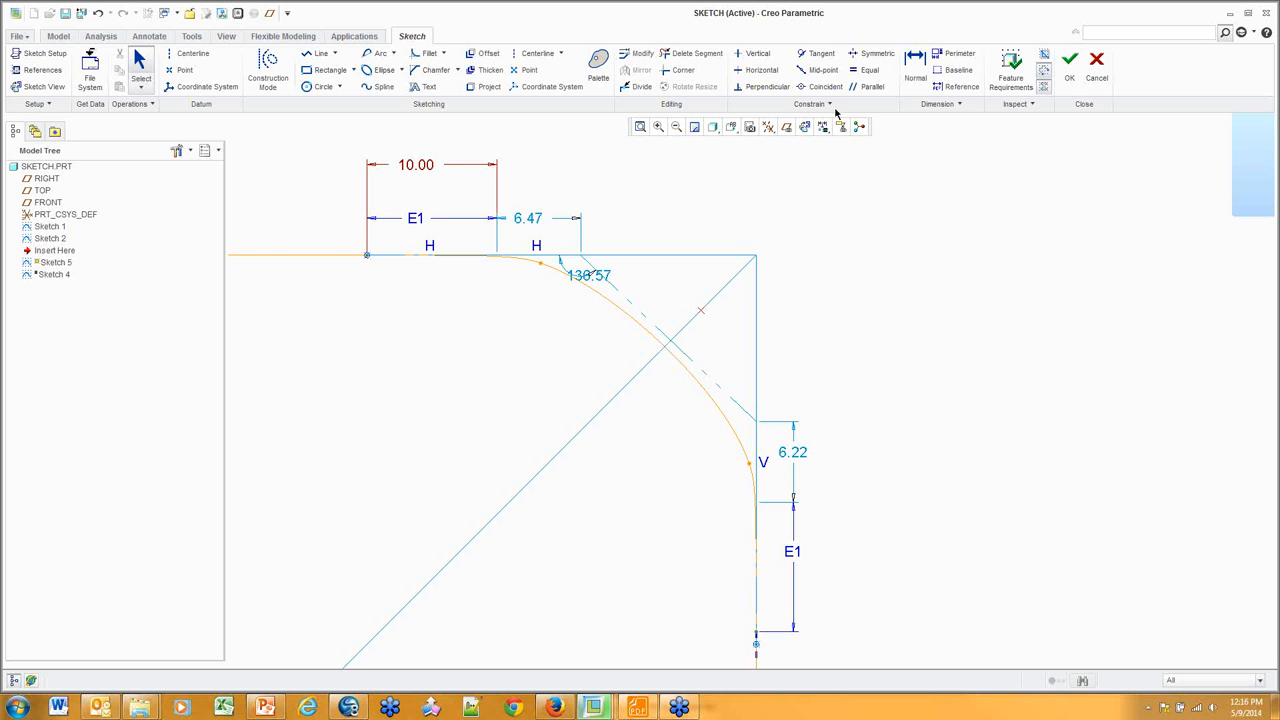
{"action": "left_click", "coordinate": [866, 70]}
{"action": "left_click", "coordinate": [792, 455]}
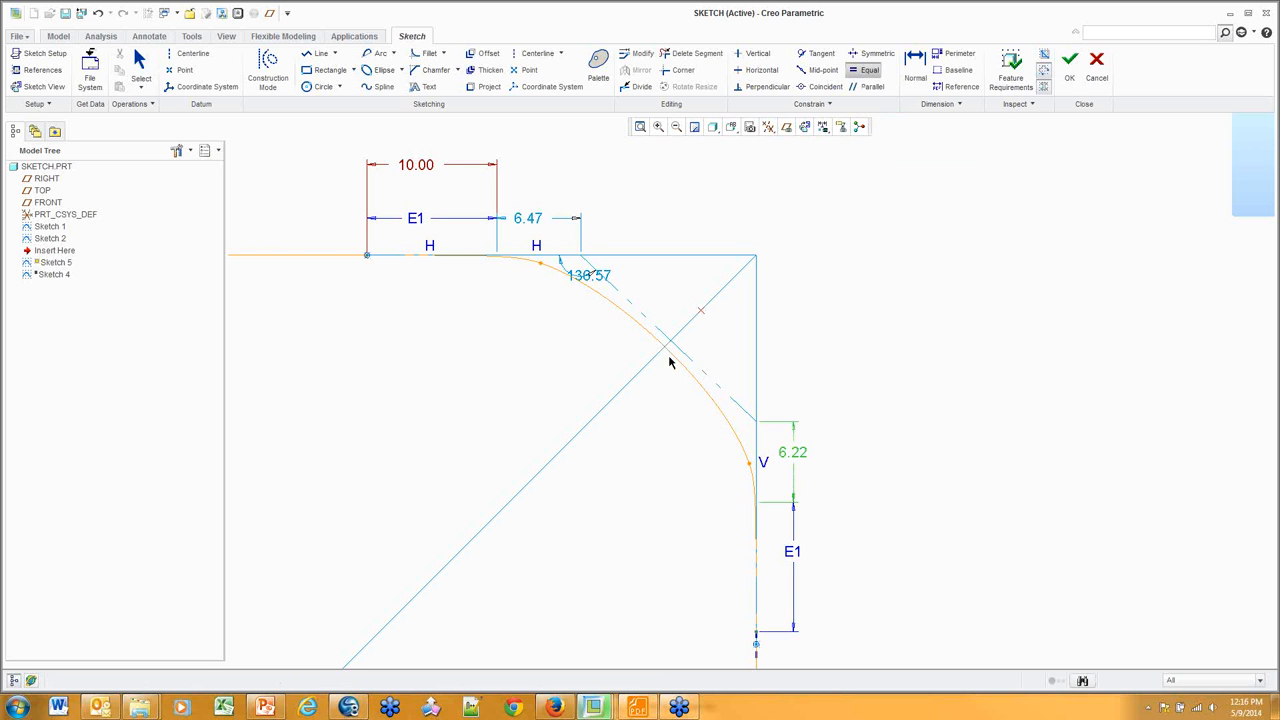
{"action": "left_click", "coordinate": [528, 218]}
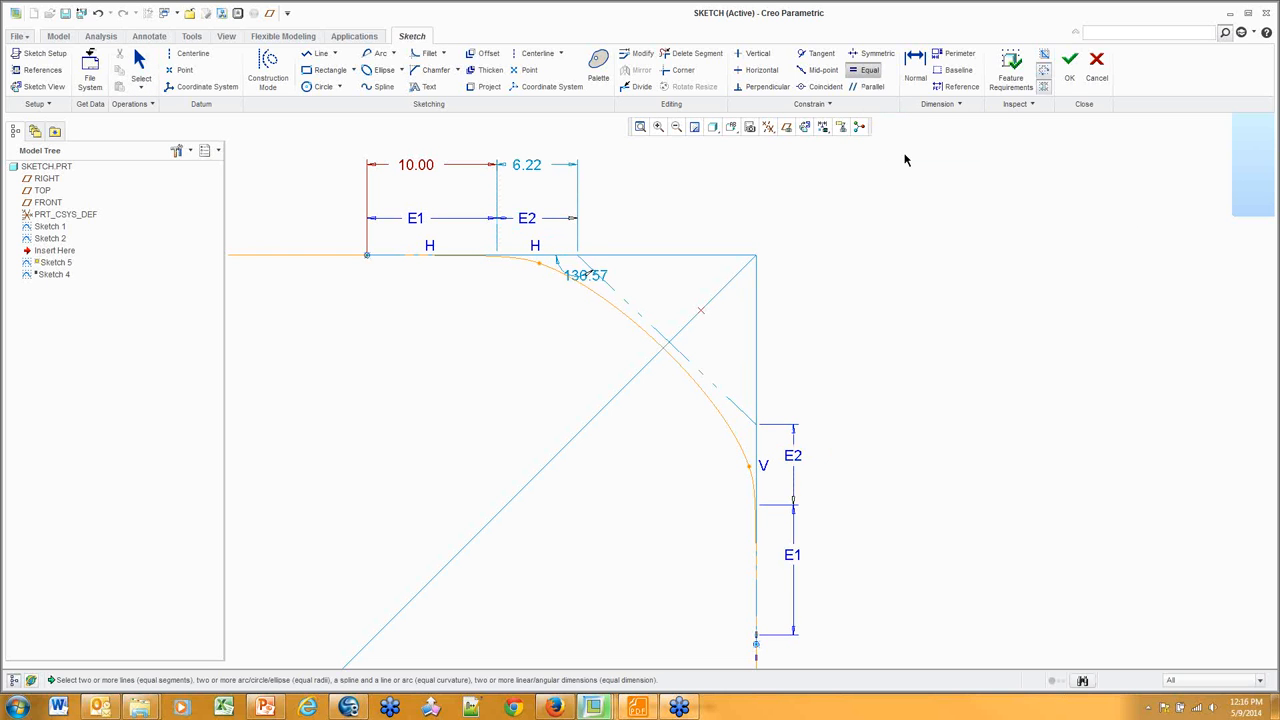
{"action": "middle_click", "coordinate": [560, 168]}
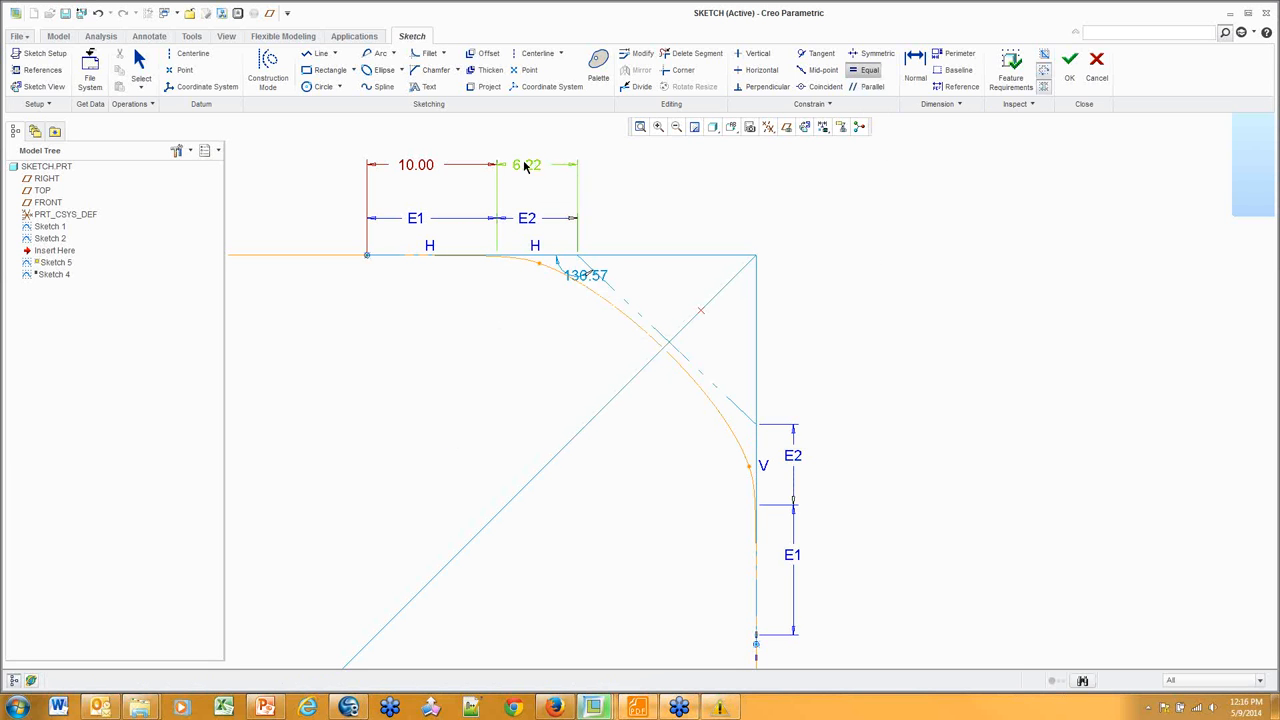
Dismiss the Windows performance prompt by keeping the current color scheme without showing the message again, and end the Equal constraint command
{"action": "left_click", "coordinate": [536, 164]}
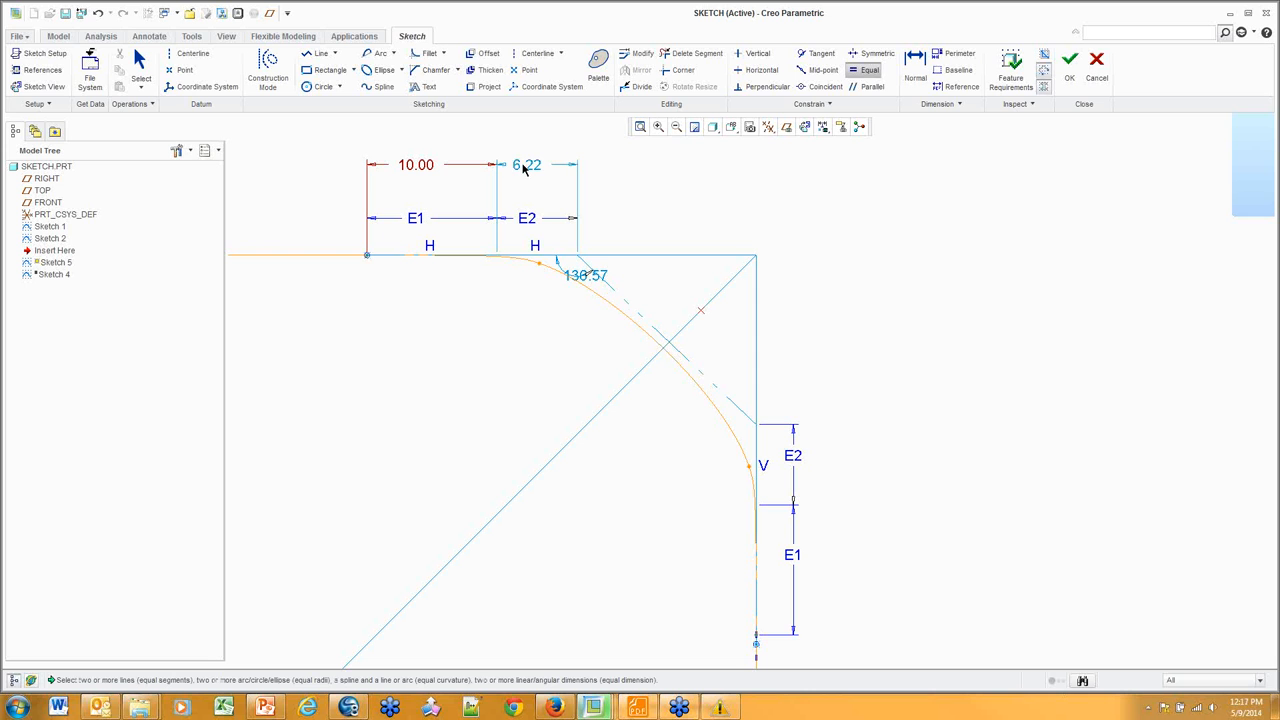
{"action": "left_click", "coordinate": [527, 166]}
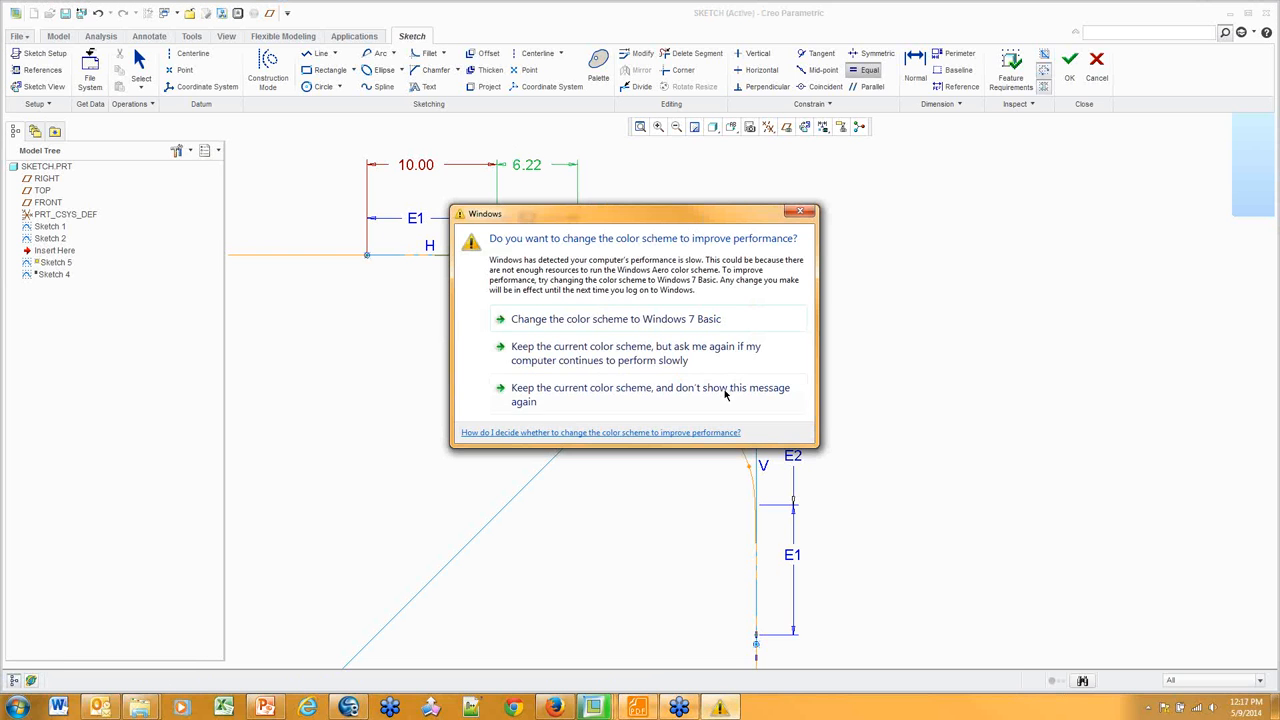
{"action": "left_click", "coordinate": [737, 393]}
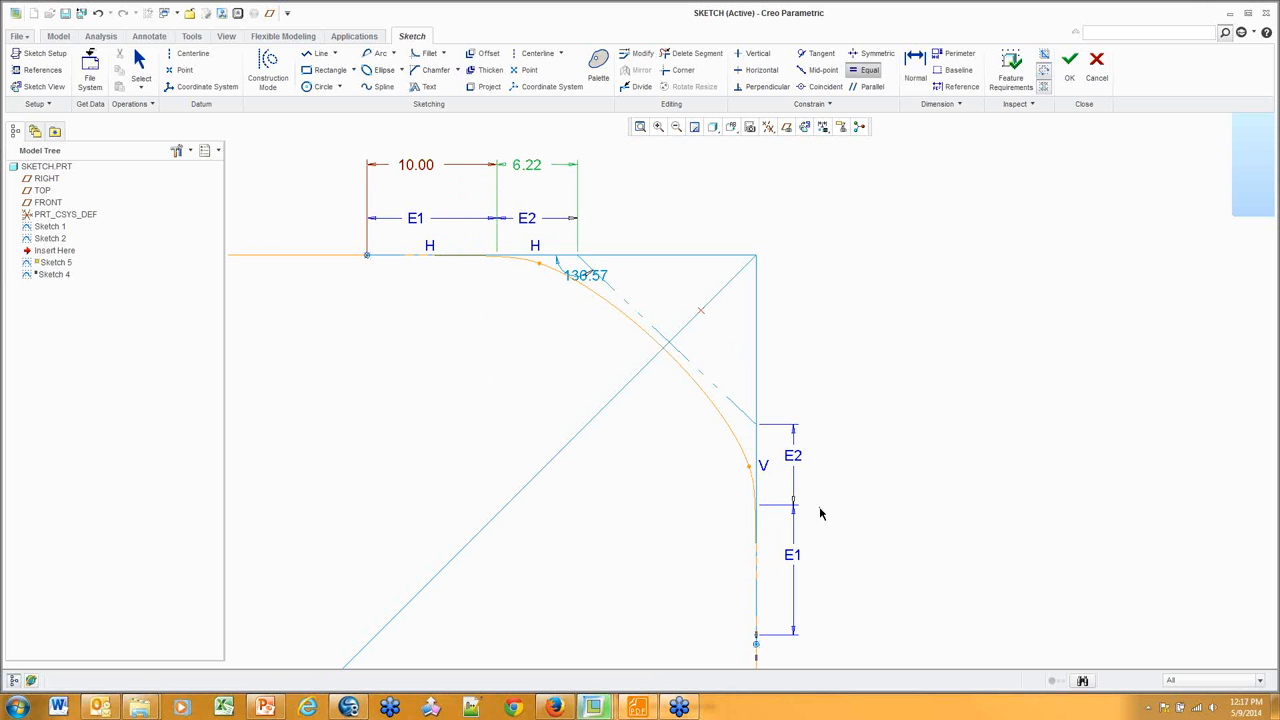
{"action": "middle_click", "coordinate": [508, 304]}
Unlock the 10.00 dimension and move the upper control point so the outer segments are about 8.55 long
{"action": "left_click_drag", "start_coordinate": [495, 256], "coordinate": [508, 254]}
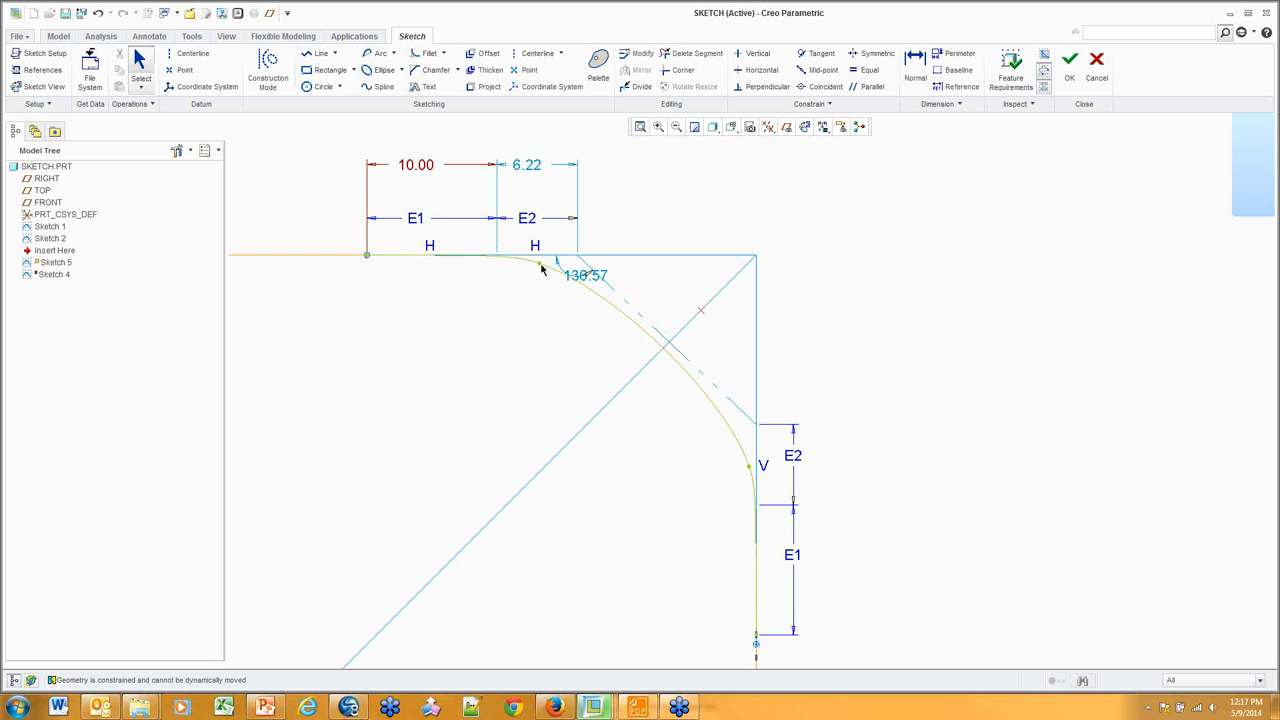
{"action": "left_click", "coordinate": [412, 166]}
{"action": "right_click", "coordinate": [414, 175]}
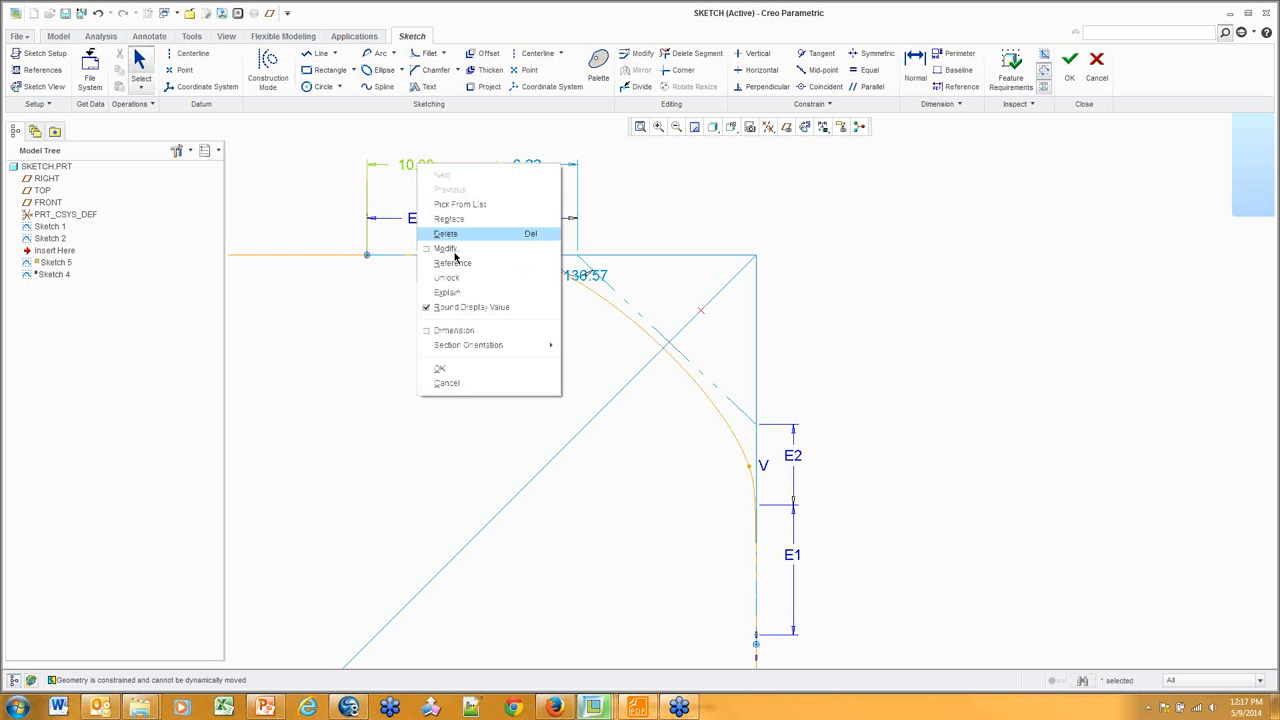
{"action": "left_click", "coordinate": [457, 277]}
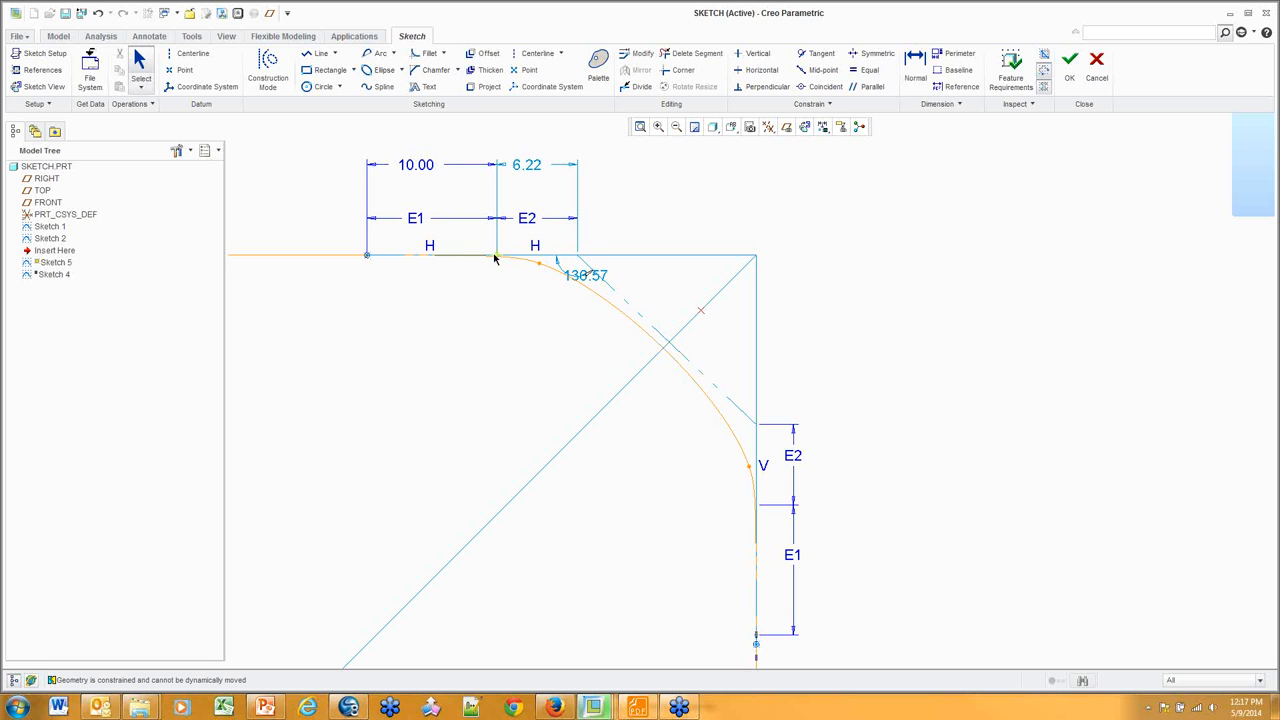
{"action": "mouse_move", "coordinate": [494, 258]}
{"action": "left_mouse_down"}
{"action": "mouse_move", "coordinate": [549, 263]}
{"action": "mouse_move", "coordinate": [474, 269]}
{"action": "mouse_move", "coordinate": [560, 271]}
{"action": "mouse_move", "coordinate": [409, 280]}
{"action": "mouse_move", "coordinate": [511, 277]}
{"action": "mouse_move", "coordinate": [417, 283]}
{"action": "mouse_move", "coordinate": [494, 277]}
{"action": "left_mouse_up"}
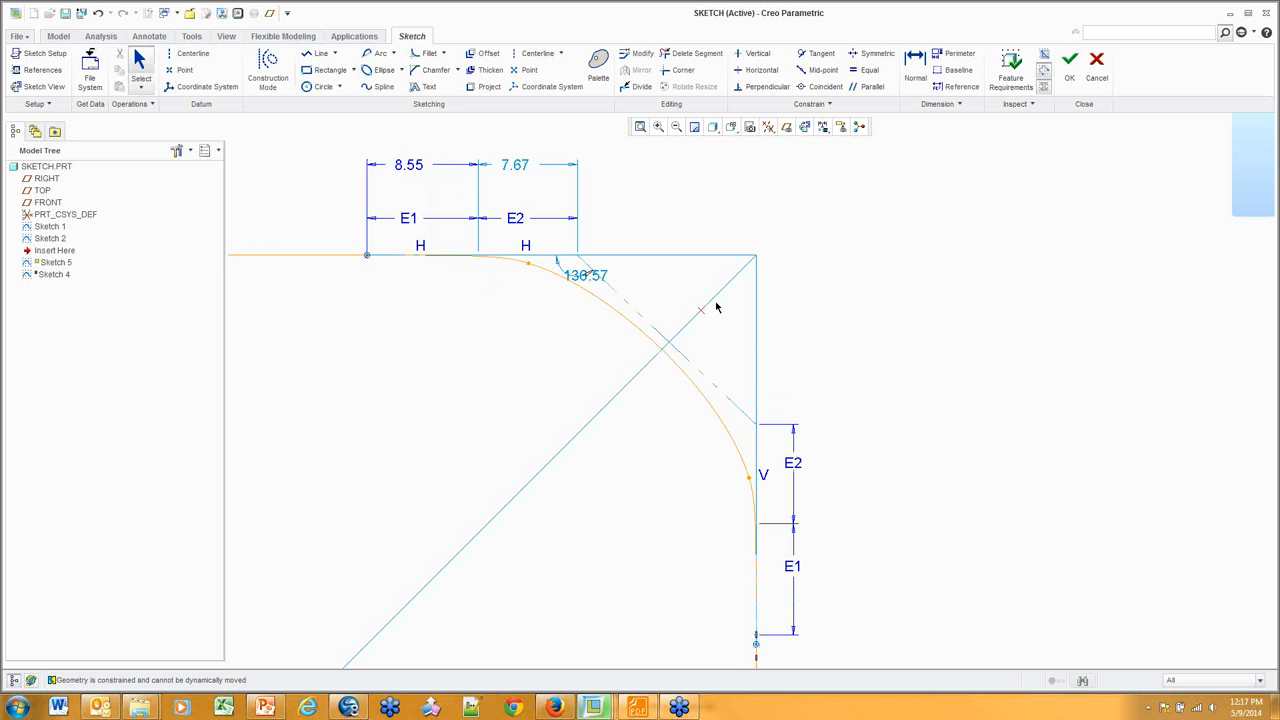
Make the control polygon's diagonal segment coincident with the datum point on the diagonal line
{"action": "left_click", "coordinate": [820, 86]}
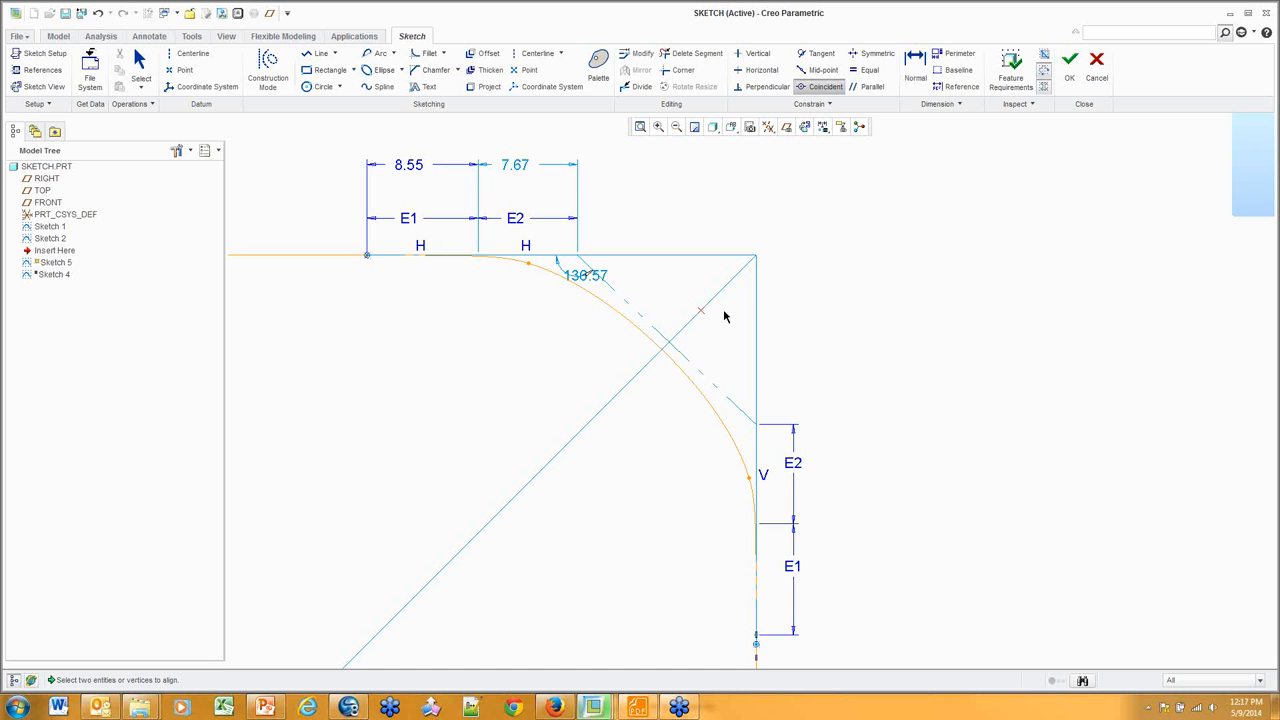
{"action": "left_click", "coordinate": [682, 350]}
{"action": "left_click", "coordinate": [701, 311]}
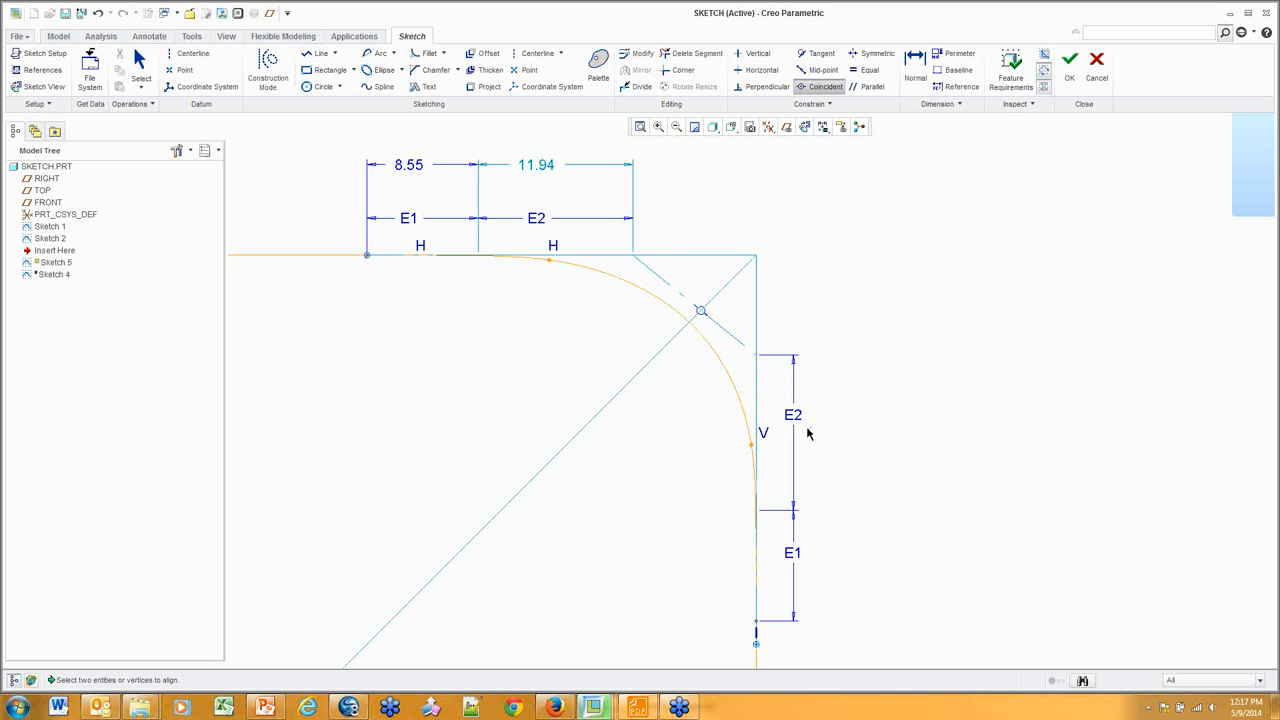
{"action": "middle_click", "coordinate": [866, 494]}
Try to replace the outer segments' equal-length constraint with a perimeter dimension
{"action": "left_click", "coordinate": [793, 554]}
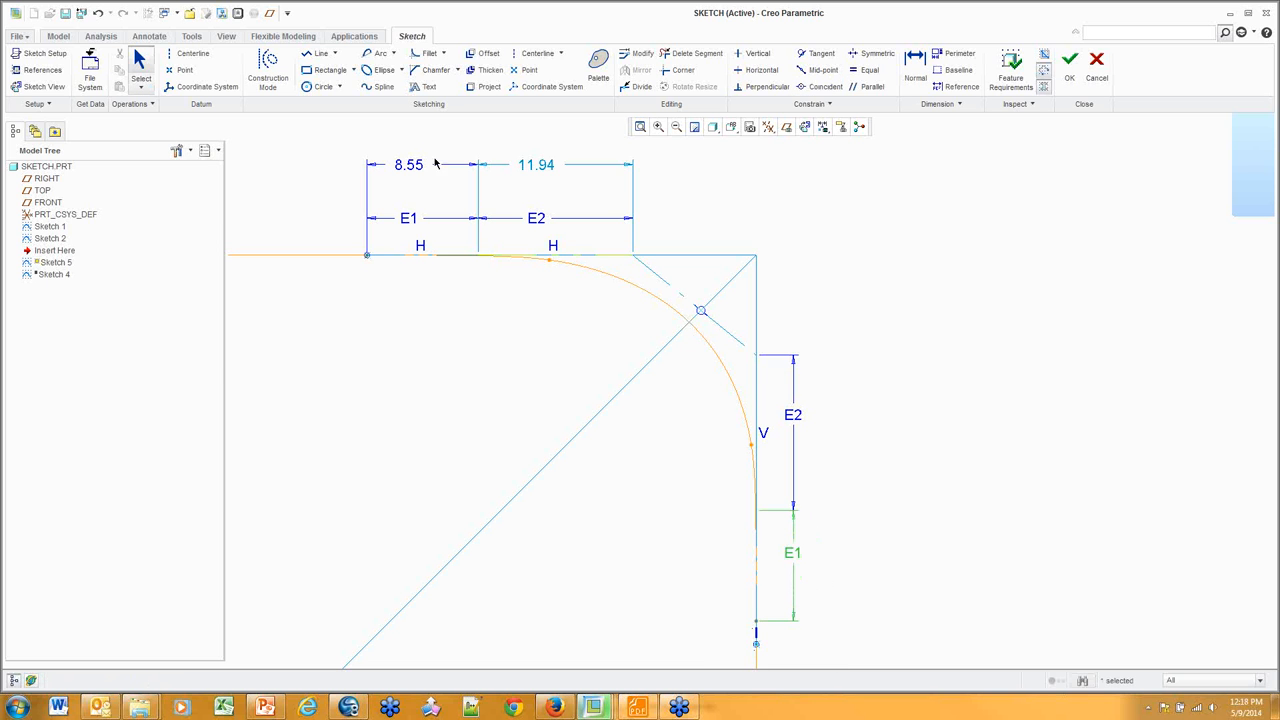
{"action": "key", "text": "Delete"}
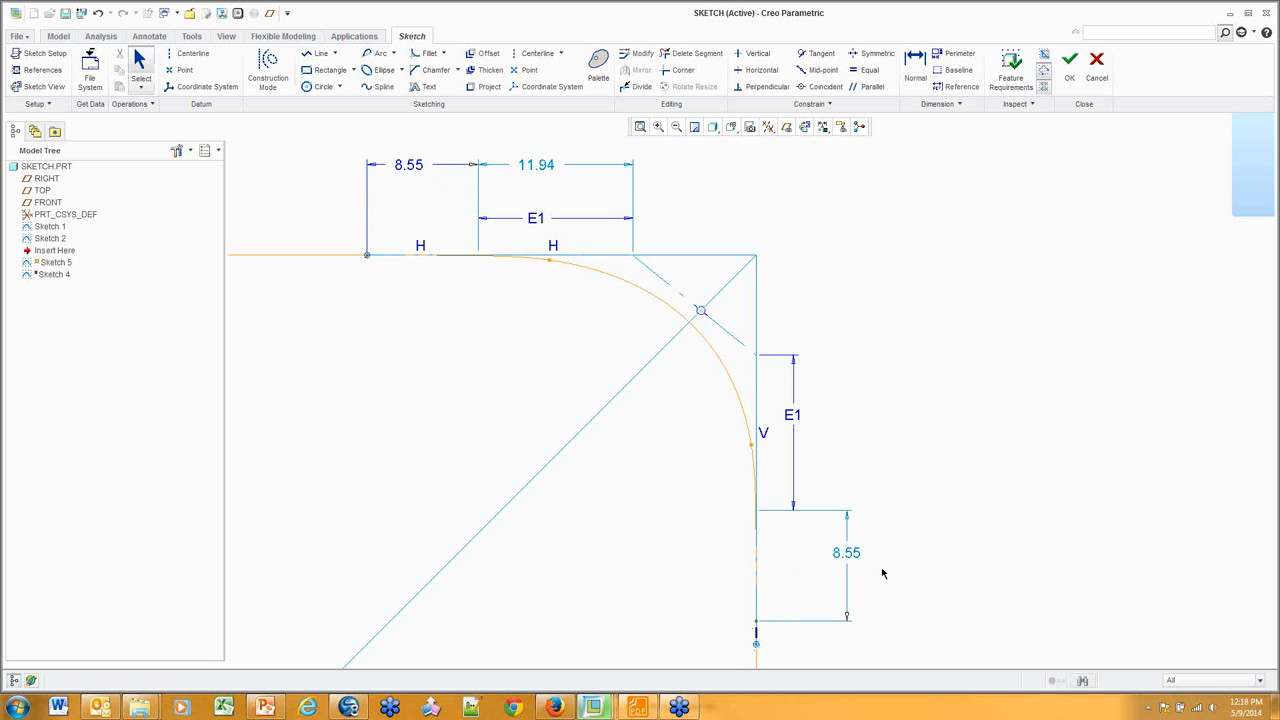
{"action": "left_click", "coordinate": [955, 53]}
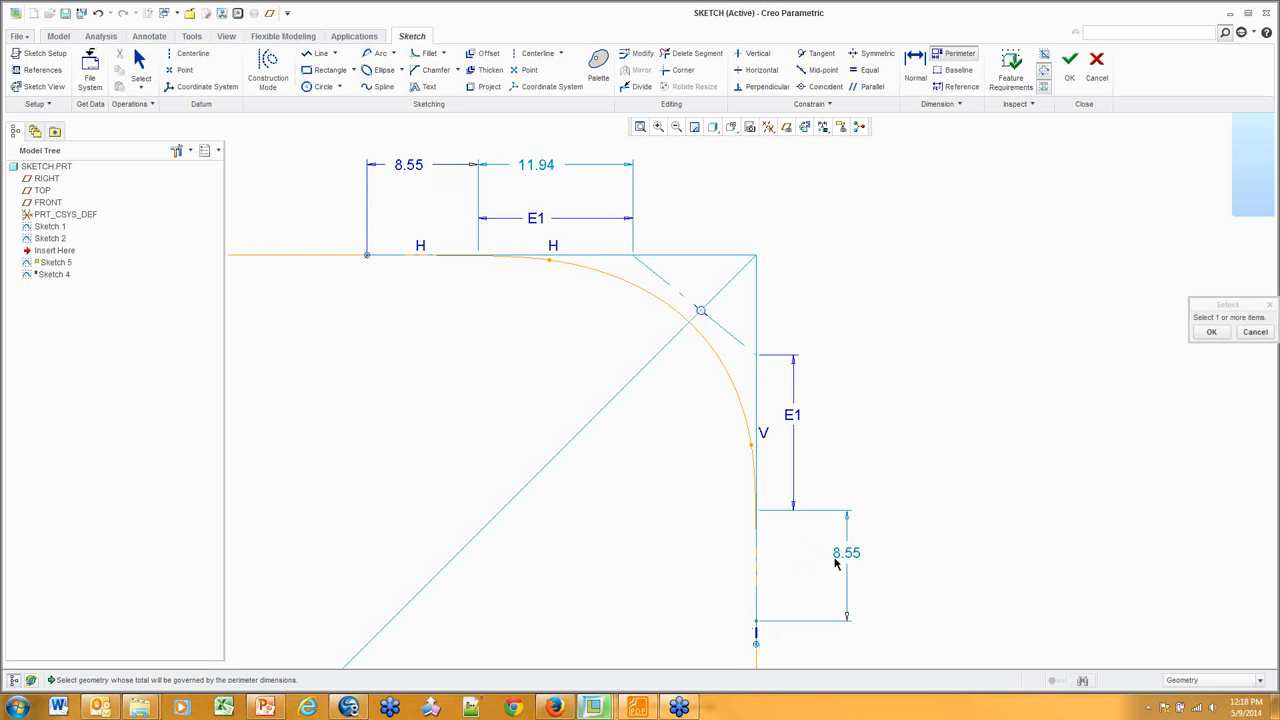
{"action": "left_click", "coordinate": [1255, 332]}
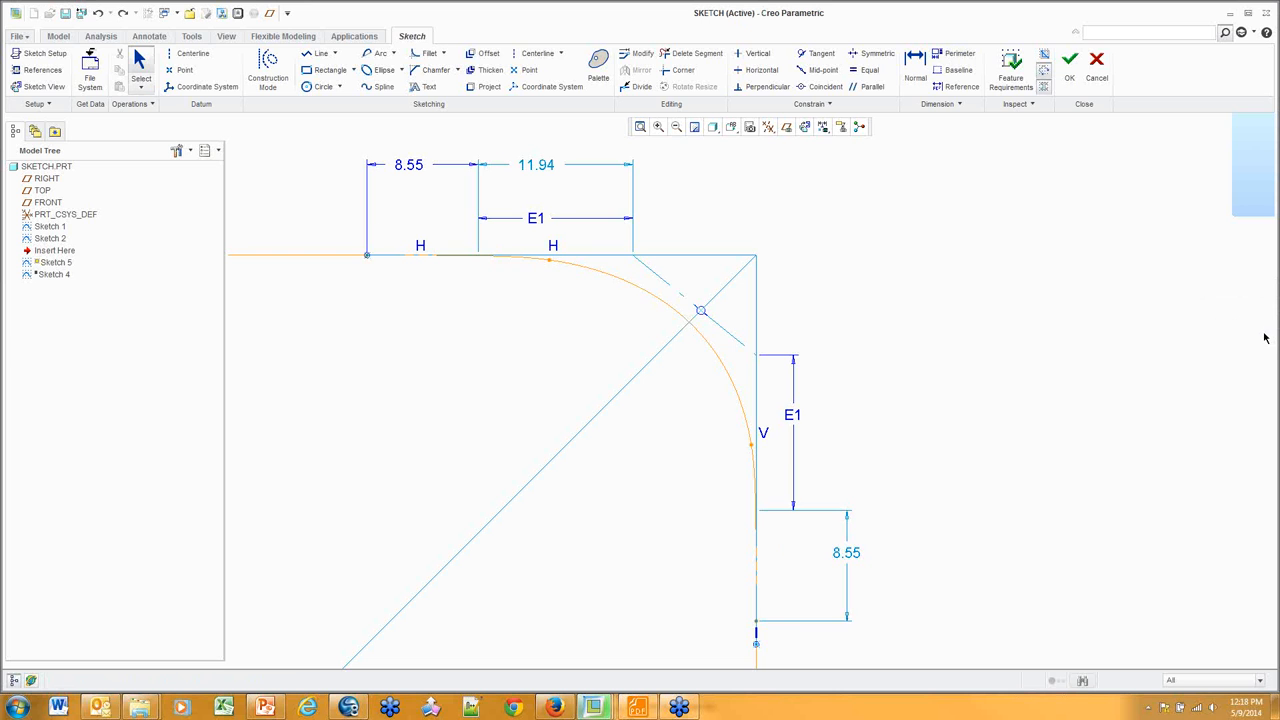
Undo the constraint deletion while restoring the reshaped polygon and its coincident constraint to the datum point
{"action": "key", "text": "ctrl+z"}
{"action": "key", "text": "ctrl+z"}
{"action": "key", "text": "ctrl+z"}
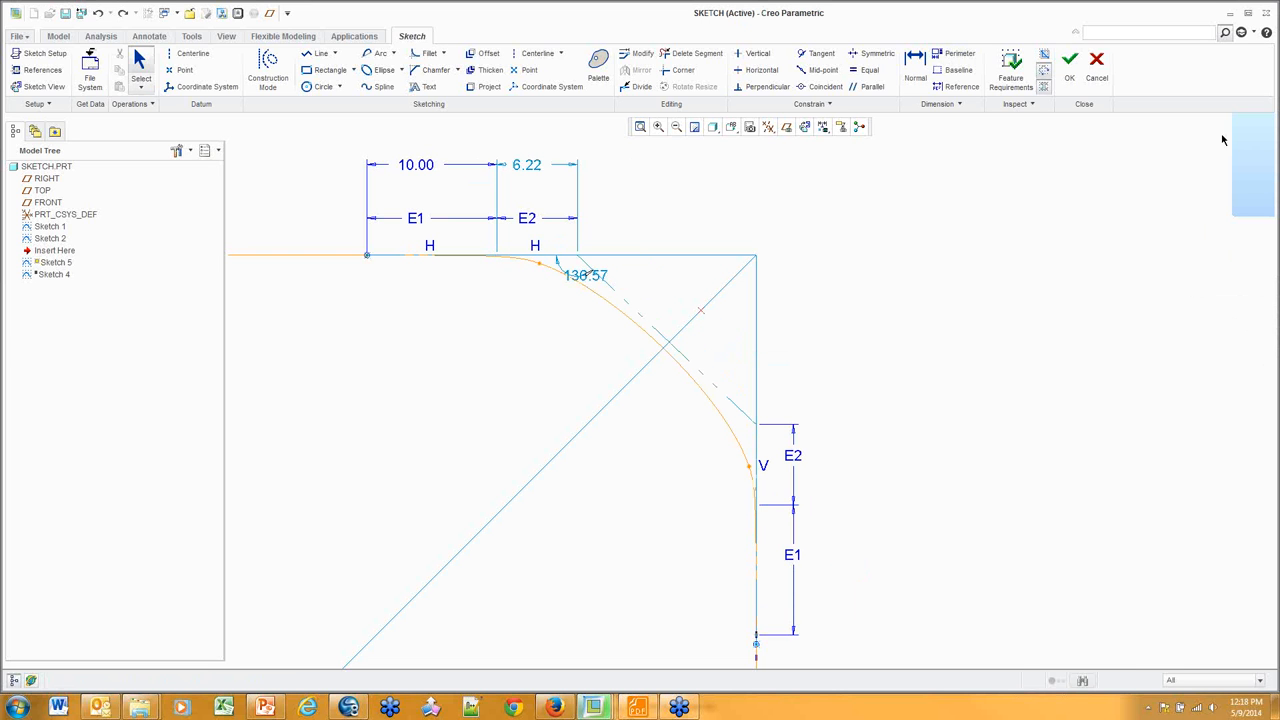
{"action": "left_click", "coordinate": [124, 12]}
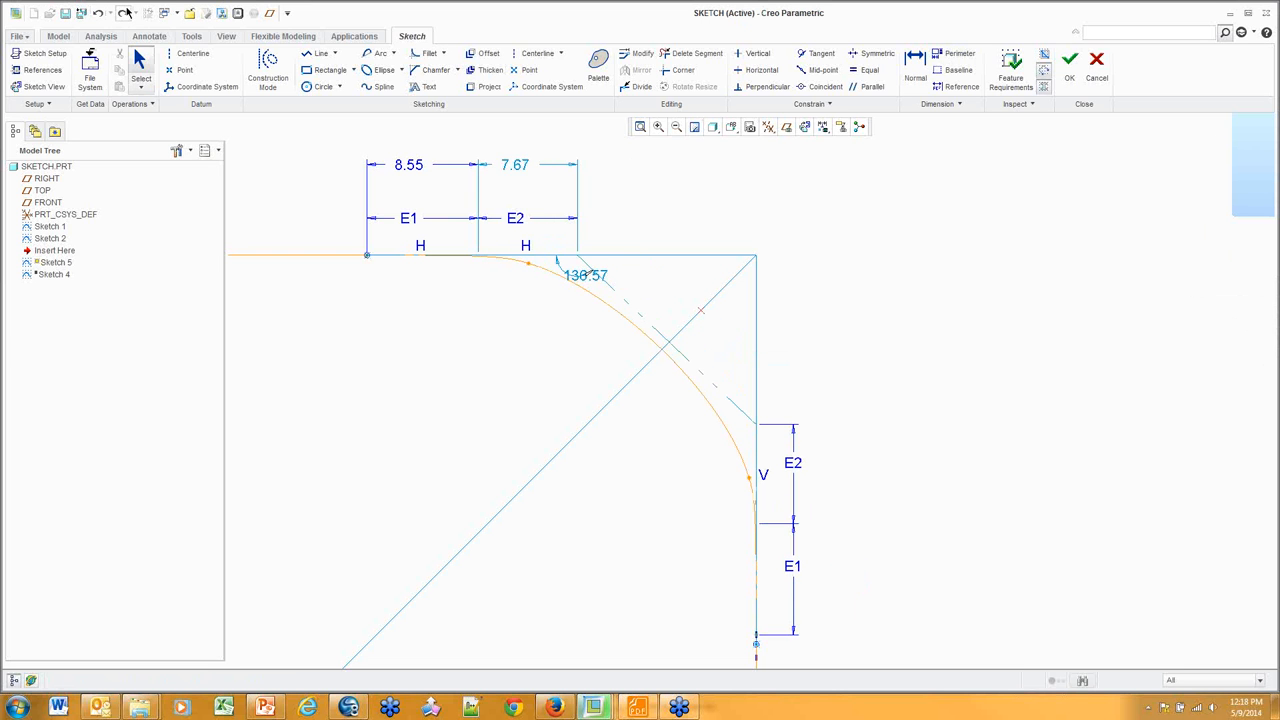
{"action": "left_click", "coordinate": [125, 12]}
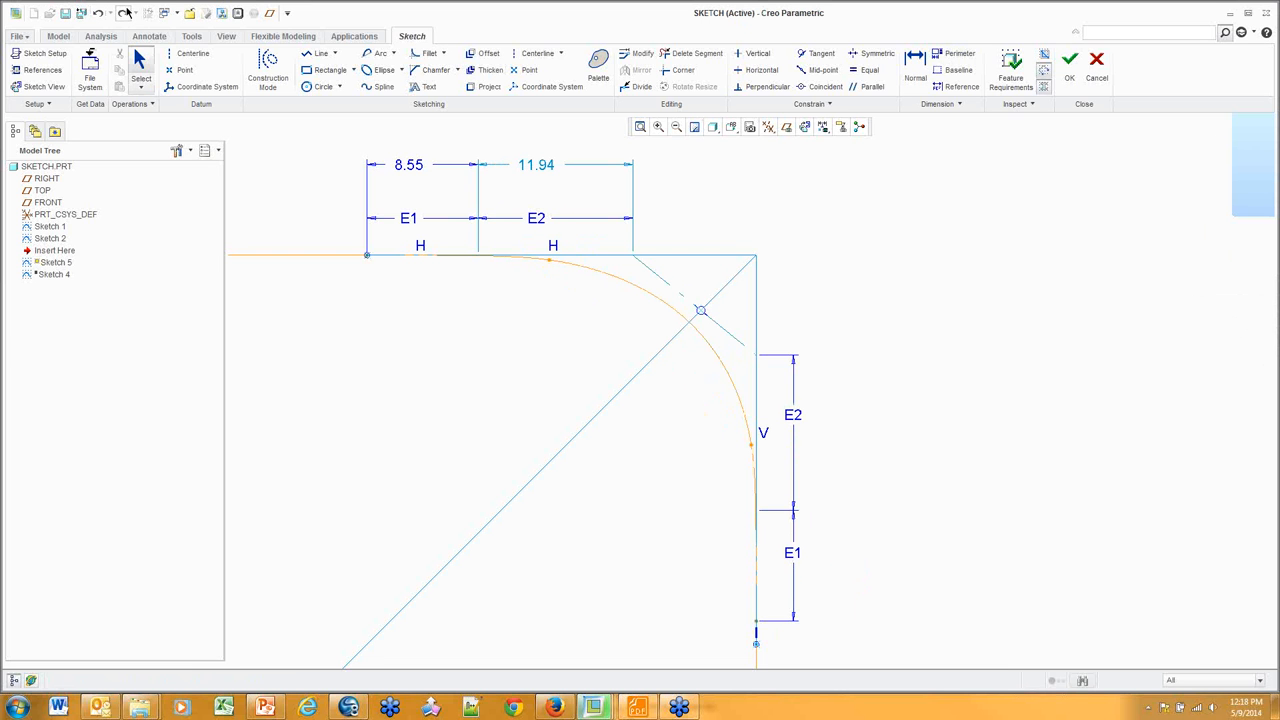
Accept the sketch, edit Sketch 5 in the model to lengthen the polygon's outer segments to about 9.91, and regenerate
{"action": "left_click", "coordinate": [1068, 74]}
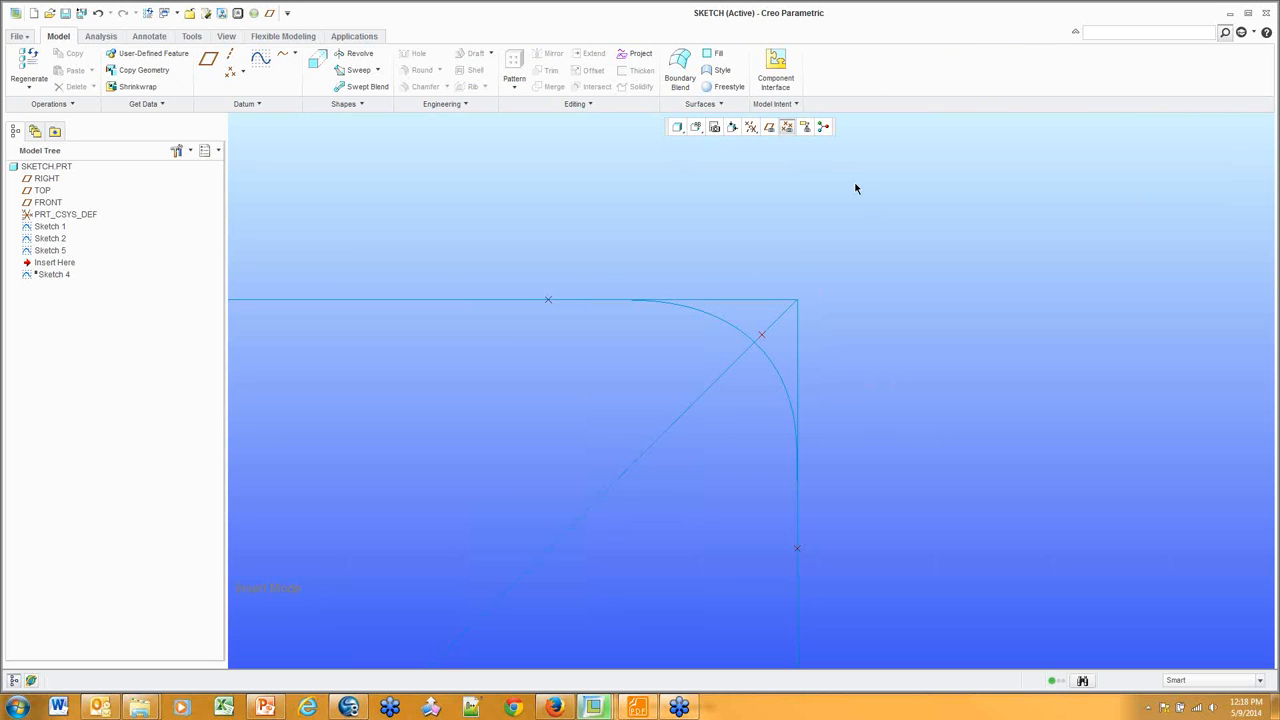
{"action": "left_click", "coordinate": [733, 330]}
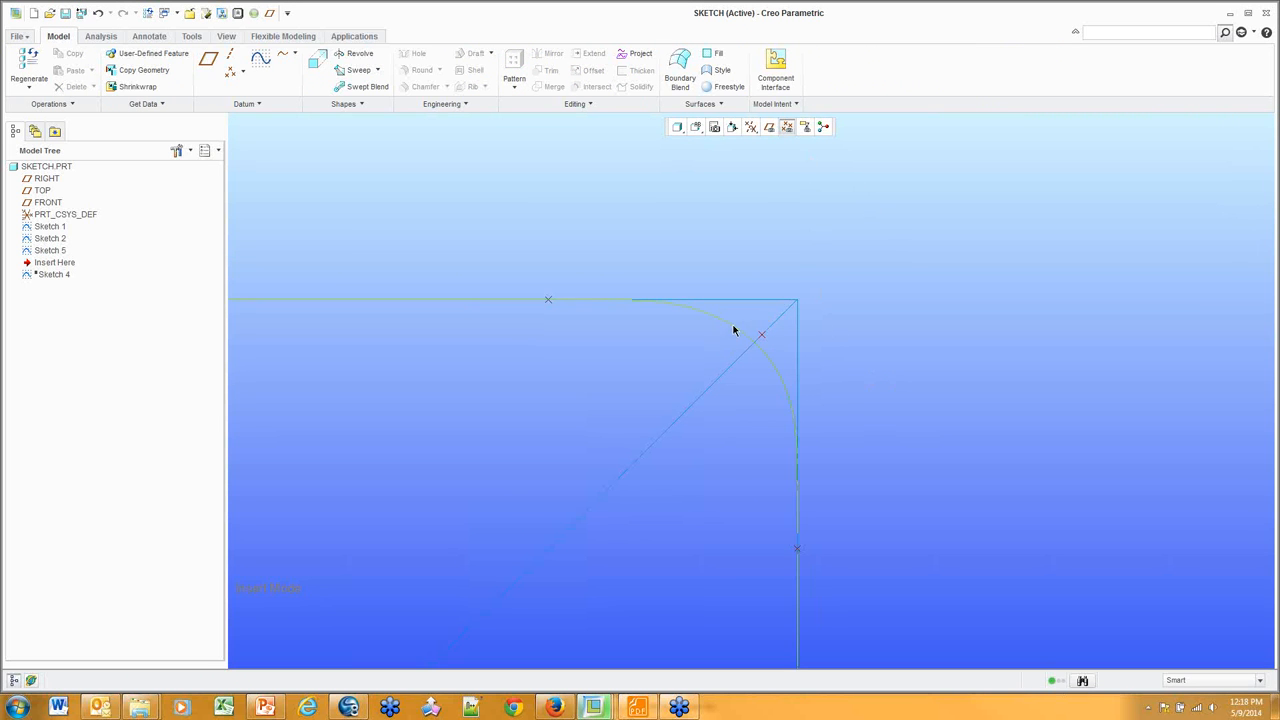
{"action": "double_click", "coordinate": [734, 329]}
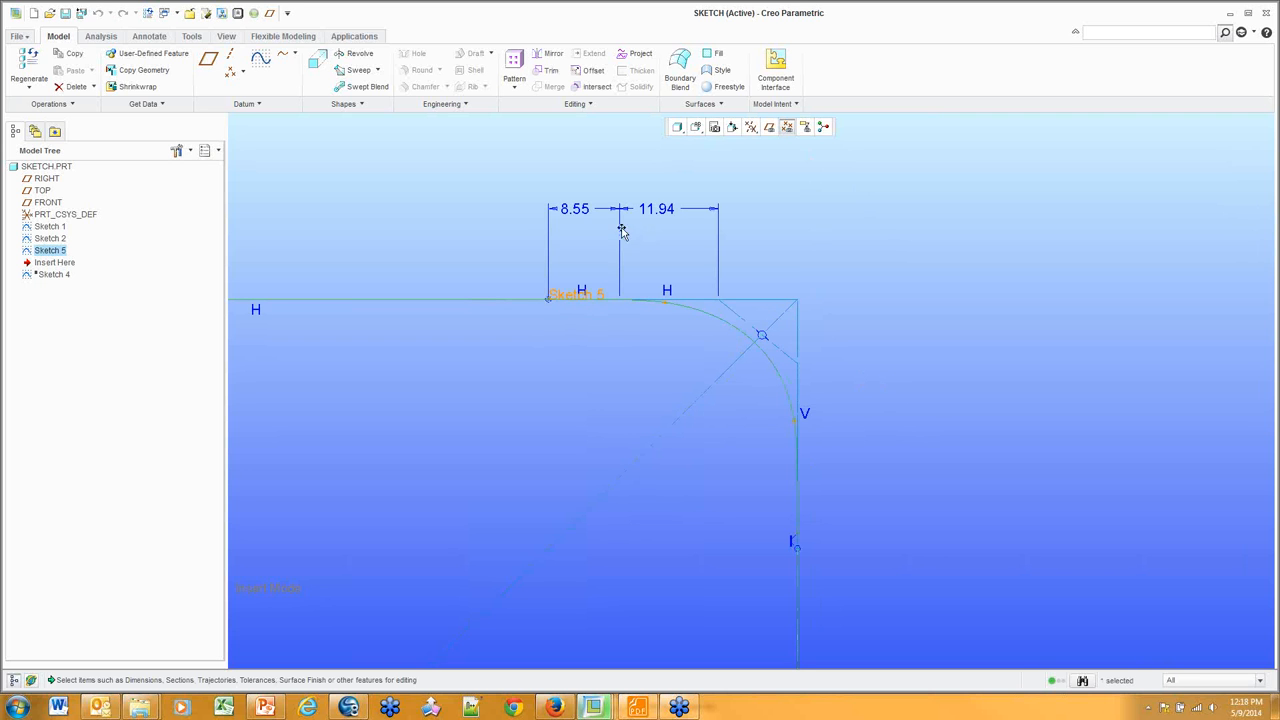
{"action": "mouse_move", "coordinate": [621, 302]}
{"action": "left_mouse_down"}
{"action": "mouse_move", "coordinate": [677, 300]}
{"action": "mouse_move", "coordinate": [583, 306]}
{"action": "mouse_move", "coordinate": [657, 300]}
{"action": "mouse_move", "coordinate": [597, 311]}
{"action": "mouse_move", "coordinate": [630, 300]}
{"action": "left_mouse_up"}
{"action": "left_click", "coordinate": [867, 262]}
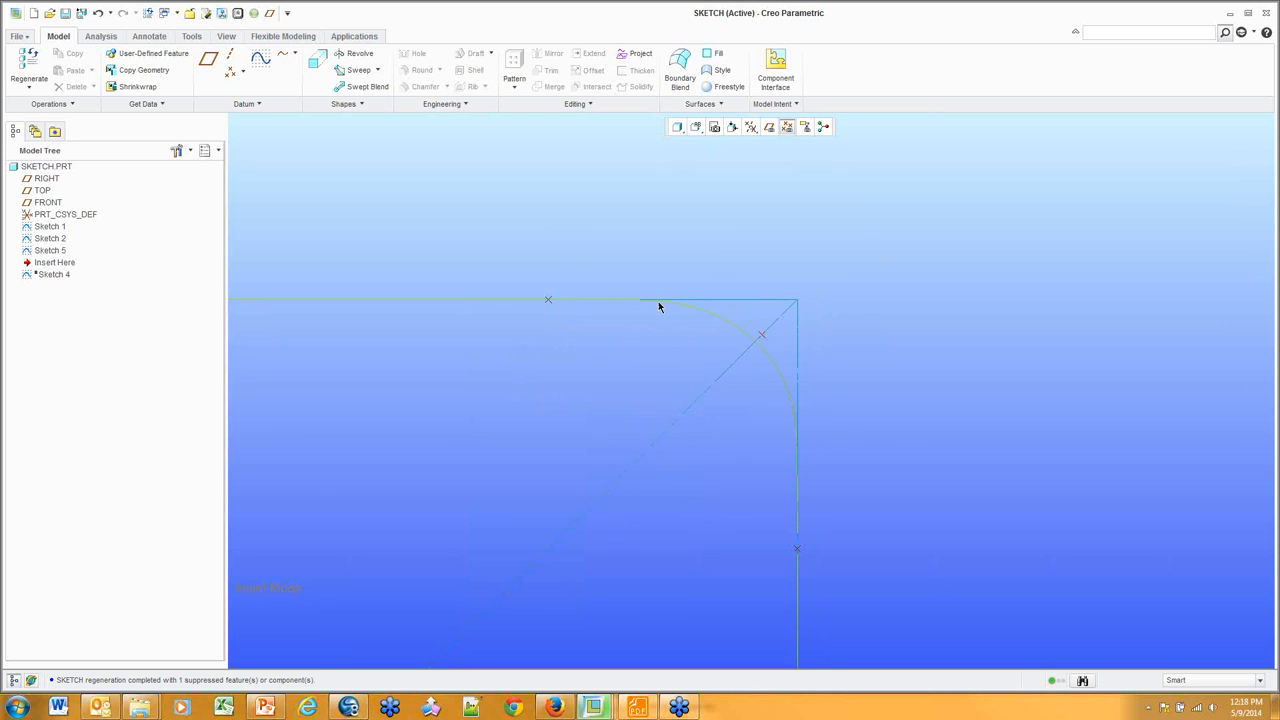
Edit Sketch 2 to move the diagonal's point to about 3.16 from the corner, and regenerate the model
{"action": "right_click", "coordinate": [765, 342]}
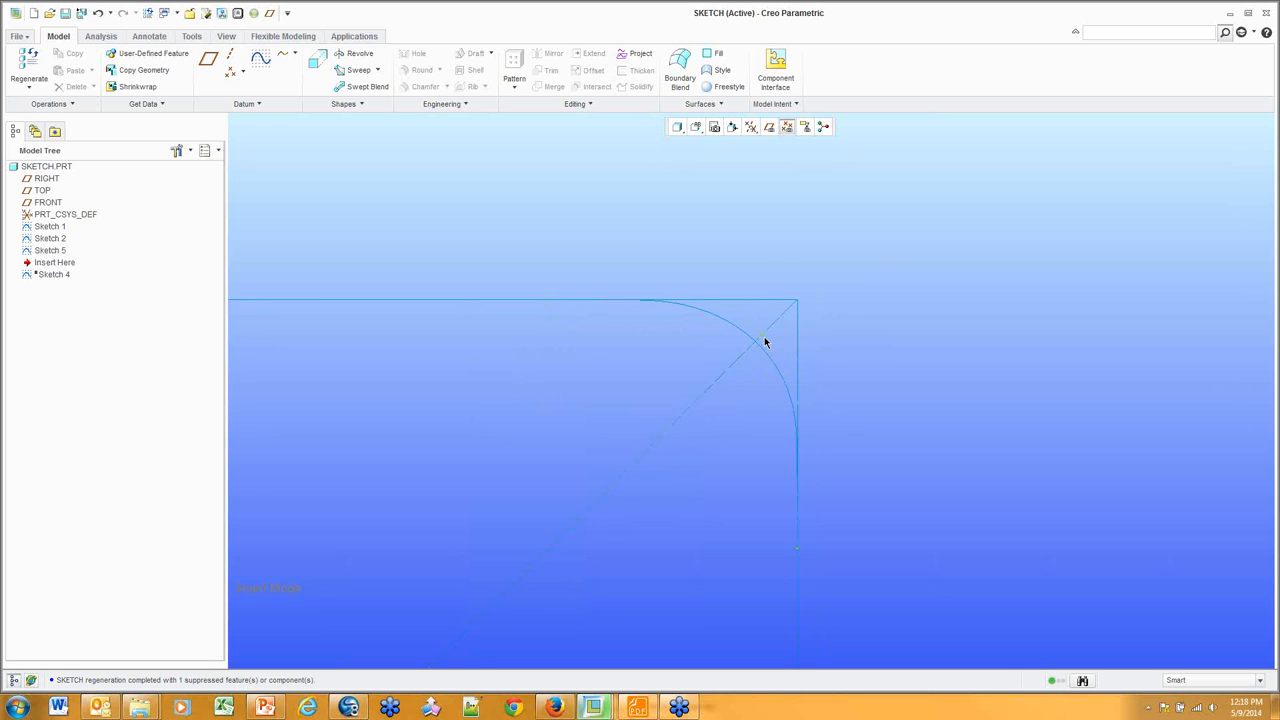
{"action": "left_click", "coordinate": [765, 342]}
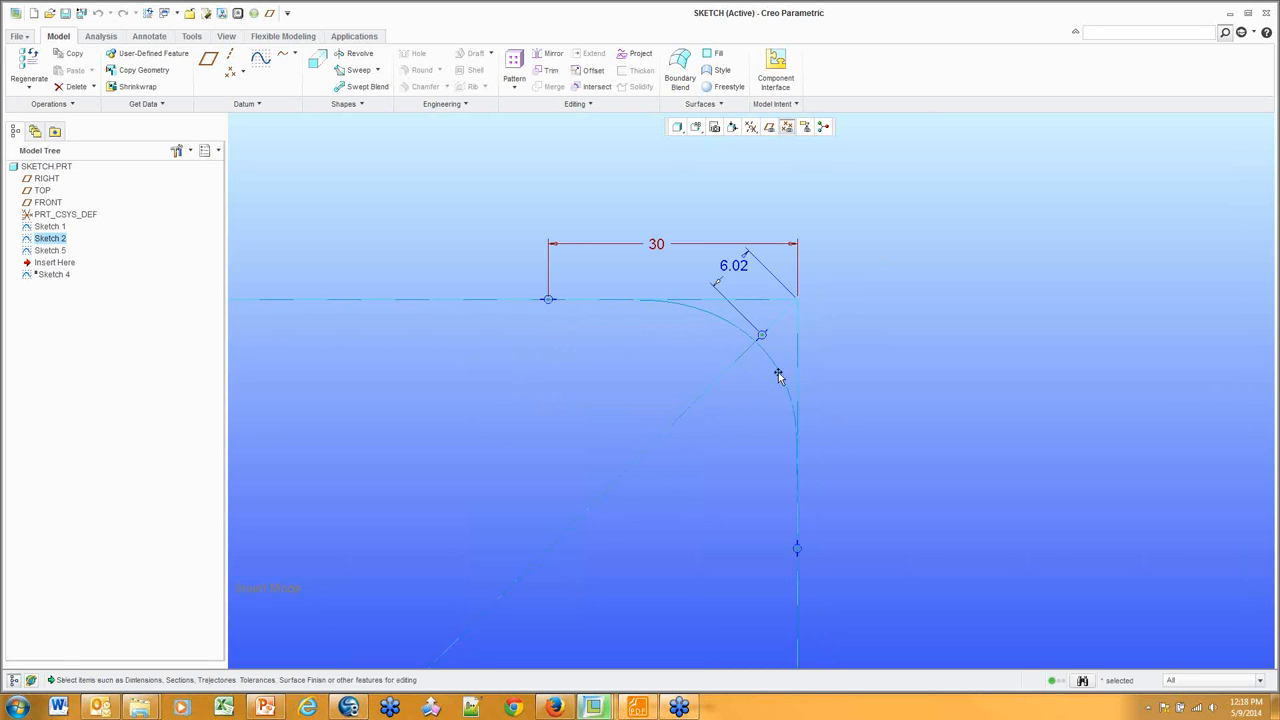
{"action": "mouse_move", "coordinate": [763, 335]}
{"action": "left_mouse_down"}
{"action": "mouse_move", "coordinate": [809, 303]}
{"action": "mouse_move", "coordinate": [743, 363]}
{"action": "mouse_move", "coordinate": [791, 323]}
{"action": "left_mouse_up"}
{"action": "left_click", "coordinate": [751, 366]}
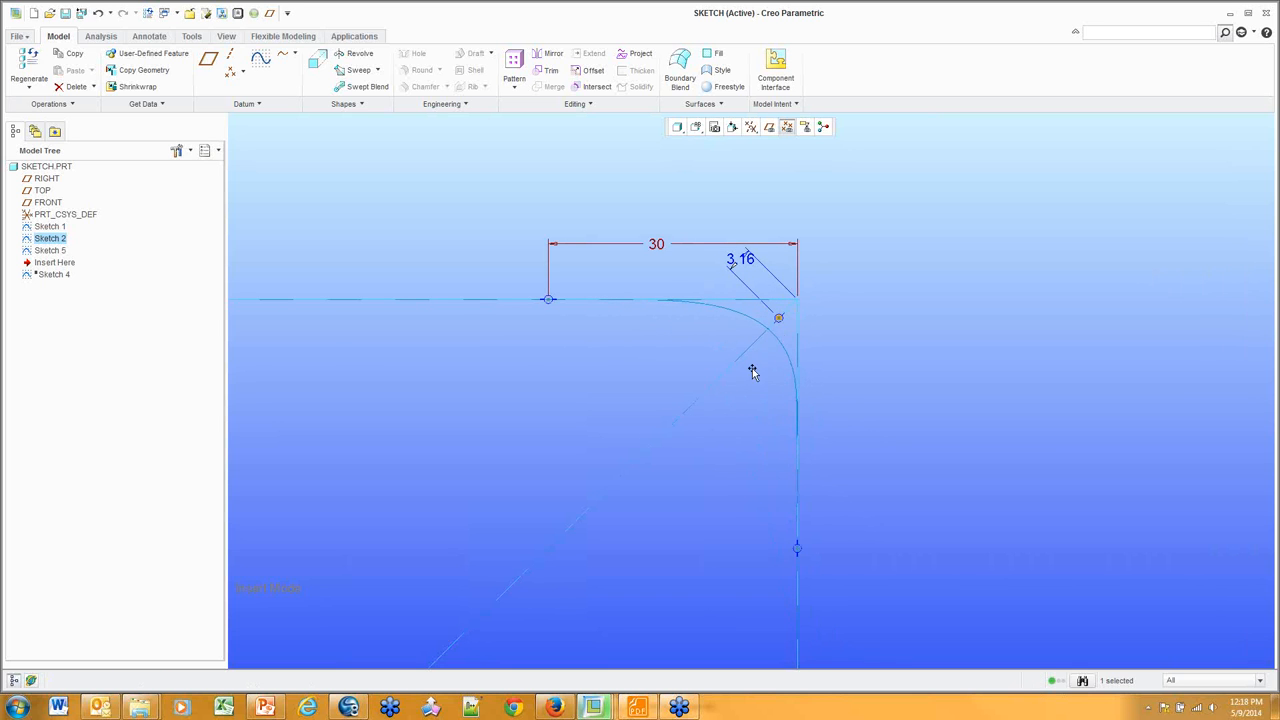
{"action": "left_click", "coordinate": [902, 316]}
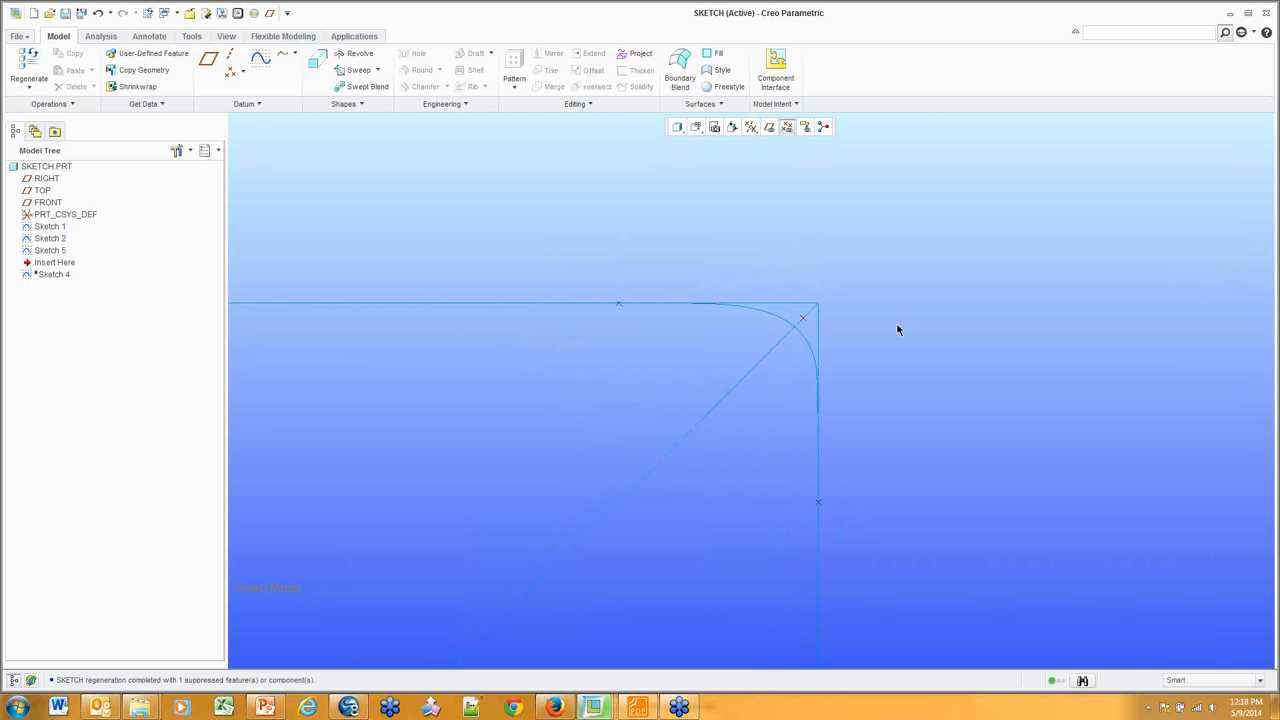
Examine the curvature plot of the Sketch 5 curve and close the analysis without saving it
{"action": "left_click", "coordinate": [711, 280]}
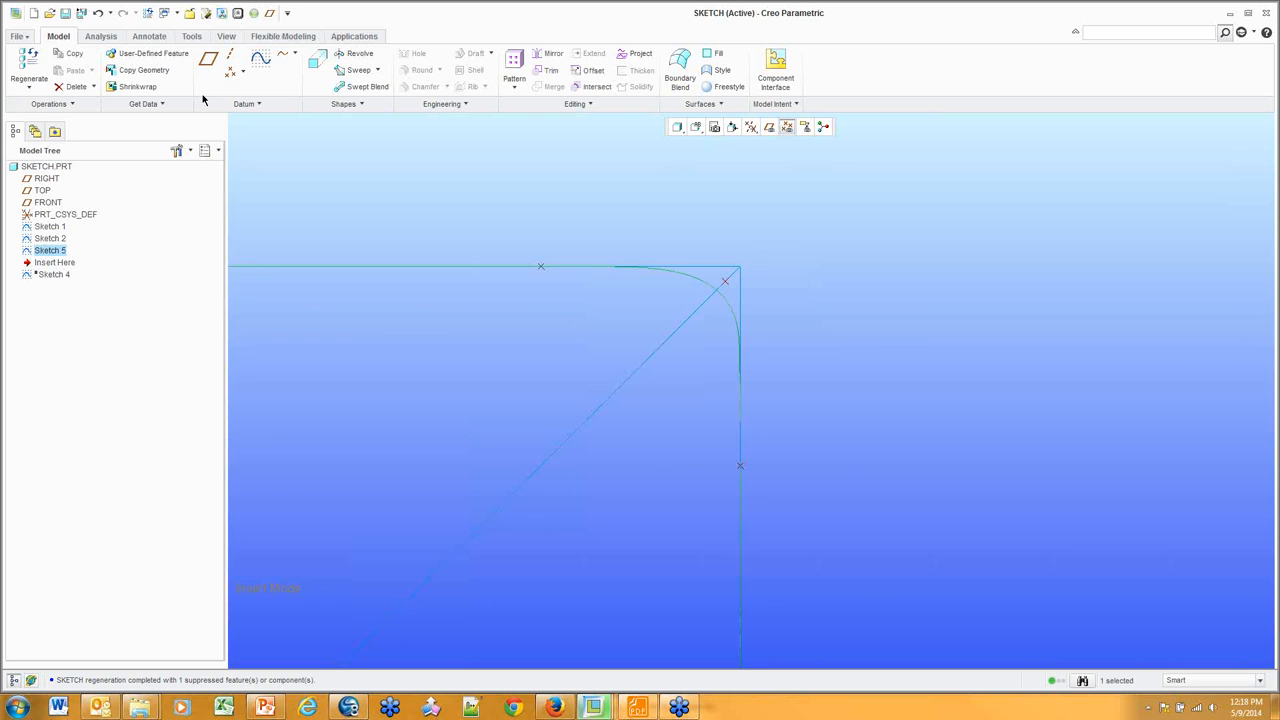
{"action": "left_click", "coordinate": [100, 36]}
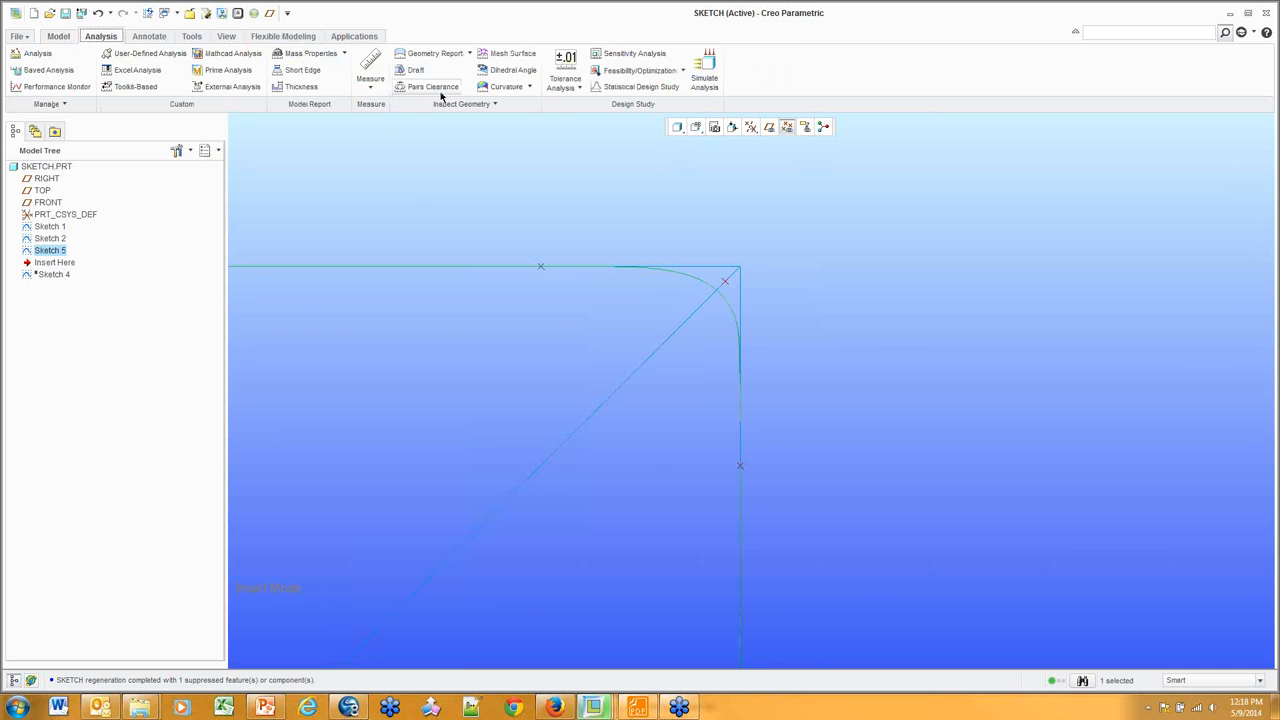
{"action": "left_click", "coordinate": [529, 87]}
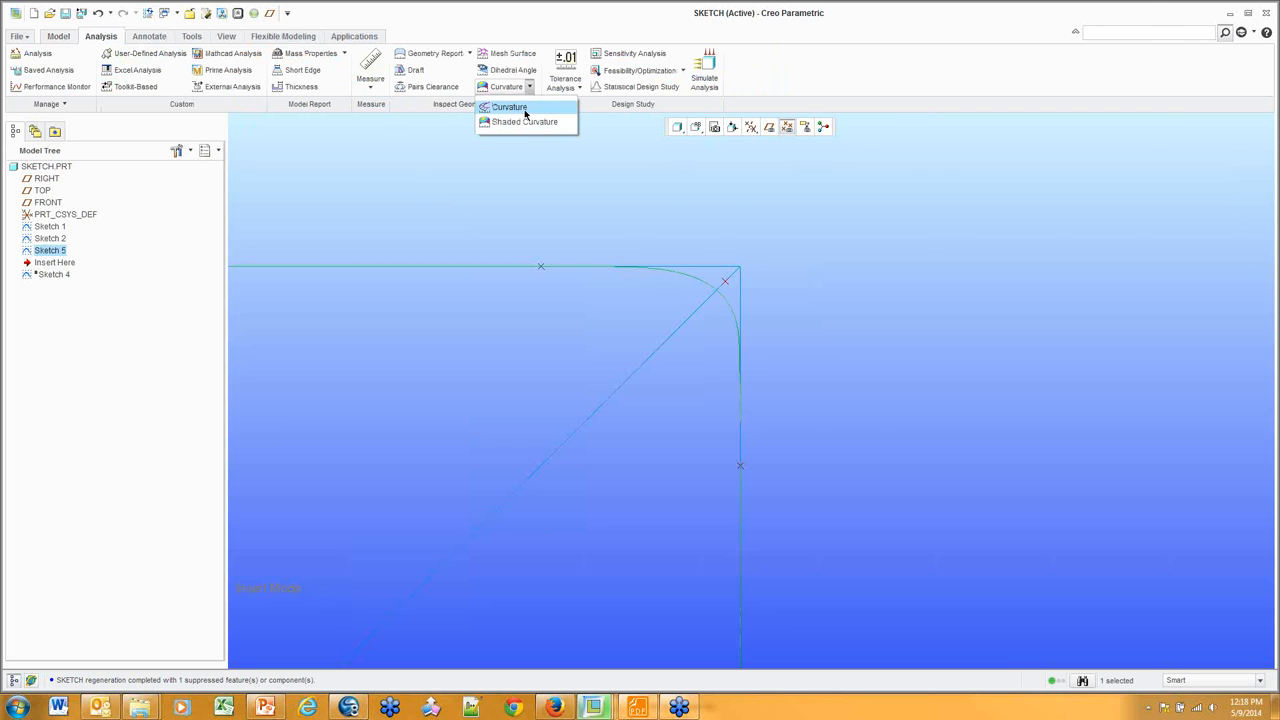
{"action": "left_click", "coordinate": [525, 109]}
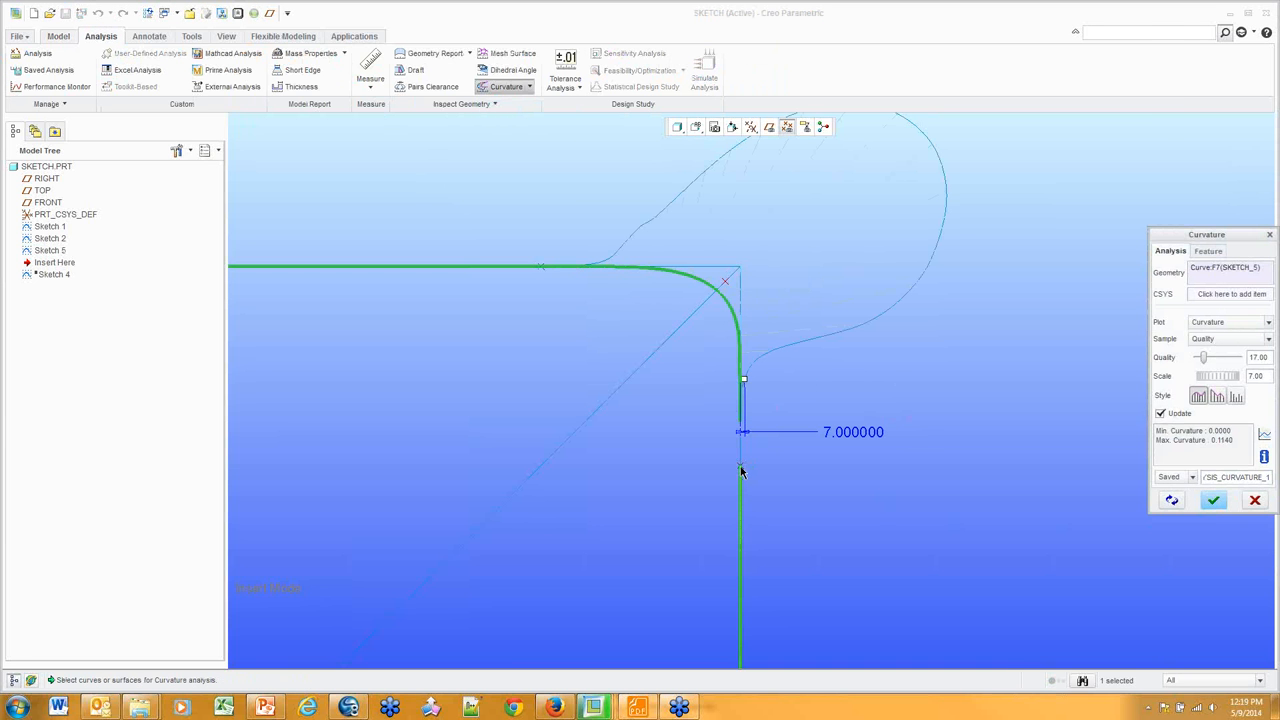
{"action": "left_click", "coordinate": [1254, 500]}
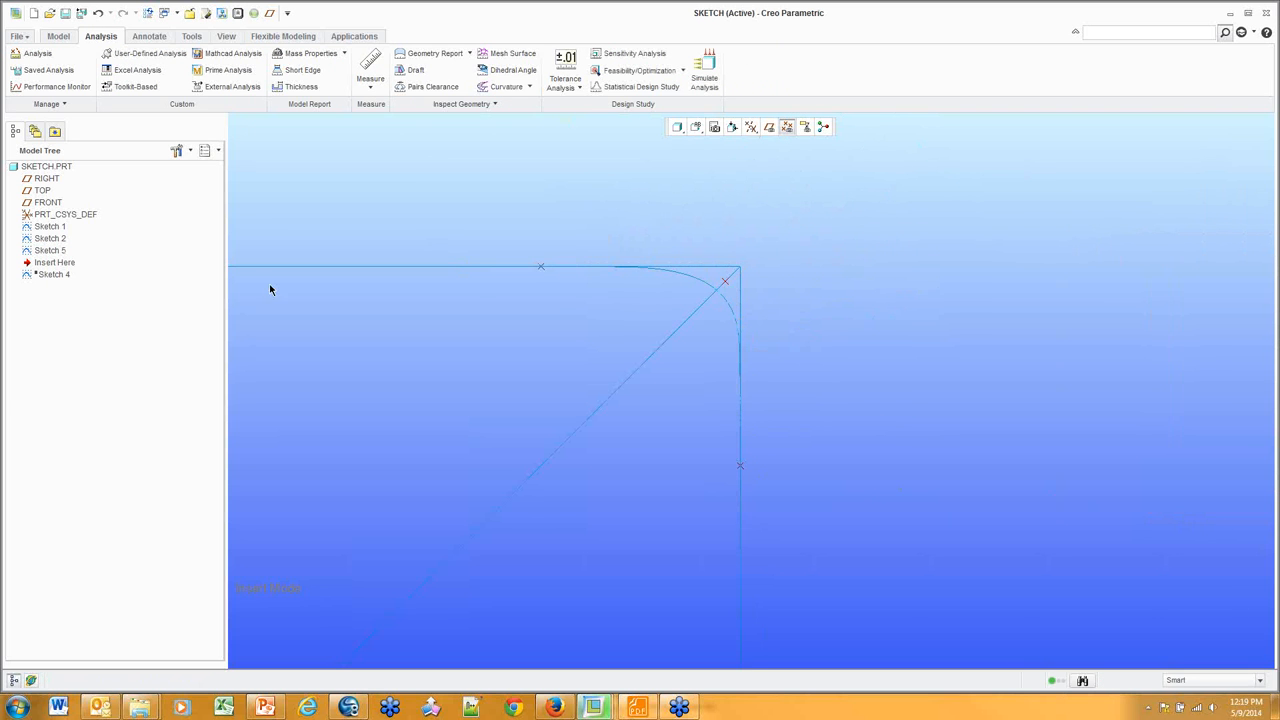
Open the definition of Sketch 5 for editing
{"action": "left_click", "coordinate": [50, 250]}
{"action": "right_click", "coordinate": [50, 251]}
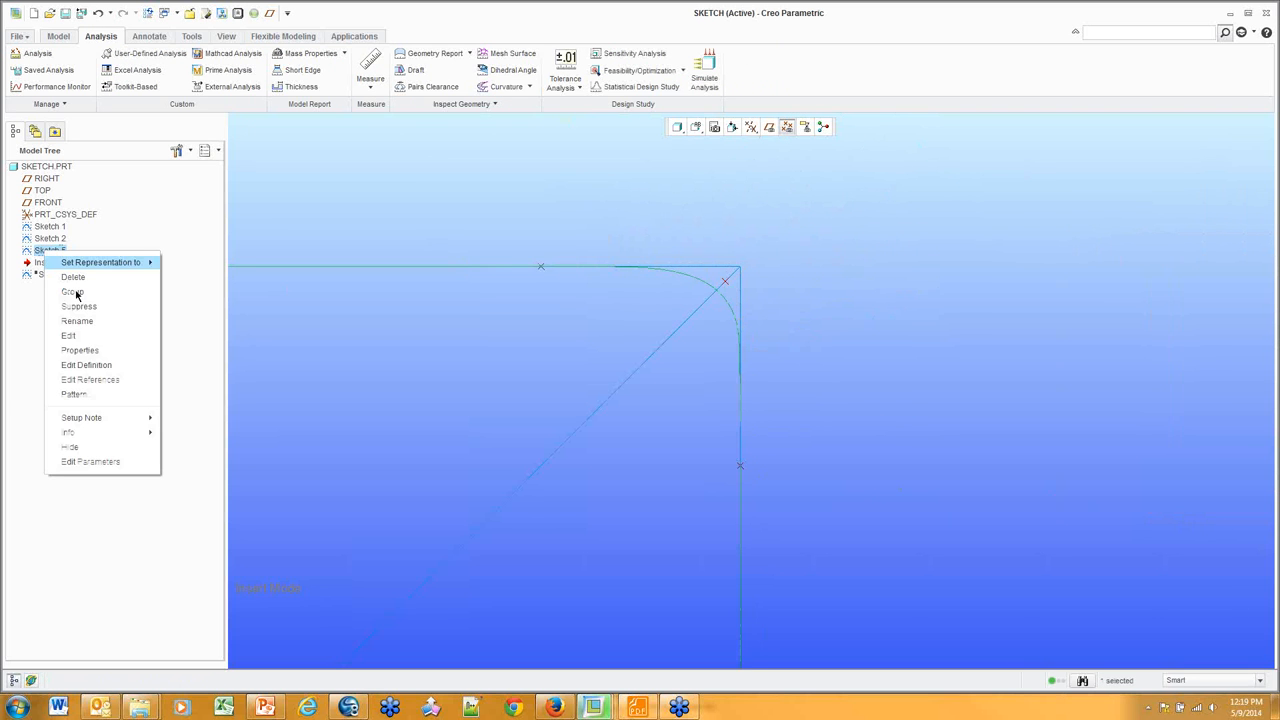
{"action": "left_click", "coordinate": [108, 366]}
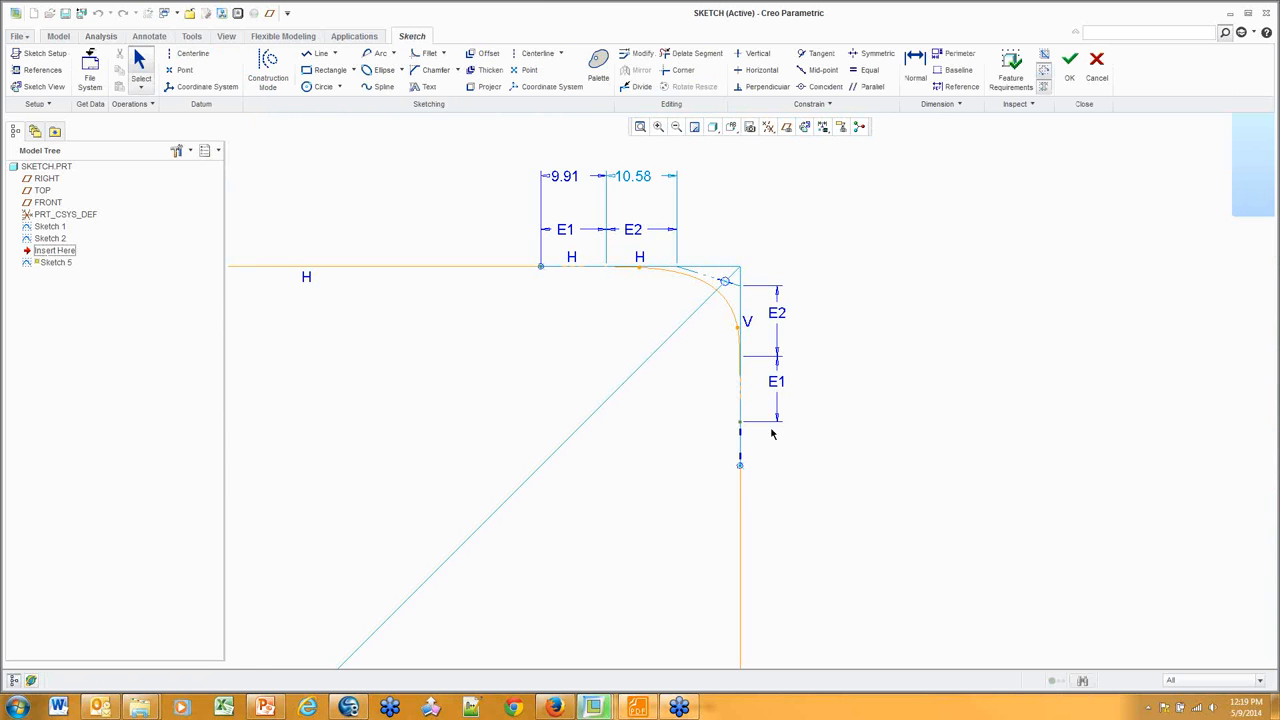
Run a curvature analysis on the Sketch 4 corner curve
{"action": "scroll", "coordinate": [740, 461], "scroll_direction": "up", "scroll_amount": 2}
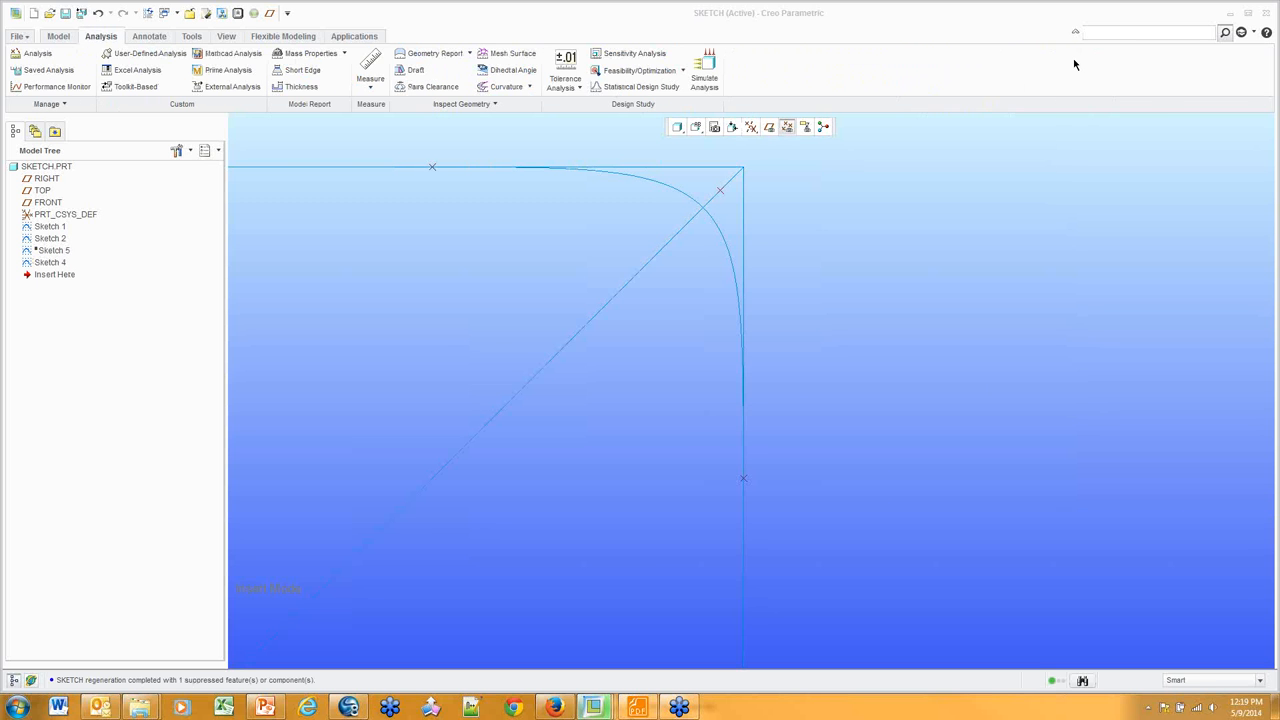
{"action": "mouse_move", "coordinate": [750, 235]}
{"action": "middle_mouse_down", "text": "shift"}
{"action": "mouse_move", "coordinate": [827, 318]}
{"action": "mouse_move", "coordinate": [836, 356]}
{"action": "middle_mouse_up", "text": "shift"}
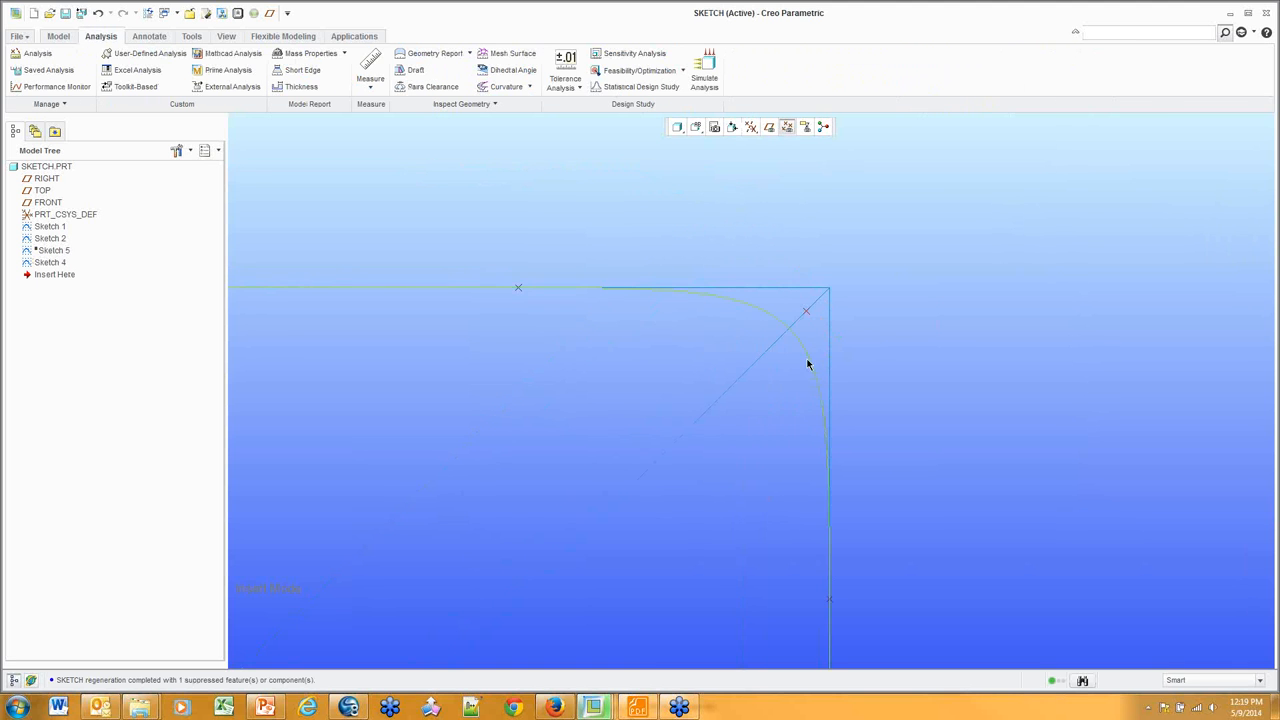
{"action": "left_click", "coordinate": [807, 359]}
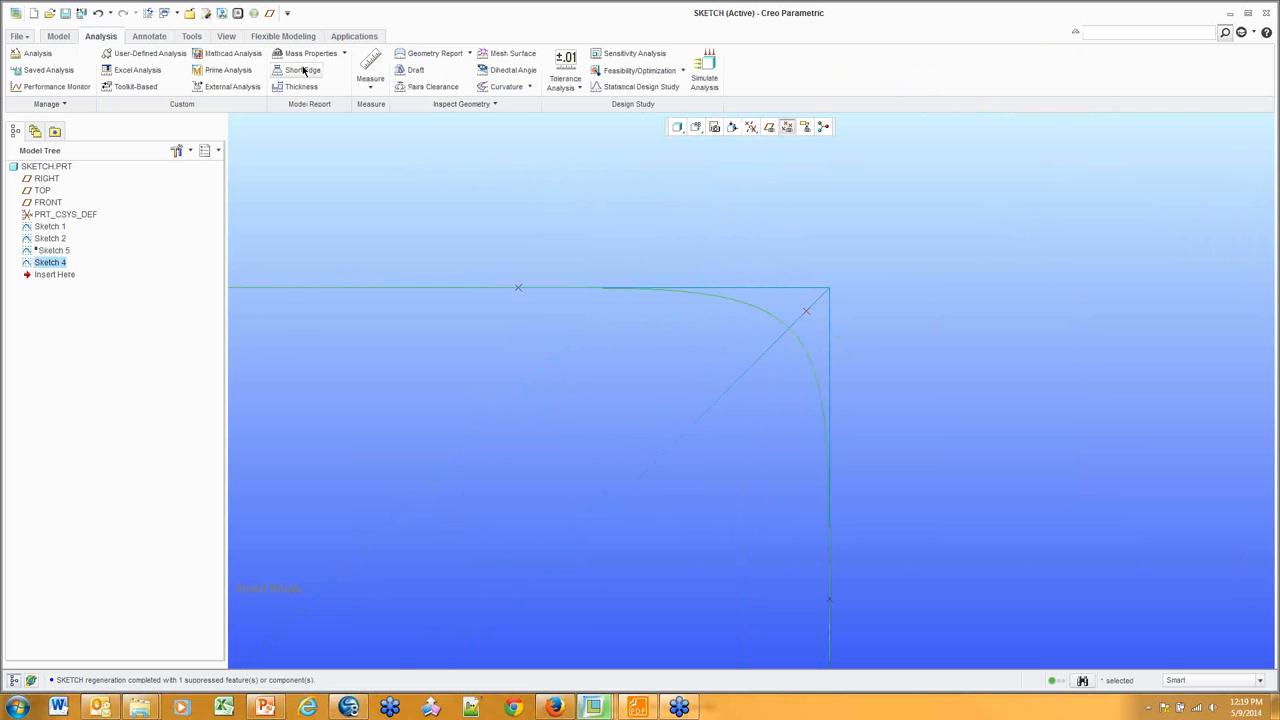
{"action": "left_click", "coordinate": [522, 89]}
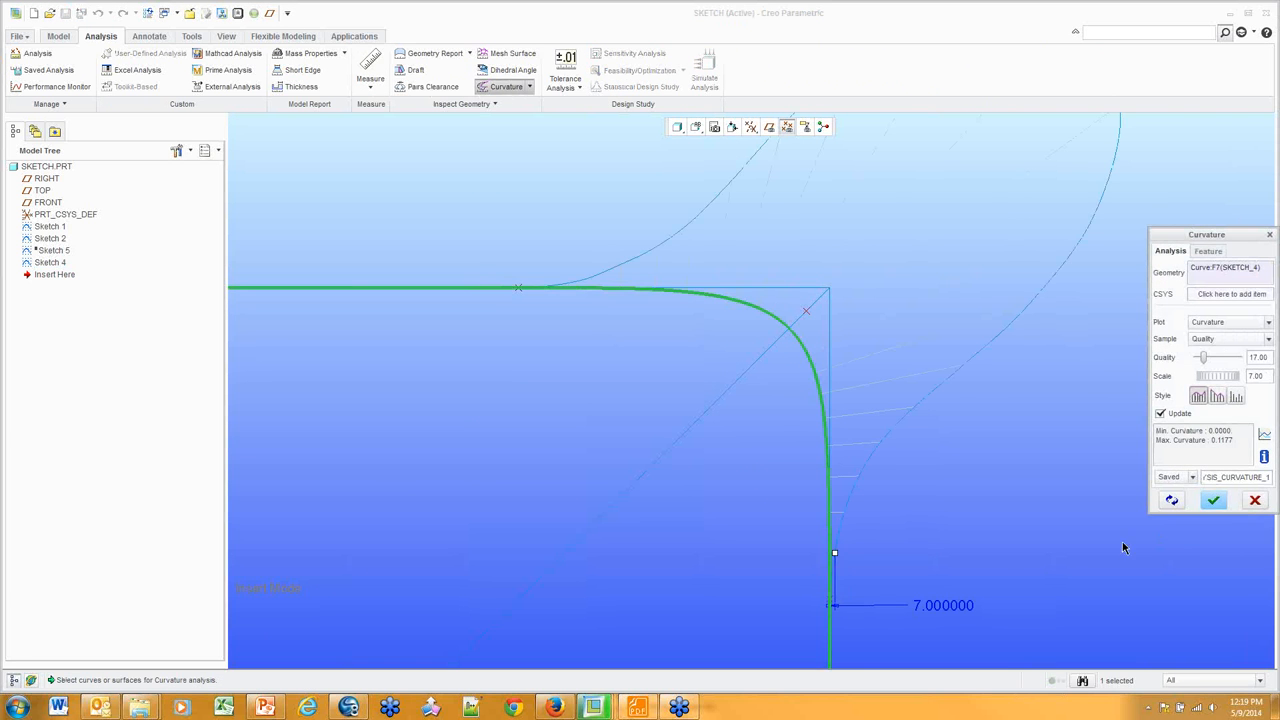
{"action": "scroll", "coordinate": [998, 455], "scroll_direction": "up", "scroll_amount": 2}
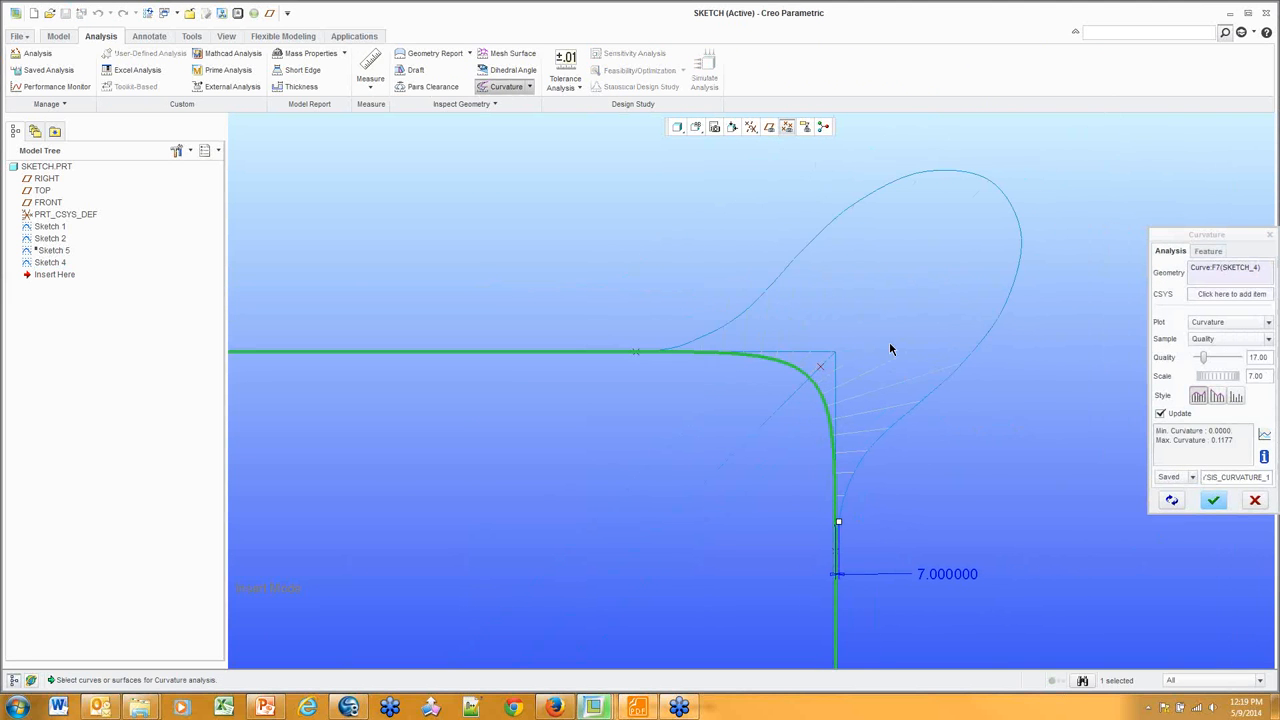
Set the curvature plot's scale to 3, raise its quality, and keep it as a saved analysis
{"action": "mouse_move", "coordinate": [1209, 377]}
{"action": "left_mouse_down"}
{"action": "mouse_move", "coordinate": [1222, 377]}
{"action": "mouse_move", "coordinate": [1190, 381]}
{"action": "mouse_move", "coordinate": [1209, 360]}
{"action": "left_mouse_up"}
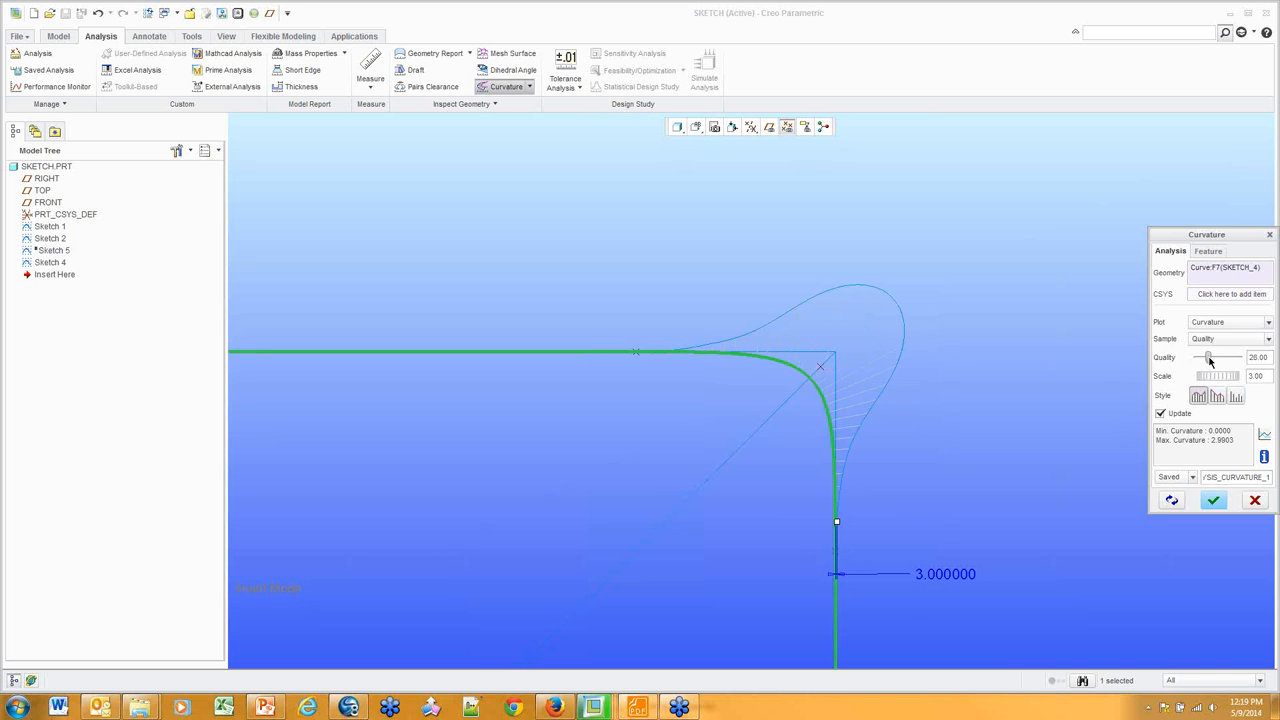
{"action": "left_click", "coordinate": [1193, 478]}
{"action": "left_click", "coordinate": [1178, 501]}
{"action": "left_click", "coordinate": [1214, 501]}
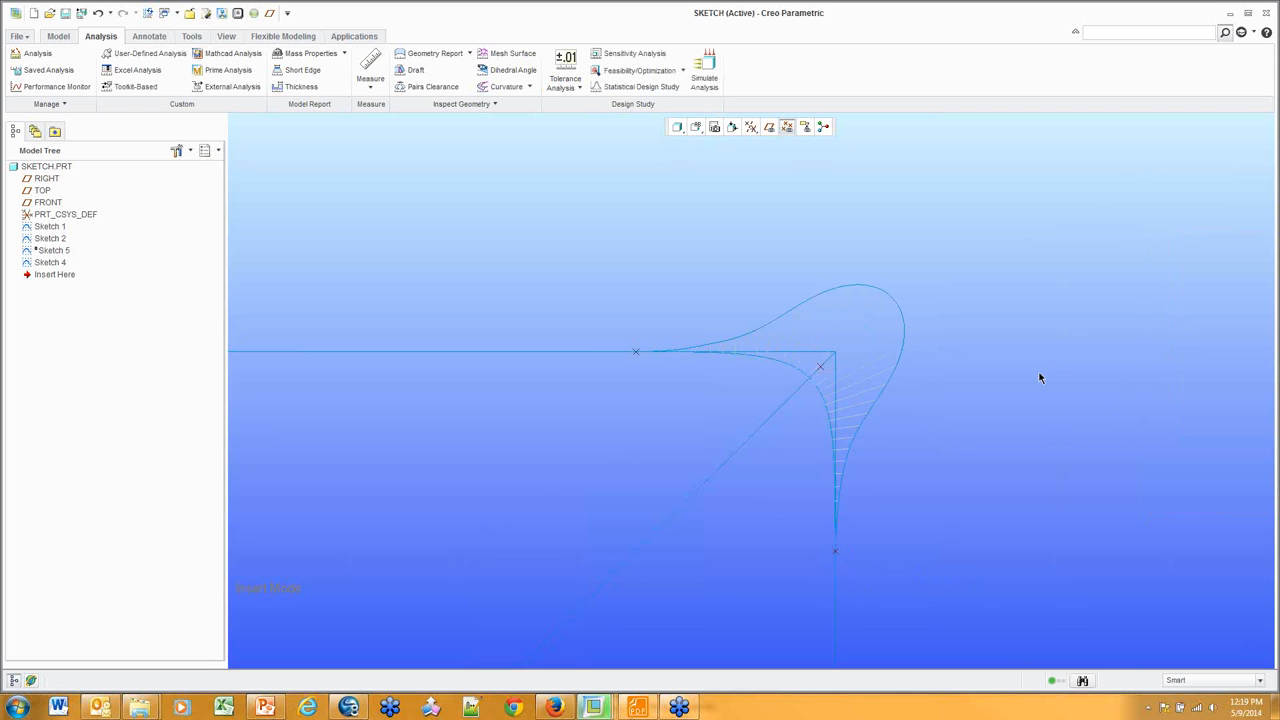
Edit Sketch 4 in the model to shorten the control polygon's outer segment to about 5.34, and regenerate
{"action": "middle_click_drag", "start_coordinate": [934, 391], "coordinate": [871, 363]}
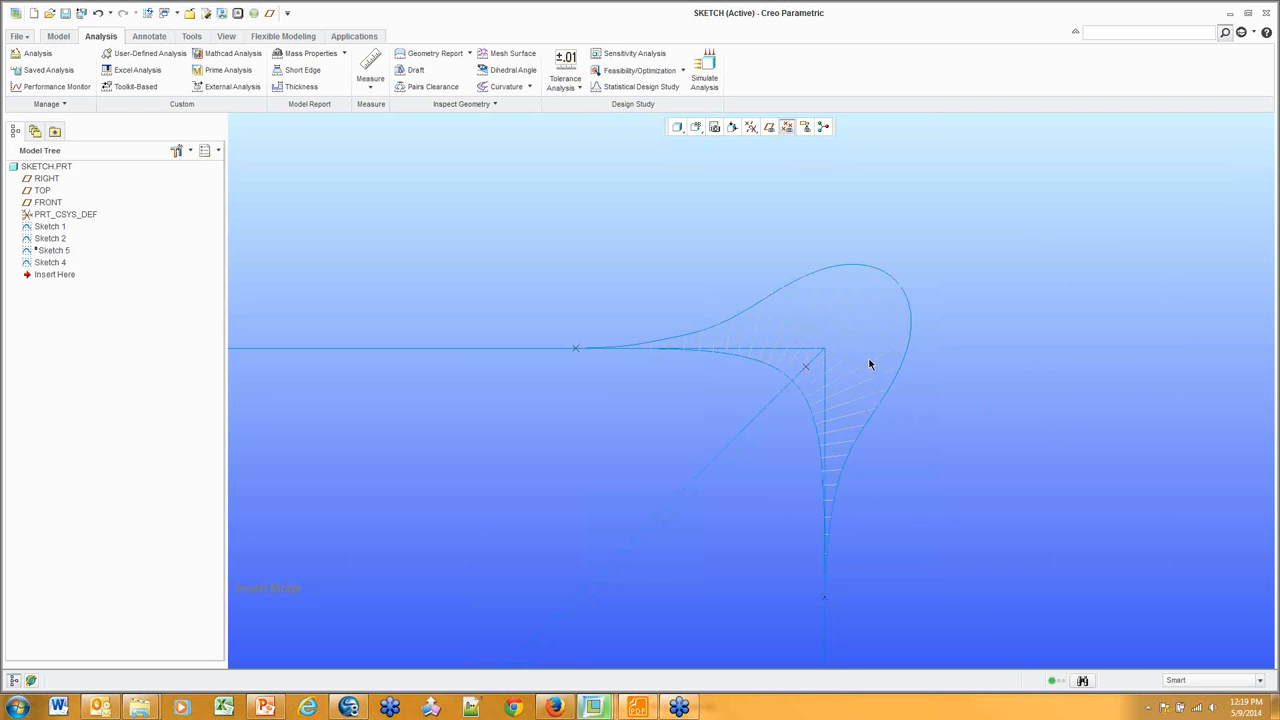
{"action": "double_click", "coordinate": [798, 392]}
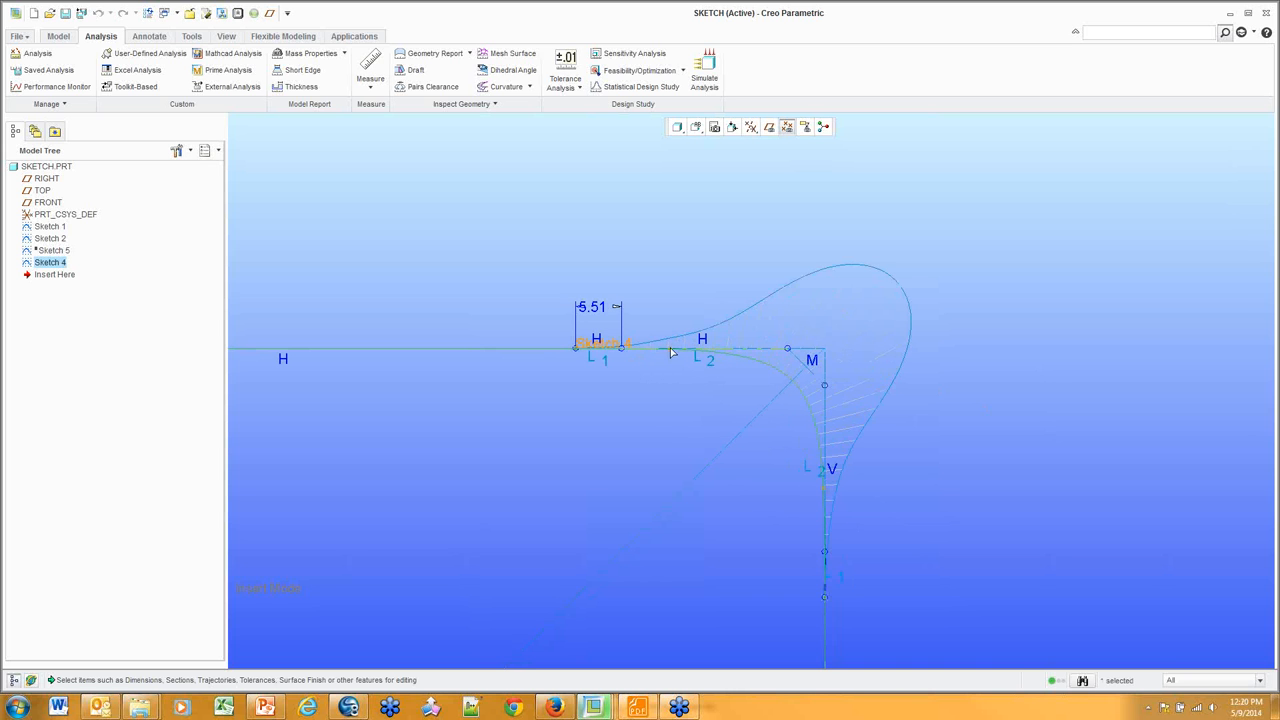
{"action": "mouse_move", "coordinate": [622, 348]}
{"action": "left_mouse_down"}
{"action": "mouse_move", "coordinate": [657, 351]}
{"action": "mouse_move", "coordinate": [611, 354]}
{"action": "mouse_move", "coordinate": [650, 353]}
{"action": "mouse_move", "coordinate": [623, 359]}
{"action": "left_mouse_up"}
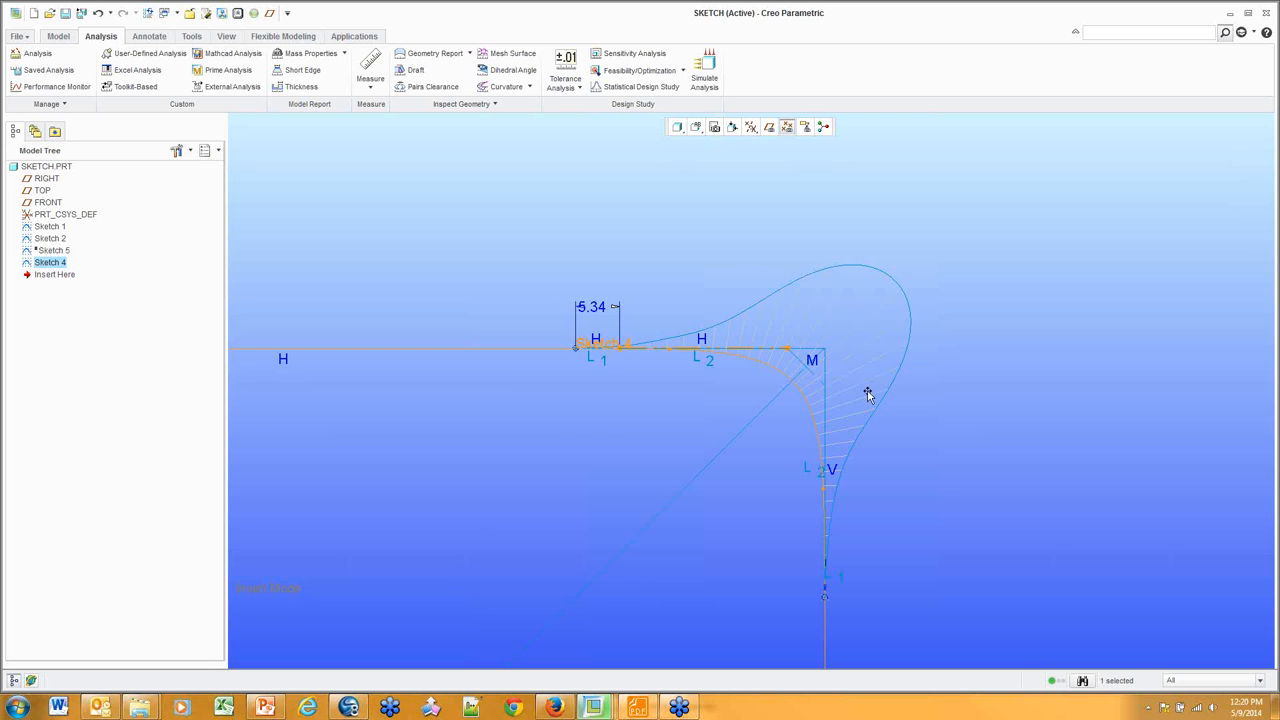
{"action": "scroll", "coordinate": [627, 356], "scroll_direction": "up", "scroll_amount": 1}
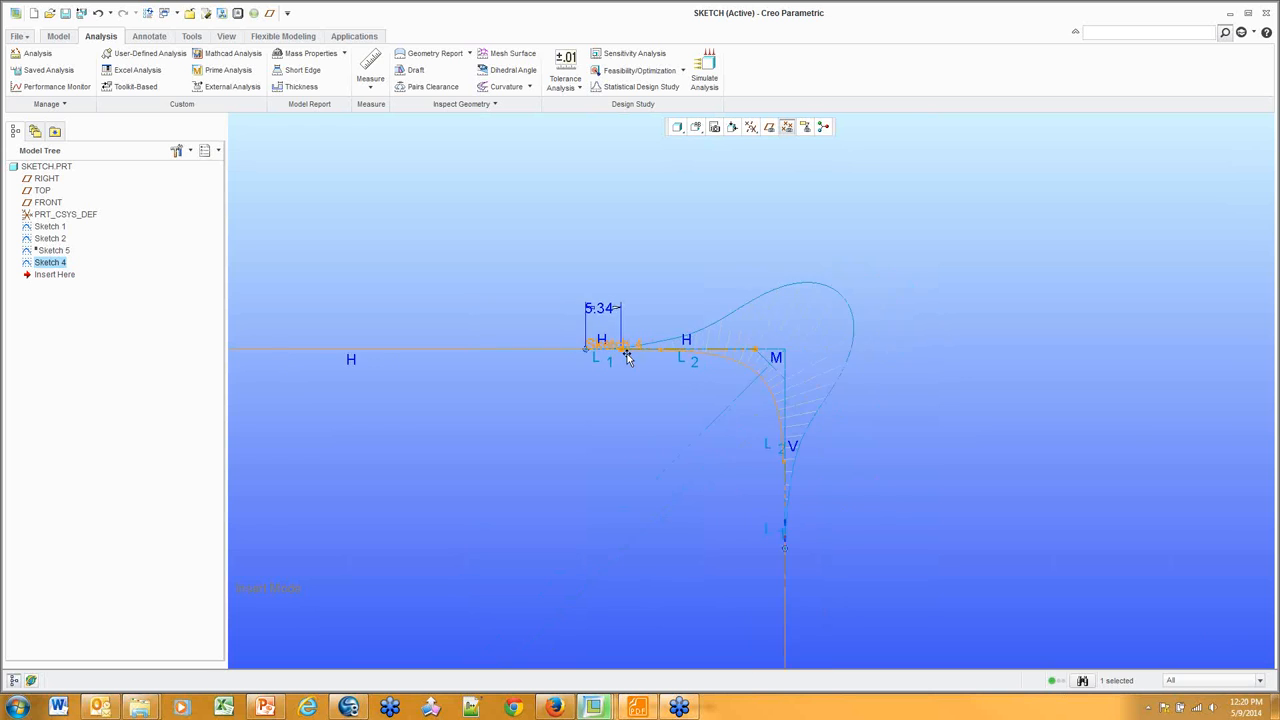
{"action": "scroll", "coordinate": [627, 356], "scroll_direction": "up", "scroll_amount": 1}
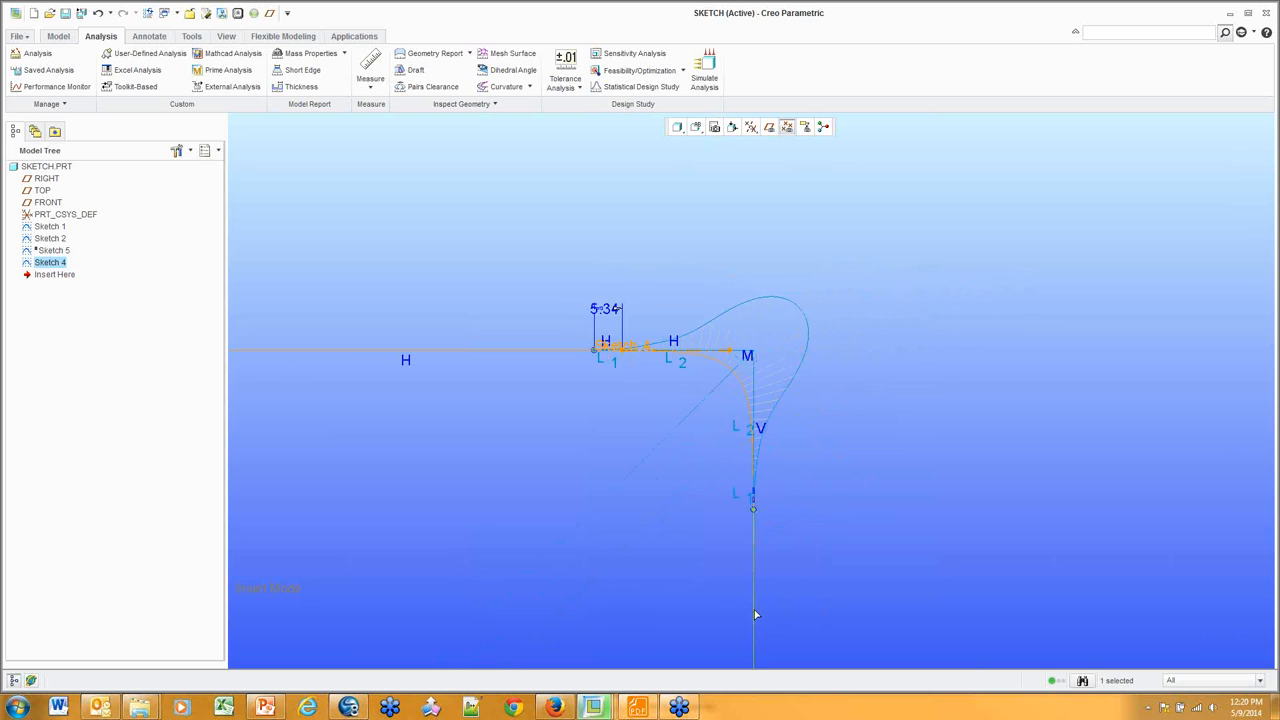
{"action": "scroll", "coordinate": [819, 462], "scroll_direction": "up", "scroll_amount": 1}
{"action": "scroll", "coordinate": [819, 458], "scroll_direction": "down", "scroll_amount": 1}
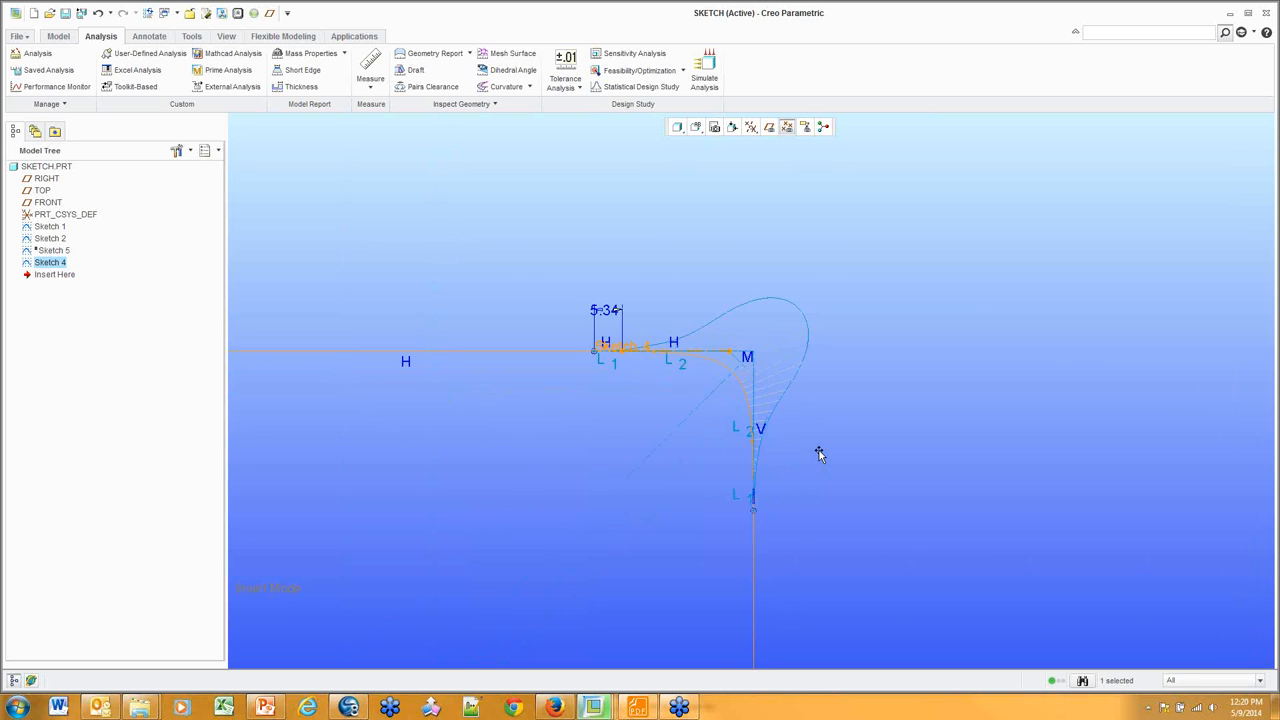
{"action": "scroll", "coordinate": [819, 455], "scroll_direction": "down", "scroll_amount": 1}
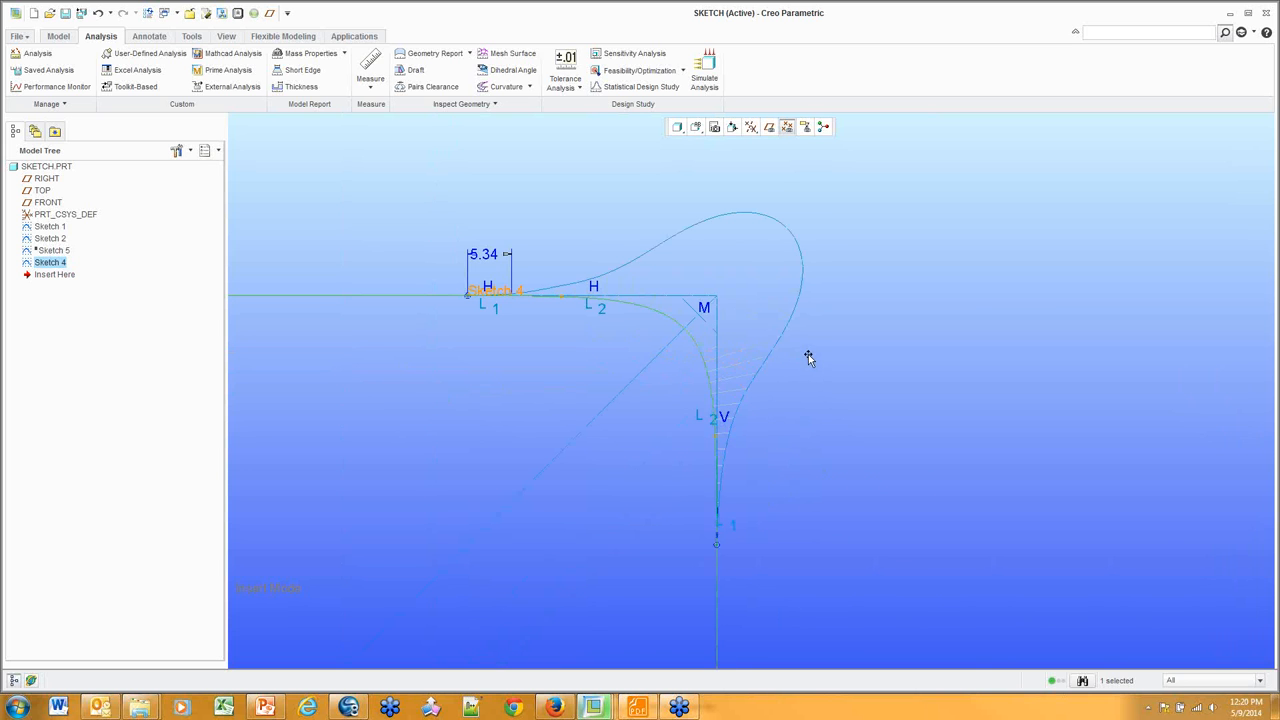
{"action": "key", "text": "ctrl+g"}
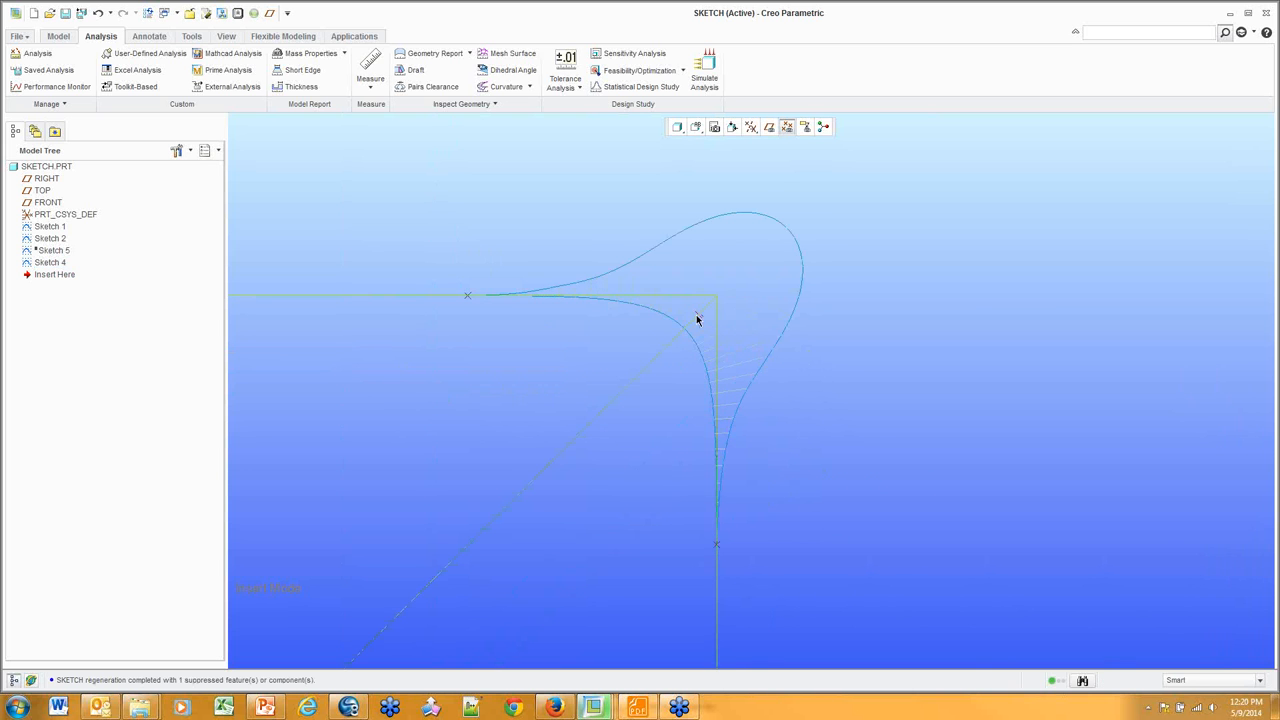
Edit Sketch 2, moving the diagonal's point out to about 7.87 and back to about 2.98 from the corner to compare the curvature plots
{"action": "left_click", "coordinate": [698, 320]}
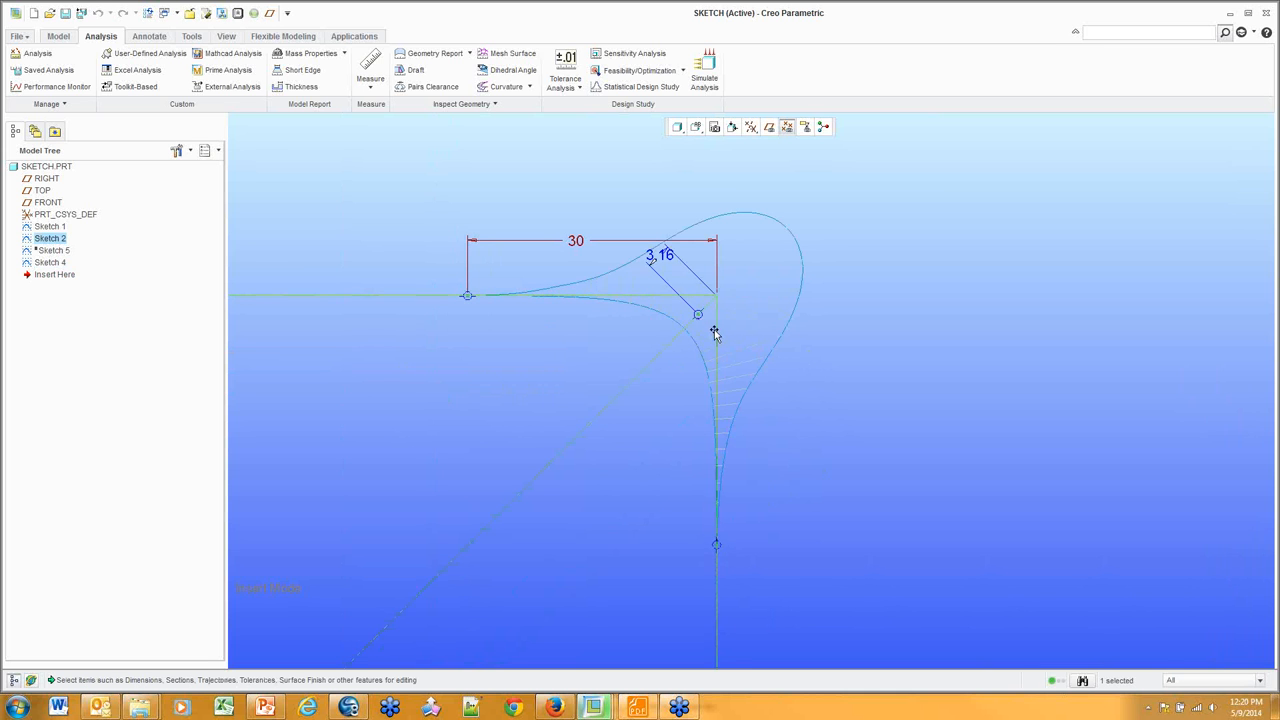
{"action": "mouse_move", "coordinate": [699, 317]}
{"action": "left_mouse_down"}
{"action": "mouse_move", "coordinate": [711, 308]}
{"action": "mouse_move", "coordinate": [683, 346]}
{"action": "left_mouse_up"}
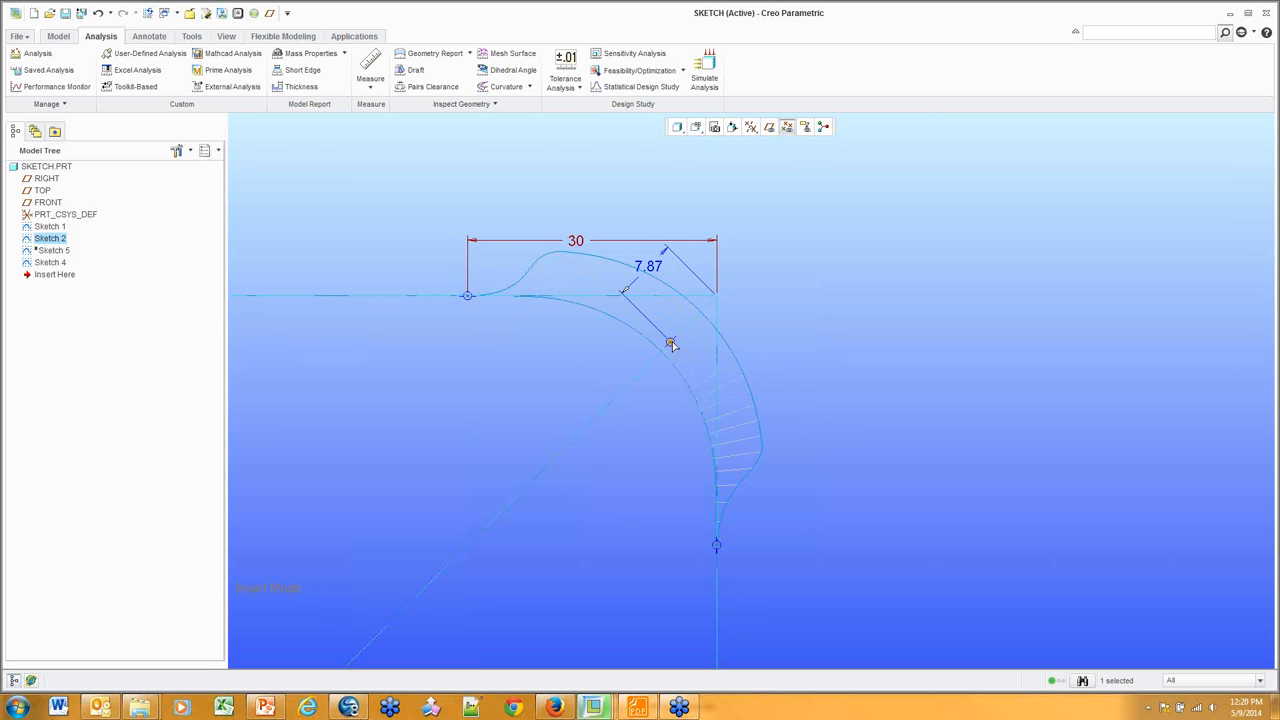
{"action": "left_click_drag", "start_coordinate": [671, 342], "coordinate": [695, 317]}
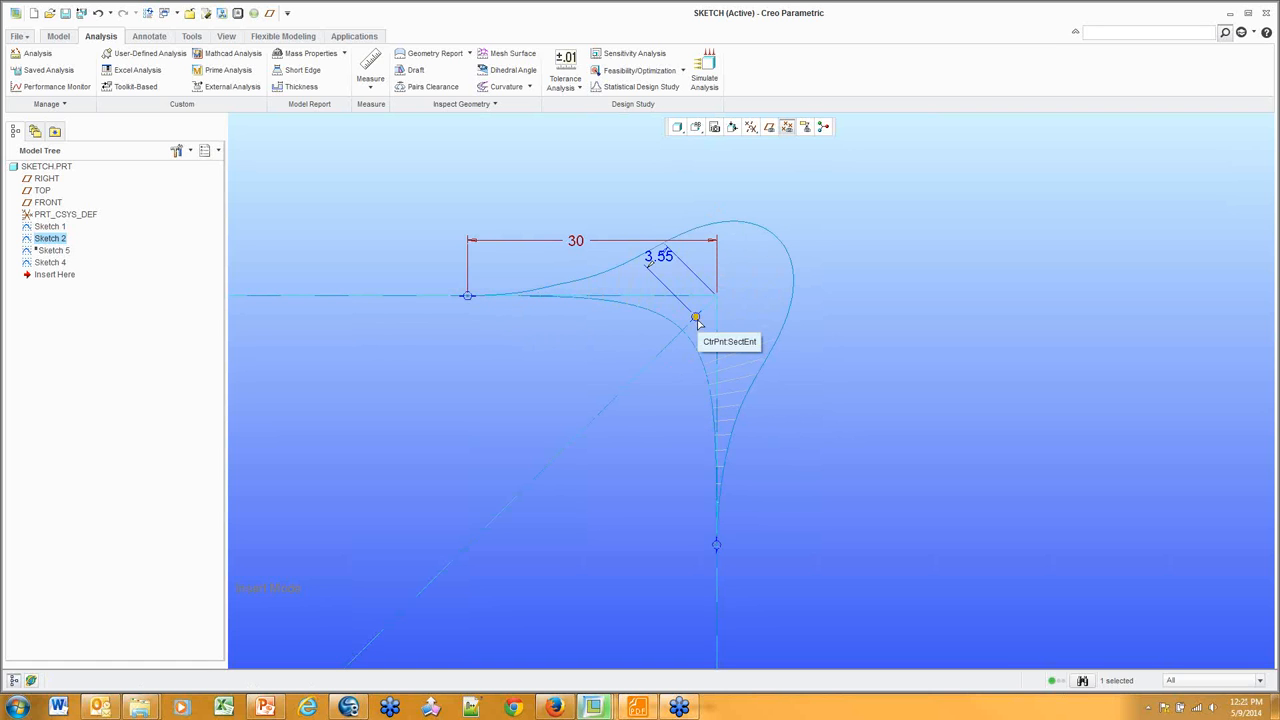
{"action": "left_click_drag", "start_coordinate": [697, 321], "coordinate": [705, 317]}
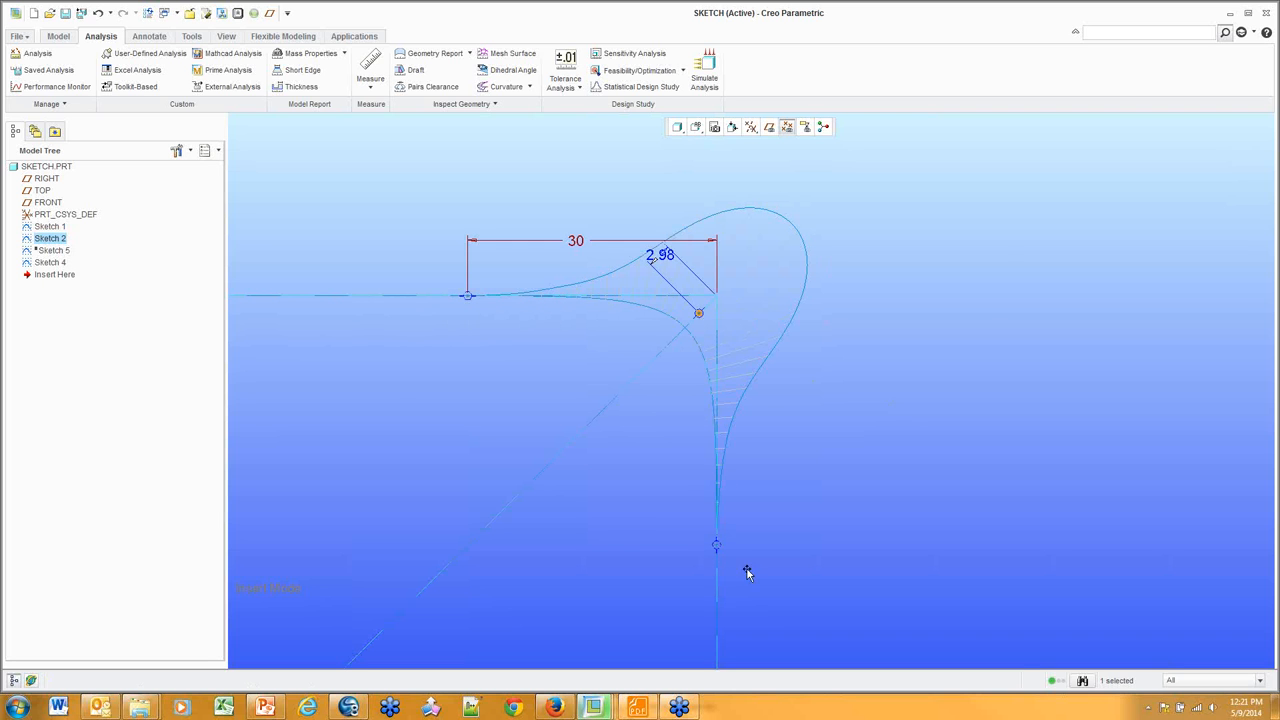
{"action": "left_click", "coordinate": [1009, 253]}
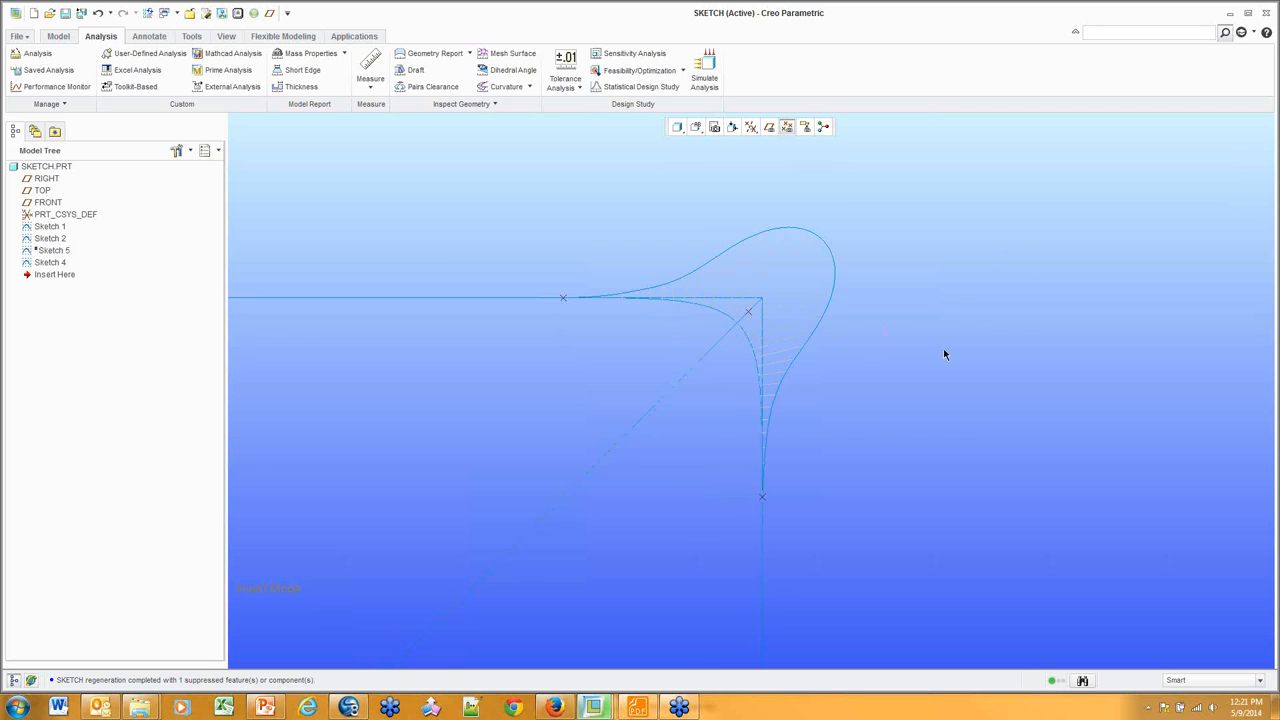
{"action": "scroll", "coordinate": [944, 350], "scroll_direction": "up", "scroll_amount": 2}
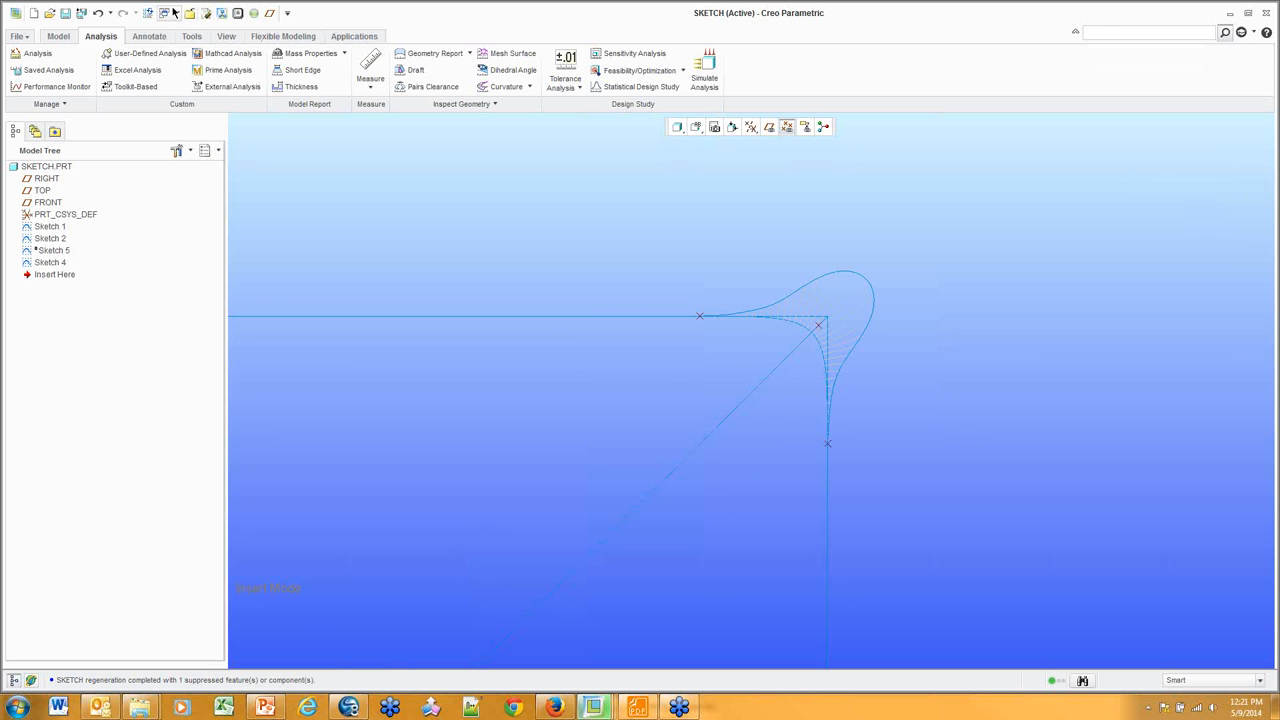
Switch to the TANGENT_TRAJ_SURF part
{"action": "left_click", "coordinate": [166, 13]}
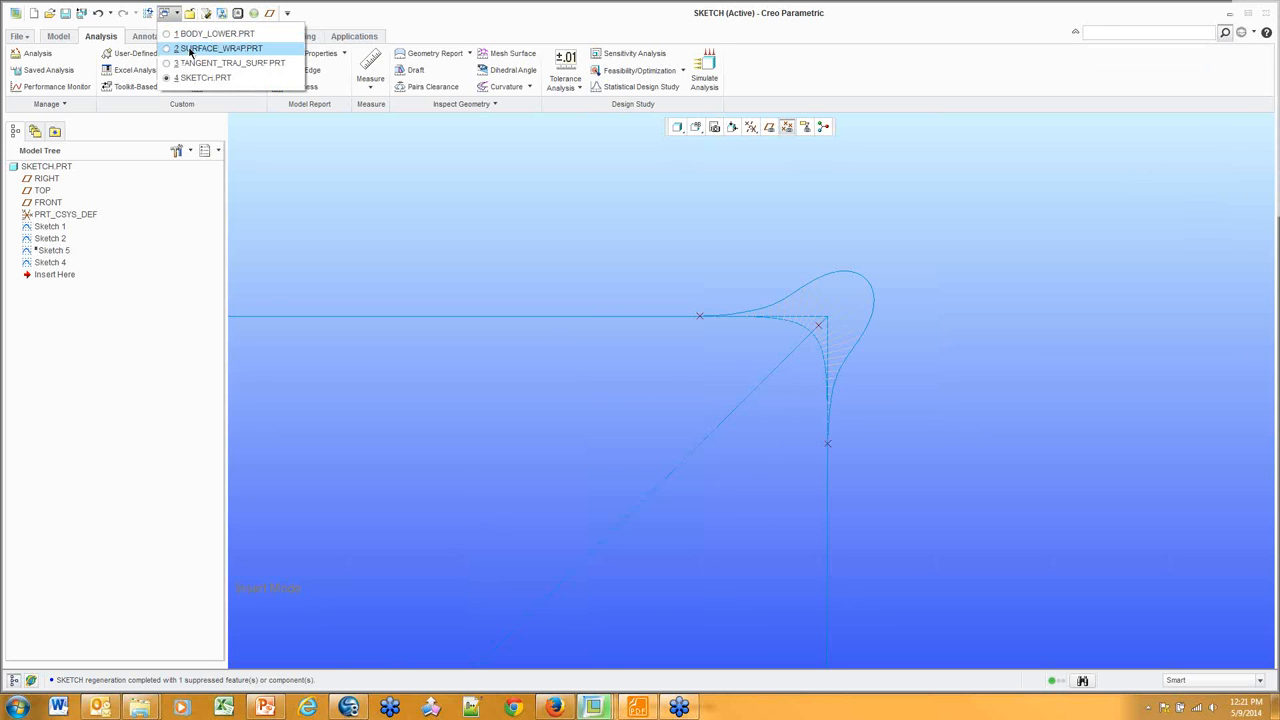
{"action": "left_click", "coordinate": [190, 49]}
{"action": "left_click", "coordinate": [166, 13]}
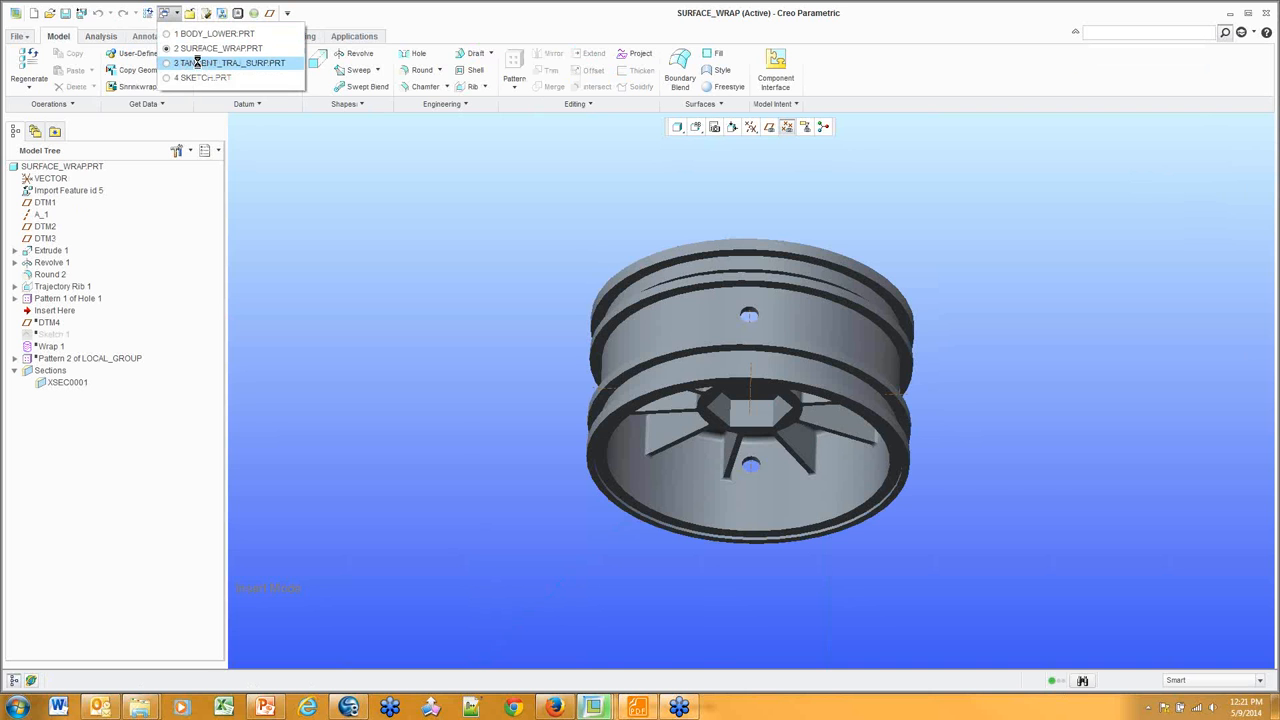
{"action": "left_click", "coordinate": [197, 63]}
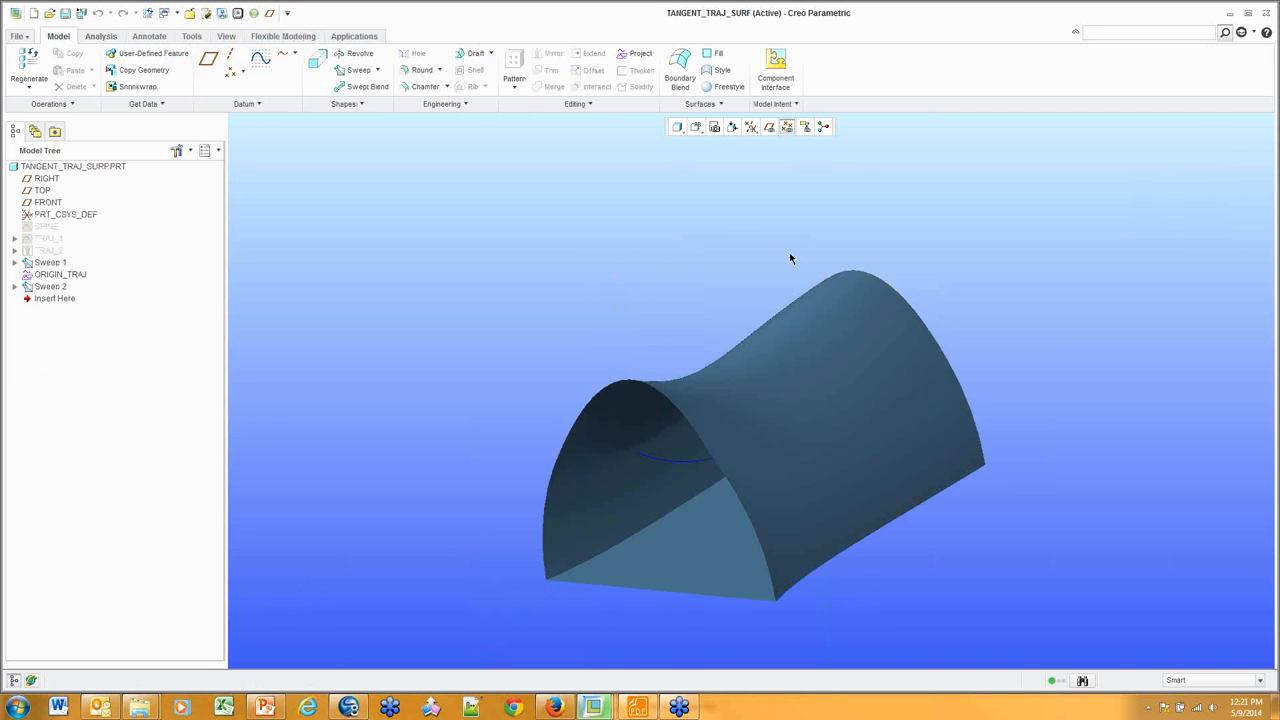
{"action": "mouse_move", "coordinate": [786, 445]}
{"action": "middle_mouse_down", "text": "shift"}
{"action": "mouse_move", "coordinate": [763, 331]}
{"action": "mouse_move", "coordinate": [776, 417]}
{"action": "mouse_move", "coordinate": [748, 403]}
{"action": "mouse_move", "coordinate": [814, 423]}
{"action": "mouse_move", "coordinate": [755, 400]}
{"action": "middle_mouse_up", "text": "shift"}
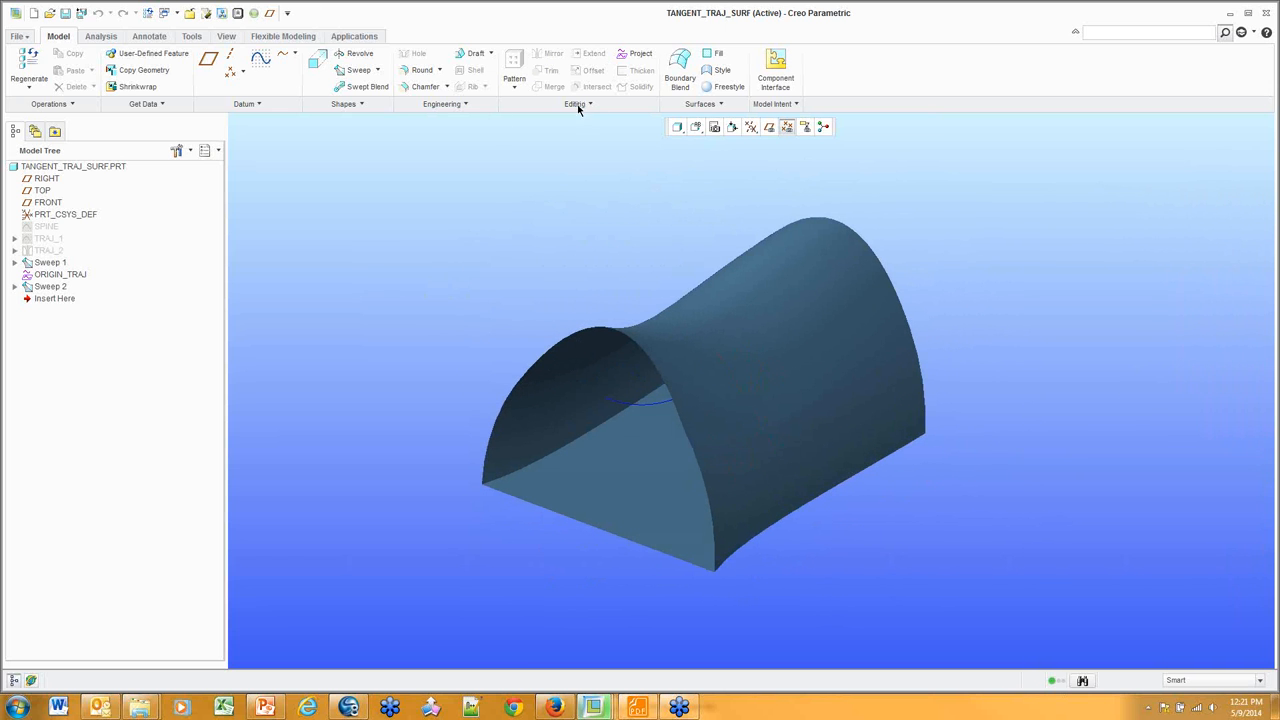
Start a reflection analysis on the Sweep 2 surface and the adjoining side surfaces of Sweep 1
{"action": "left_click", "coordinate": [101, 36]}
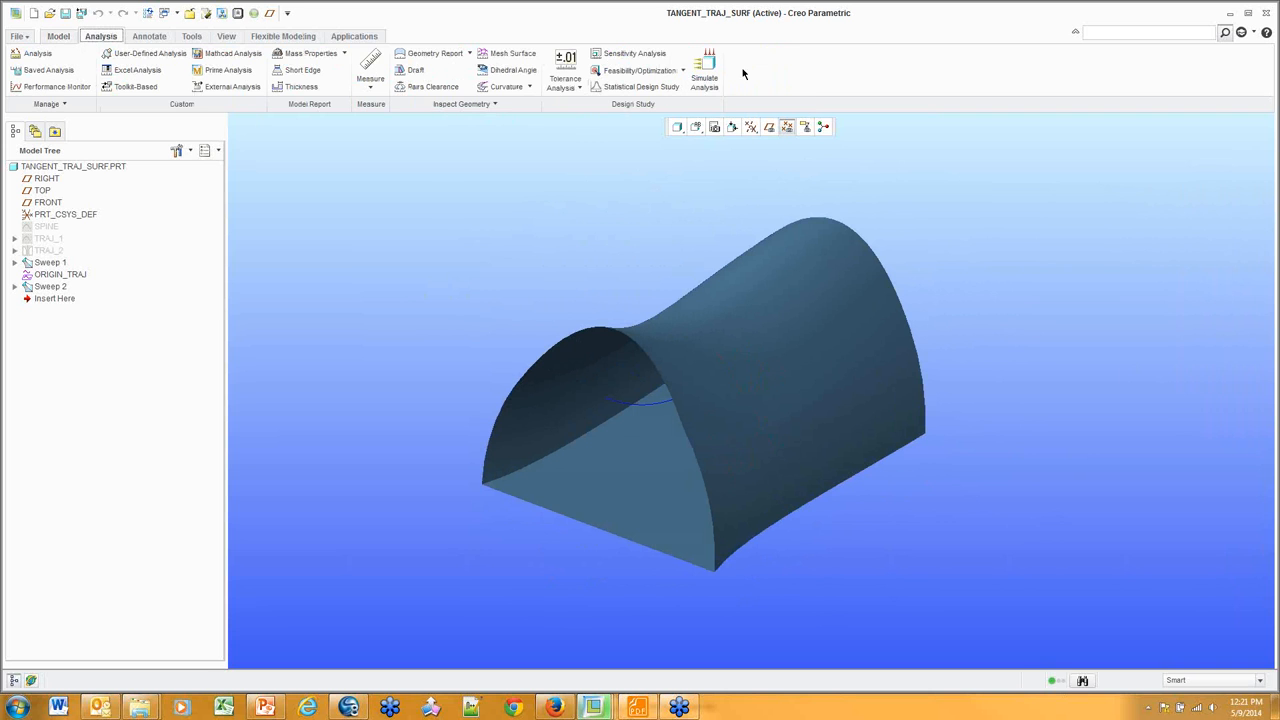
{"action": "left_click", "coordinate": [485, 105]}
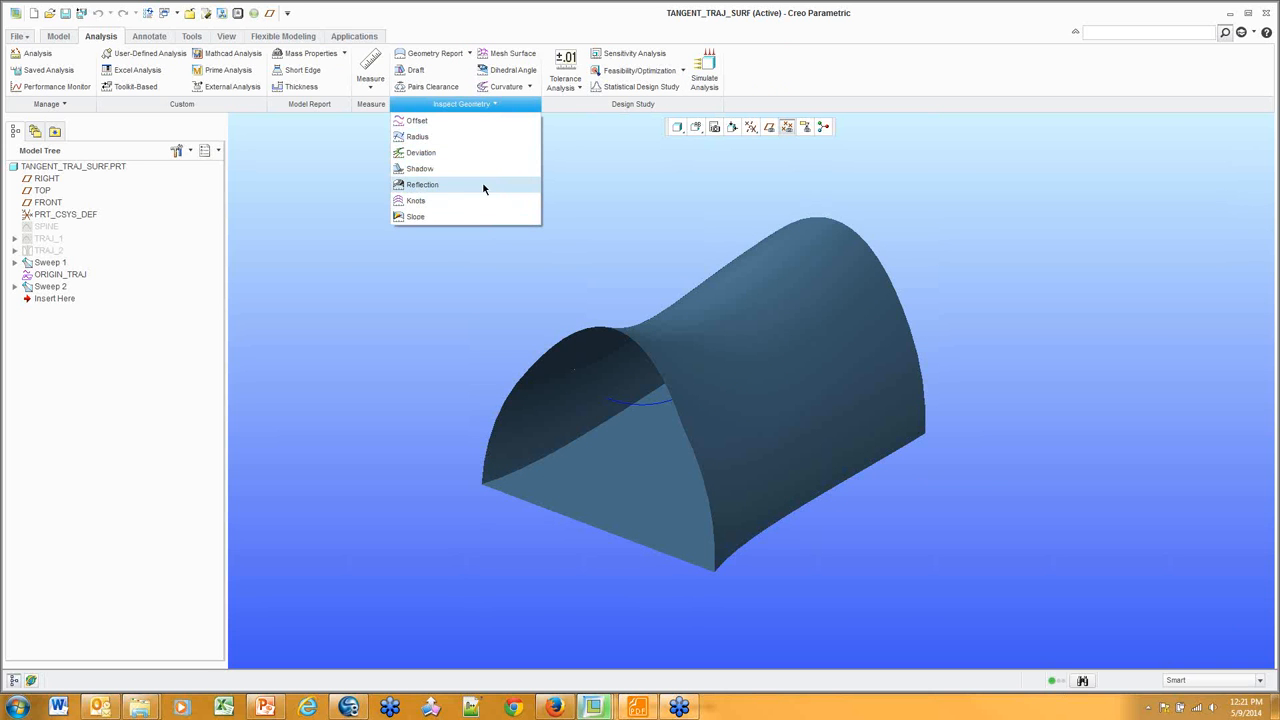
{"action": "left_click", "coordinate": [484, 186]}
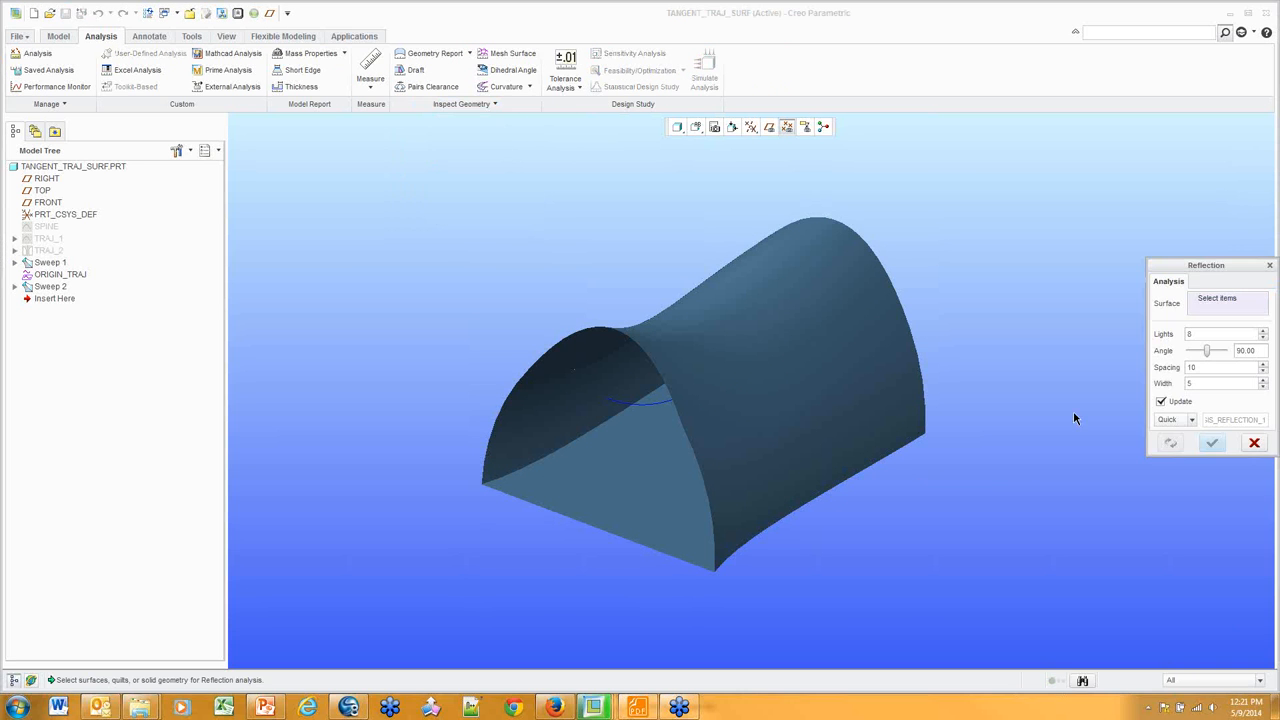
{"action": "left_click", "coordinate": [894, 400], "text": "ctrl"}
{"action": "middle_click_drag", "start_coordinate": [741, 399], "coordinate": [629, 414]}
{"action": "left_click", "coordinate": [629, 410], "text": "ctrl"}
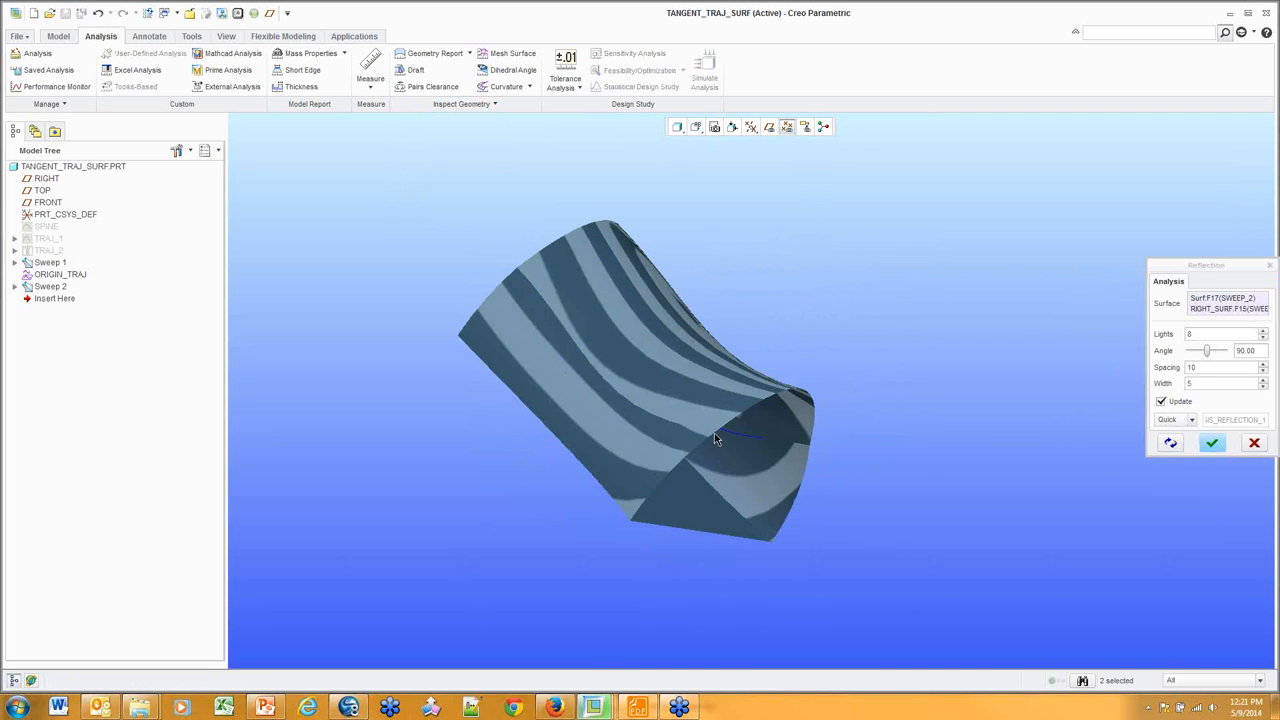
{"action": "mouse_move", "coordinate": [748, 421]}
{"action": "middle_mouse_down"}
{"action": "mouse_move", "coordinate": [749, 405]}
{"action": "mouse_move", "coordinate": [754, 420]}
{"action": "middle_mouse_up"}
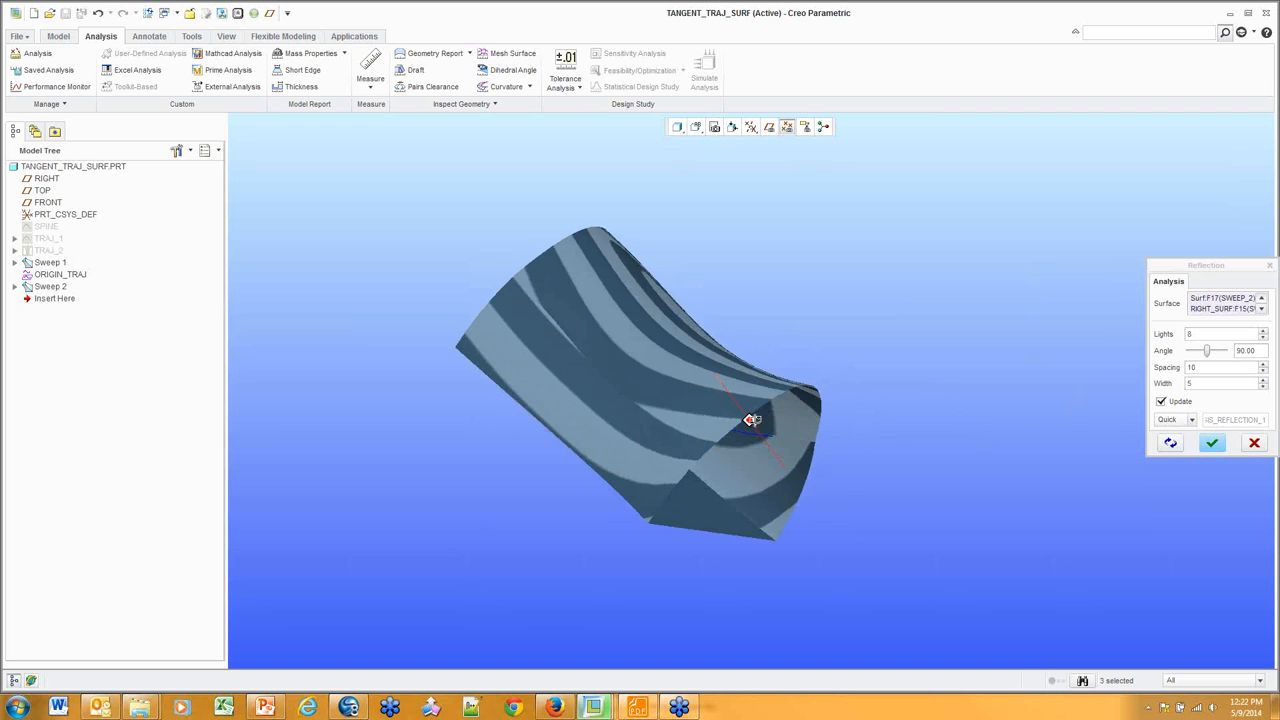
Examine how the reflection stripes run across the seams between the surfaces, and close the analysis without saving it
{"action": "mouse_move", "coordinate": [576, 362]}
{"action": "middle_mouse_down"}
{"action": "mouse_move", "coordinate": [720, 400]}
{"action": "mouse_move", "coordinate": [705, 360]}
{"action": "mouse_move", "coordinate": [615, 340]}
{"action": "middle_mouse_up"}
{"action": "scroll", "coordinate": [844, 471], "scroll_direction": "down", "scroll_amount": 5}
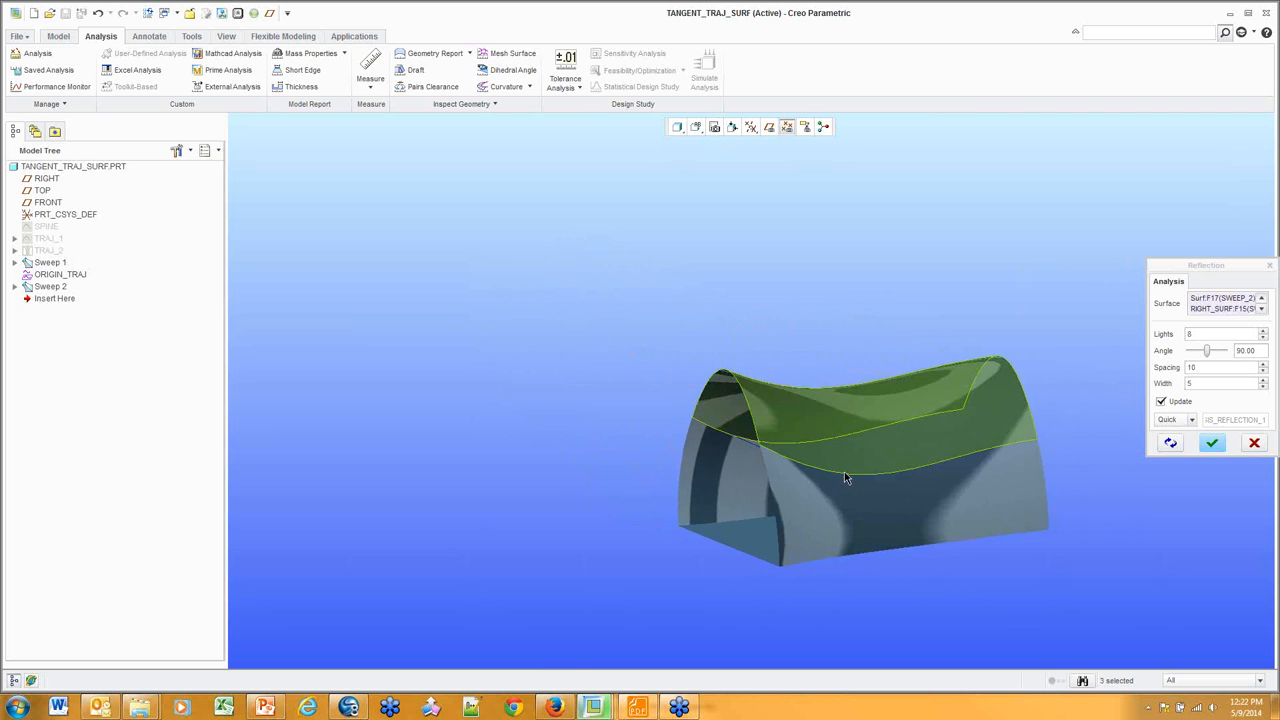
{"action": "scroll", "coordinate": [720, 466], "scroll_direction": "up", "scroll_amount": 3}
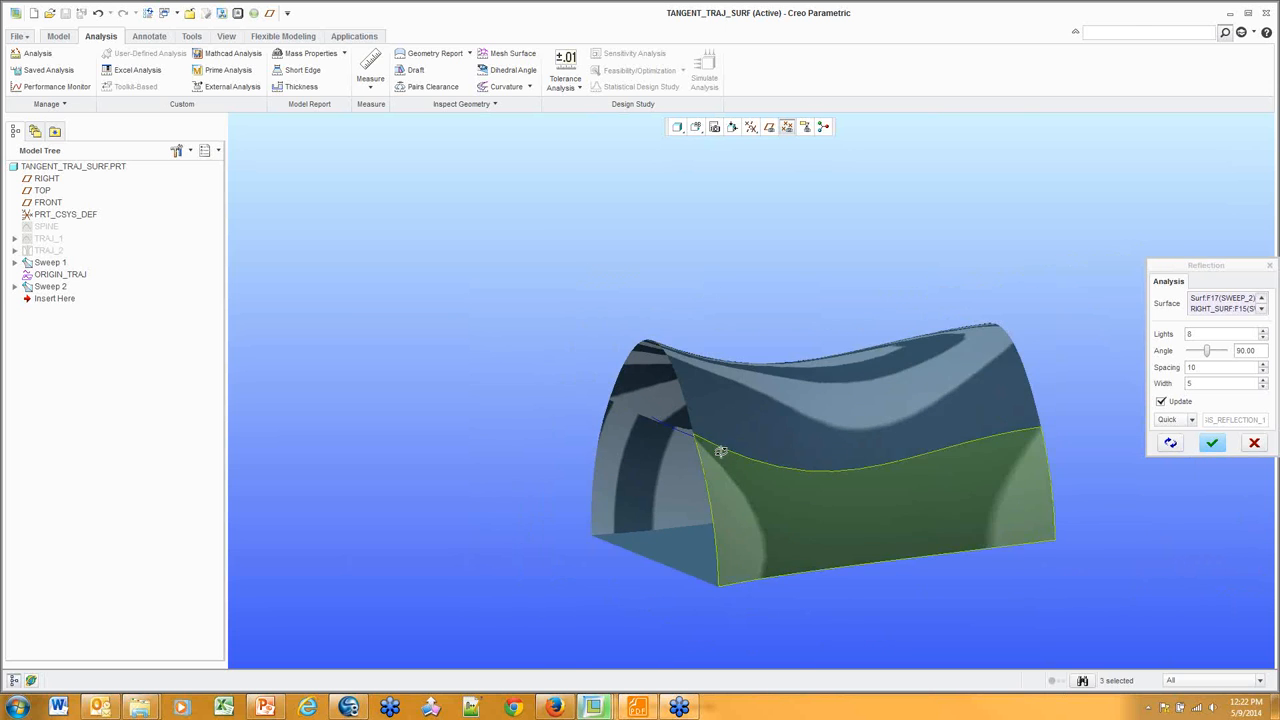
{"action": "mouse_move", "coordinate": [720, 466]}
{"action": "middle_mouse_down"}
{"action": "mouse_move", "coordinate": [726, 449]}
{"action": "mouse_move", "coordinate": [700, 457]}
{"action": "middle_mouse_up"}
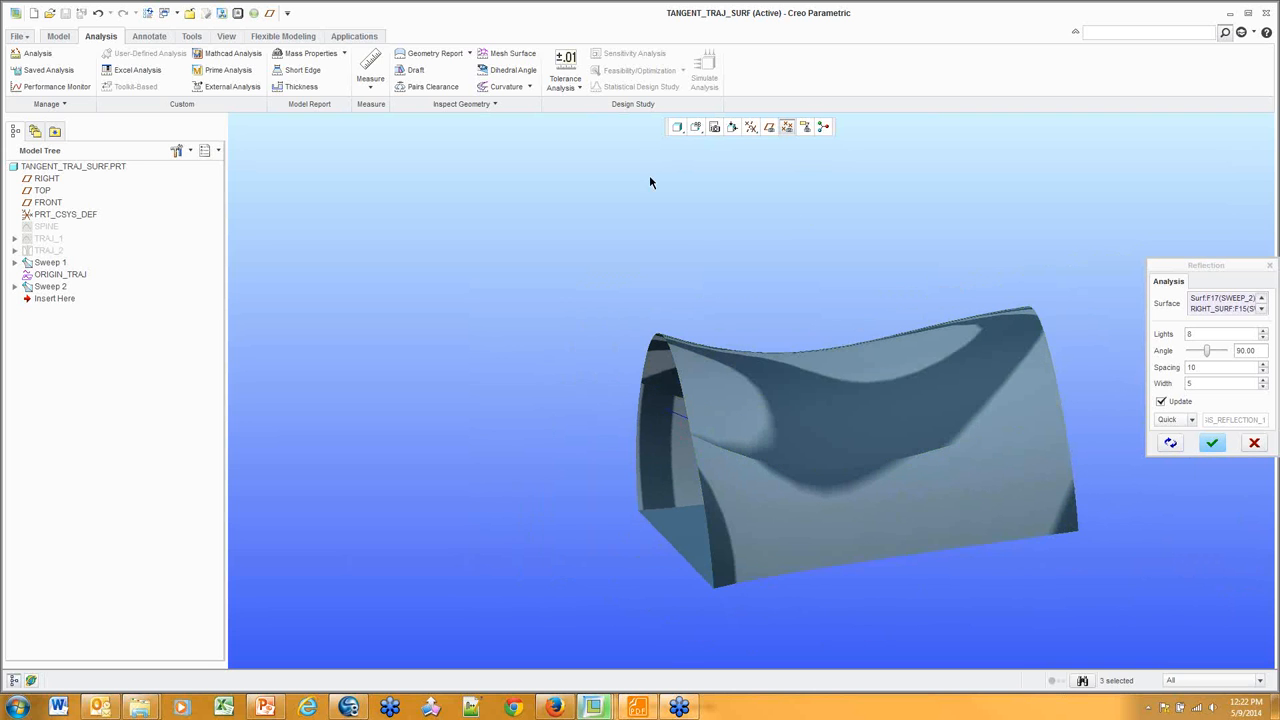
{"action": "left_click", "coordinate": [1256, 443]}
Run a Gaussian shaded curvature analysis on the Sweep 2 surface and the adjoining right surface of Sweep 1, and close it without saving
{"action": "left_click", "coordinate": [529, 87]}
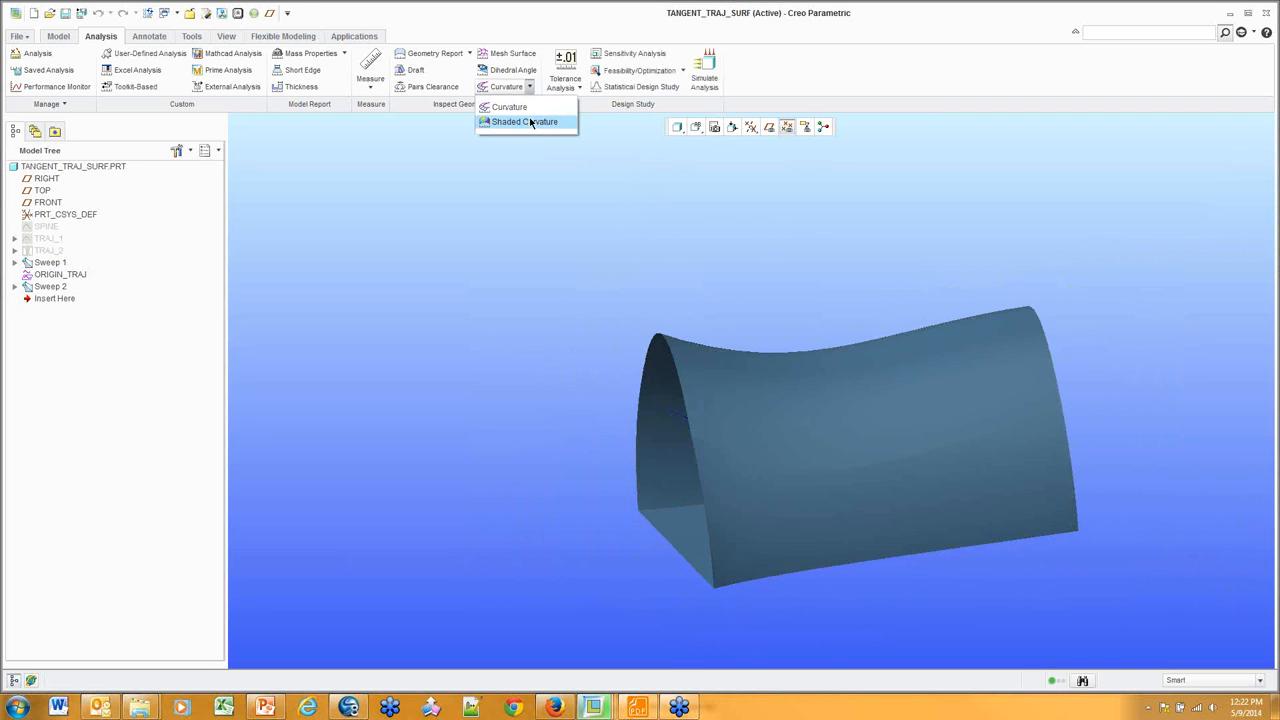
{"action": "left_click", "coordinate": [538, 121]}
{"action": "left_click", "coordinate": [903, 471]}
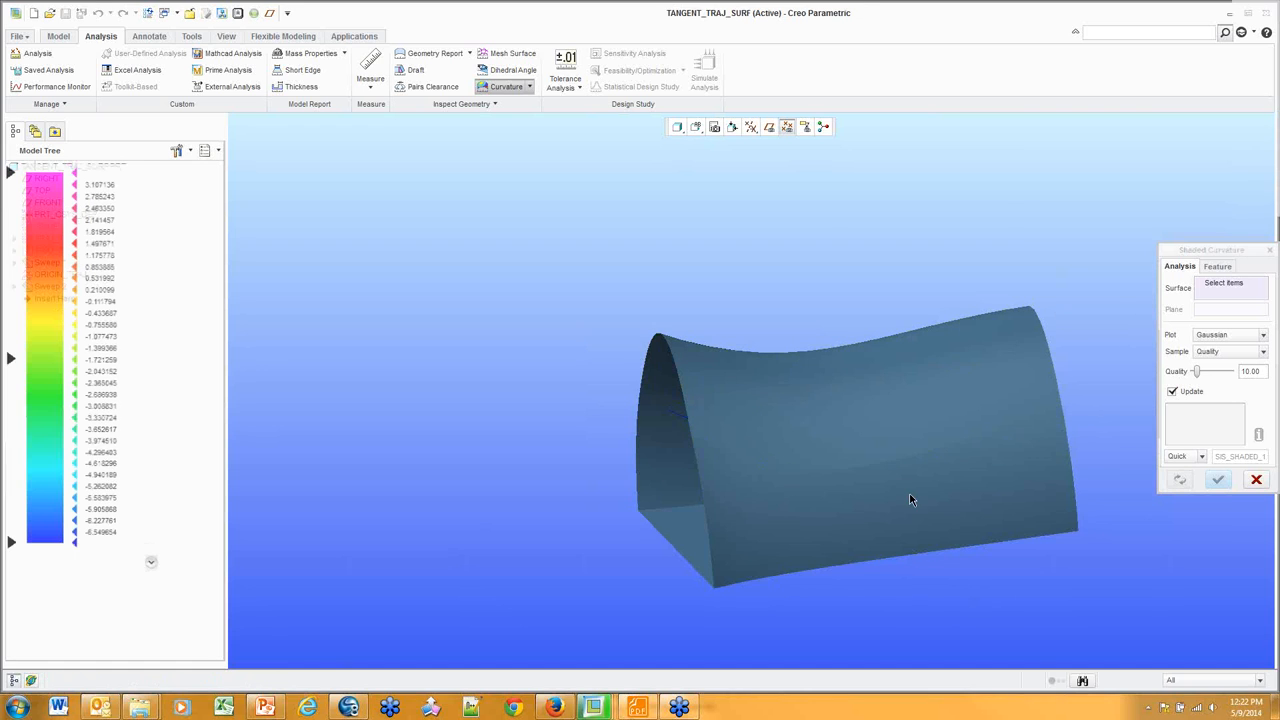
{"action": "left_click", "coordinate": [903, 551], "text": "ctrl"}
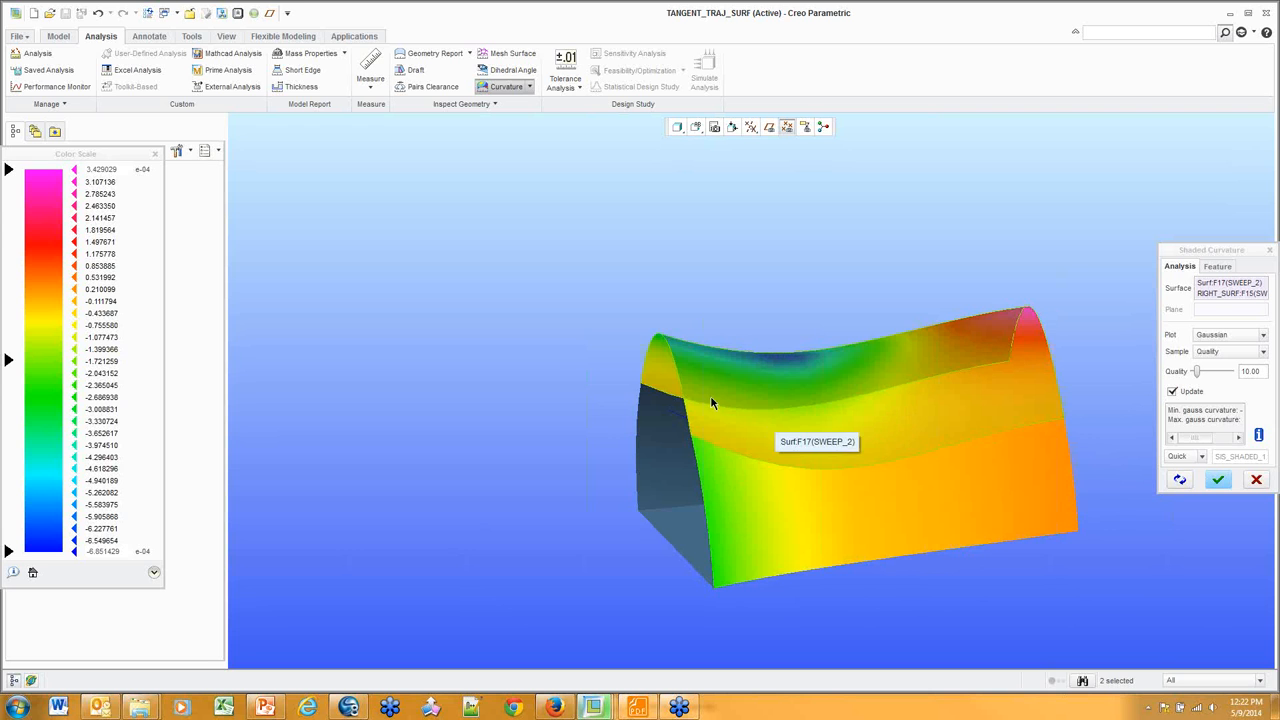
{"action": "left_click", "coordinate": [1252, 482]}
Roll the model back to just before Sweep 2 so only the side surfaces and the origin trajectory remain
{"action": "mouse_move", "coordinate": [969, 300]}
{"action": "middle_mouse_down"}
{"action": "mouse_move", "coordinate": [989, 310]}
{"action": "mouse_move", "coordinate": [410, 307]}
{"action": "middle_mouse_up"}
{"action": "left_click", "coordinate": [52, 287]}
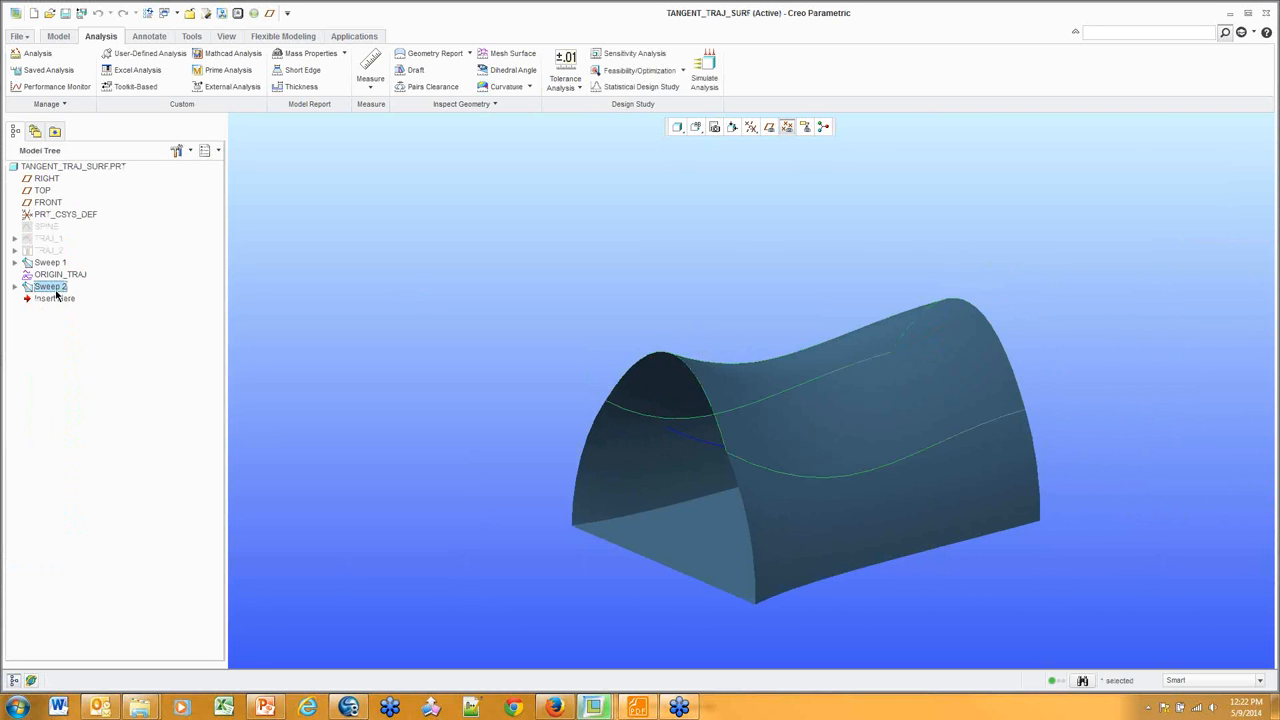
{"action": "left_click_drag", "start_coordinate": [56, 300], "coordinate": [50, 287]}
{"action": "mouse_move", "coordinate": [533, 293]}
{"action": "middle_mouse_down"}
{"action": "mouse_move", "coordinate": [577, 286]}
{"action": "mouse_move", "coordinate": [720, 323]}
{"action": "mouse_move", "coordinate": [666, 269]}
{"action": "mouse_move", "coordinate": [433, 174]}
{"action": "middle_mouse_up"}
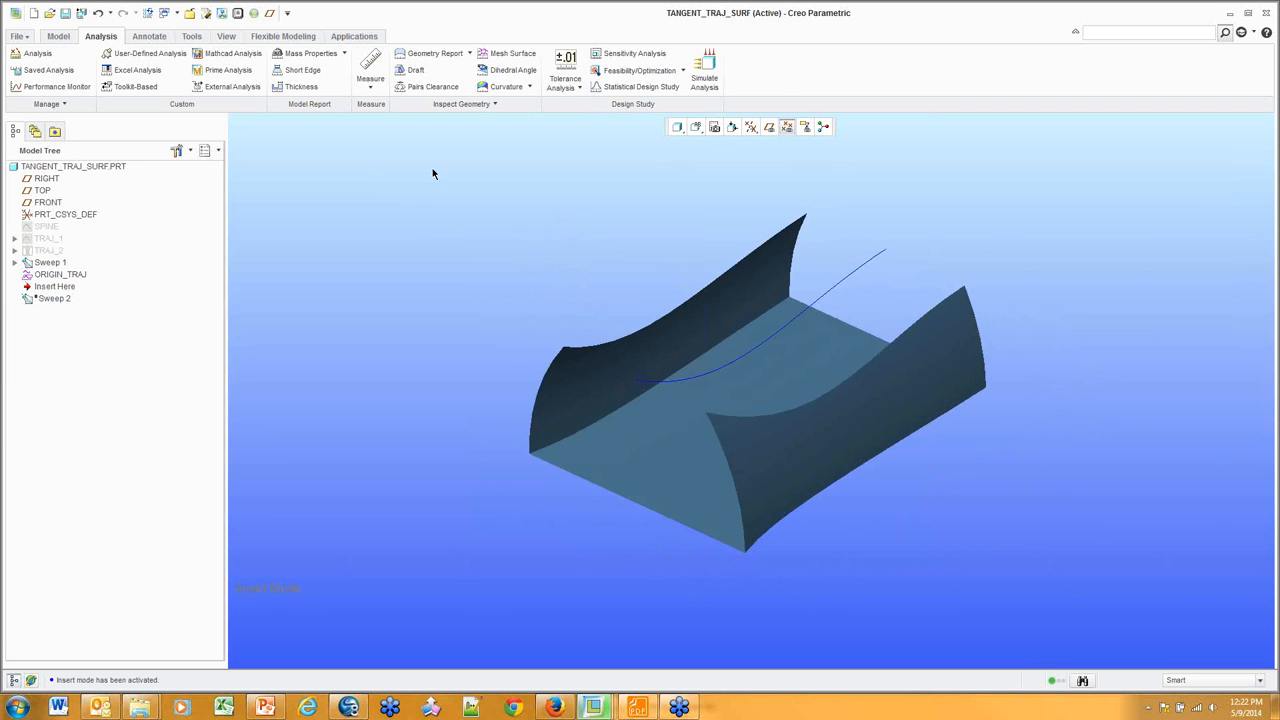
Try to set up a surface sweep along the origin trajectory with the two upper side edges as additional chains, and cancel it
{"action": "left_click", "coordinate": [62, 38]}
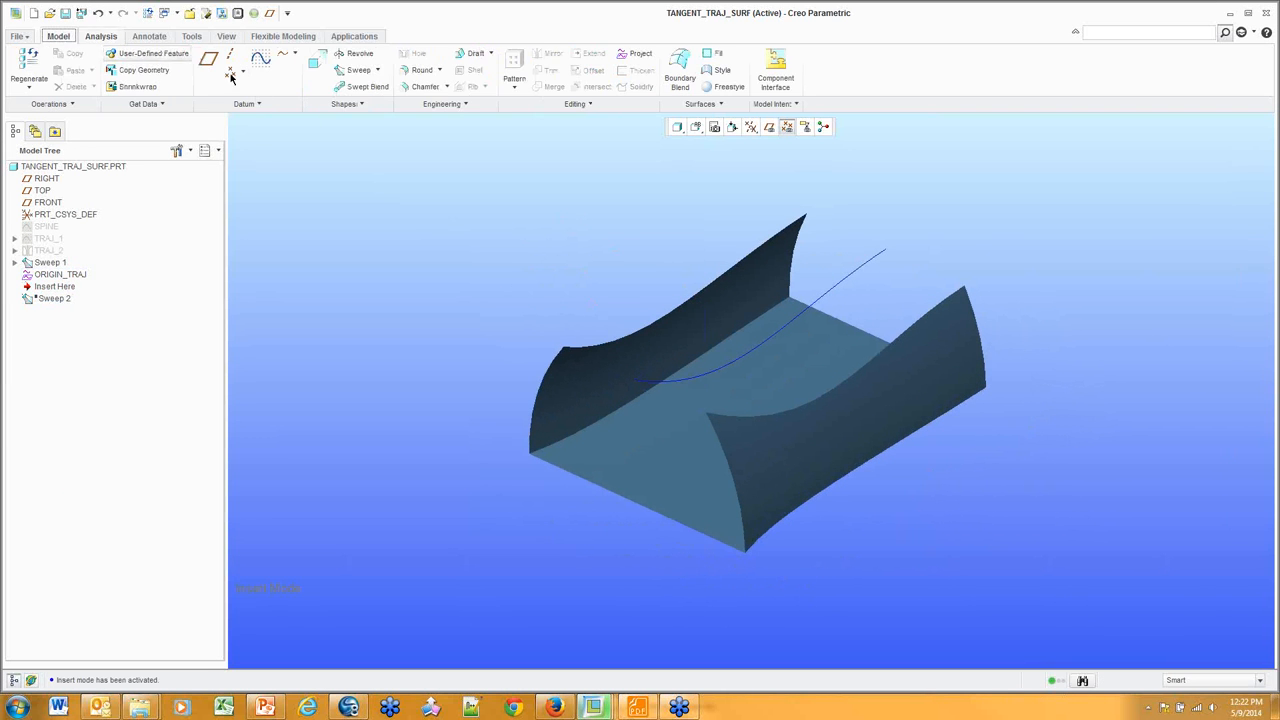
{"action": "left_click", "coordinate": [358, 71]}
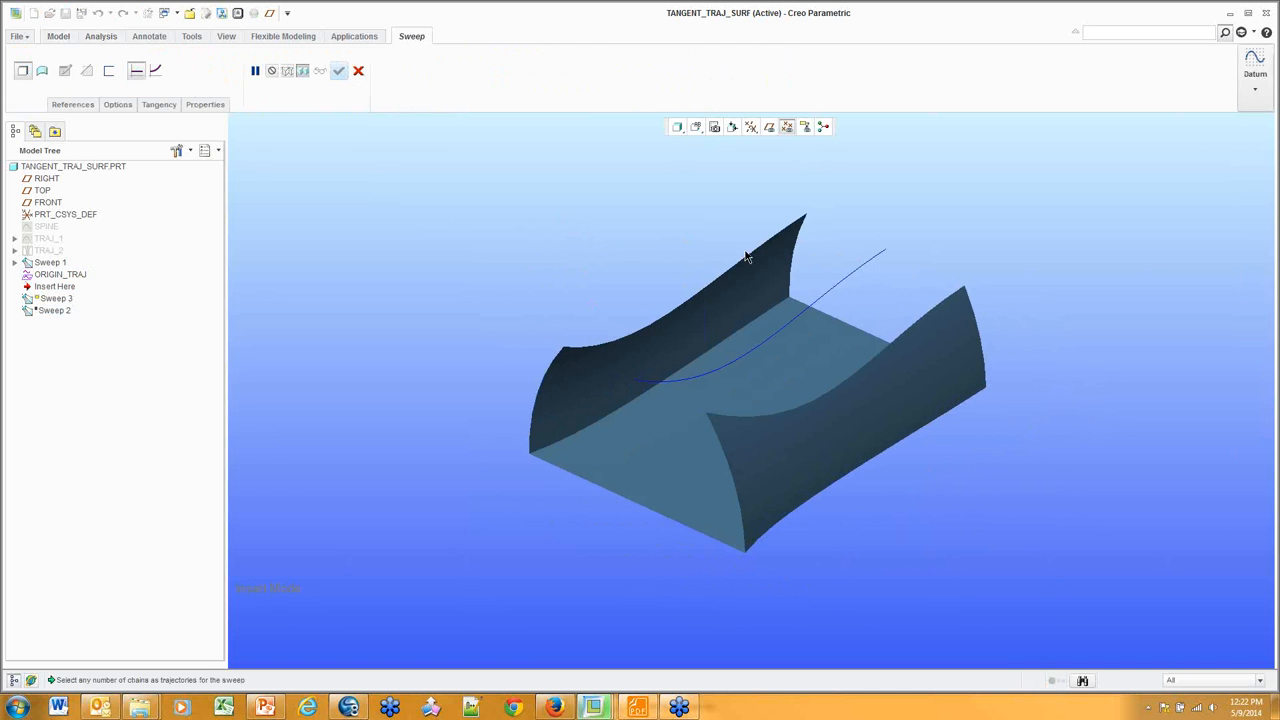
{"action": "left_click", "coordinate": [849, 280]}
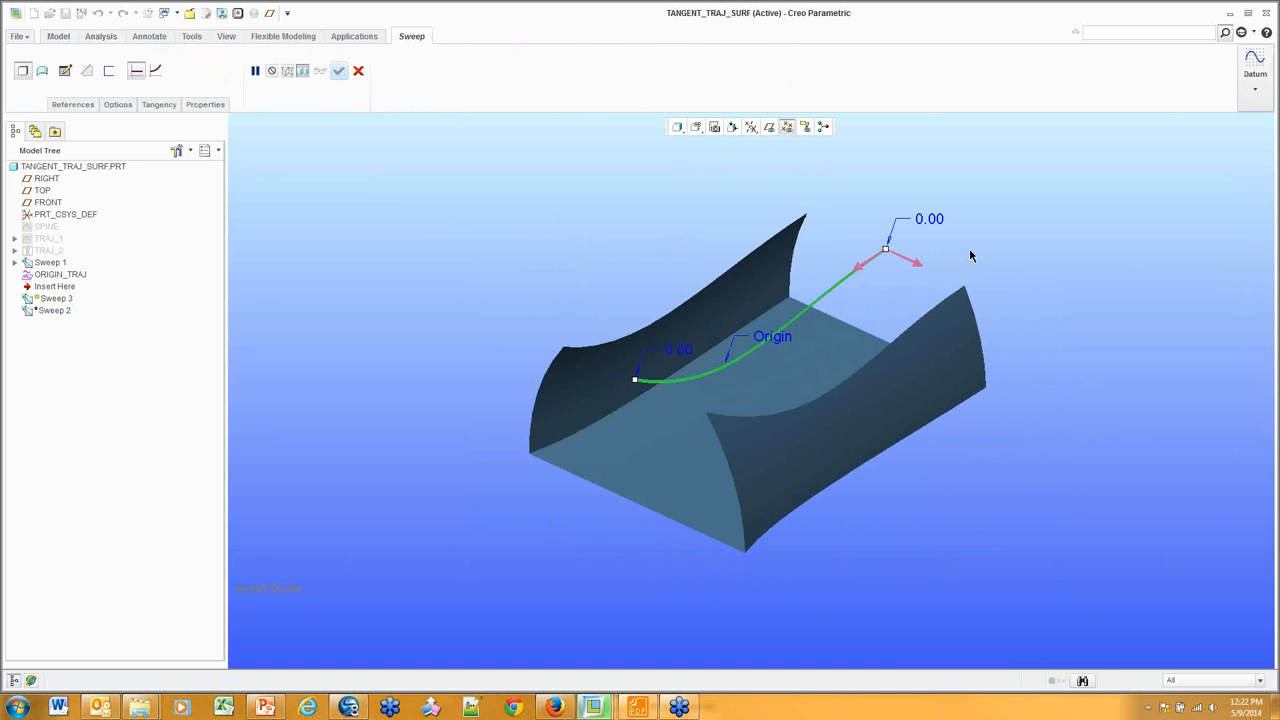
{"action": "left_click", "coordinate": [42, 71]}
{"action": "left_click", "coordinate": [939, 307]}
{"action": "left_click", "coordinate": [771, 236], "text": "ctrl"}
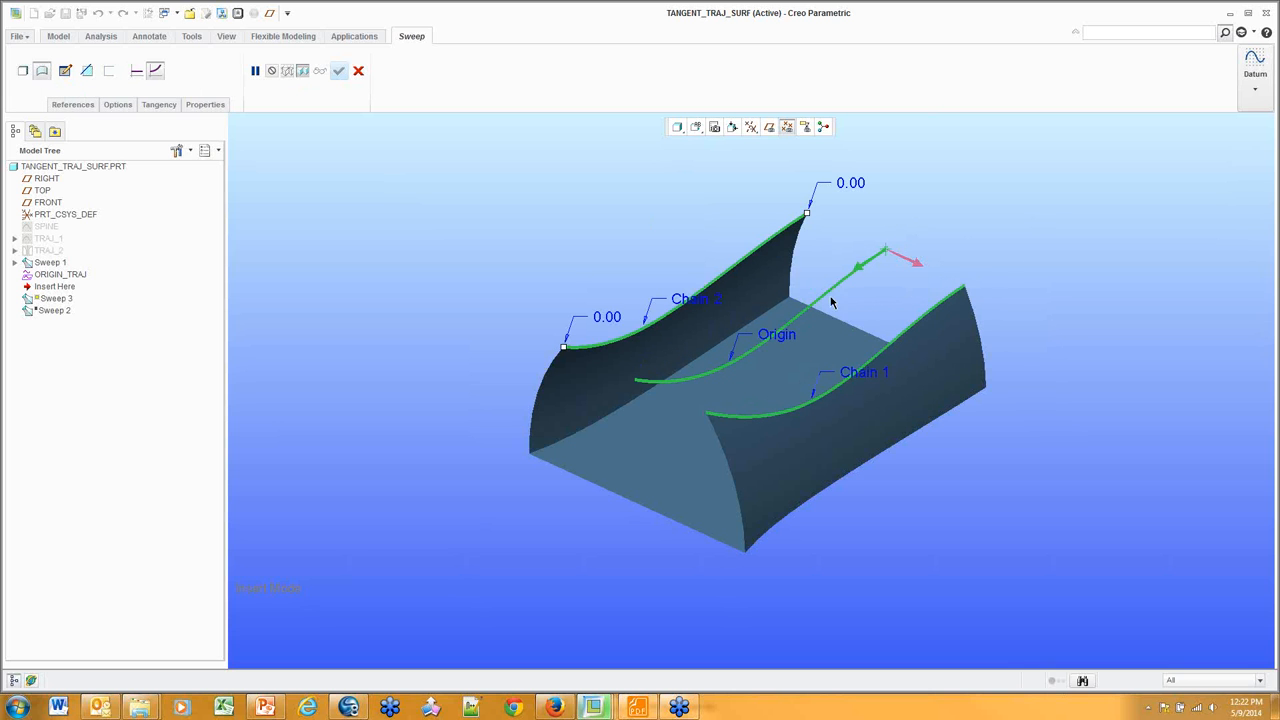
{"action": "left_click", "coordinate": [73, 104]}
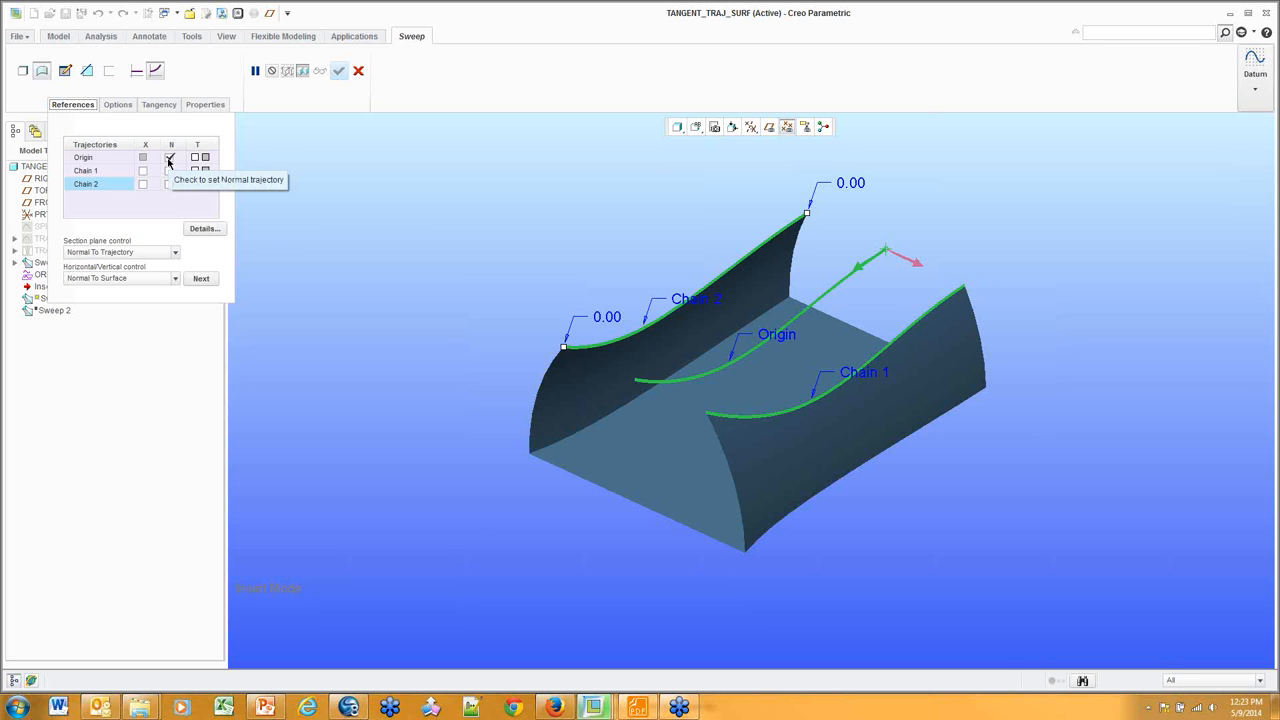
{"action": "middle_click_drag", "start_coordinate": [634, 237], "coordinate": [638, 240]}
{"action": "scroll", "coordinate": [719, 234], "scroll_direction": "down", "scroll_amount": 2}
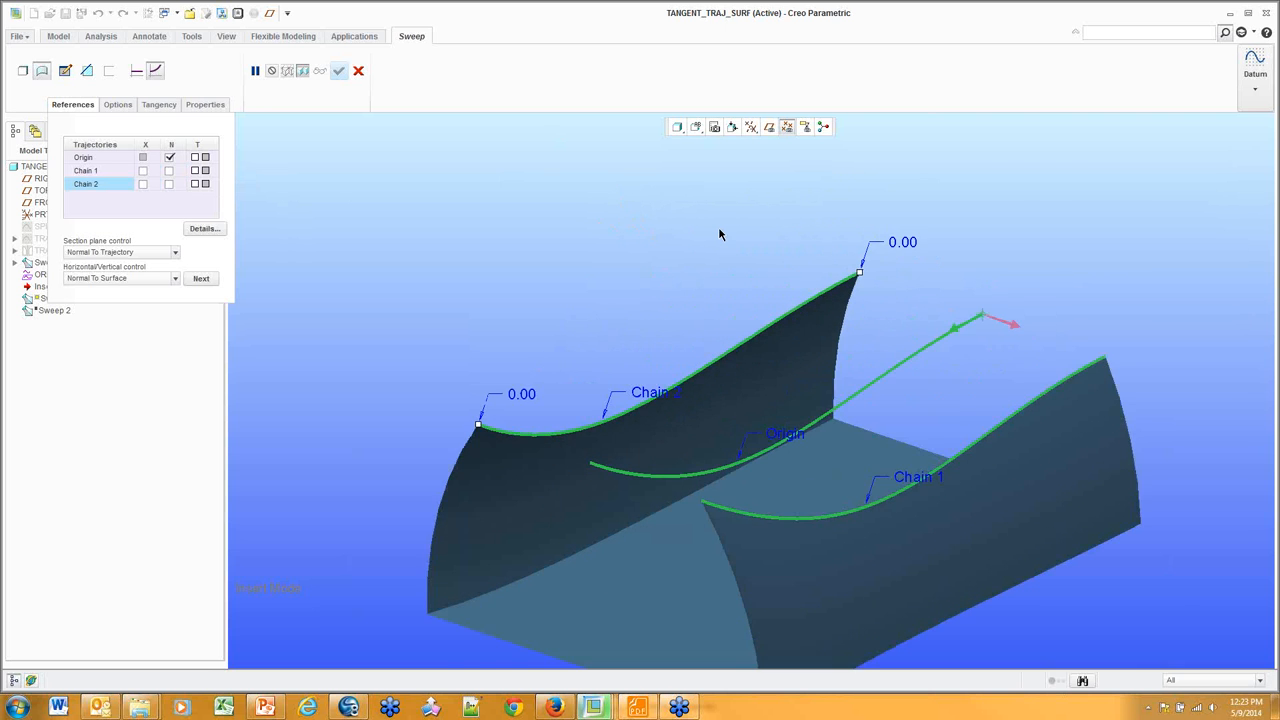
{"action": "scroll", "coordinate": [723, 232], "scroll_direction": "up", "scroll_amount": 1}
{"action": "middle_click_drag", "start_coordinate": [777, 240], "coordinate": [765, 207], "text": "shift"}
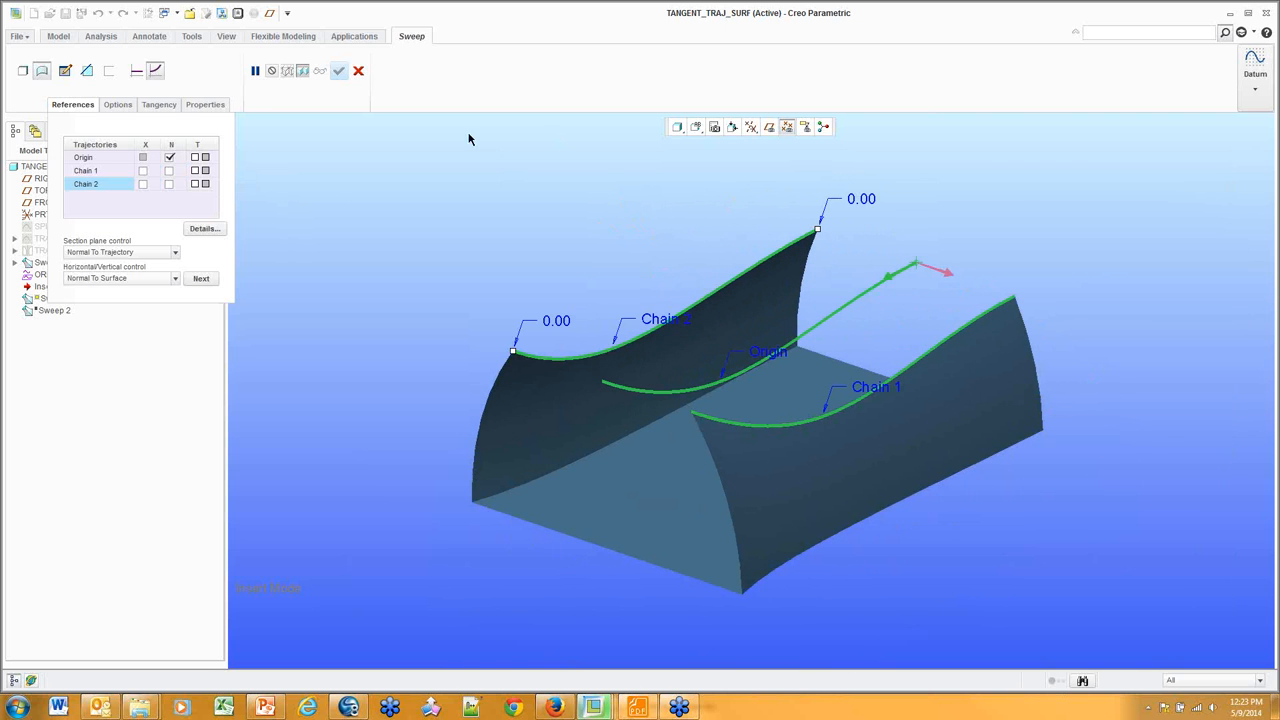
{"action": "left_click", "coordinate": [358, 70]}
{"action": "left_click", "coordinate": [609, 366]}
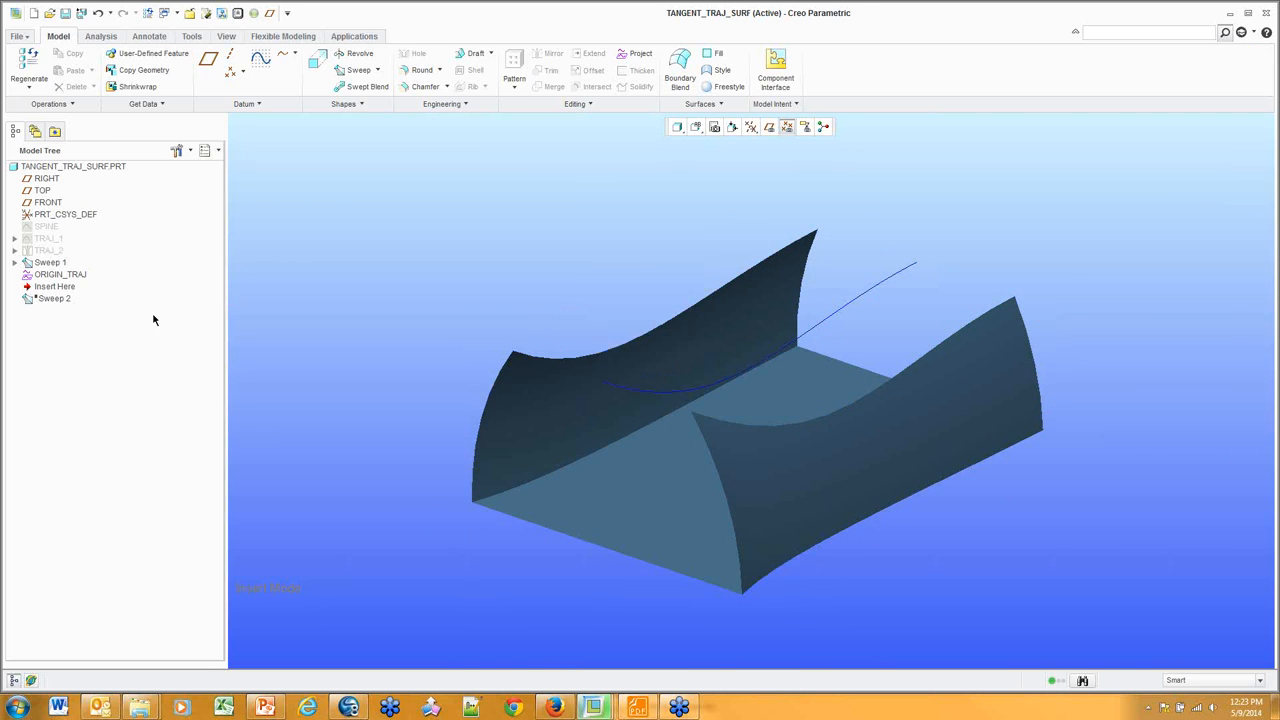
Restore Sweep 2 in the model and display the dimensions of its Section 1
{"action": "left_click_drag", "start_coordinate": [61, 289], "coordinate": [62, 308]}
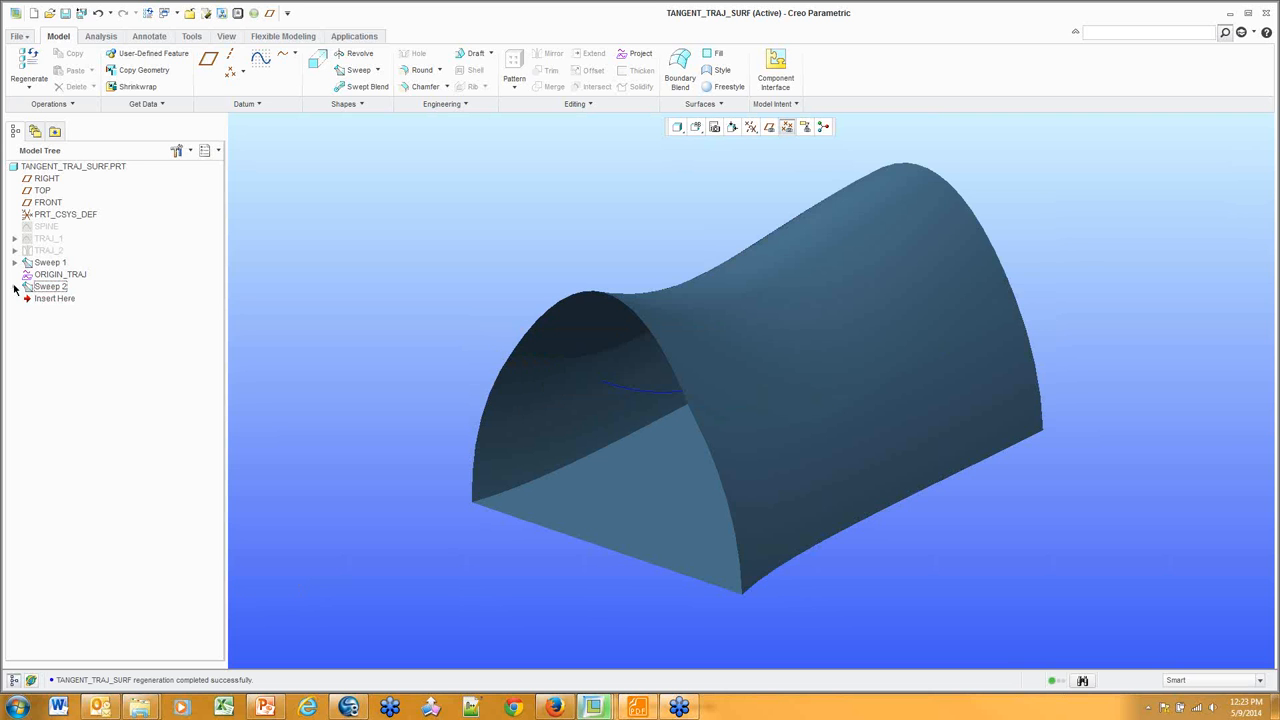
{"action": "left_click", "coordinate": [14, 287]}
{"action": "left_click", "coordinate": [62, 298]}
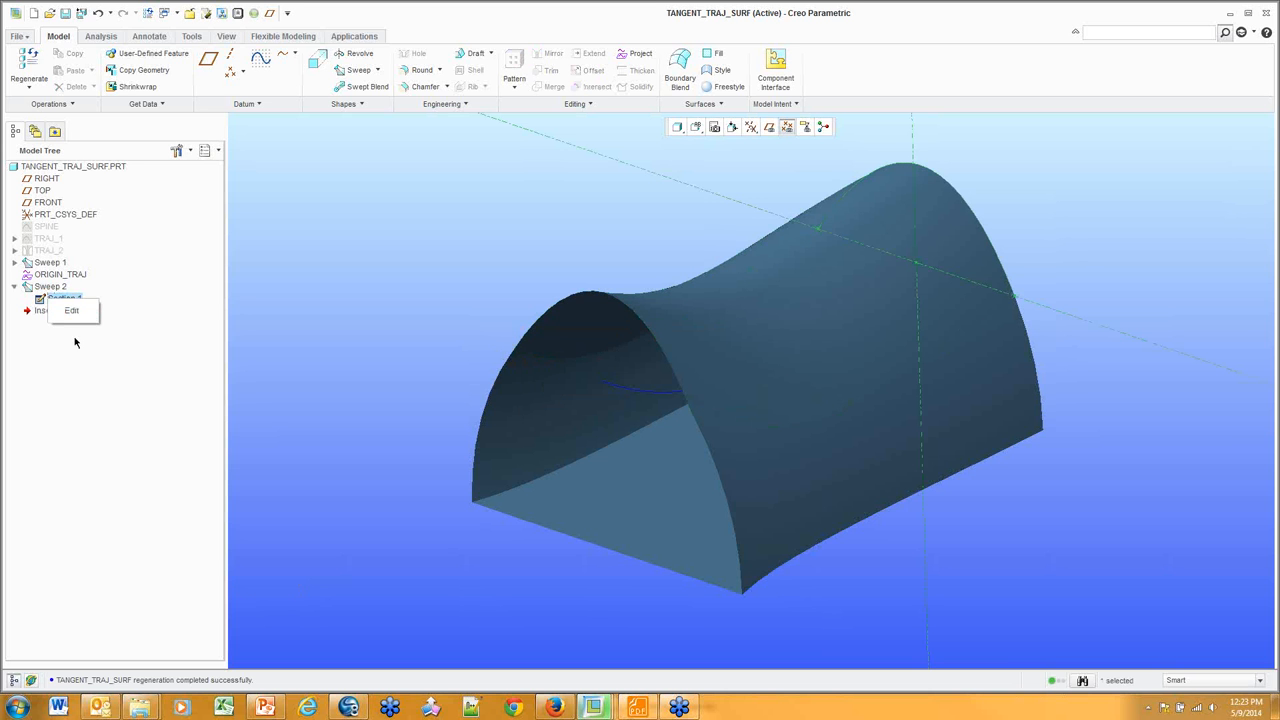
{"action": "left_click", "coordinate": [72, 310]}
Examine Section 1's rho and angle dimensions and its tangency to the Sweep 1 surface, and clear the dimension display
{"action": "scroll", "coordinate": [606, 216], "scroll_direction": "down", "scroll_amount": 4}
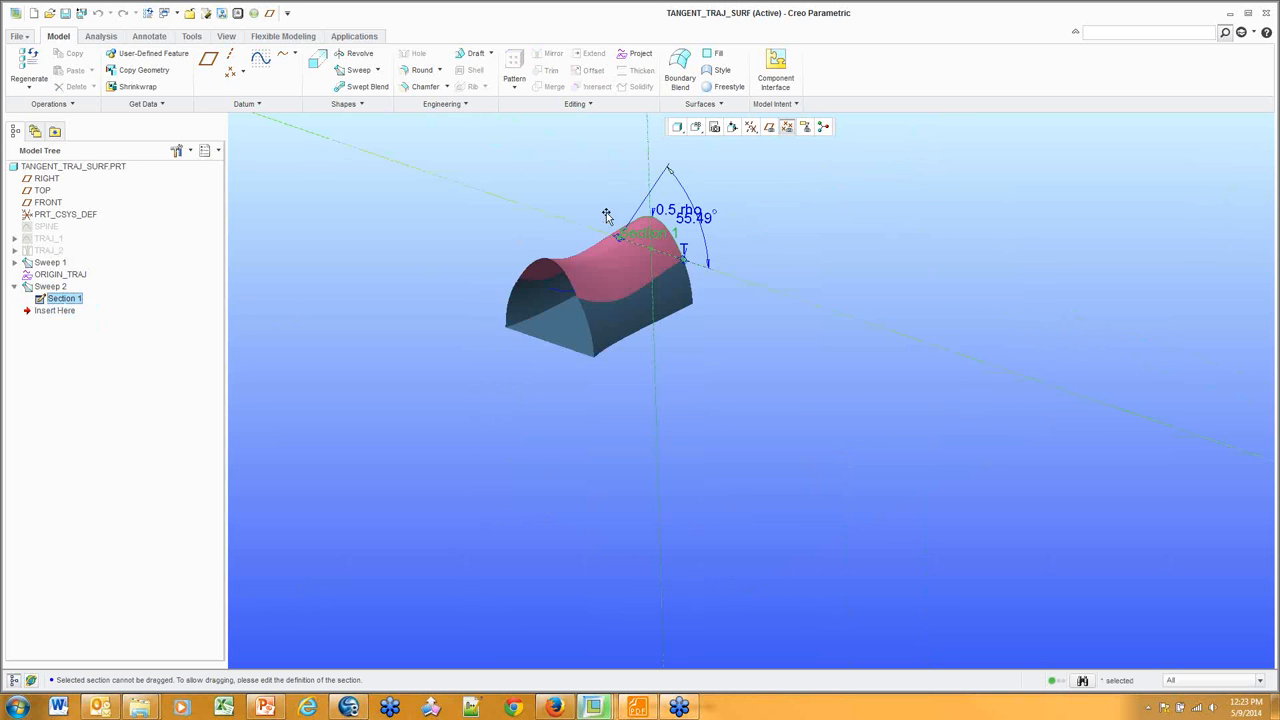
{"action": "scroll", "coordinate": [606, 216], "scroll_direction": "up", "scroll_amount": 4}
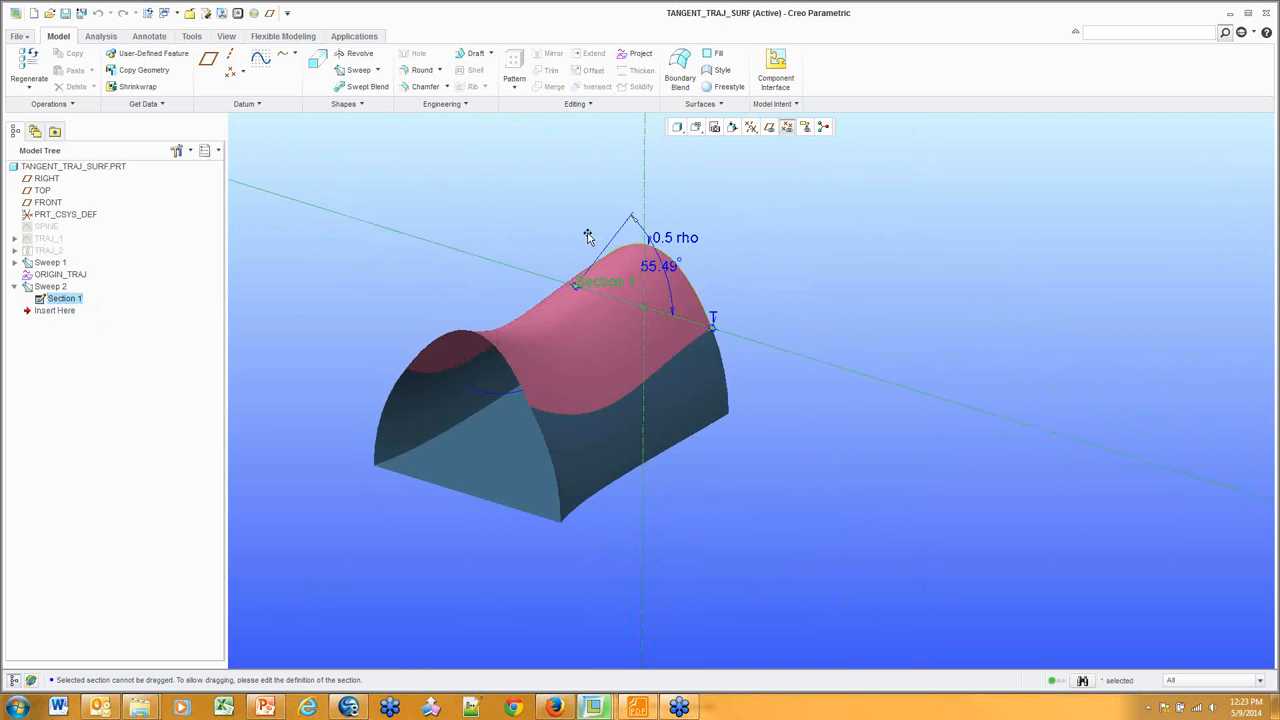
{"action": "scroll", "coordinate": [585, 236], "scroll_direction": "up", "scroll_amount": 3}
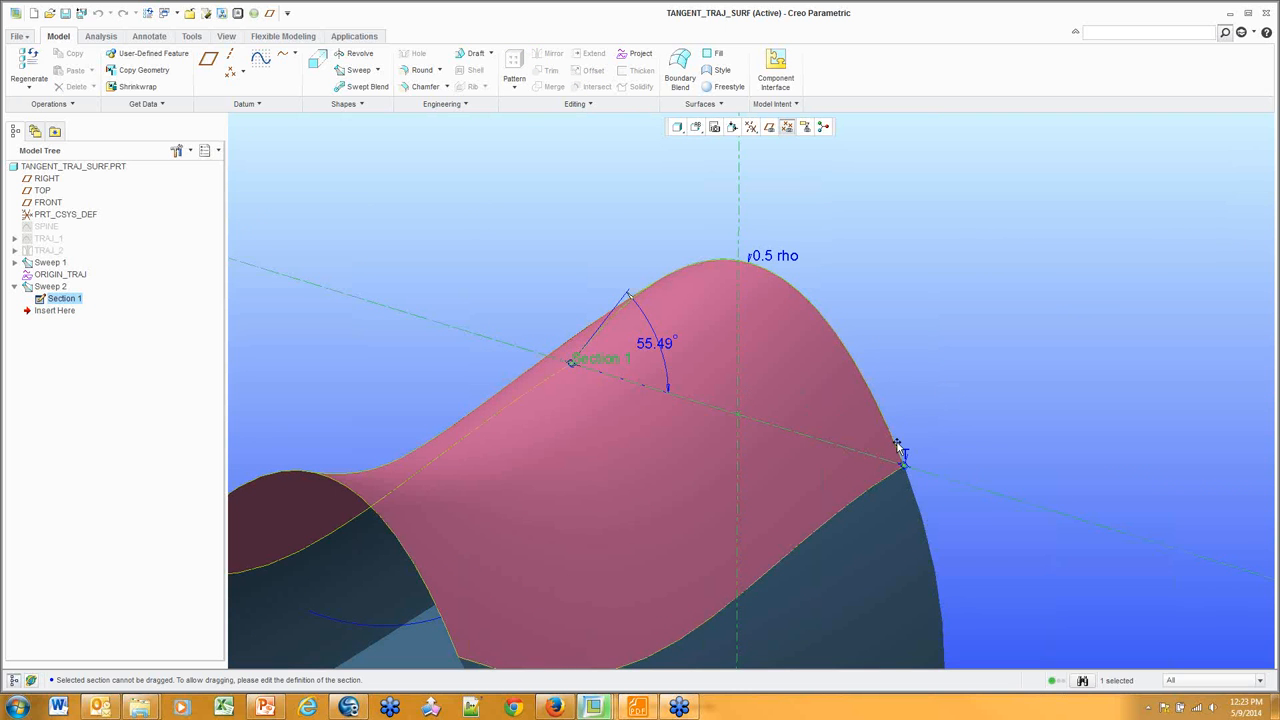
{"action": "scroll", "coordinate": [896, 451], "scroll_direction": "up", "scroll_amount": 5}
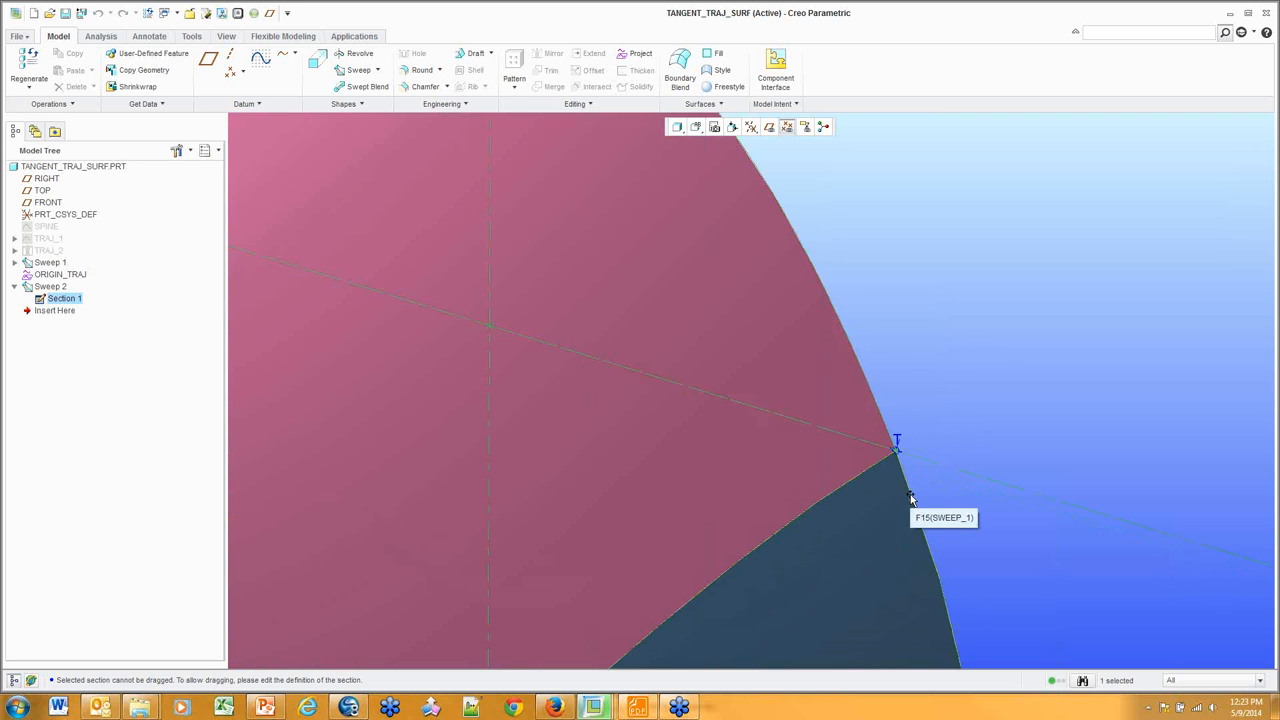
{"action": "scroll", "coordinate": [910, 498], "scroll_direction": "up", "scroll_amount": 4}
{"action": "scroll", "coordinate": [606, 297], "scroll_direction": "down", "scroll_amount": 3}
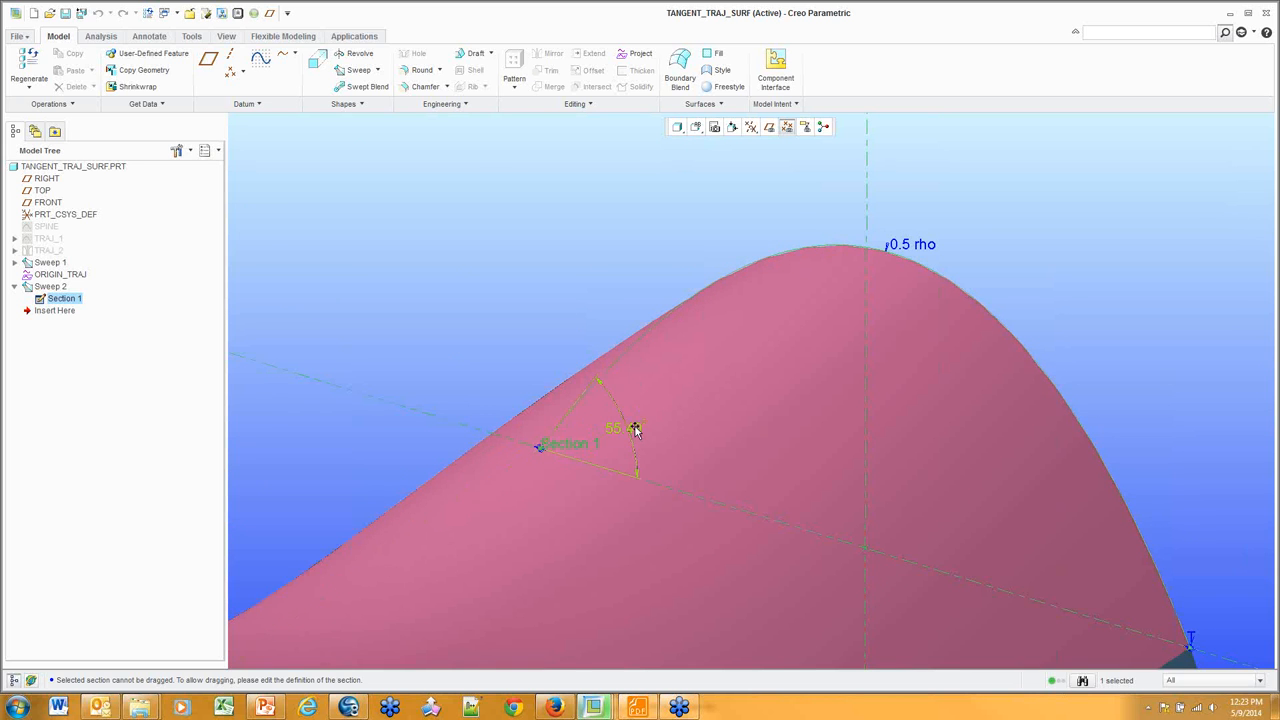
{"action": "double_click", "coordinate": [585, 242]}
{"action": "middle_click_drag", "start_coordinate": [448, 273], "coordinate": [5, 304]}
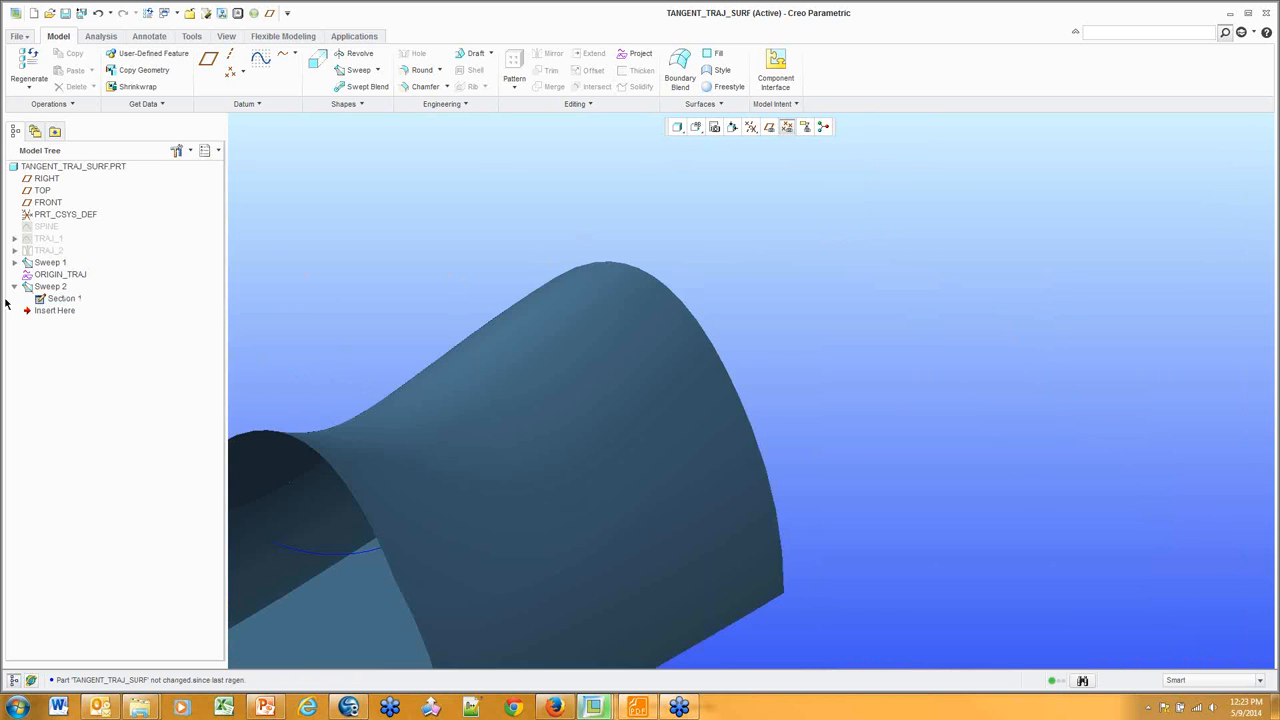
Roll the model back to before Sweep 2 and start a new sweep with the ORIGIN_TRAJ curve as its origin trajectory
{"action": "left_click", "coordinate": [15, 287]}
{"action": "left_click_drag", "start_coordinate": [40, 300], "coordinate": [40, 283]}
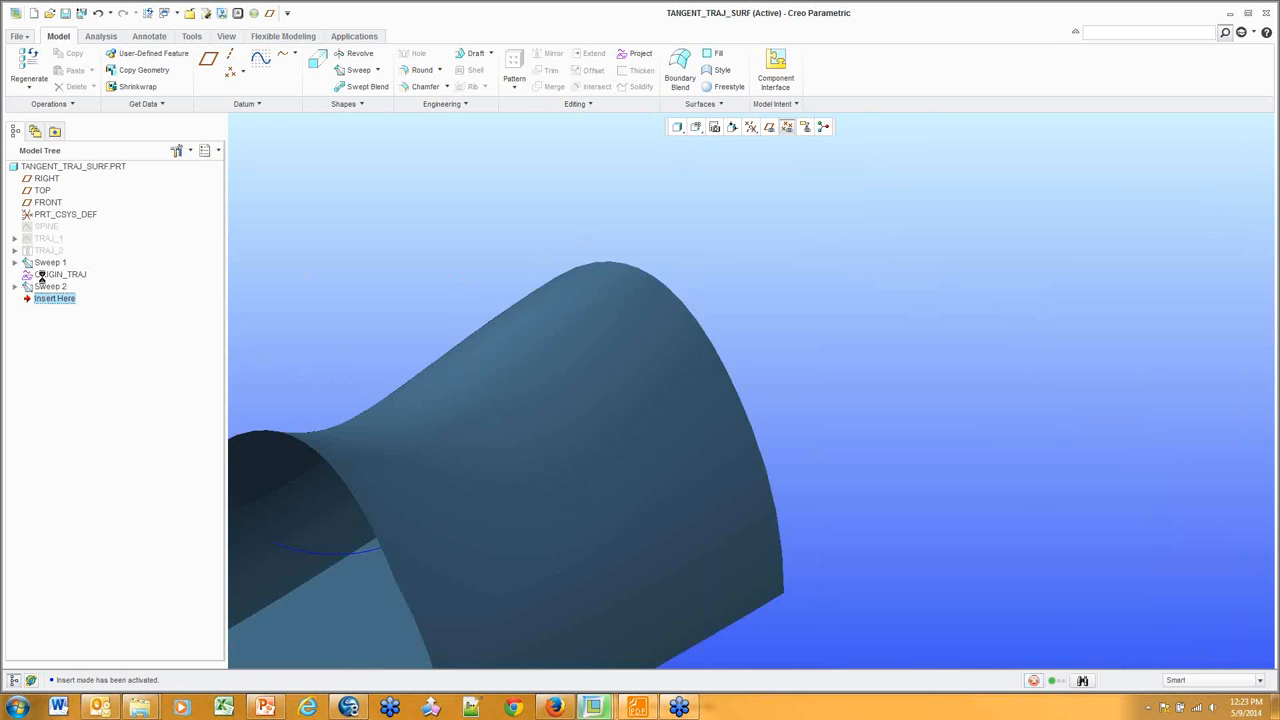
{"action": "left_click", "coordinate": [356, 70]}
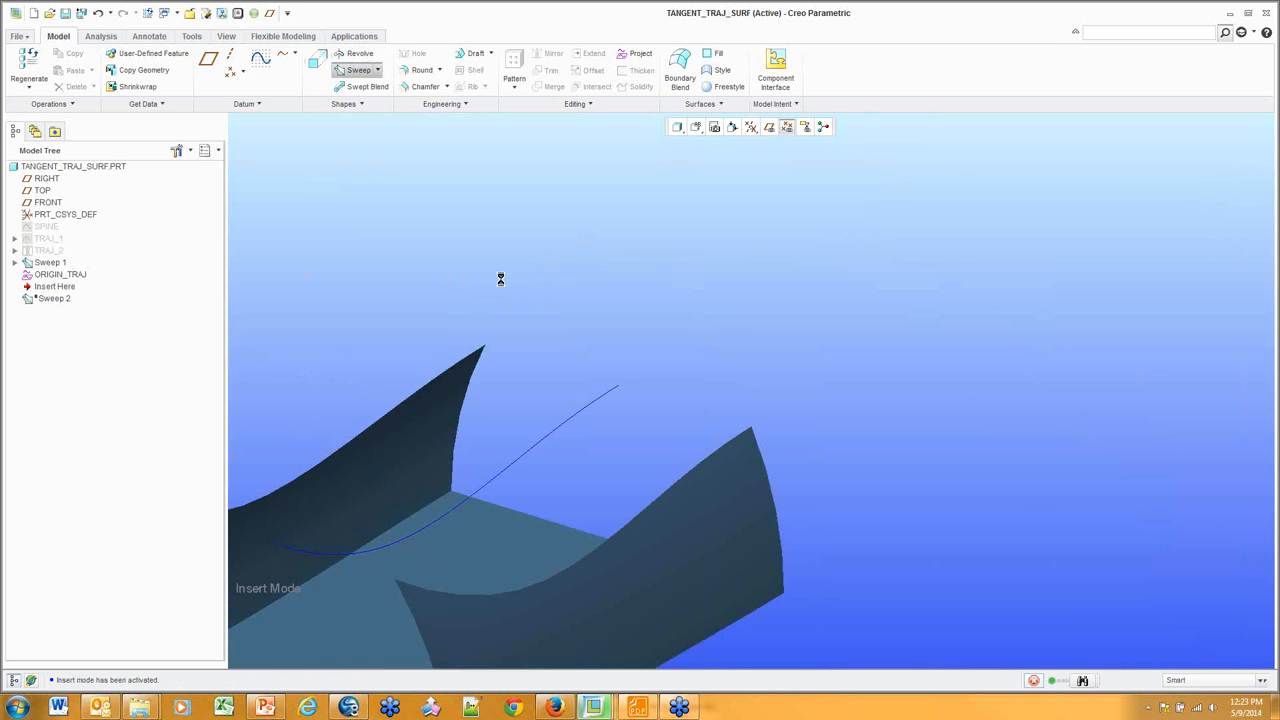
{"action": "left_click", "coordinate": [597, 420]}
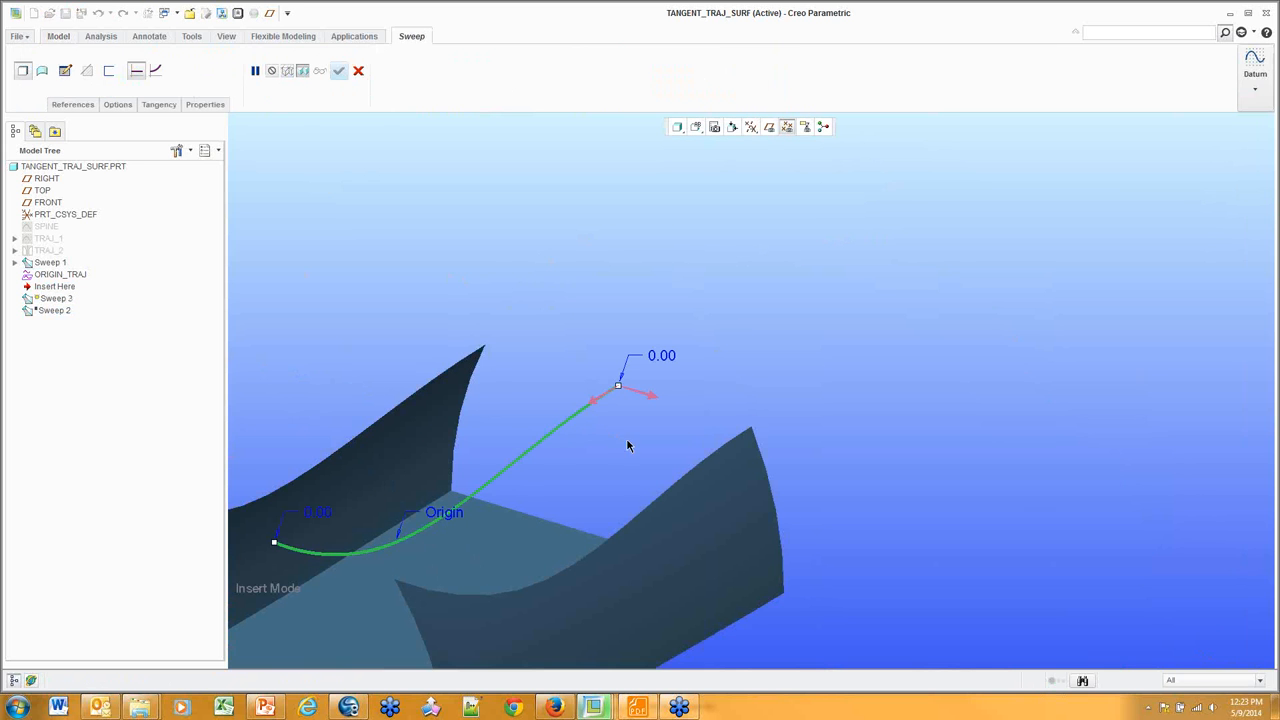
{"action": "left_click", "coordinate": [65, 70]}
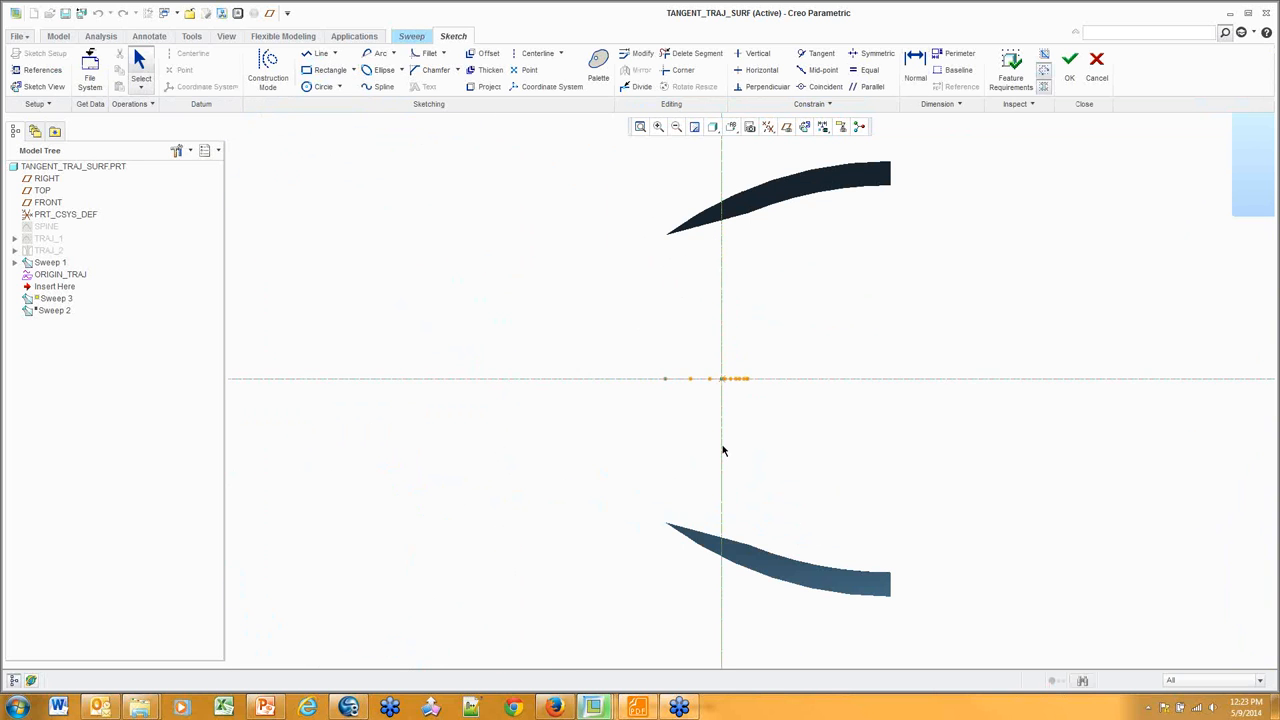
{"action": "left_click", "coordinate": [1096, 66]}
{"action": "left_click", "coordinate": [607, 370]}
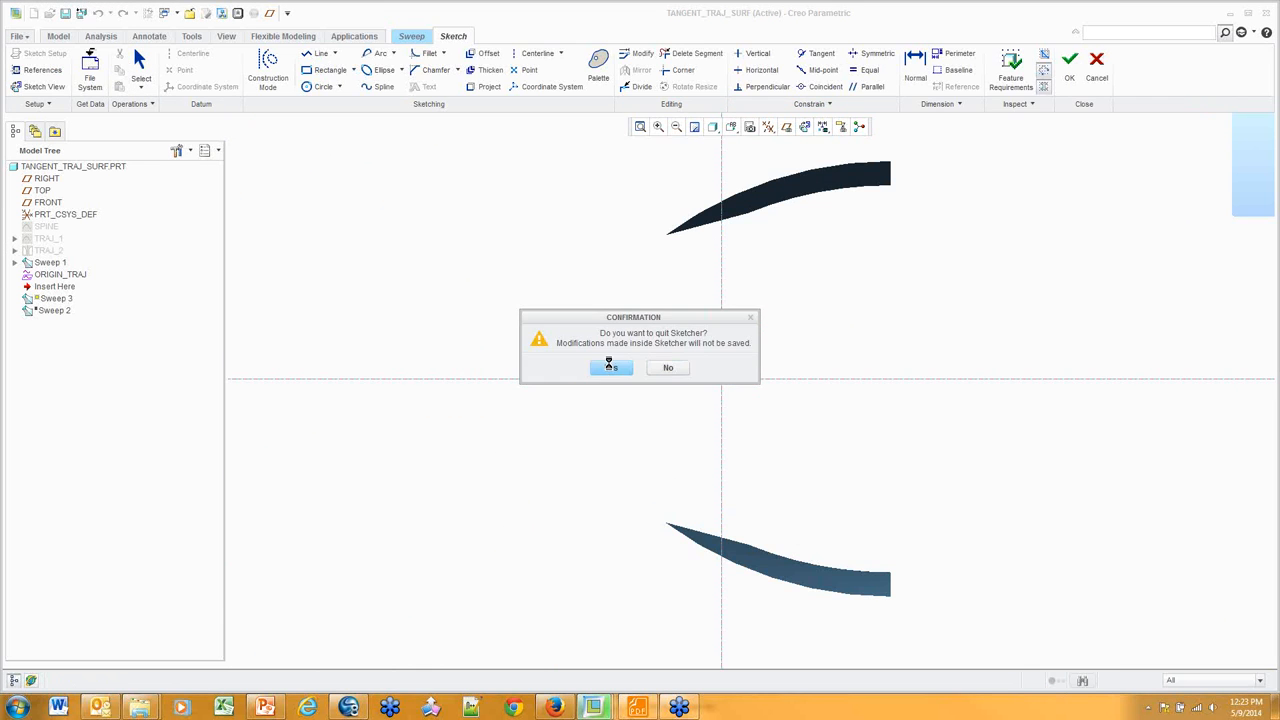
Make the sweep a surface and add the upper edges of the two side surfaces as Chain 1 and Chain 2
{"action": "middle_click_drag", "start_coordinate": [540, 495], "coordinate": [510, 450]}
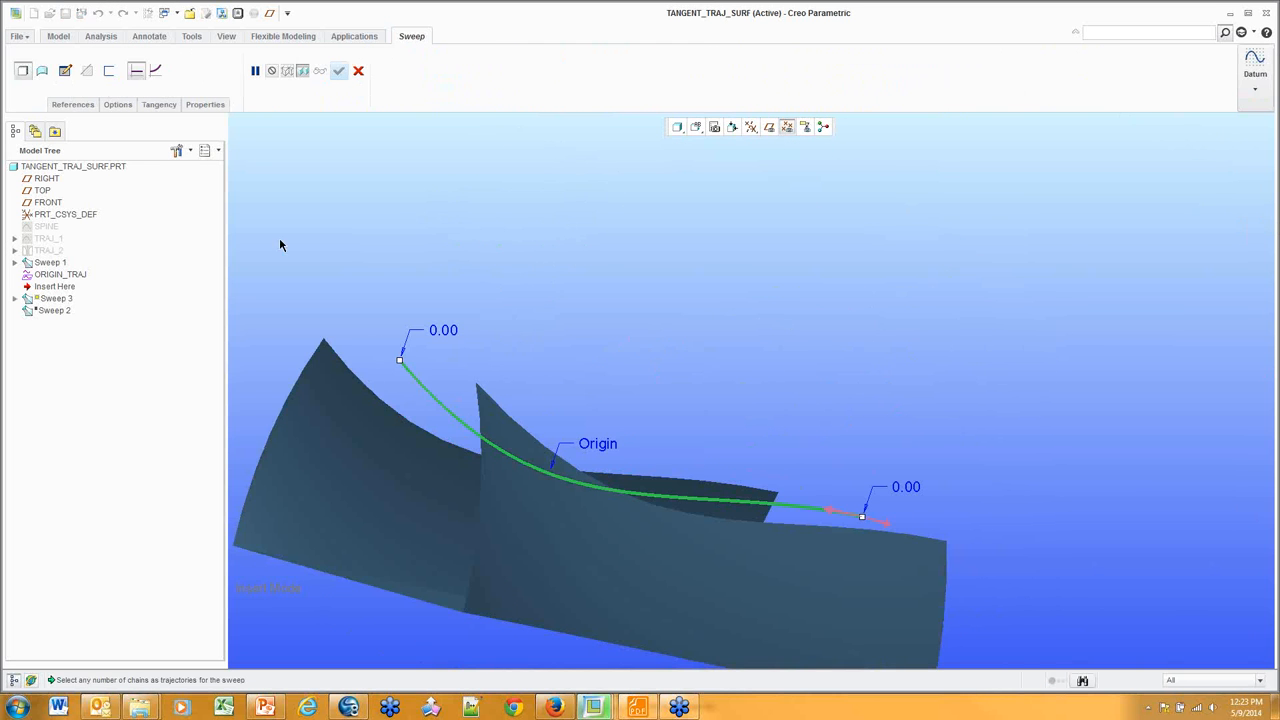
{"action": "left_click", "coordinate": [80, 104]}
{"action": "middle_click_drag", "start_coordinate": [669, 257], "coordinate": [869, 343]}
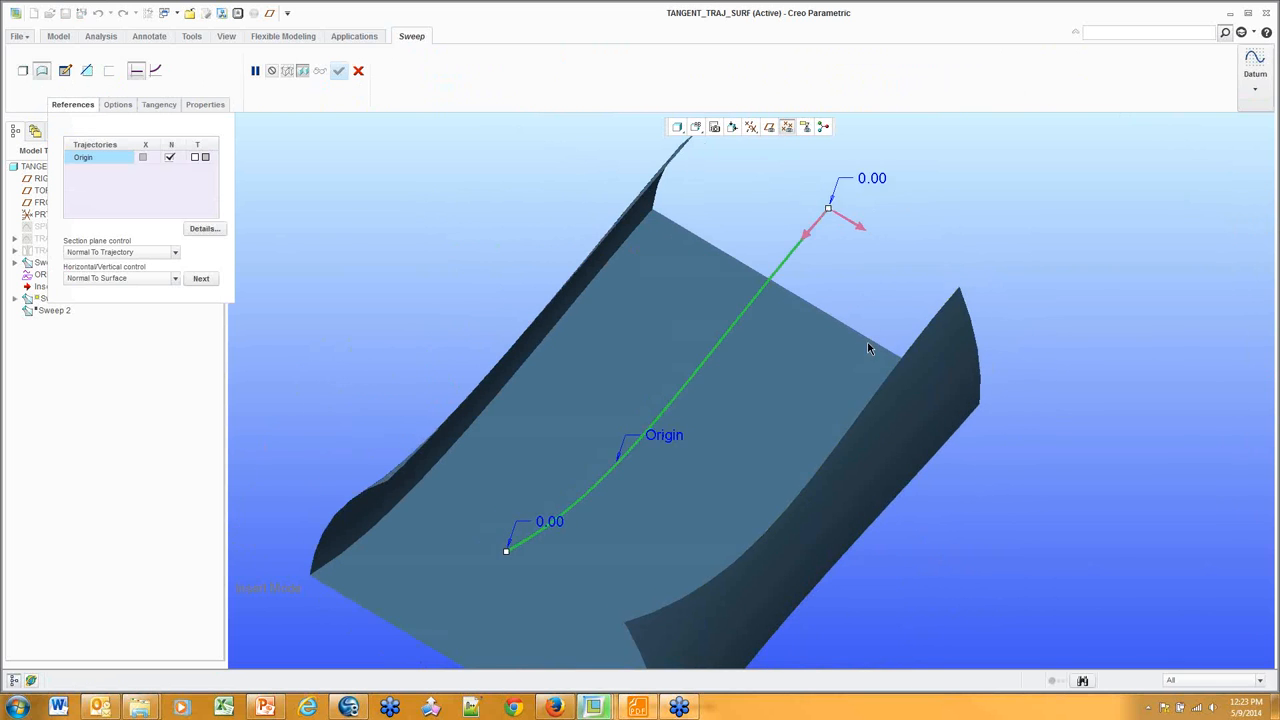
{"action": "left_click", "coordinate": [869, 343], "text": "ctrl"}
{"action": "middle_click_drag", "start_coordinate": [656, 183], "coordinate": [711, 263]}
{"action": "left_click", "coordinate": [713, 278], "text": "ctrl"}
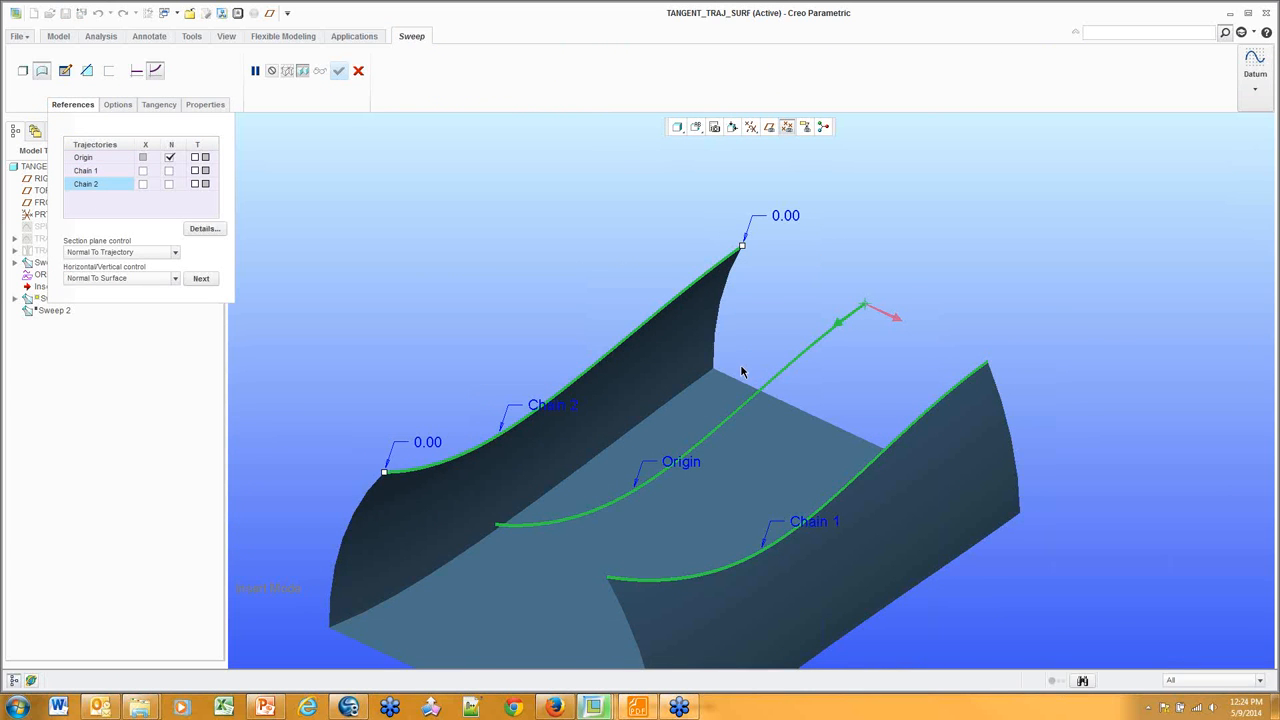
Make Chain 1 and Chain 2 tangent trajectories to their adjoining side surfaces, and review the tangency references
{"action": "left_click", "coordinate": [195, 172]}
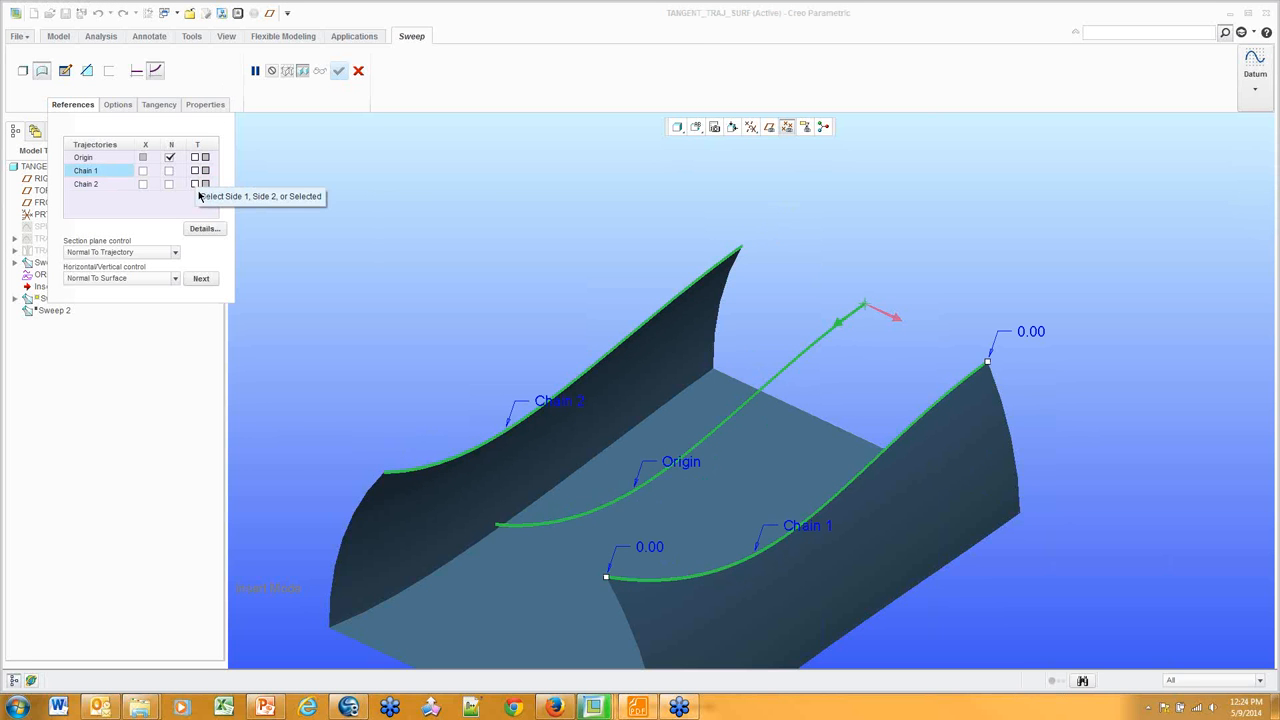
{"action": "left_click", "coordinate": [195, 184]}
{"action": "left_click", "coordinate": [195, 171]}
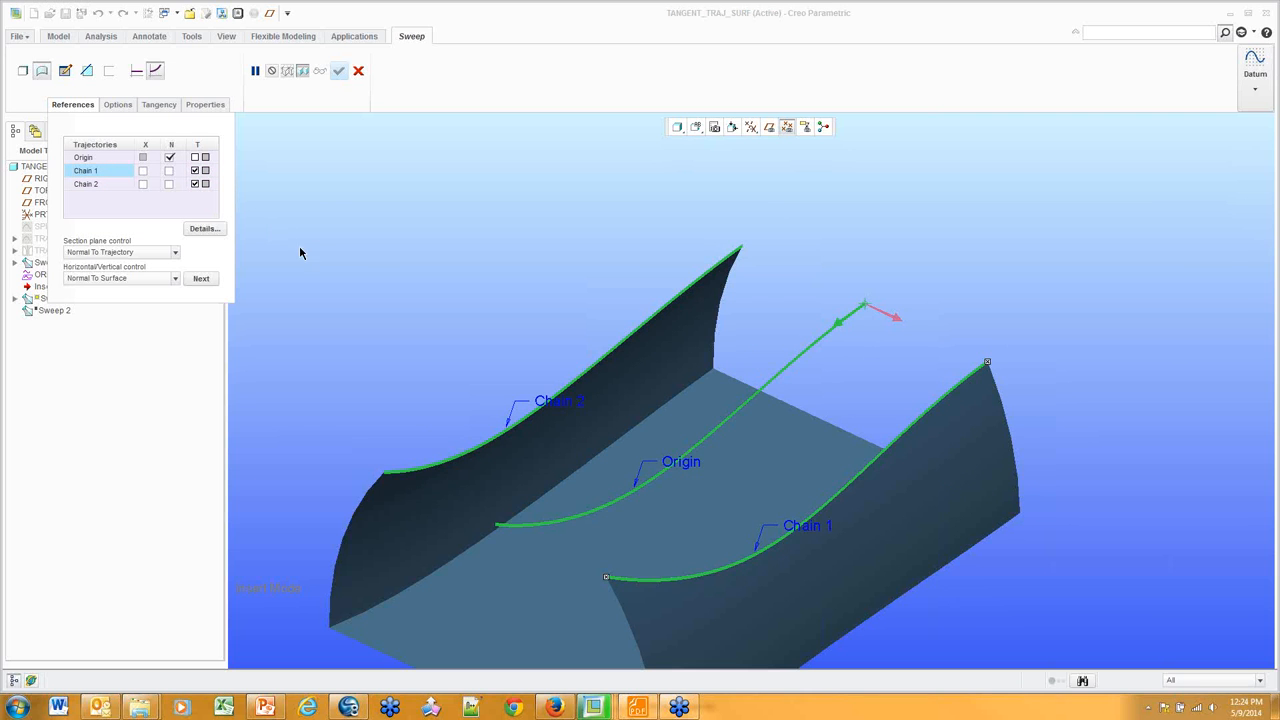
{"action": "middle_click_drag", "start_coordinate": [299, 253], "coordinate": [360, 242]}
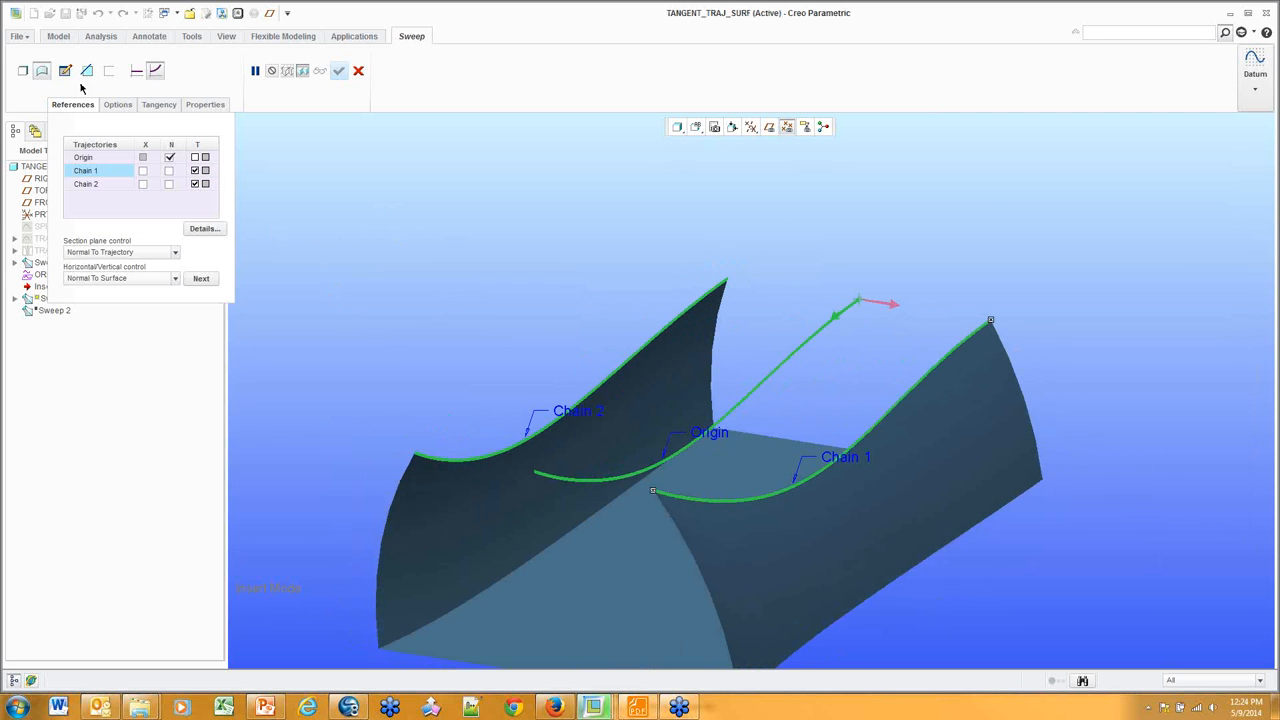
{"action": "left_click", "coordinate": [158, 106]}
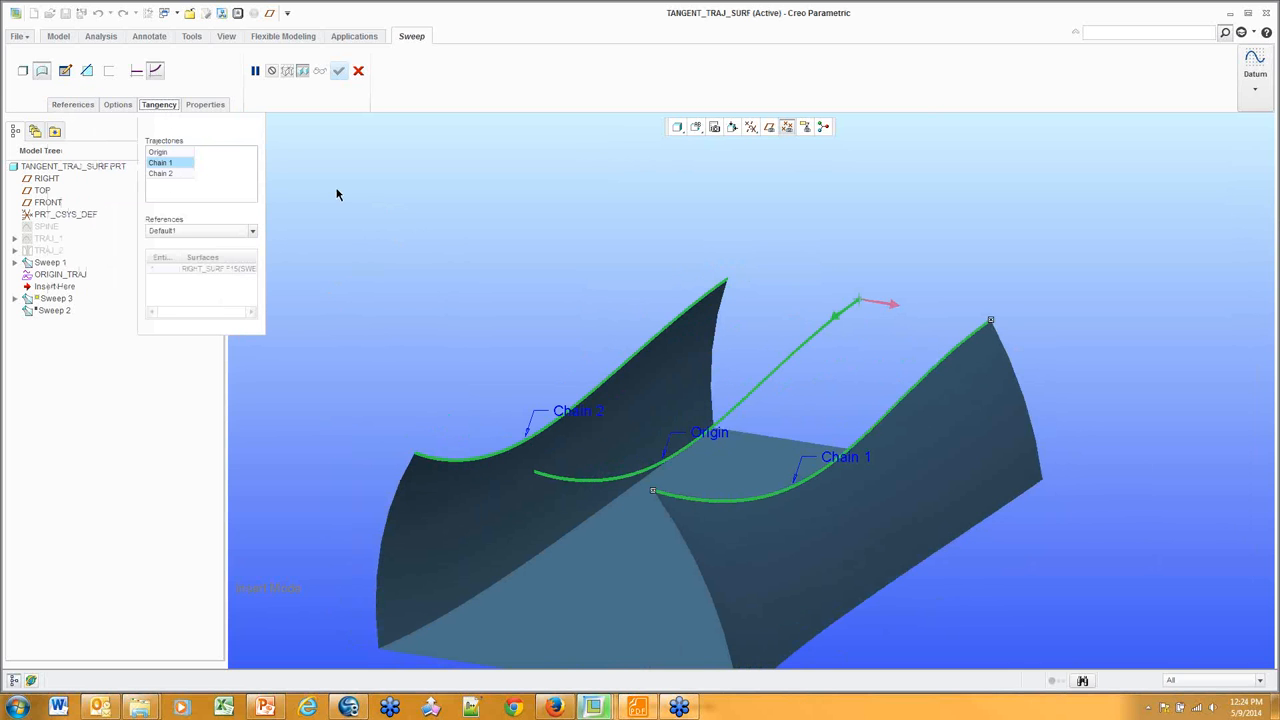
{"action": "left_click", "coordinate": [69, 106]}
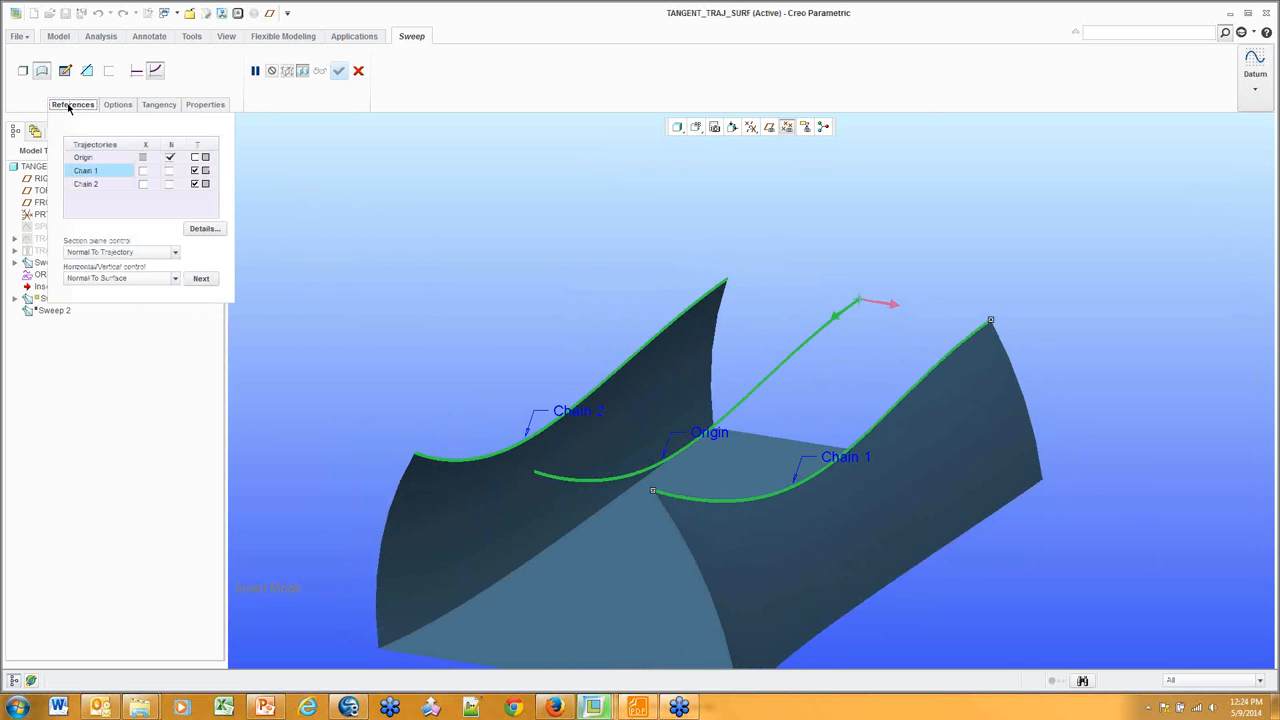
{"action": "middle_click_drag", "start_coordinate": [508, 259], "coordinate": [460, 285]}
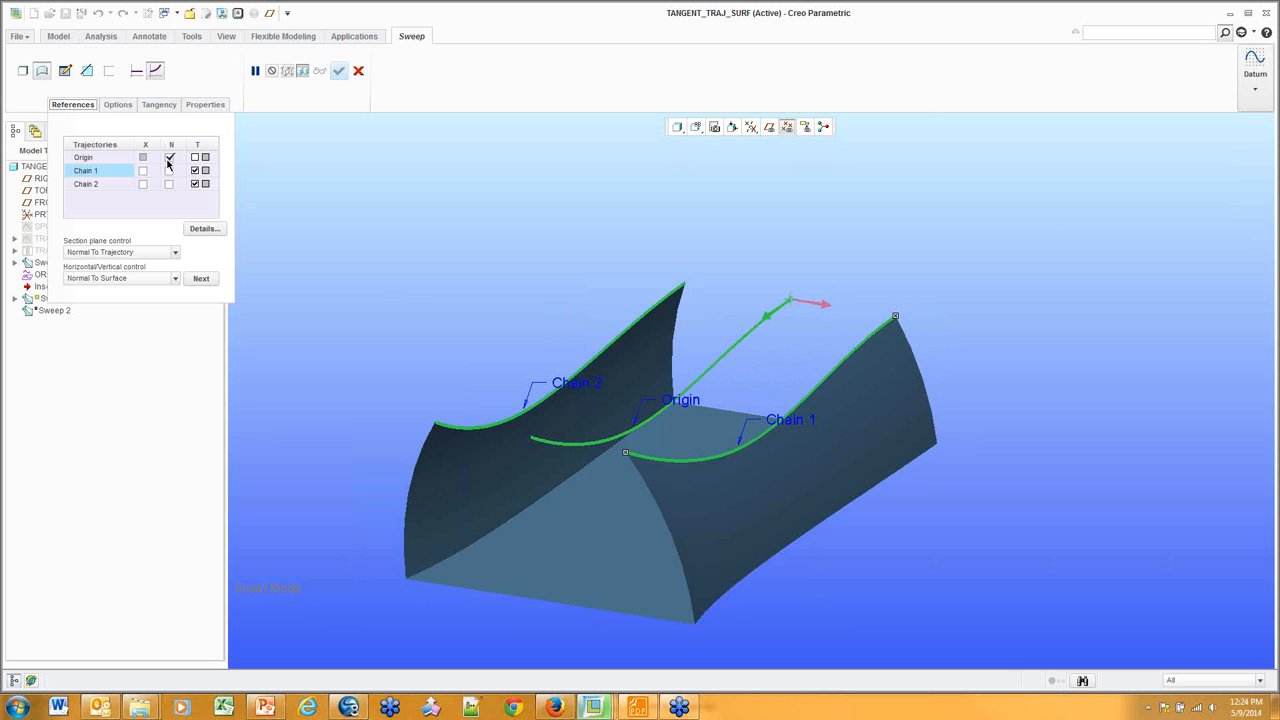
Set the sweep's section plane control to Constant Normal Direction, using the FRONT datum plane as the direction reference
{"action": "mouse_move", "coordinate": [398, 245]}
{"action": "middle_mouse_down"}
{"action": "mouse_move", "coordinate": [363, 211]}
{"action": "mouse_move", "coordinate": [360, 363]}
{"action": "mouse_move", "coordinate": [381, 366]}
{"action": "mouse_move", "coordinate": [363, 420]}
{"action": "middle_mouse_up"}
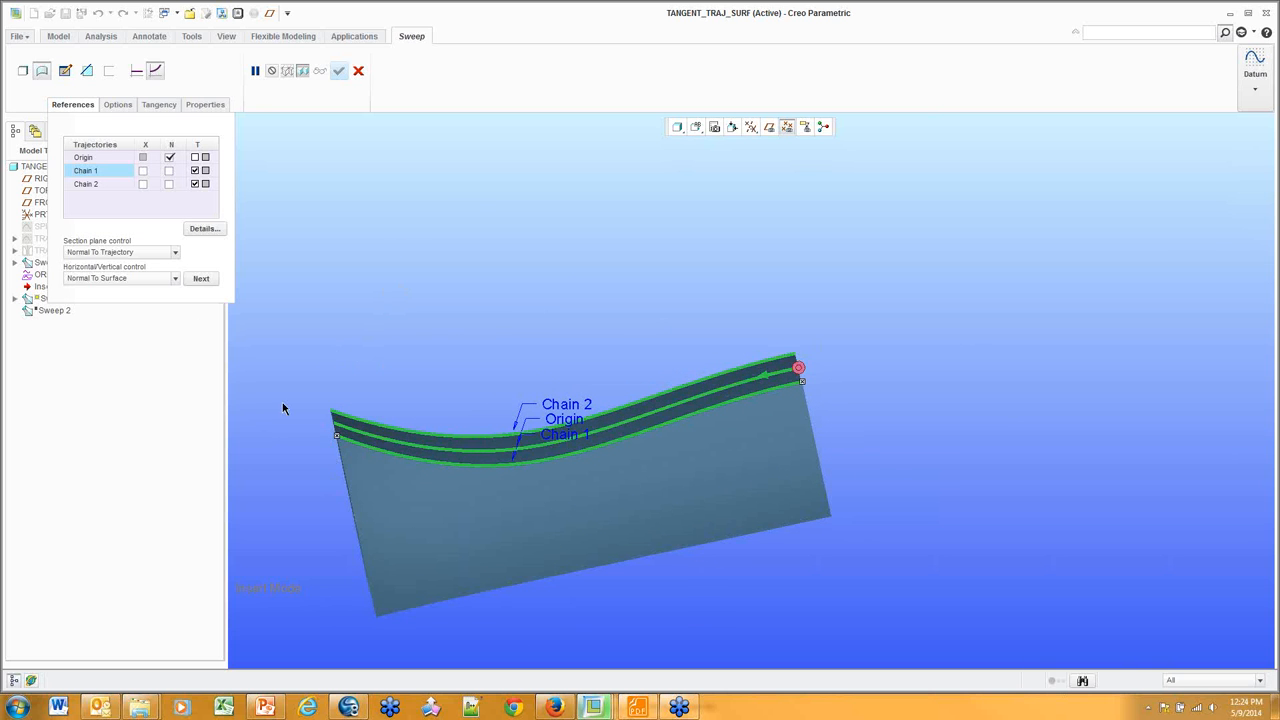
{"action": "left_click", "coordinate": [142, 251]}
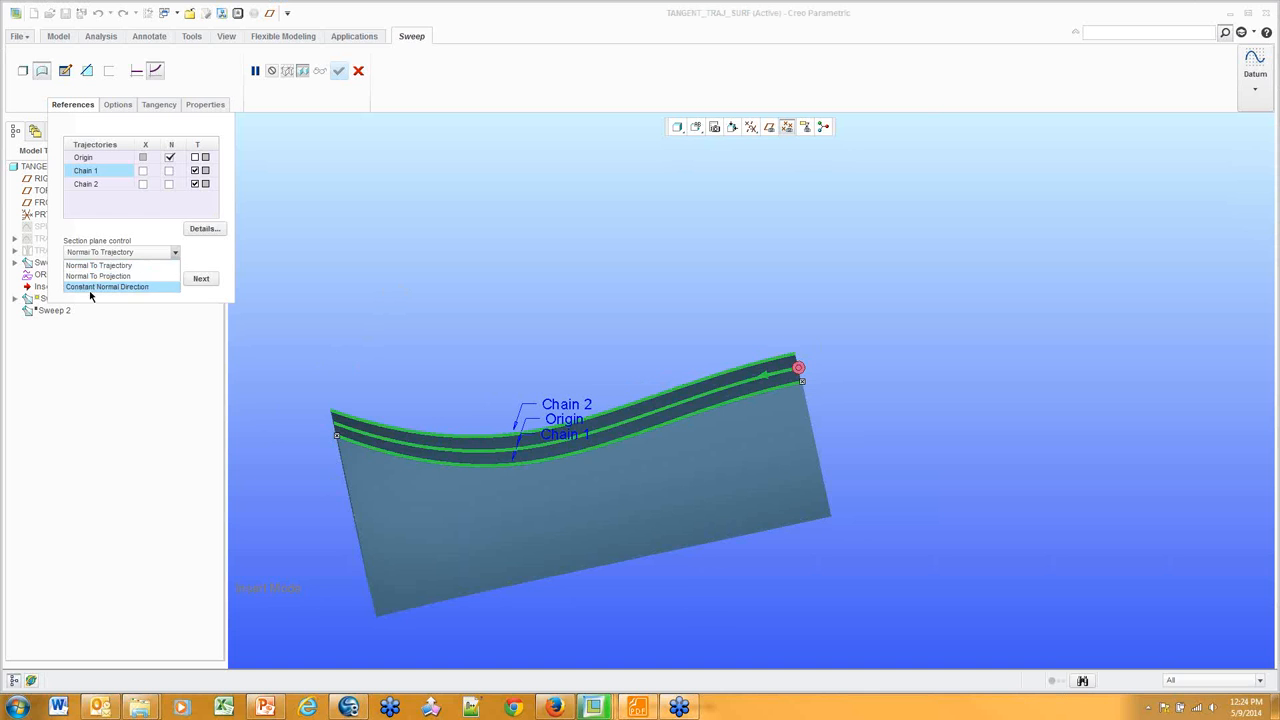
{"action": "left_click", "coordinate": [95, 287]}
{"action": "scroll", "coordinate": [597, 354], "scroll_direction": "down", "scroll_amount": 5}
{"action": "middle_click_drag", "start_coordinate": [597, 354], "coordinate": [673, 354]}
{"action": "left_click", "coordinate": [769, 127]}
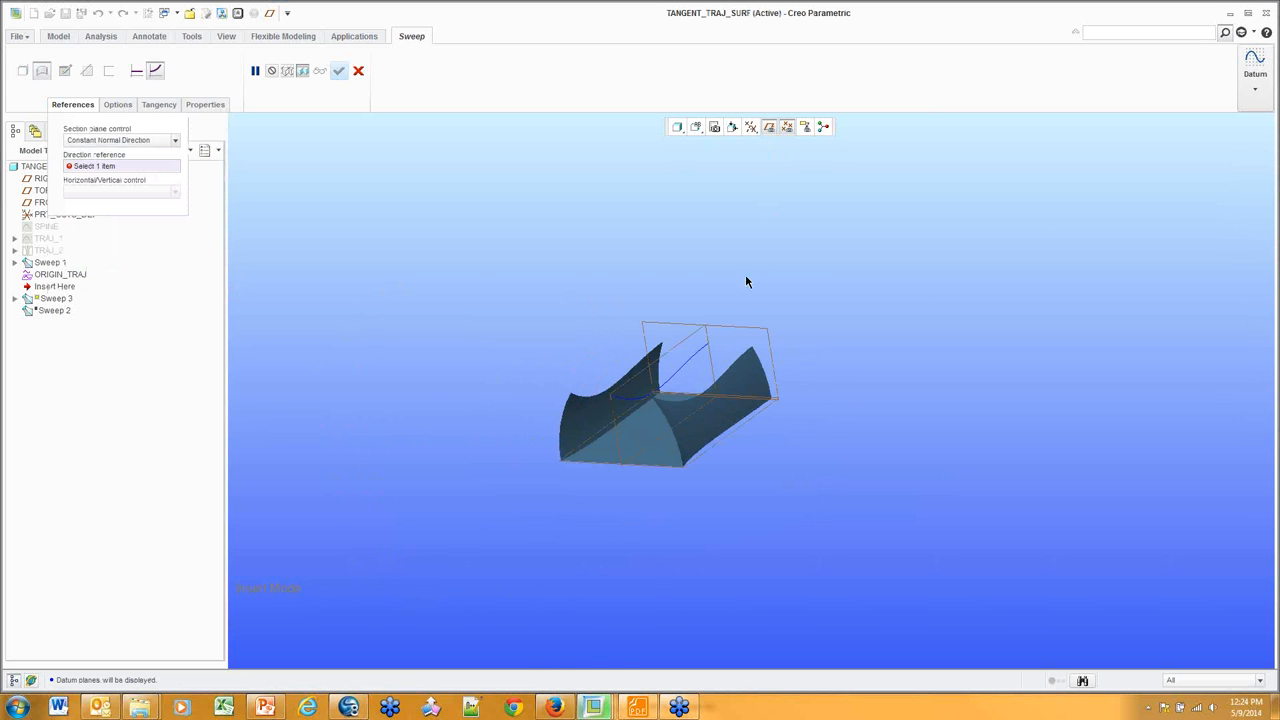
{"action": "left_click", "coordinate": [745, 327]}
{"action": "left_click", "coordinate": [769, 129]}
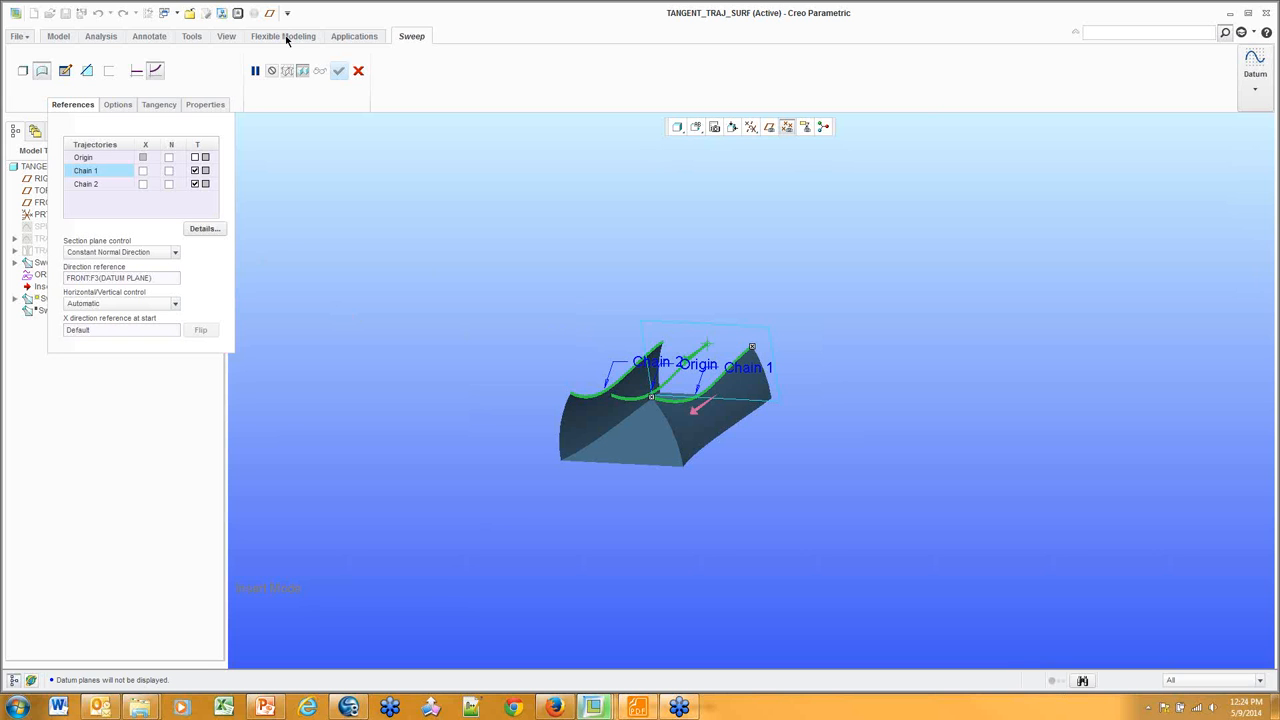
Sketch the sweep section as an arc from the Chain 1 endpoint to the Chain 2 endpoint, tangent to both side surfaces
{"action": "left_click", "coordinate": [96, 104]}
{"action": "left_click", "coordinate": [64, 70]}
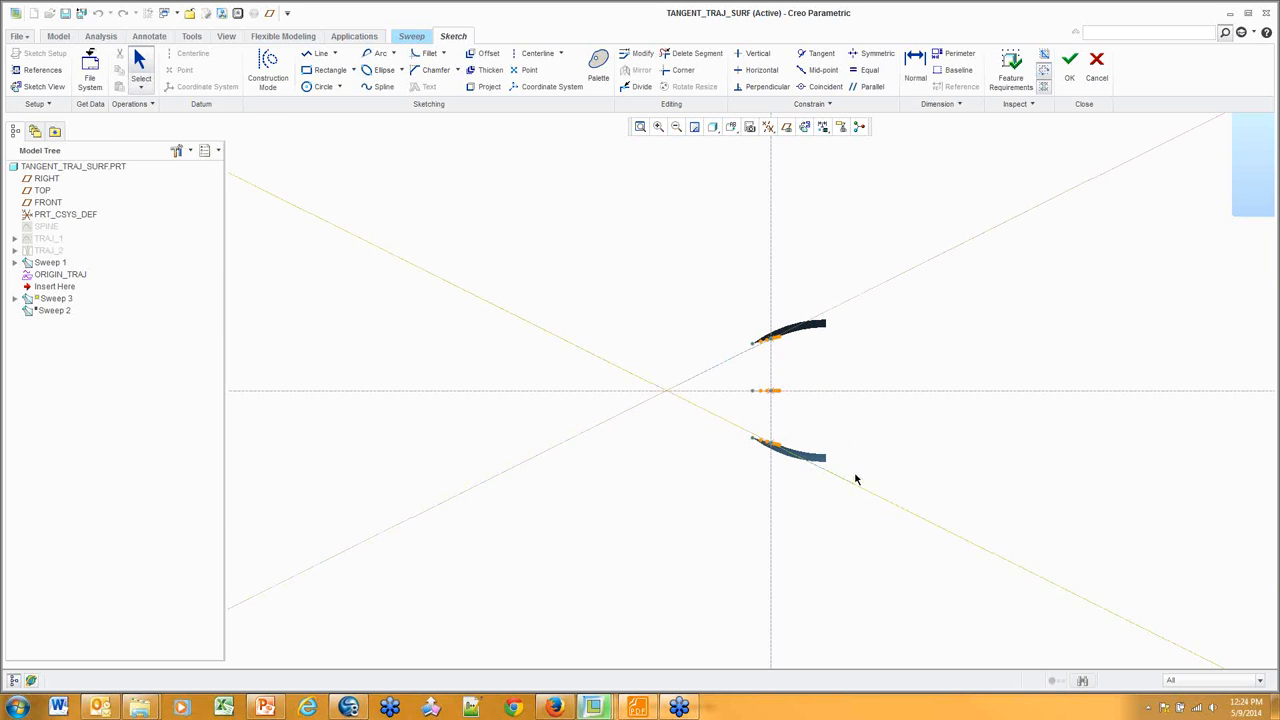
{"action": "mouse_move", "coordinate": [856, 479]}
{"action": "middle_mouse_down"}
{"action": "mouse_move", "coordinate": [726, 529]}
{"action": "mouse_move", "coordinate": [743, 586]}
{"action": "mouse_move", "coordinate": [815, 588]}
{"action": "mouse_move", "coordinate": [760, 600]}
{"action": "middle_mouse_up"}
{"action": "scroll", "coordinate": [985, 373], "scroll_direction": "down", "scroll_amount": 6}
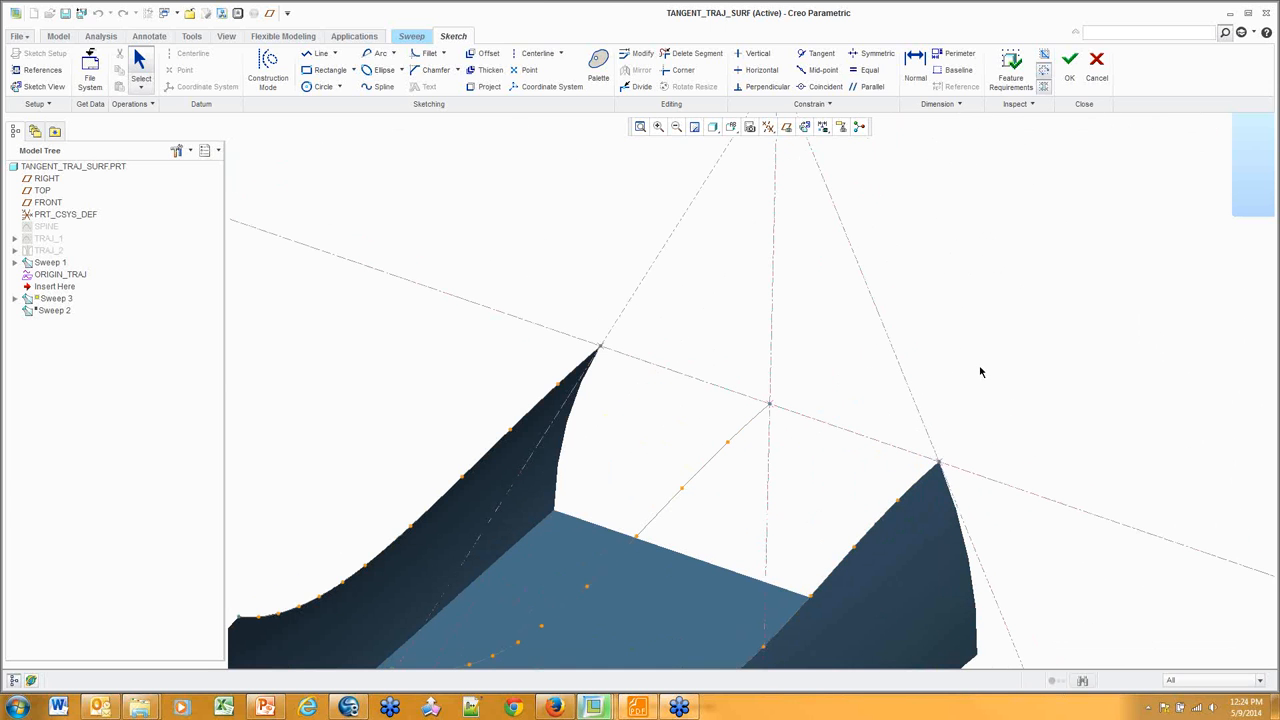
{"action": "left_click", "coordinate": [379, 55]}
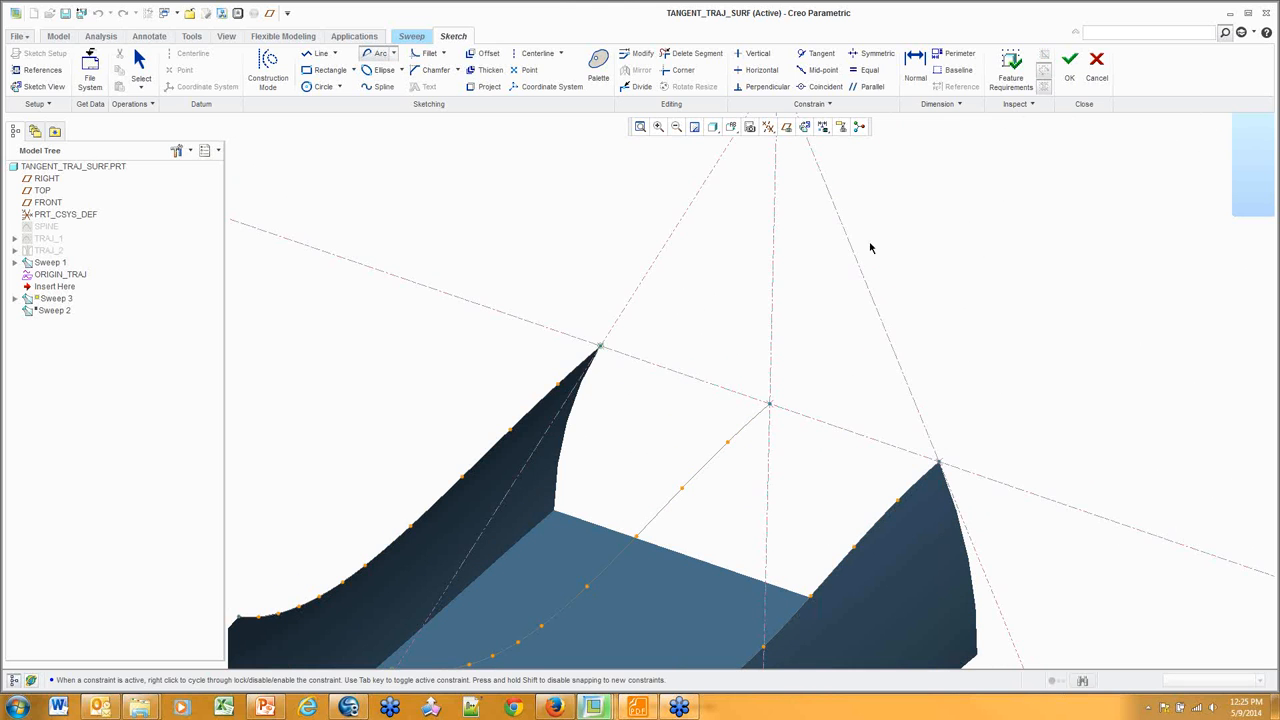
{"action": "left_click", "coordinate": [938, 463]}
{"action": "left_click", "coordinate": [772, 246]}
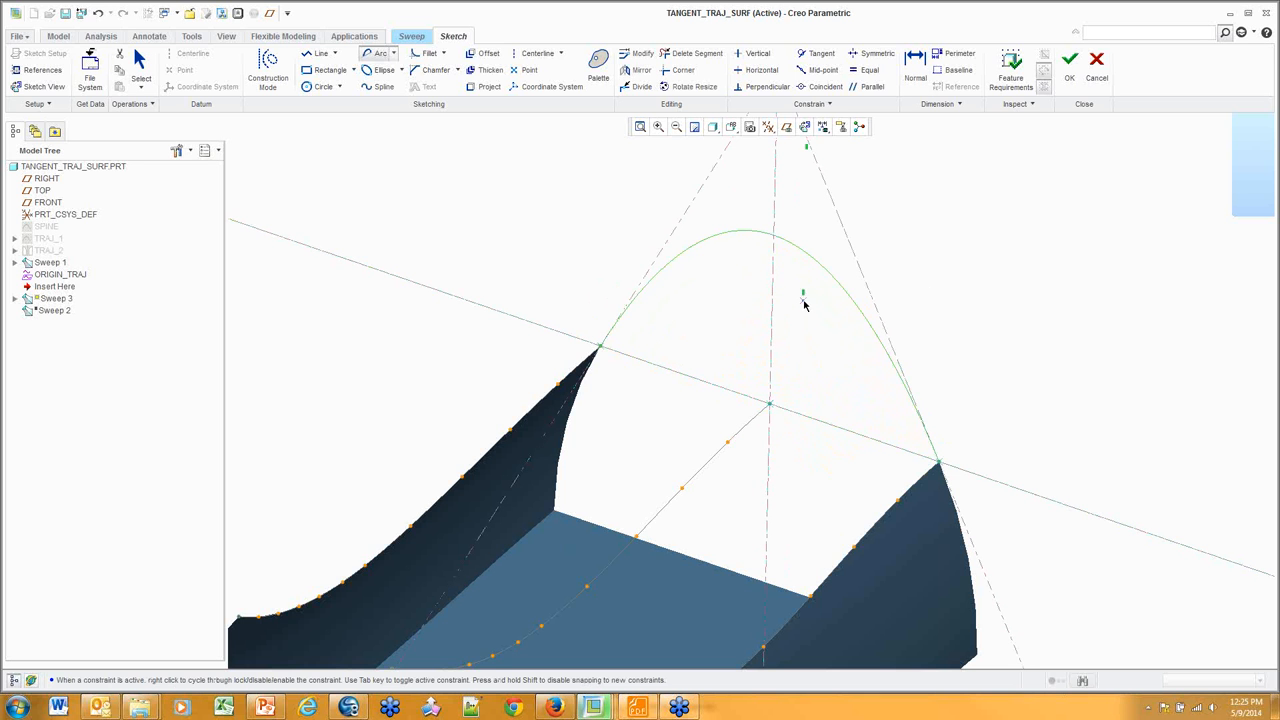
{"action": "middle_click", "coordinate": [805, 306]}
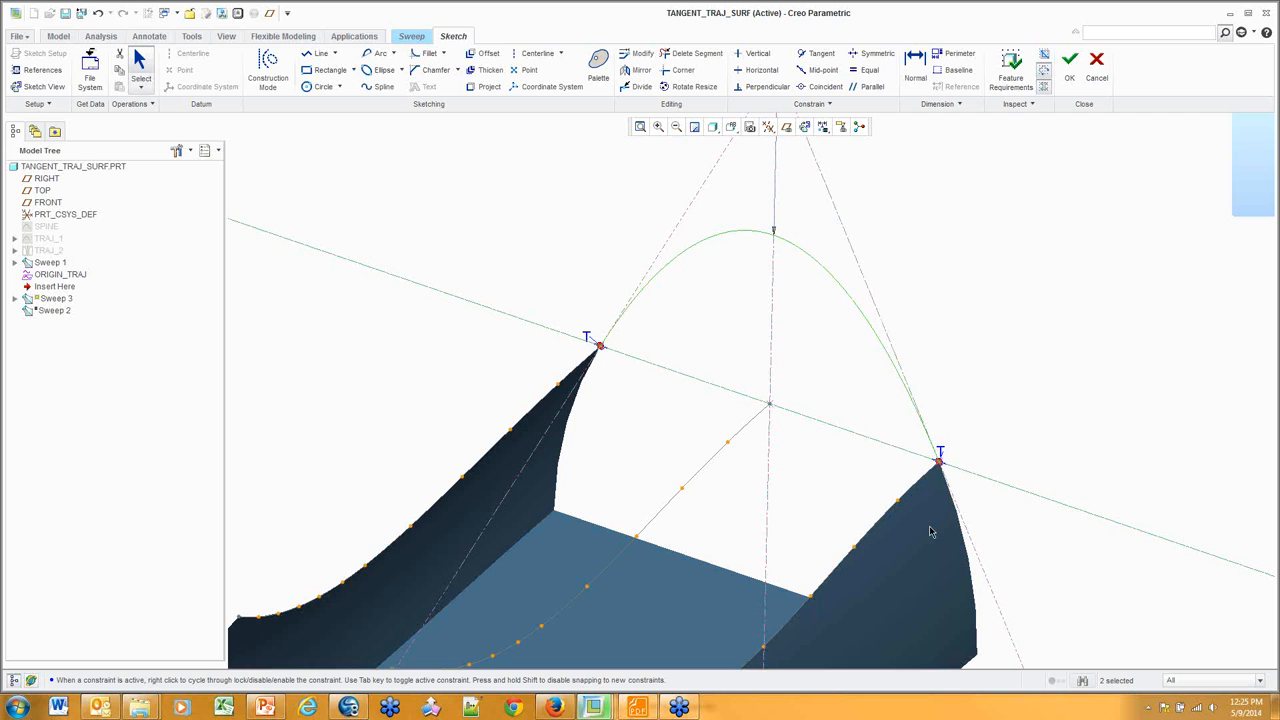
Accept the arc section and complete the sweep surface
{"action": "left_click", "coordinate": [1069, 63]}
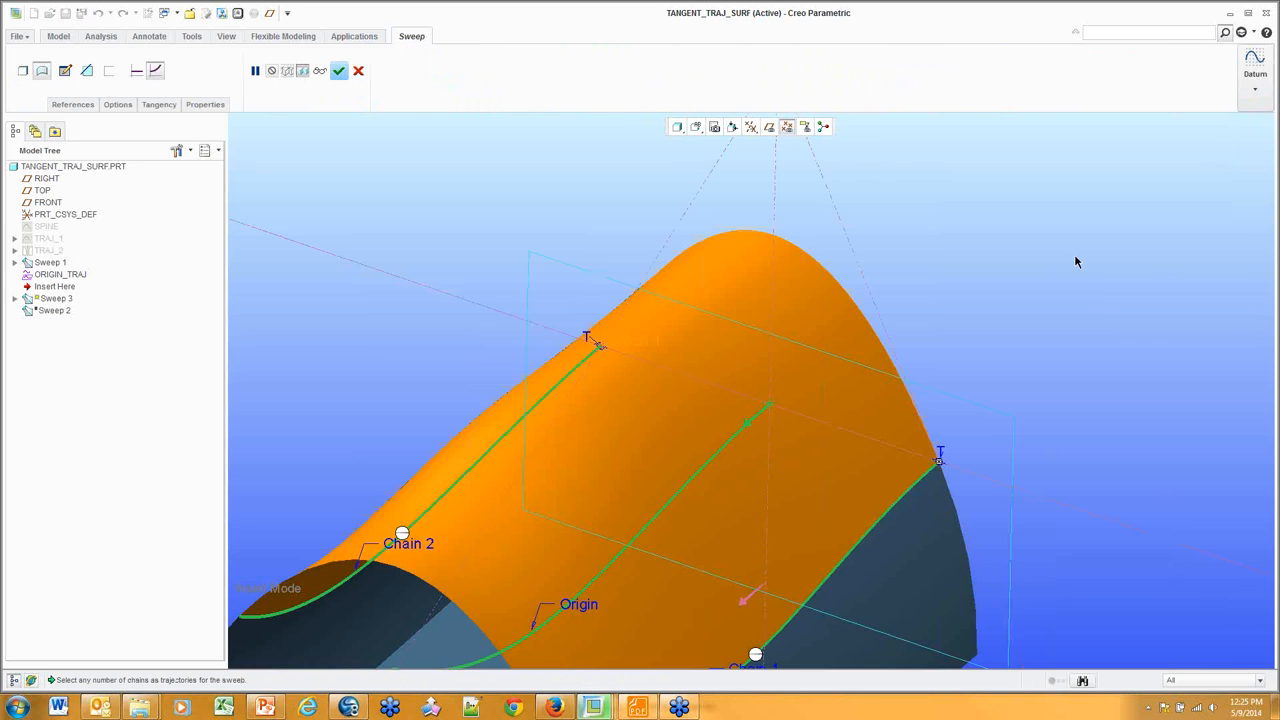
{"action": "middle_click", "coordinate": [1074, 254]}
{"action": "scroll", "coordinate": [1036, 308], "scroll_direction": "up", "scroll_amount": 3}
{"action": "middle_click_drag", "start_coordinate": [1043, 349], "coordinate": [976, 259], "text": "shift"}
{"action": "mouse_move", "coordinate": [953, 280]}
{"action": "middle_mouse_down"}
{"action": "mouse_move", "coordinate": [920, 249]}
{"action": "mouse_move", "coordinate": [912, 263]}
{"action": "mouse_move", "coordinate": [938, 270]}
{"action": "middle_mouse_up"}
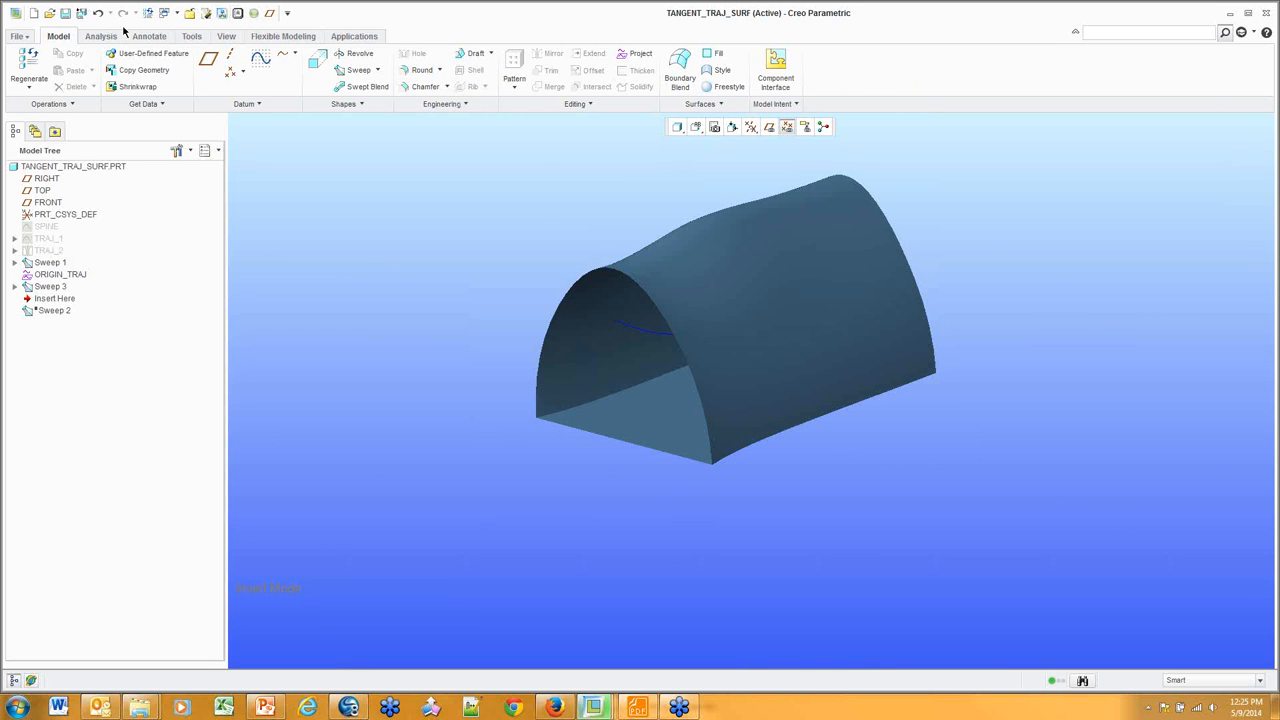
Run a Reflection analysis across the new sweep surface and the adjoining right side surface, and close it without saving
{"action": "left_click", "coordinate": [112, 36]}
{"action": "left_click", "coordinate": [462, 104]}
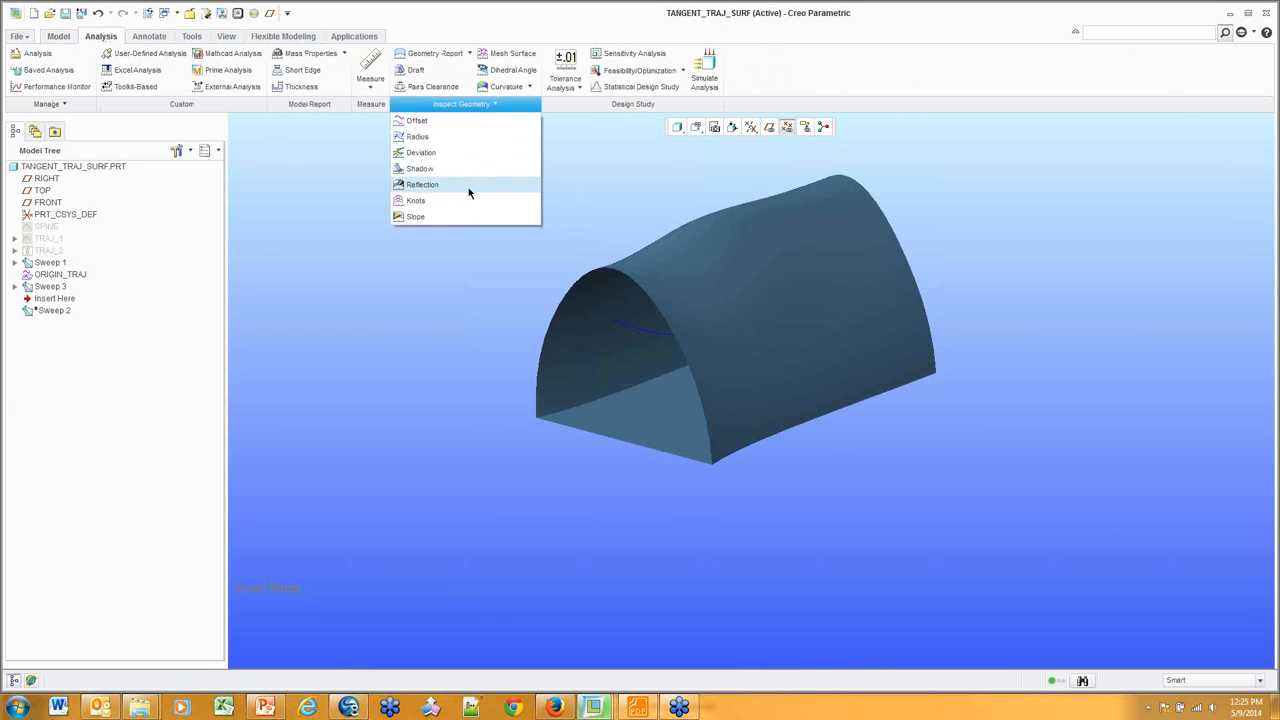
{"action": "left_click", "coordinate": [468, 187]}
{"action": "left_click", "coordinate": [777, 262]}
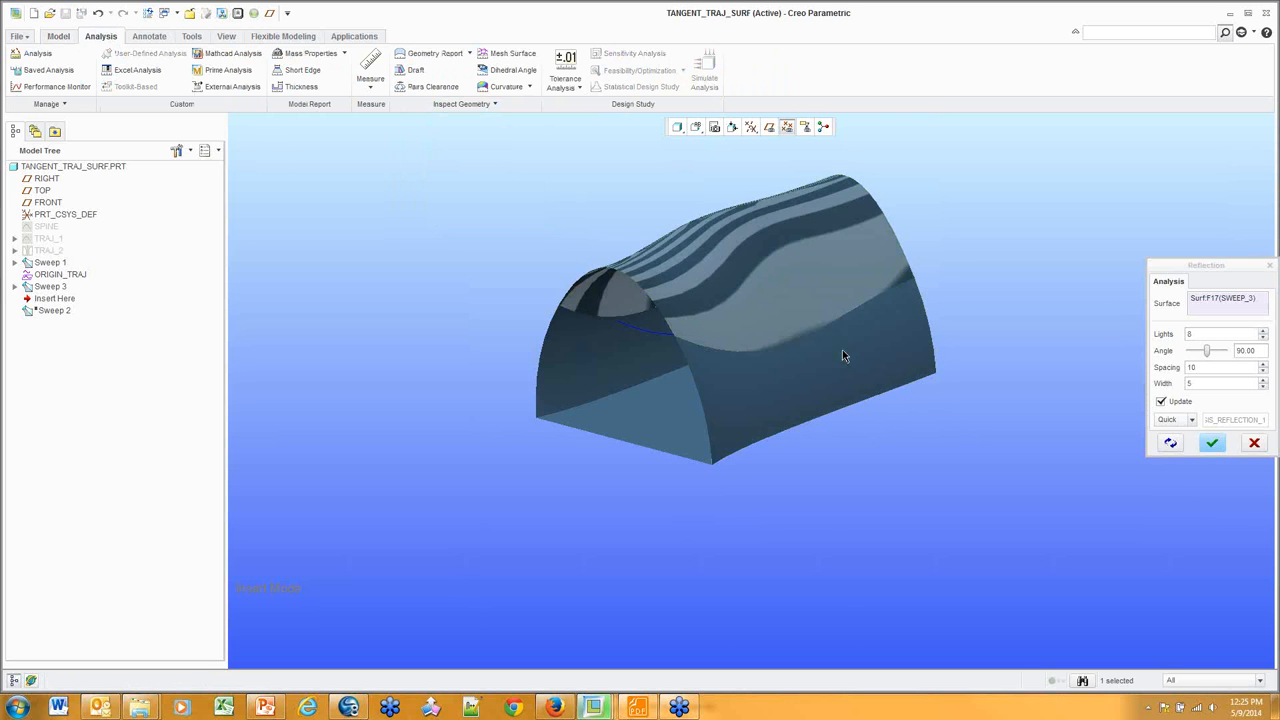
{"action": "left_click", "coordinate": [890, 396], "text": "ctrl"}
{"action": "mouse_move", "coordinate": [890, 396]}
{"action": "middle_mouse_down"}
{"action": "mouse_move", "coordinate": [863, 383]}
{"action": "mouse_move", "coordinate": [858, 416]}
{"action": "mouse_move", "coordinate": [846, 383]}
{"action": "mouse_move", "coordinate": [820, 380]}
{"action": "mouse_move", "coordinate": [790, 340]}
{"action": "mouse_move", "coordinate": [792, 325]}
{"action": "mouse_move", "coordinate": [725, 390]}
{"action": "mouse_move", "coordinate": [753, 333]}
{"action": "mouse_move", "coordinate": [822, 385]}
{"action": "middle_mouse_up"}
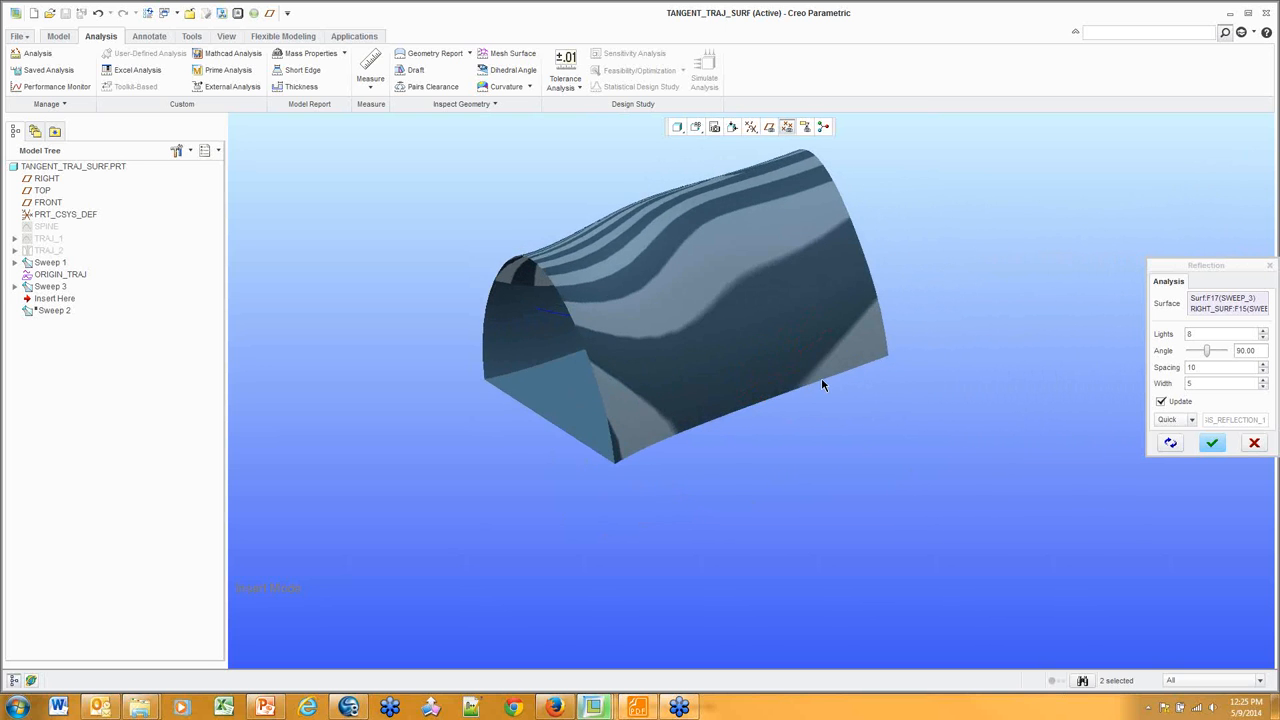
{"action": "key", "text": "ctrl+d"}
{"action": "left_click", "coordinate": [1254, 443]}
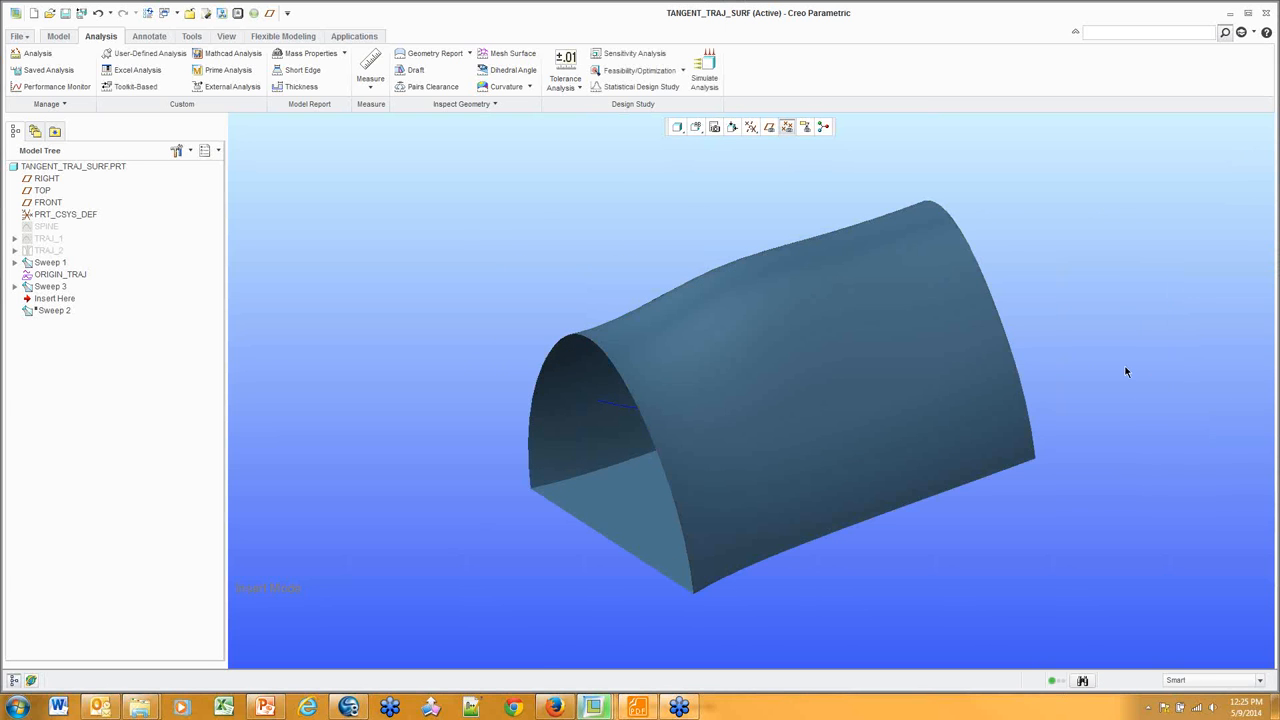
Switch to SURFACE_WRAP.PRT and begin a datum plane parallel to DTM1
{"action": "left_click", "coordinate": [179, 14]}
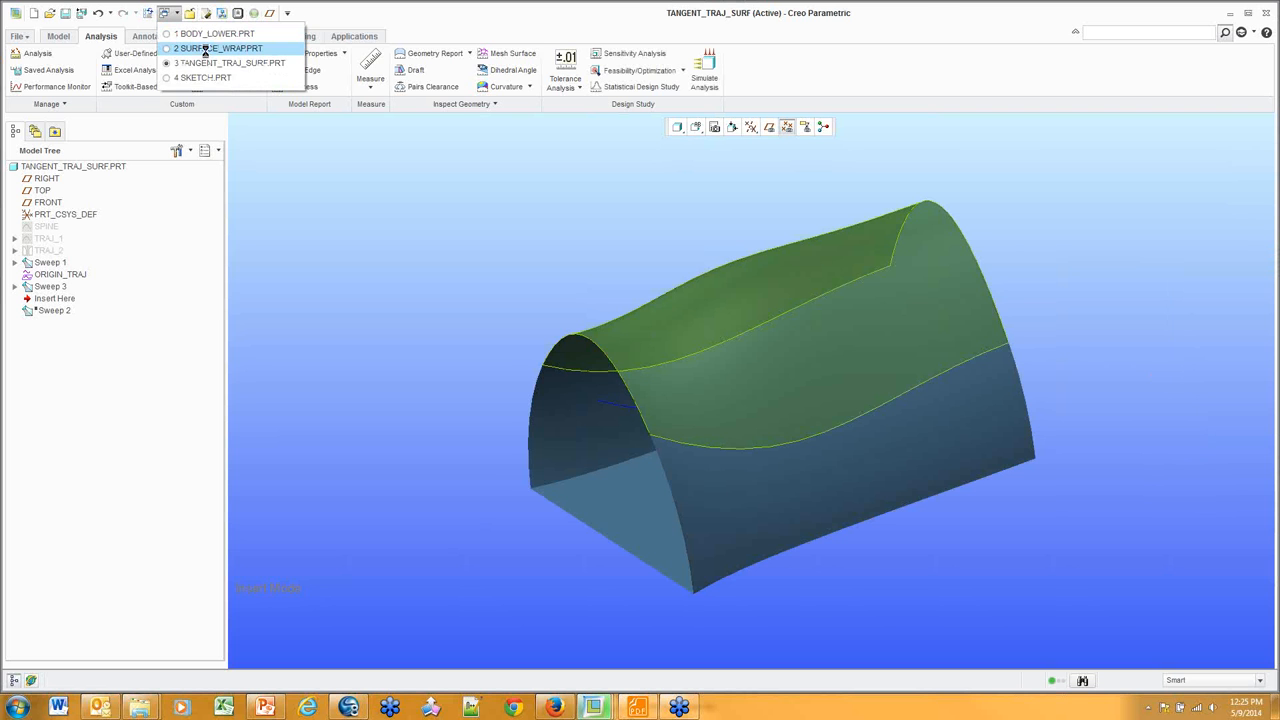
{"action": "left_click", "coordinate": [208, 49]}
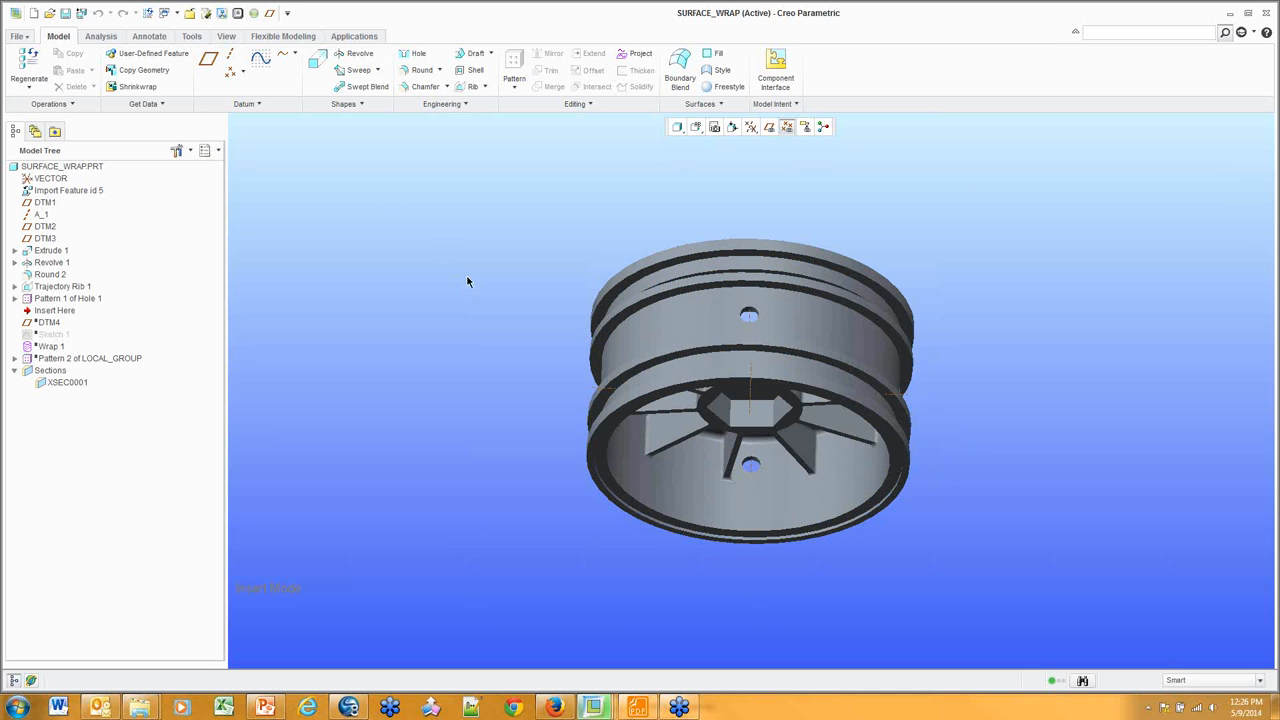
{"action": "mouse_move", "coordinate": [466, 277]}
{"action": "middle_mouse_down"}
{"action": "mouse_move", "coordinate": [434, 231]}
{"action": "mouse_move", "coordinate": [484, 272]}
{"action": "mouse_move", "coordinate": [528, 202]}
{"action": "middle_mouse_up"}
{"action": "left_click", "coordinate": [769, 126]}
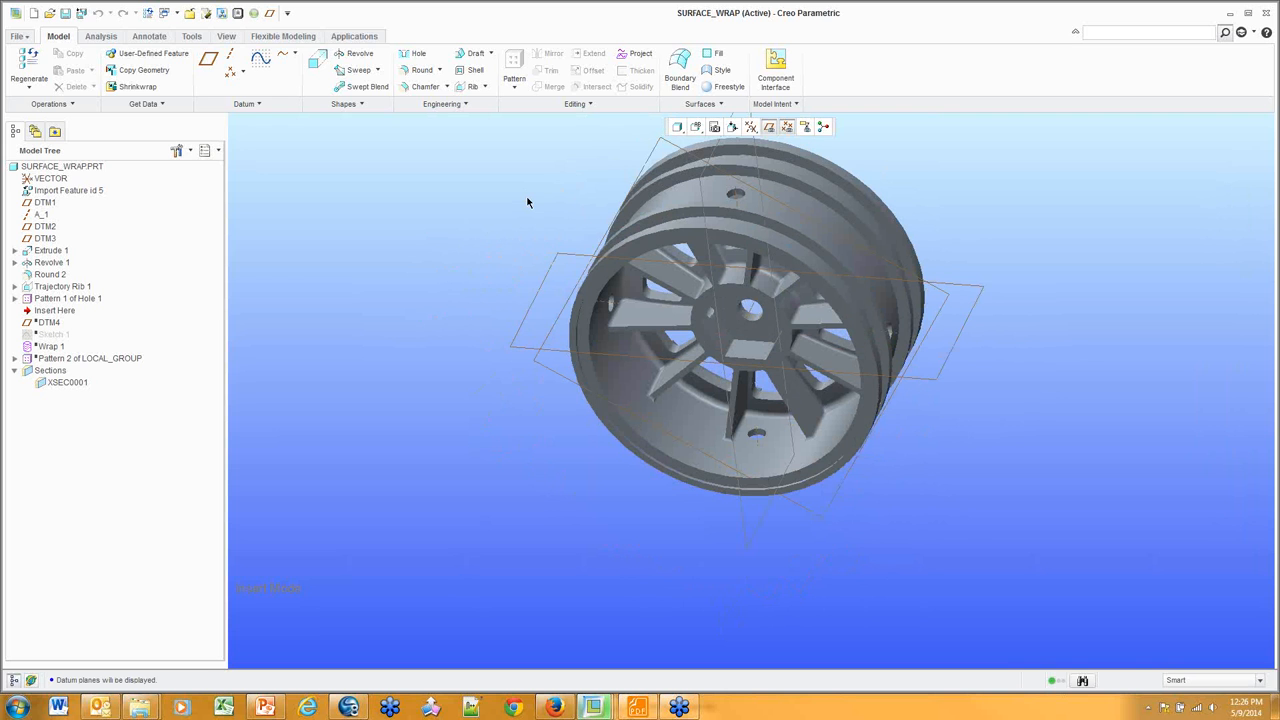
{"action": "left_click", "coordinate": [565, 257]}
{"action": "left_click", "coordinate": [208, 60]}
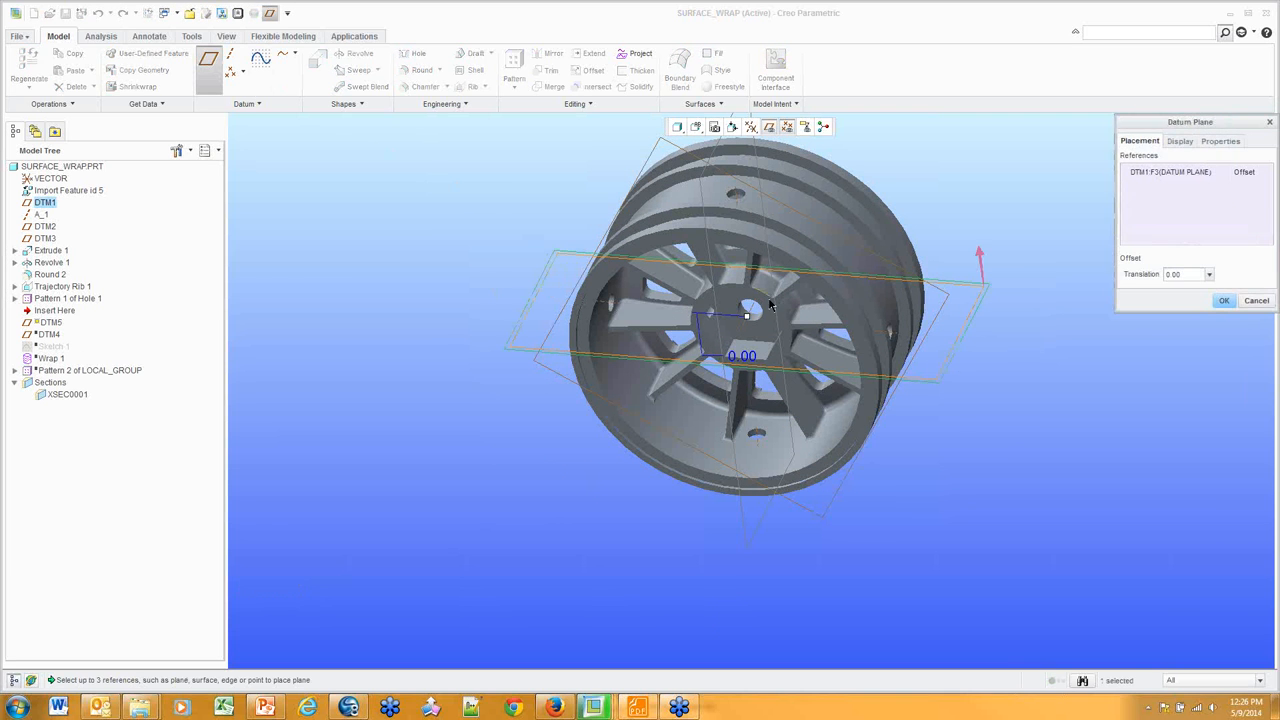
{"action": "left_click_drag", "start_coordinate": [746, 316], "coordinate": [755, 384]}
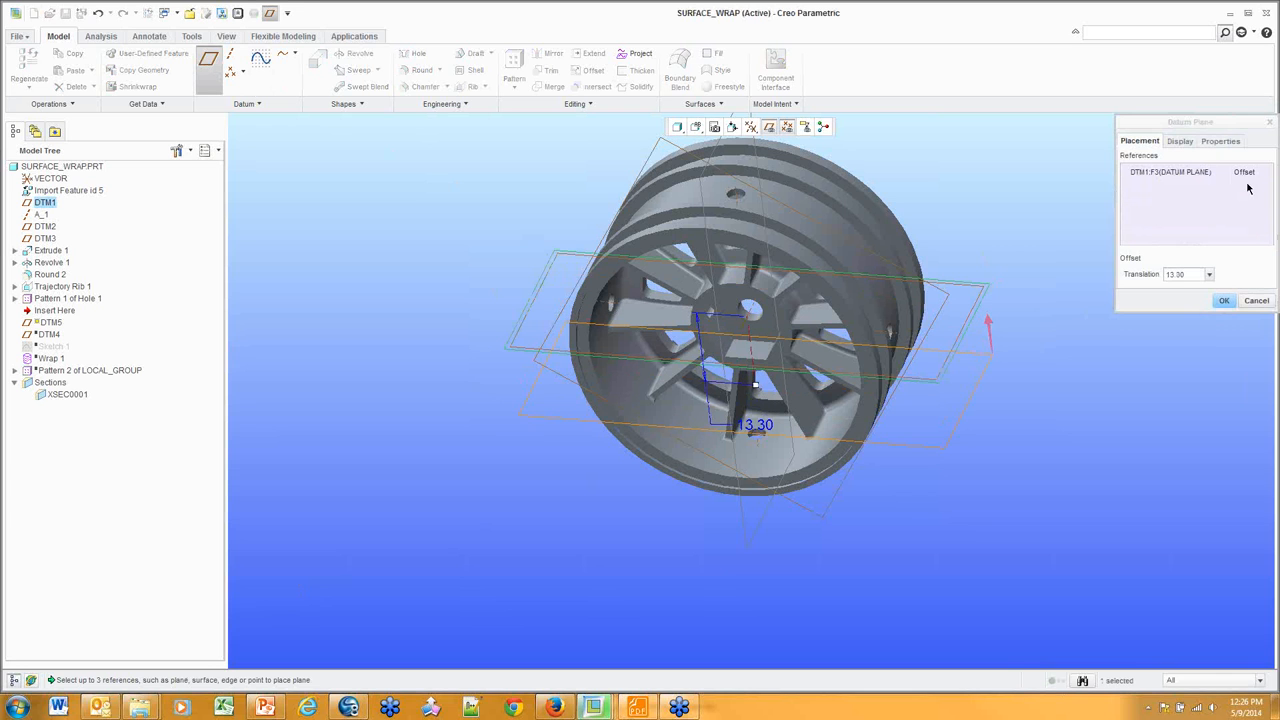
{"action": "left_click", "coordinate": [1246, 173]}
{"action": "left_click", "coordinate": [1246, 173]}
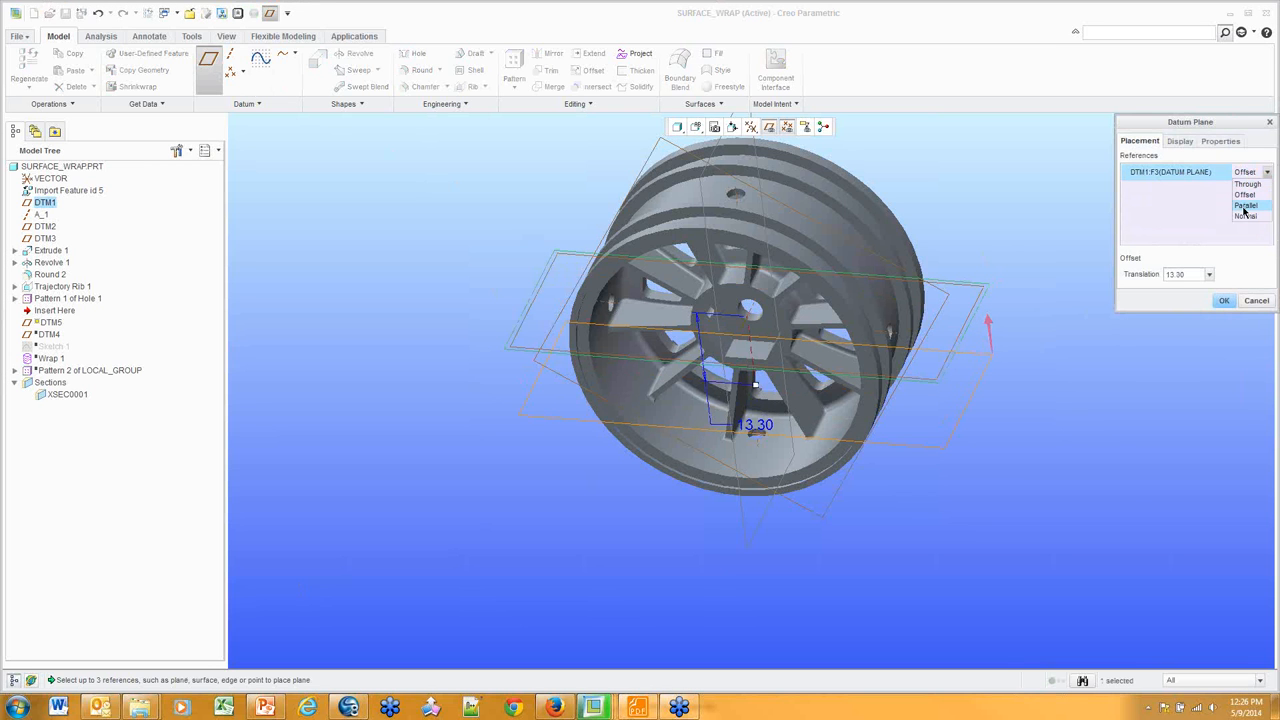
{"action": "left_click", "coordinate": [1245, 207]}
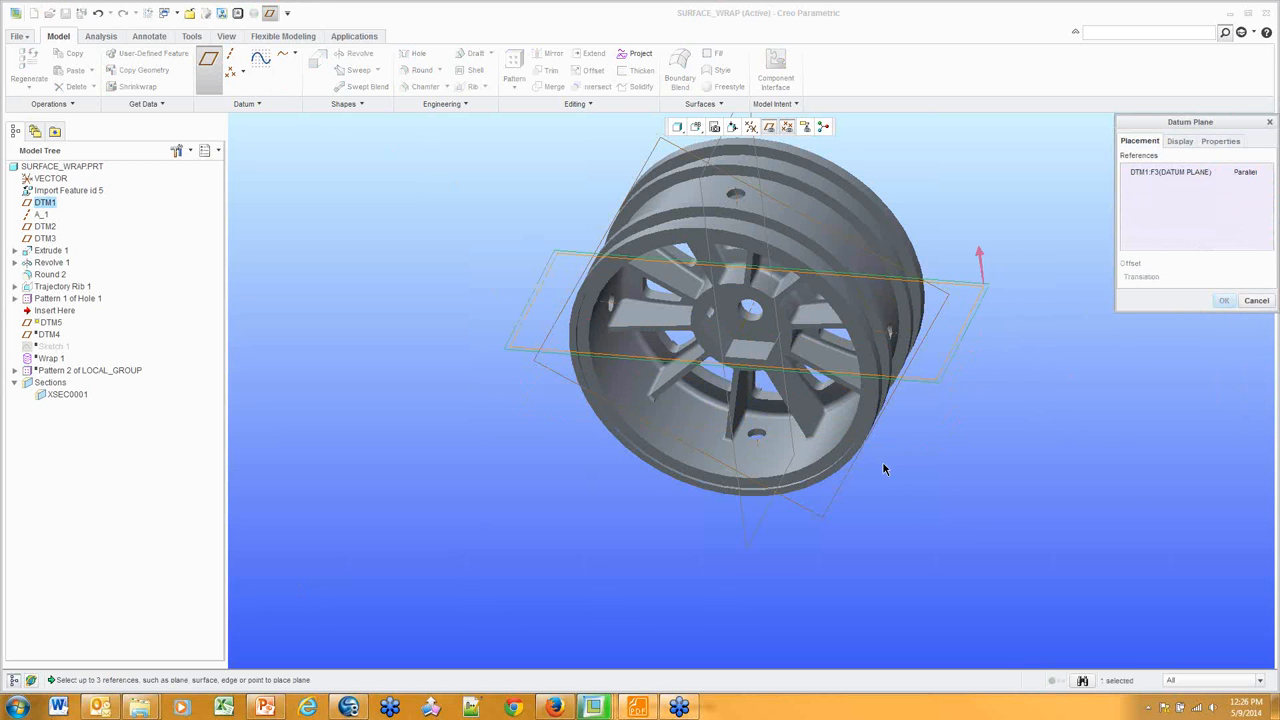
Make the datum plane tangent to the inner cylindrical surface of the wheel rim and create it
{"action": "left_click", "coordinate": [740, 465], "text": "ctrl"}
{"action": "left_click", "coordinate": [1248, 188]}
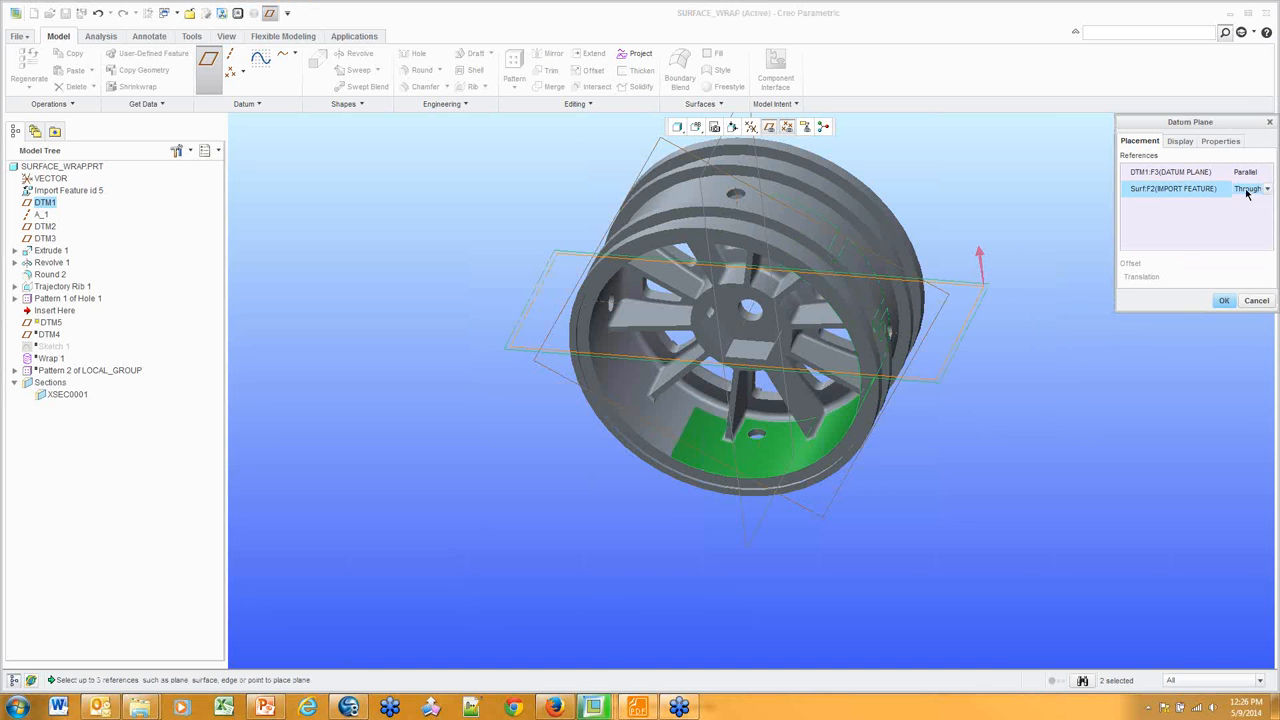
{"action": "left_click", "coordinate": [1248, 189]}
{"action": "left_click", "coordinate": [1246, 211]}
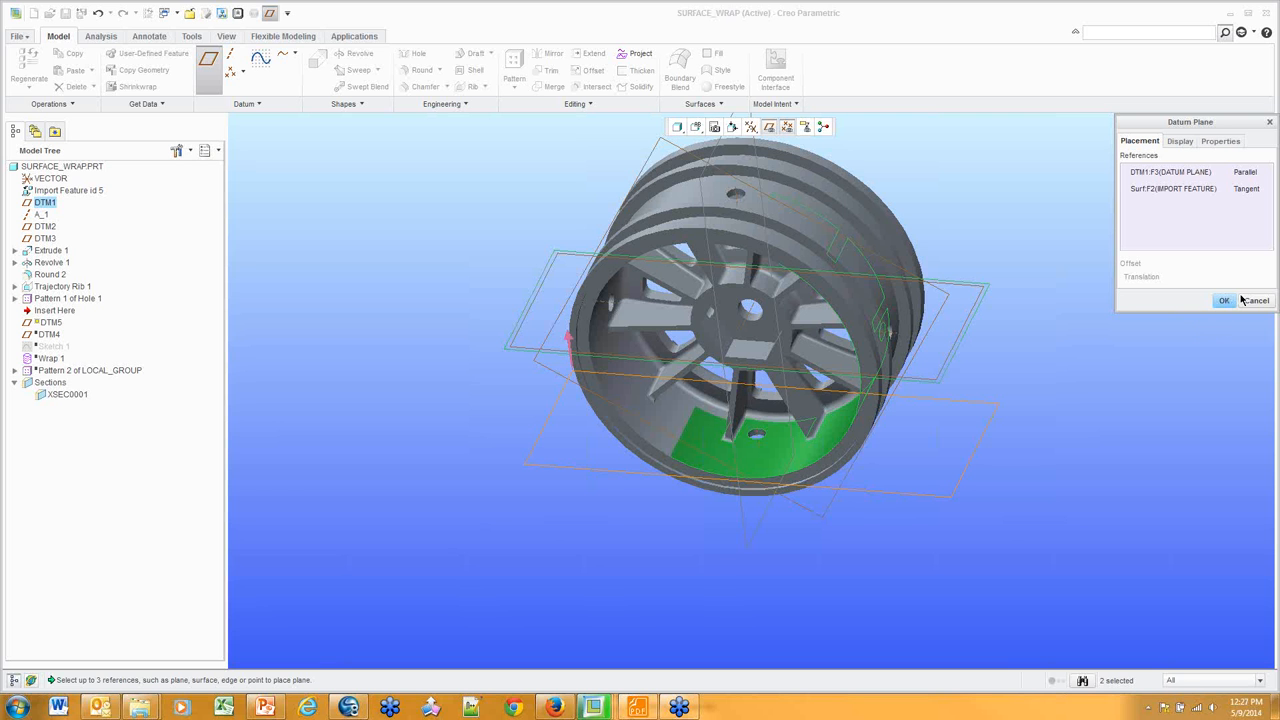
{"action": "left_click", "coordinate": [1224, 300]}
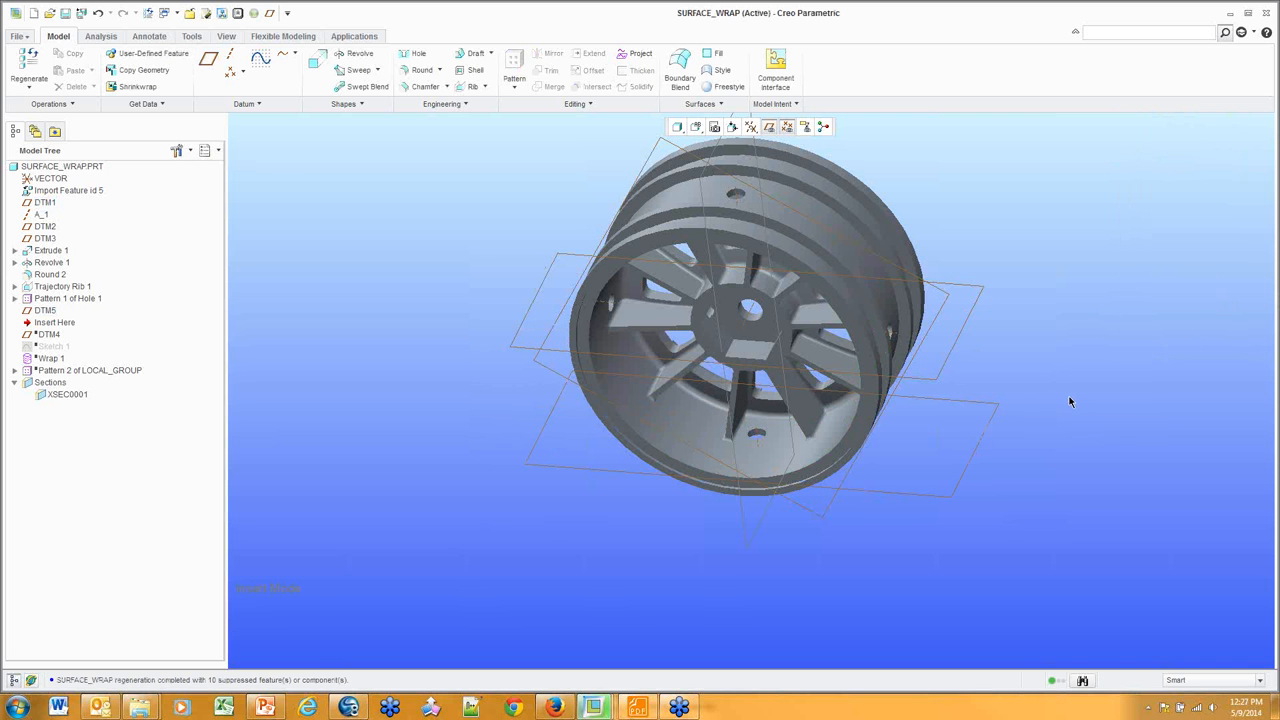
{"action": "left_click", "coordinate": [999, 406]}
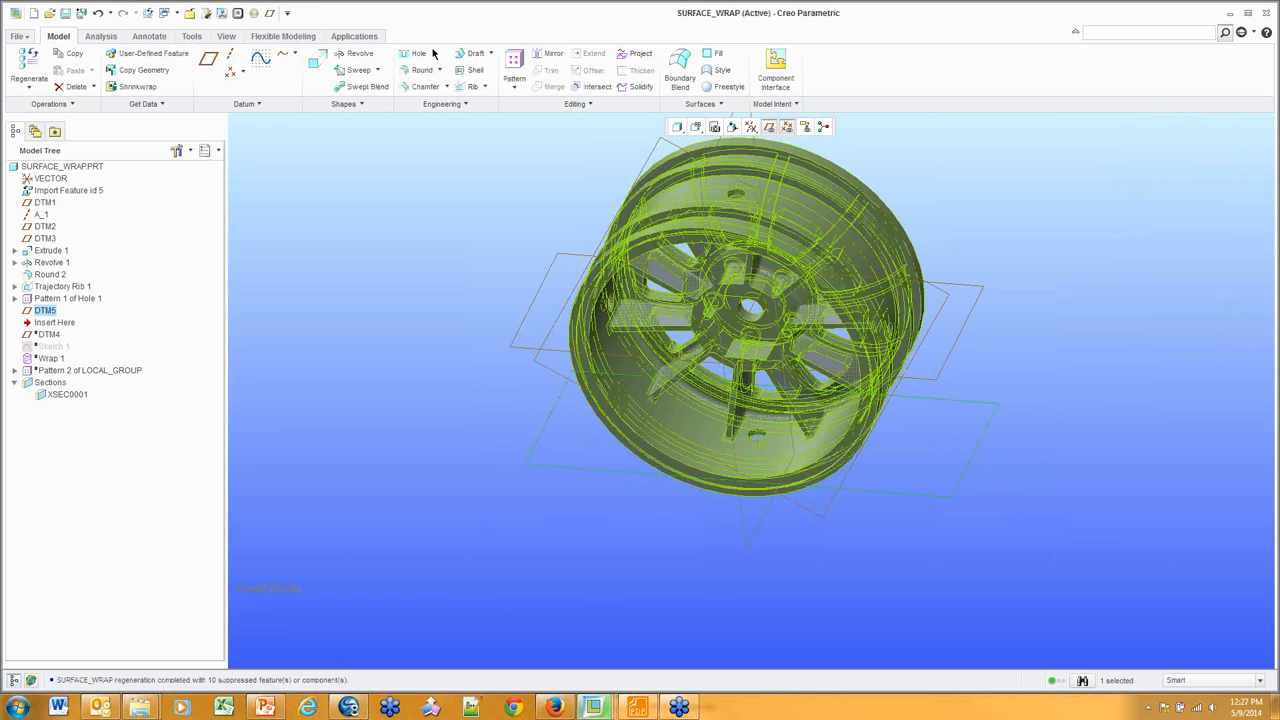
{"action": "left_click", "coordinate": [256, 60]}
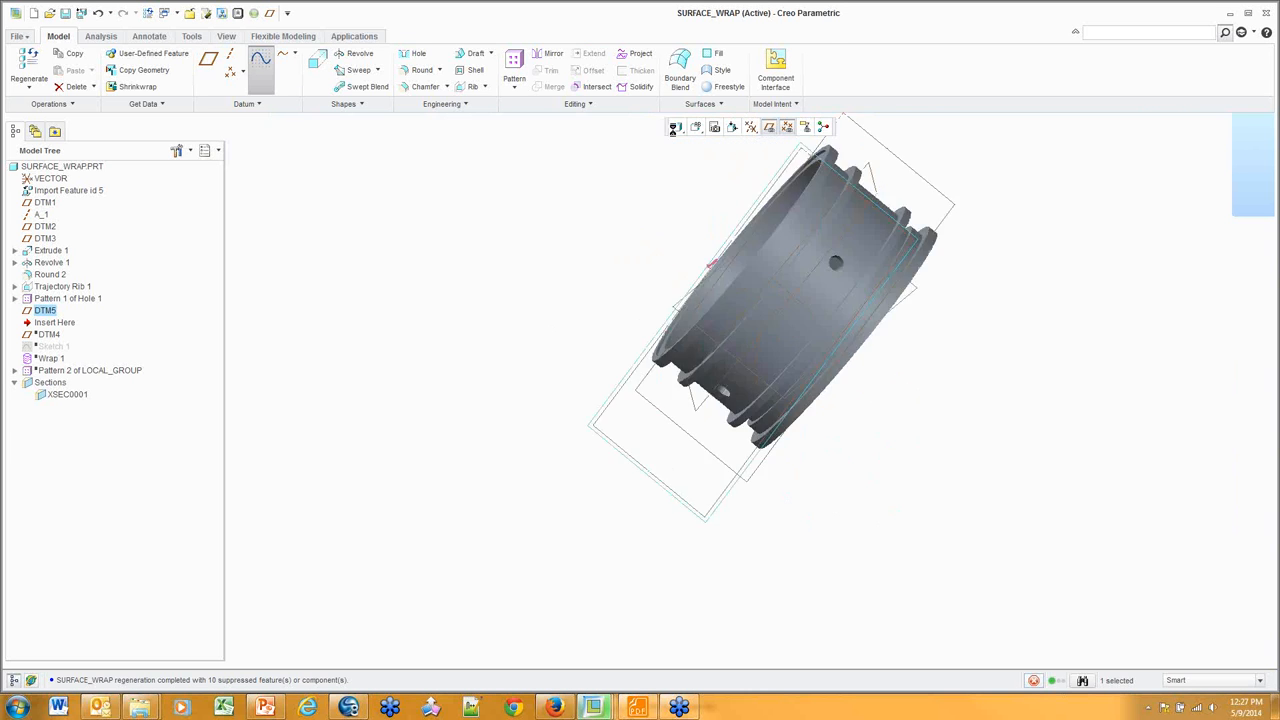
{"action": "left_click", "coordinate": [787, 127]}
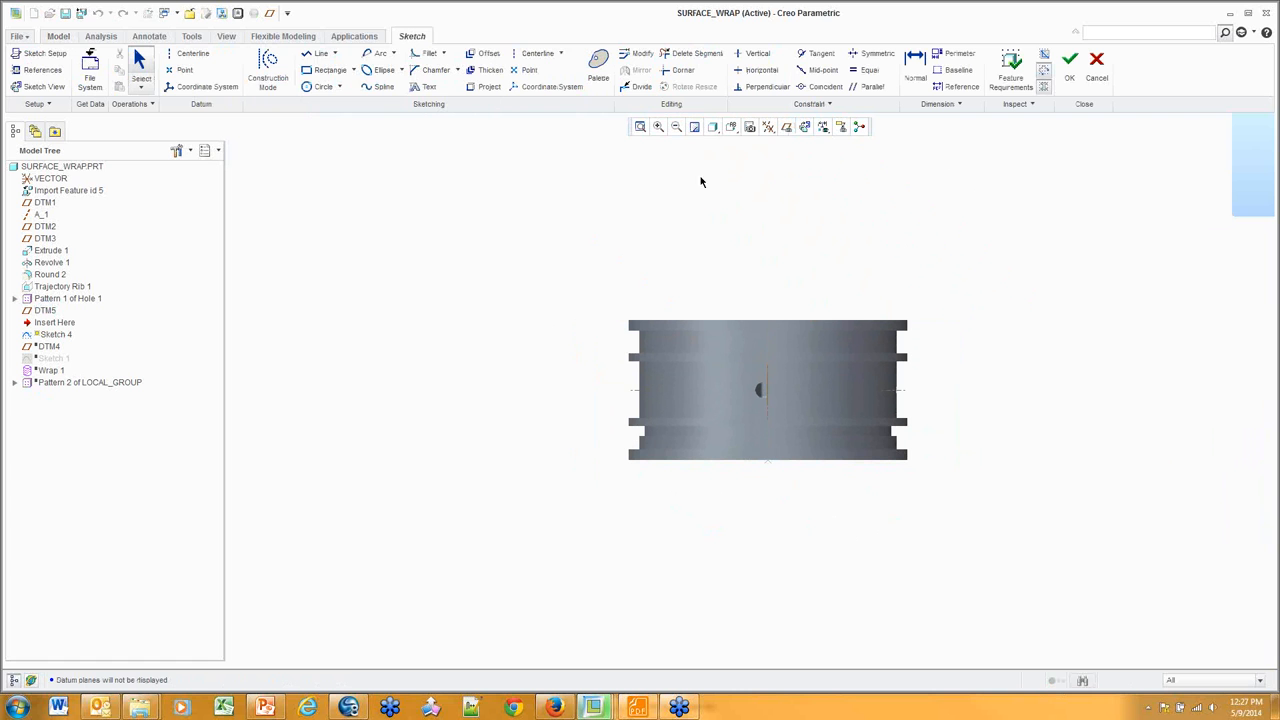
{"action": "left_click", "coordinate": [1096, 64]}
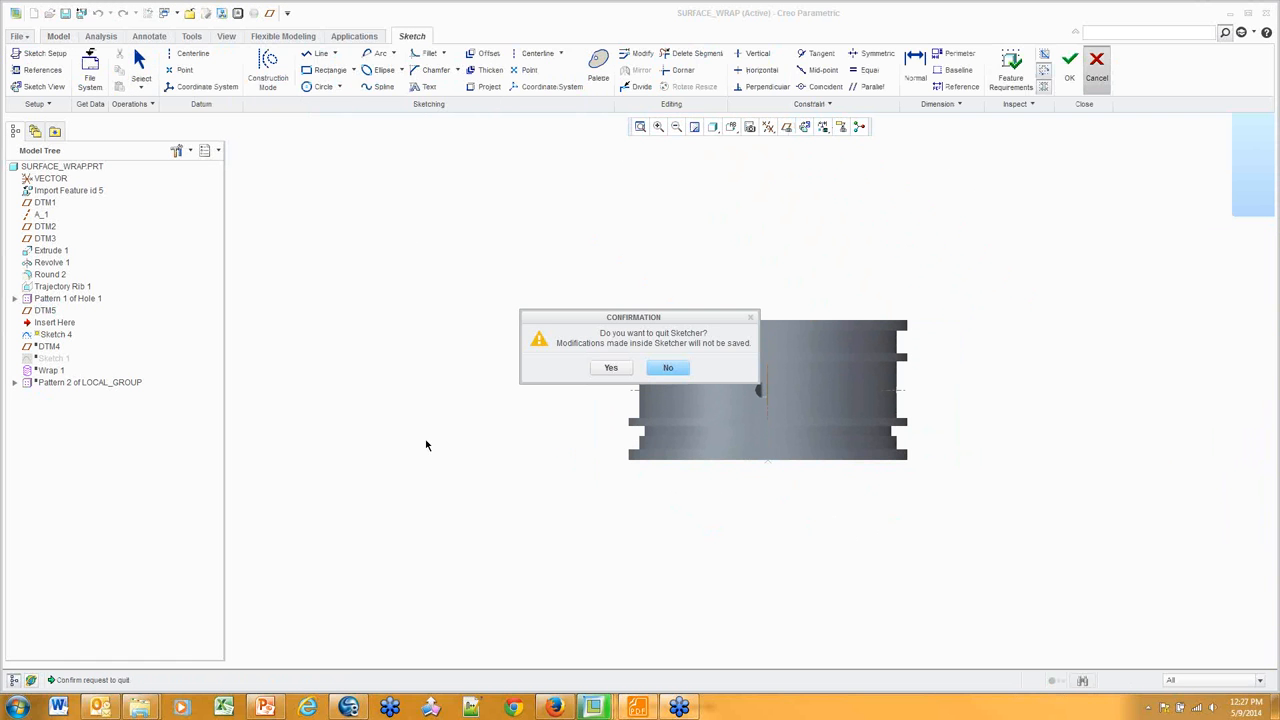
{"action": "left_click", "coordinate": [616, 371]}
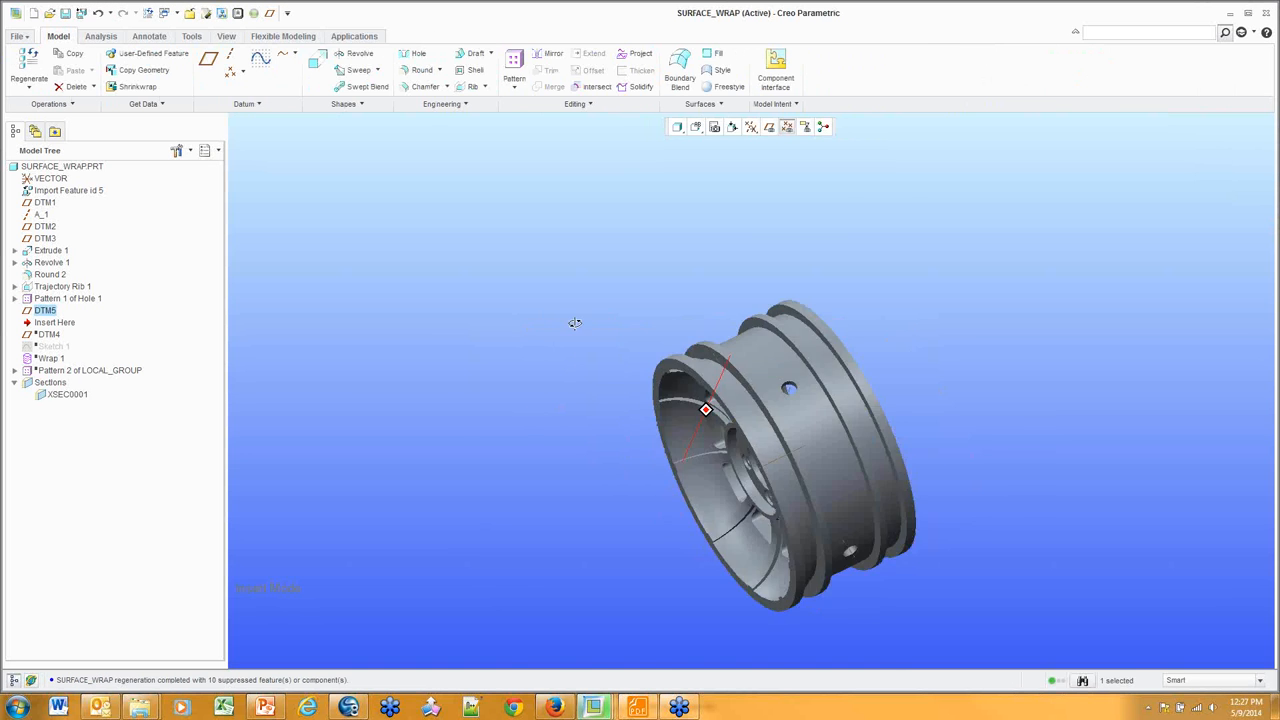
Activate the XSEC0001 cross section to clip the wheel model
{"action": "middle_click_drag", "start_coordinate": [575, 323], "coordinate": [452, 374]}
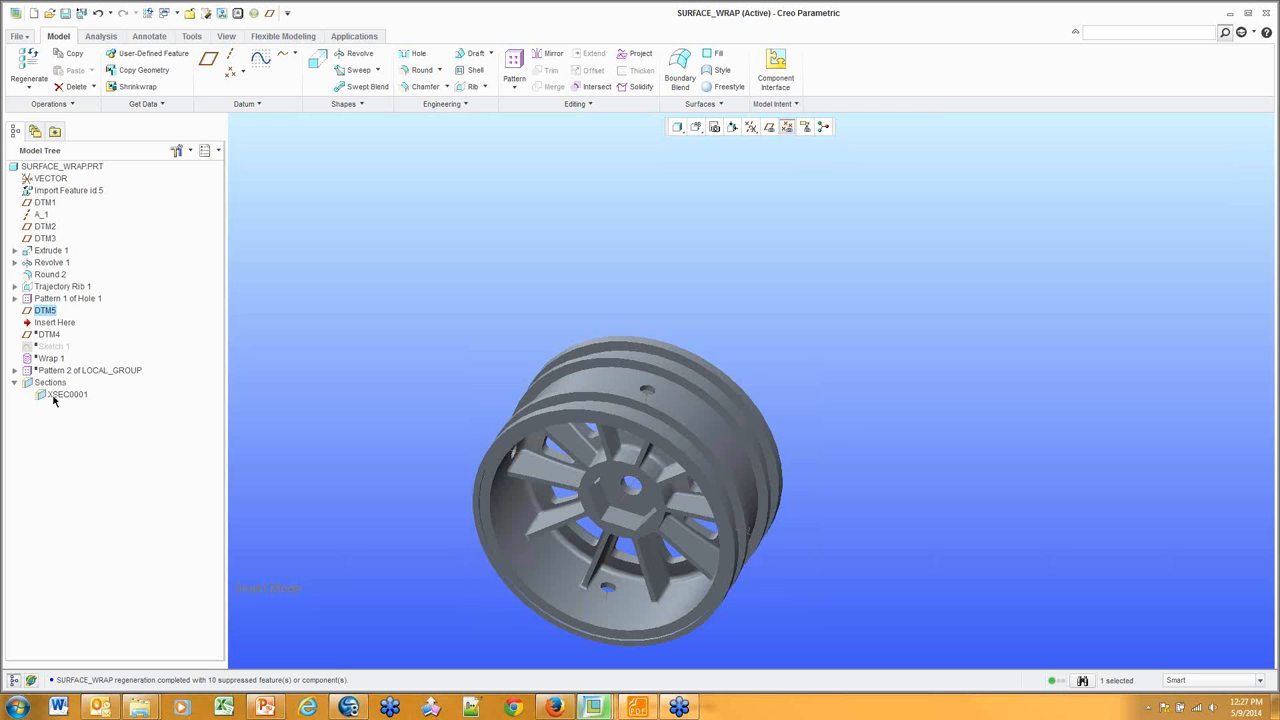
{"action": "left_click", "coordinate": [58, 396]}
{"action": "right_click", "coordinate": [58, 396]}
{"action": "left_click", "coordinate": [130, 407]}
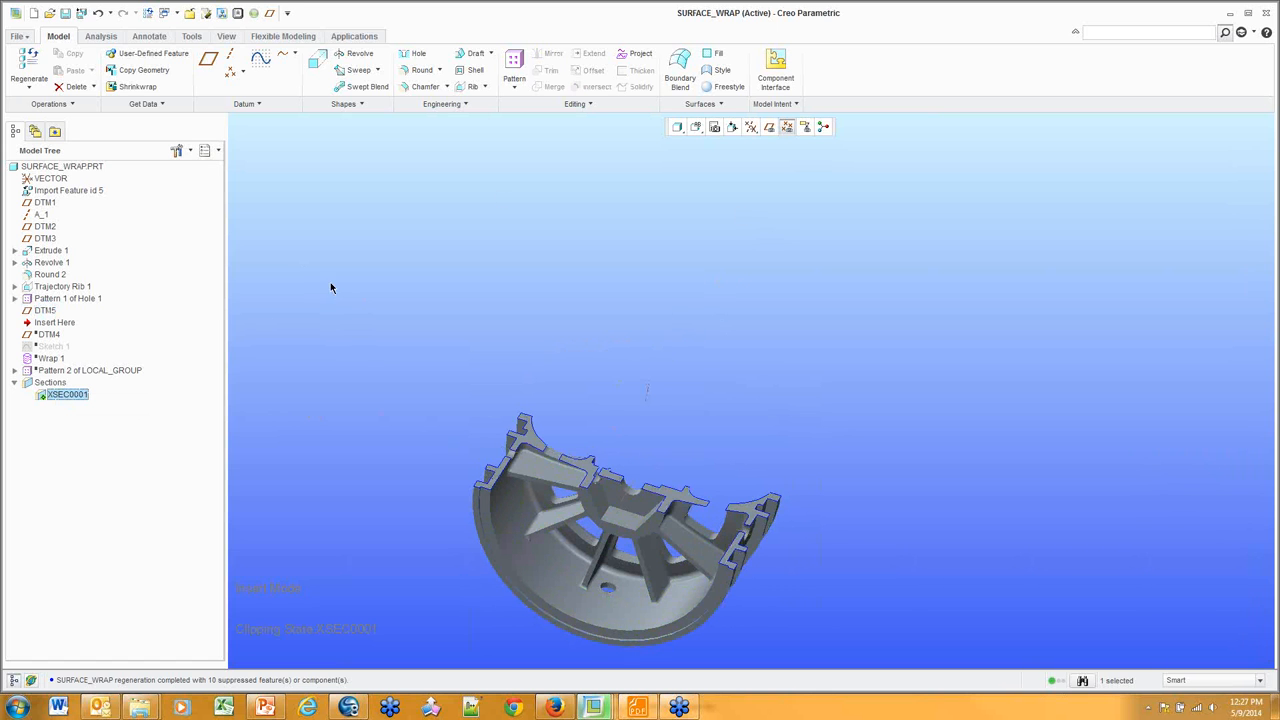
Display the datum planes and start a sketch on the tangent datum plane DTM5
{"action": "left_click", "coordinate": [769, 127]}
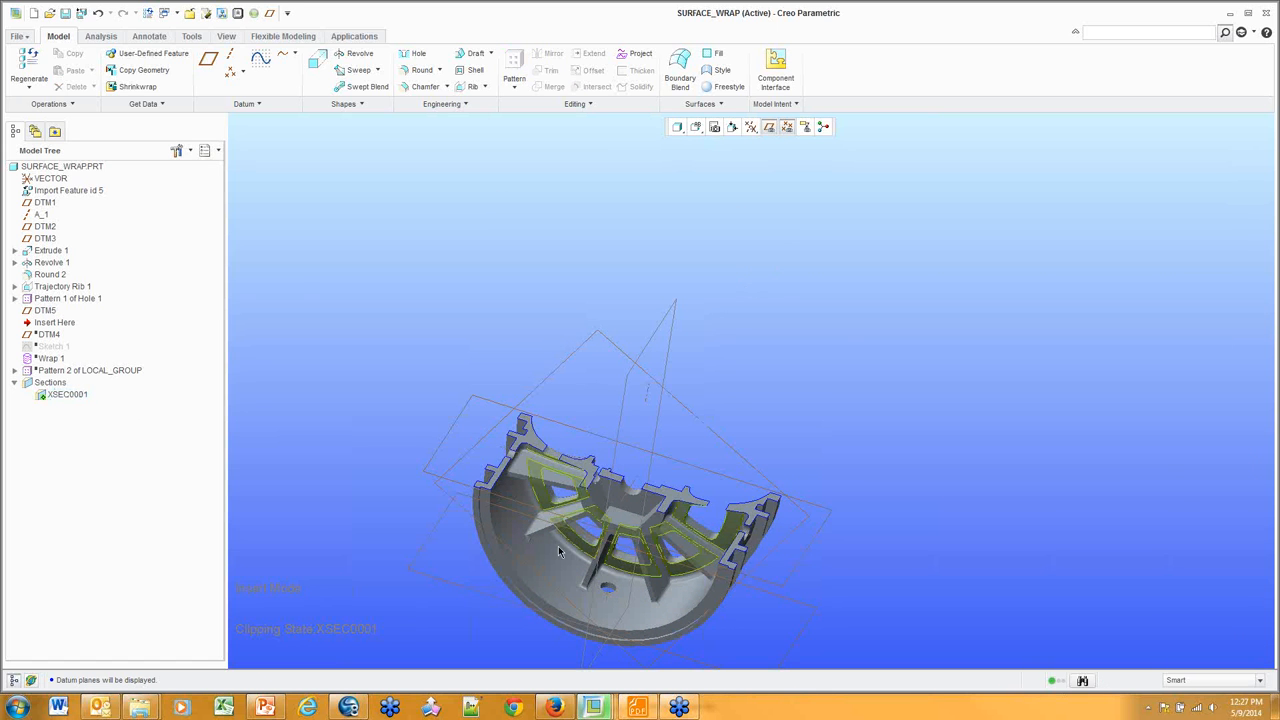
{"action": "left_click", "coordinate": [479, 595]}
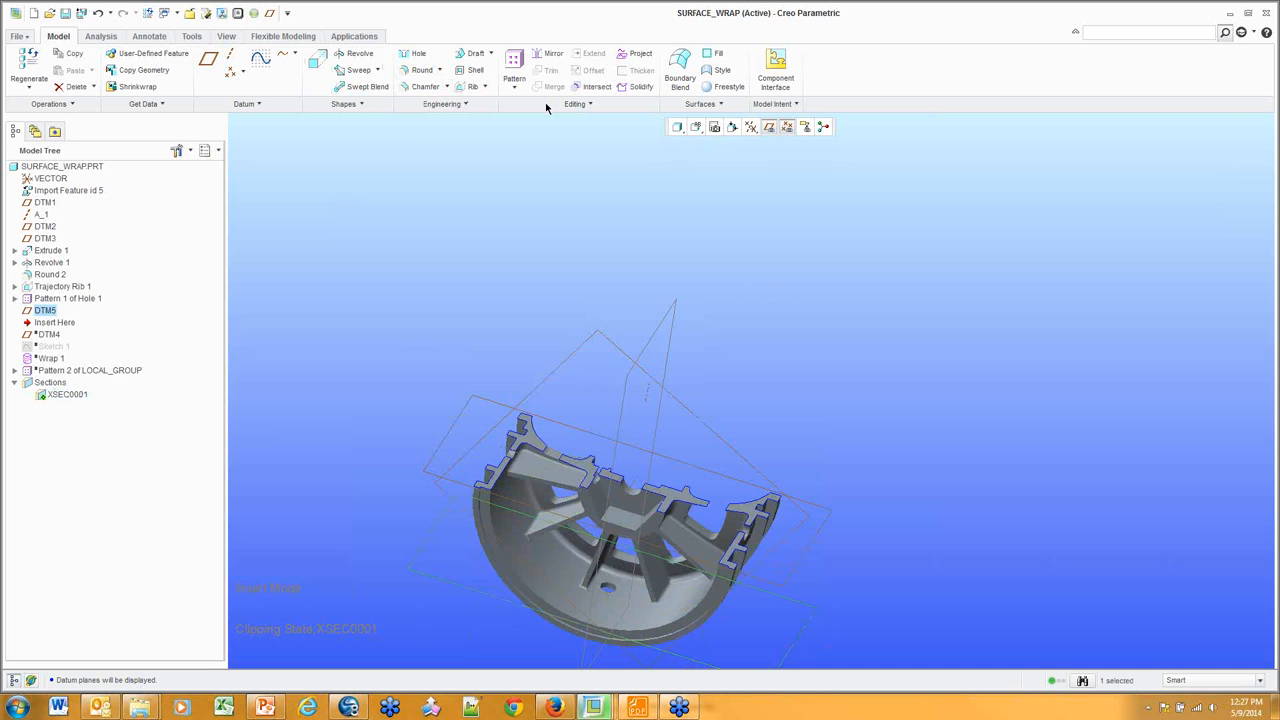
{"action": "left_click", "coordinate": [261, 58]}
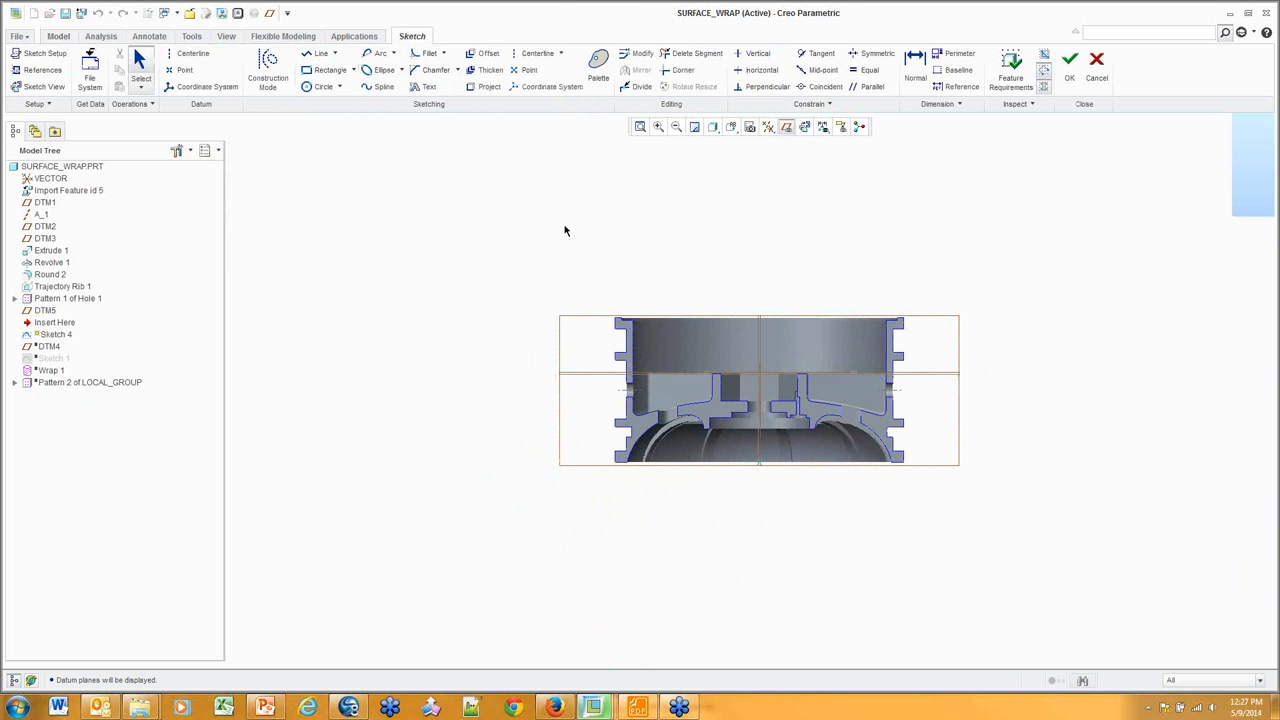
{"action": "left_click", "coordinate": [786, 127]}
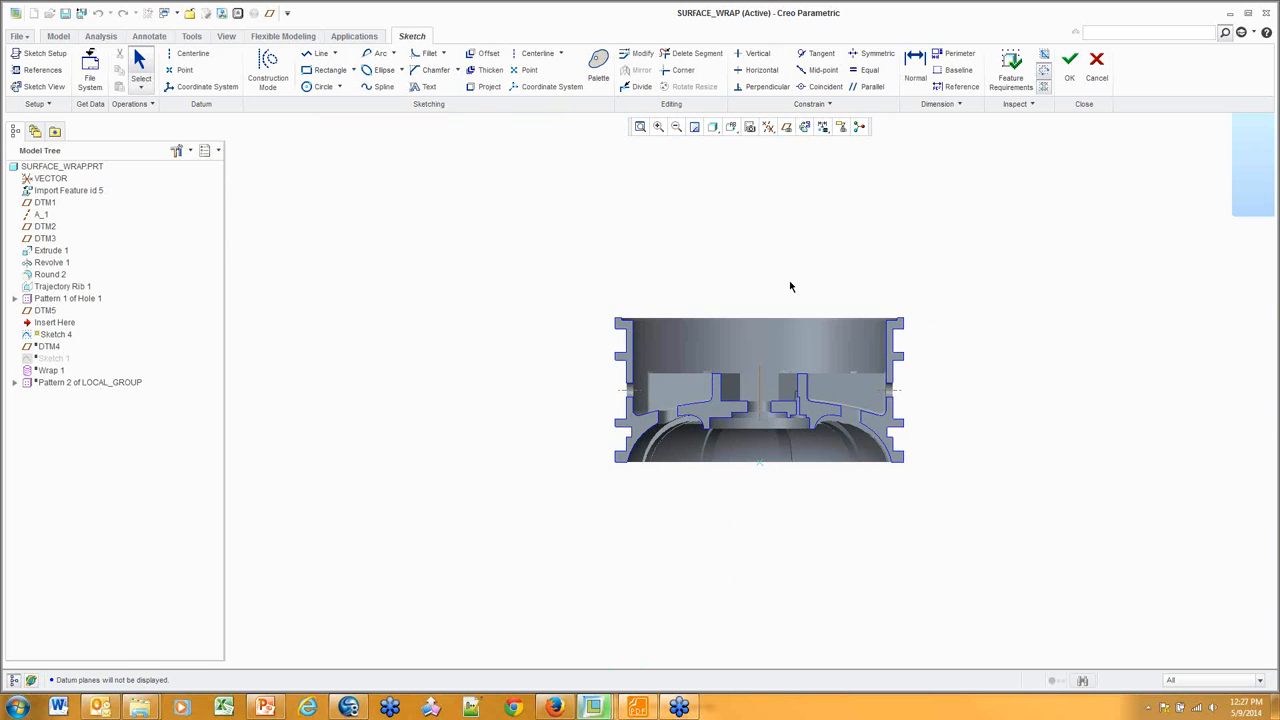
{"action": "scroll", "coordinate": [790, 287], "scroll_direction": "down", "scroll_amount": 3}
{"action": "left_click", "coordinate": [786, 127]}
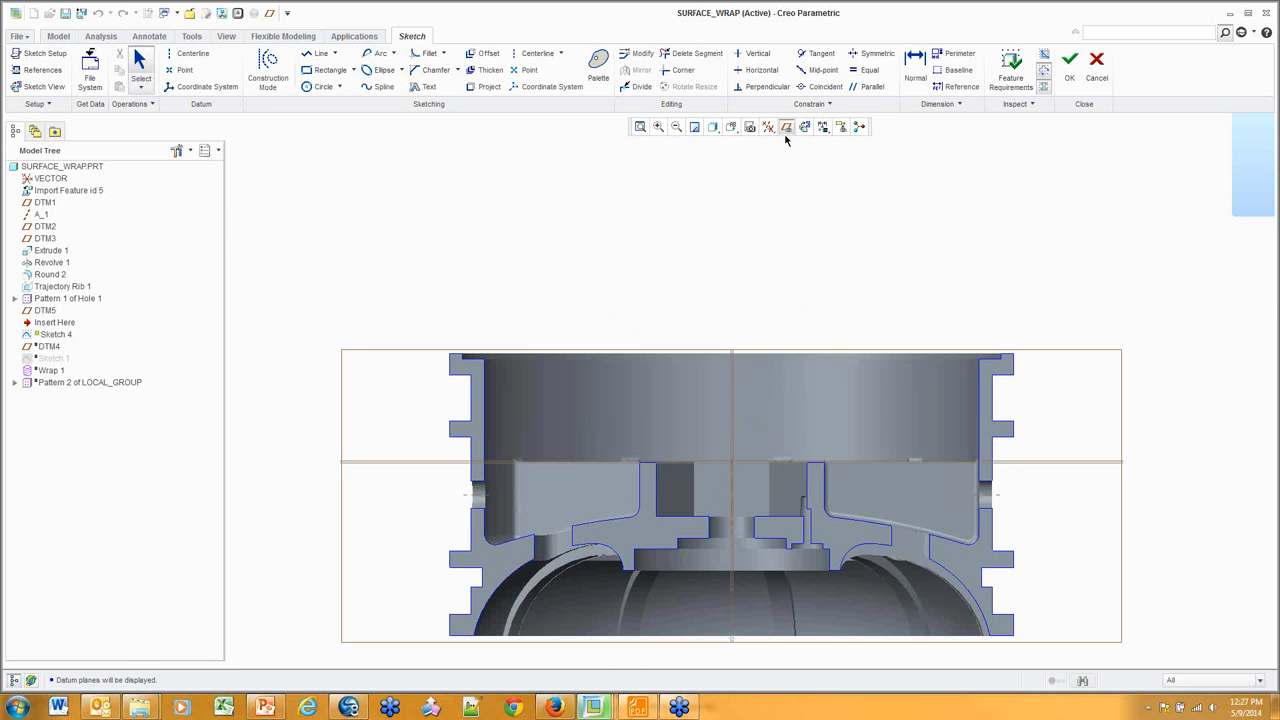
{"action": "left_click", "coordinate": [786, 129]}
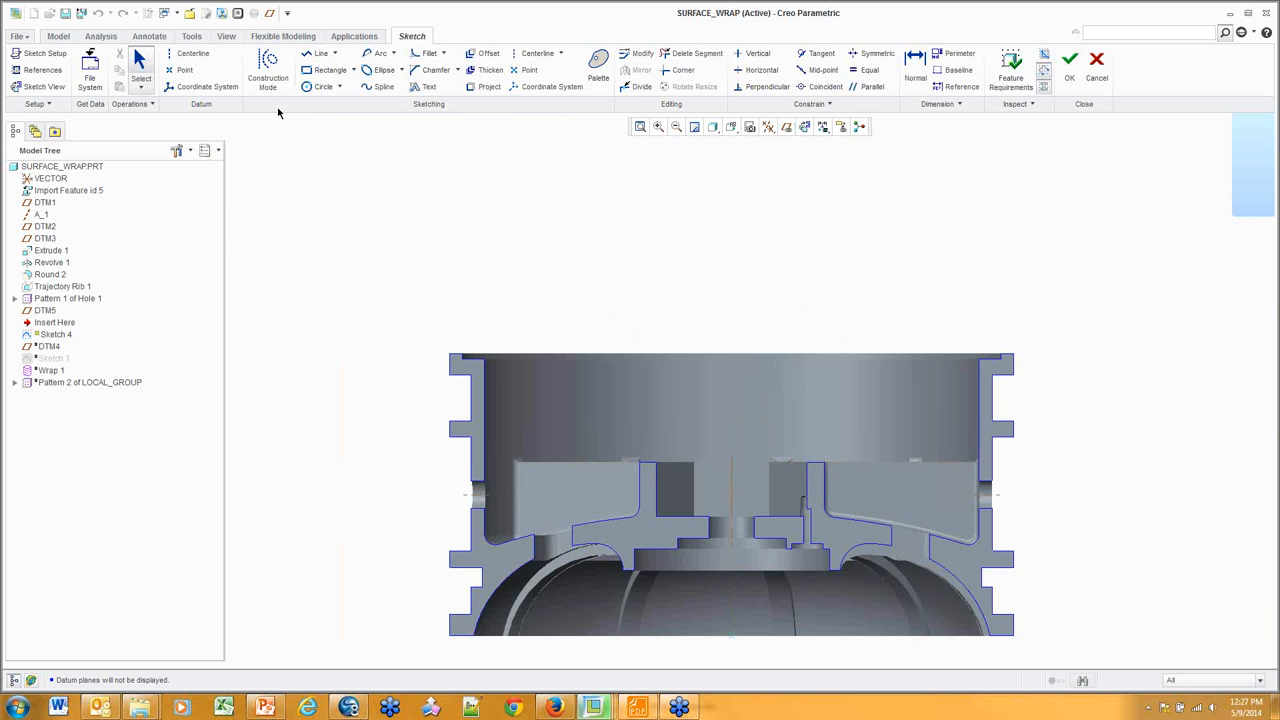
{"action": "left_click", "coordinate": [786, 128]}
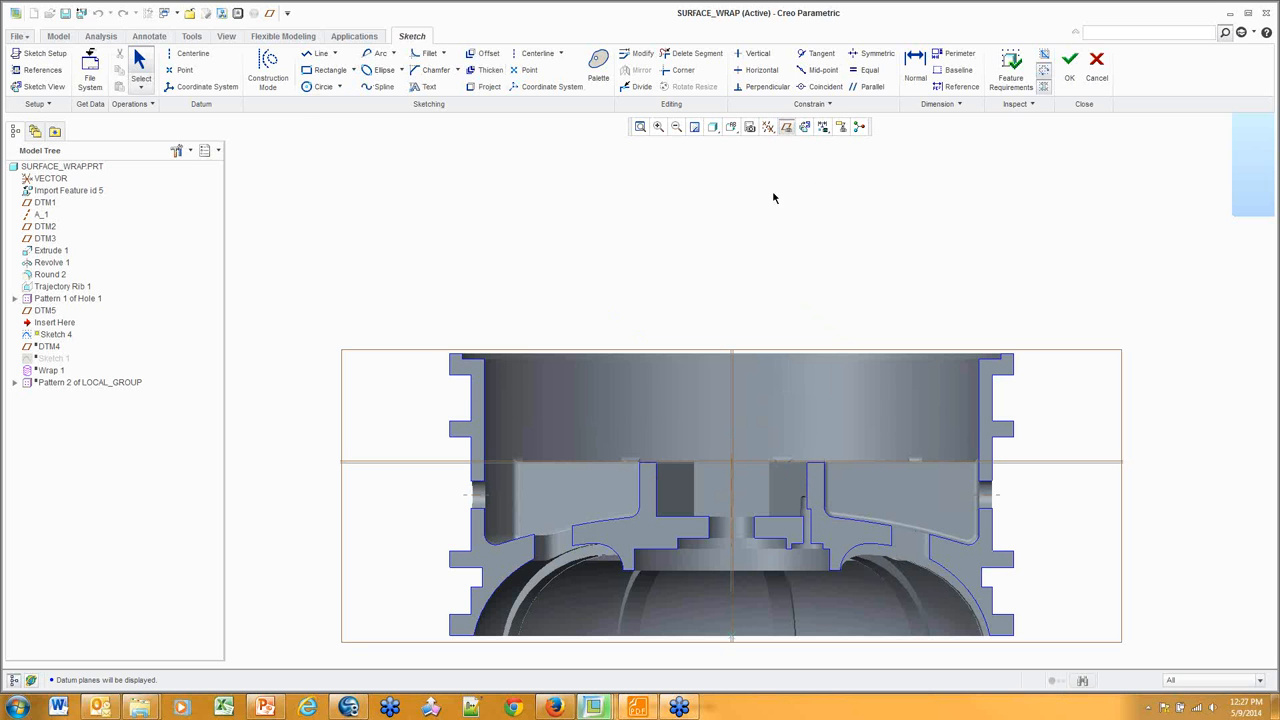
Flip the sketch's section orientation so the wheel section is turned upside down, and hide the datum planes
{"action": "right_click", "coordinate": [654, 249]}
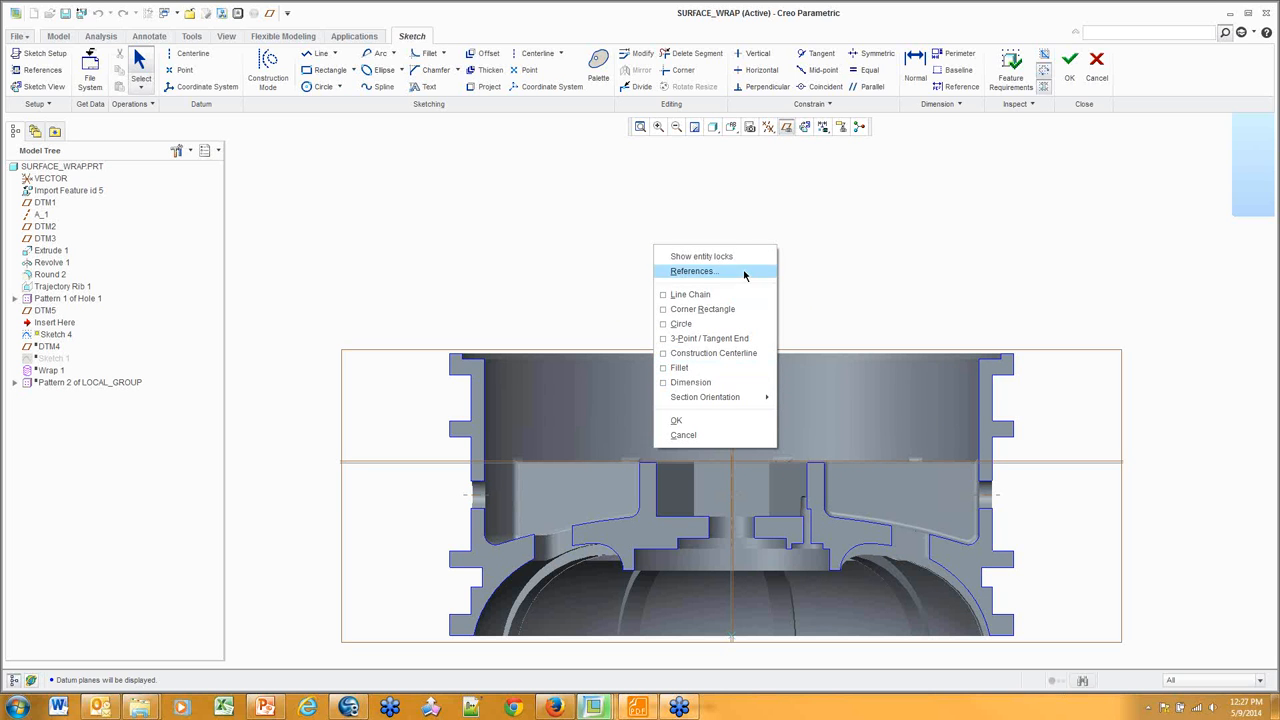
{"action": "mouse_move", "coordinate": [750, 397]}
{"action": "left_click", "coordinate": [840, 443]}
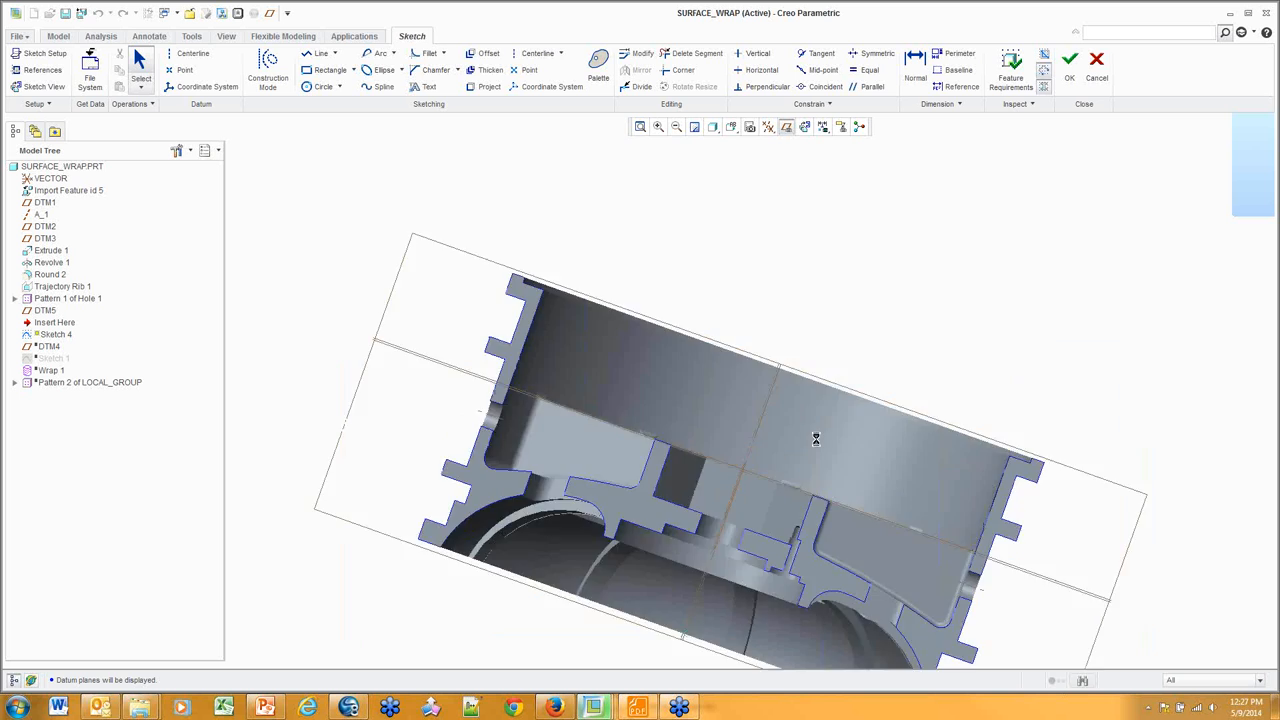
{"action": "left_click", "coordinate": [787, 127]}
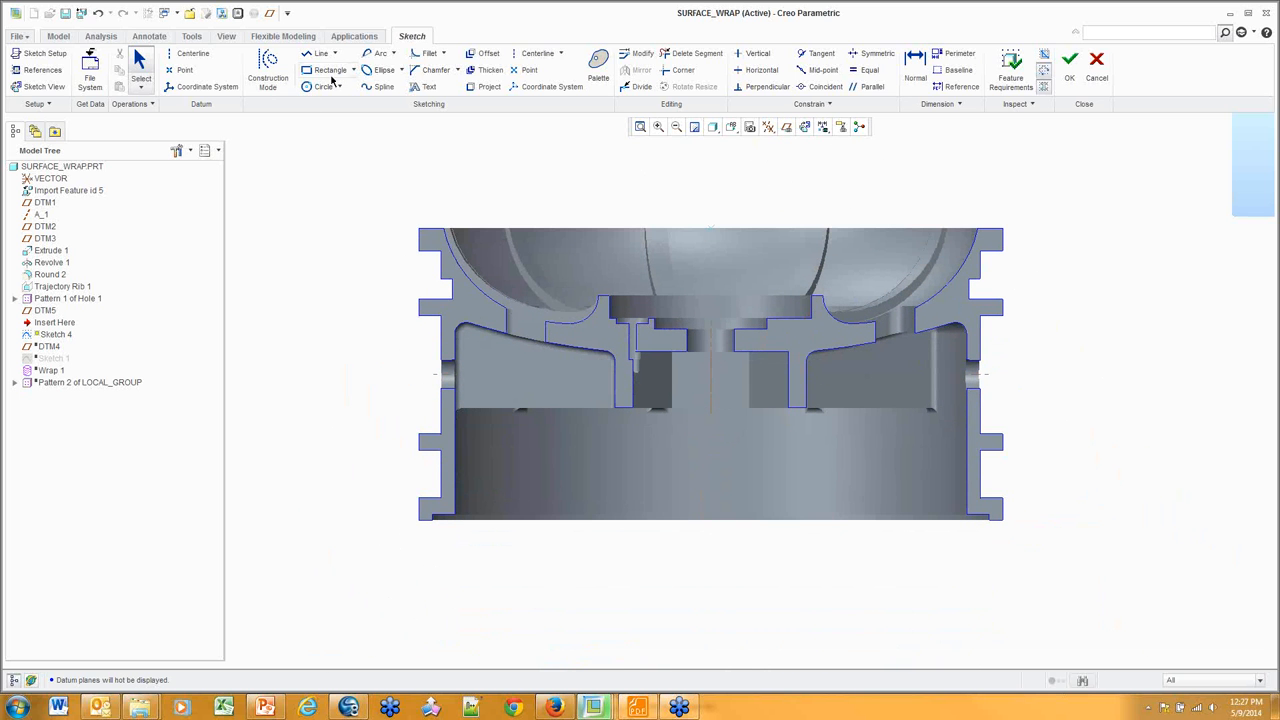
Place the sketch text CREO, about 6.53 high, across the rim wall below the spokes
{"action": "left_click", "coordinate": [422, 86]}
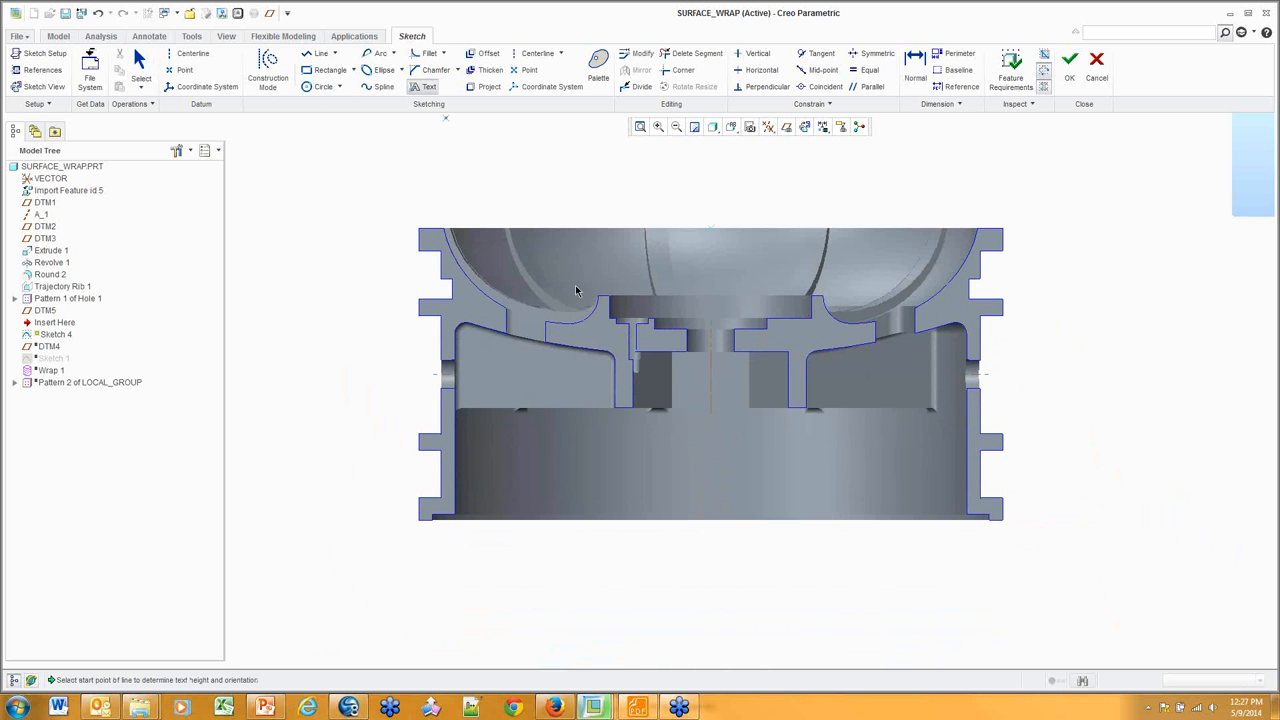
{"action": "left_click", "coordinate": [572, 503]}
{"action": "left_click", "coordinate": [573, 430]}
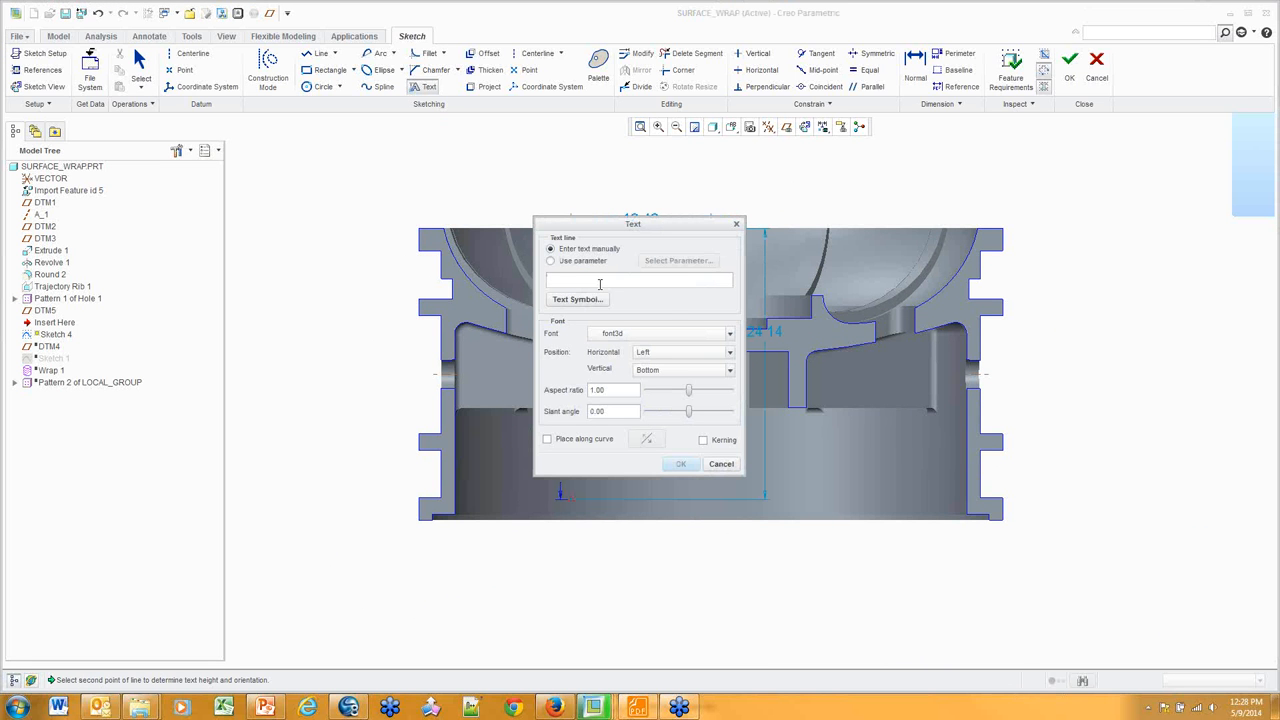
{"action": "type", "text": "CRE"}
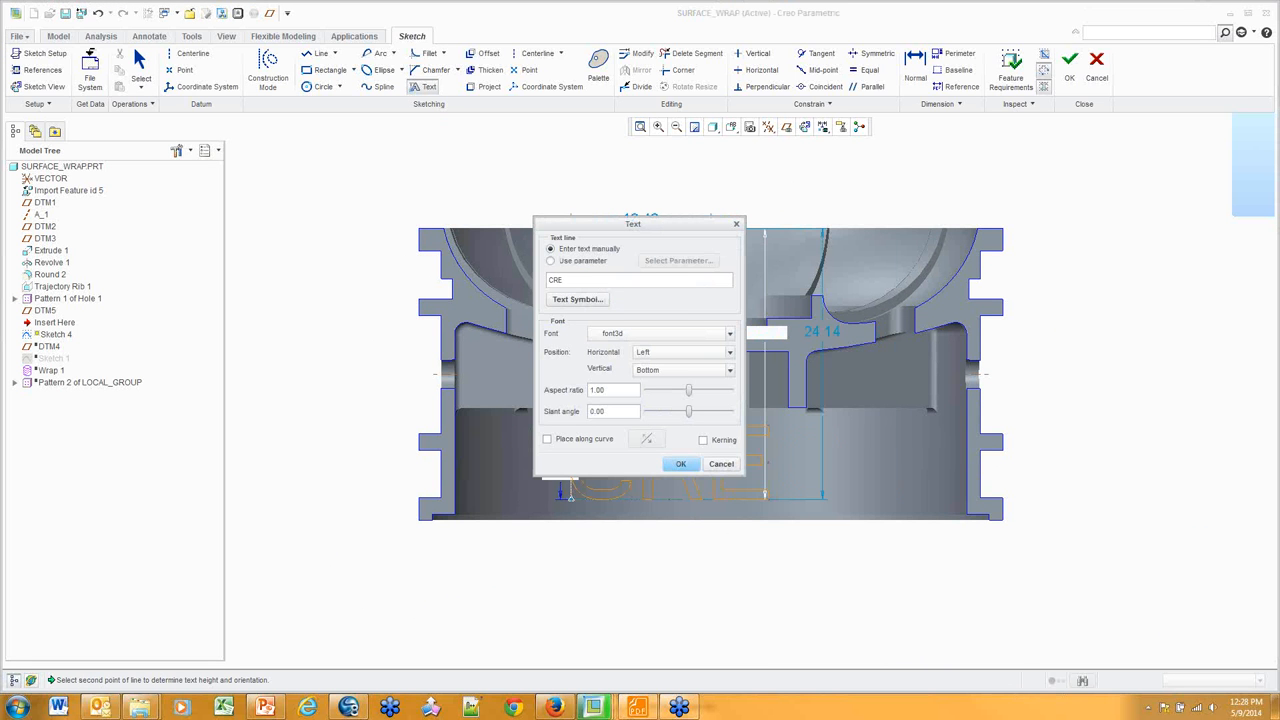
{"action": "type", "text": "O"}
Widen the CREO text to an aspect ratio of 1.20 and finish the sketch
{"action": "left_click_drag", "start_coordinate": [676, 232], "coordinate": [369, 227]}
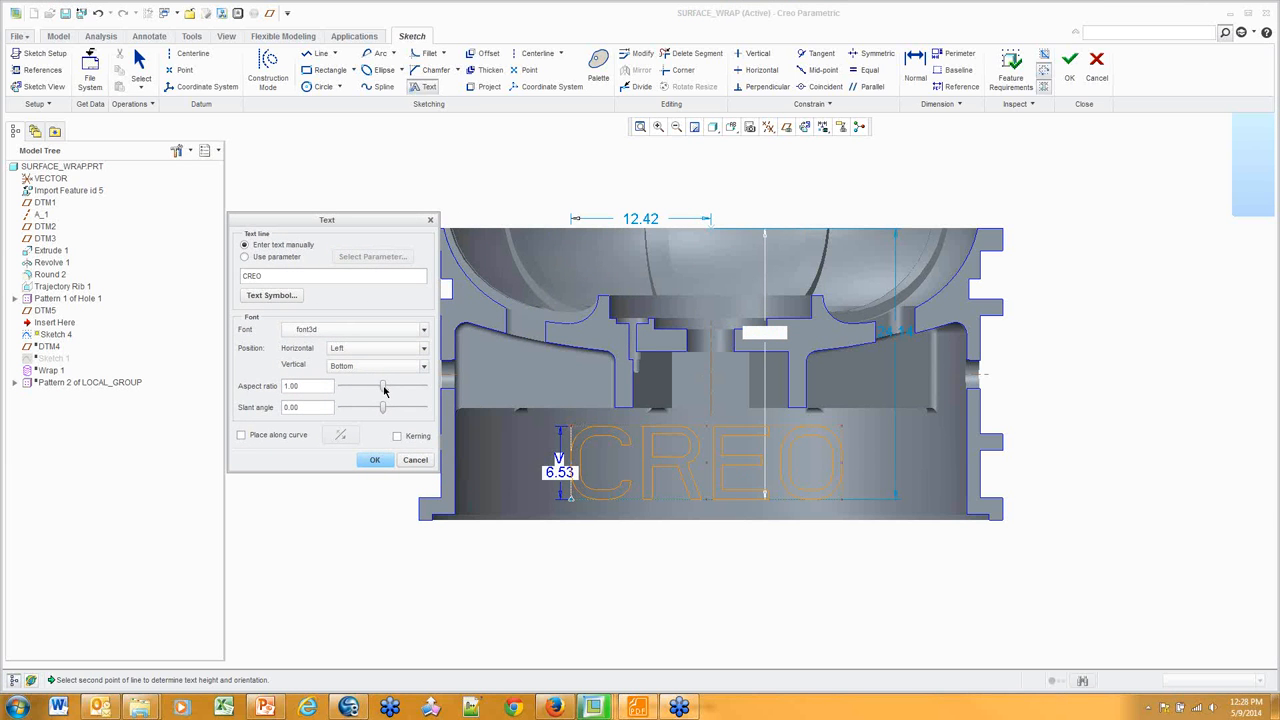
{"action": "left_click_drag", "start_coordinate": [384, 391], "coordinate": [388, 391]}
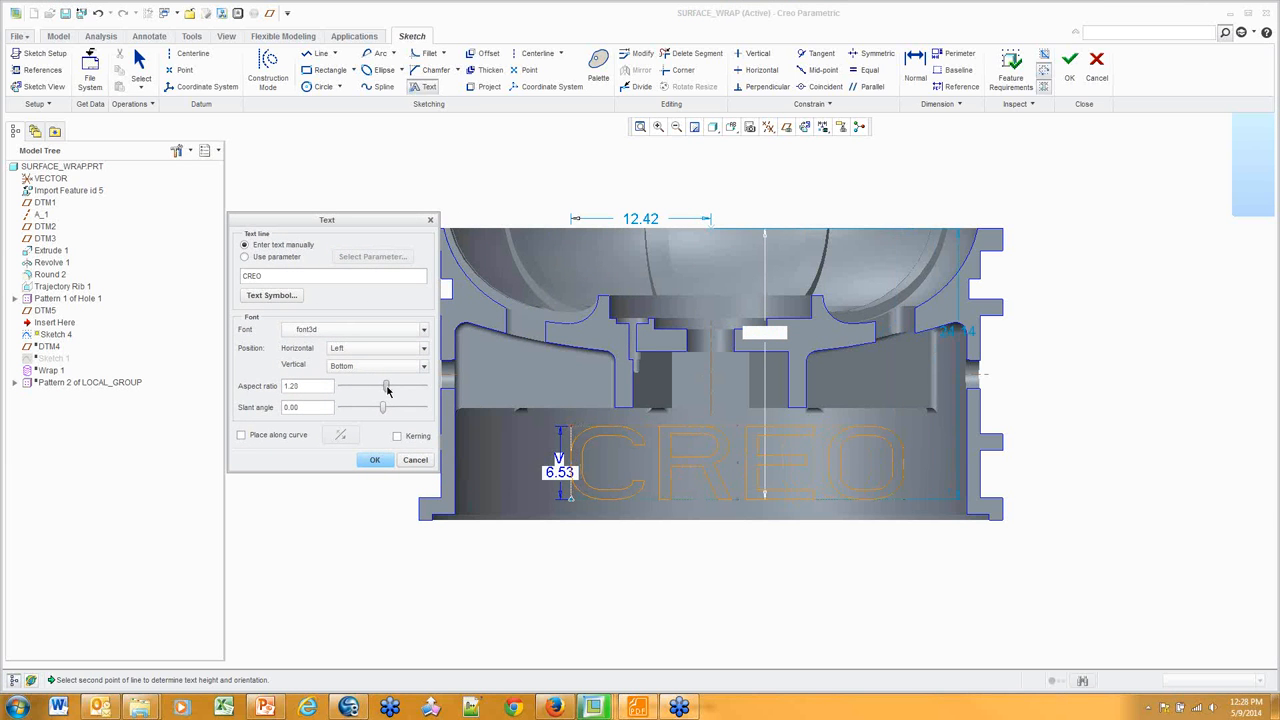
{"action": "left_click", "coordinate": [374, 459]}
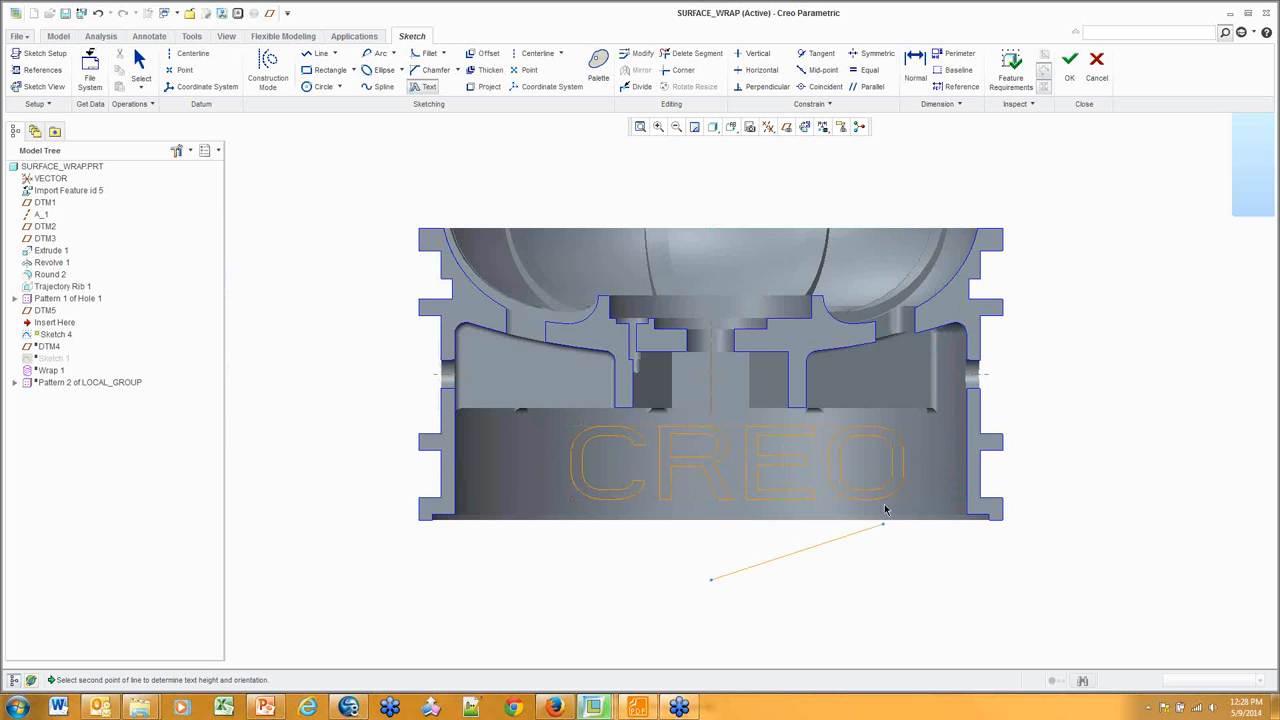
{"action": "middle_click", "coordinate": [910, 568]}
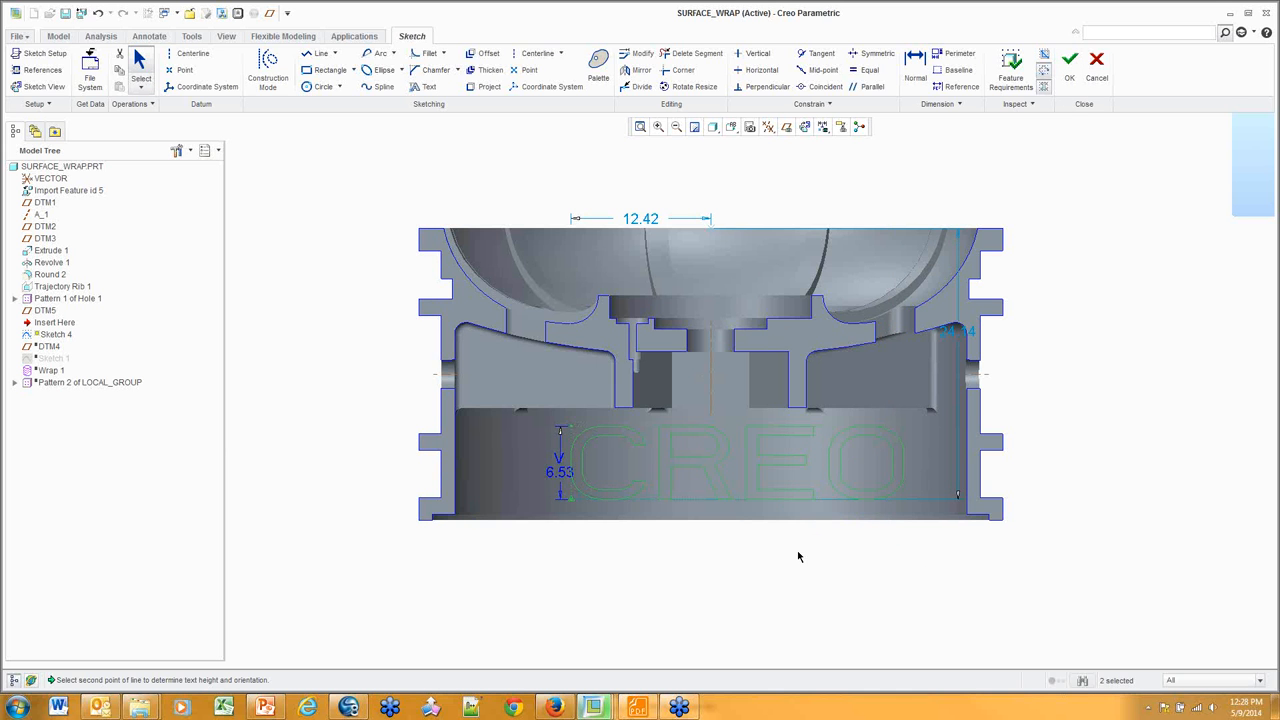
{"action": "mouse_move", "coordinate": [792, 546]}
{"action": "middle_mouse_down"}
{"action": "mouse_move", "coordinate": [972, 166]}
{"action": "mouse_move", "coordinate": [930, 230]}
{"action": "mouse_move", "coordinate": [863, 274]}
{"action": "mouse_move", "coordinate": [902, 337]}
{"action": "middle_mouse_up"}
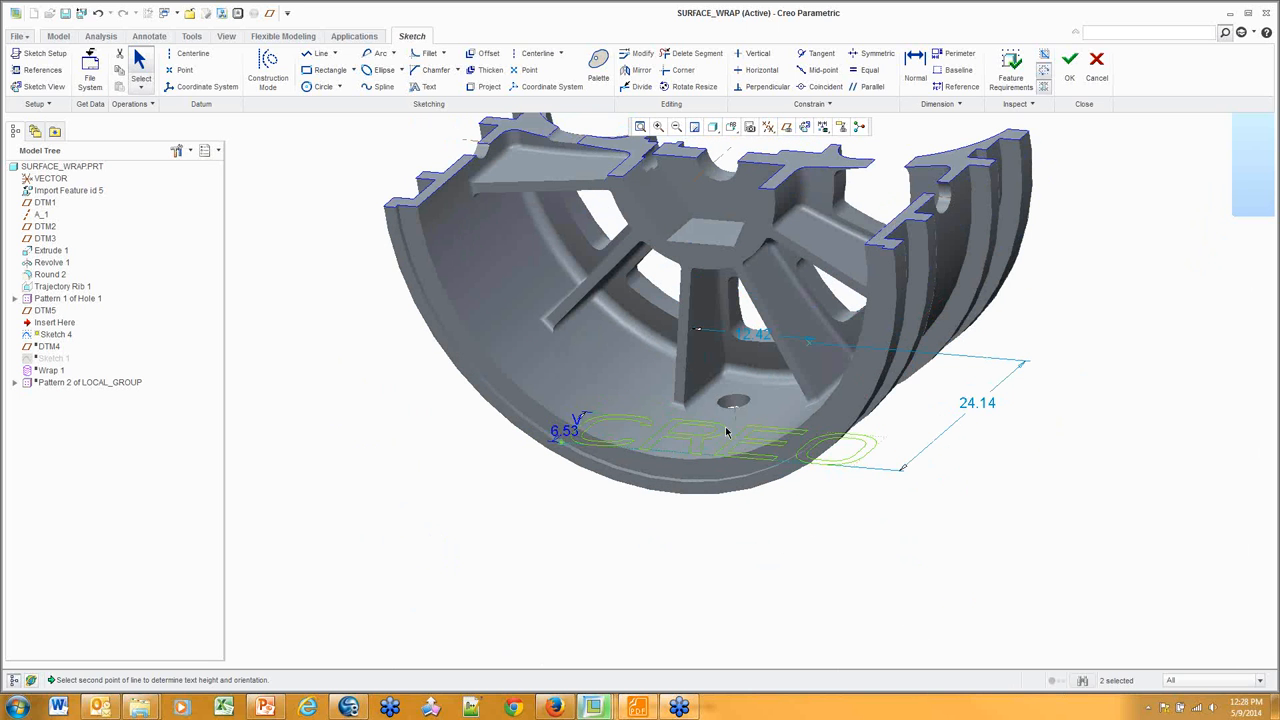
{"action": "left_click", "coordinate": [1070, 62]}
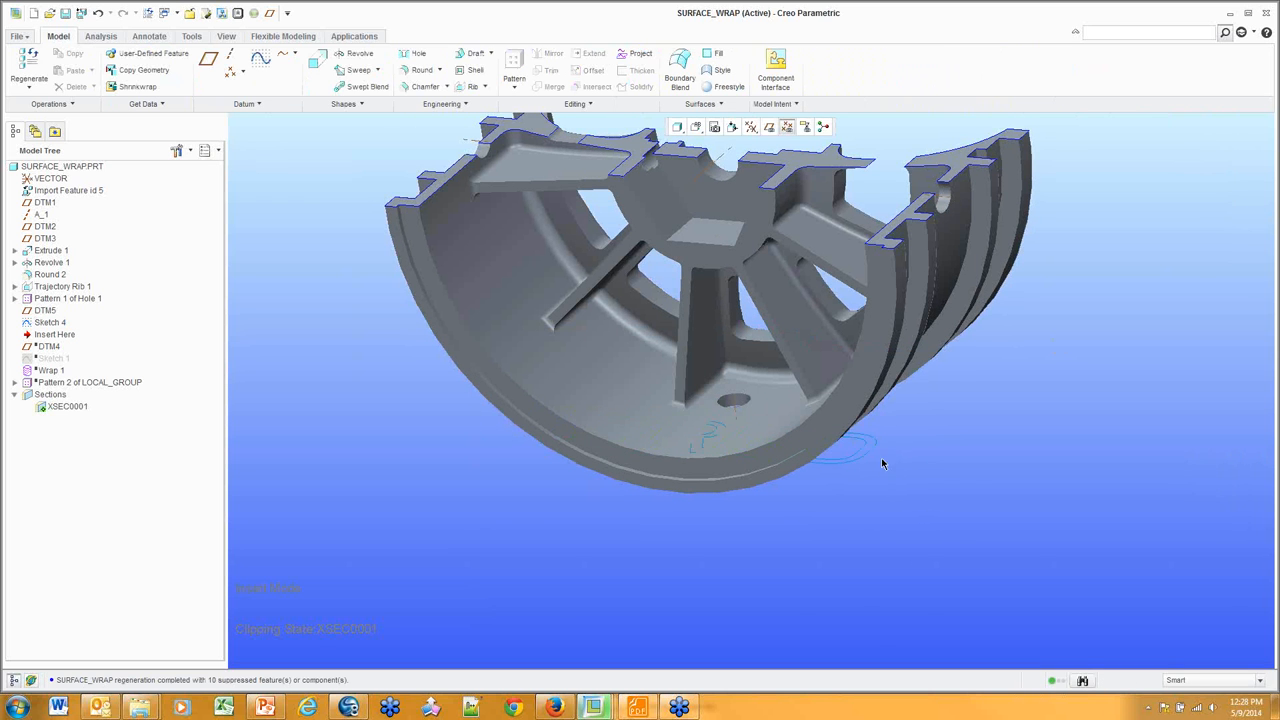
{"action": "middle_click_drag", "start_coordinate": [964, 457], "coordinate": [960, 467]}
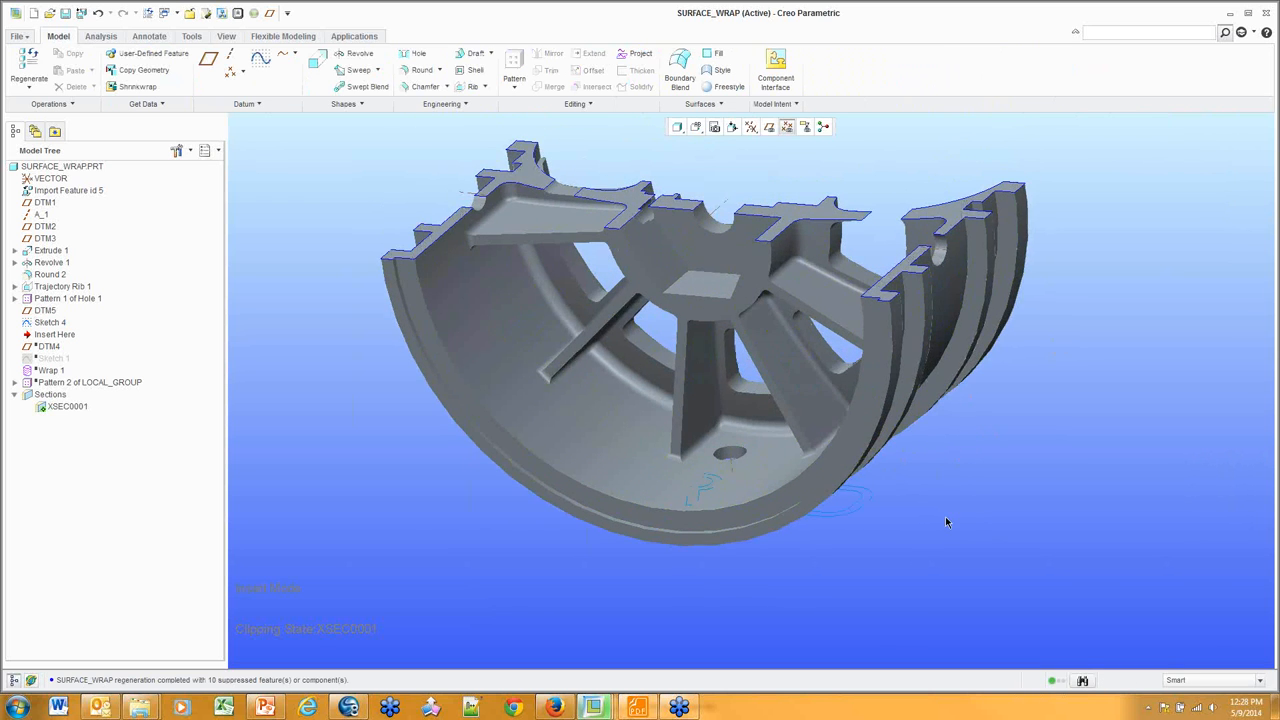
Wrap the CREO text sketch onto the wheel's inner rim surface, flipping the wrap direction toward the inside
{"action": "left_click", "coordinate": [855, 509]}
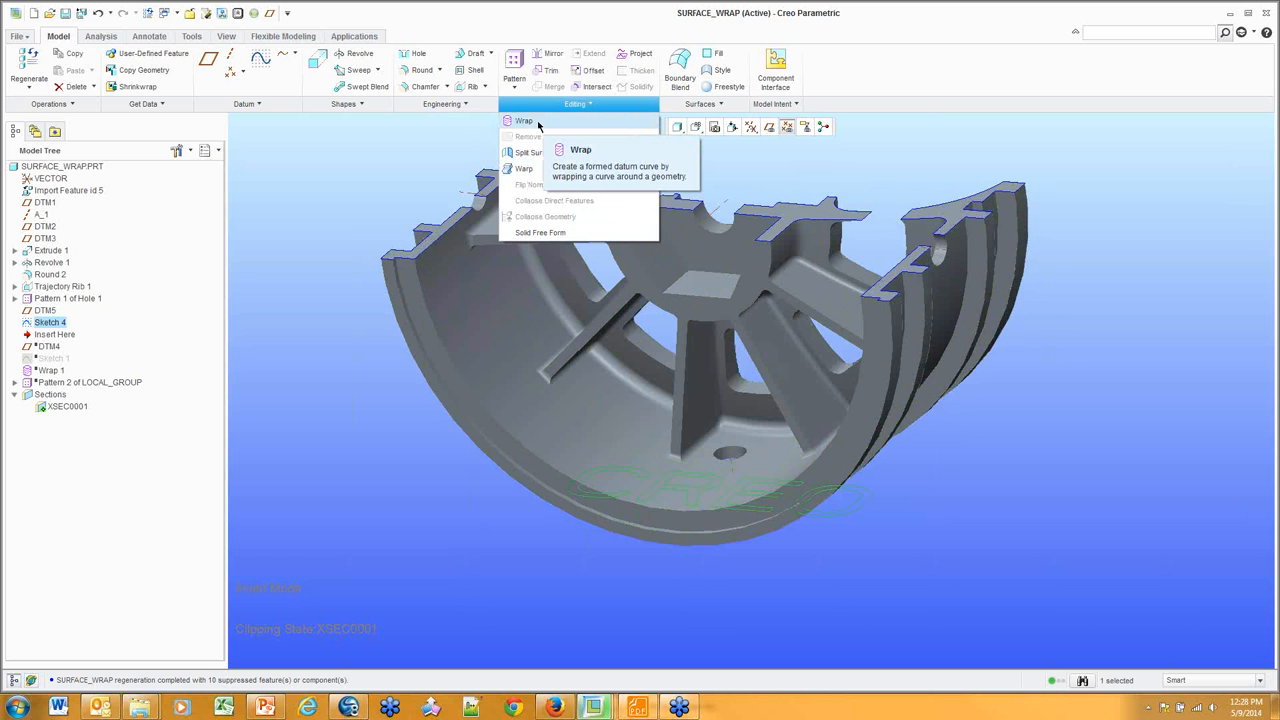
{"action": "left_click", "coordinate": [524, 121]}
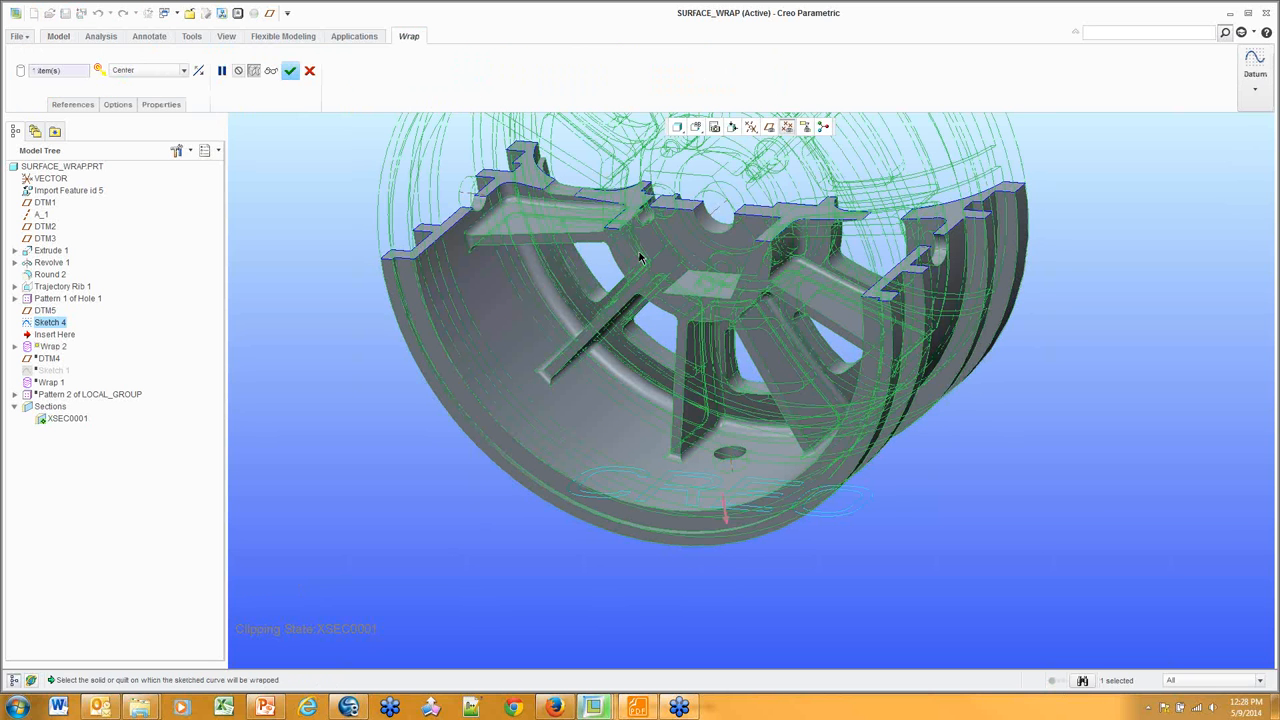
{"action": "middle_click", "coordinate": [943, 518]}
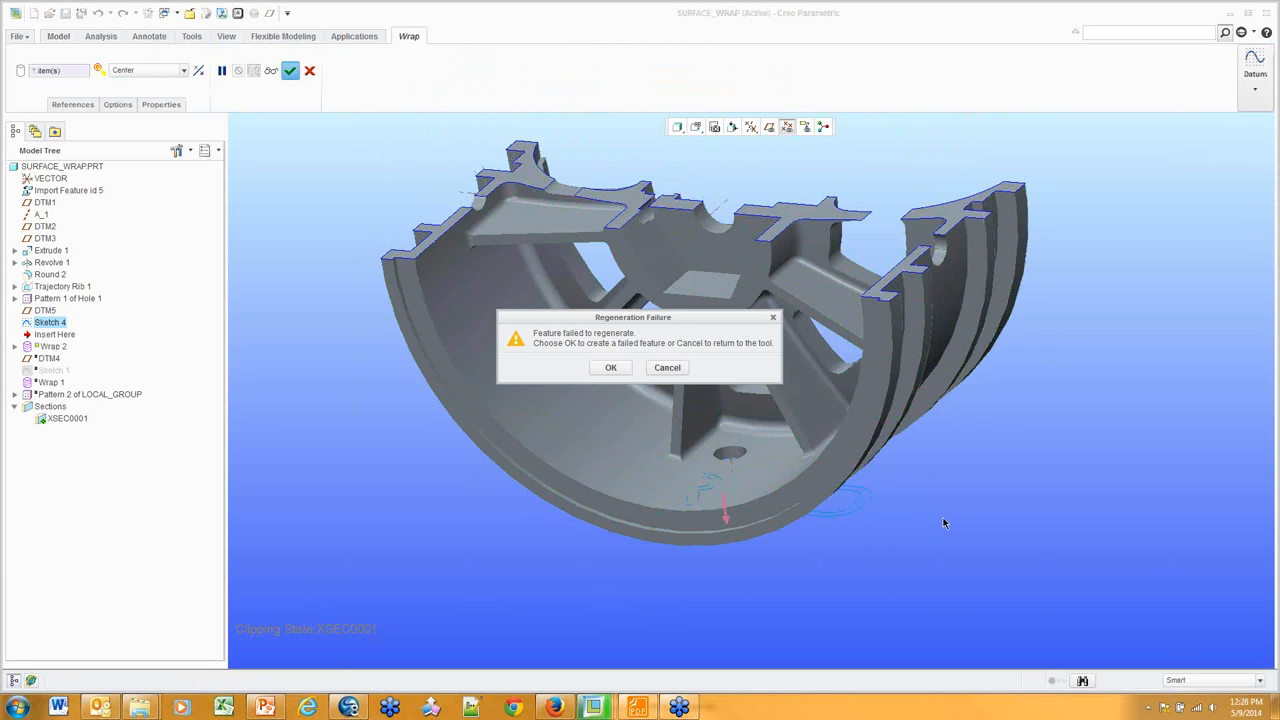
{"action": "left_click", "coordinate": [667, 367]}
{"action": "left_click", "coordinate": [1165, 367]}
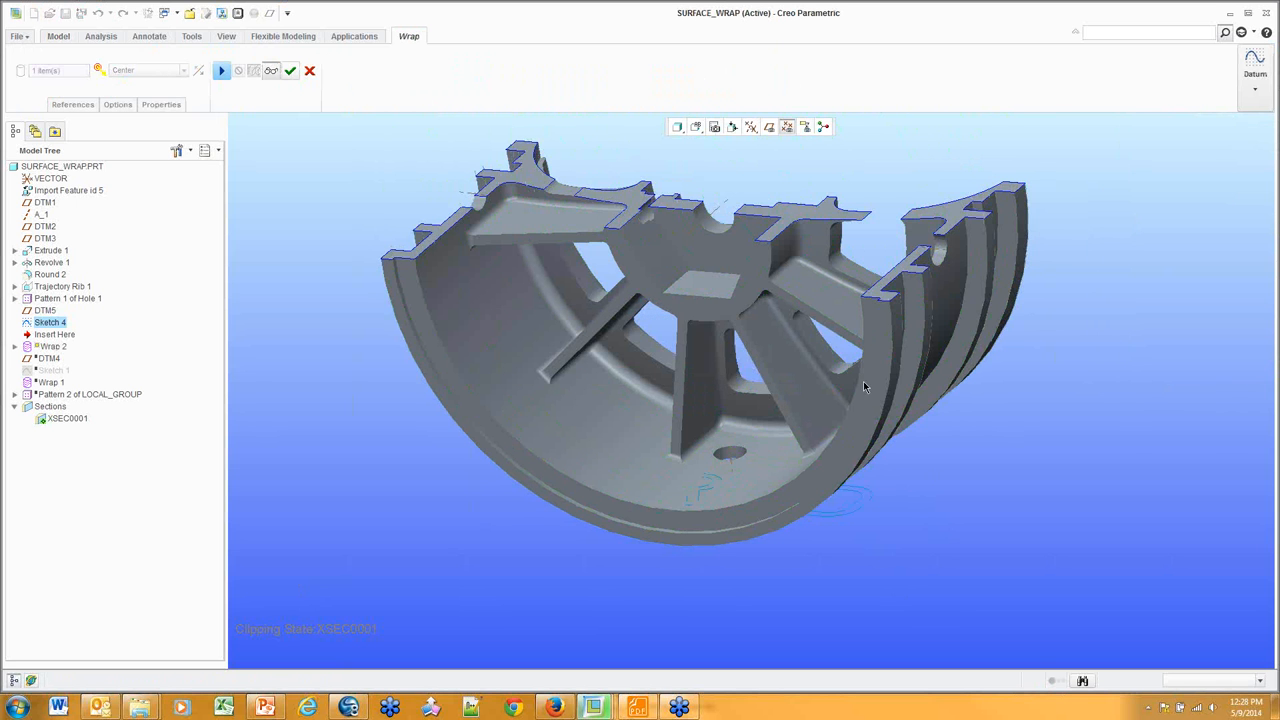
{"action": "left_click", "coordinate": [220, 71]}
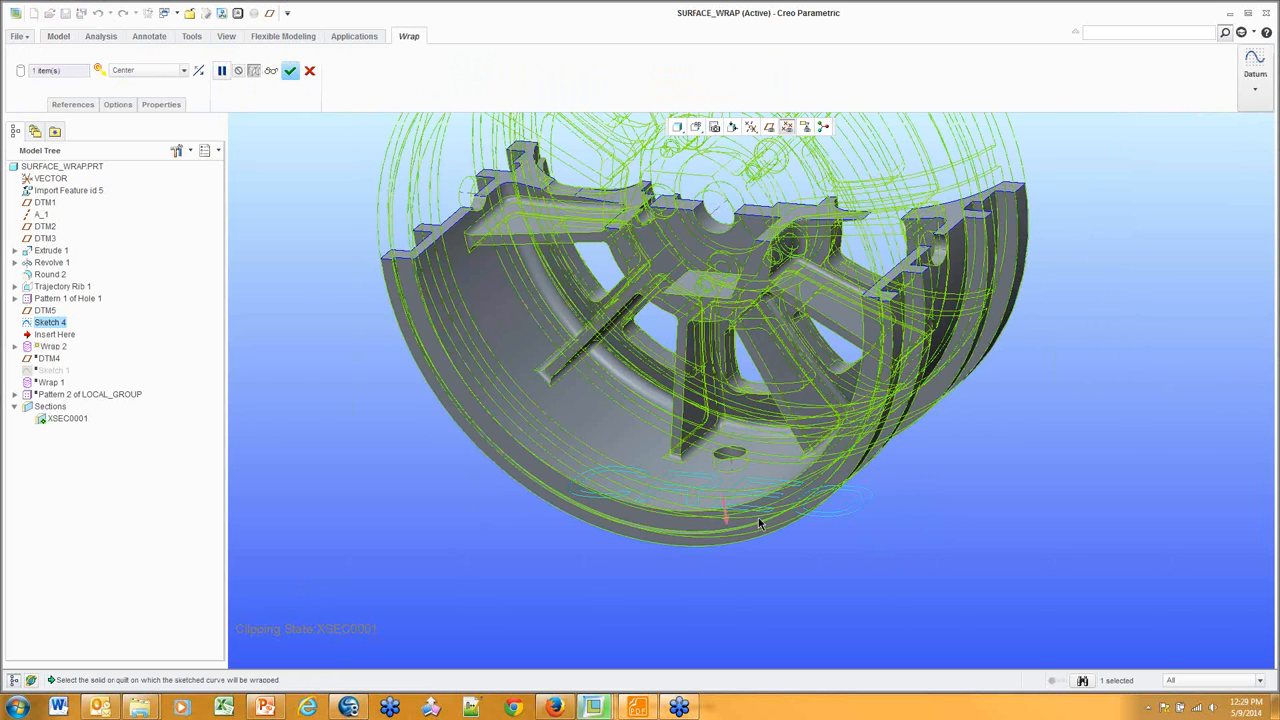
{"action": "left_click", "coordinate": [730, 524]}
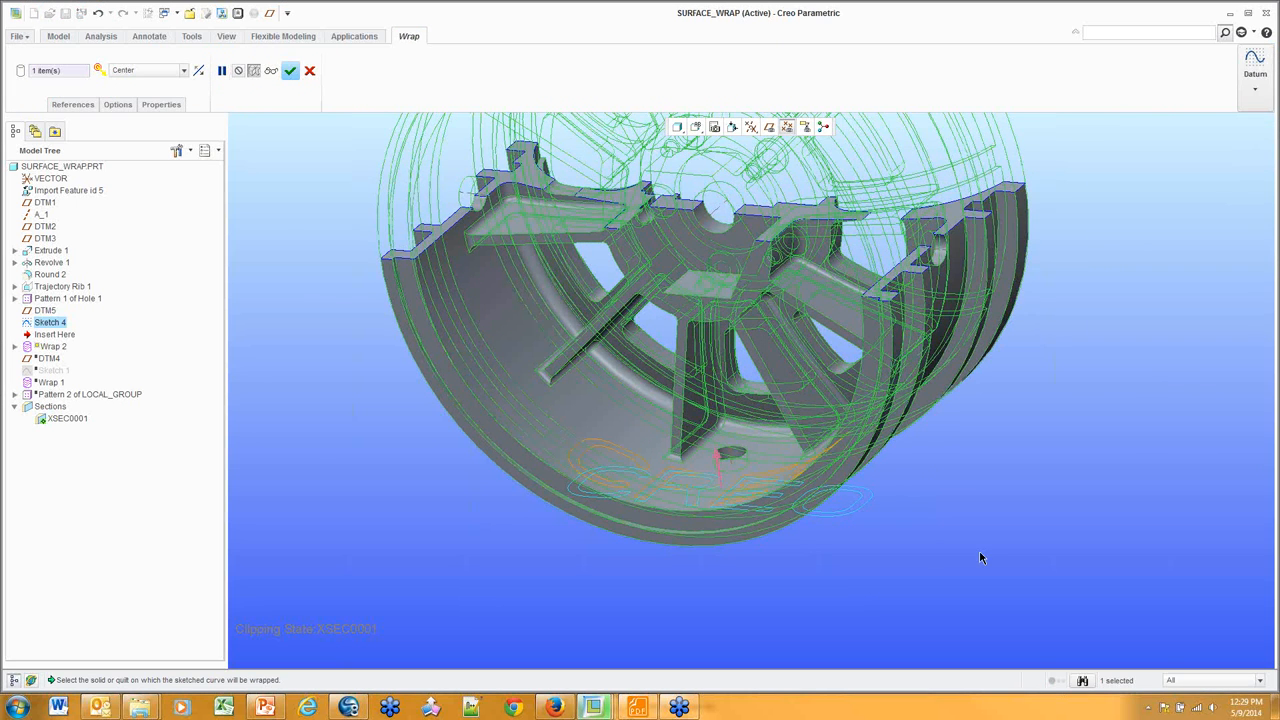
{"action": "middle_click_drag", "start_coordinate": [1052, 509], "coordinate": [1061, 509]}
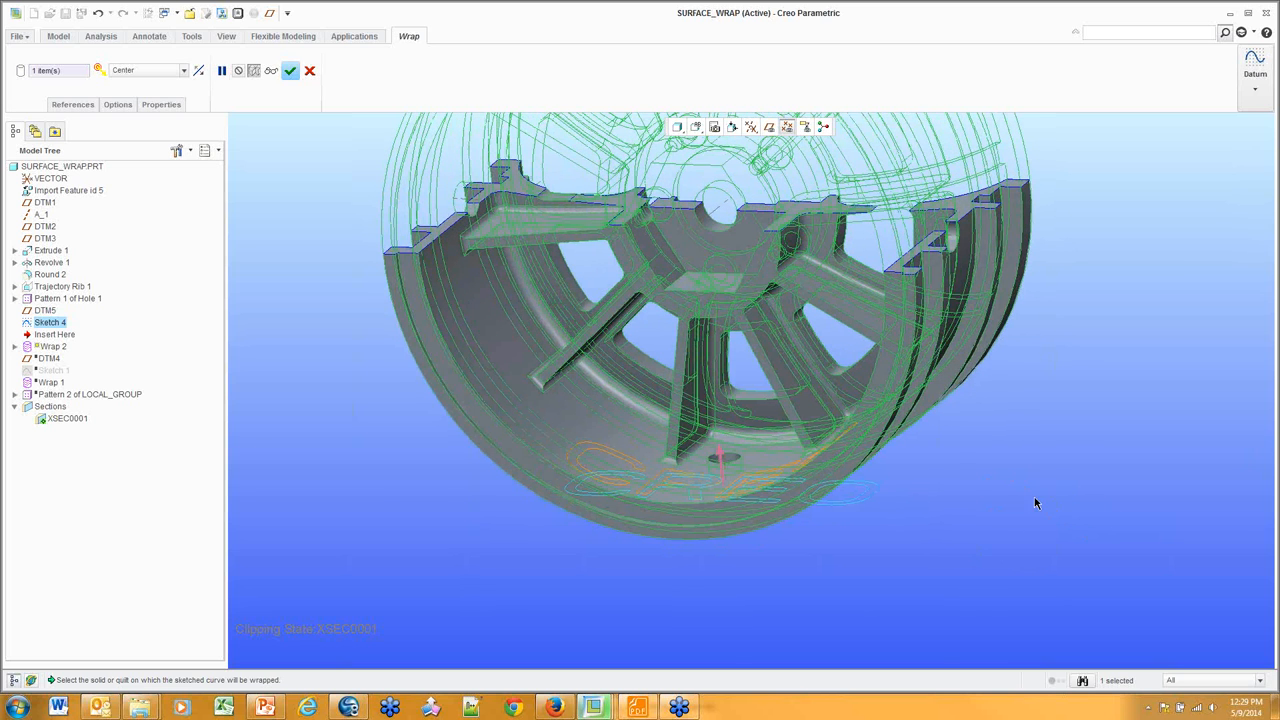
{"action": "mouse_move", "coordinate": [936, 476]}
{"action": "middle_mouse_down"}
{"action": "mouse_move", "coordinate": [968, 486]}
{"action": "mouse_move", "coordinate": [966, 506]}
{"action": "mouse_move", "coordinate": [978, 489]}
{"action": "middle_mouse_up"}
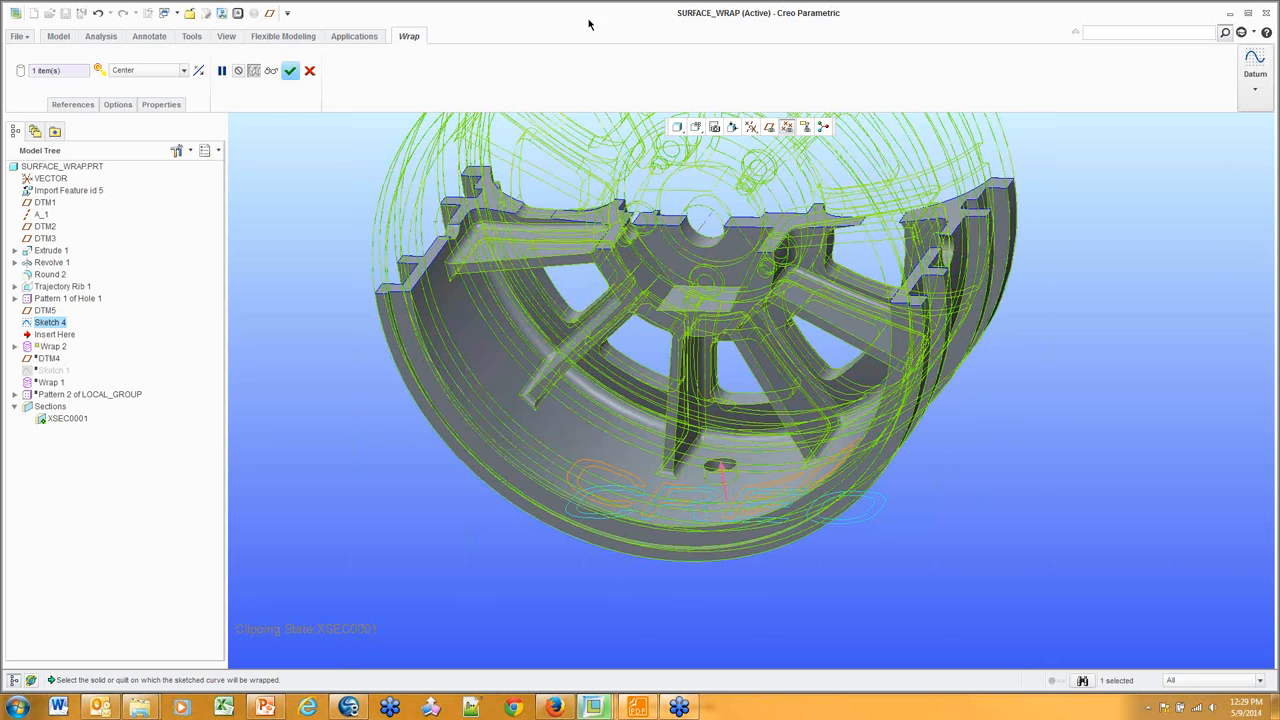
{"action": "left_click", "coordinate": [290, 70]}
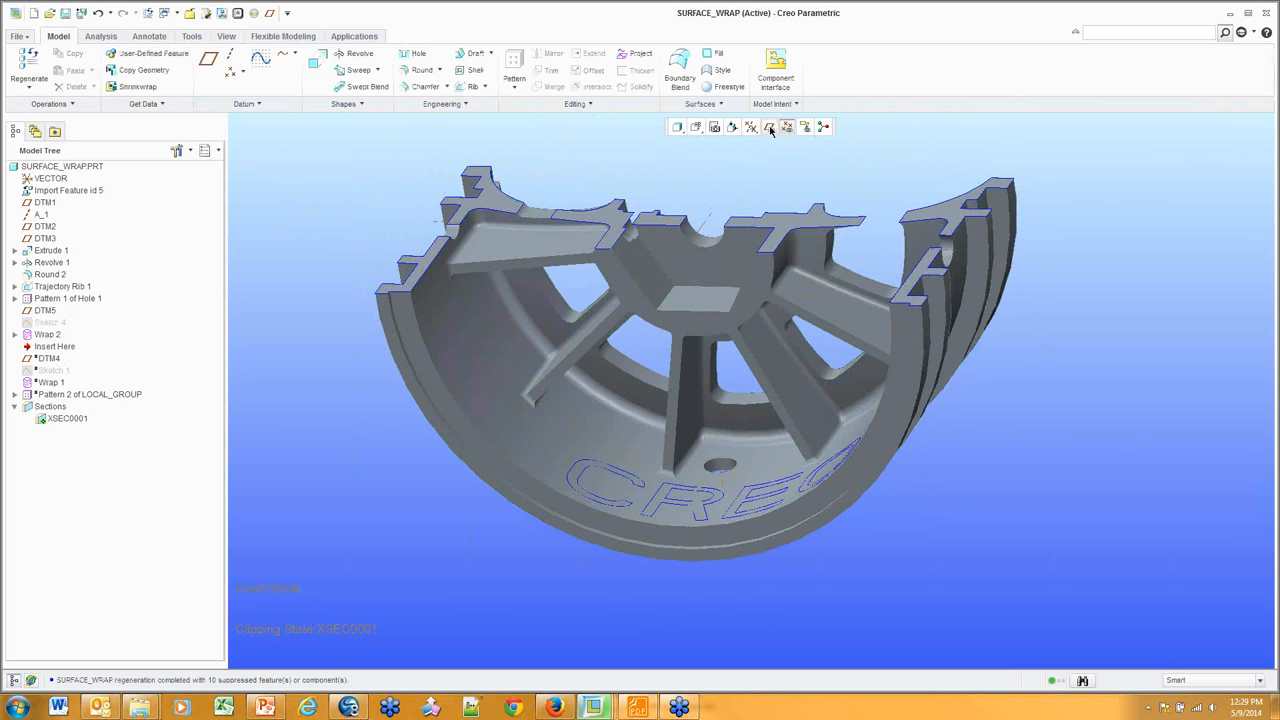
Show the datum planes and start a new sketch on the plane where the flat CREO text was drawn
{"action": "left_click", "coordinate": [768, 127]}
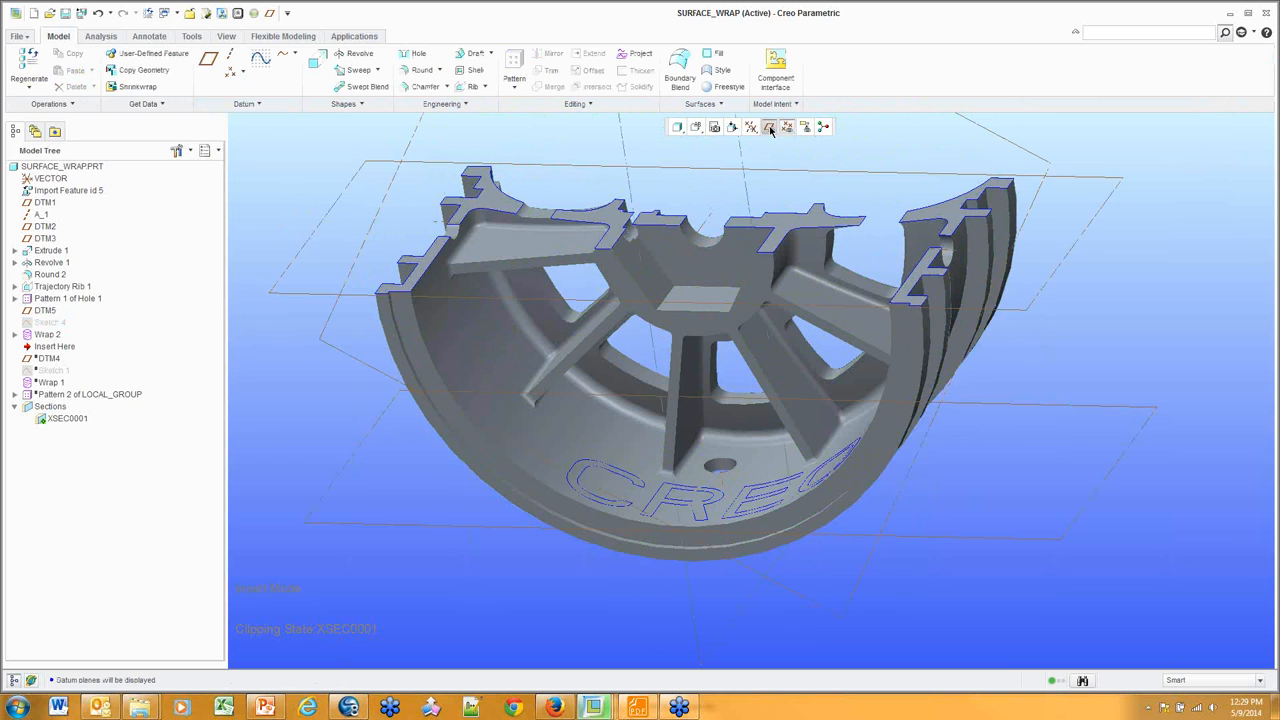
{"action": "left_click", "coordinate": [260, 58]}
{"action": "left_click", "coordinate": [376, 428]}
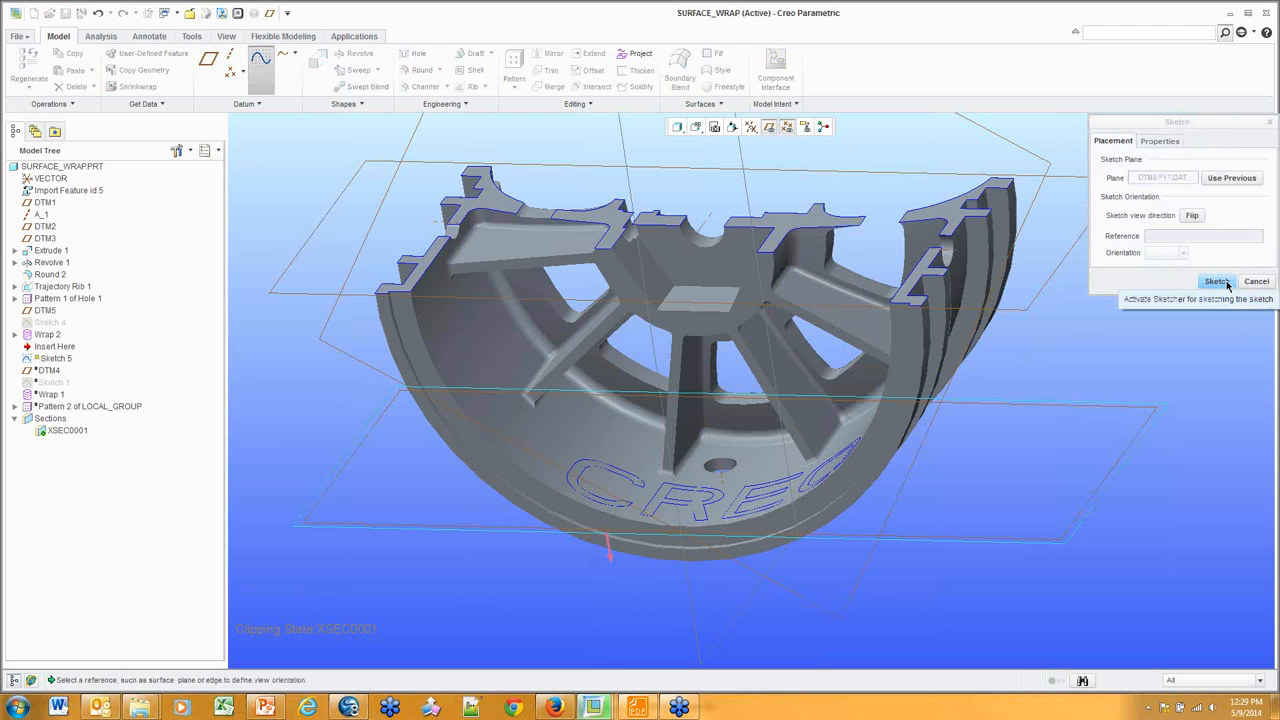
{"action": "left_click", "coordinate": [1217, 281]}
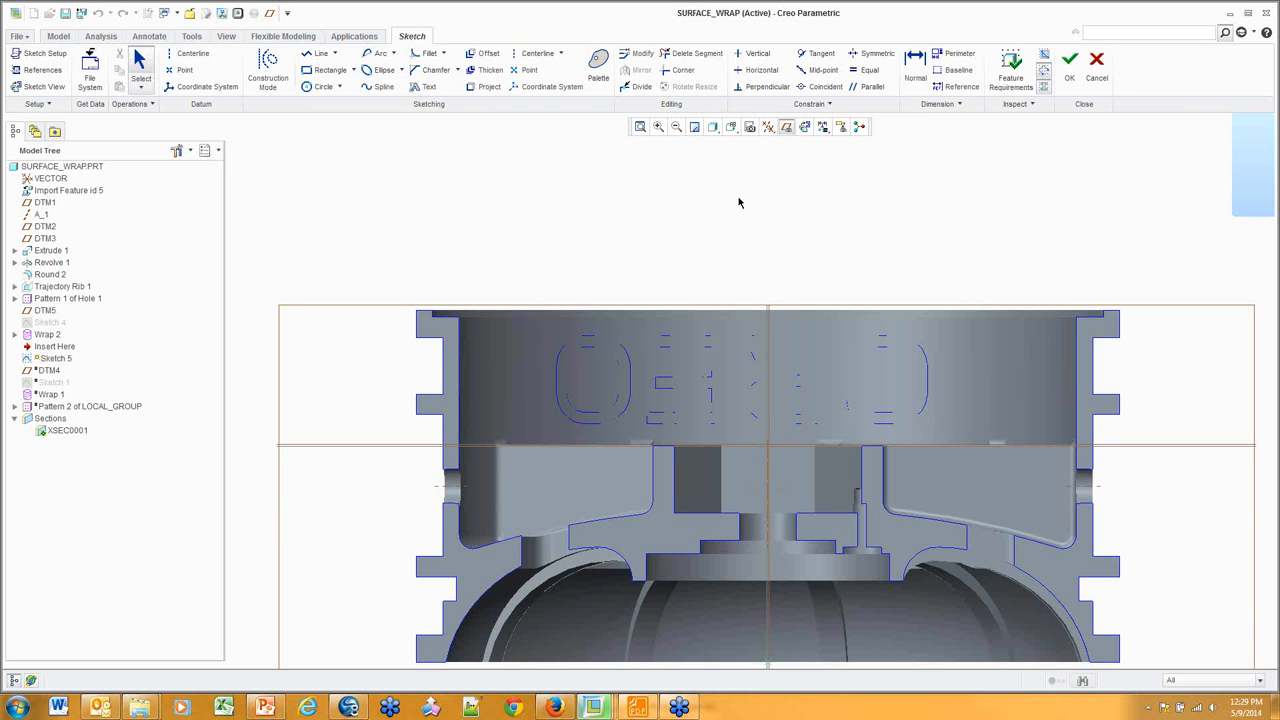
Project the letters C and R of the wrapped text into the sketch as loops, including the R's inner contour
{"action": "middle_click_drag", "start_coordinate": [858, 330], "coordinate": [853, 273]}
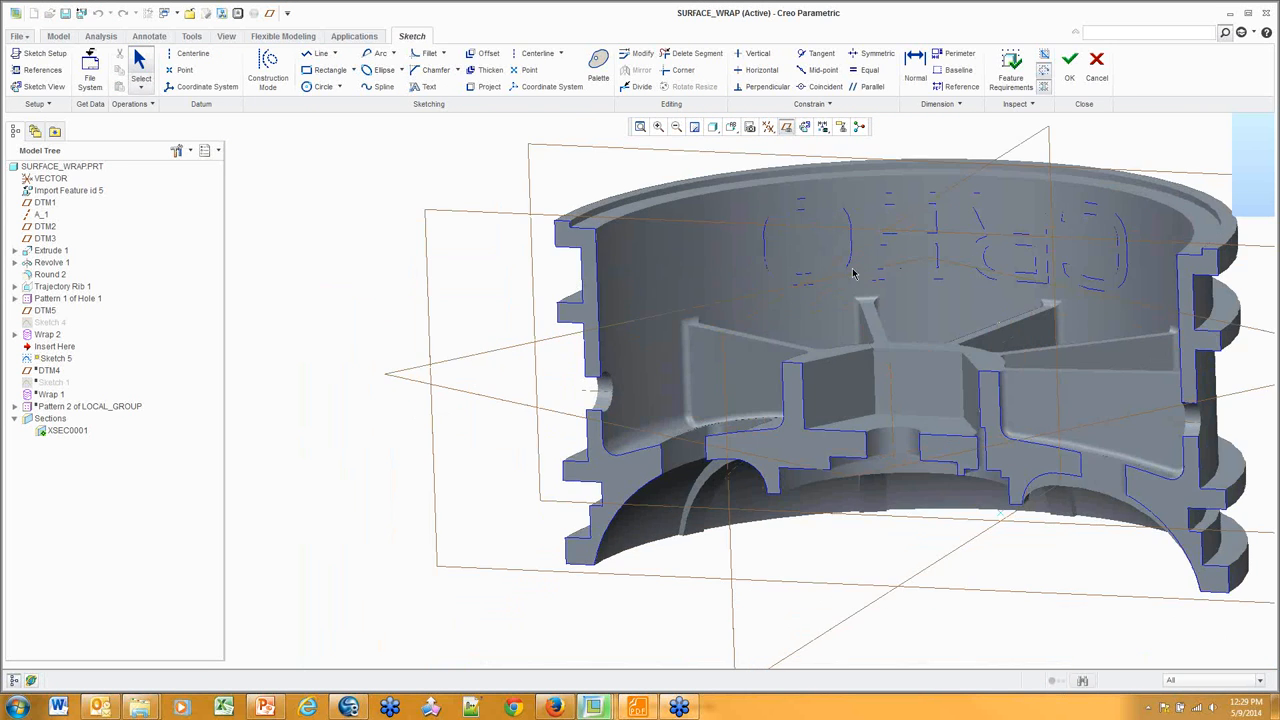
{"action": "middle_click_drag", "start_coordinate": [998, 262], "coordinate": [712, 386], "text": "shift"}
{"action": "scroll", "coordinate": [727, 350], "scroll_direction": "down", "scroll_amount": 2}
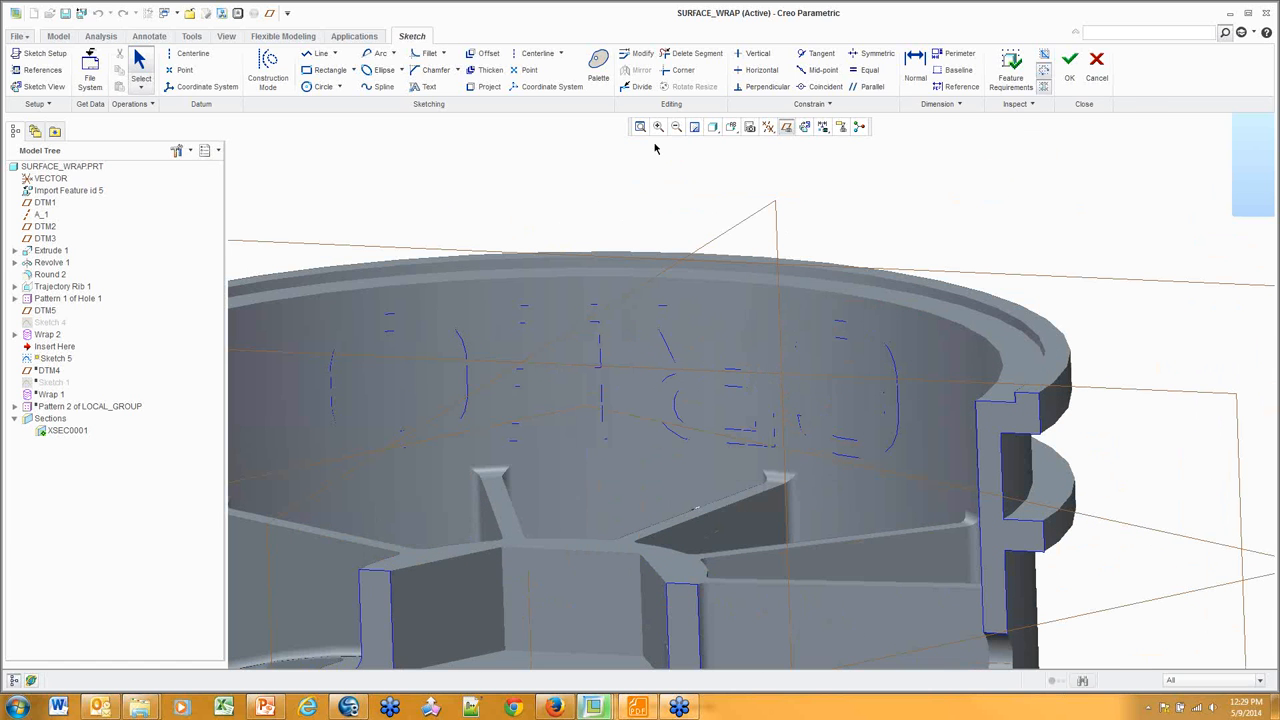
{"action": "left_click", "coordinate": [485, 89]}
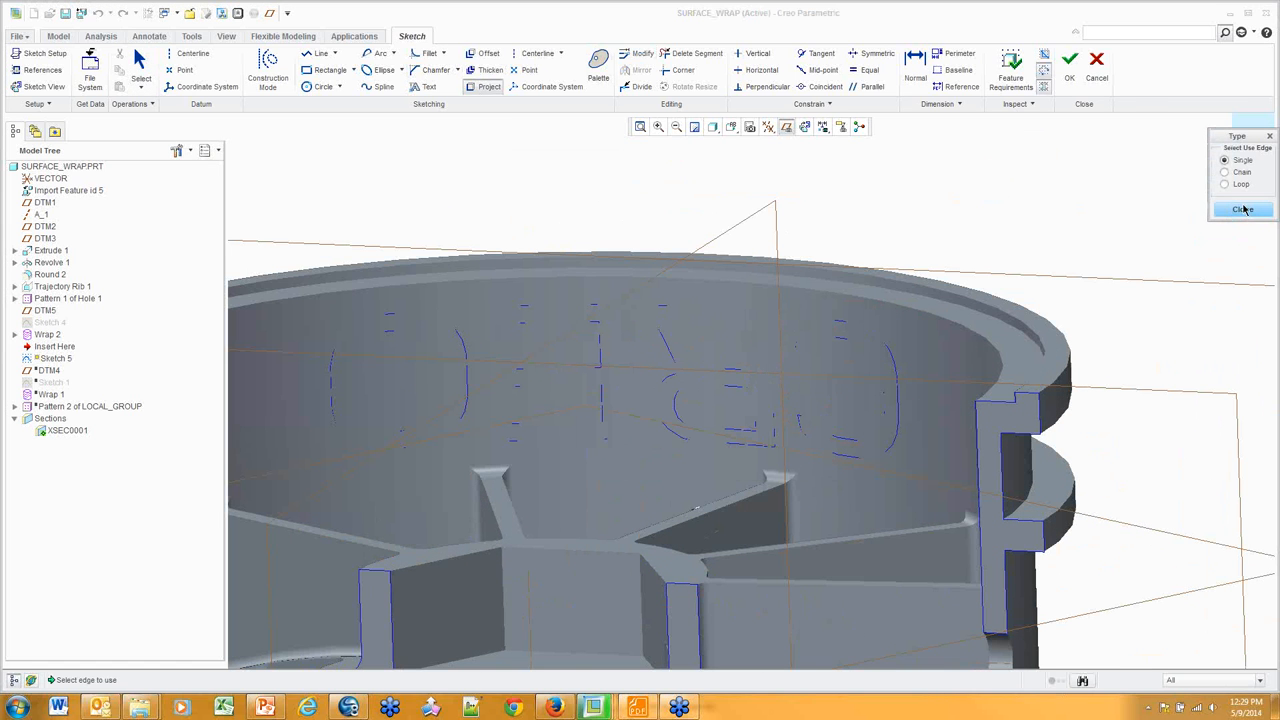
{"action": "left_click", "coordinate": [1237, 189]}
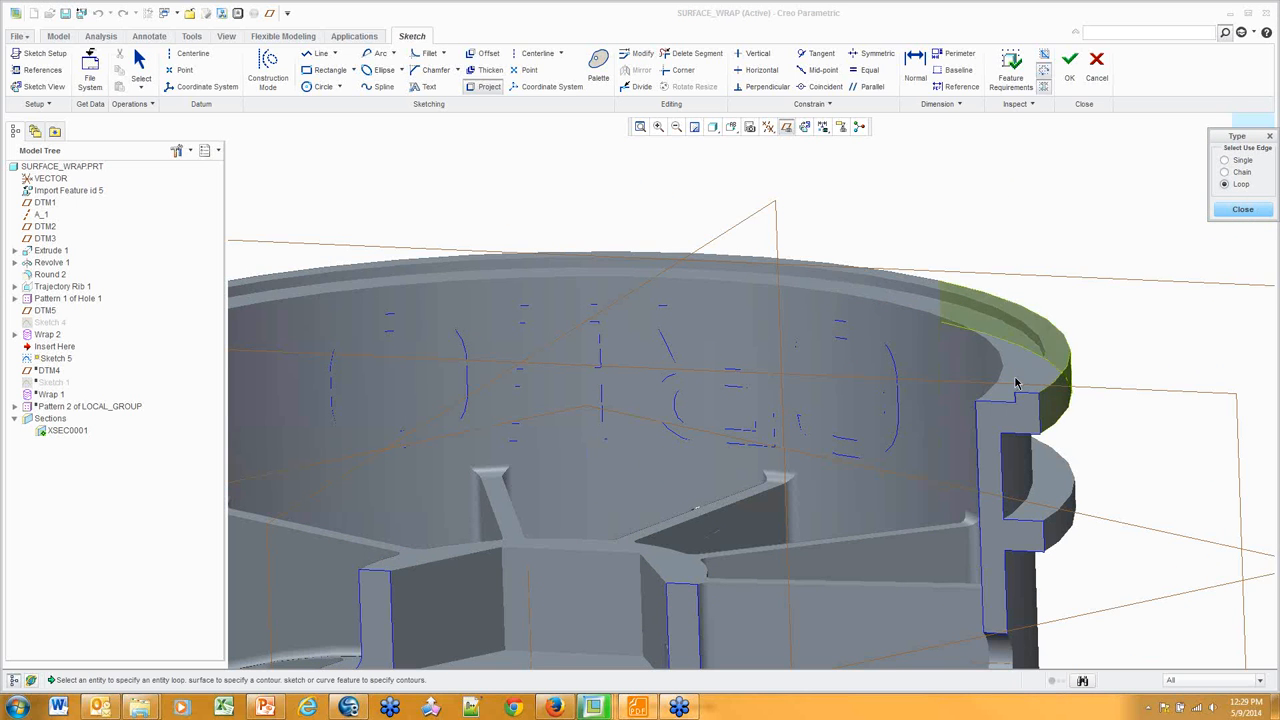
{"action": "left_click", "coordinate": [898, 386]}
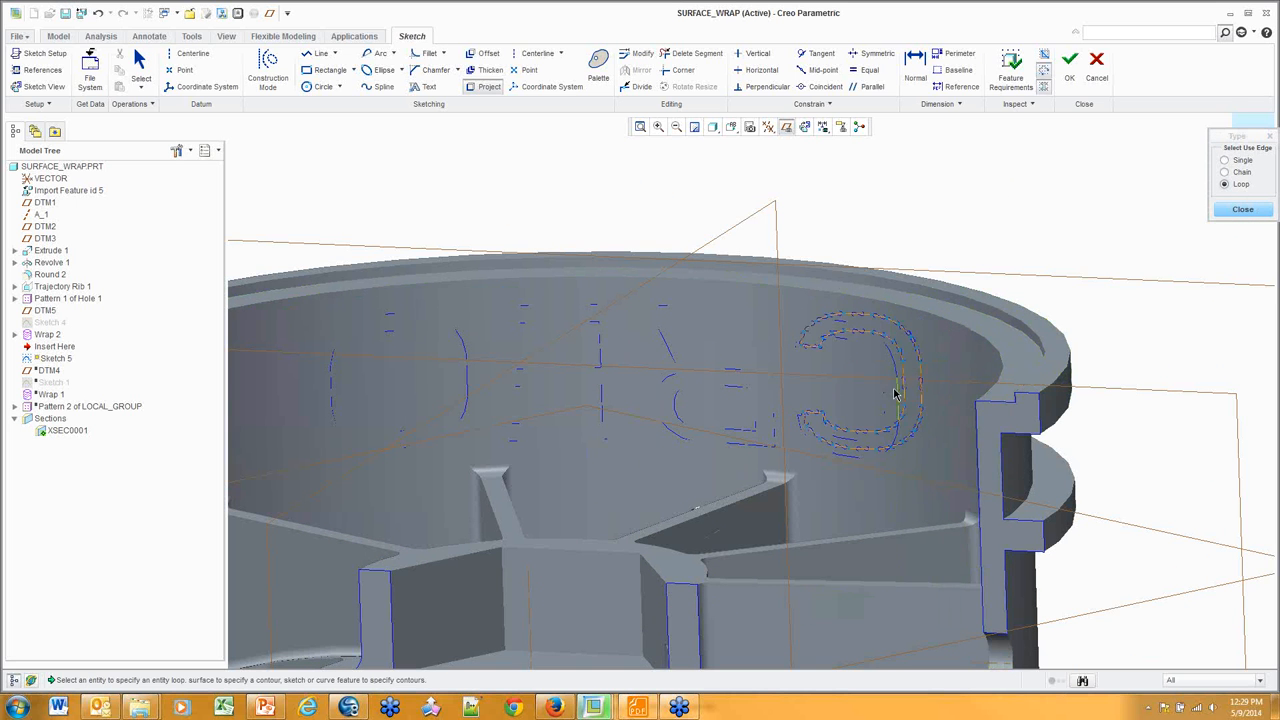
{"action": "left_click", "coordinate": [773, 418]}
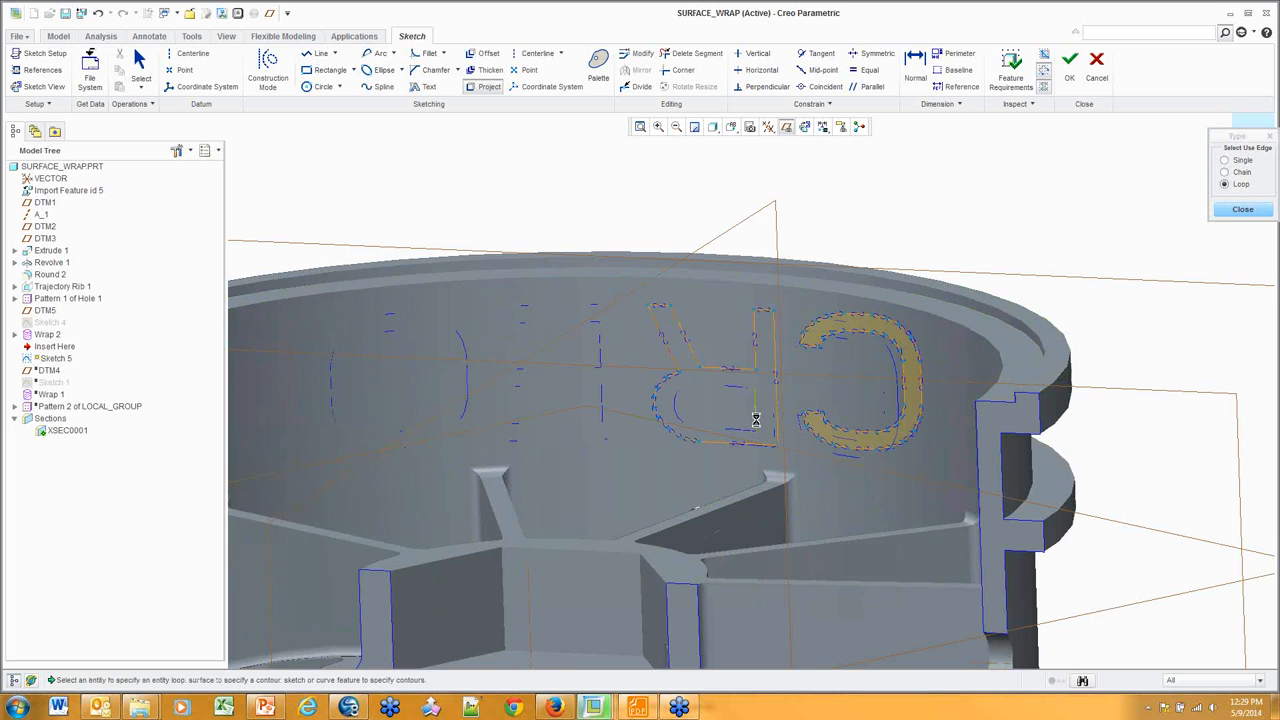
{"action": "left_click", "coordinate": [763, 421]}
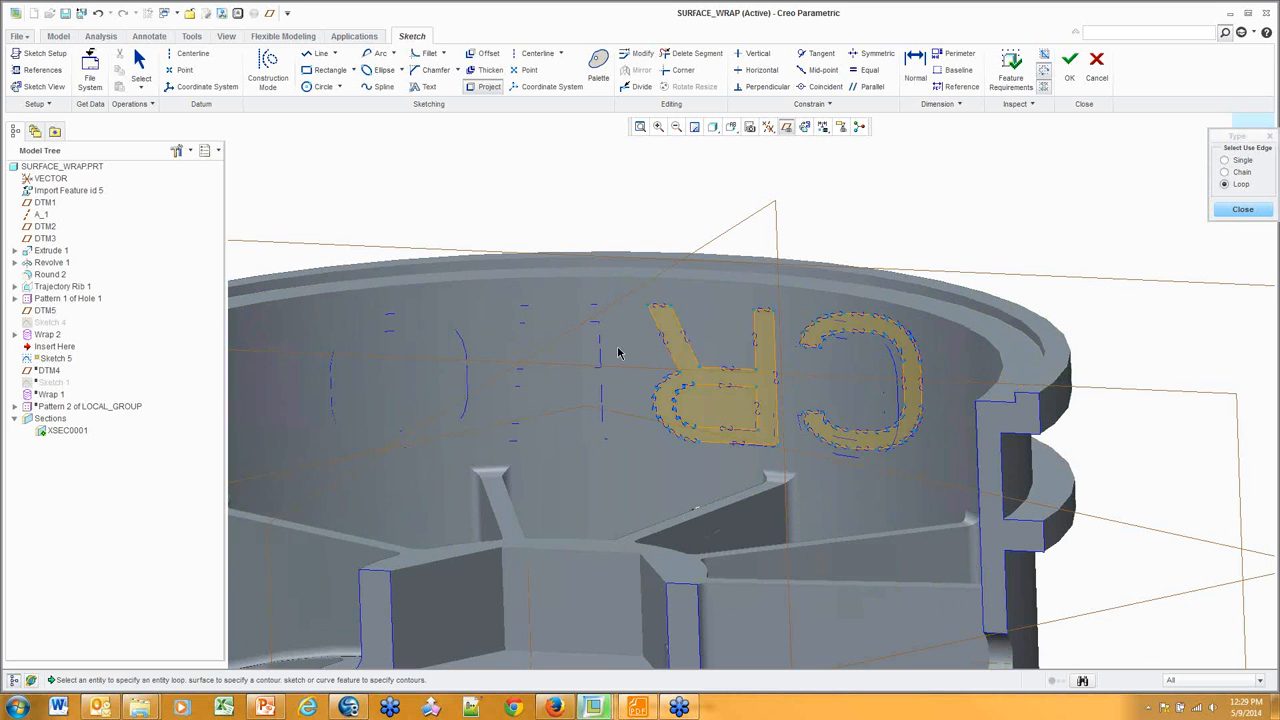
Project the loops of the wrapped letters E and O into the sketch and finish it
{"action": "left_click", "coordinate": [531, 377]}
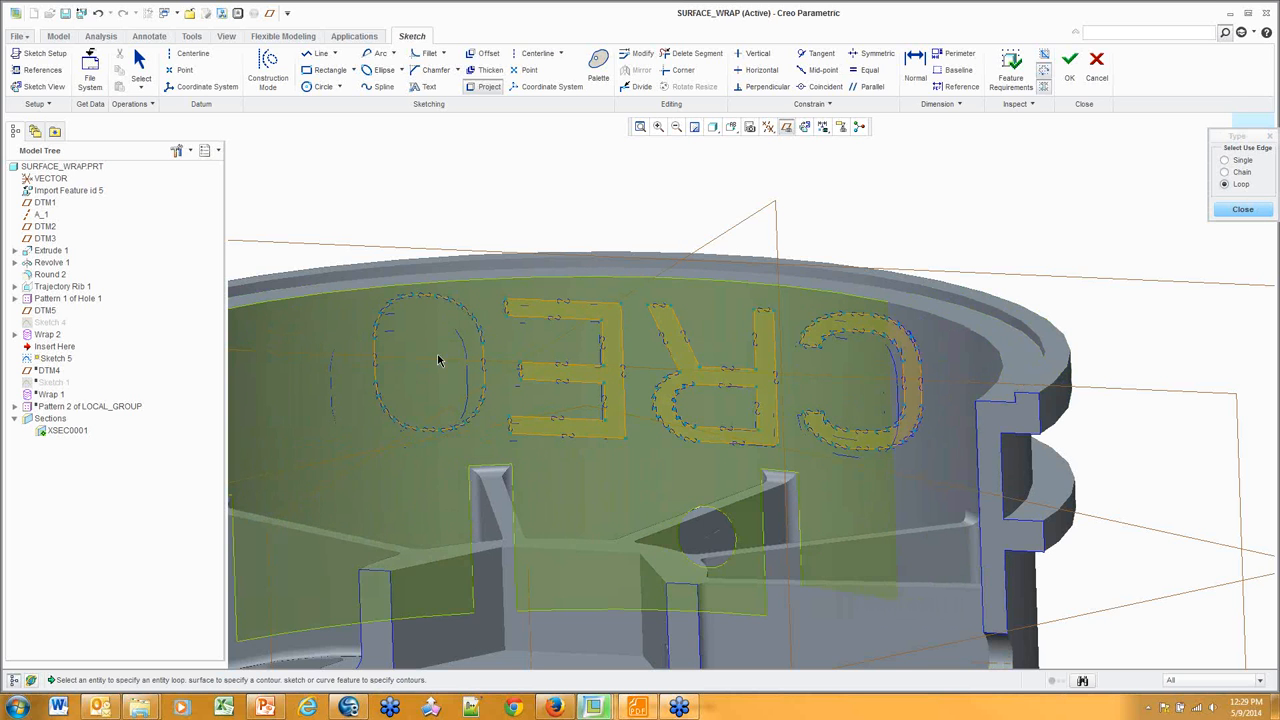
{"action": "left_click", "coordinate": [449, 355]}
{"action": "middle_click_drag", "start_coordinate": [952, 313], "coordinate": [918, 365]}
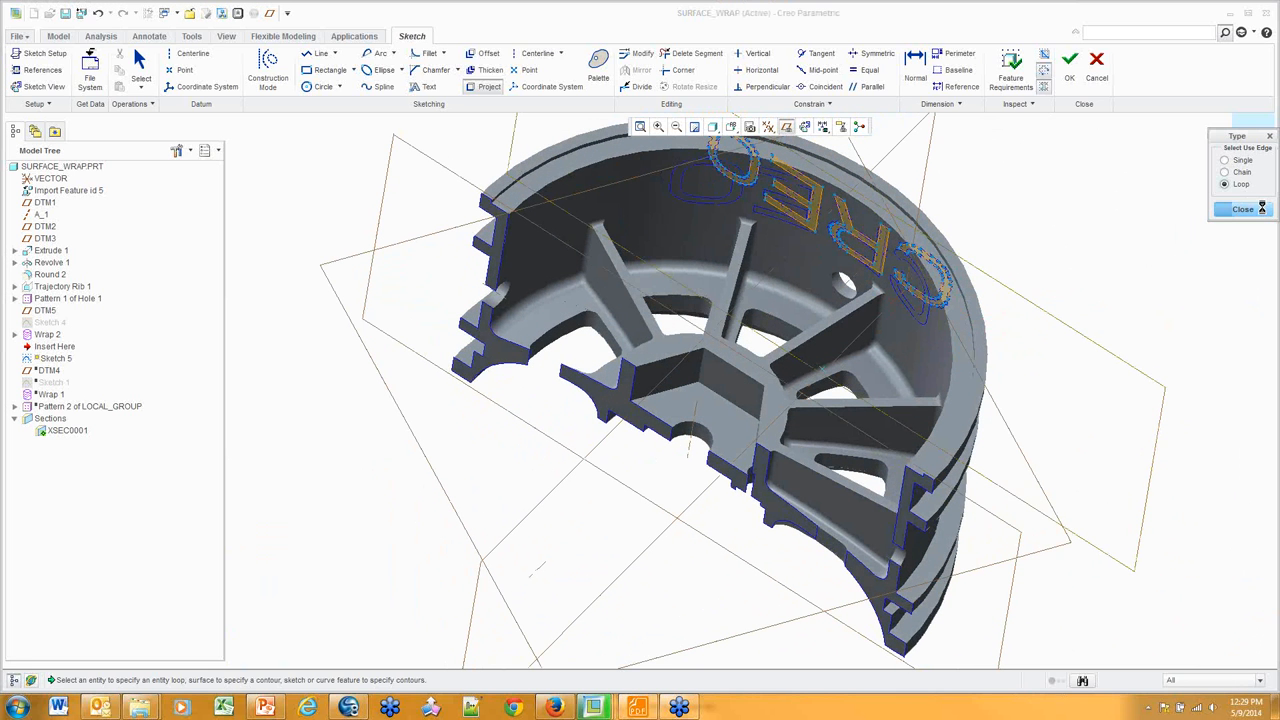
{"action": "left_click", "coordinate": [1243, 209]}
{"action": "left_click", "coordinate": [1069, 62]}
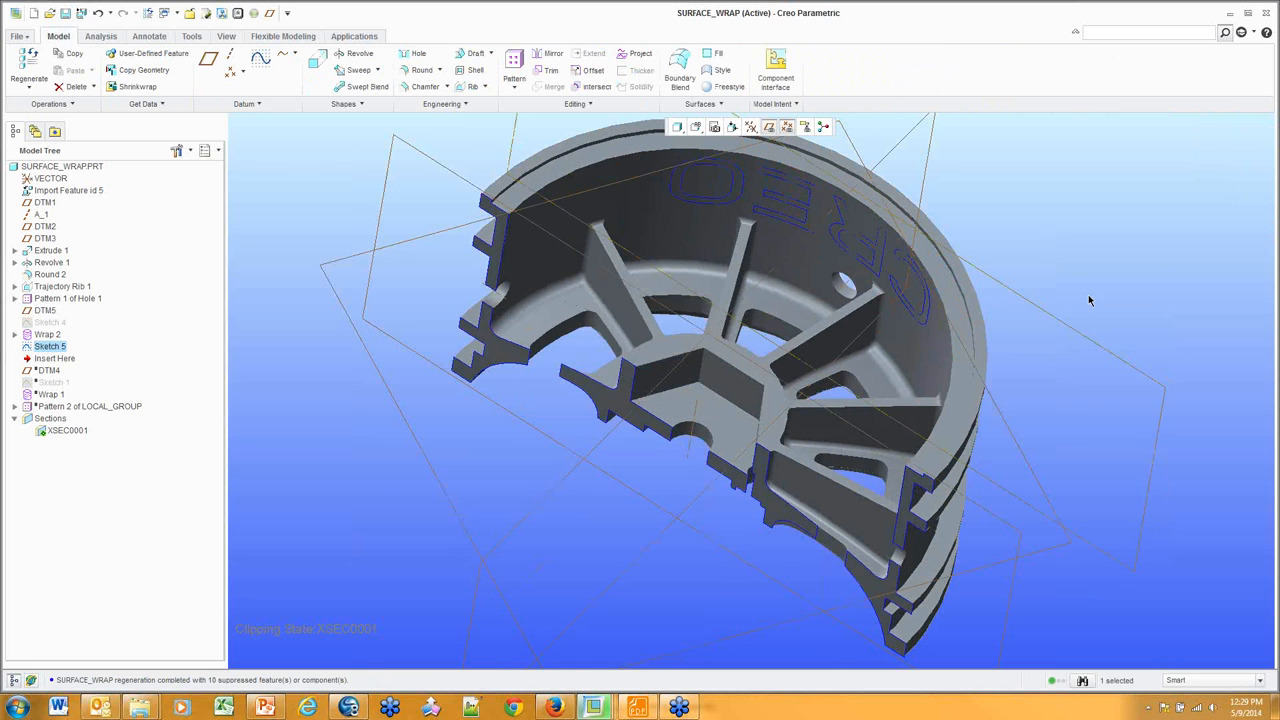
Compare the projected CREO sketch with the wrapped text on the inner rim from several angles
{"action": "middle_click_drag", "start_coordinate": [1090, 300], "coordinate": [1153, 429]}
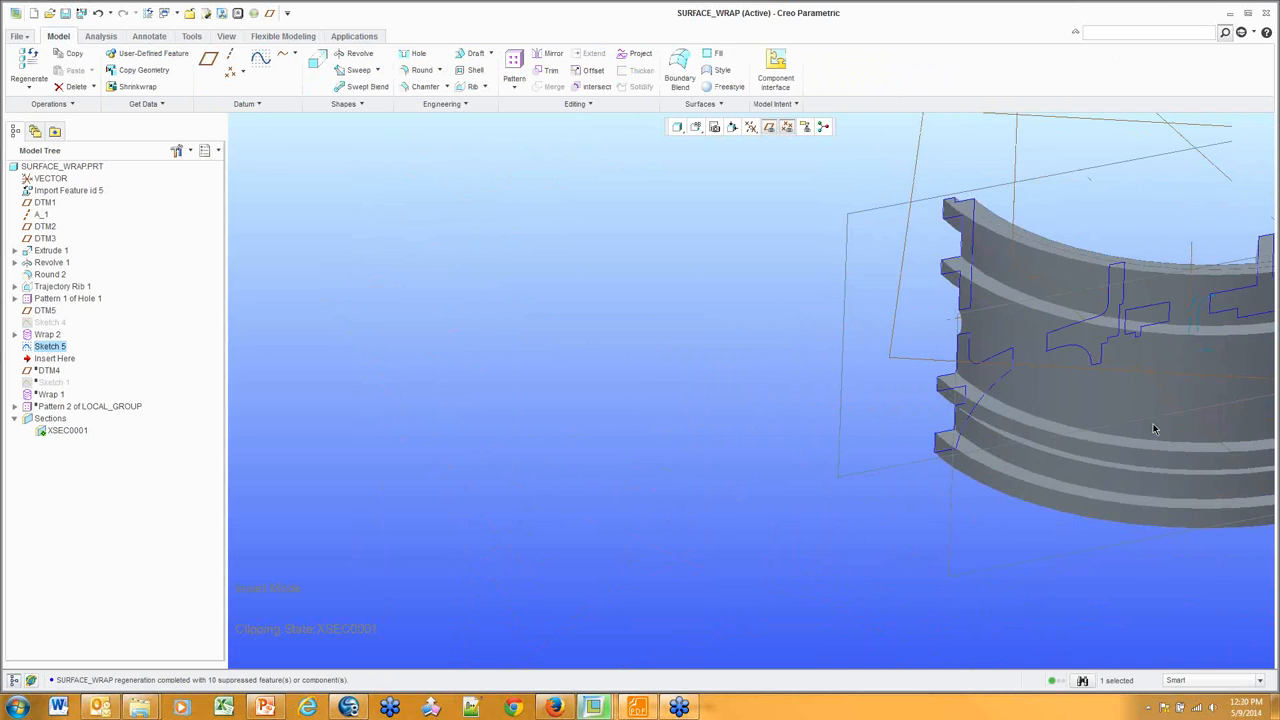
{"action": "scroll", "coordinate": [1153, 429], "scroll_direction": "up", "scroll_amount": 4}
{"action": "middle_click_drag", "start_coordinate": [1209, 377], "coordinate": [814, 437], "text": "shift"}
{"action": "scroll", "coordinate": [745, 370], "scroll_direction": "down", "scroll_amount": 4}
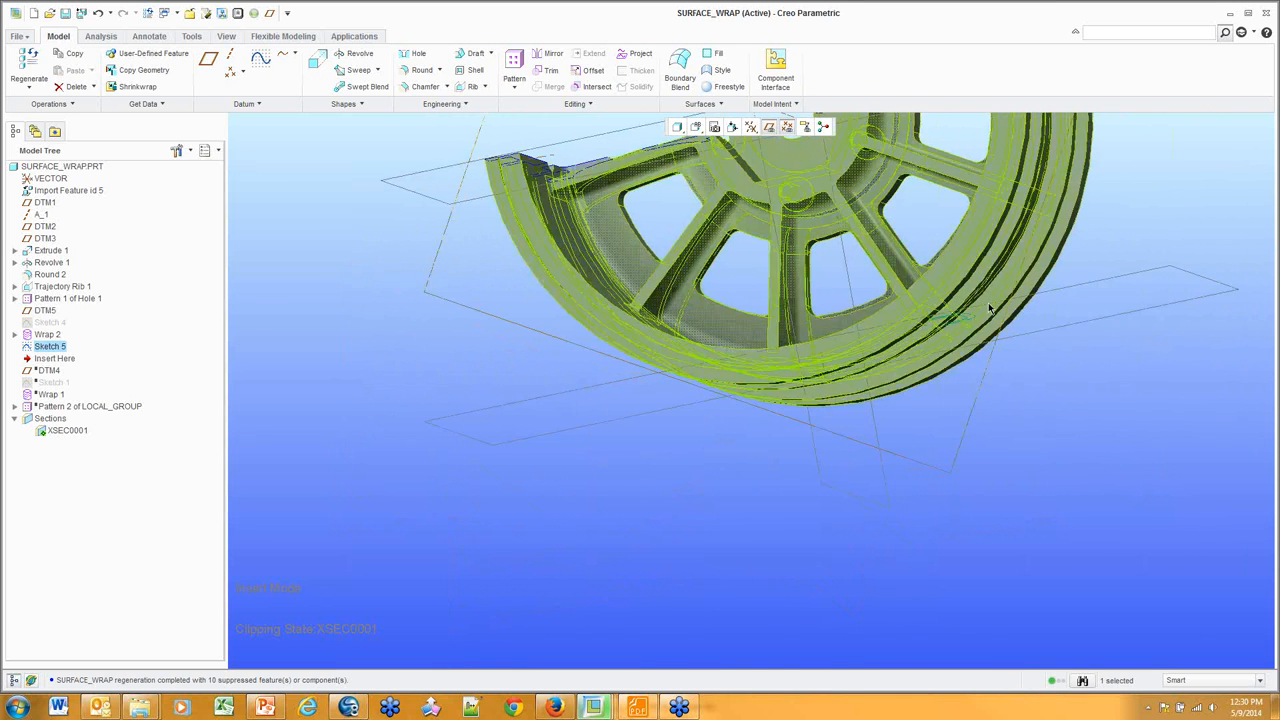
{"action": "middle_click_drag", "start_coordinate": [1046, 323], "coordinate": [959, 453]}
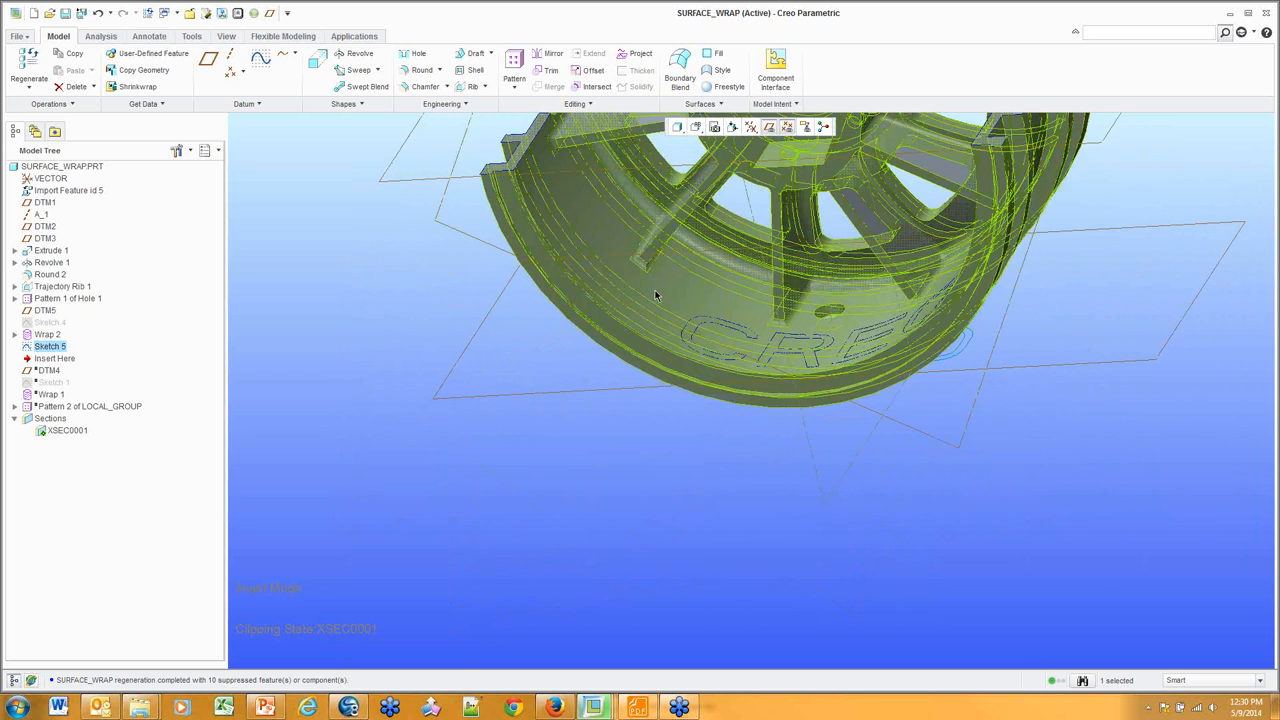
{"action": "left_click", "coordinate": [1234, 684]}
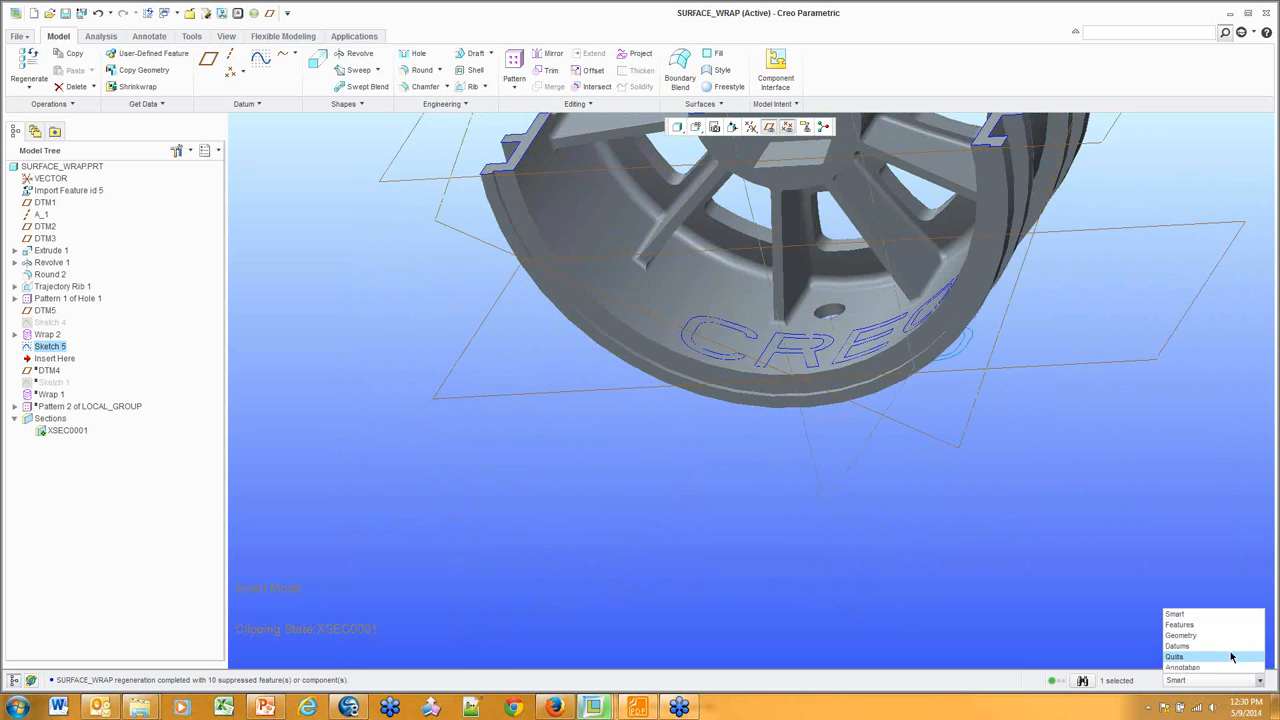
{"action": "left_click", "coordinate": [1230, 652]}
{"action": "left_click", "coordinate": [1215, 680]}
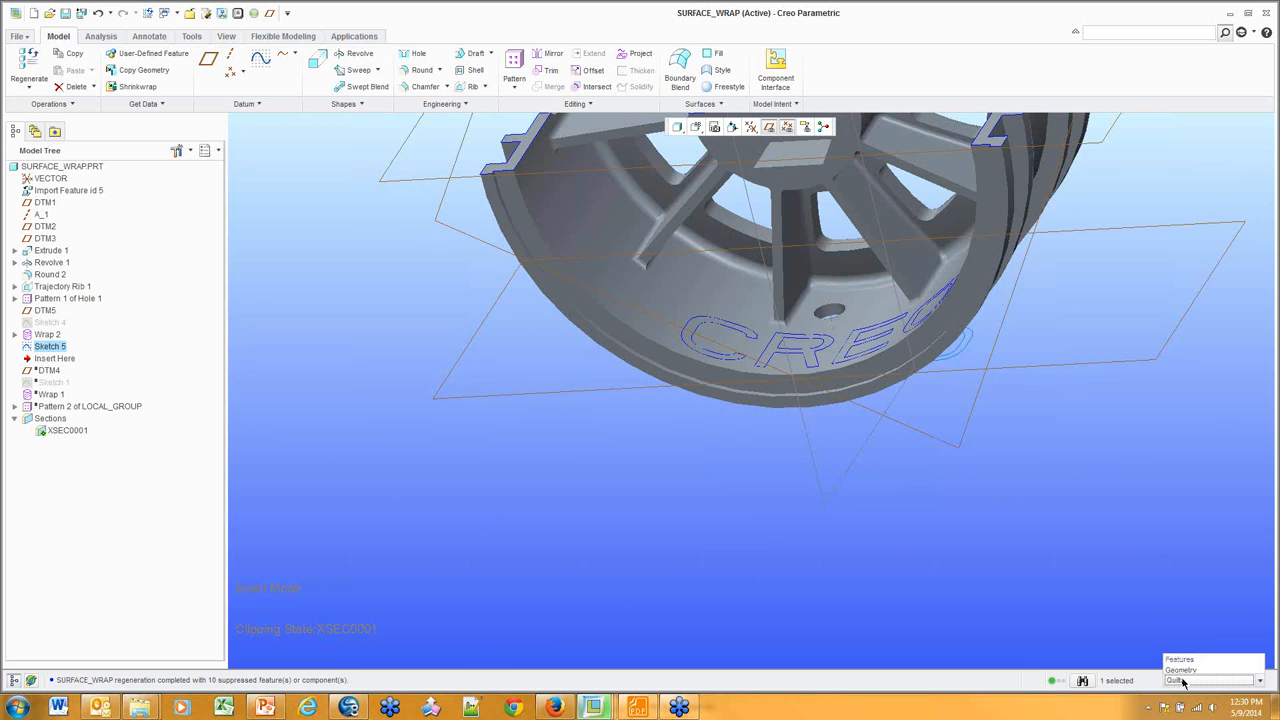
{"action": "left_click", "coordinate": [1200, 614]}
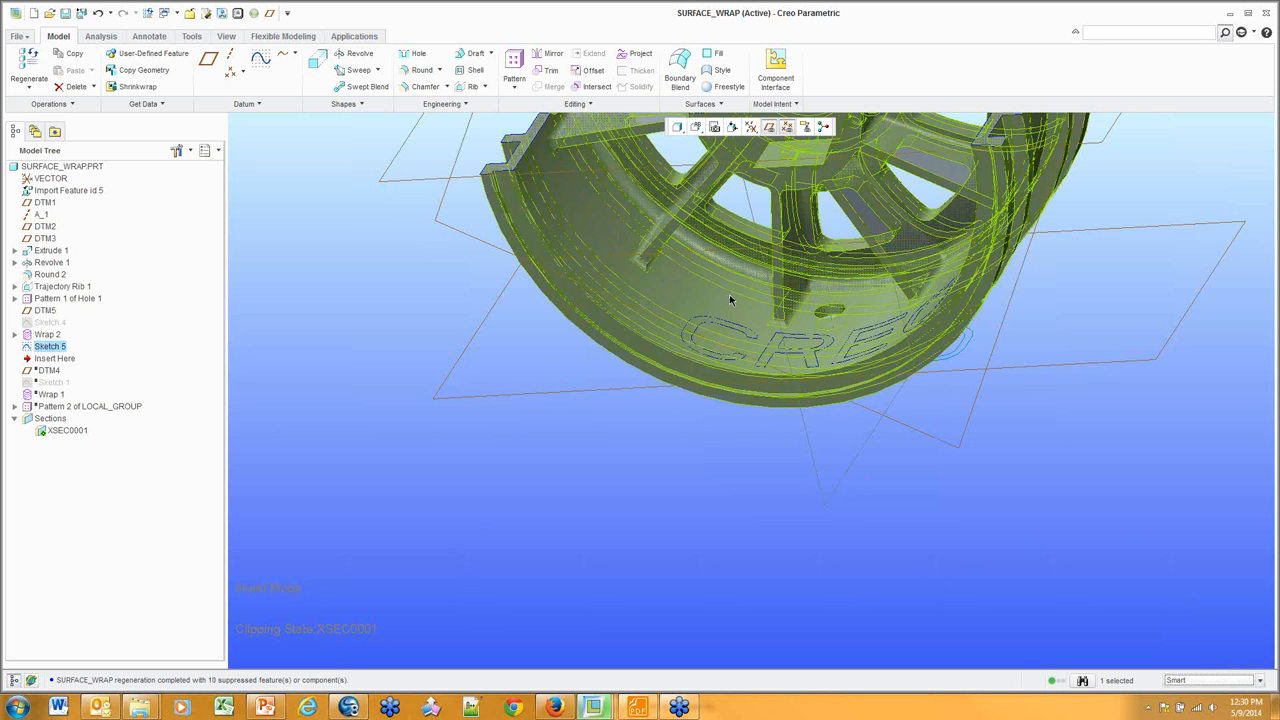
Try to offset both halves of the wheel's inner rim surface as a draft-type offset
{"action": "left_click", "coordinate": [681, 300]}
{"action": "middle_click_drag", "start_coordinate": [978, 492], "coordinate": [745, 367]}
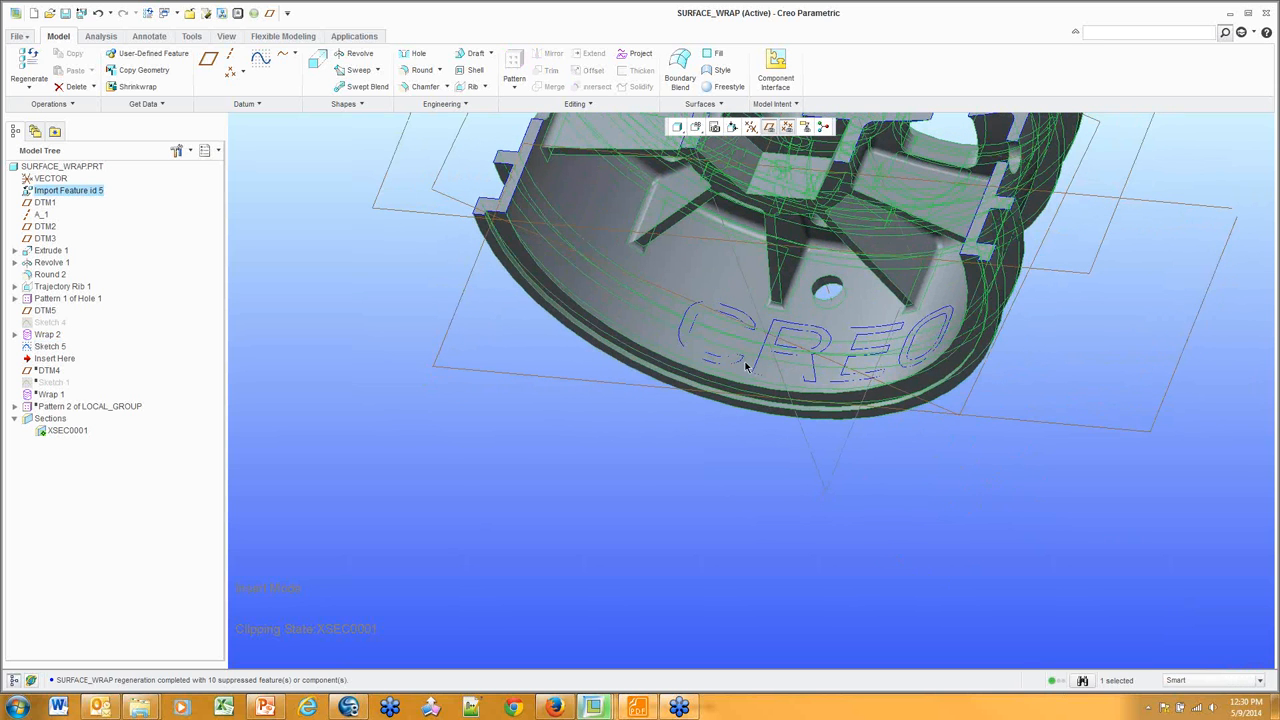
{"action": "left_click", "coordinate": [721, 286]}
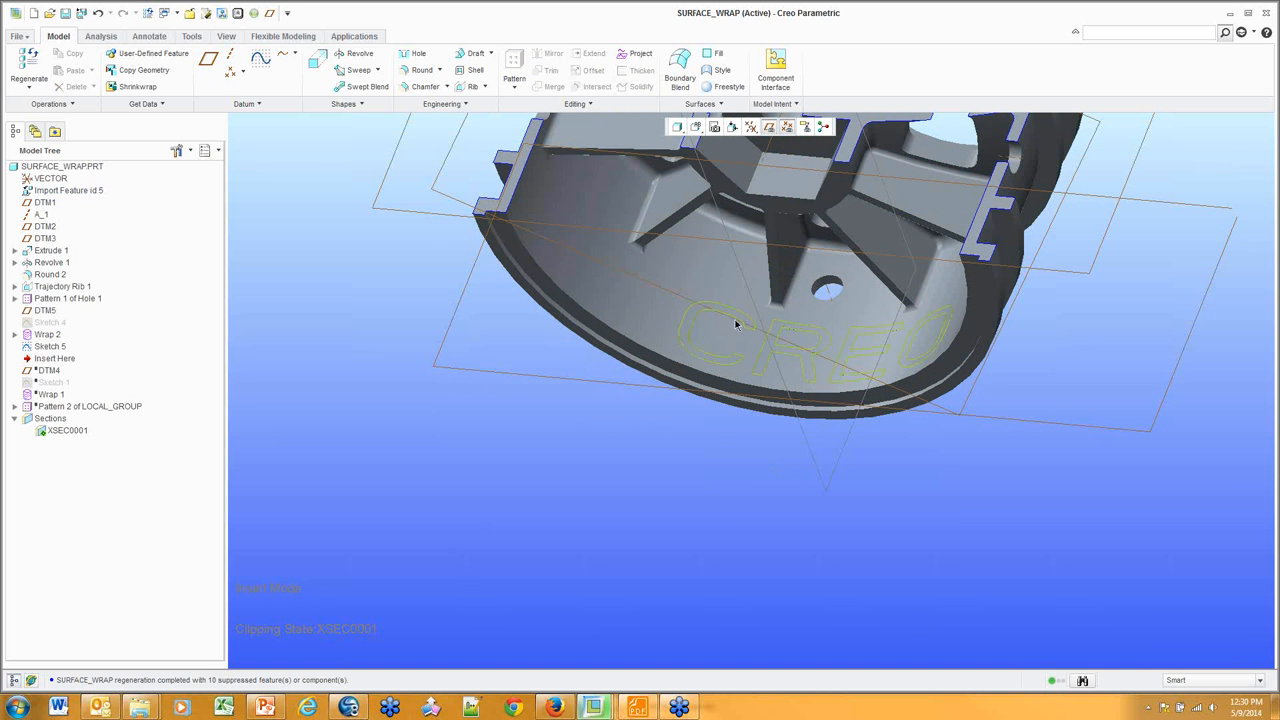
{"action": "left_click", "coordinate": [712, 288]}
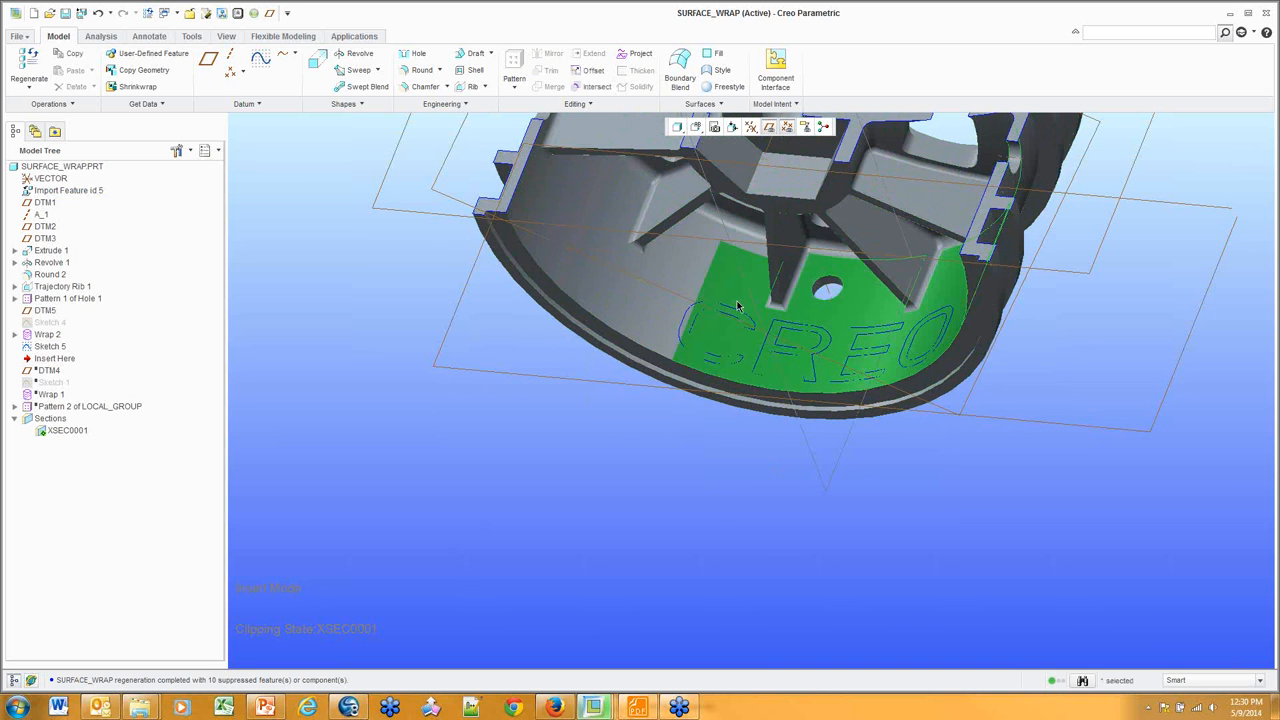
{"action": "left_click", "coordinate": [680, 278], "text": "ctrl"}
{"action": "mouse_move", "coordinate": [931, 390]}
{"action": "middle_mouse_down"}
{"action": "mouse_move", "coordinate": [988, 415]}
{"action": "mouse_move", "coordinate": [924, 462]}
{"action": "mouse_move", "coordinate": [946, 443]}
{"action": "middle_mouse_up"}
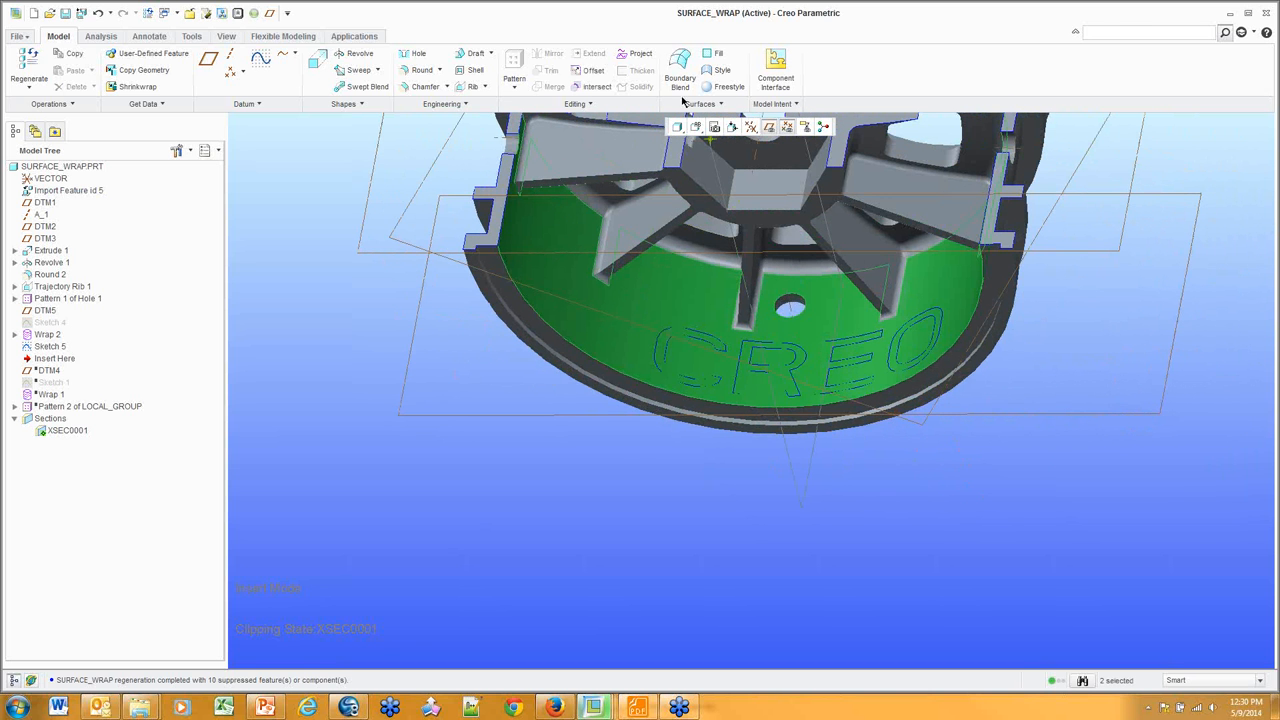
{"action": "left_click", "coordinate": [590, 72]}
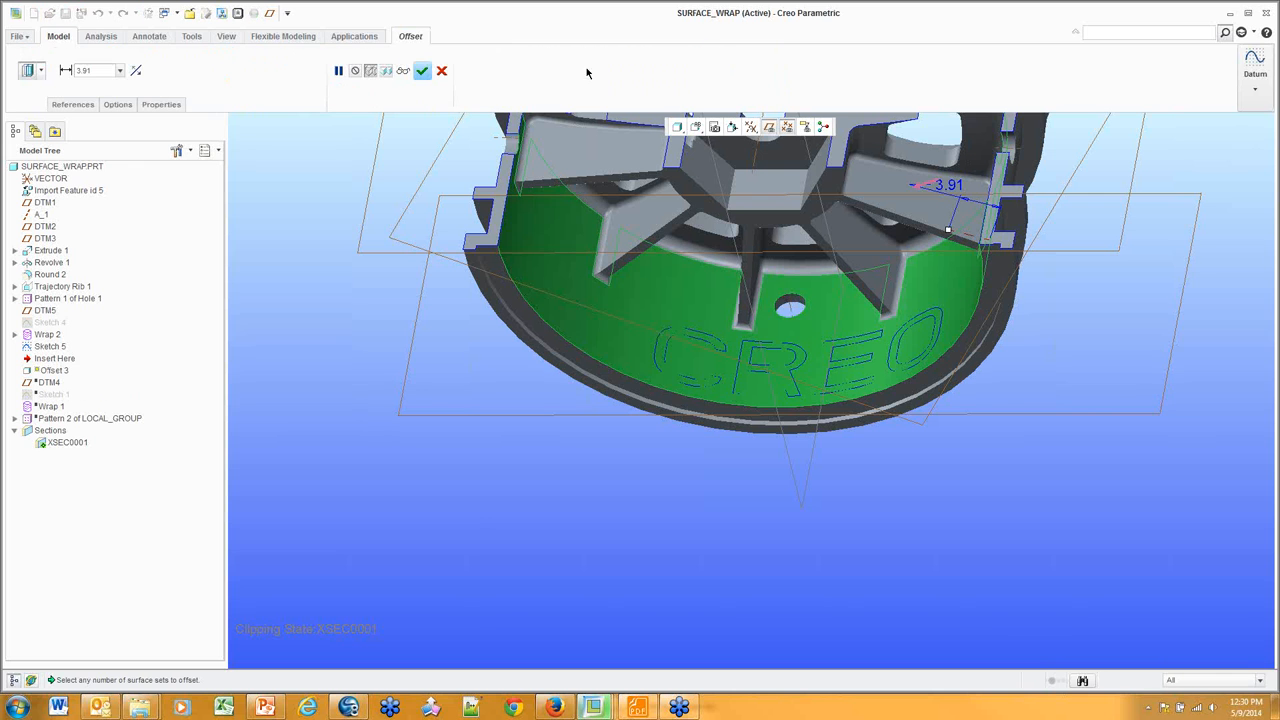
{"action": "left_click", "coordinate": [40, 71]}
{"action": "left_click", "coordinate": [30, 125]}
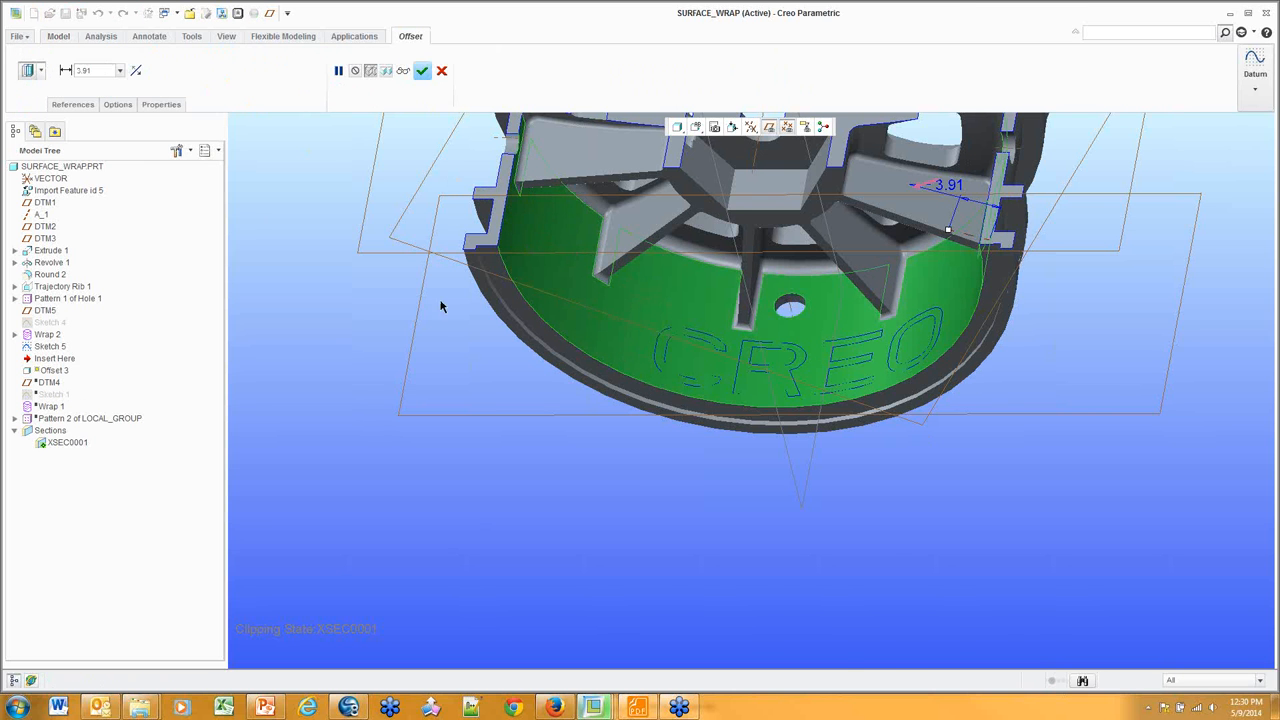
{"action": "middle_click_drag", "start_coordinate": [963, 570], "coordinate": [997, 420]}
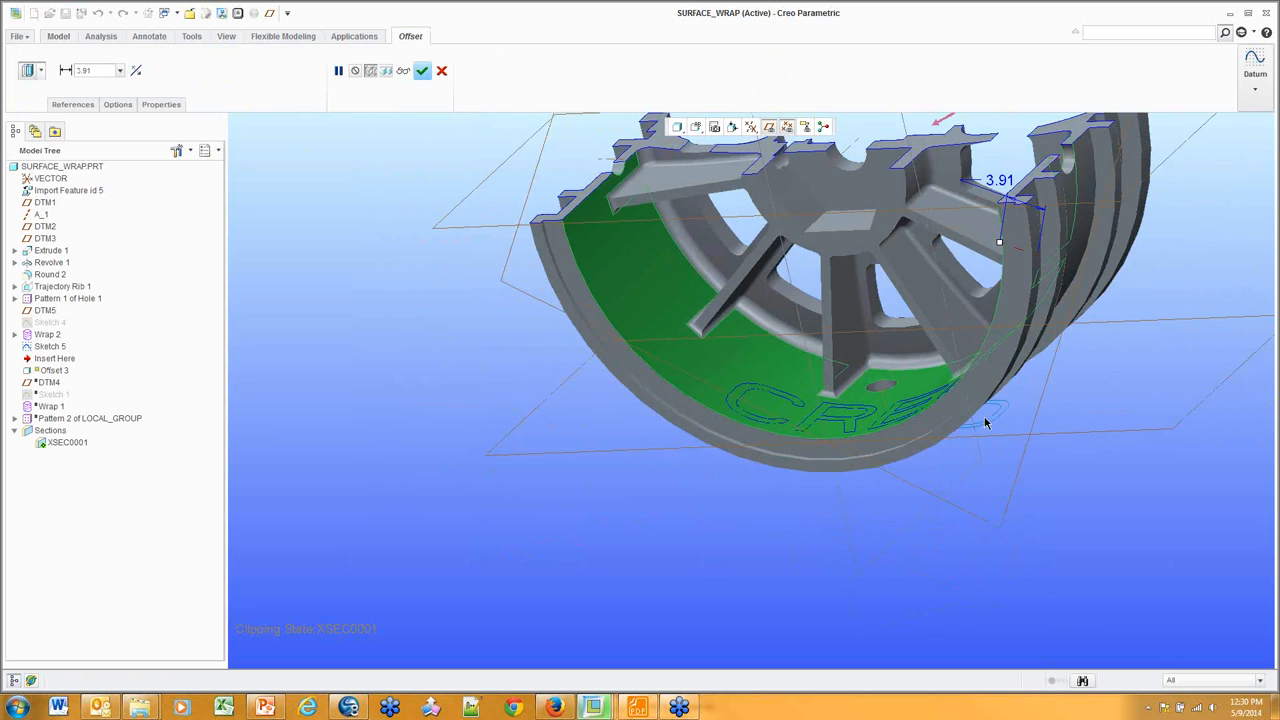
{"action": "left_click", "coordinate": [42, 70]}
{"action": "left_click", "coordinate": [32, 122]}
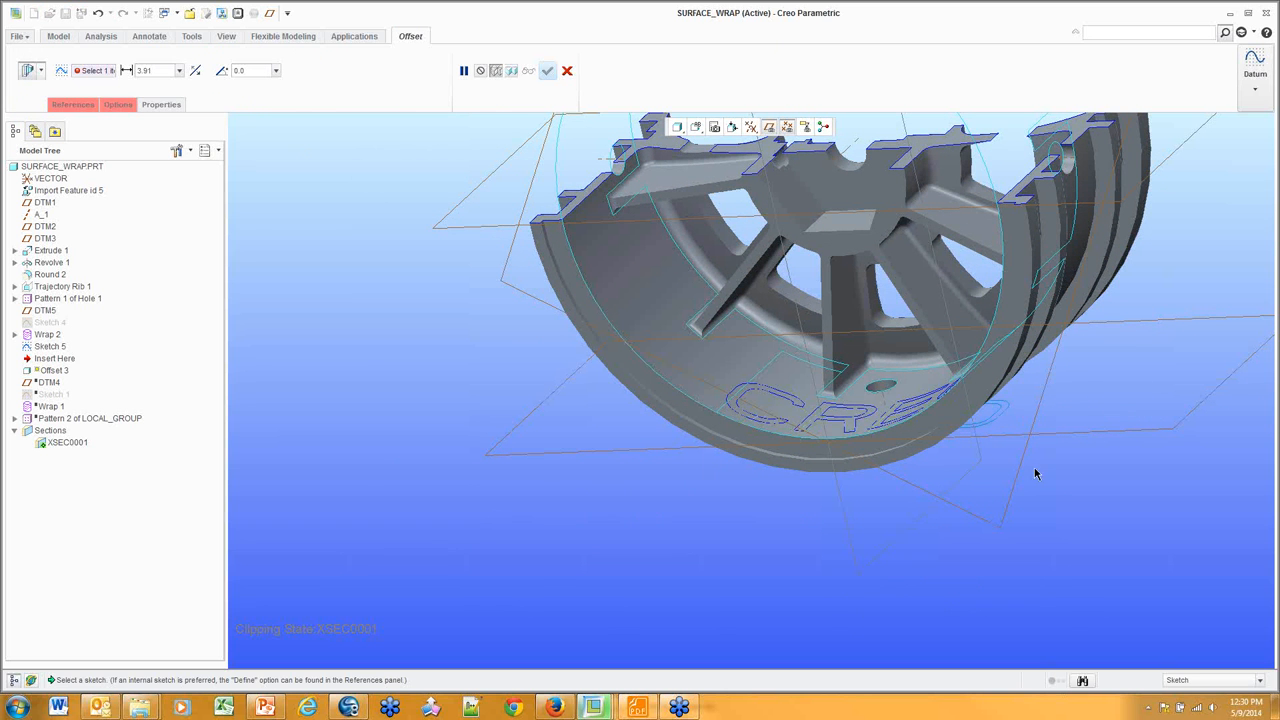
Try the projected CREO sketch as the draft offset's profile with a distance of 0.70
{"action": "left_click", "coordinate": [1011, 409]}
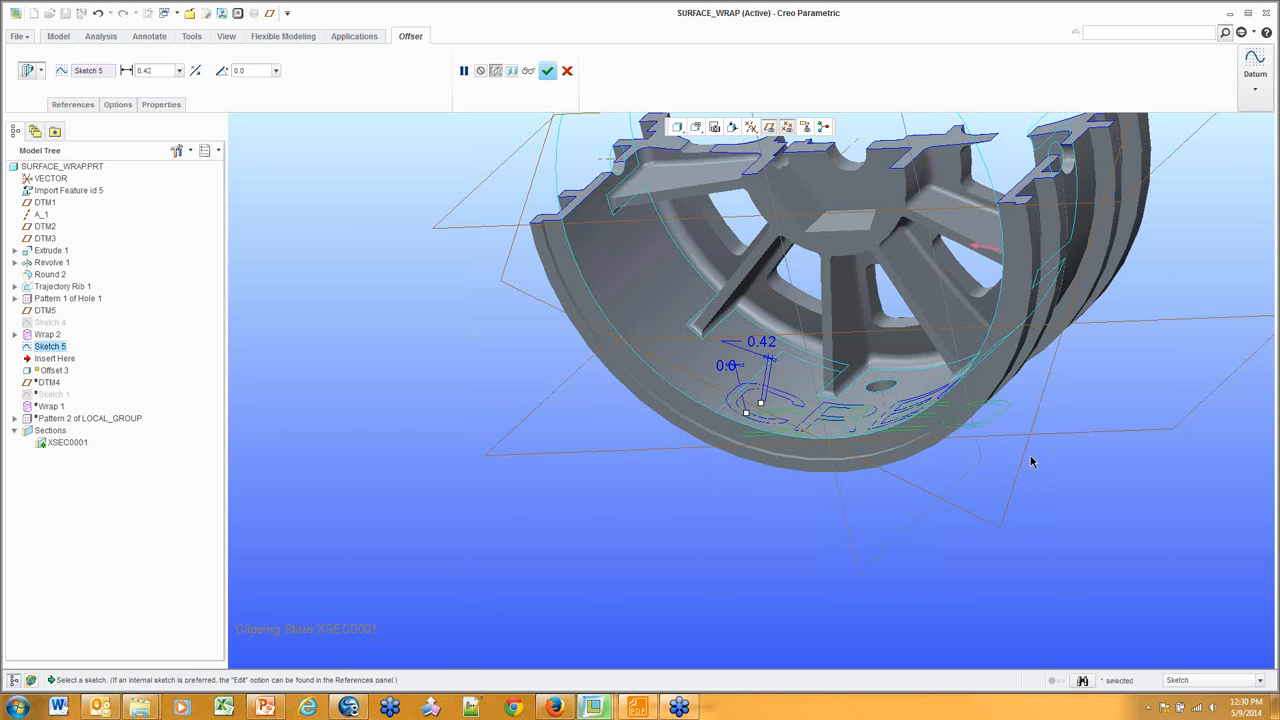
{"action": "scroll", "coordinate": [961, 440], "scroll_direction": "down", "scroll_amount": 1}
{"action": "mouse_move", "coordinate": [951, 403]}
{"action": "middle_mouse_down"}
{"action": "mouse_move", "coordinate": [975, 398]}
{"action": "mouse_move", "coordinate": [930, 210]}
{"action": "middle_mouse_up"}
{"action": "scroll", "coordinate": [685, 367], "scroll_direction": "down", "scroll_amount": 1}
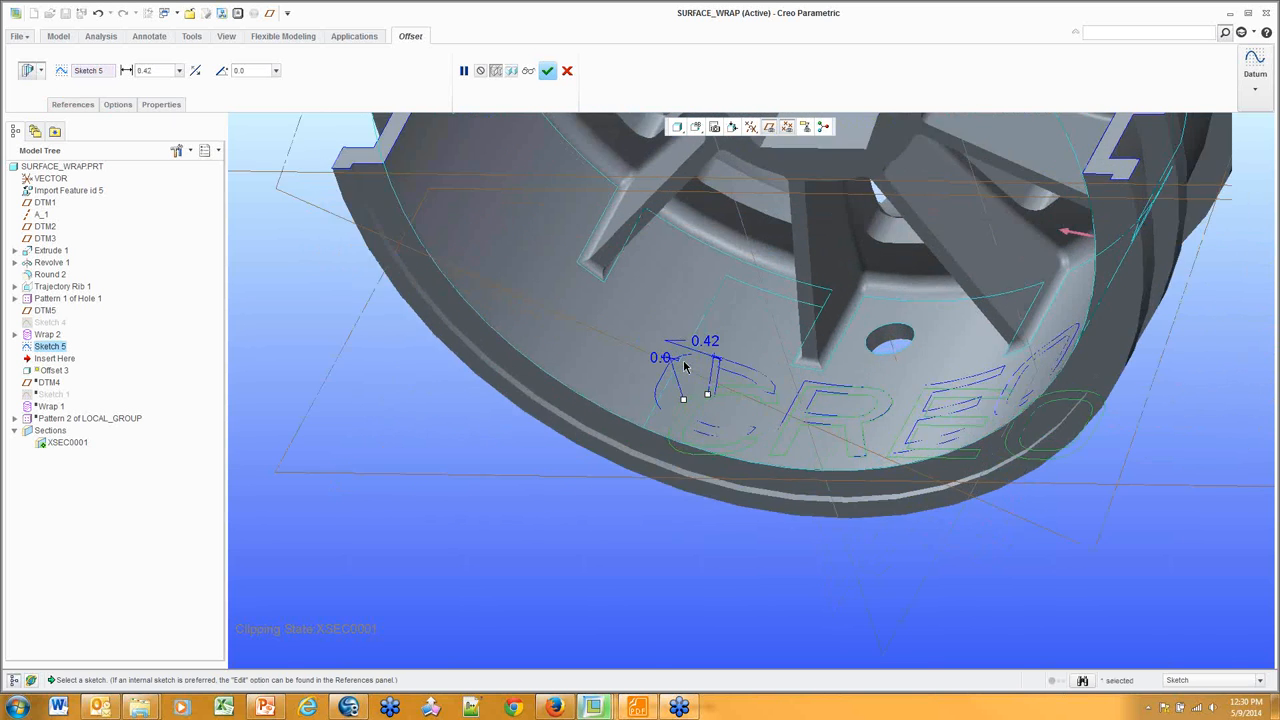
{"action": "scroll", "coordinate": [685, 367], "scroll_direction": "down", "scroll_amount": 2}
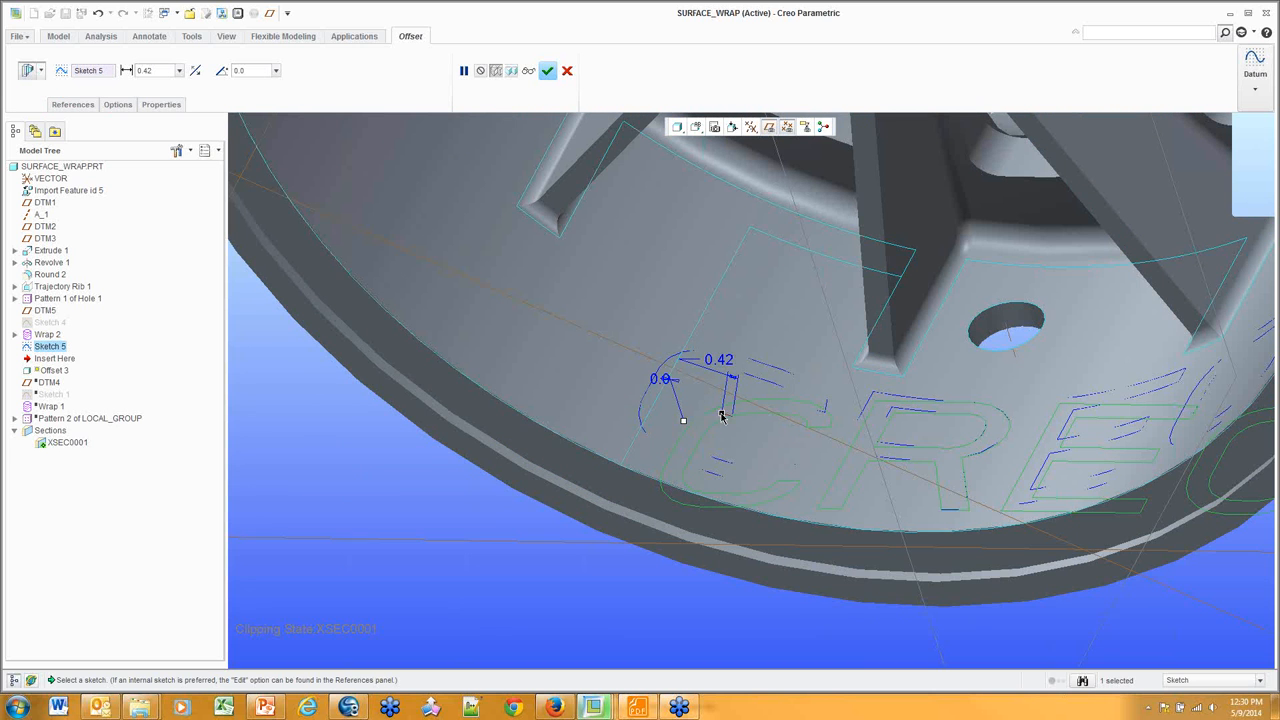
{"action": "left_click_drag", "start_coordinate": [722, 414], "coordinate": [691, 422]}
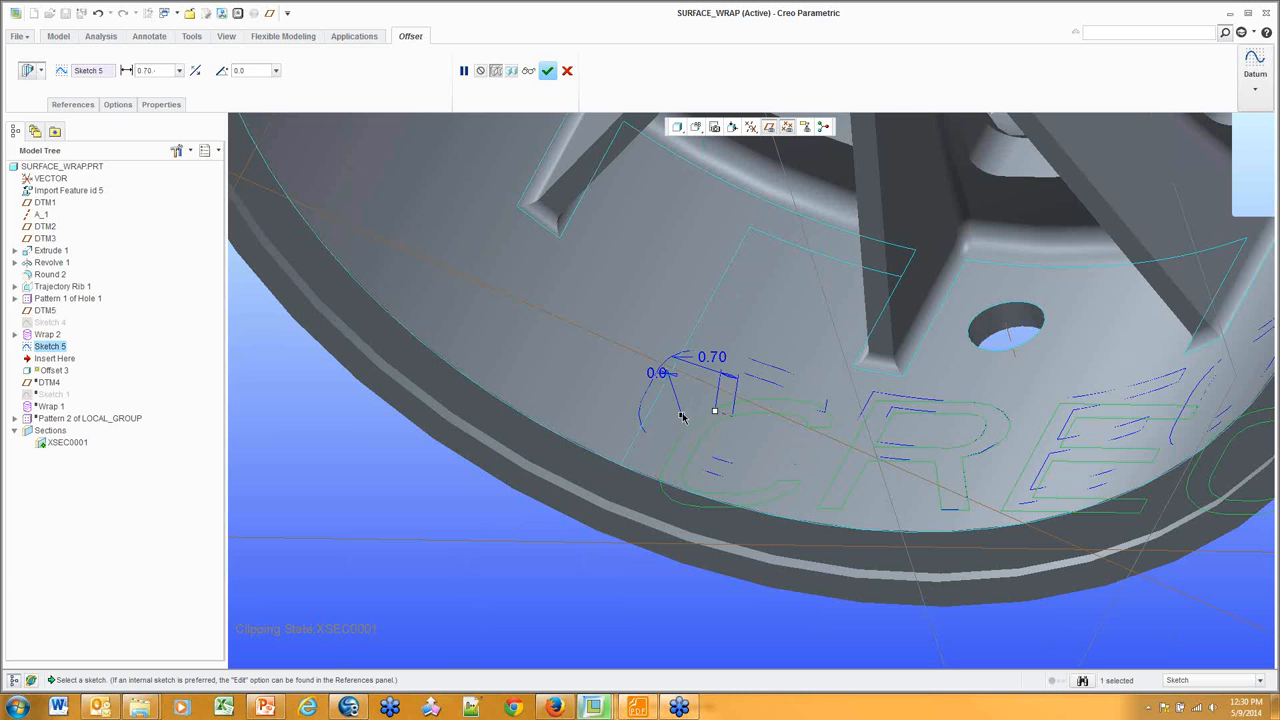
{"action": "left_click", "coordinate": [1269, 33]}
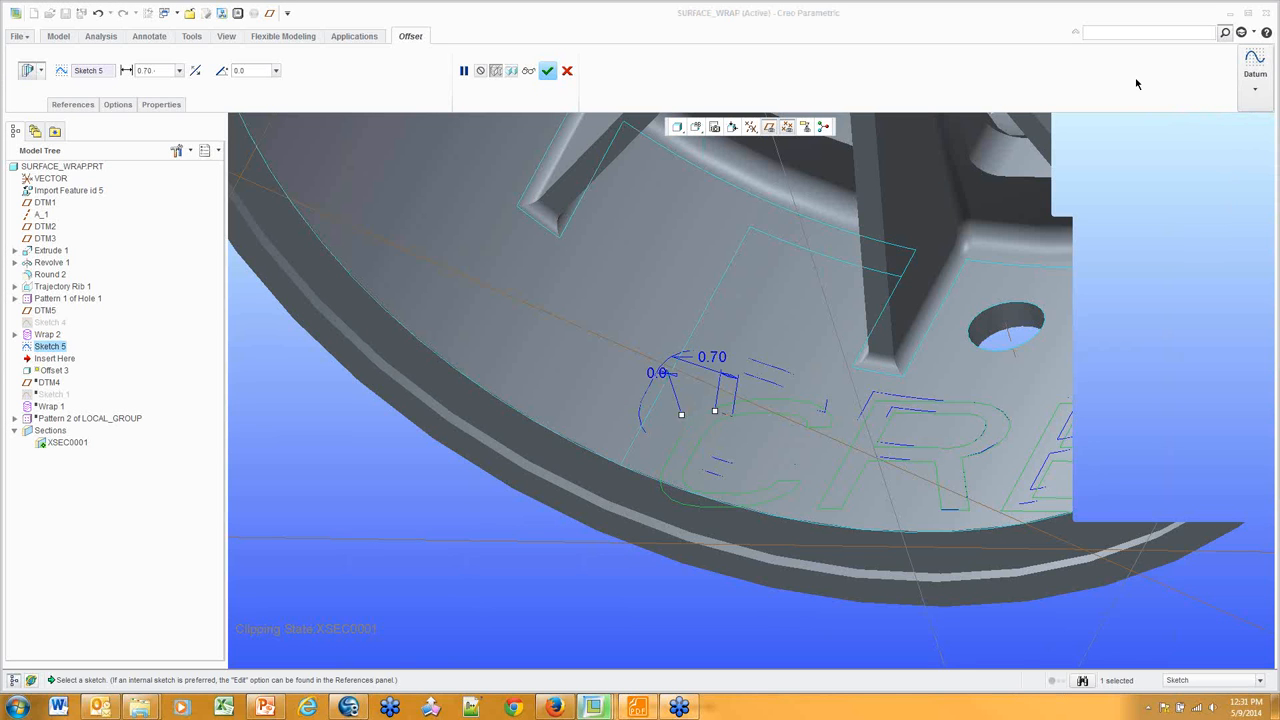
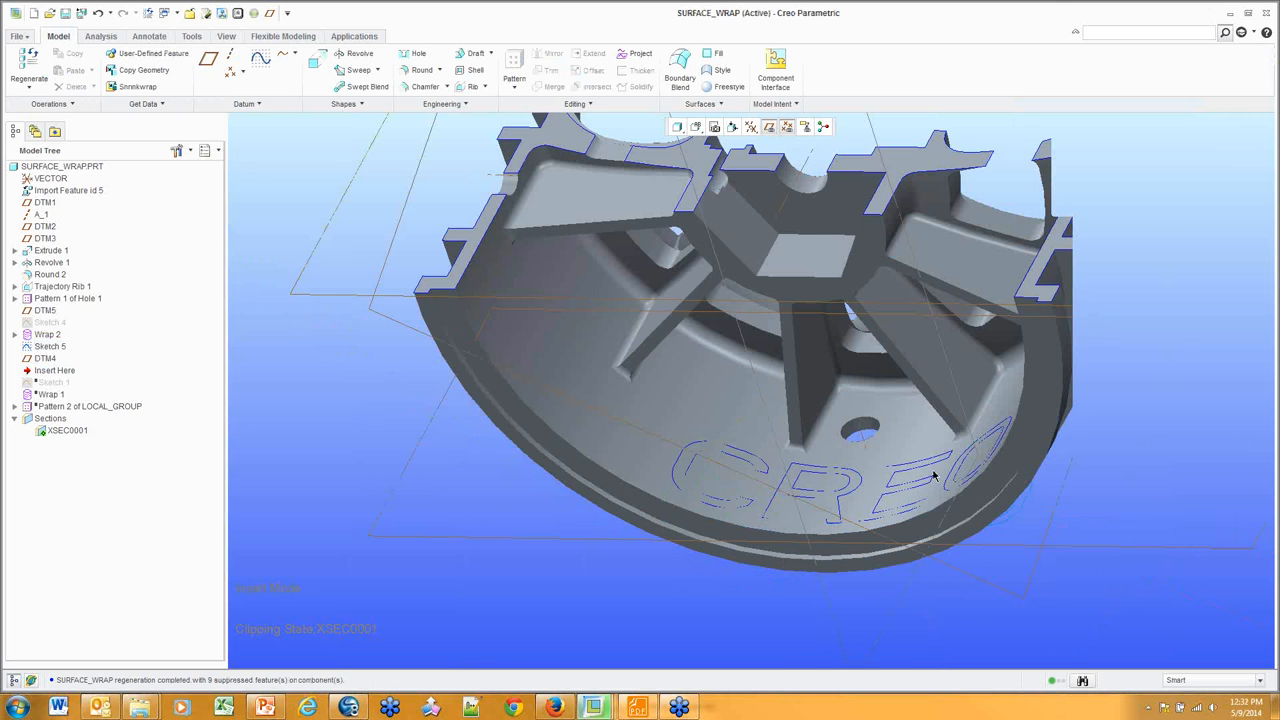
{"action": "mouse_move", "coordinate": [926, 465]}
{"action": "middle_mouse_down"}
{"action": "mouse_move", "coordinate": [913, 446]}
{"action": "mouse_move", "coordinate": [922, 463]}
{"action": "mouse_move", "coordinate": [926, 444]}
{"action": "middle_mouse_up"}
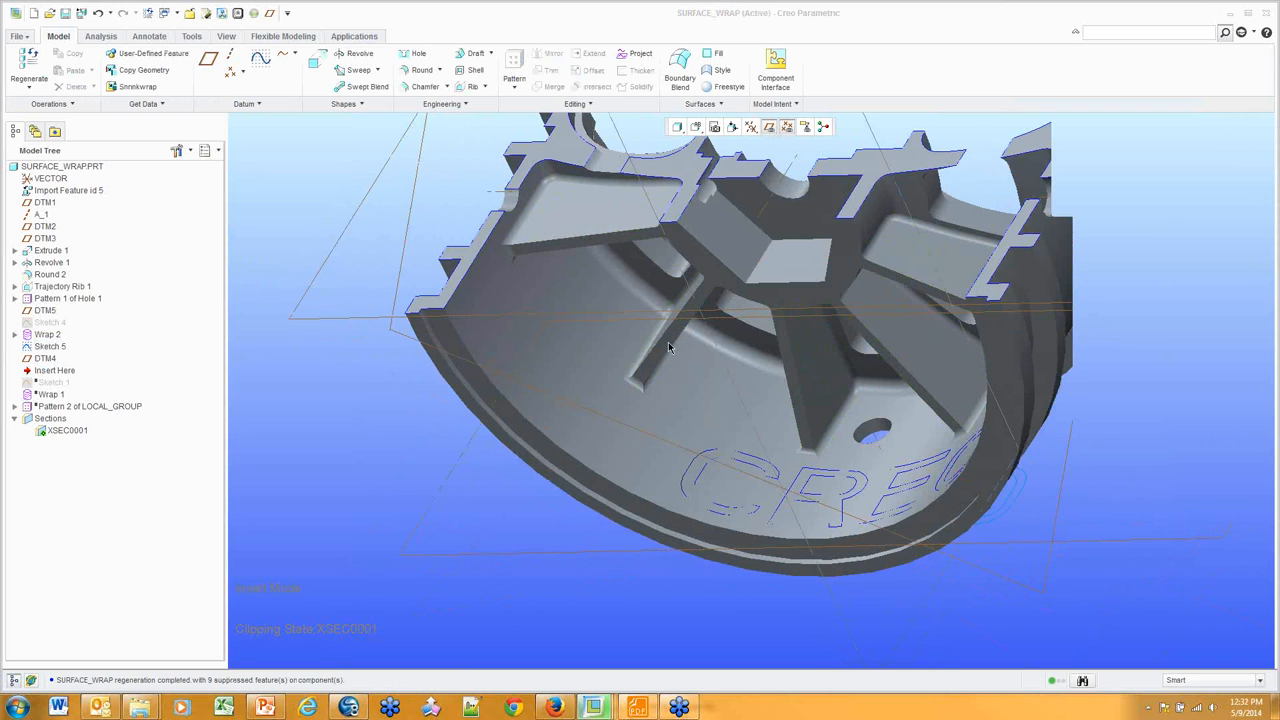
{"action": "middle_click_drag", "start_coordinate": [960, 508], "coordinate": [948, 480]}
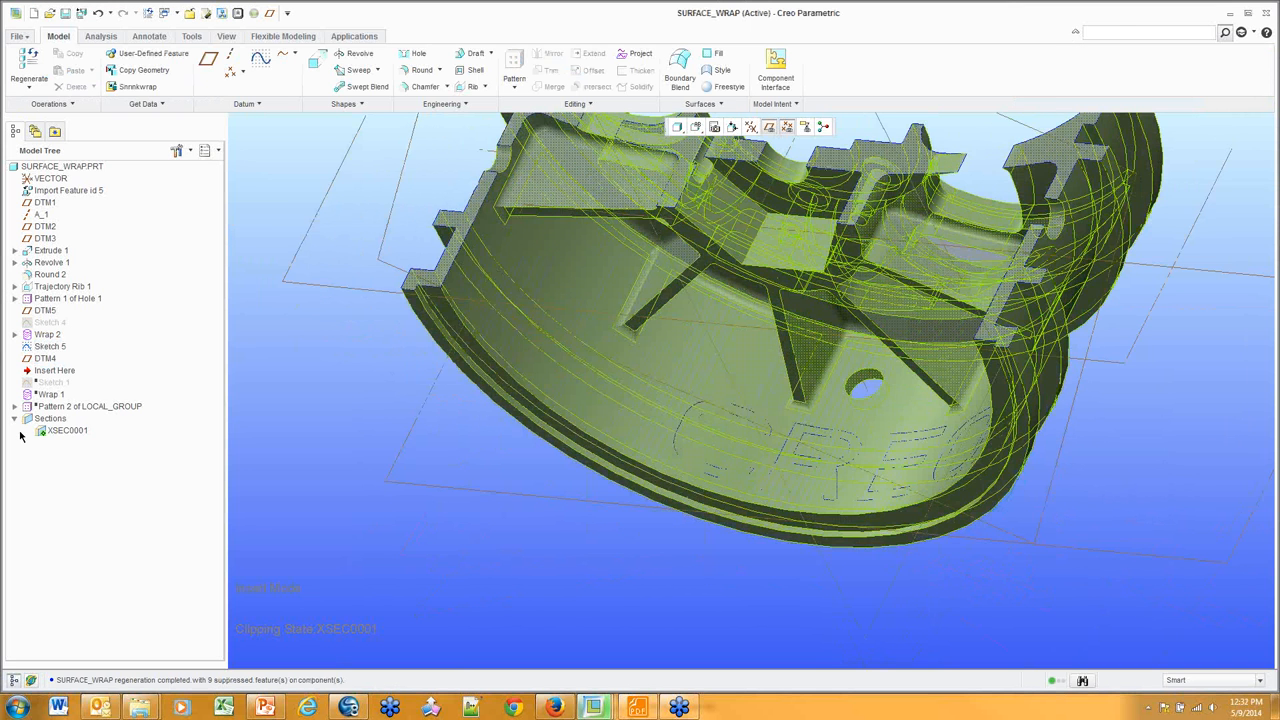
{"action": "left_click", "coordinate": [50, 346]}
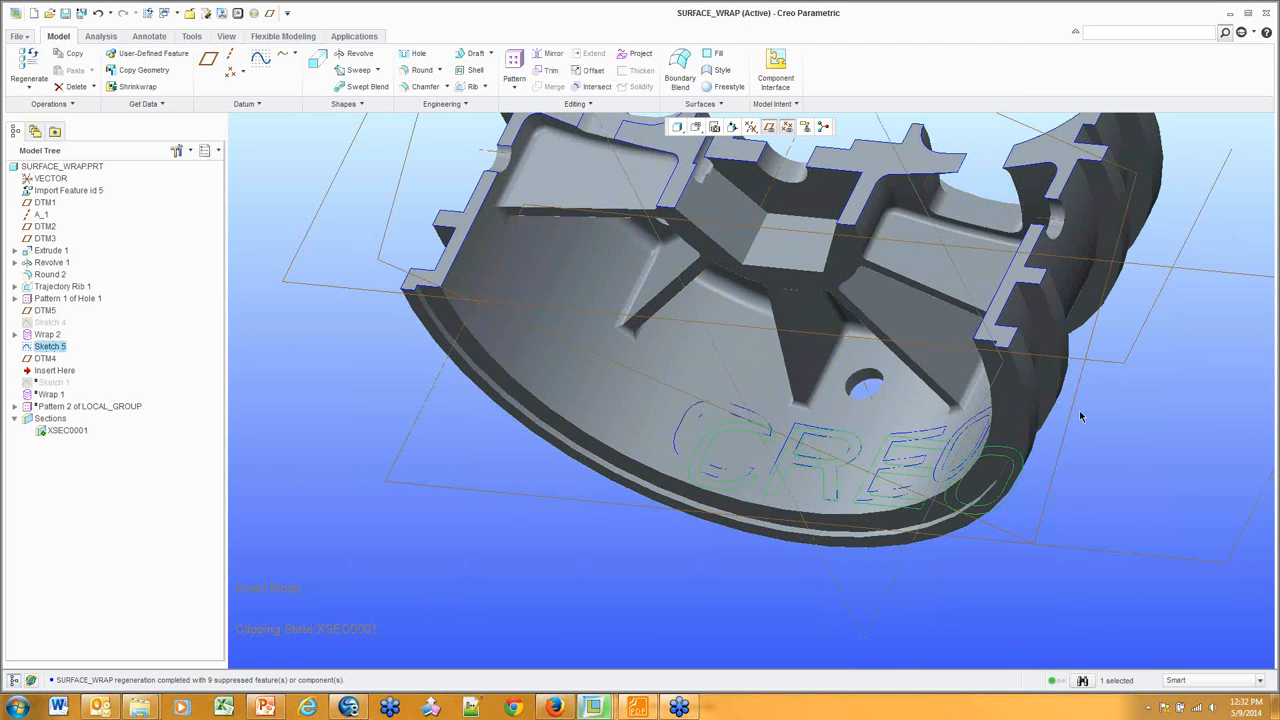
{"action": "middle_click_drag", "start_coordinate": [1082, 415], "coordinate": [1126, 358]}
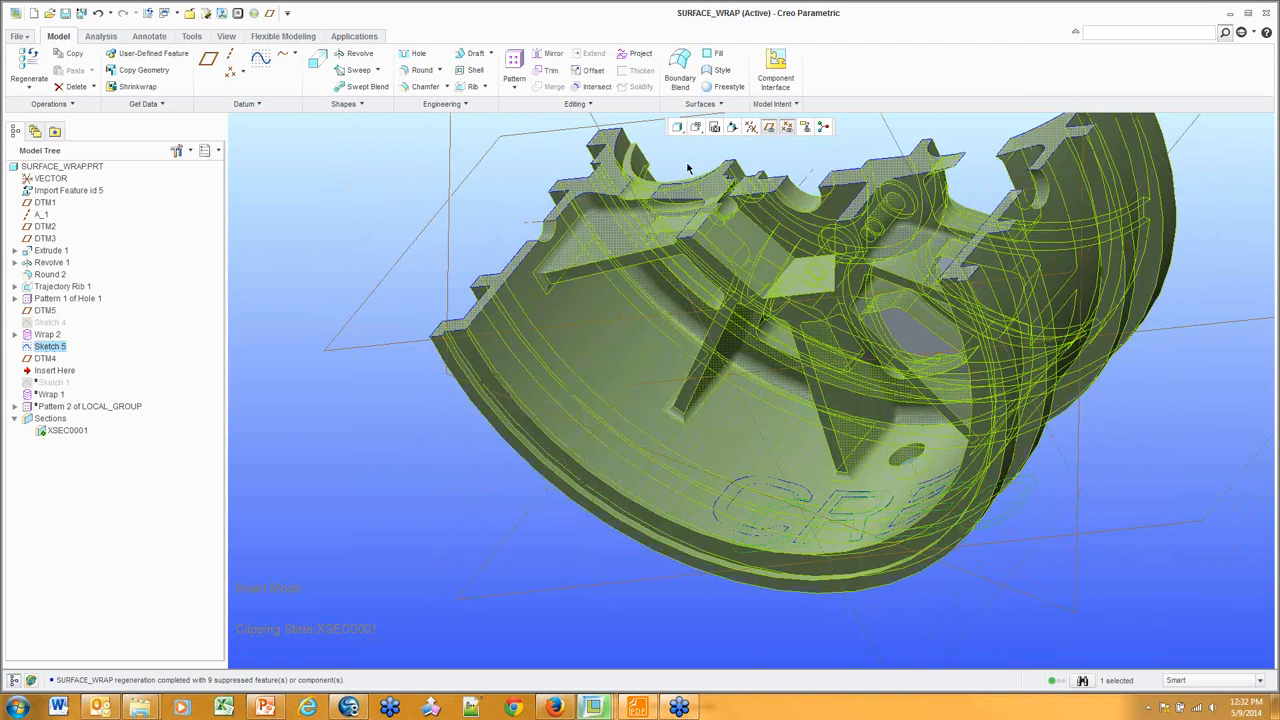
{"action": "left_click", "coordinate": [592, 72]}
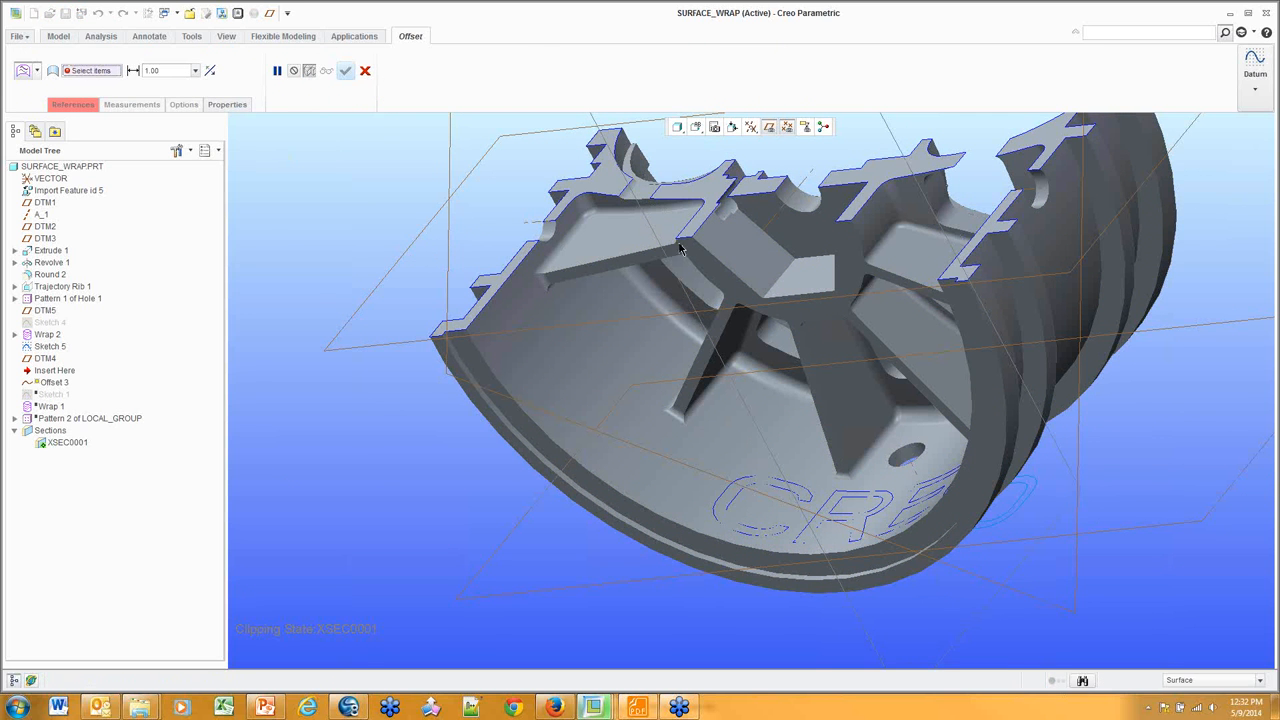
{"action": "left_click", "coordinate": [366, 70]}
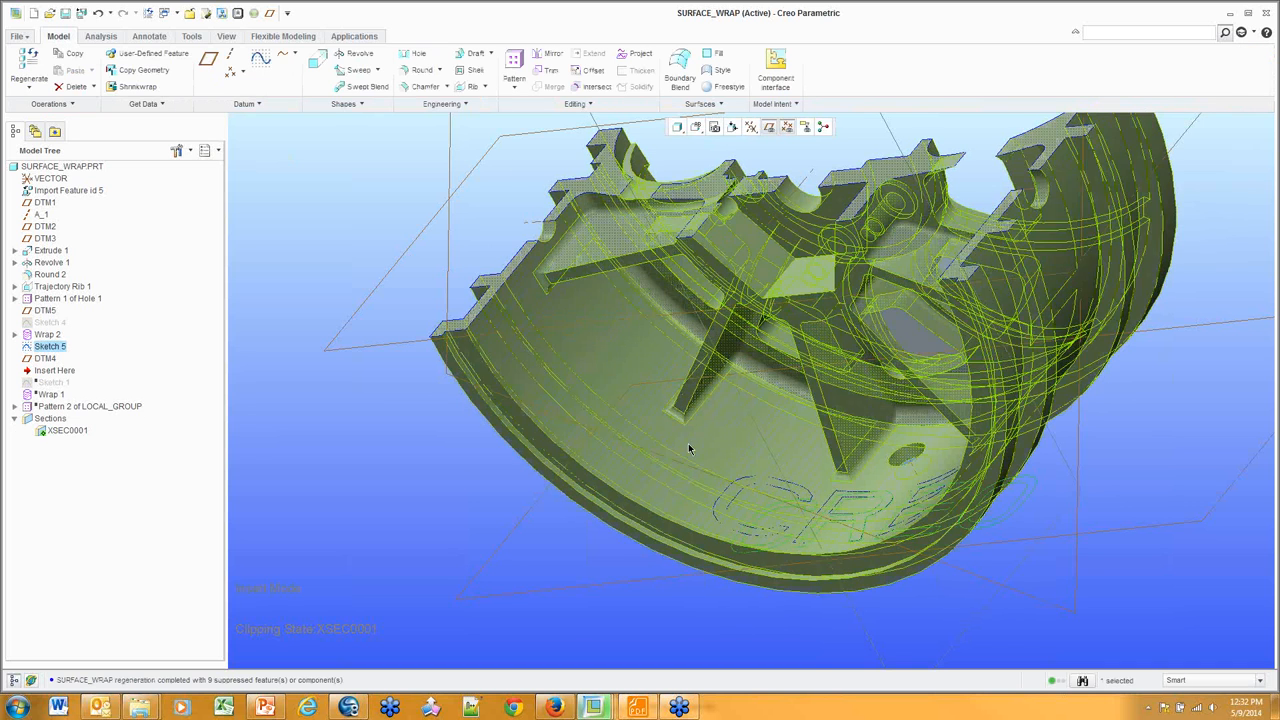
Select both halves of the inner rim surface that carry the CREO text and start a draft-type offset on them
{"action": "left_click", "coordinate": [746, 432]}
{"action": "left_click", "coordinate": [746, 432]}
{"action": "left_click", "coordinate": [790, 448], "text": "ctrl"}
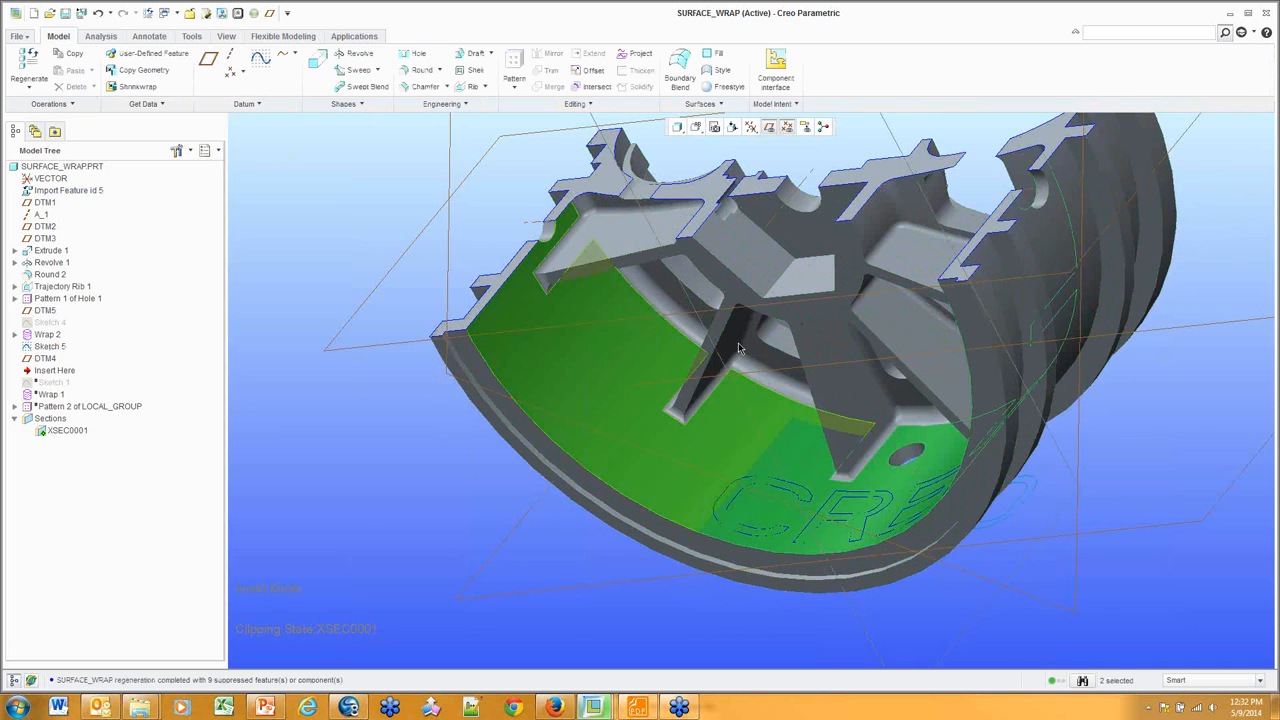
{"action": "middle_click_drag", "start_coordinate": [690, 277], "coordinate": [606, 150]}
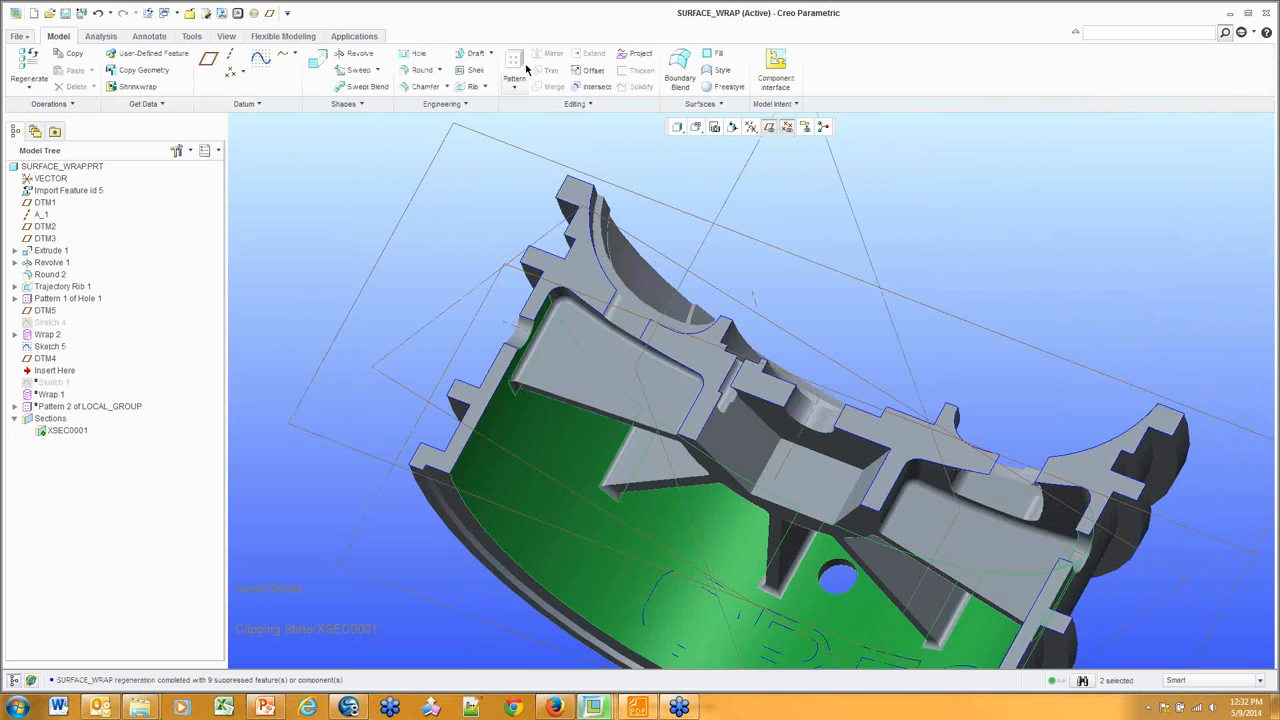
{"action": "left_click", "coordinate": [595, 69]}
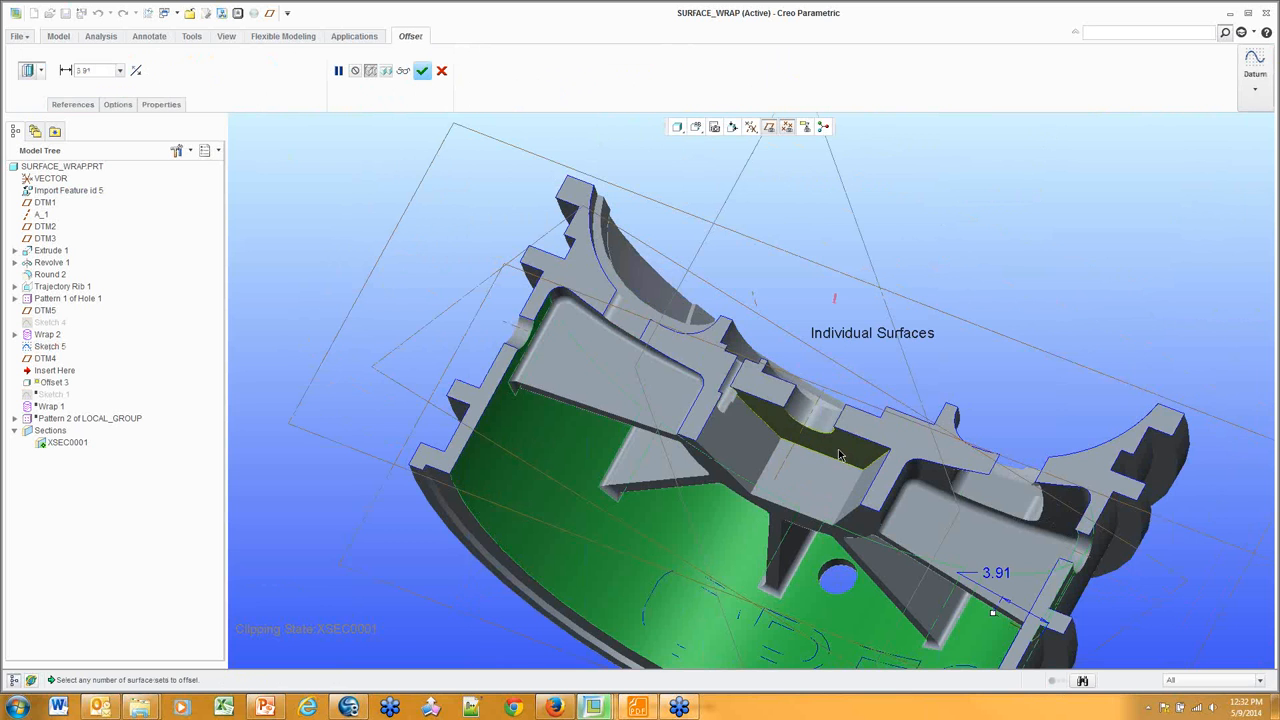
{"action": "mouse_move", "coordinate": [837, 461]}
{"action": "middle_mouse_down"}
{"action": "mouse_move", "coordinate": [795, 195]}
{"action": "mouse_move", "coordinate": [826, 344]}
{"action": "mouse_move", "coordinate": [800, 400]}
{"action": "mouse_move", "coordinate": [740, 250]}
{"action": "middle_mouse_up"}
{"action": "left_click", "coordinate": [40, 70]}
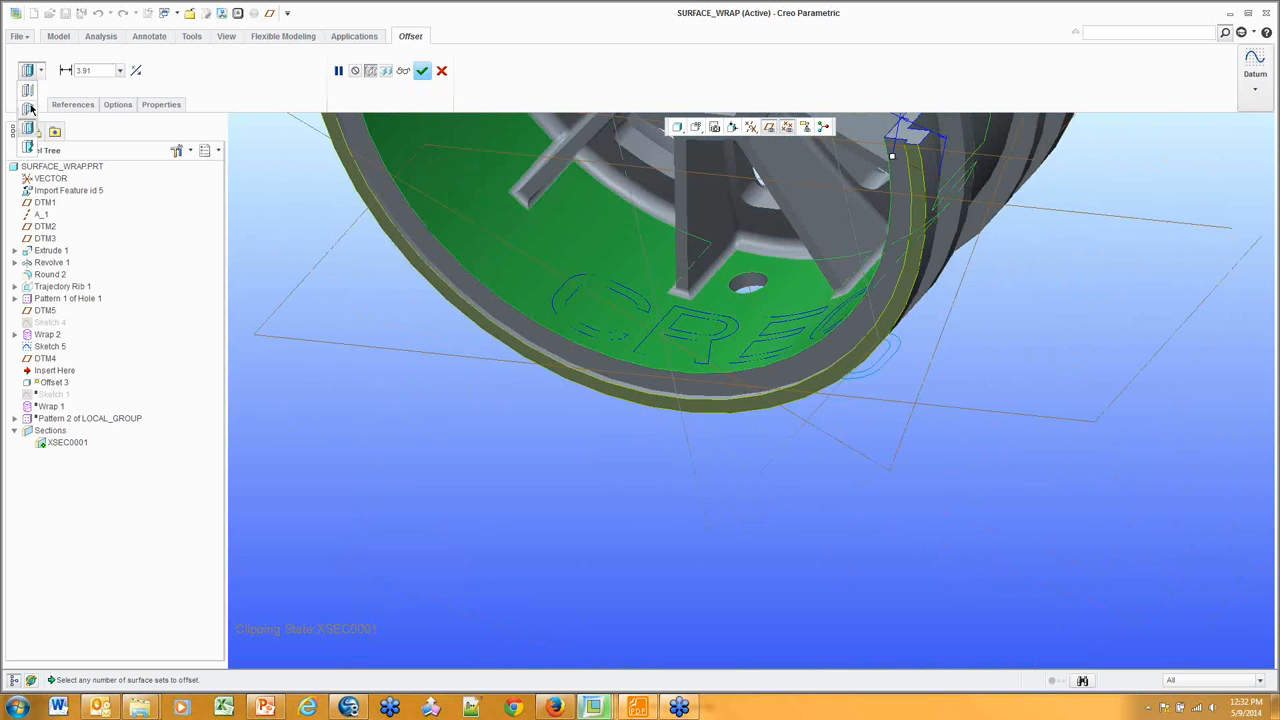
{"action": "left_click", "coordinate": [27, 107]}
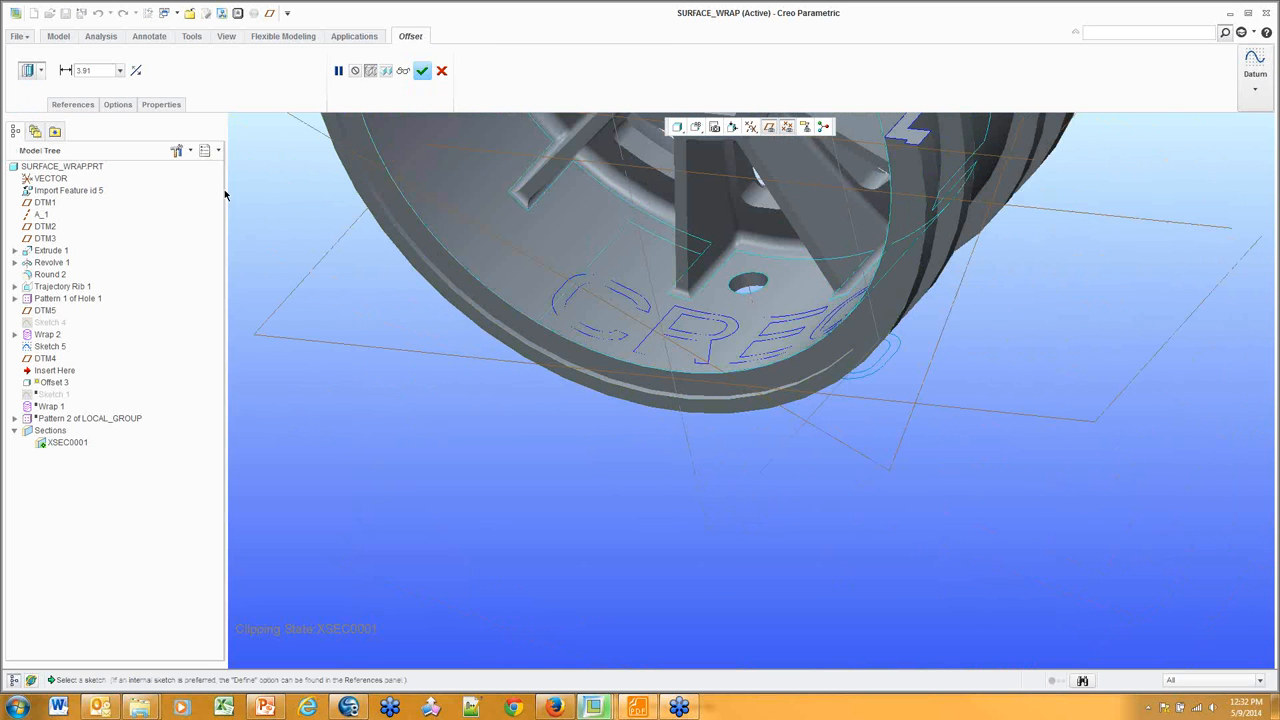
Use the projected CREO sketch as the offset's profile and reverse the offset direction
{"action": "left_click", "coordinate": [870, 376]}
{"action": "left_click", "coordinate": [72, 105]}
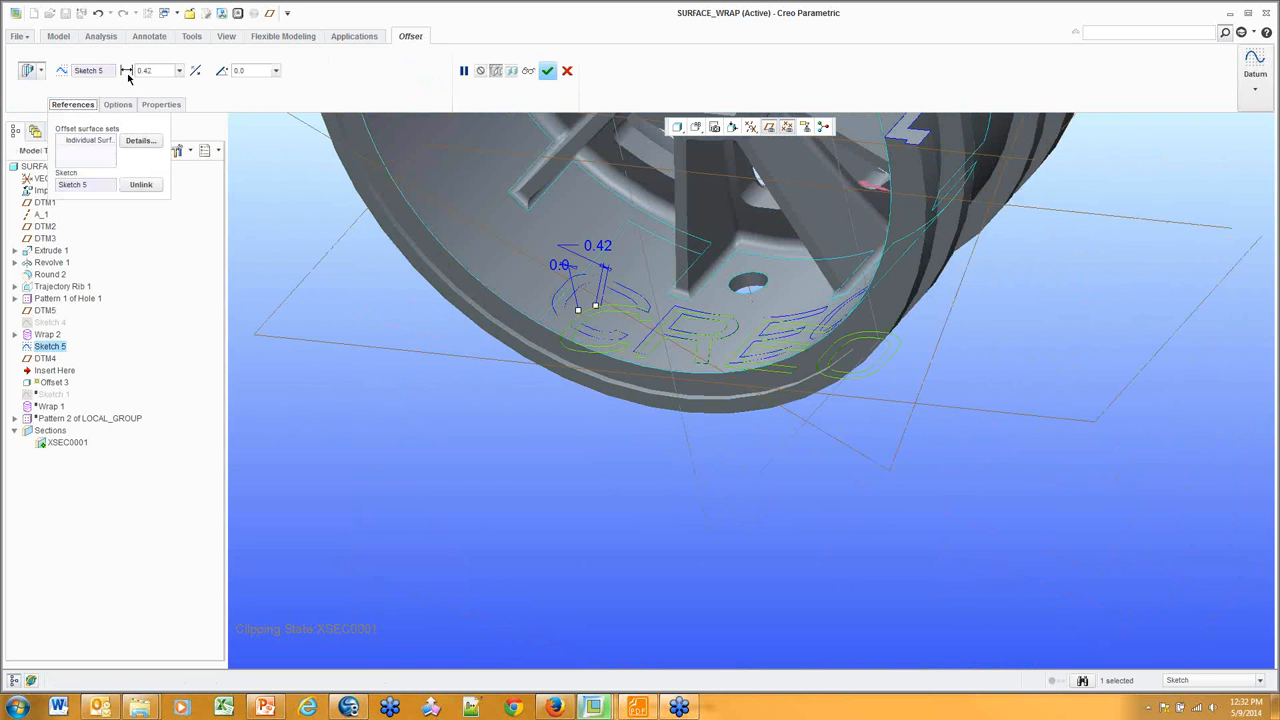
{"action": "left_click", "coordinate": [195, 70]}
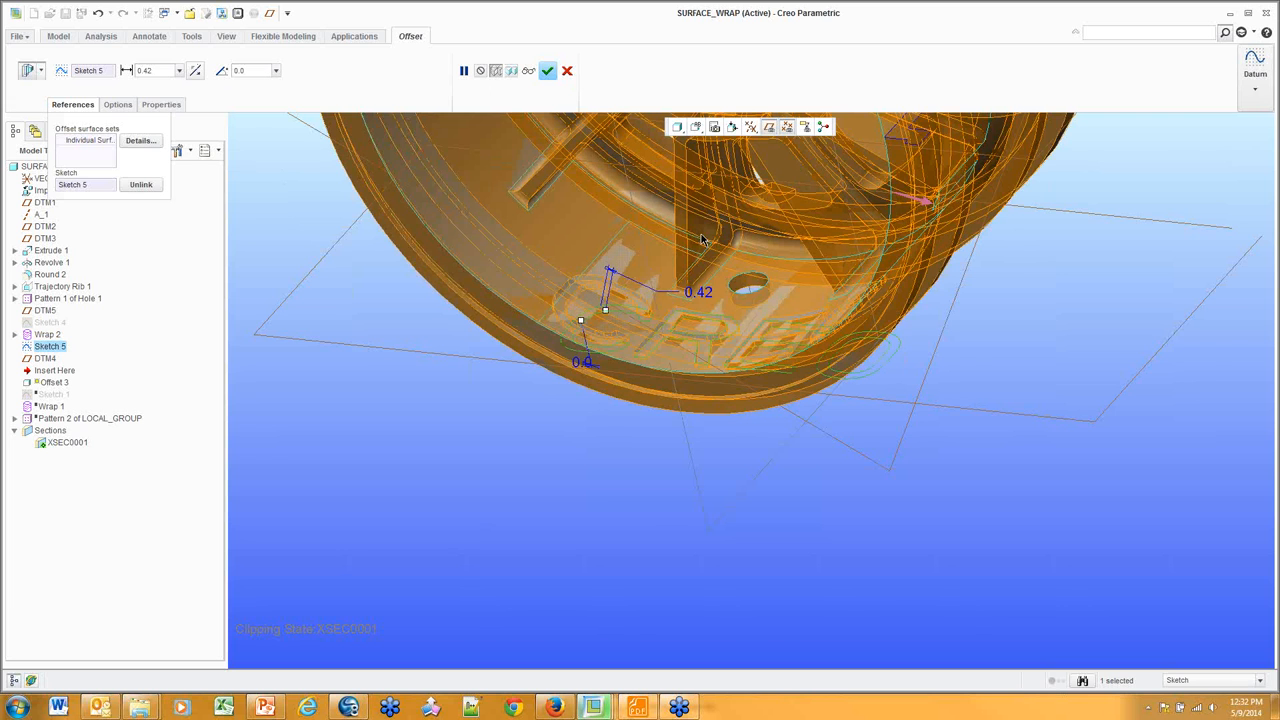
Check the previewed letter shapes on the rim and make the offset's side surfaces normal to the surface instead of the sketch
{"action": "middle_click_drag", "start_coordinate": [703, 242], "coordinate": [770, 340], "text": "shift"}
{"action": "scroll", "coordinate": [770, 340], "scroll_direction": "up", "scroll_amount": 3}
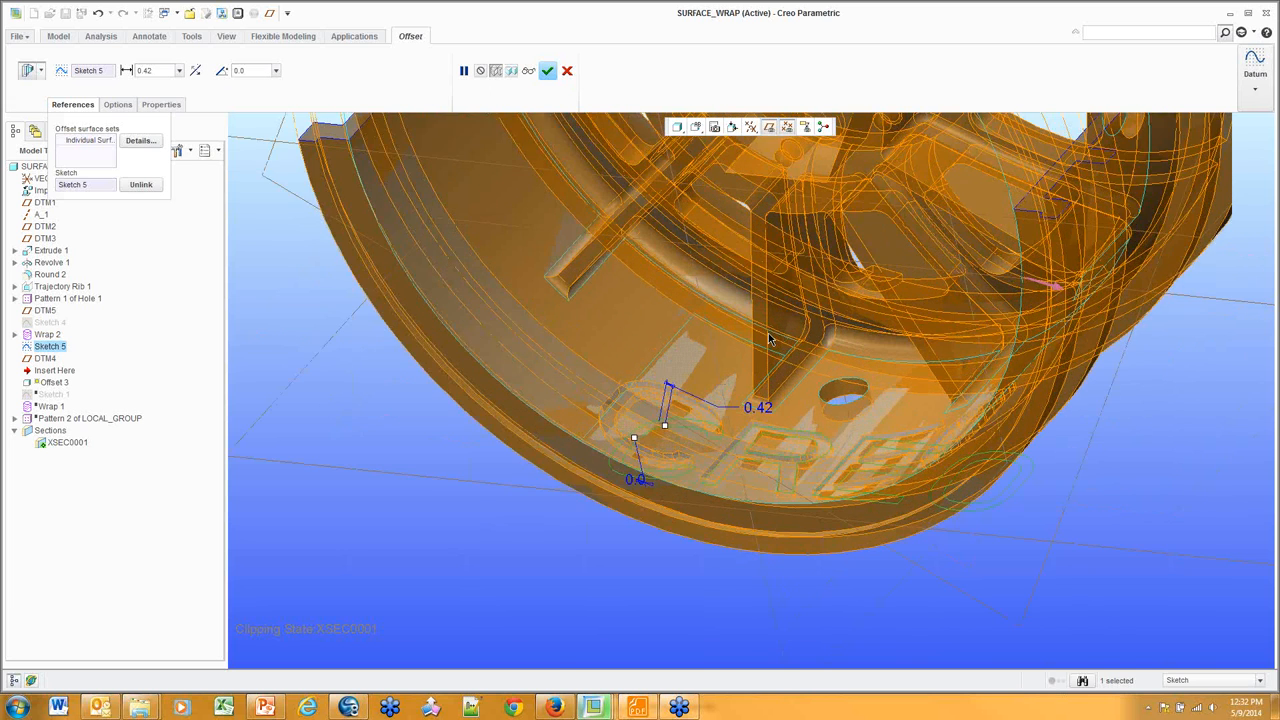
{"action": "middle_click_drag", "start_coordinate": [703, 435], "coordinate": [766, 411]}
{"action": "scroll", "coordinate": [740, 450], "scroll_direction": "up", "scroll_amount": 5}
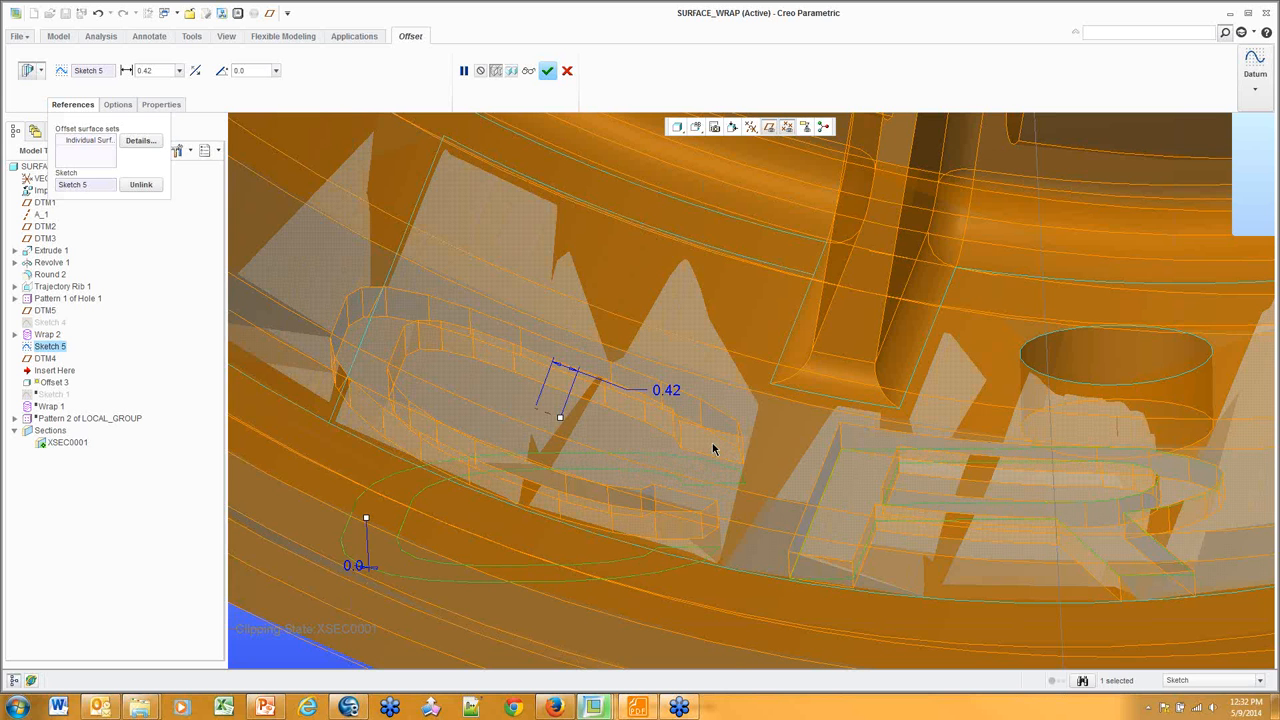
{"action": "scroll", "coordinate": [714, 448], "scroll_direction": "down", "scroll_amount": 2}
{"action": "scroll", "coordinate": [714, 448], "scroll_direction": "down", "scroll_amount": 2}
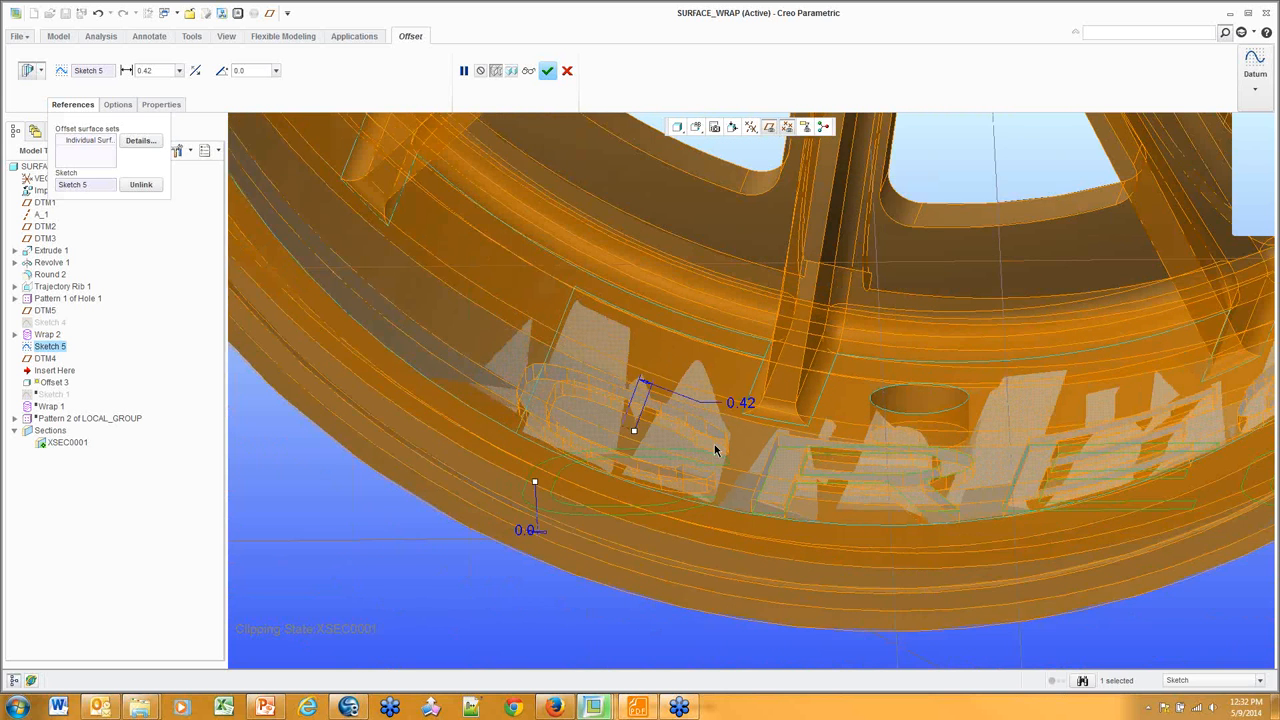
{"action": "left_click", "coordinate": [118, 105]}
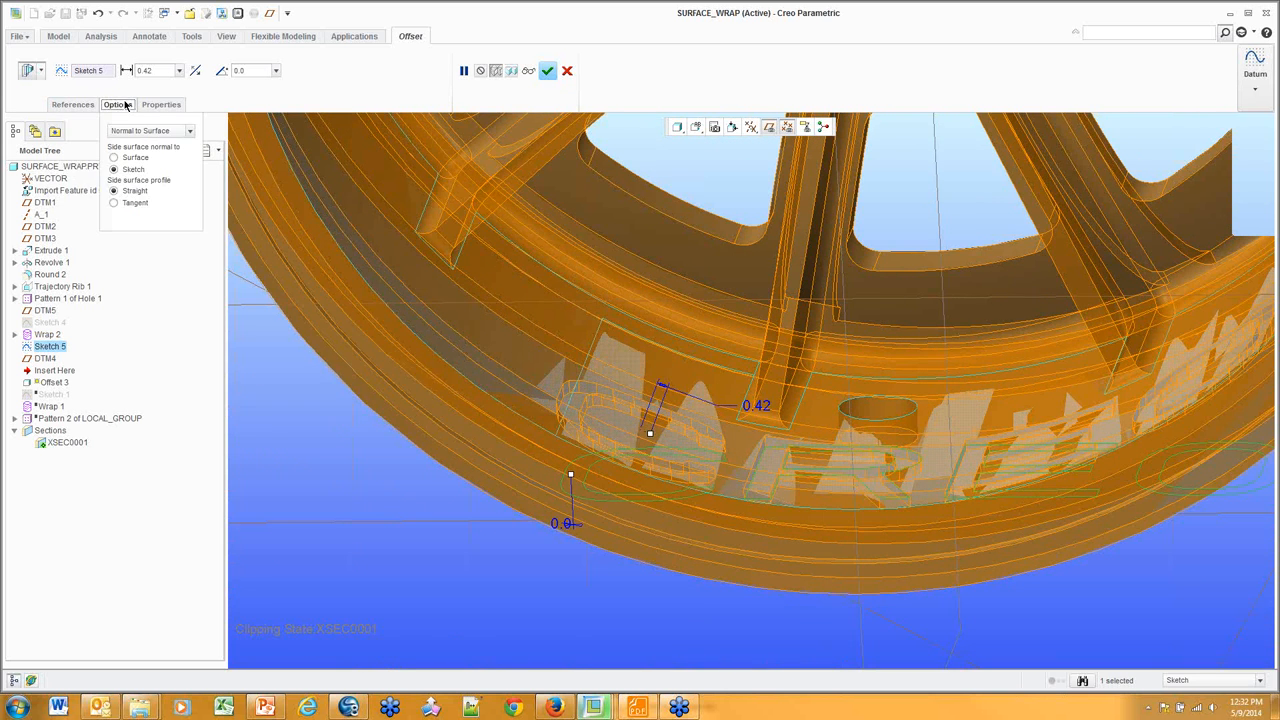
{"action": "left_click", "coordinate": [131, 162]}
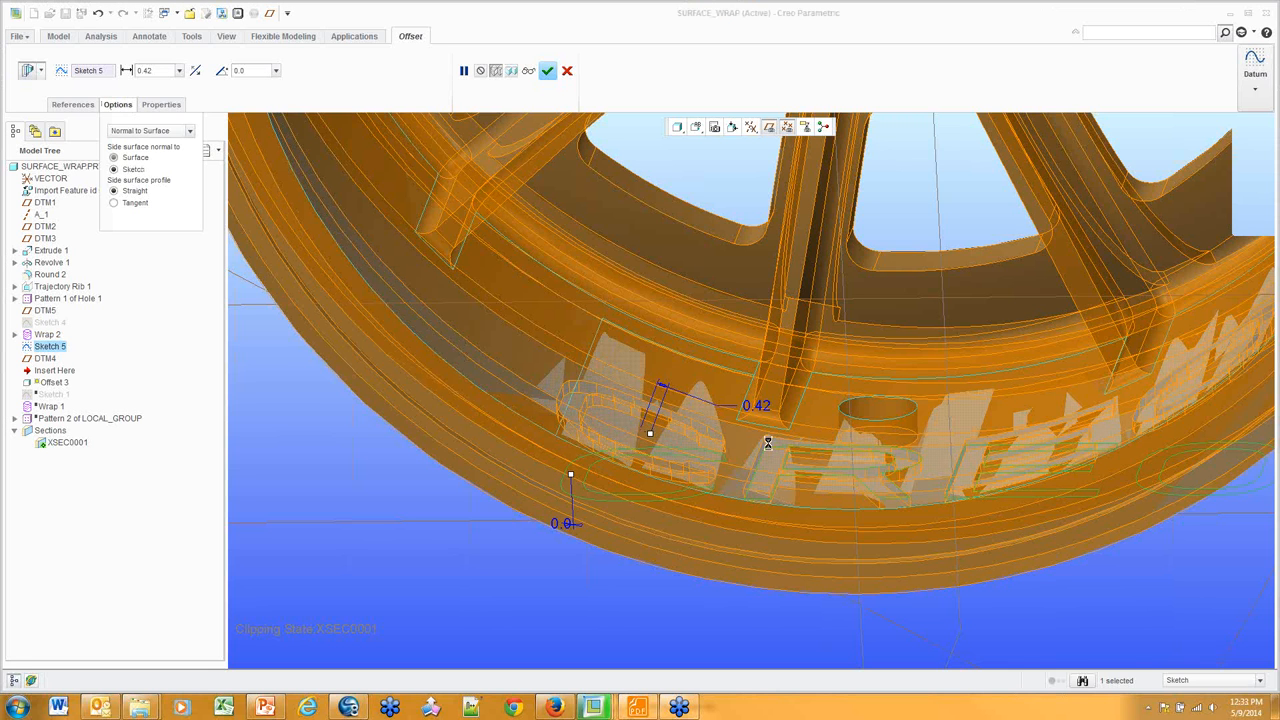
Keep the side surfaces normal to the surface, complete the CREO draft offset and inspect the letters on the rim
{"action": "scroll", "coordinate": [693, 438], "scroll_direction": "up", "scroll_amount": 5}
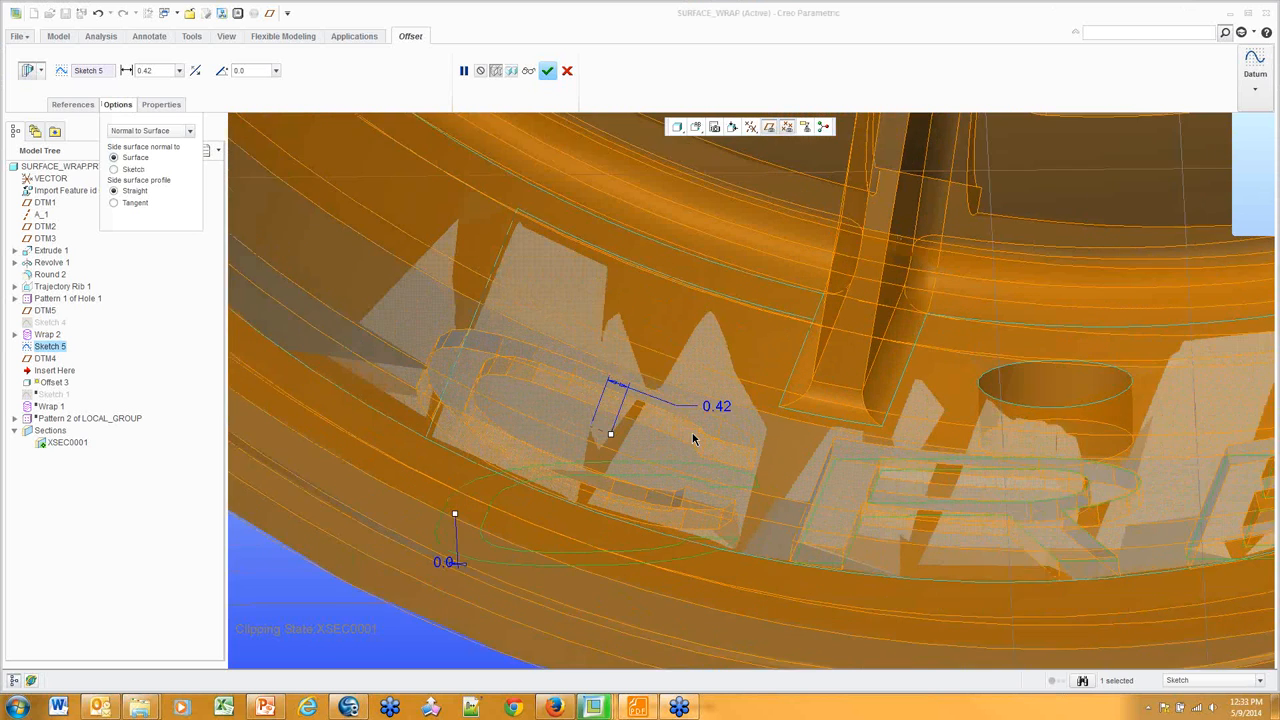
{"action": "left_click", "coordinate": [136, 169]}
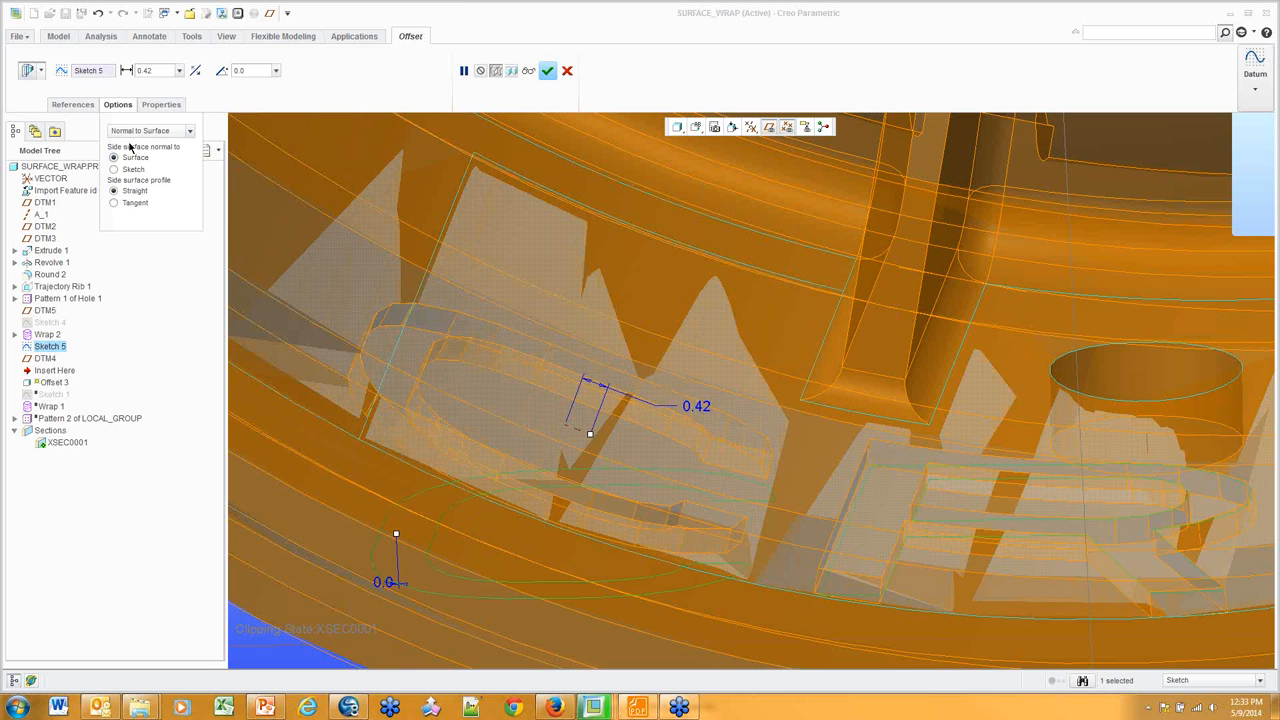
{"action": "left_click", "coordinate": [547, 70]}
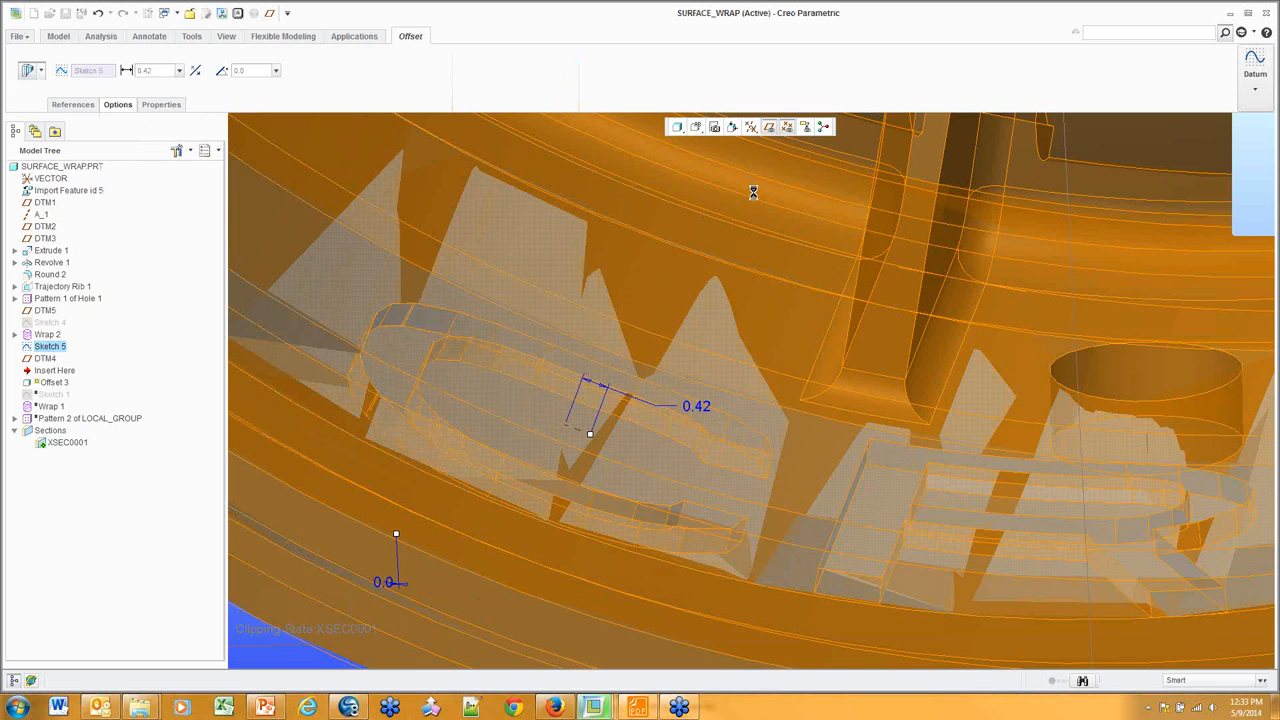
{"action": "scroll", "coordinate": [765, 245], "scroll_direction": "up", "scroll_amount": 8}
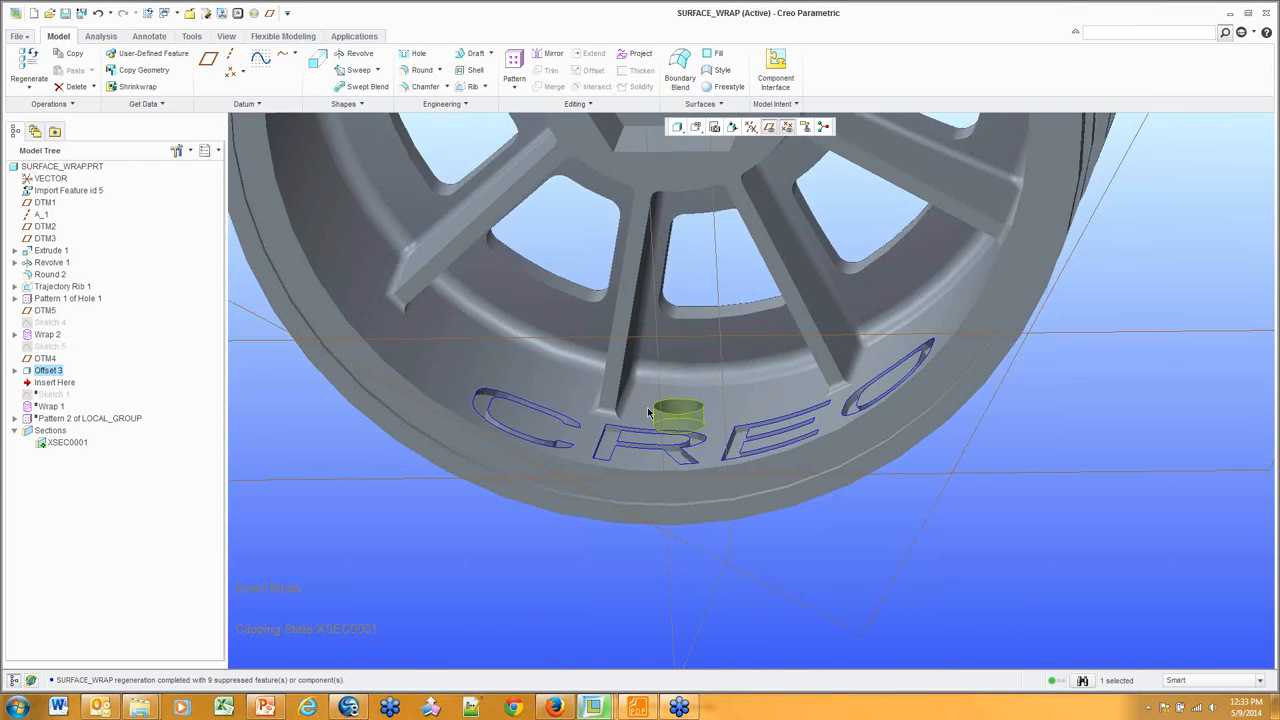
{"action": "middle_click_drag", "start_coordinate": [648, 412], "coordinate": [695, 359]}
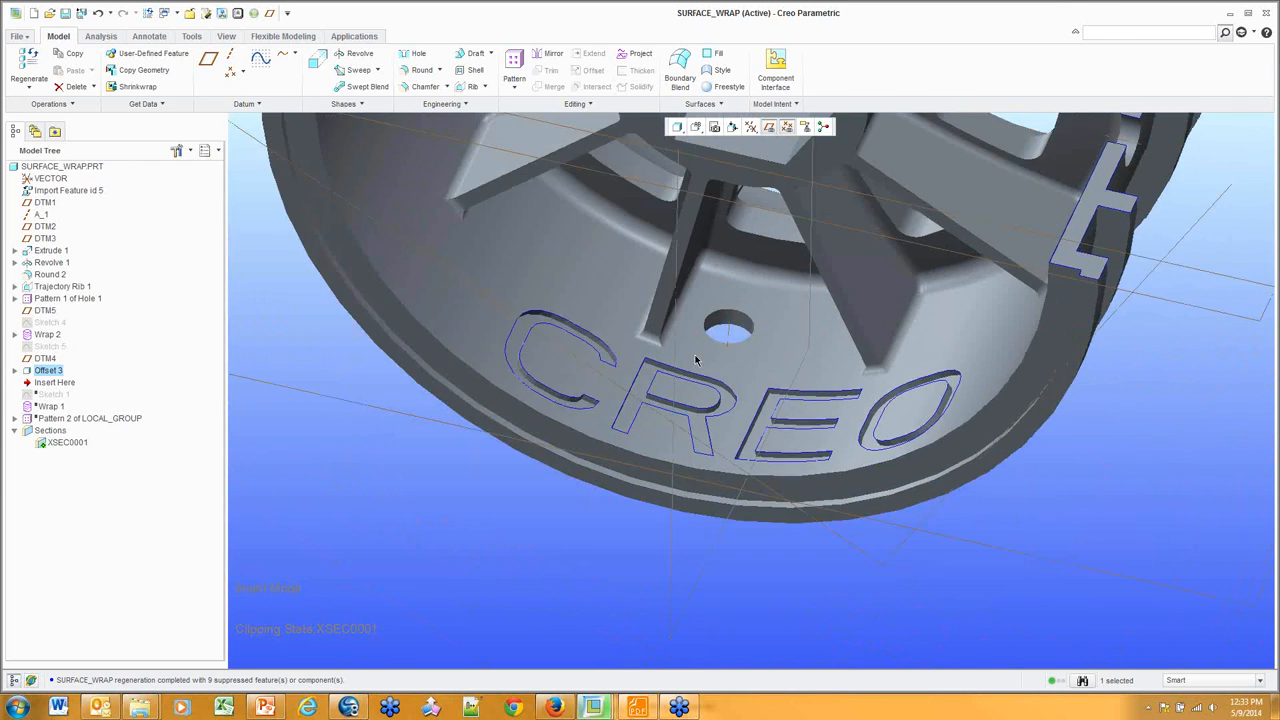
{"action": "scroll", "coordinate": [689, 359], "scroll_direction": "down", "scroll_amount": 2}
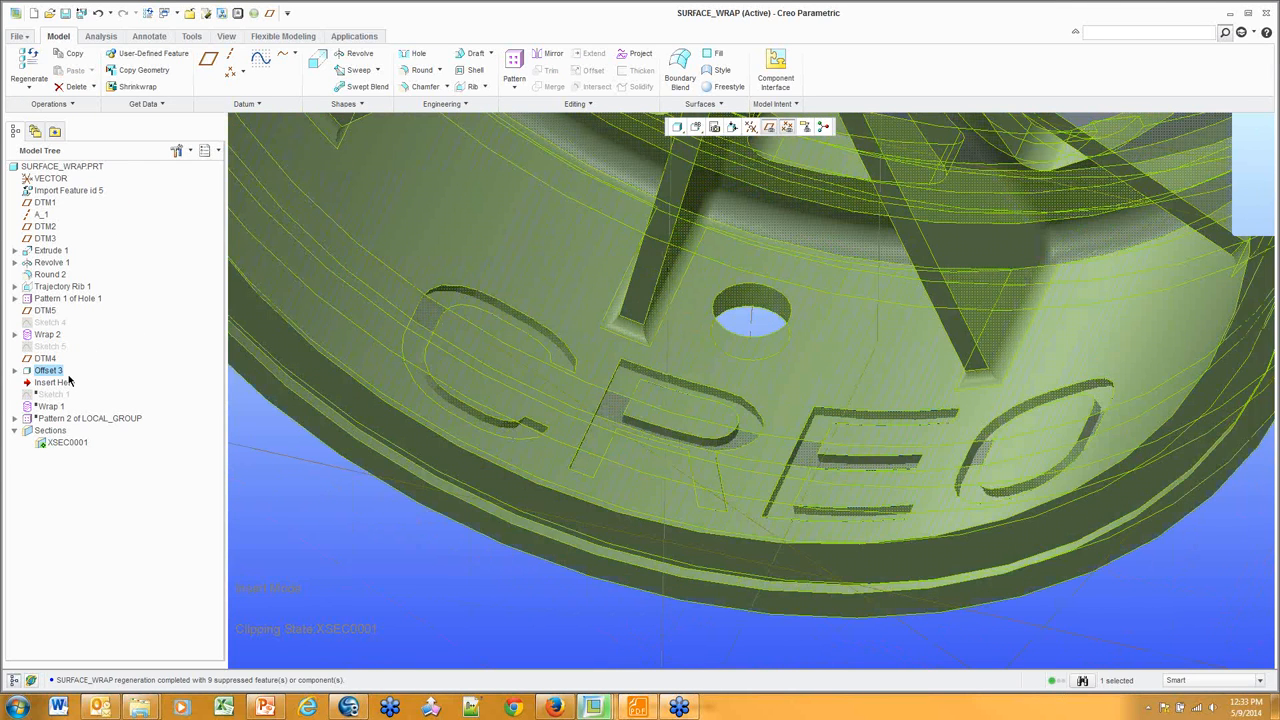
Delete the finished CREO offset feature from the model
{"action": "key", "text": "Delete"}
{"action": "left_click", "coordinate": [602, 368]}
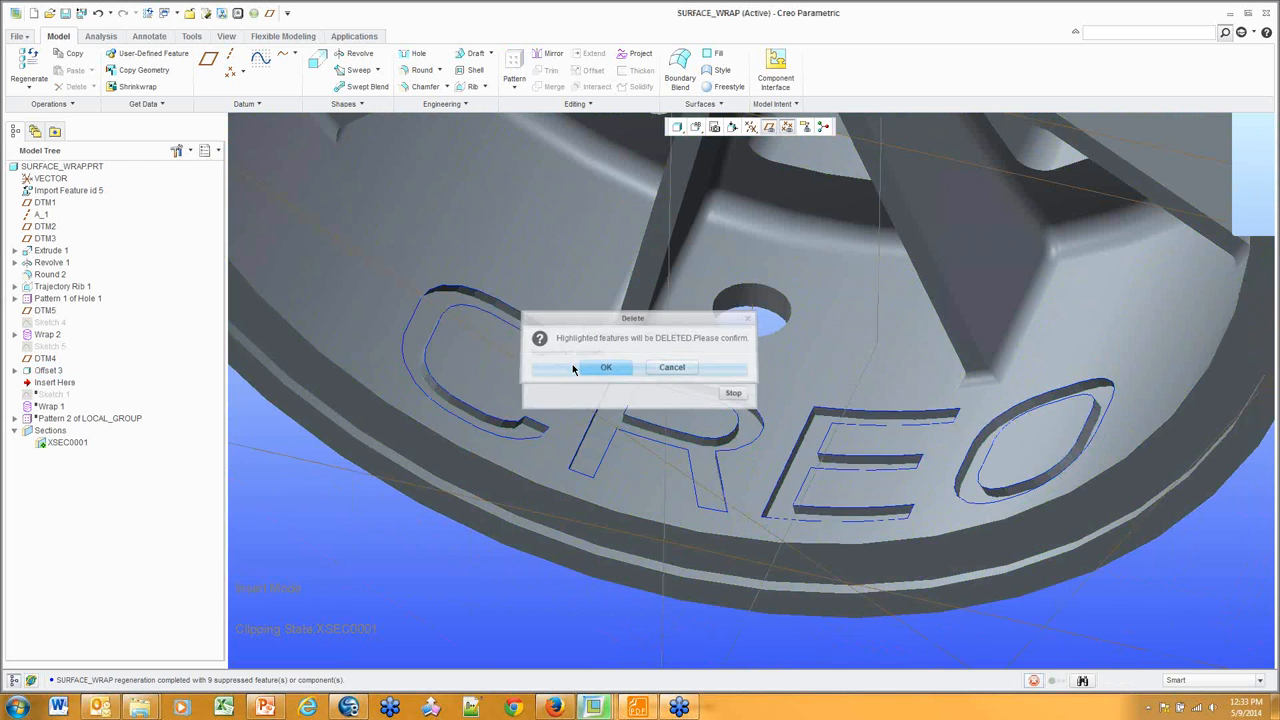
{"action": "scroll", "coordinate": [425, 516], "scroll_direction": "up", "scroll_amount": 3}
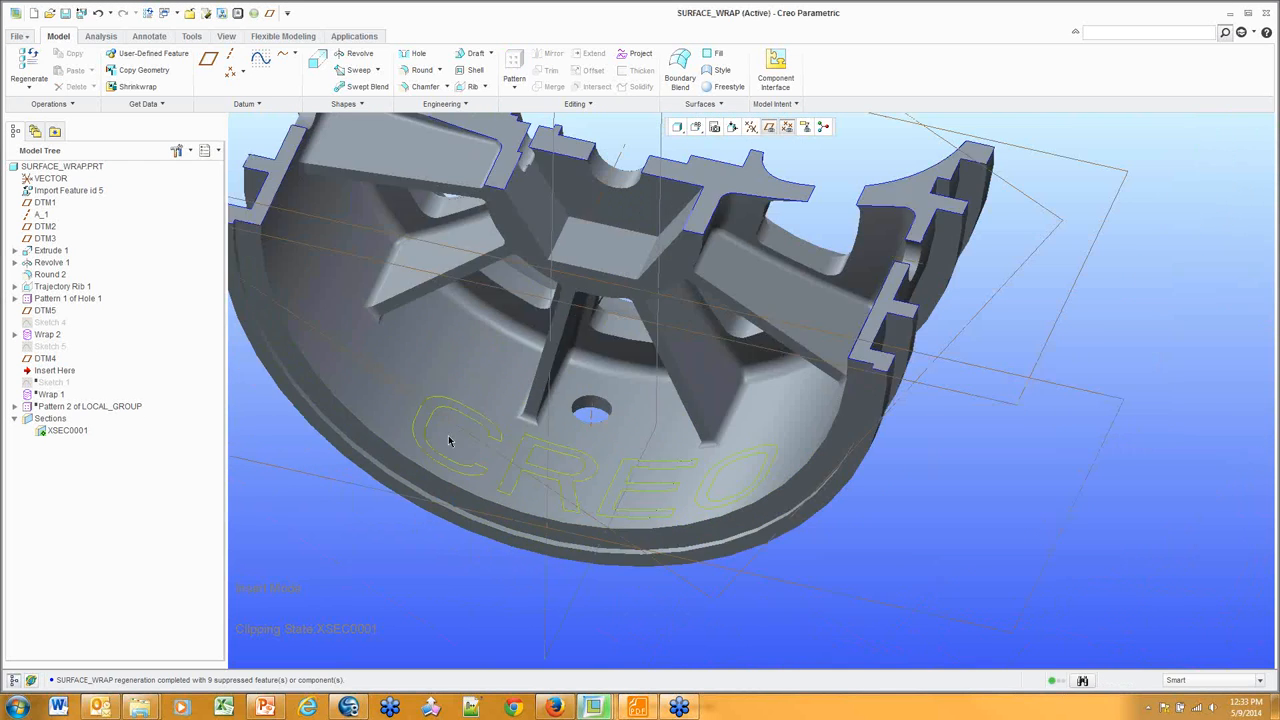
{"action": "left_click", "coordinate": [460, 390]}
{"action": "left_click", "coordinate": [460, 390], "text": "ctrl"}
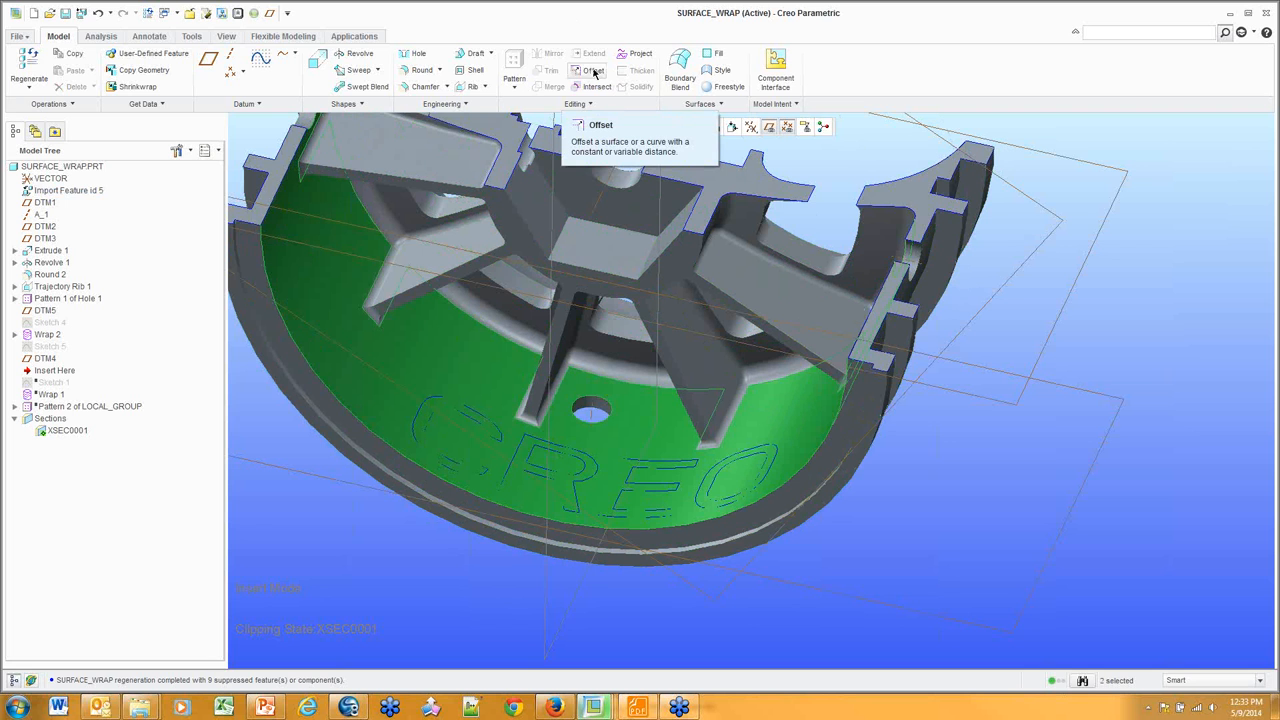
{"action": "left_click", "coordinate": [594, 72]}
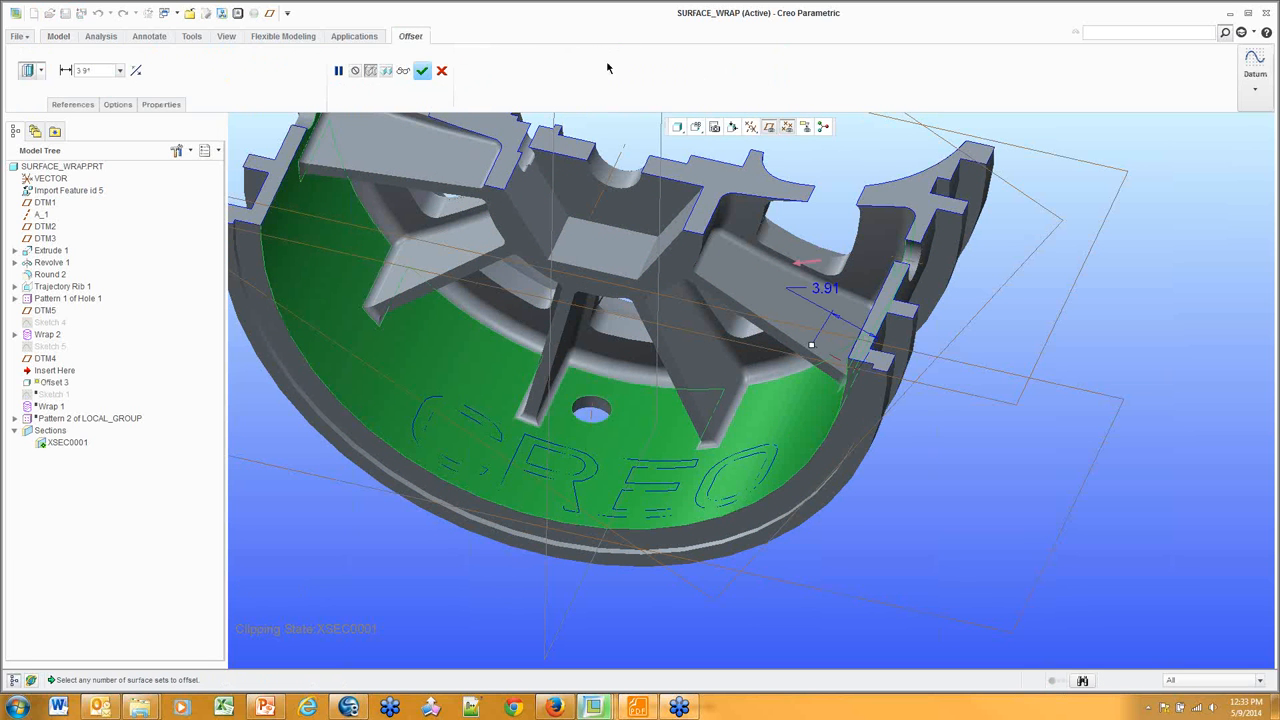
{"action": "left_click", "coordinate": [41, 72]}
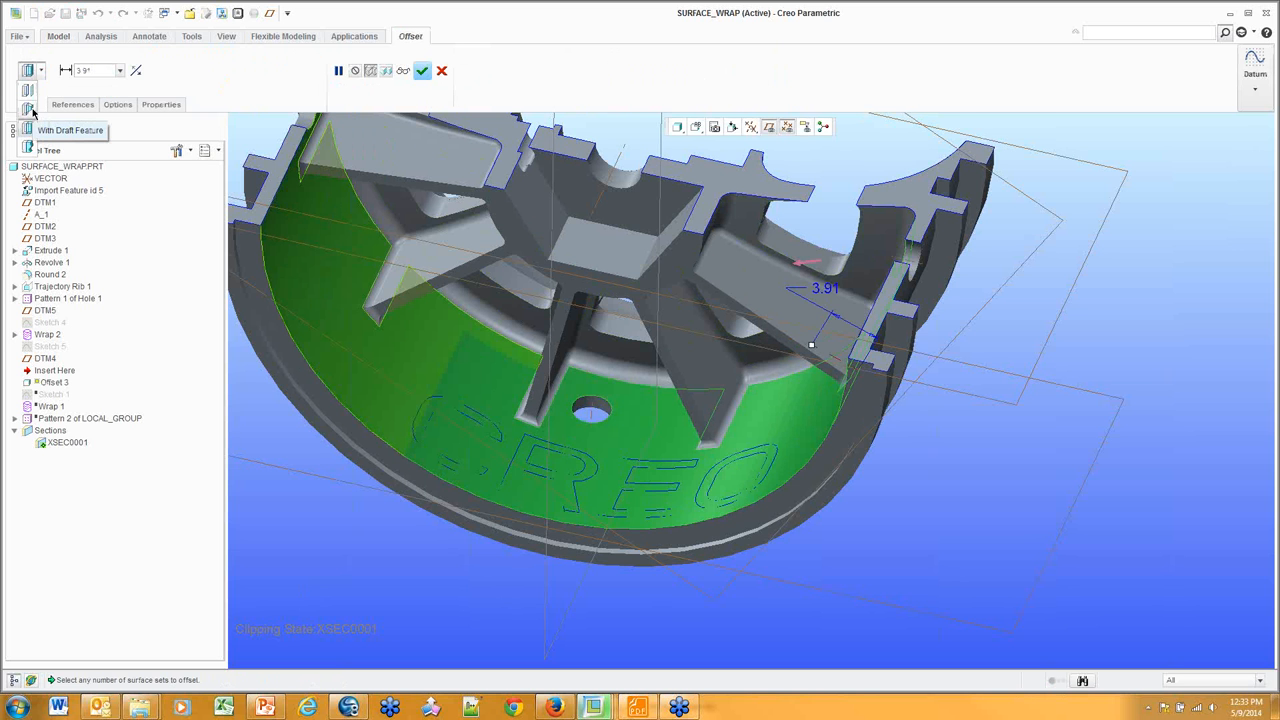
{"action": "left_click", "coordinate": [30, 105]}
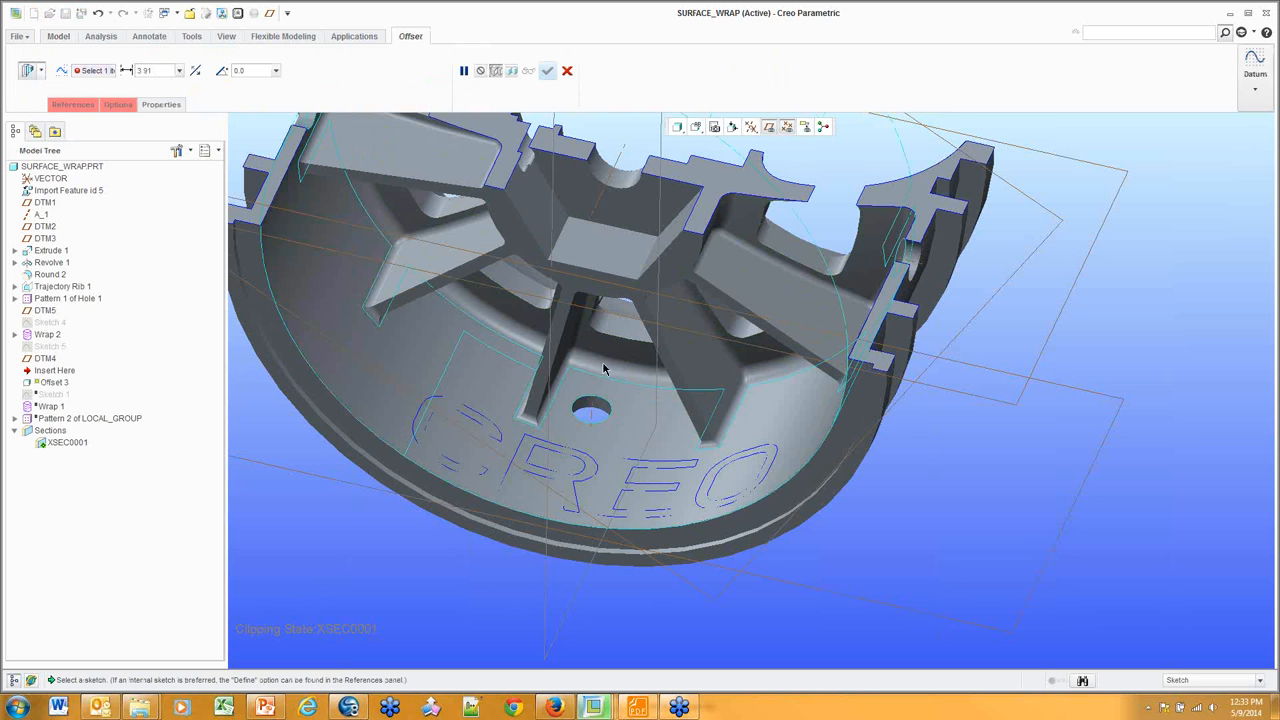
{"action": "middle_click_drag", "start_coordinate": [802, 482], "coordinate": [782, 378]}
{"action": "scroll", "coordinate": [820, 618], "scroll_direction": "up", "scroll_amount": 4}
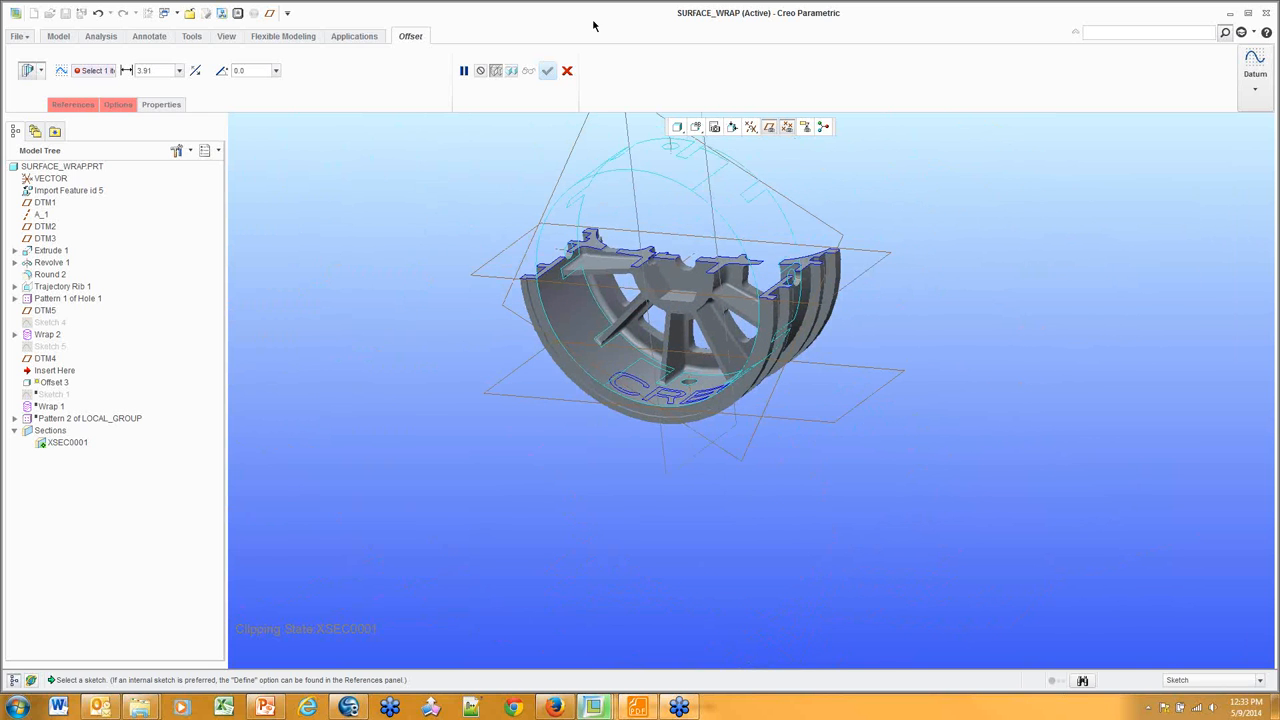
{"action": "left_click", "coordinate": [76, 107]}
{"action": "left_click", "coordinate": [87, 140]}
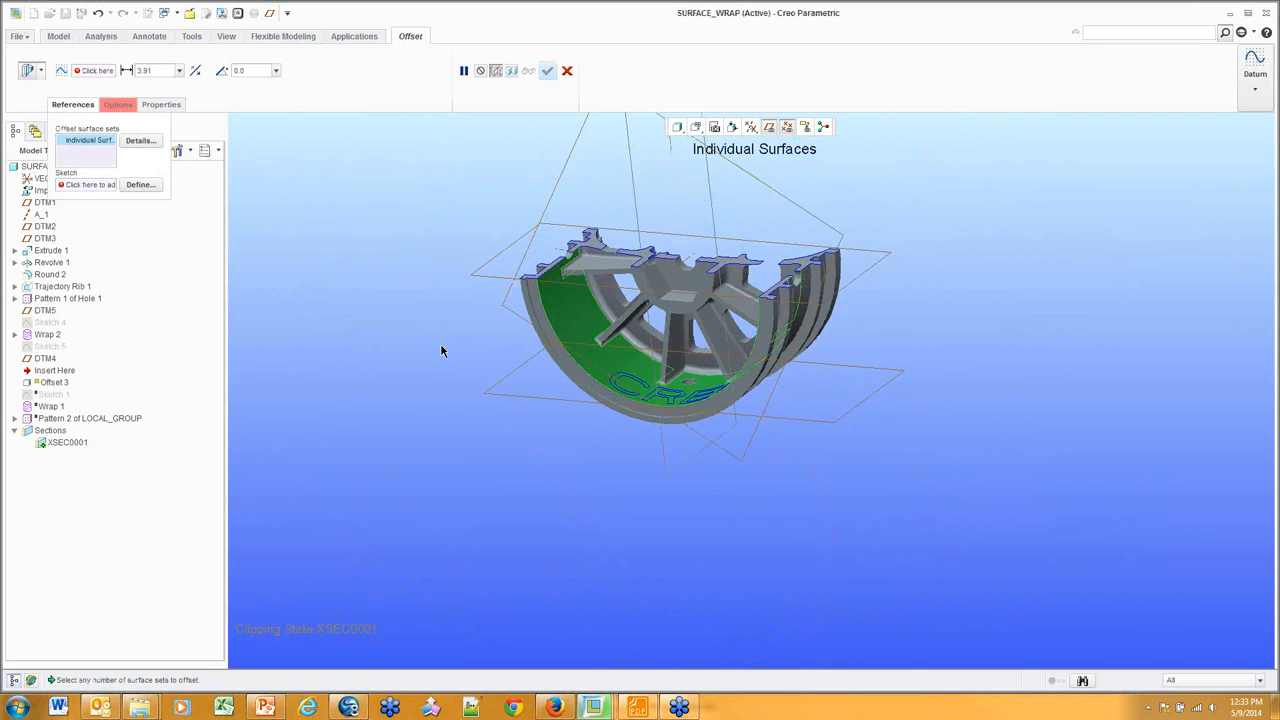
{"action": "middle_click_drag", "start_coordinate": [753, 407], "coordinate": [730, 404]}
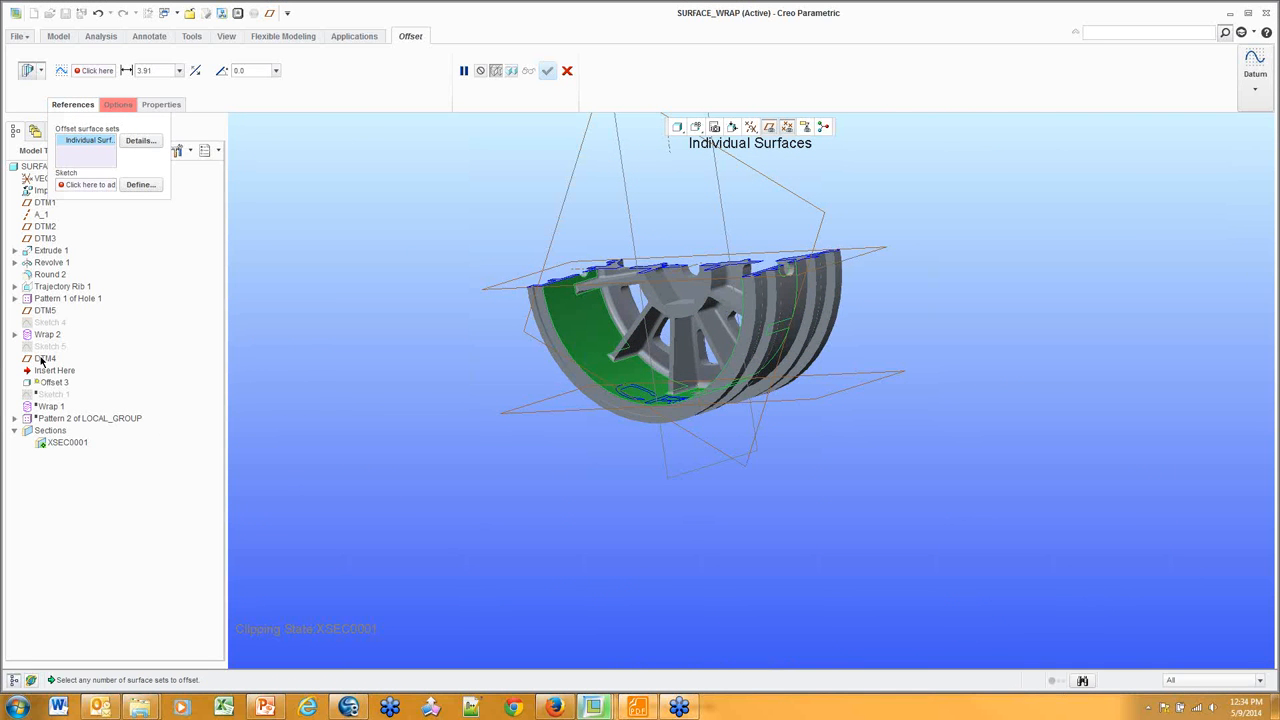
{"action": "left_click", "coordinate": [566, 70]}
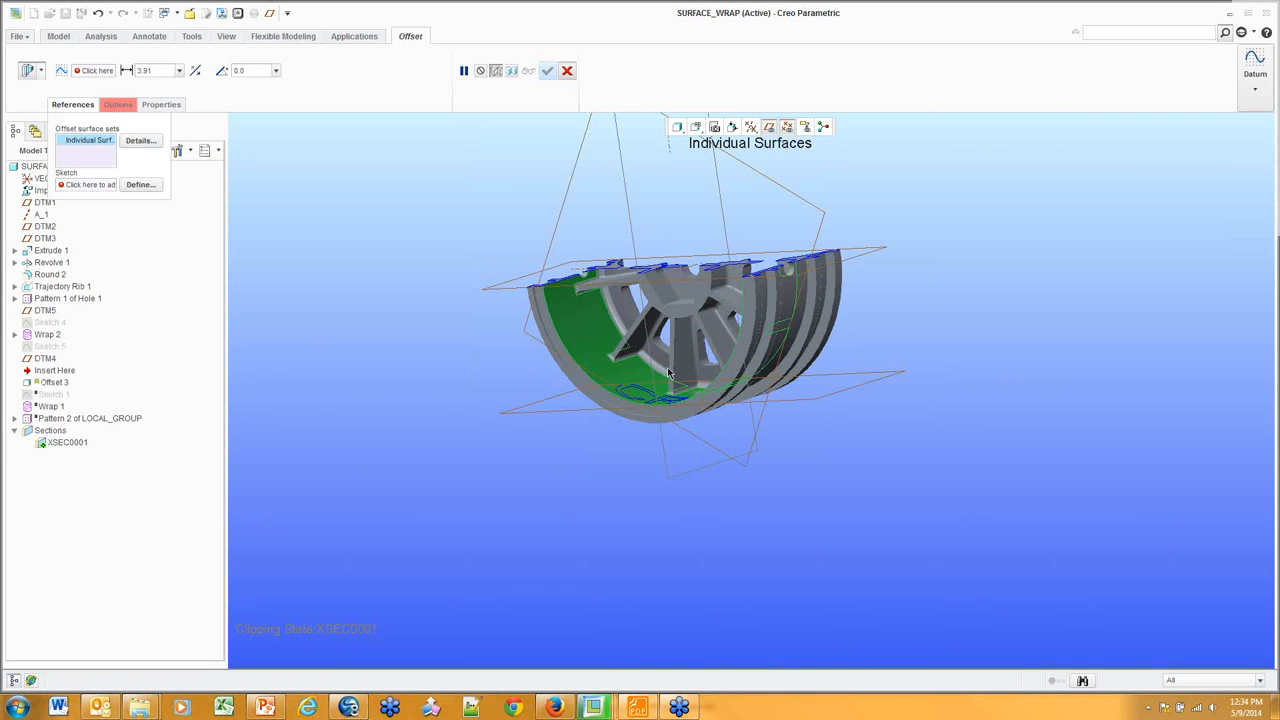
{"action": "left_click", "coordinate": [611, 367]}
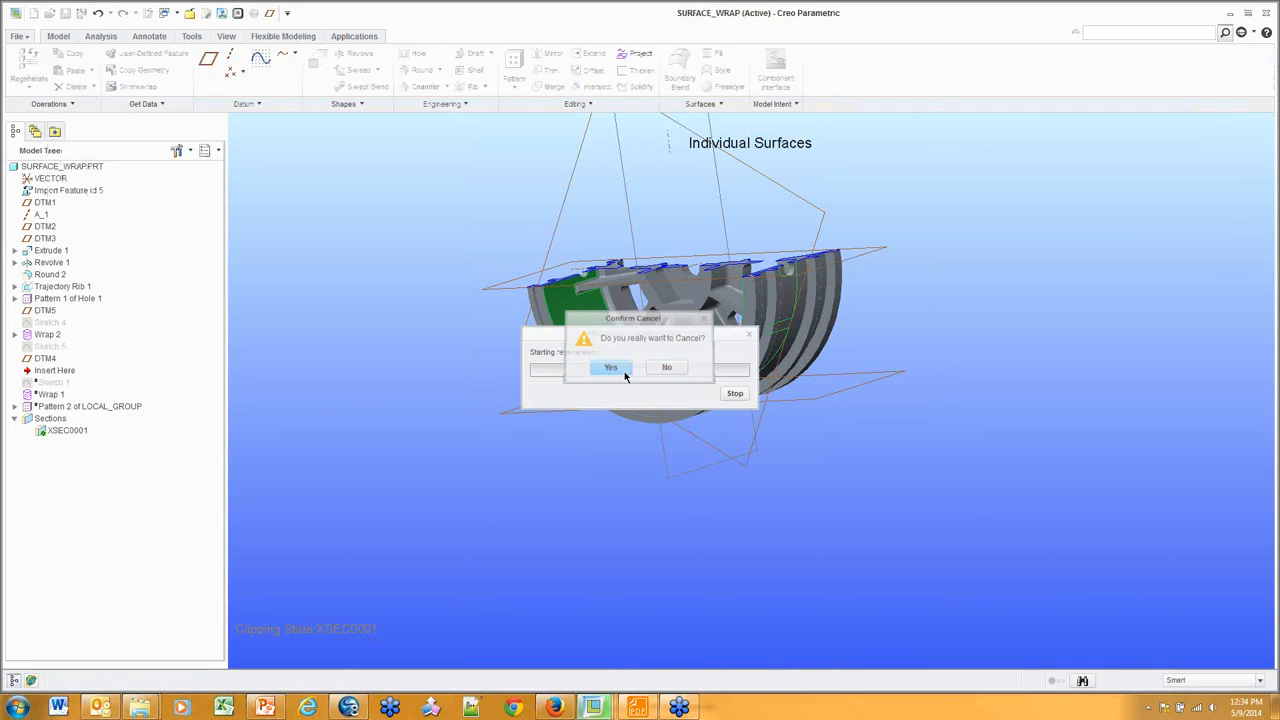
Bring back the deleted offset feature and expand it in the model tree to inspect the sketch it contains
{"action": "left_click", "coordinate": [60, 372]}
{"action": "left_click_drag", "start_coordinate": [60, 378], "coordinate": [62, 384]}
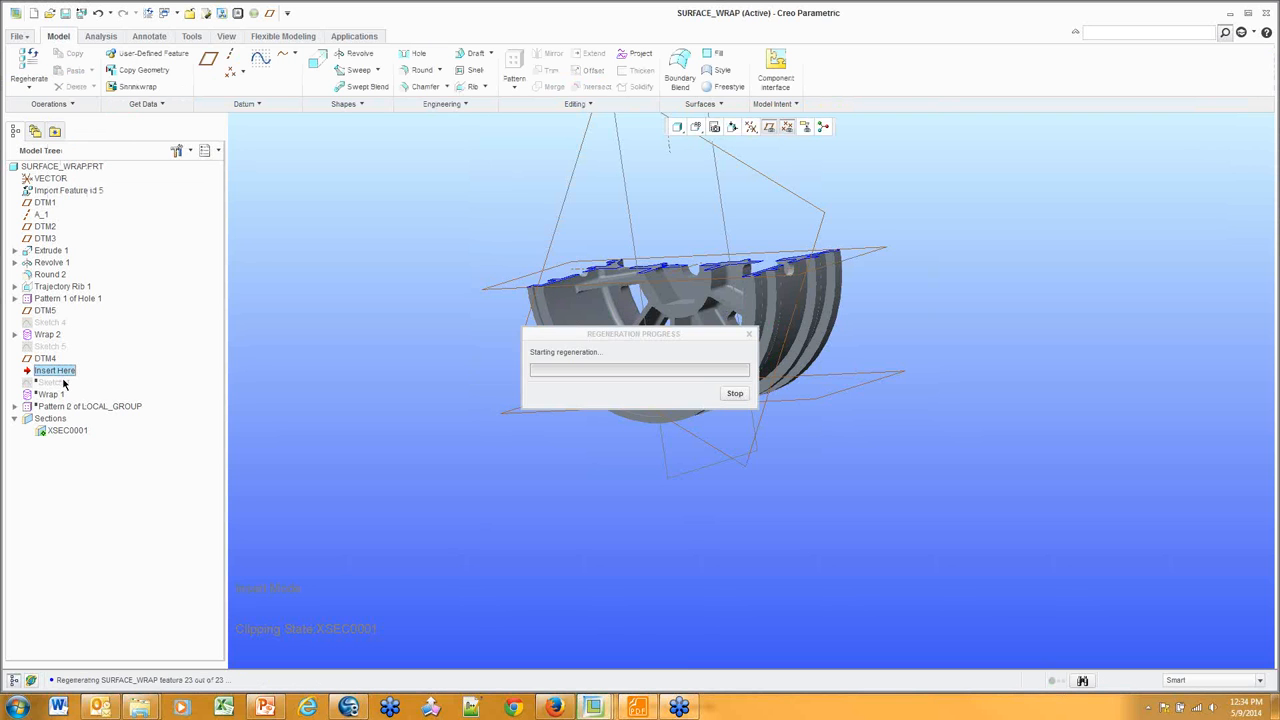
{"action": "left_click", "coordinate": [48, 370]}
{"action": "left_click", "coordinate": [15, 371]}
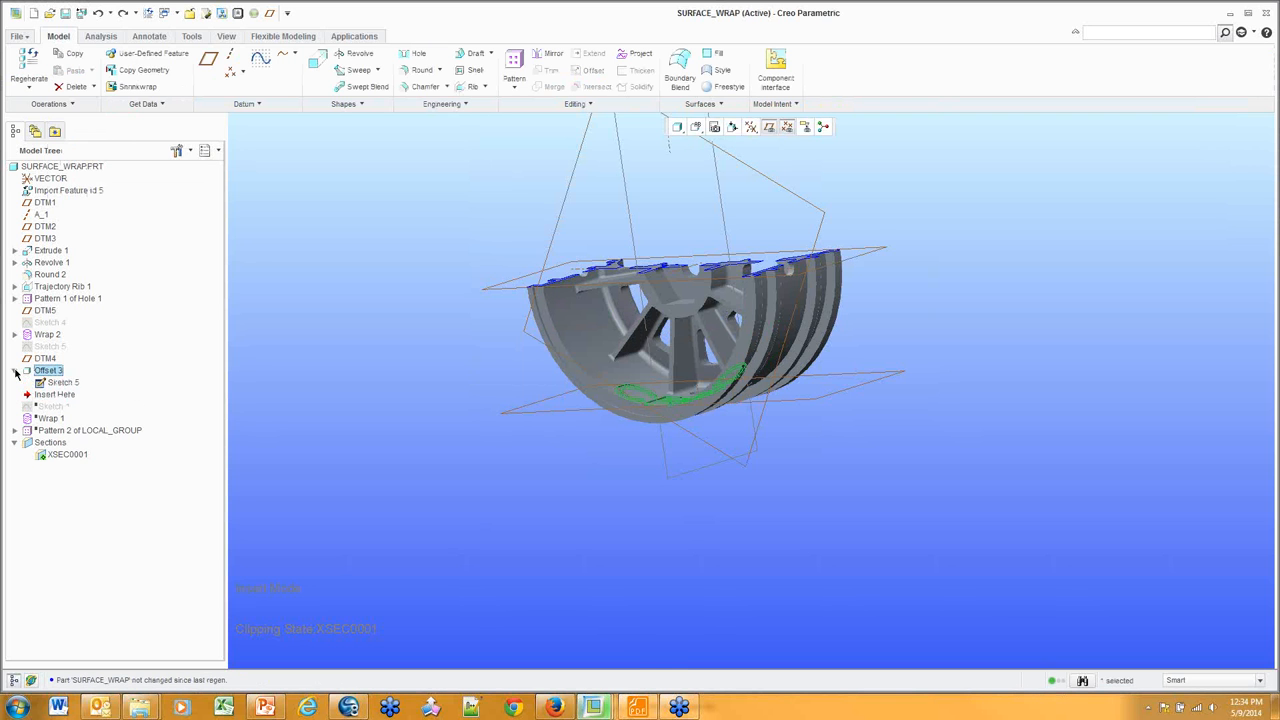
{"action": "right_click", "coordinate": [45, 373]}
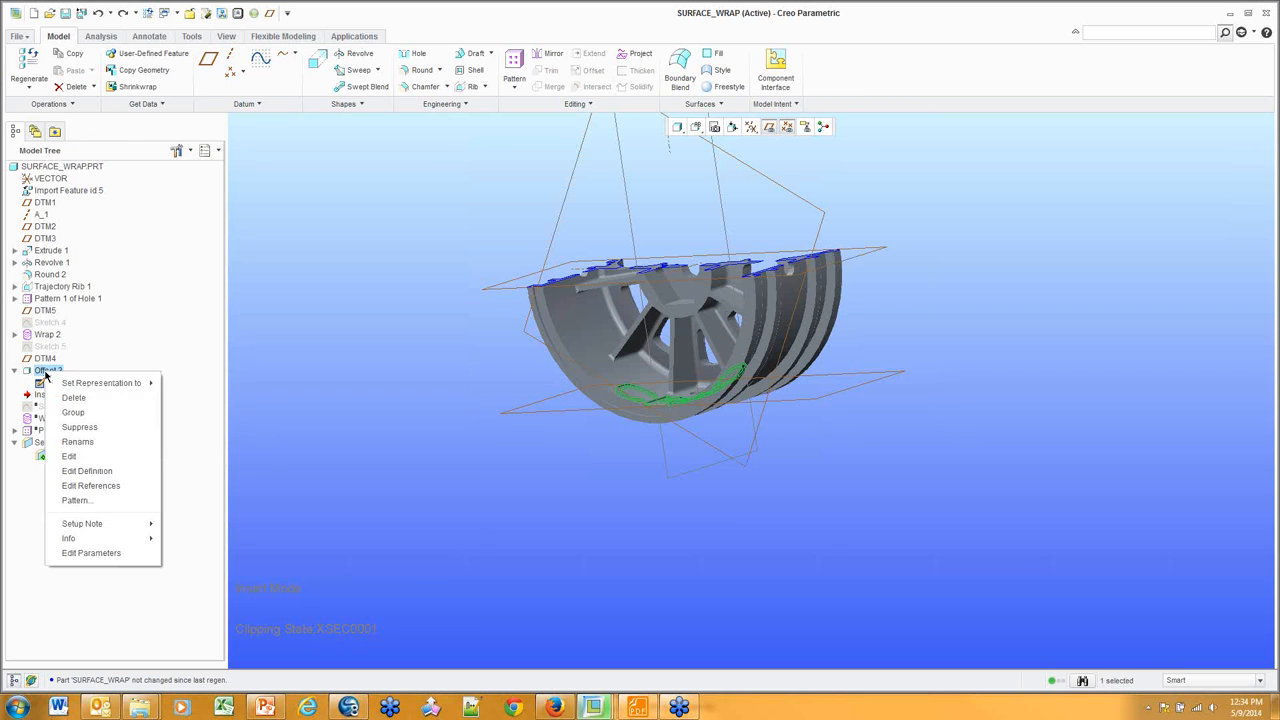
{"action": "left_click", "coordinate": [62, 364]}
{"action": "left_click", "coordinate": [60, 382]}
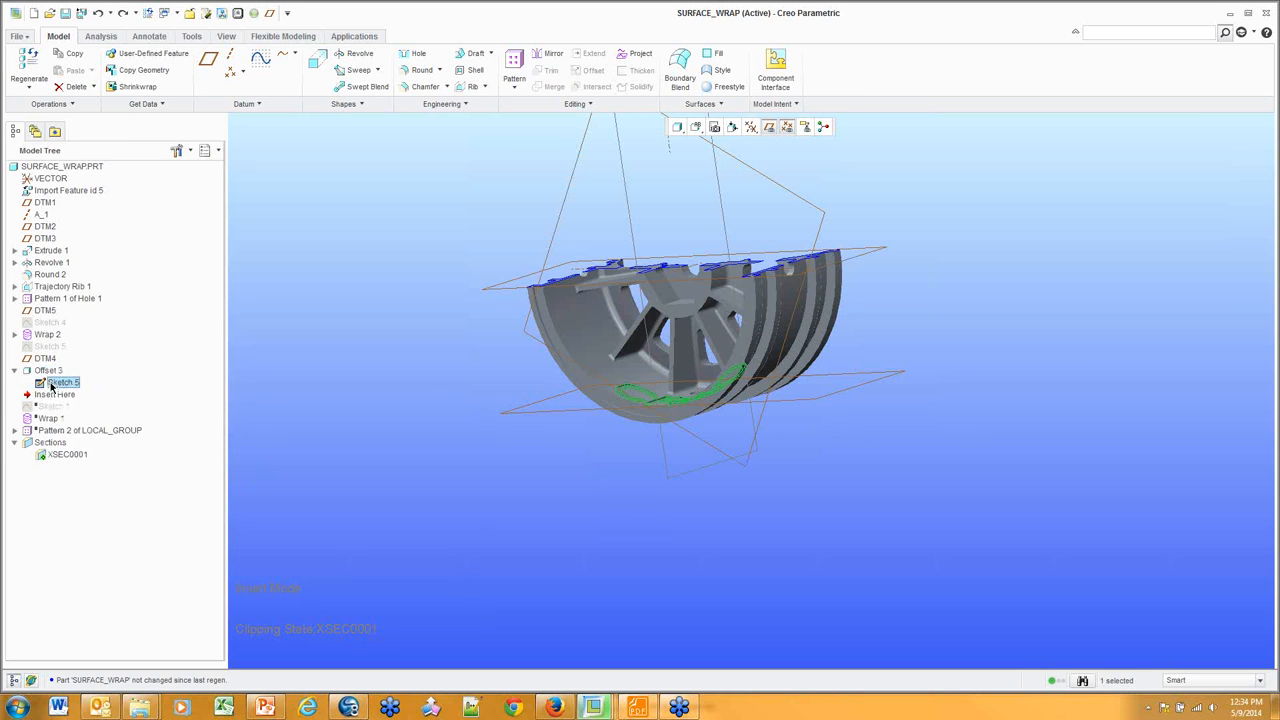
Remove Offset 3 again and bring Sketch 5 back as a visible standalone sketch
{"action": "left_click", "coordinate": [48, 370]}
{"action": "key", "text": "Delete"}
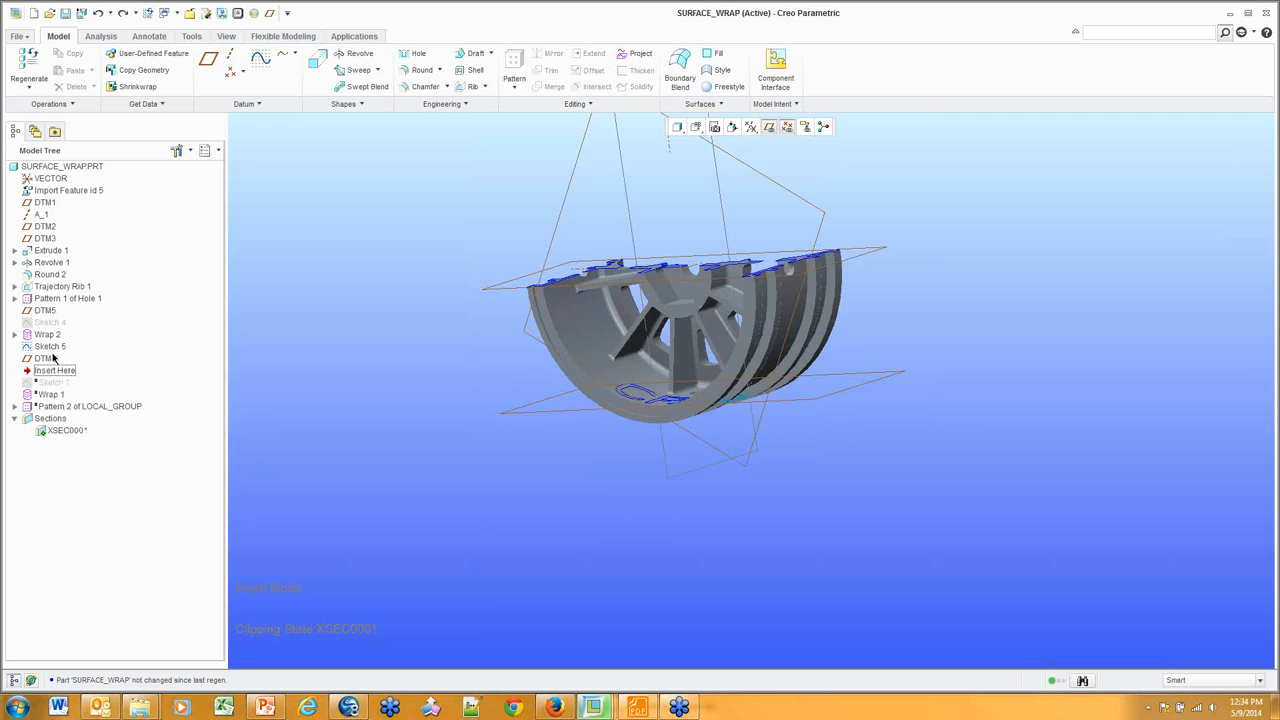
{"action": "left_click", "coordinate": [45, 358]}
{"action": "left_click", "coordinate": [54, 348]}
Select the wheel's inner rim surfaces around the CREO text and start an offset with draft on them
{"action": "middle_click_drag", "start_coordinate": [531, 429], "coordinate": [526, 492]}
{"action": "left_click", "coordinate": [597, 323]}
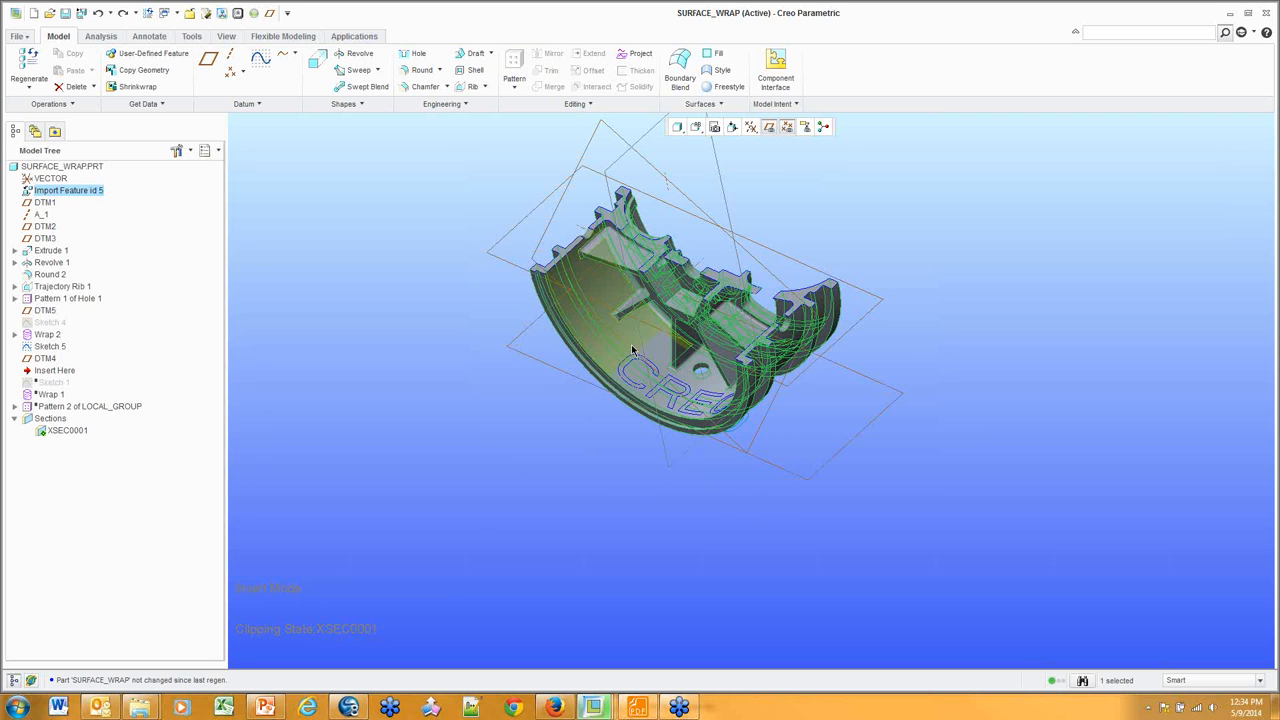
{"action": "left_click", "coordinate": [630, 341]}
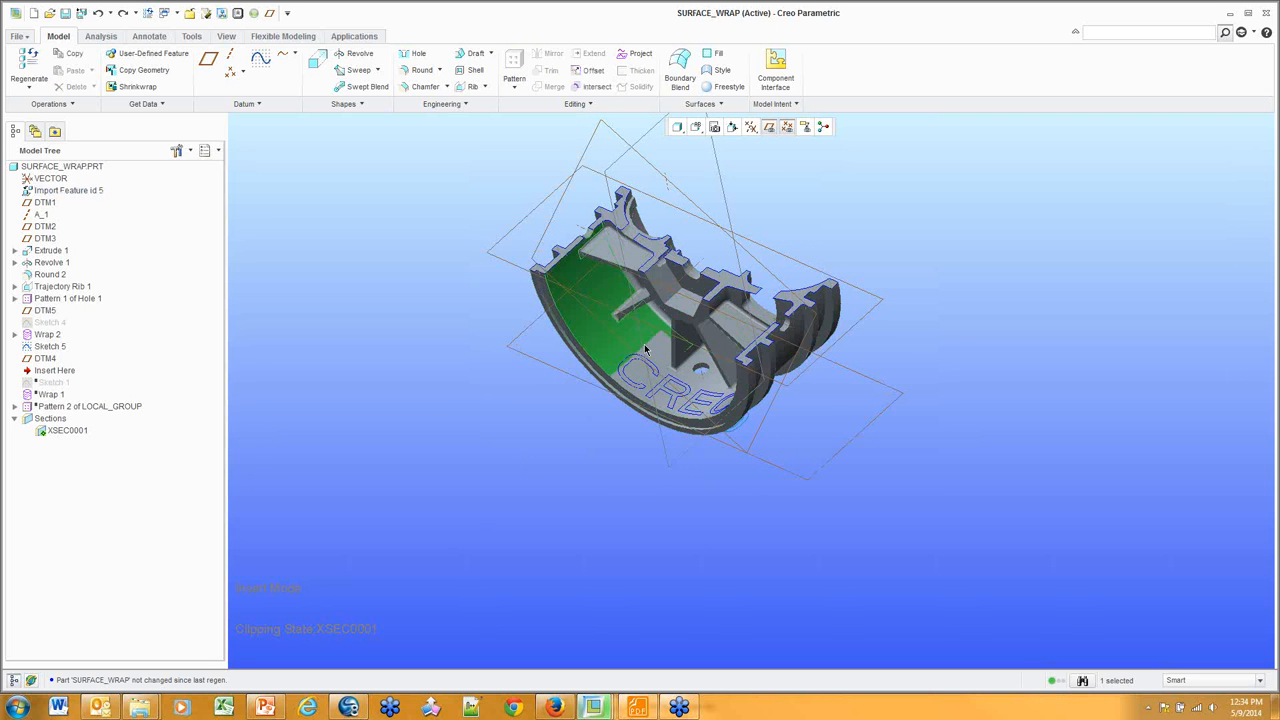
{"action": "left_click", "coordinate": [591, 70]}
{"action": "scroll", "coordinate": [736, 425], "scroll_direction": "up", "scroll_amount": 3}
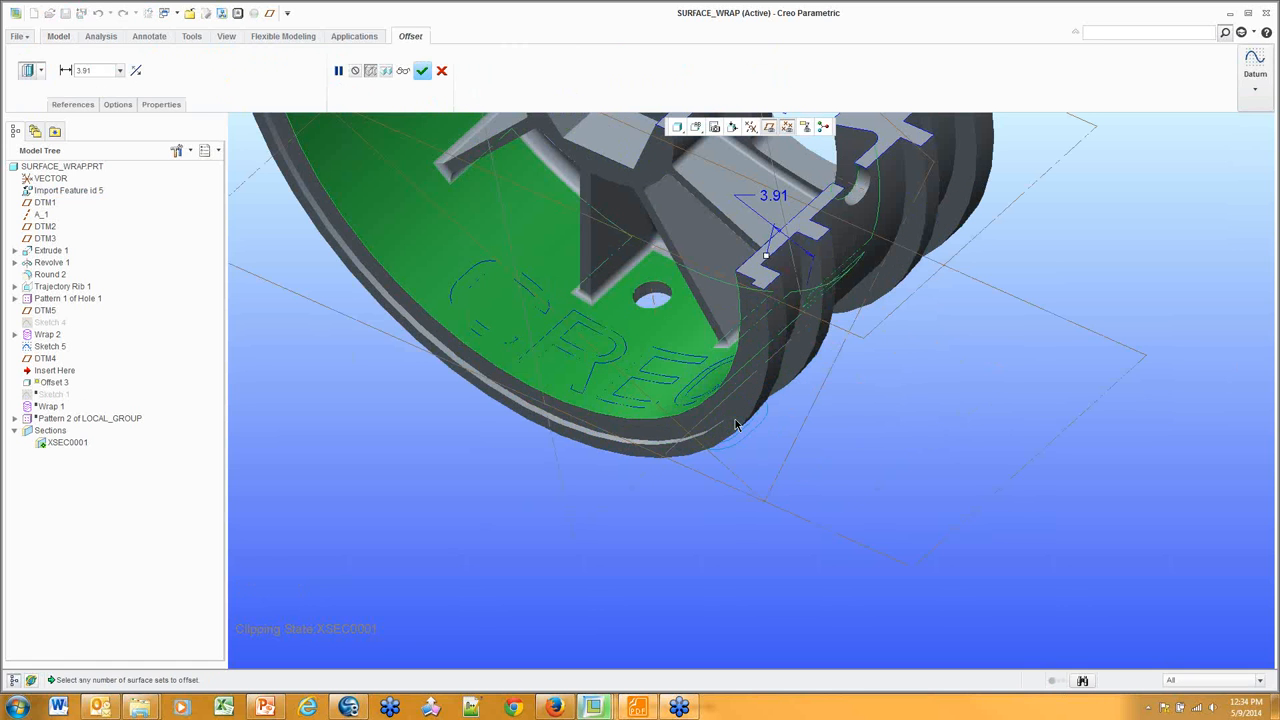
{"action": "left_click", "coordinate": [39, 74]}
{"action": "left_click", "coordinate": [28, 110]}
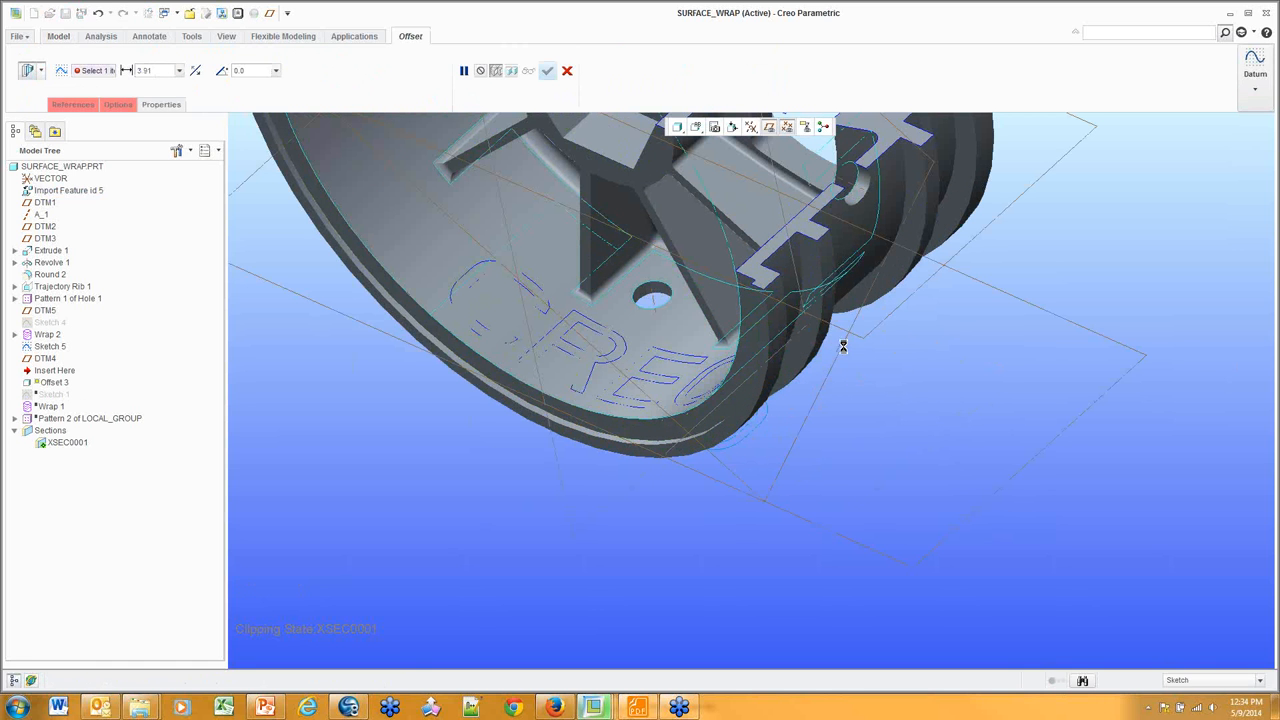
Pick Sketch 5 as the draft offset's profile and flip the offset direction
{"action": "left_click", "coordinate": [676, 381]}
{"action": "mouse_move", "coordinate": [676, 372]}
{"action": "middle_mouse_down"}
{"action": "mouse_move", "coordinate": [589, 357]}
{"action": "mouse_move", "coordinate": [570, 327]}
{"action": "middle_mouse_up"}
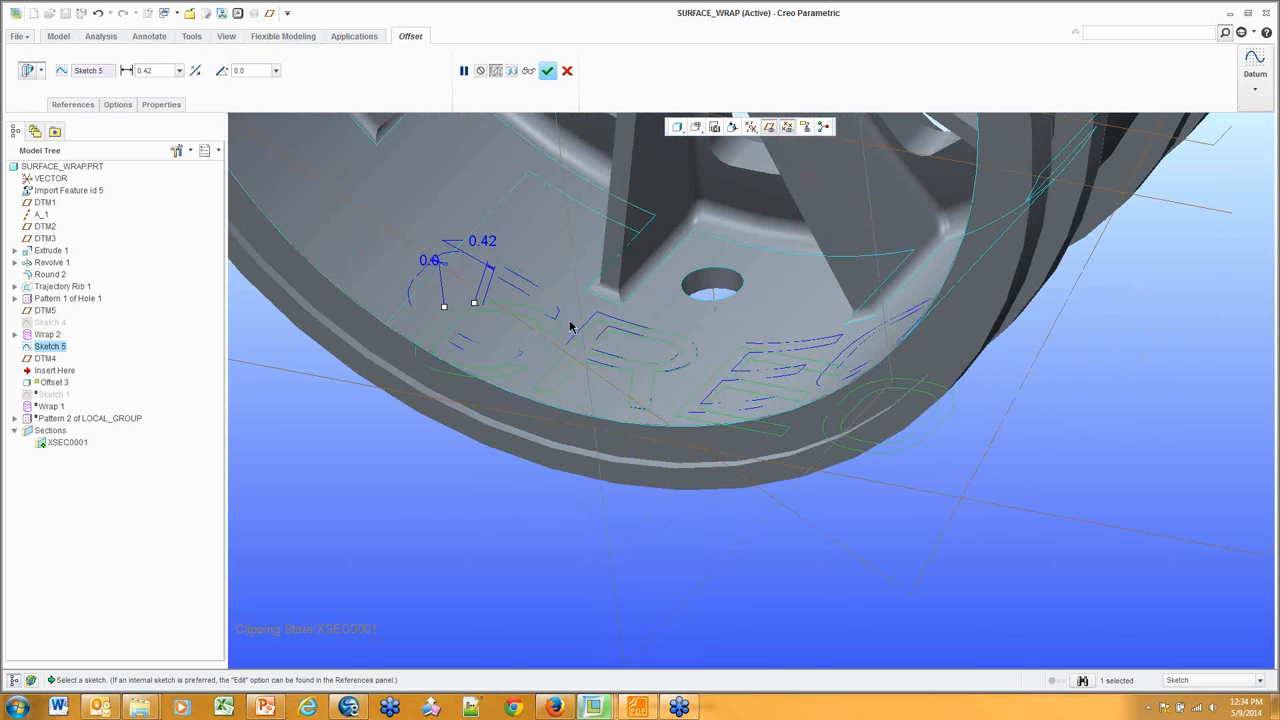
{"action": "left_click", "coordinate": [198, 70]}
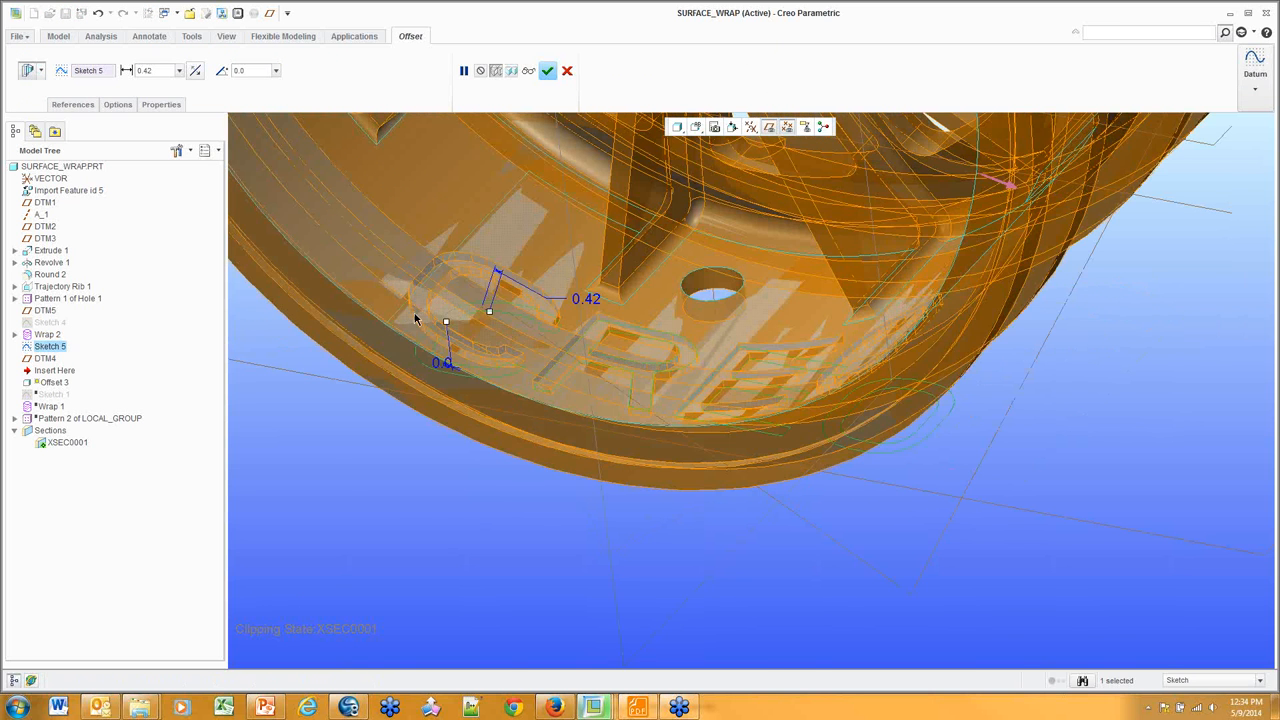
{"action": "mouse_move", "coordinate": [598, 302]}
{"action": "middle_mouse_down"}
{"action": "mouse_move", "coordinate": [583, 329]}
{"action": "mouse_move", "coordinate": [521, 334]}
{"action": "mouse_move", "coordinate": [624, 341]}
{"action": "middle_mouse_up"}
{"action": "scroll", "coordinate": [383, 274], "scroll_direction": "down", "scroll_amount": 2}
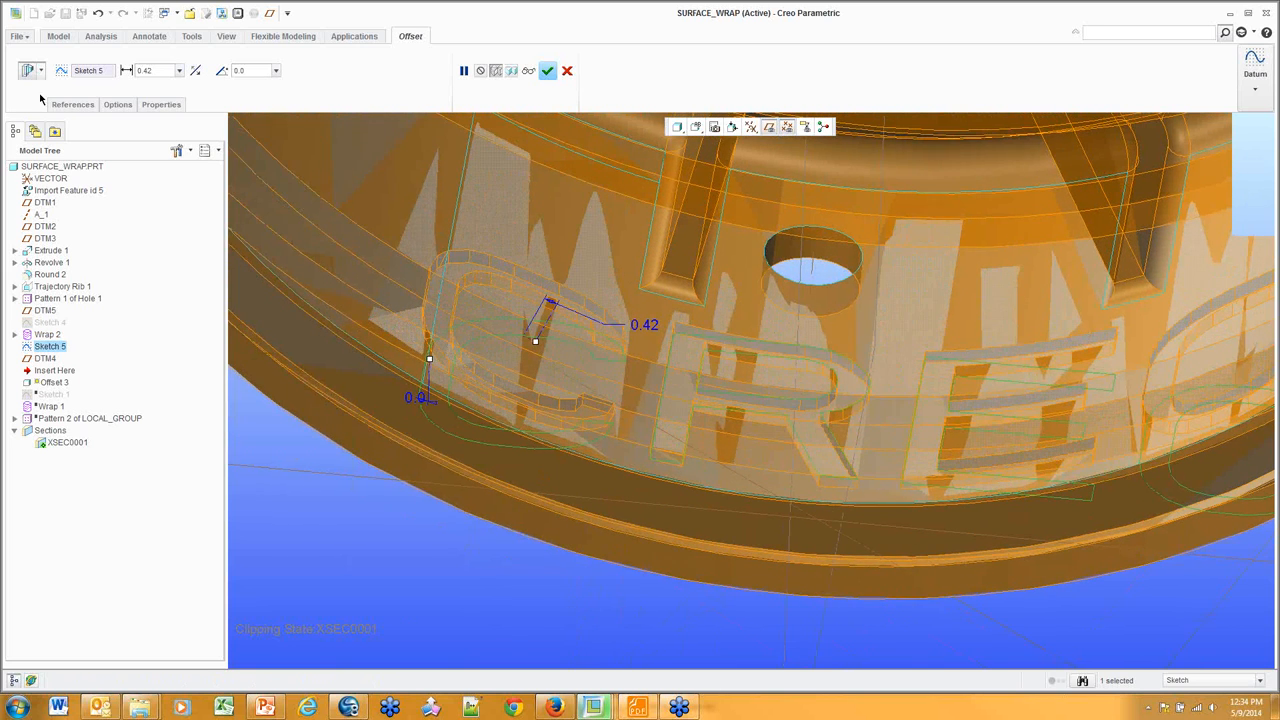
Set the side surfaces normal to the surface and complete the draft offset of the CREO text
{"action": "left_click", "coordinate": [108, 105]}
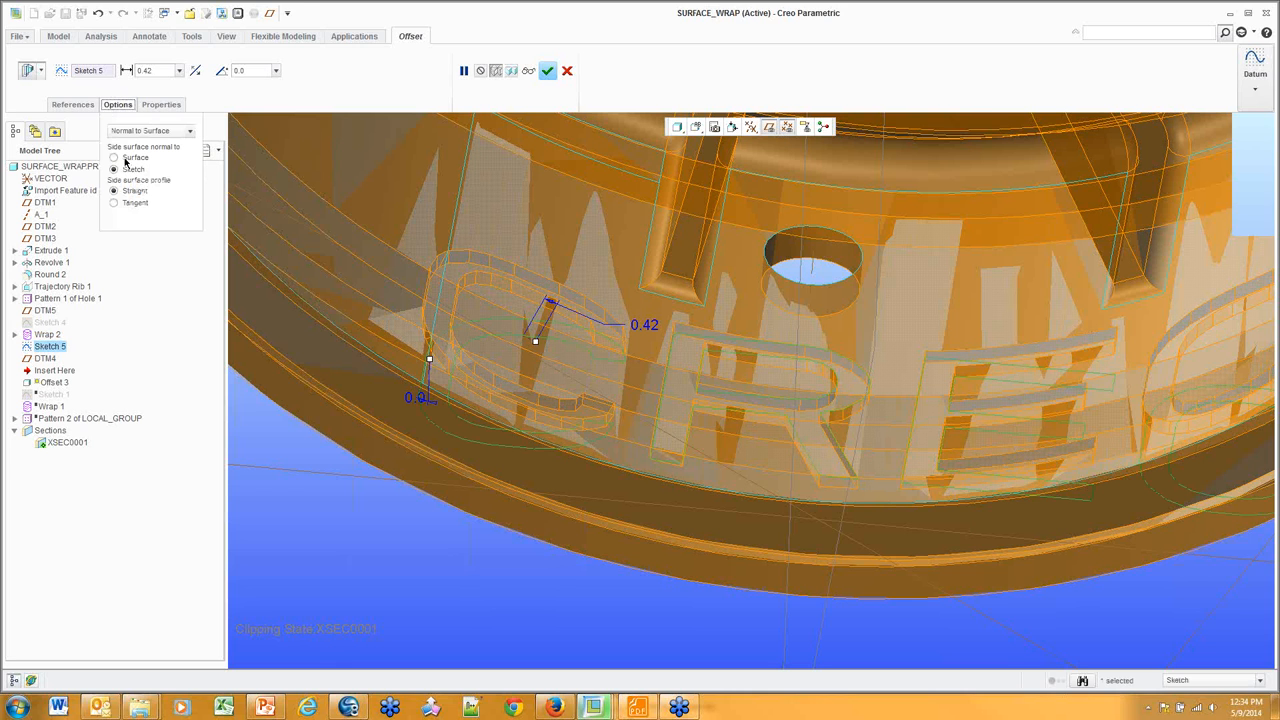
{"action": "left_click", "coordinate": [124, 159]}
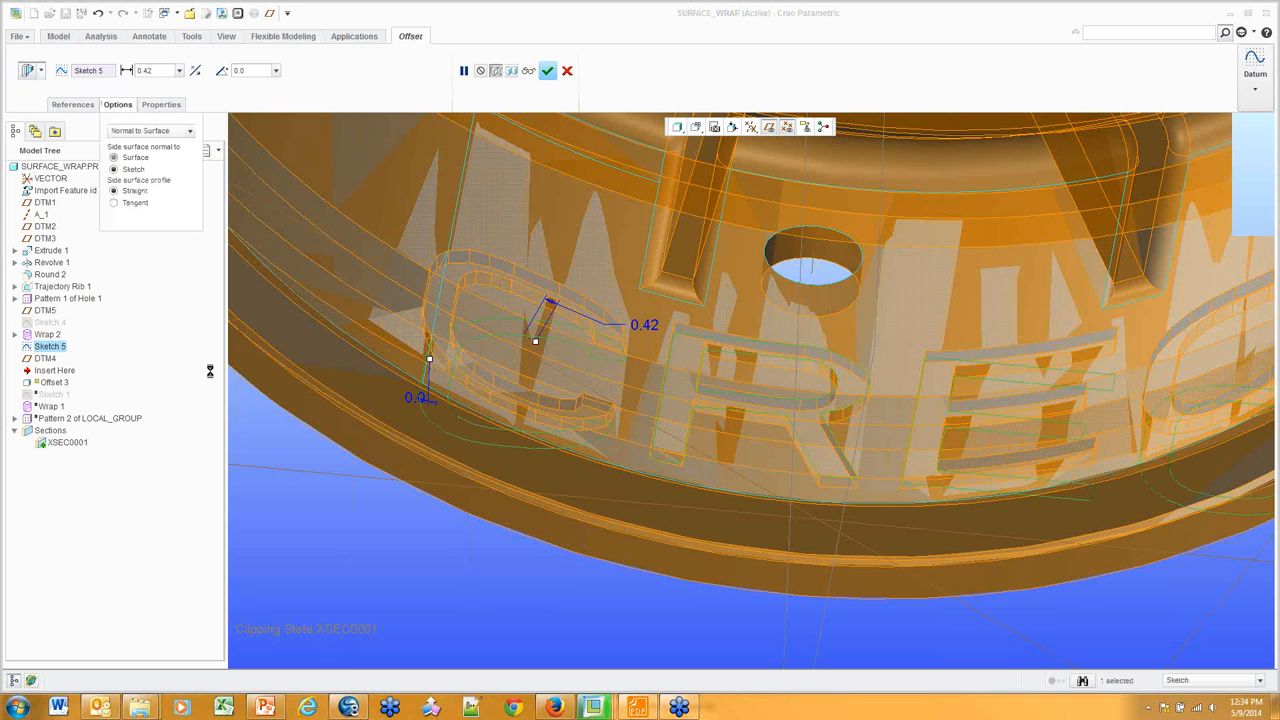
{"action": "middle_click", "coordinate": [431, 519]}
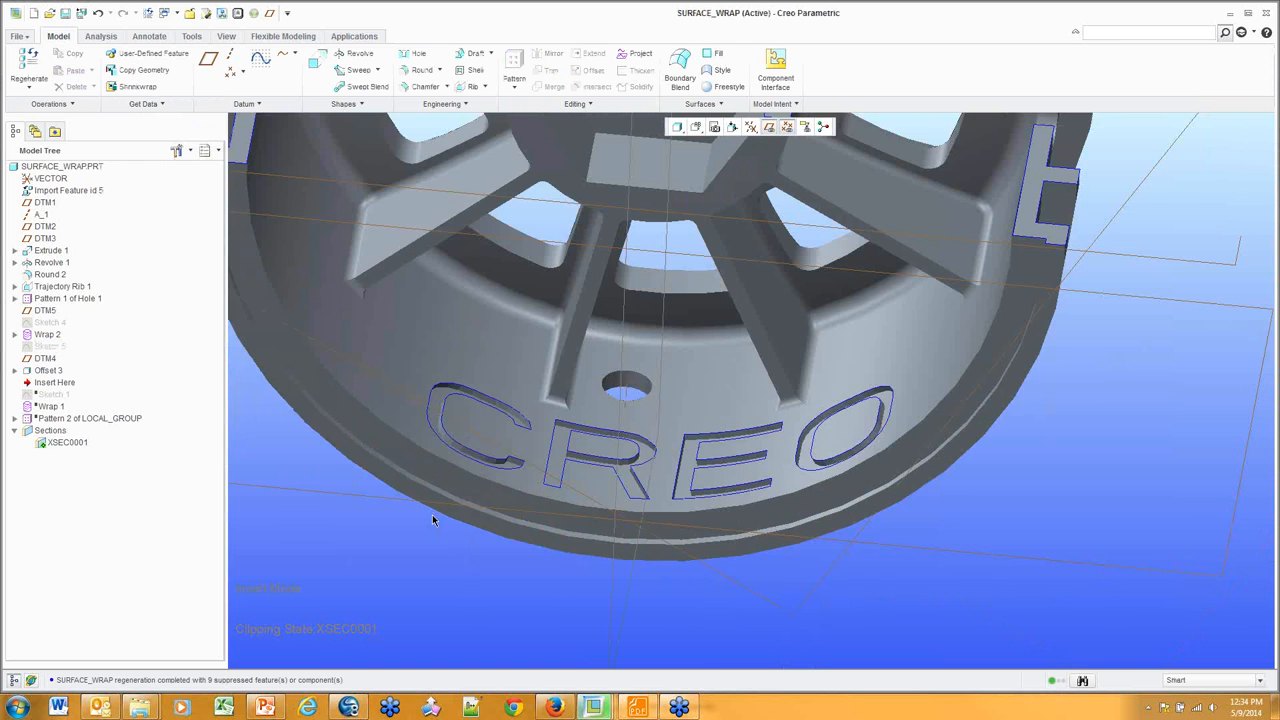
Deactivate the cross section XSEC0001 and view the whole wheel with the CREO text on its inner rim
{"action": "key", "text": "ctrl+d"}
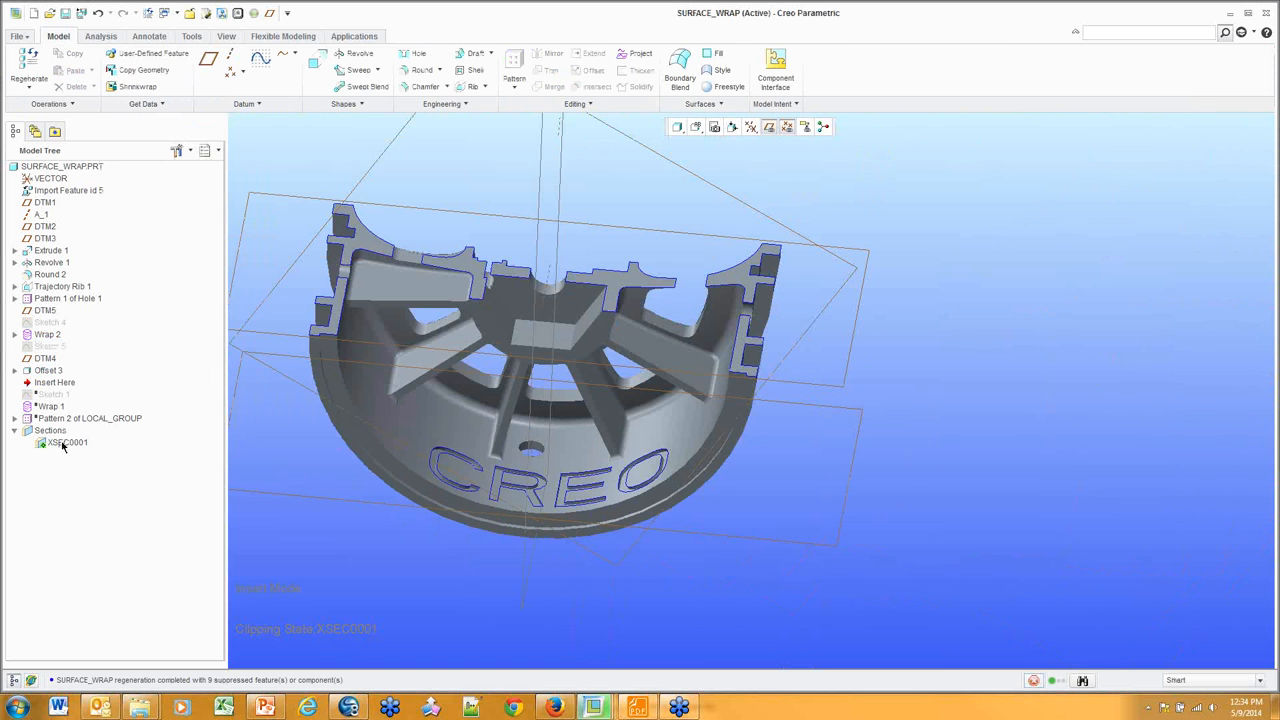
{"action": "right_click", "coordinate": [62, 442]}
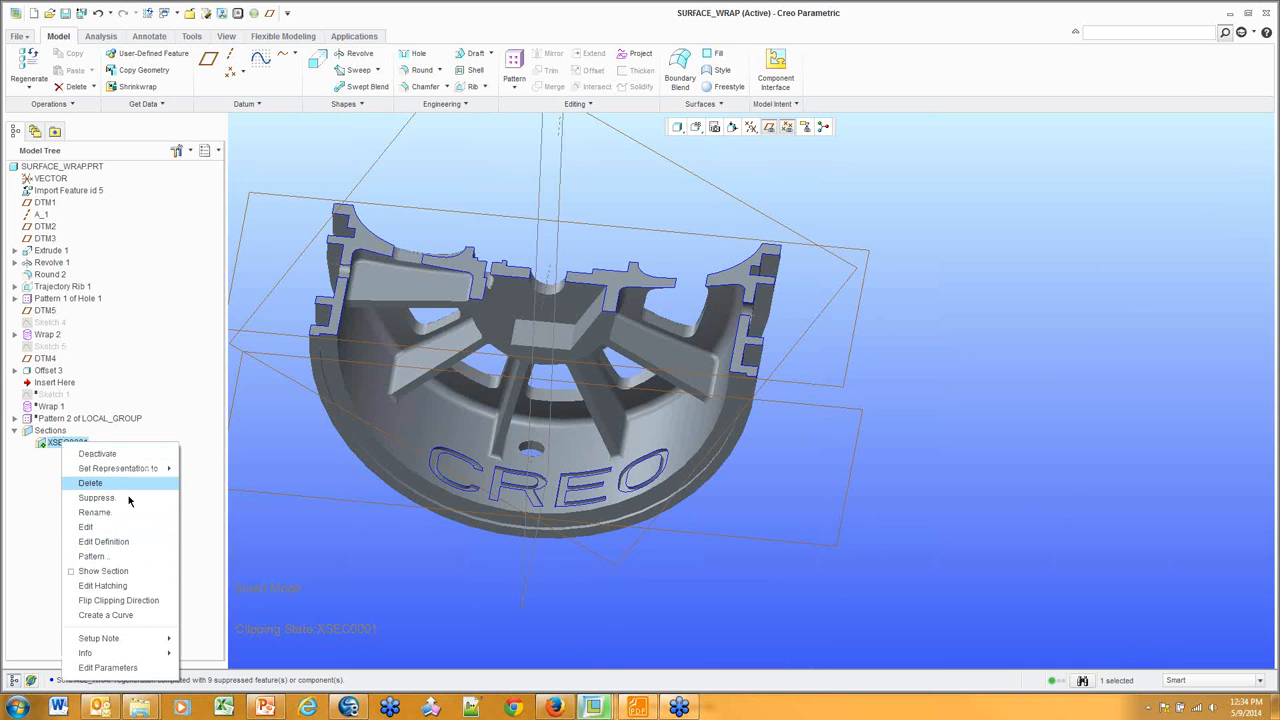
{"action": "left_click", "coordinate": [128, 454]}
{"action": "middle_click_drag", "start_coordinate": [684, 310], "coordinate": [914, 320], "text": "shift"}
{"action": "middle_click_drag", "start_coordinate": [816, 264], "coordinate": [814, 238]}
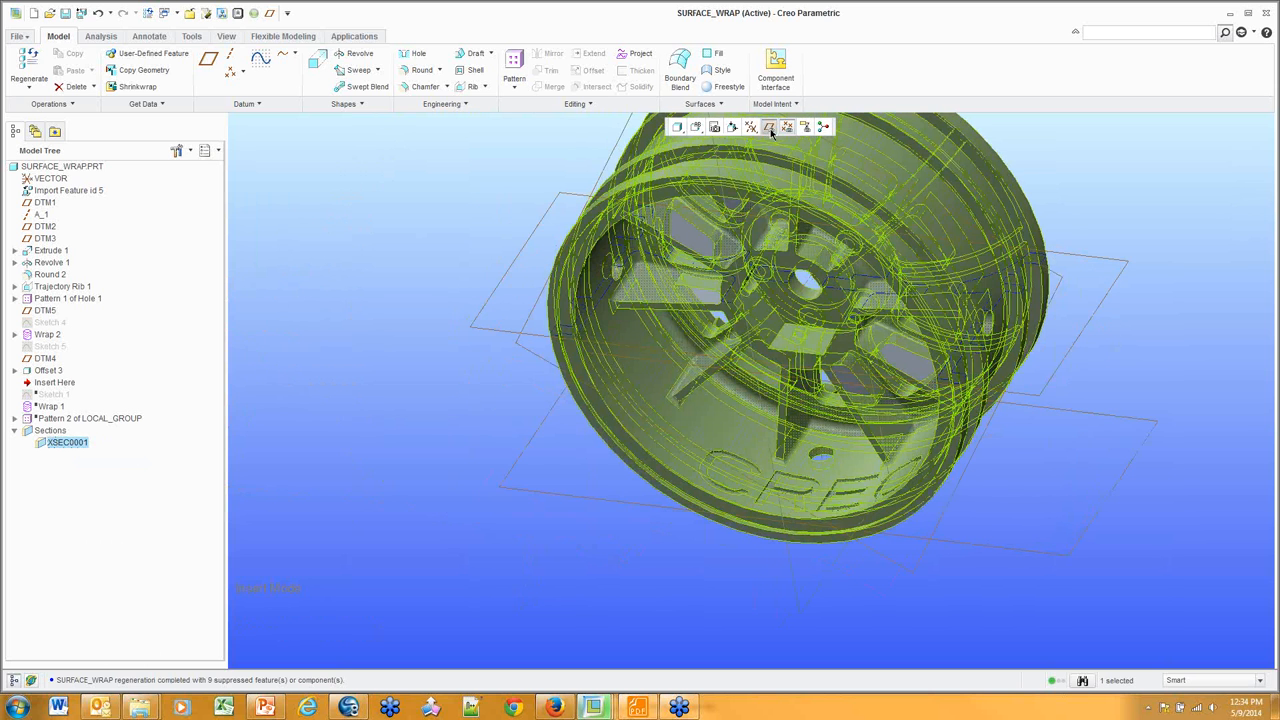
Turn off the display of datum planes, points and the remaining datums, clear the selection and view the wheel with its CREO text
{"action": "left_click", "coordinate": [769, 128]}
{"action": "left_click", "coordinate": [788, 128]}
{"action": "left_click", "coordinate": [751, 128]}
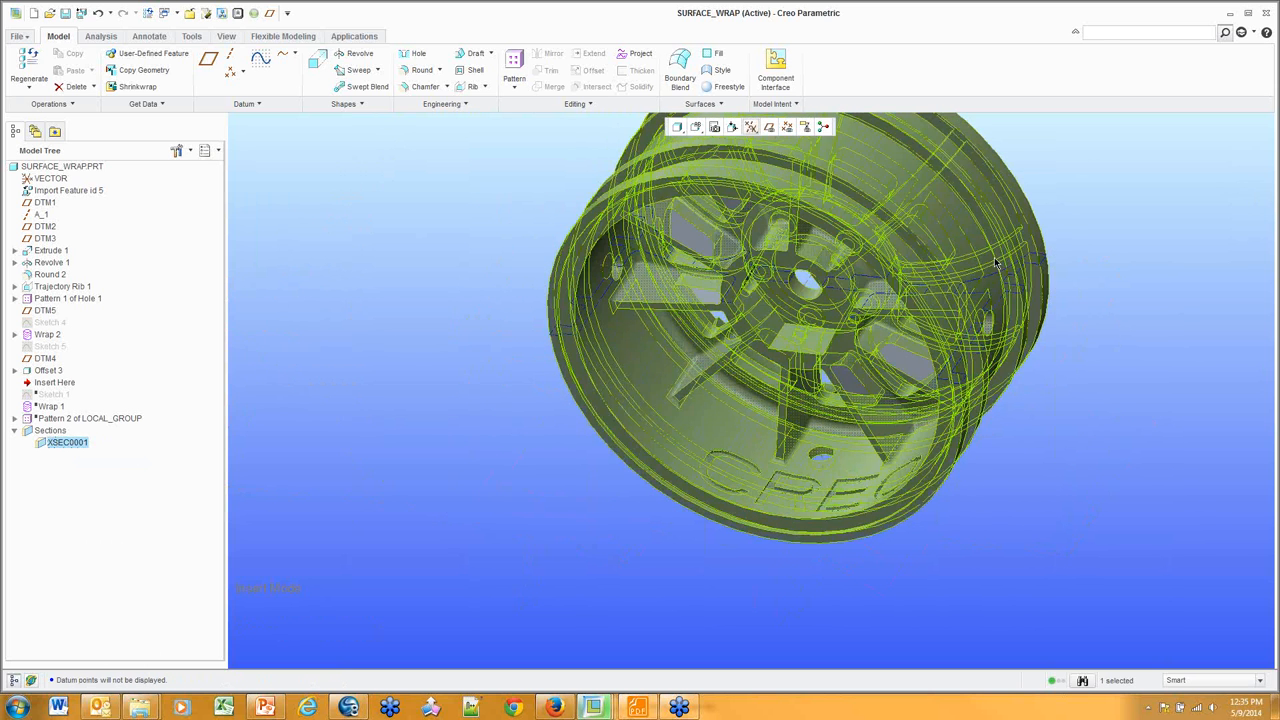
{"action": "left_click", "coordinate": [1105, 253]}
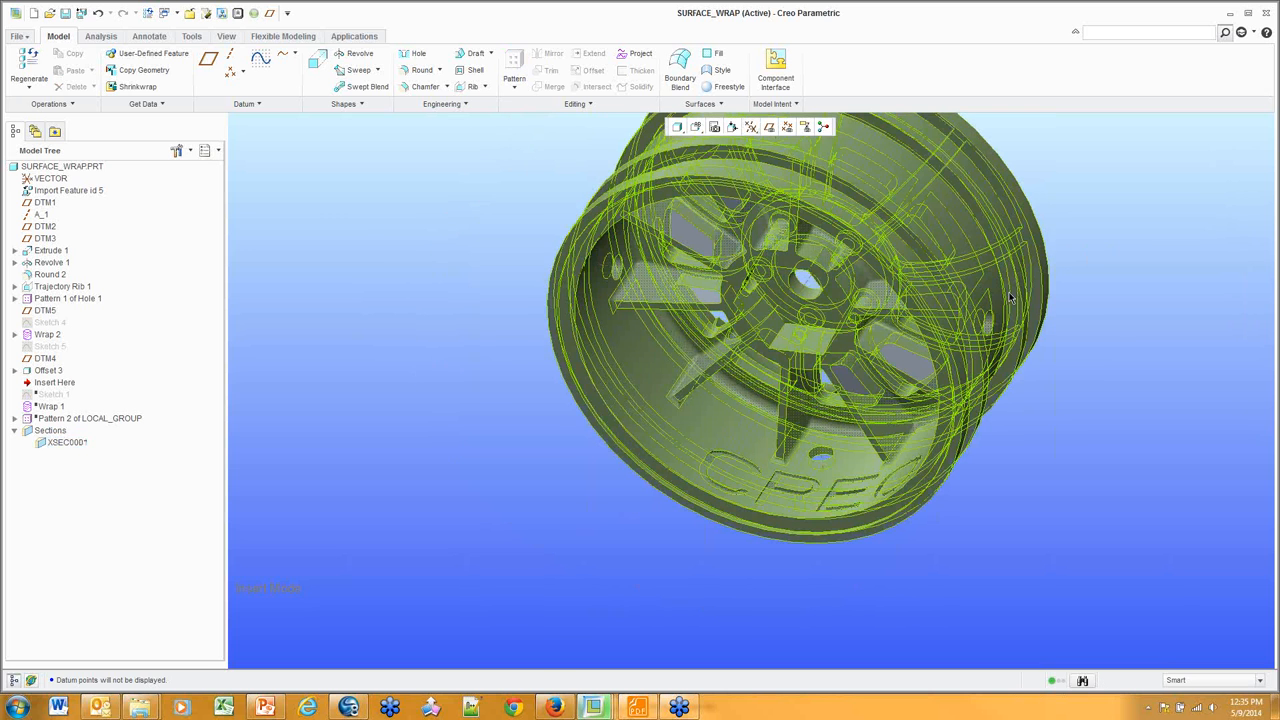
{"action": "middle_click_drag", "start_coordinate": [1004, 338], "coordinate": [888, 378], "text": "shift"}
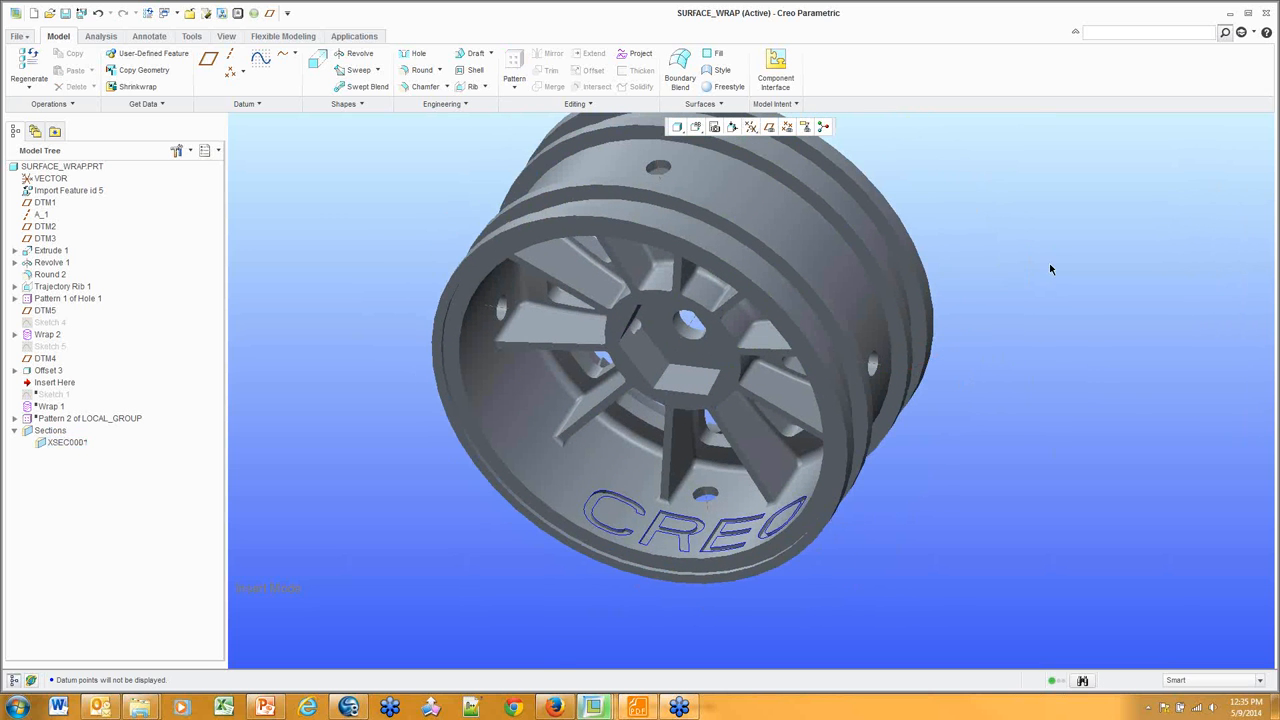
{"action": "left_click", "coordinate": [48, 370]}
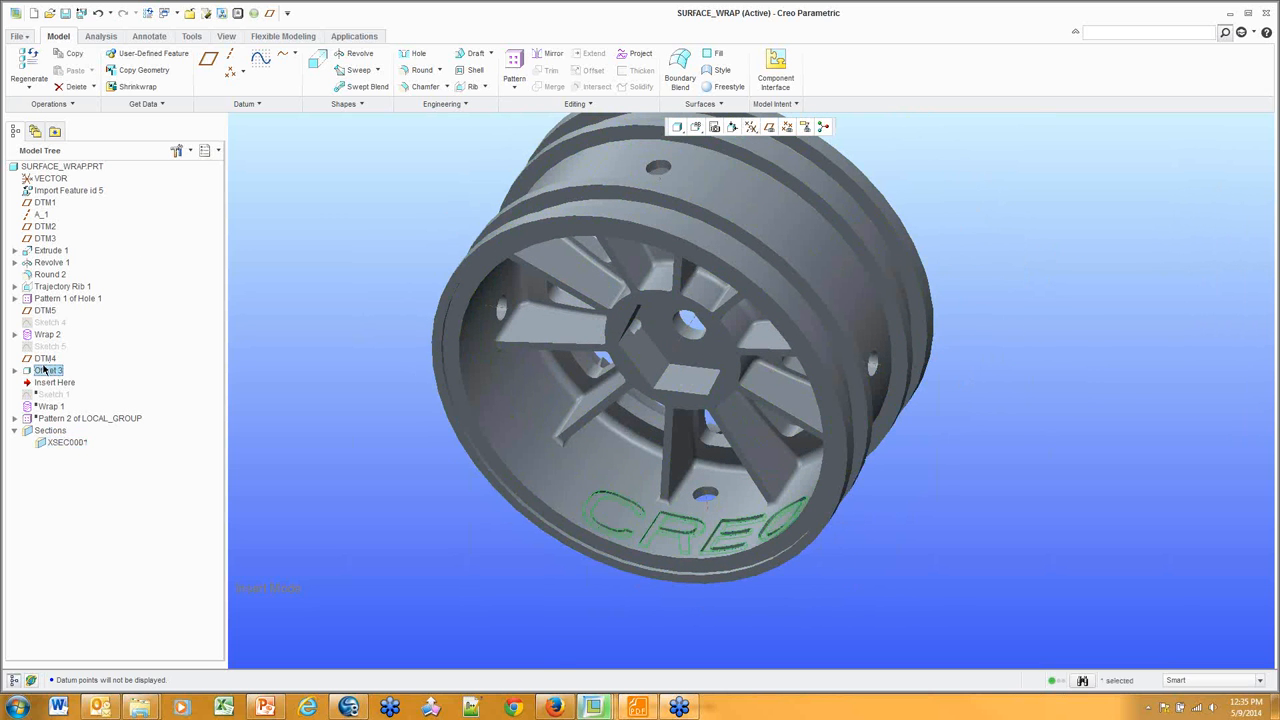
{"action": "key", "text": "Up"}
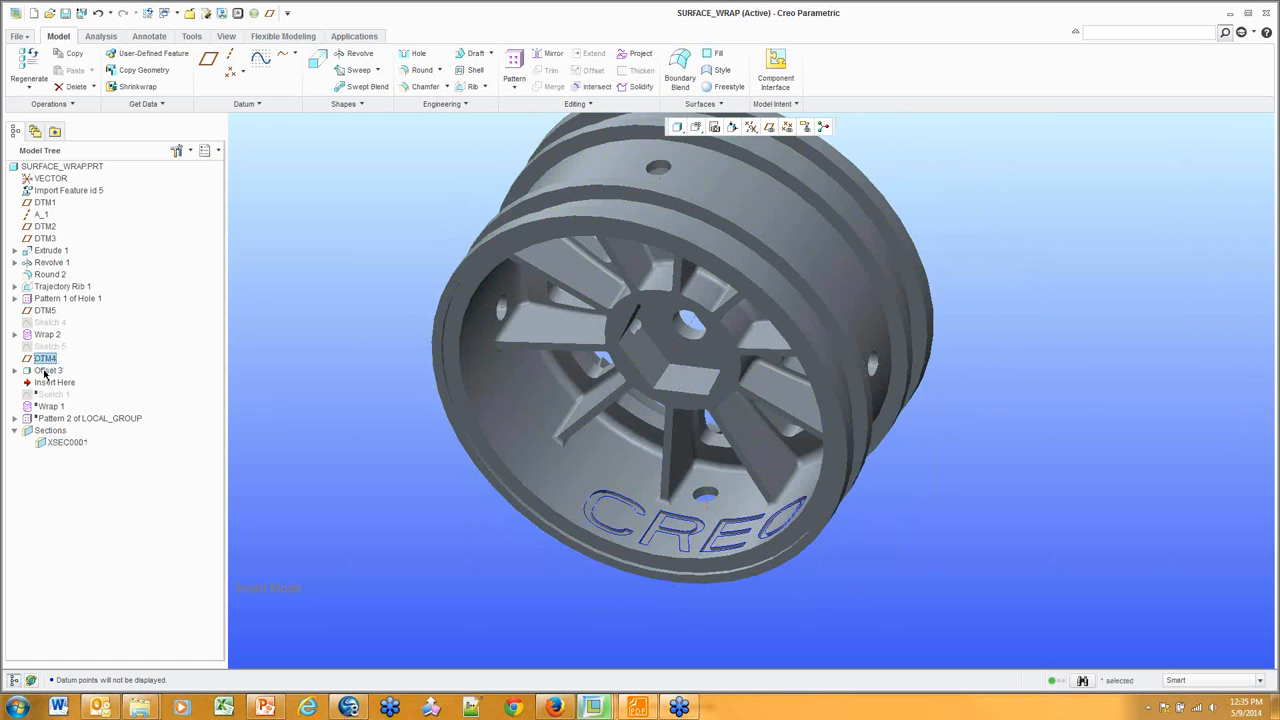
{"action": "left_click", "coordinate": [44, 372]}
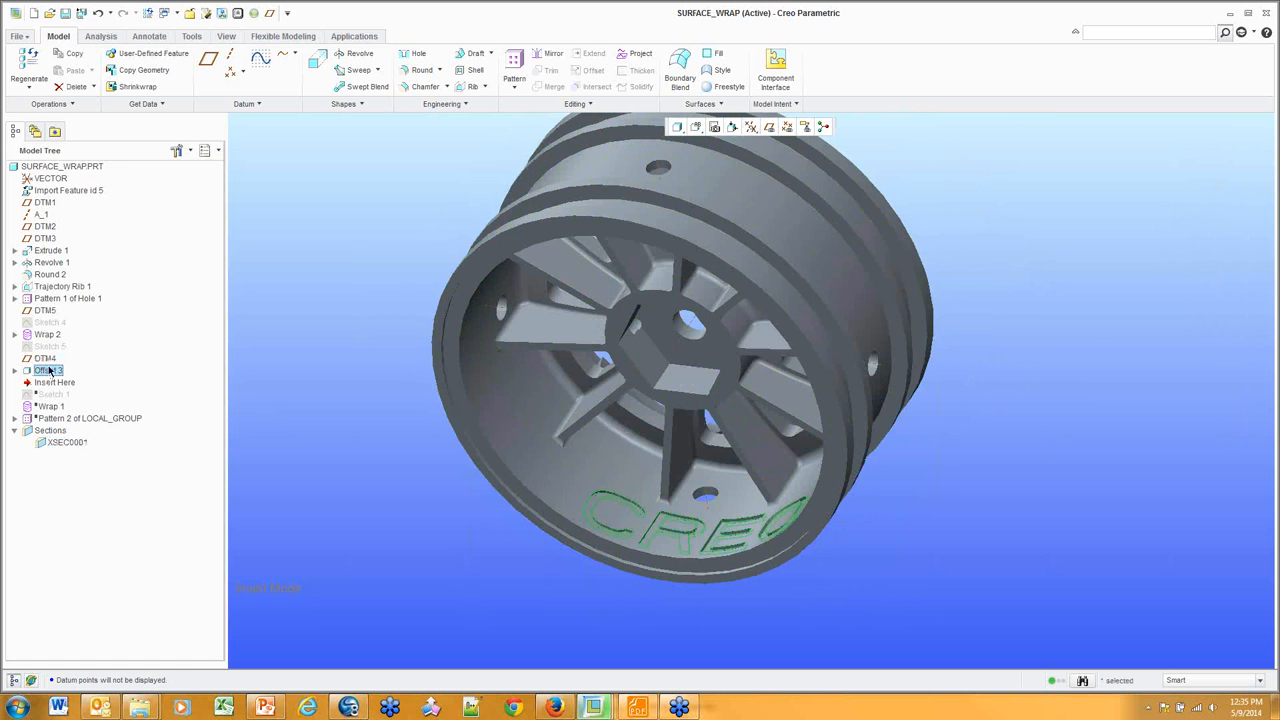
{"action": "left_click", "coordinate": [47, 359], "text": "ctrl"}
{"action": "right_click", "coordinate": [50, 363]}
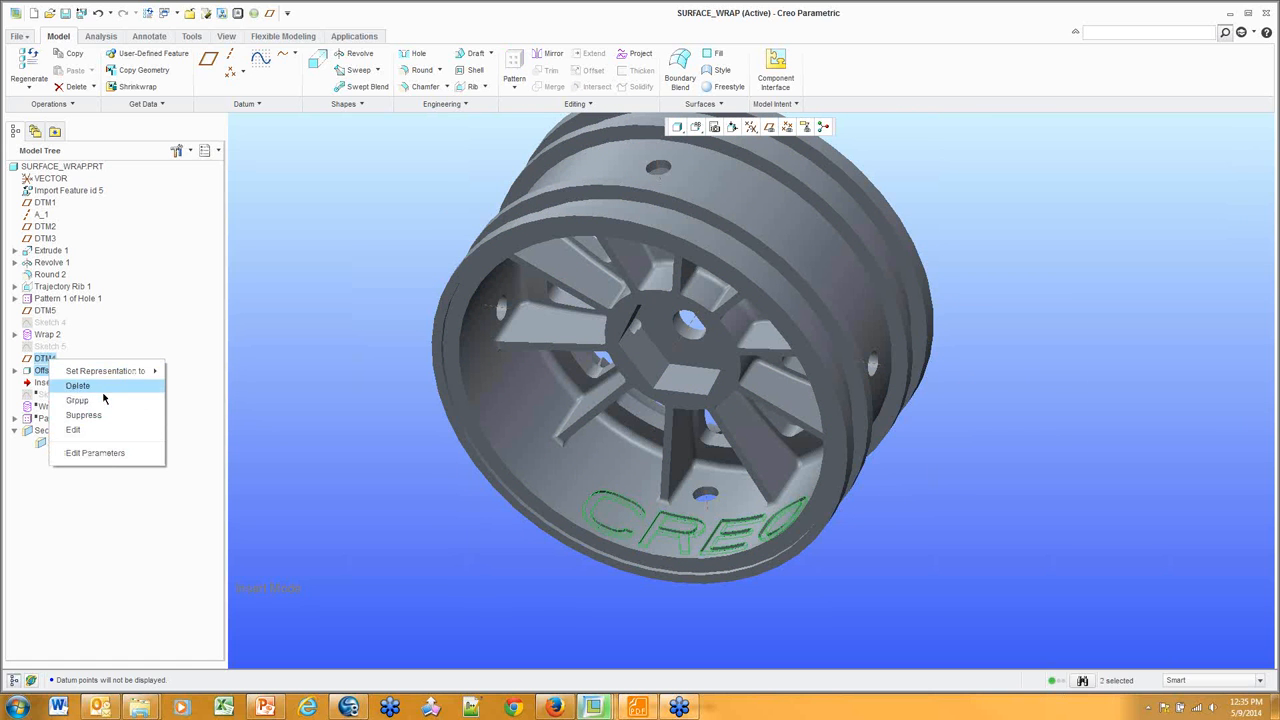
{"action": "left_click", "coordinate": [107, 358]}
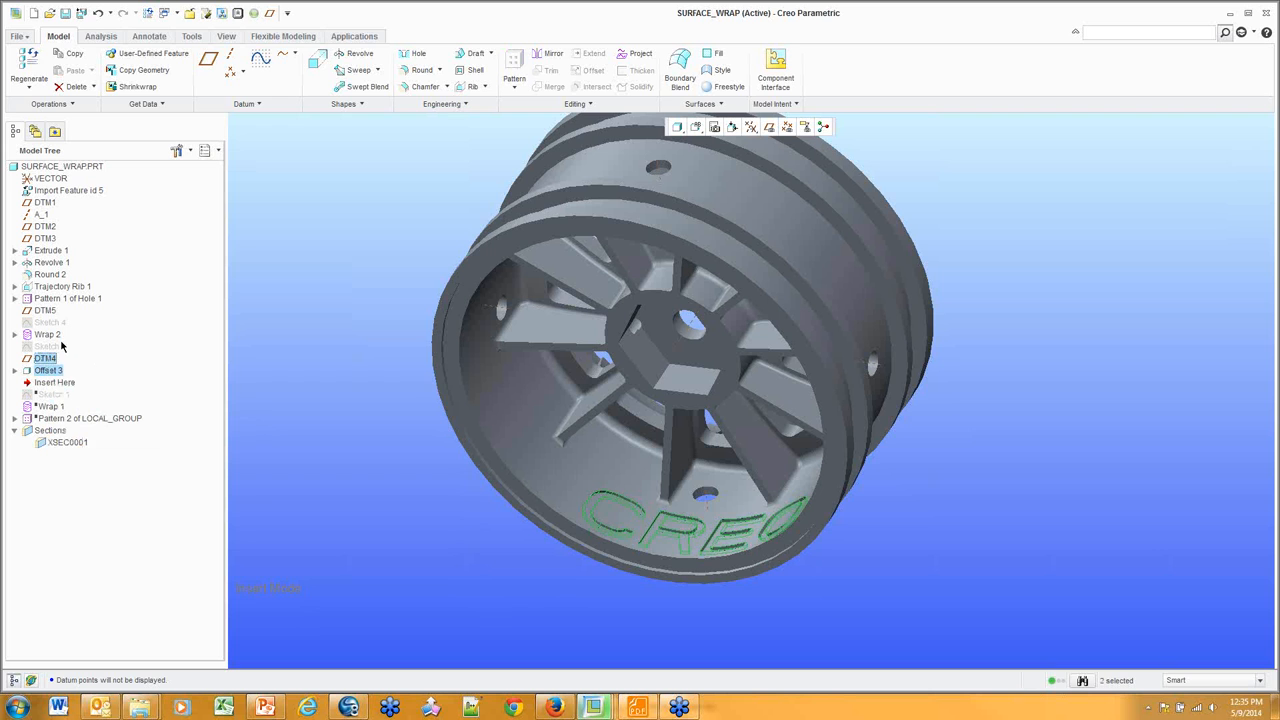
Group Sketch 5, DTM4 and Offset 3 of the CREO text into one local group
{"action": "left_click", "coordinate": [49, 347]}
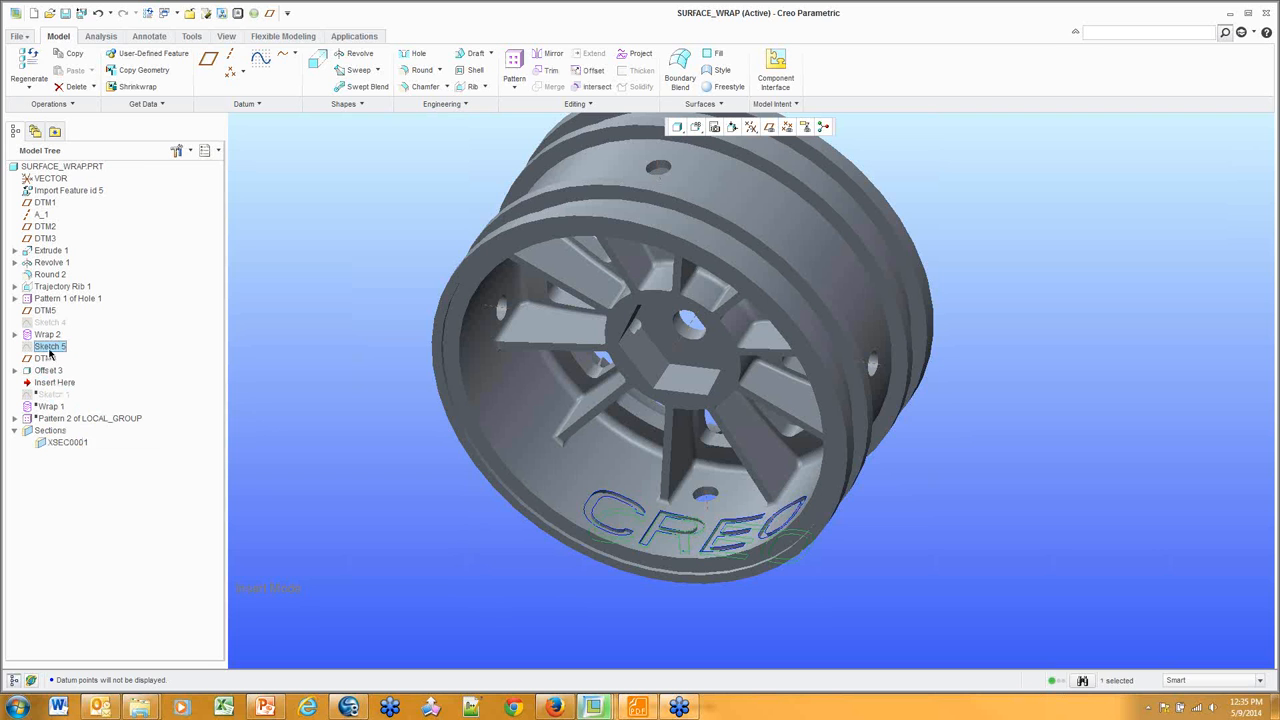
{"action": "left_click", "coordinate": [53, 370], "text": "shift"}
{"action": "right_click", "coordinate": [55, 370]}
{"action": "left_click", "coordinate": [115, 354]}
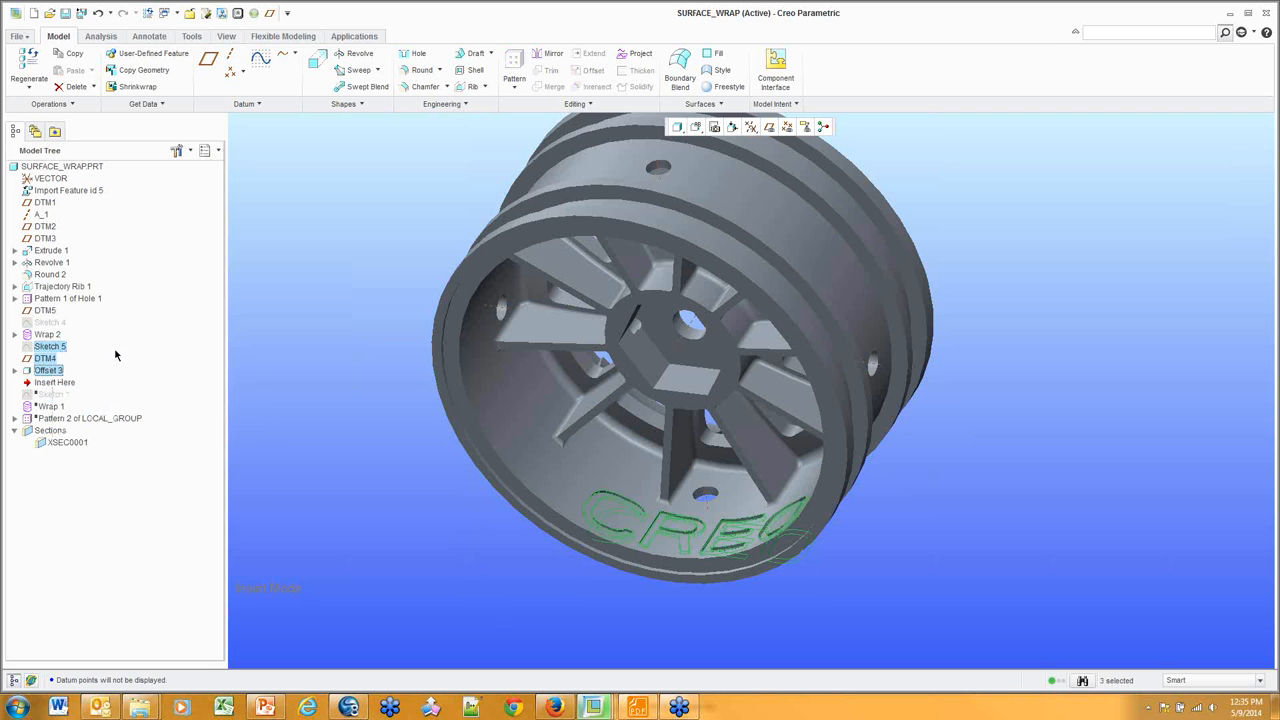
{"action": "right_click", "coordinate": [43, 372]}
{"action": "left_click", "coordinate": [67, 412]}
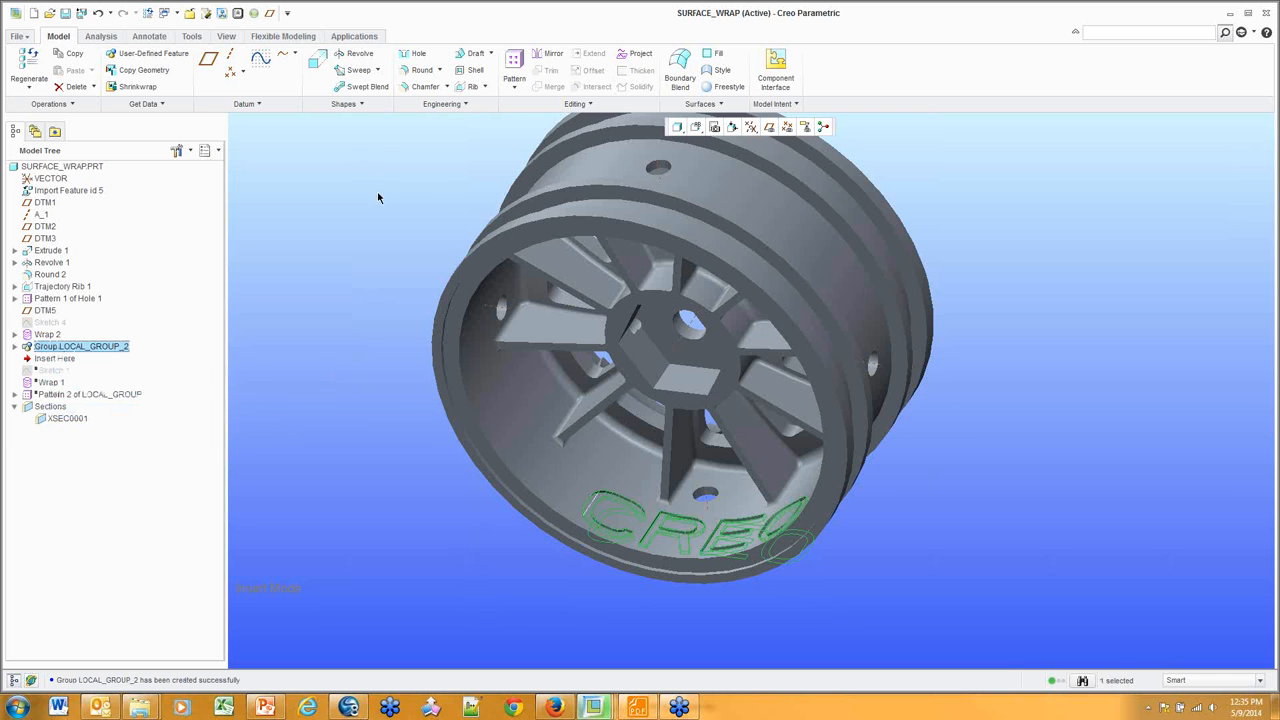
Pattern the CREO text group around the wheel's central axis with 2 members spaced 90° apart
{"action": "left_click", "coordinate": [513, 62]}
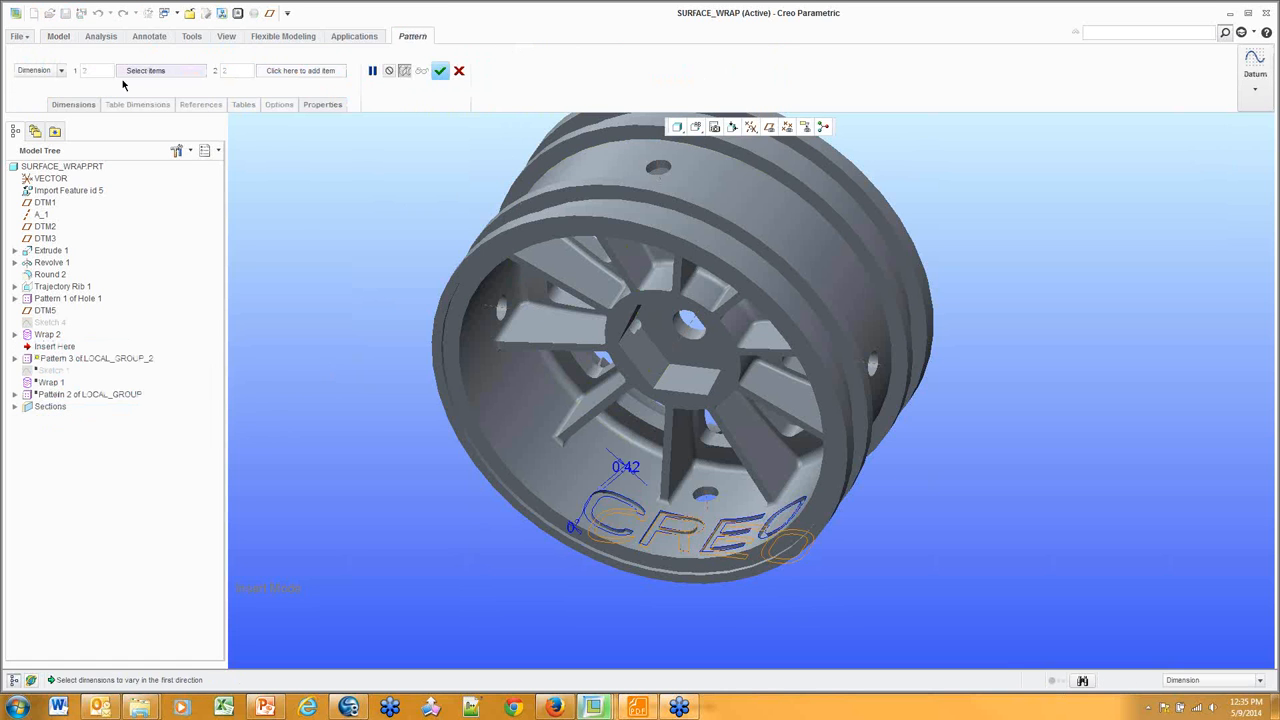
{"action": "left_click", "coordinate": [55, 71]}
{"action": "left_click", "coordinate": [52, 106]}
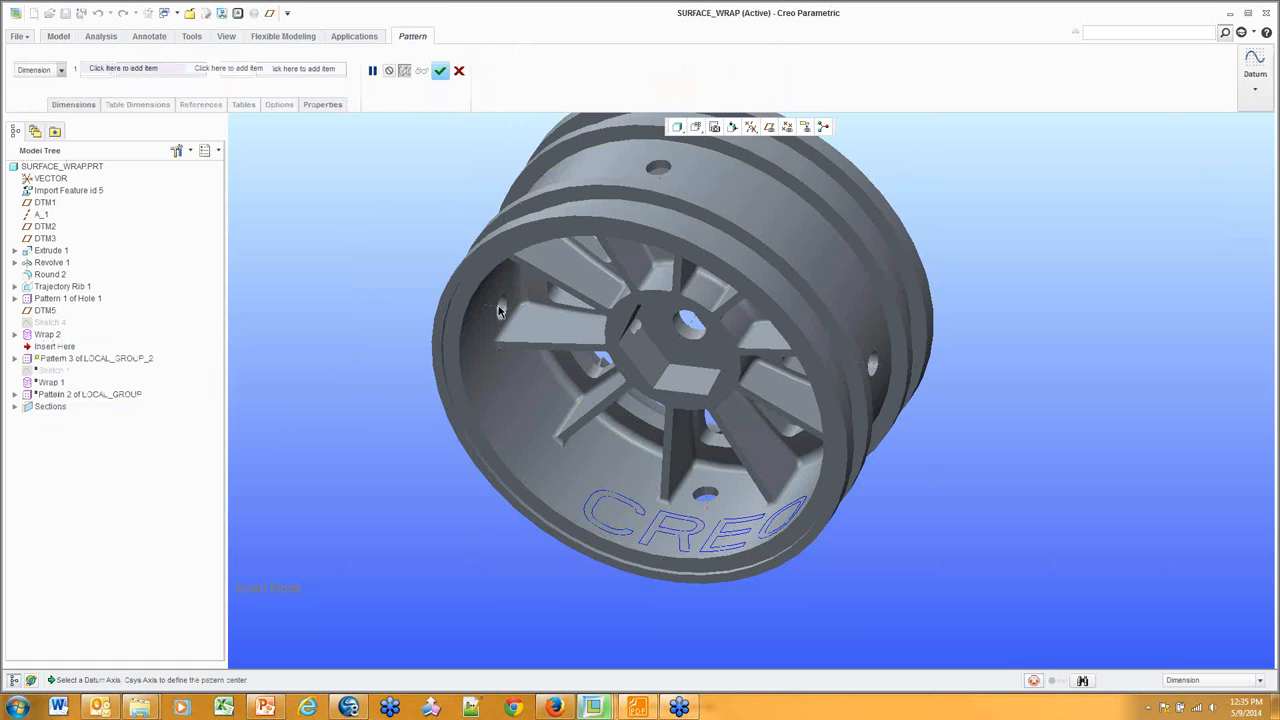
{"action": "left_click", "coordinate": [680, 348]}
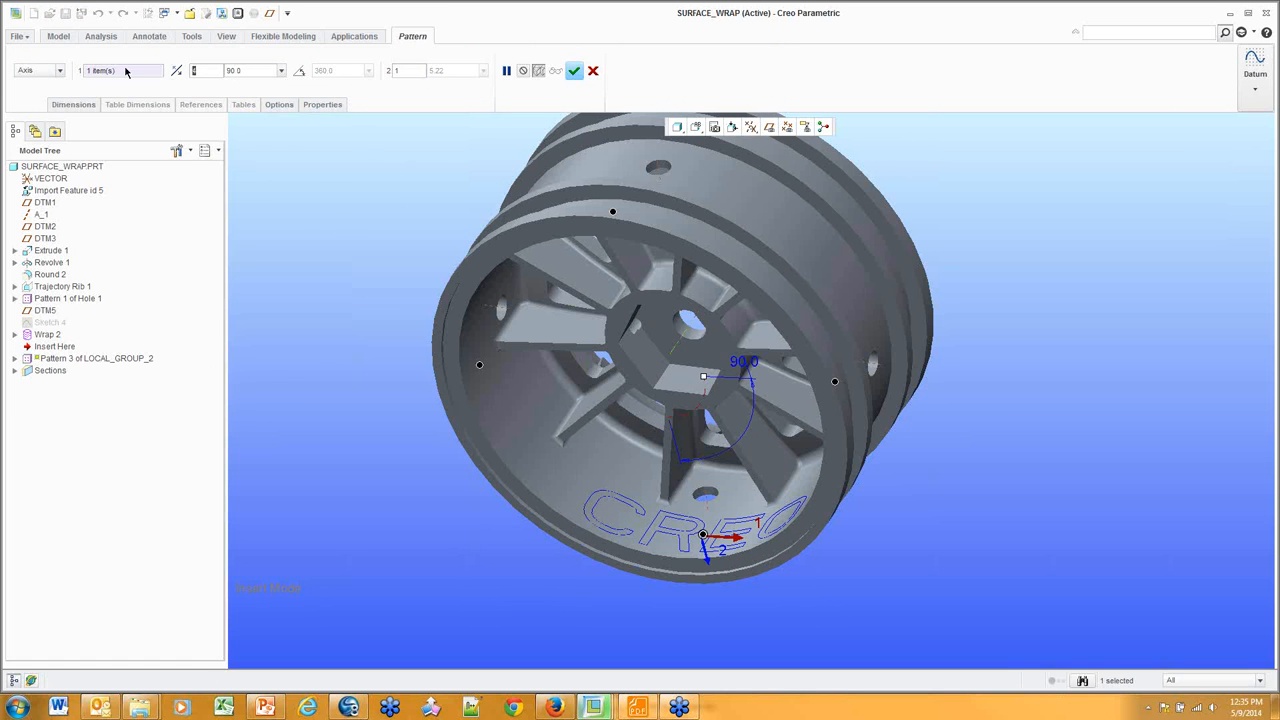
{"action": "type", "text": "2"}
{"action": "key", "text": "Return"}
{"action": "left_click", "coordinate": [1276, 34]}
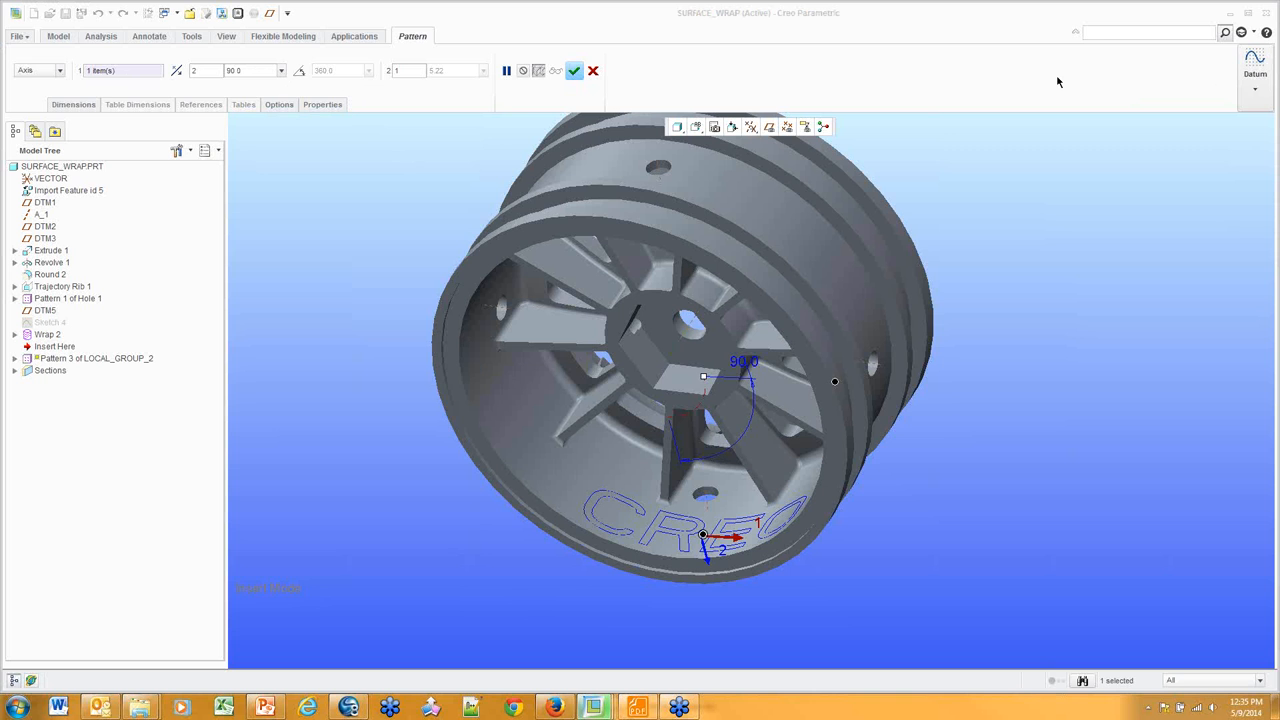
{"action": "middle_click", "coordinate": [1071, 200]}
{"action": "middle_click_drag", "start_coordinate": [1071, 200], "coordinate": [1006, 177]}
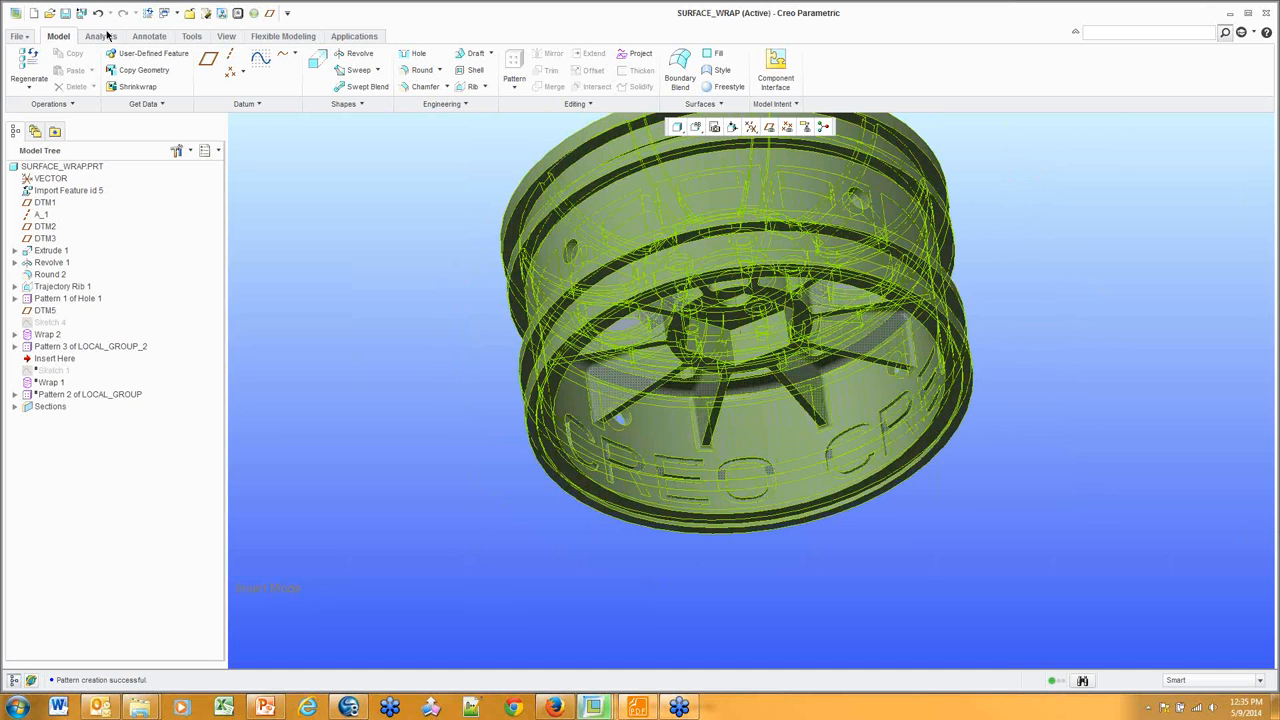
Close the SURFACE_WRAP, SKETCH and TANGENT_TRAJ_SURF parts to get to the BODY_LOWER part
{"action": "left_click", "coordinate": [190, 14]}
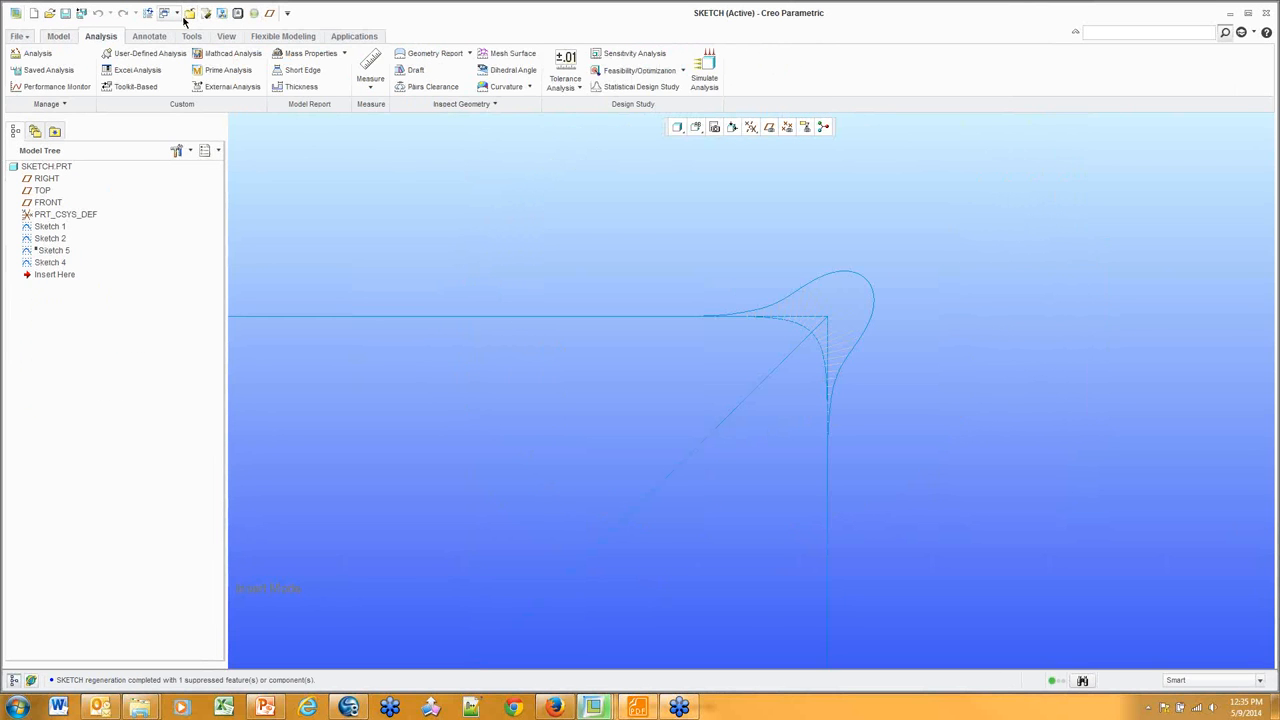
{"action": "left_click", "coordinate": [186, 13]}
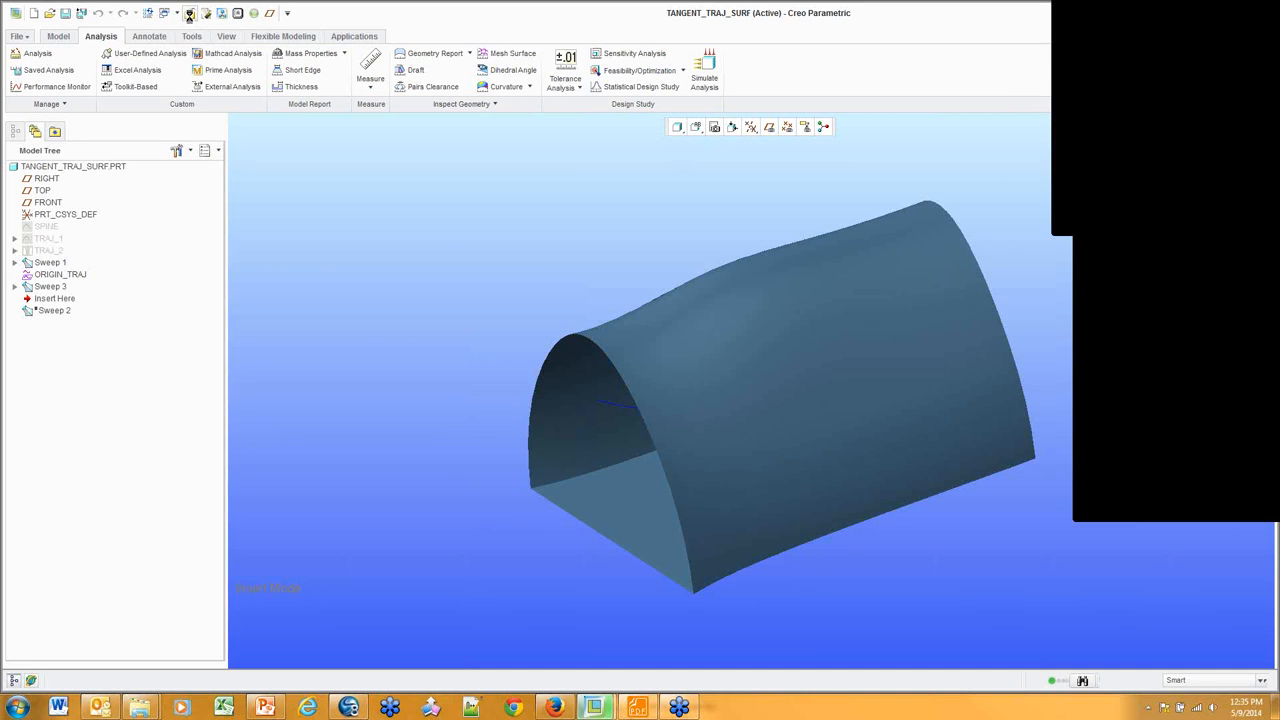
{"action": "left_click", "coordinate": [192, 17]}
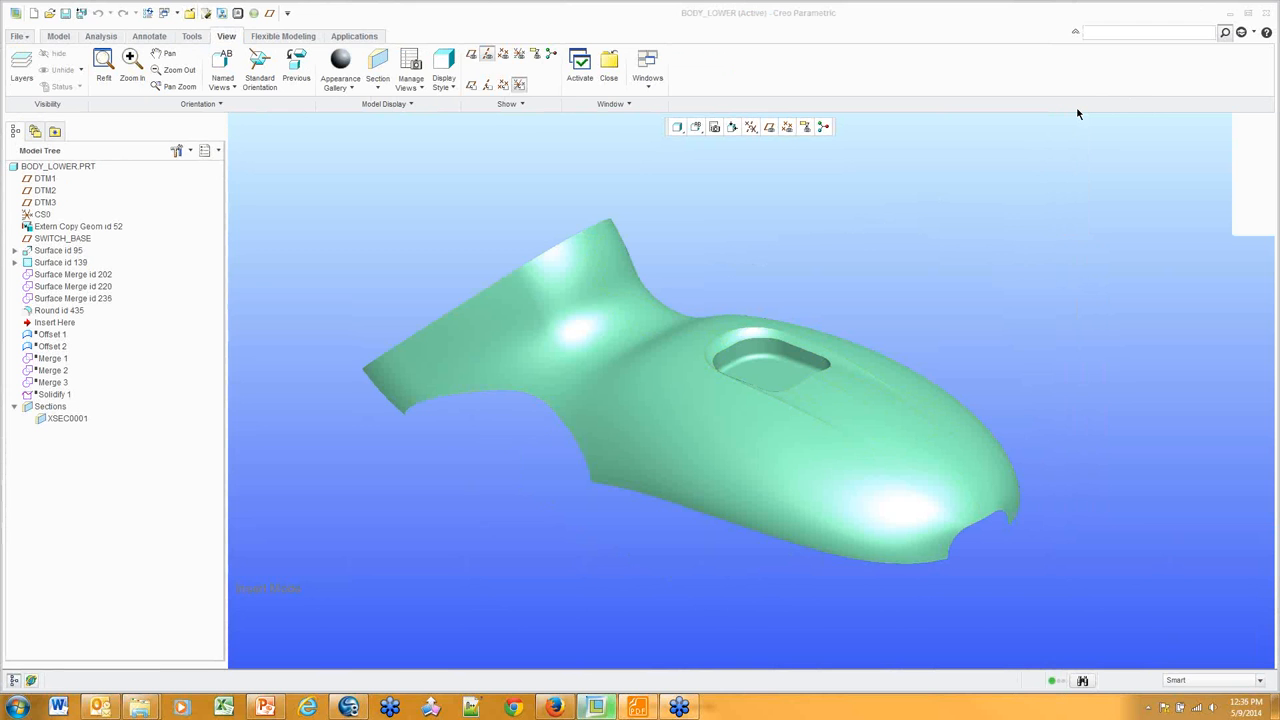
Restrict the selection to quilts and select the whole BODY_LOWER quilt
{"action": "left_click", "coordinate": [776, 445]}
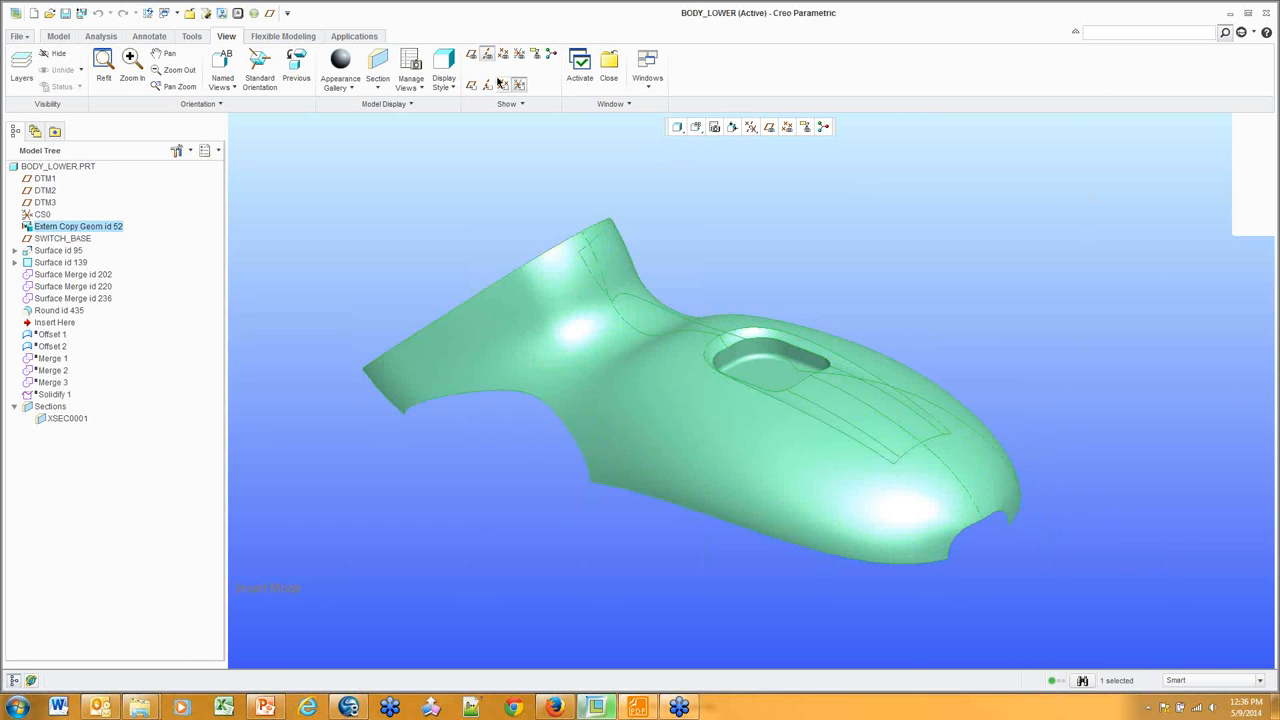
{"action": "left_click", "coordinate": [1204, 605]}
{"action": "left_click", "coordinate": [1215, 680]}
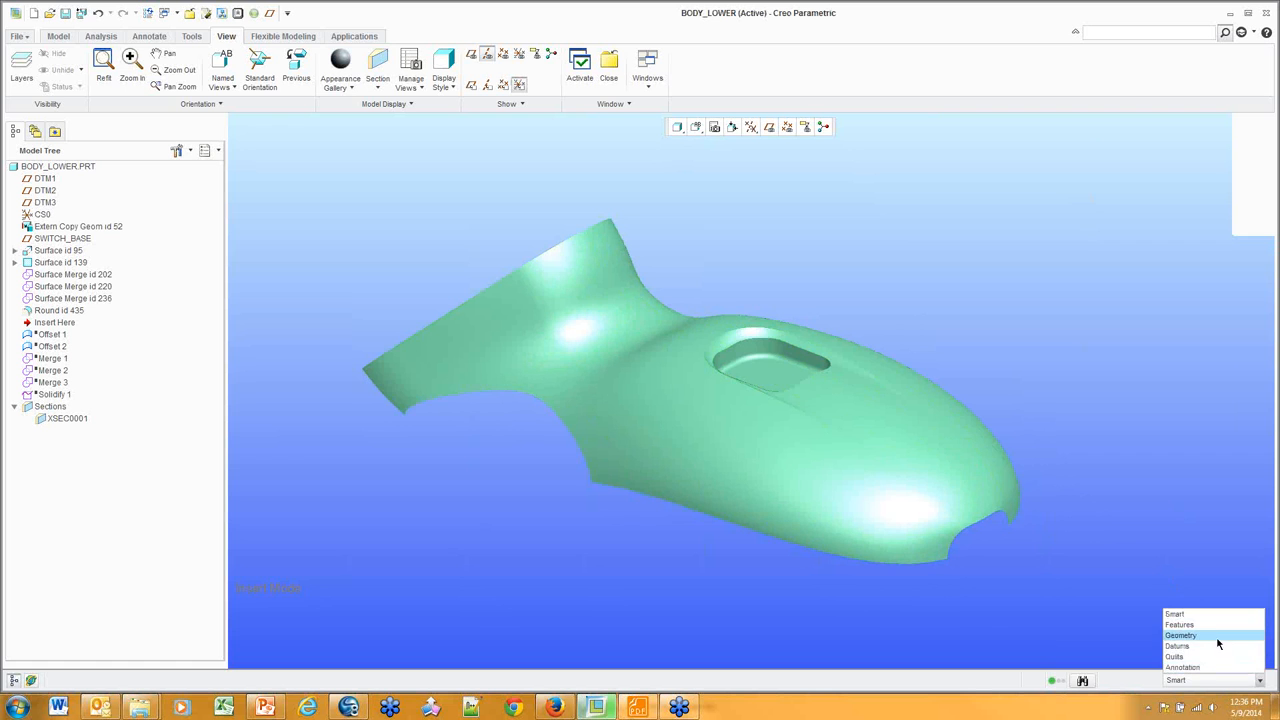
{"action": "left_click", "coordinate": [1218, 658]}
{"action": "left_click", "coordinate": [865, 489]}
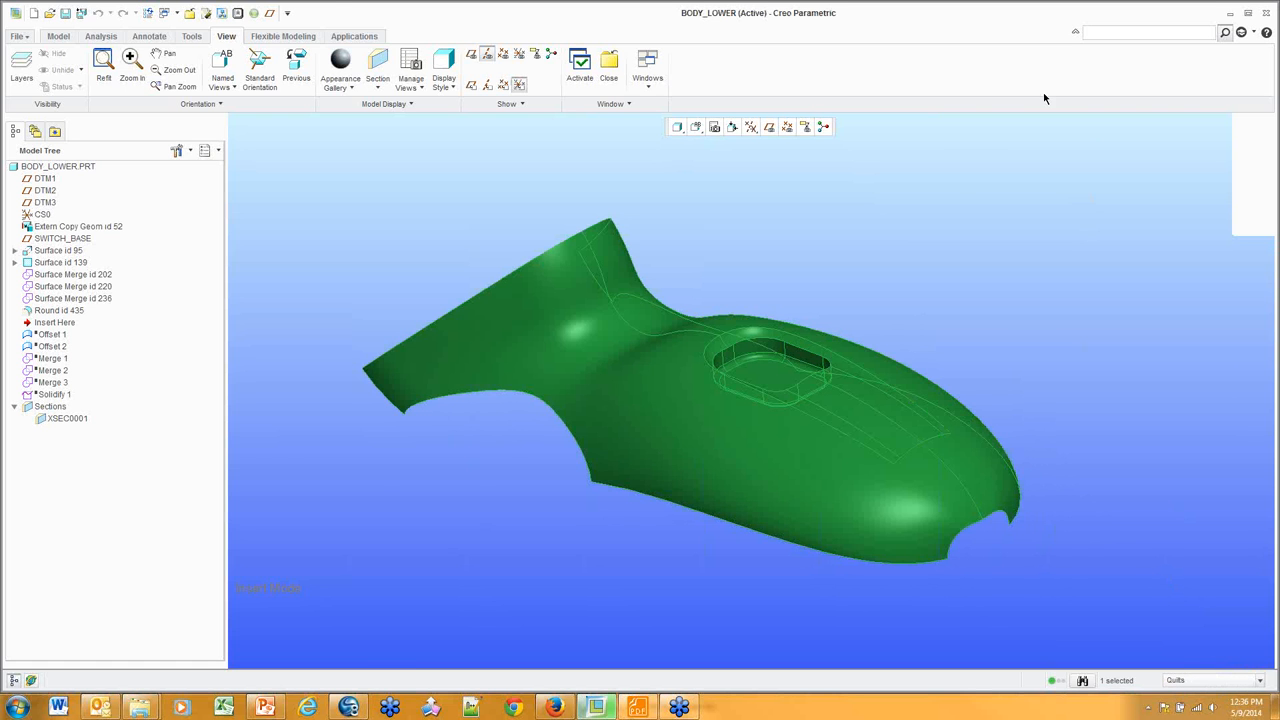
Try to offset the BODY_LOWER quilt by 2.00, then cancel the offset feature
{"action": "left_click", "coordinate": [50, 36]}
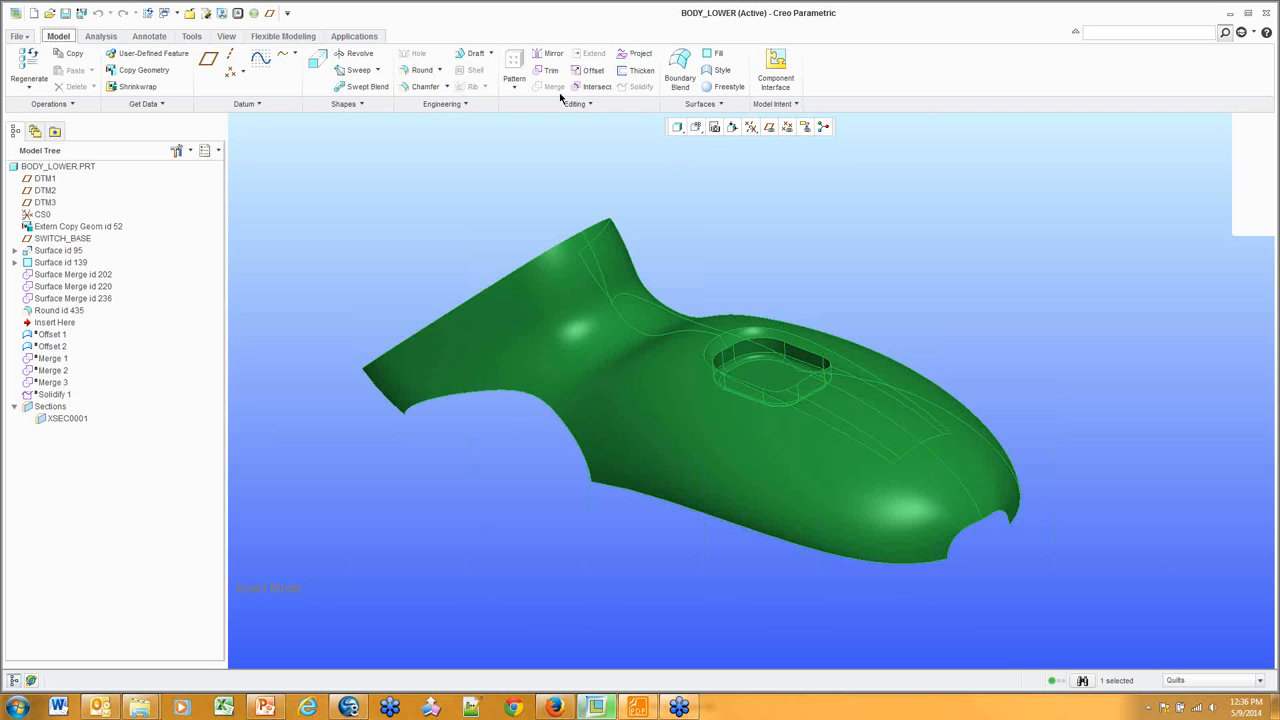
{"action": "left_click", "coordinate": [594, 70]}
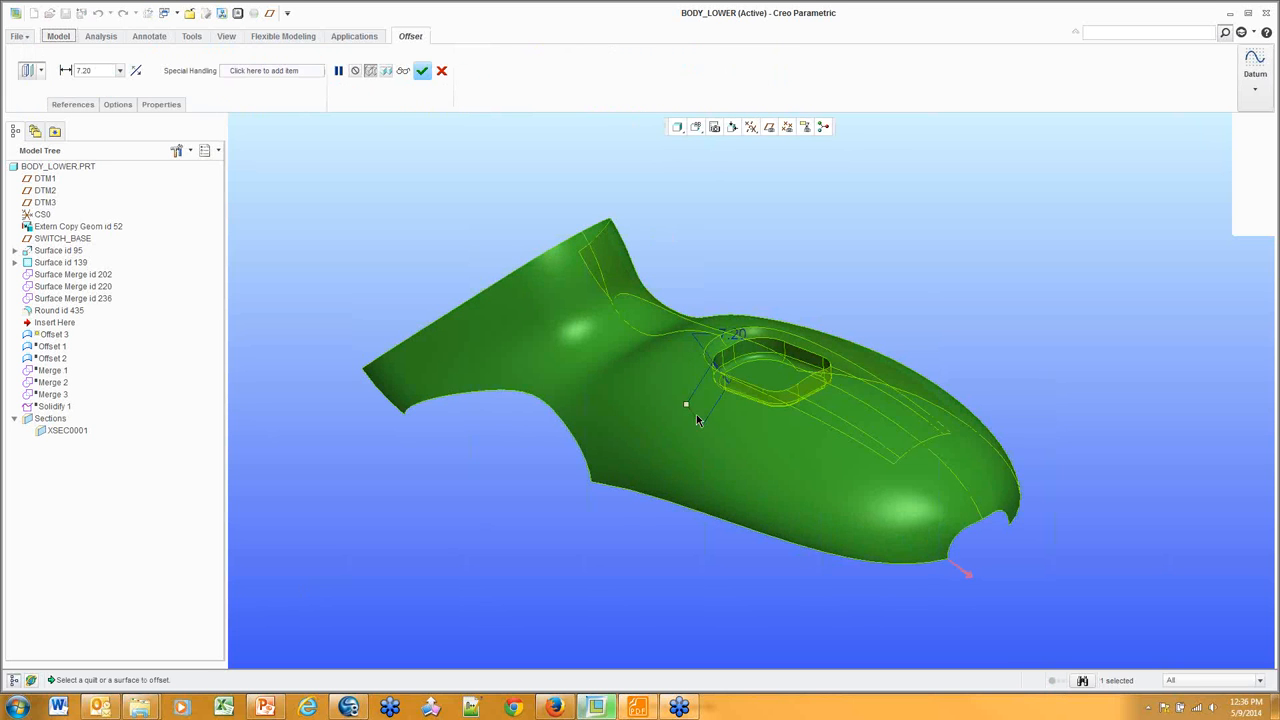
{"action": "type", "text": "2"}
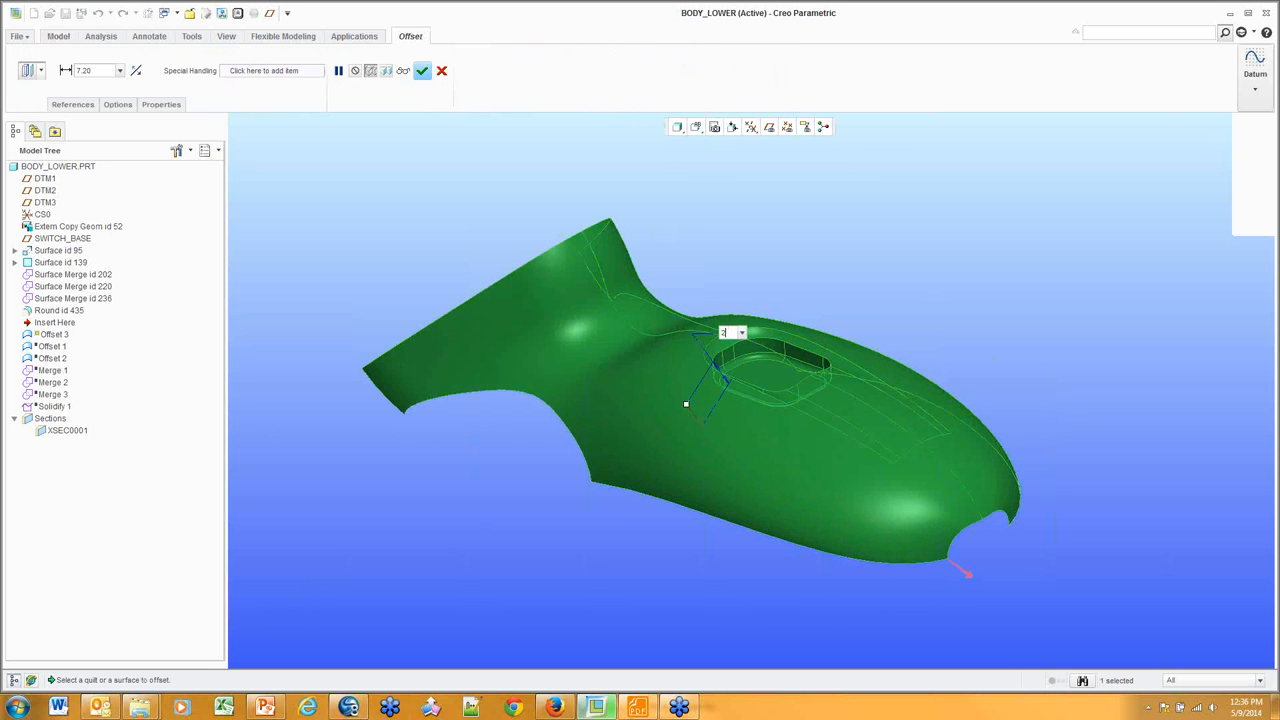
{"action": "key", "text": "Escape"}
{"action": "double_click", "coordinate": [732, 334]}
{"action": "type", "text": "2"}
{"action": "key", "text": "Return"}
{"action": "middle_click", "coordinate": [537, 189]}
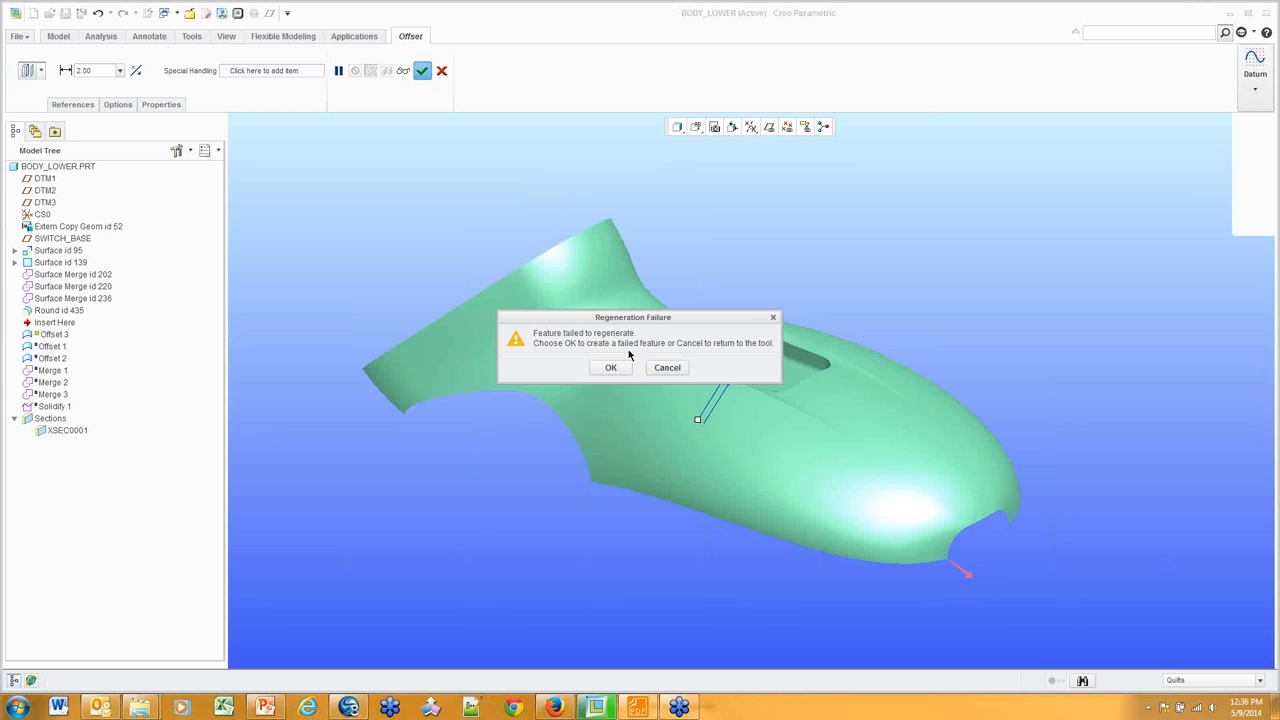
{"action": "left_click", "coordinate": [667, 367]}
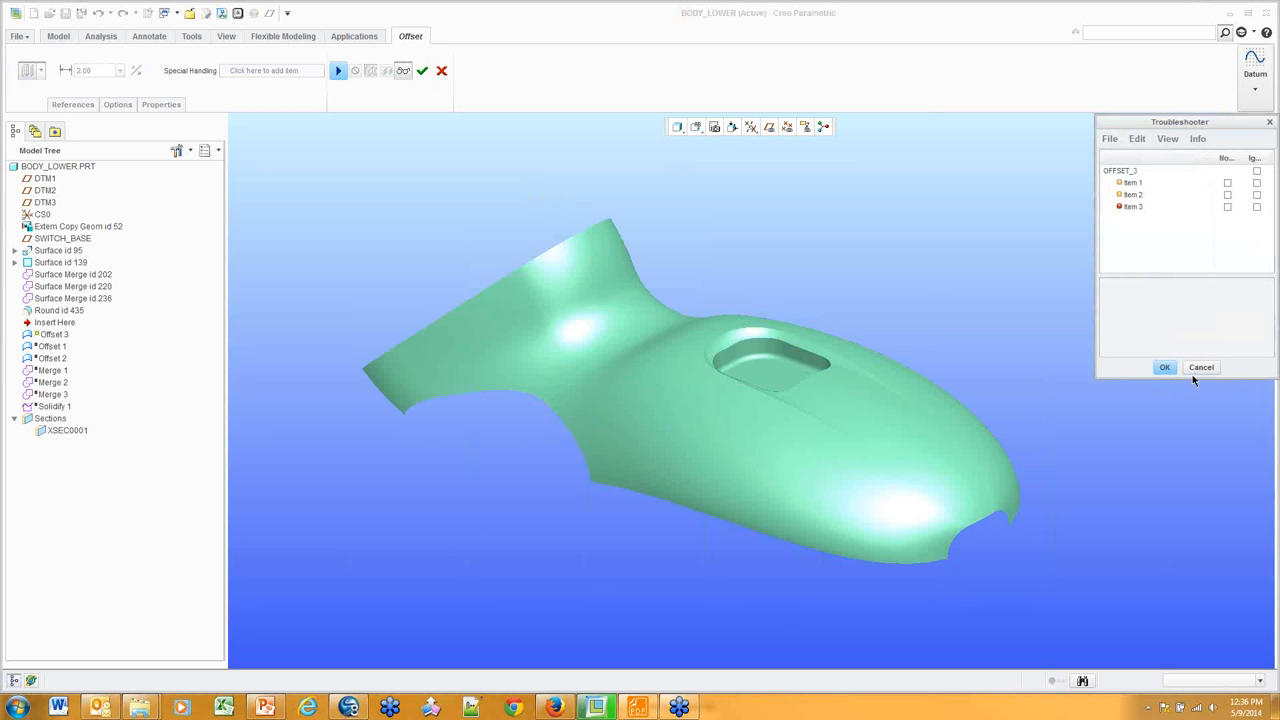
{"action": "left_click", "coordinate": [1202, 368]}
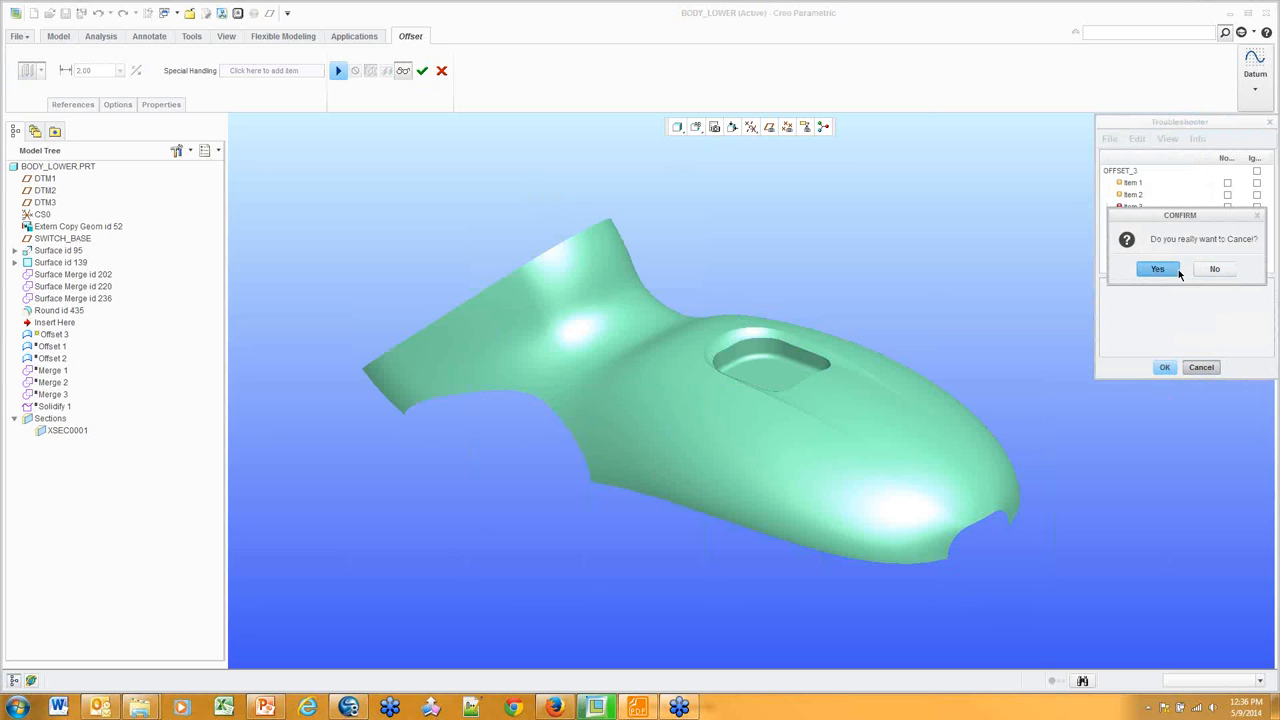
{"action": "left_click", "coordinate": [1178, 269]}
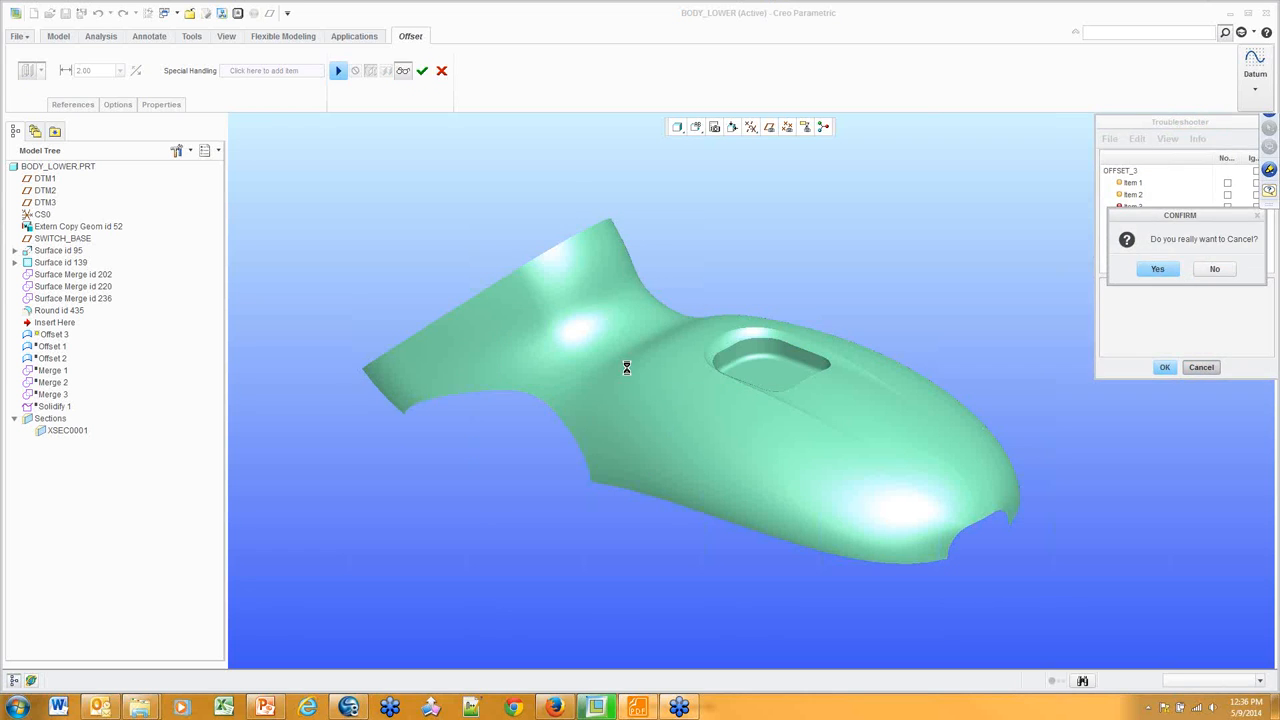
{"action": "left_click", "coordinate": [608, 366]}
Start a new offset of the whole BODY_LOWER quilt toward the inside of the body, with an offset distance of 2.00
{"action": "middle_click_drag", "start_coordinate": [702, 514], "coordinate": [793, 447]}
{"action": "scroll", "coordinate": [709, 430], "scroll_direction": "down", "scroll_amount": 5}
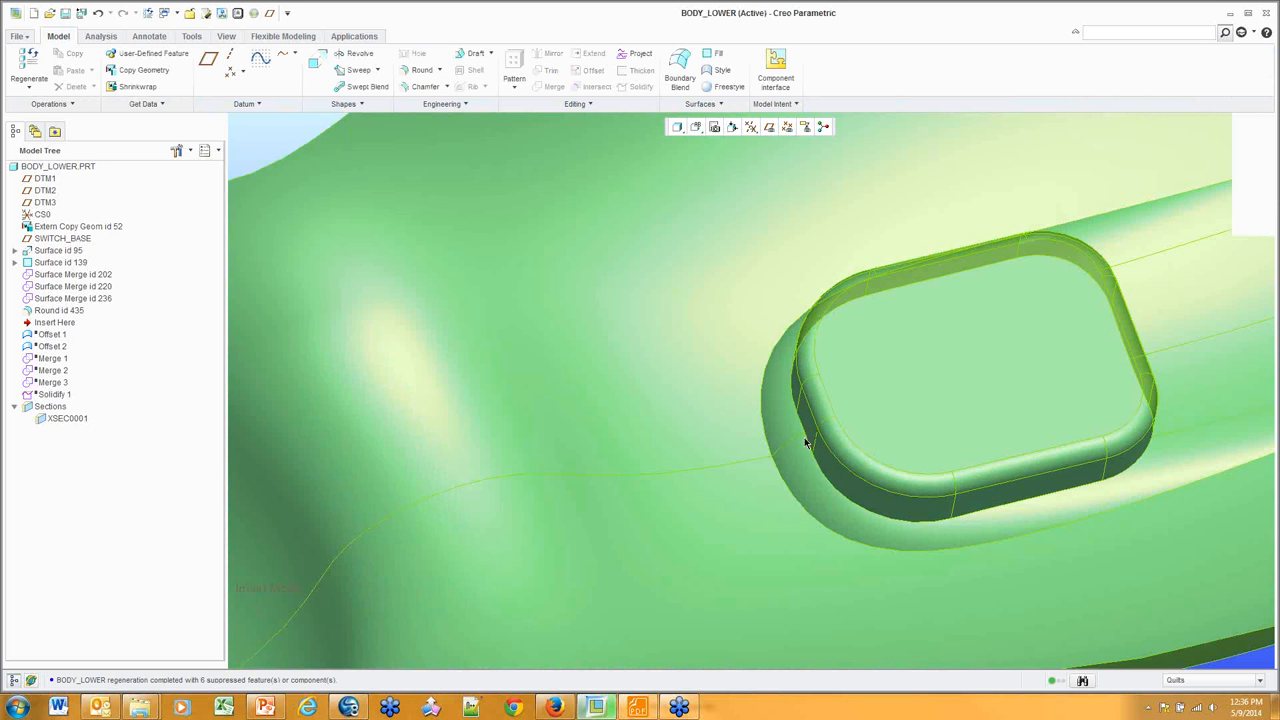
{"action": "middle_click_drag", "start_coordinate": [806, 438], "coordinate": [717, 447]}
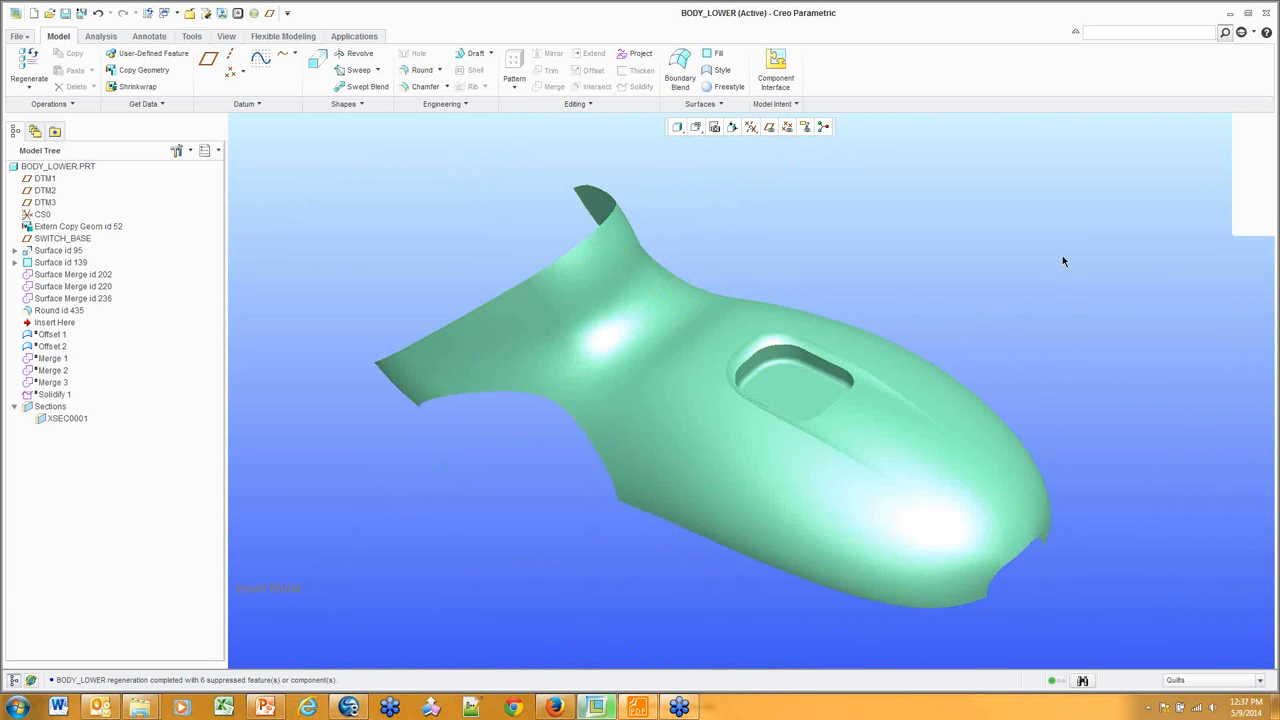
{"action": "left_click", "coordinate": [868, 537]}
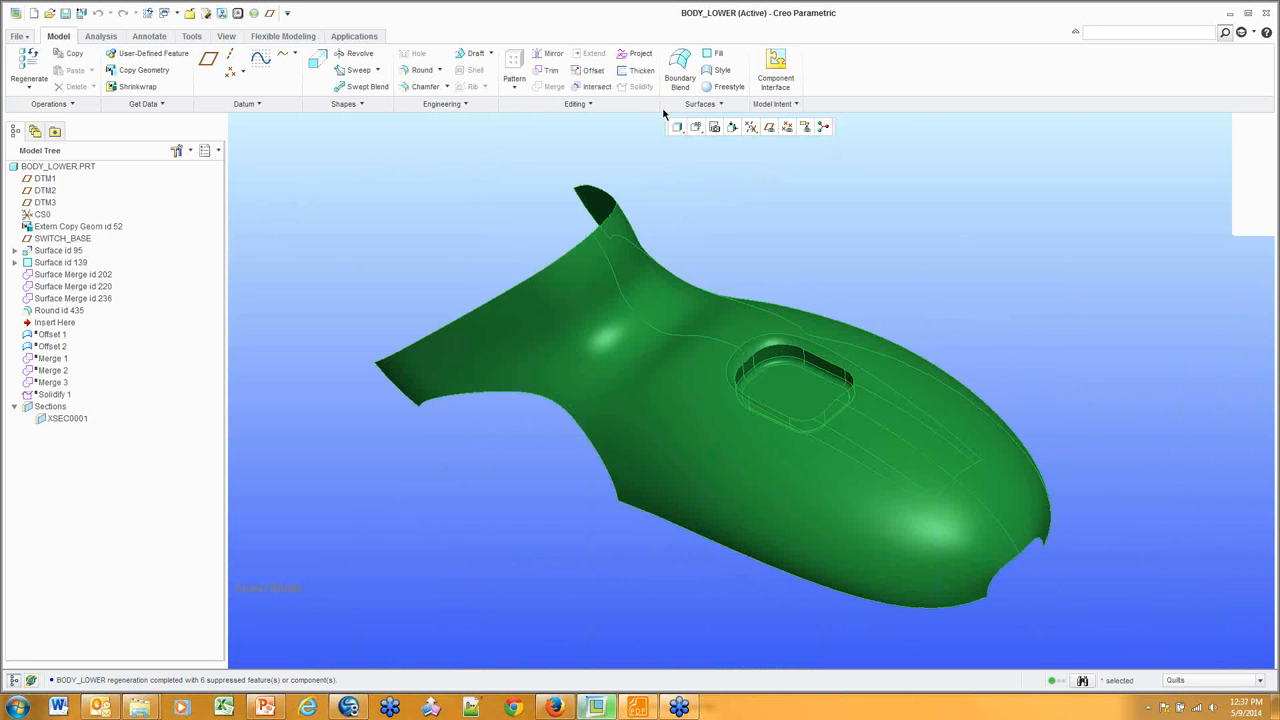
{"action": "left_click", "coordinate": [588, 70]}
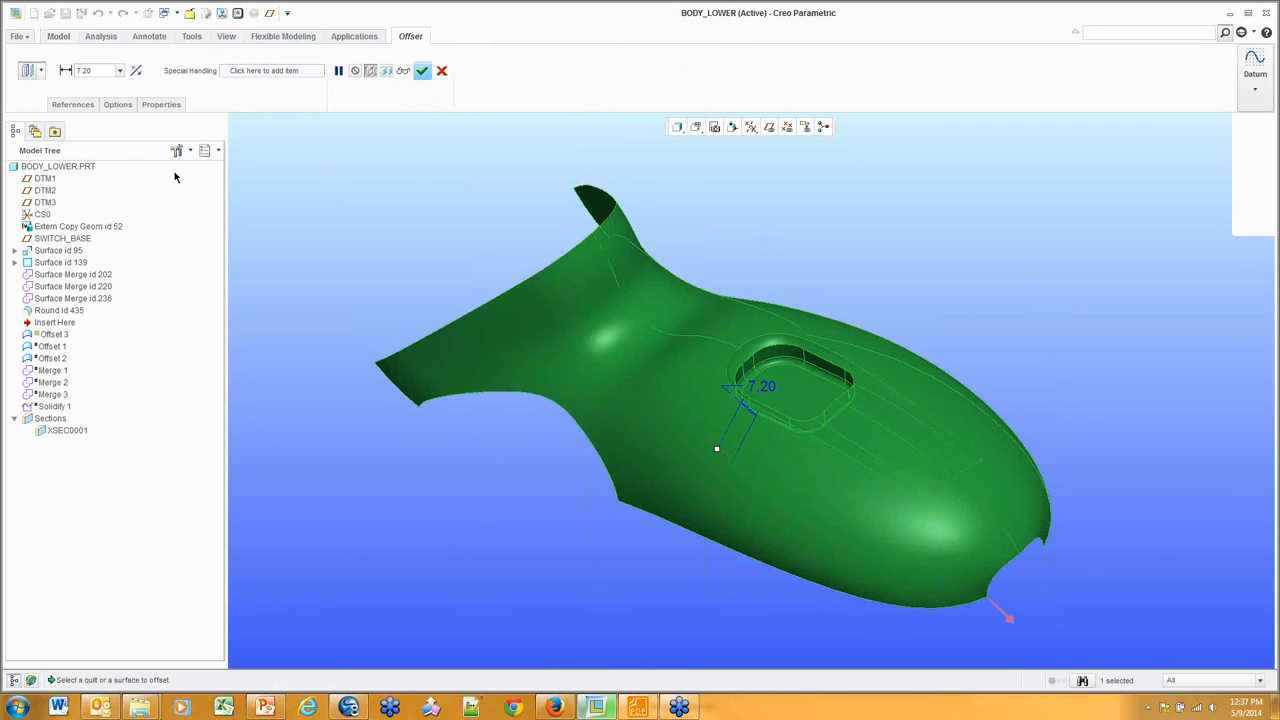
{"action": "right_click", "coordinate": [417, 203]}
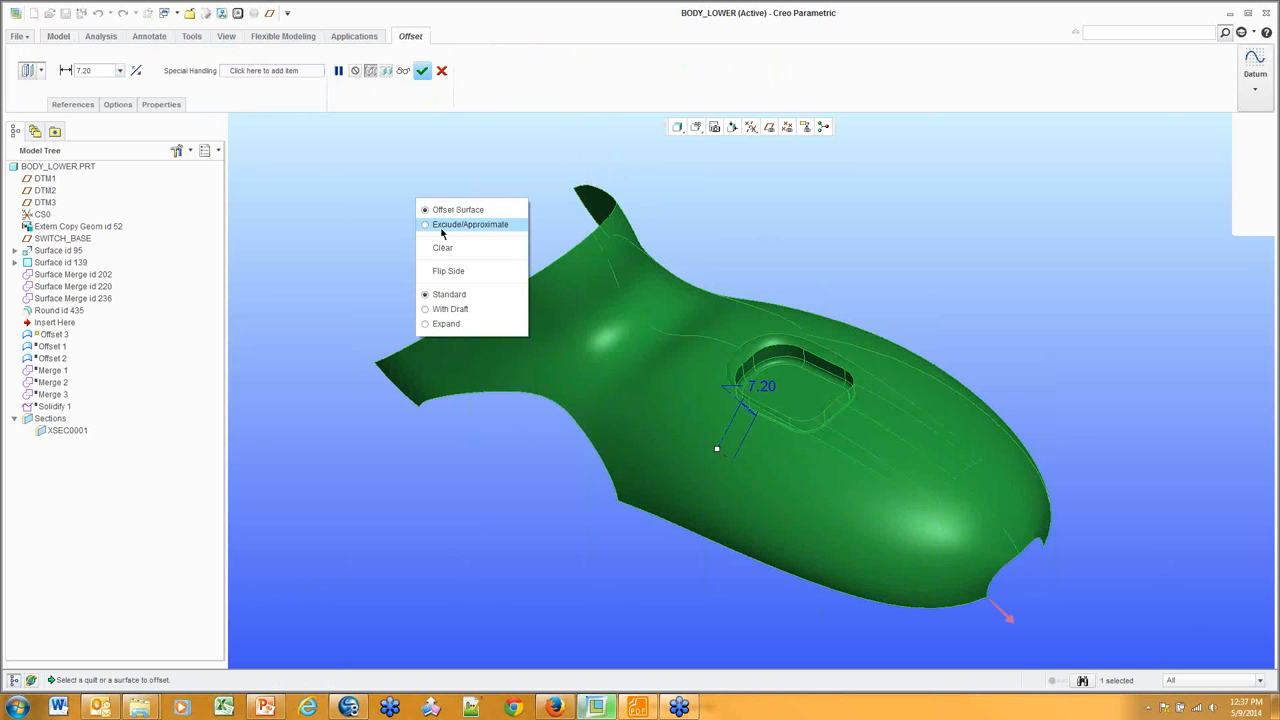
{"action": "left_click", "coordinate": [391, 191]}
{"action": "middle_click_drag", "start_coordinate": [728, 481], "coordinate": [715, 432]}
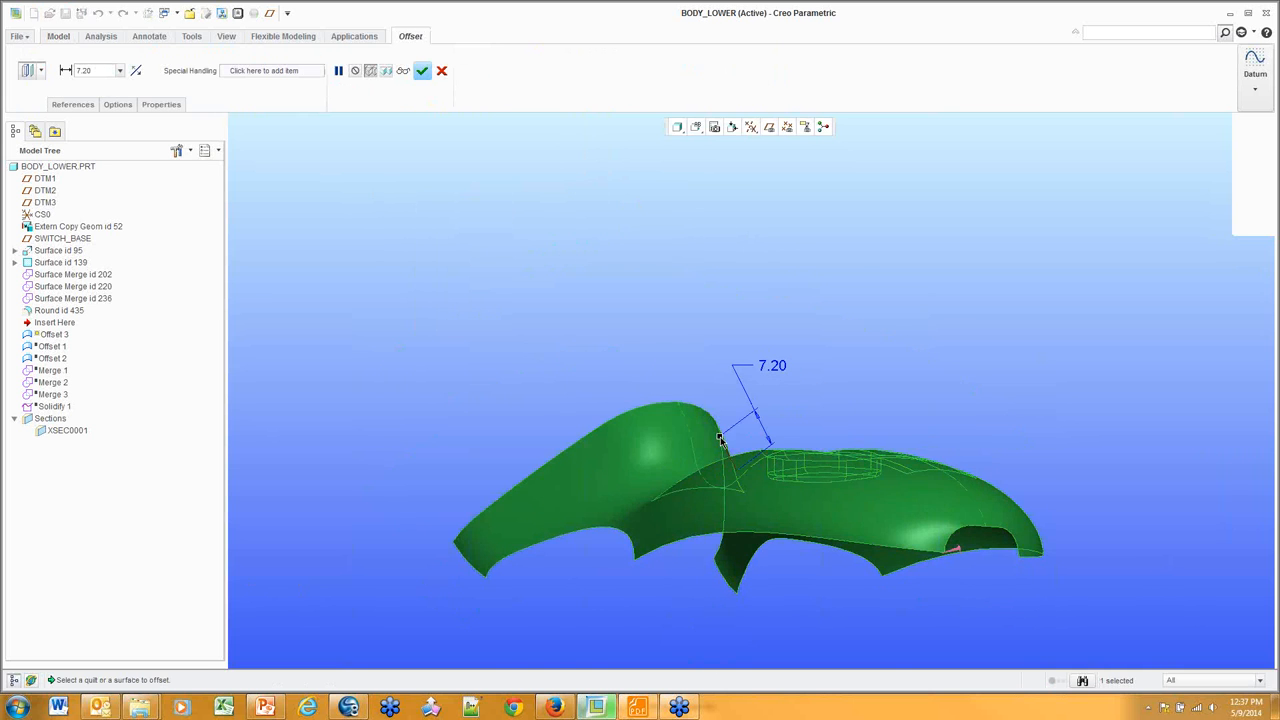
{"action": "left_click_drag", "start_coordinate": [716, 433], "coordinate": [752, 485]}
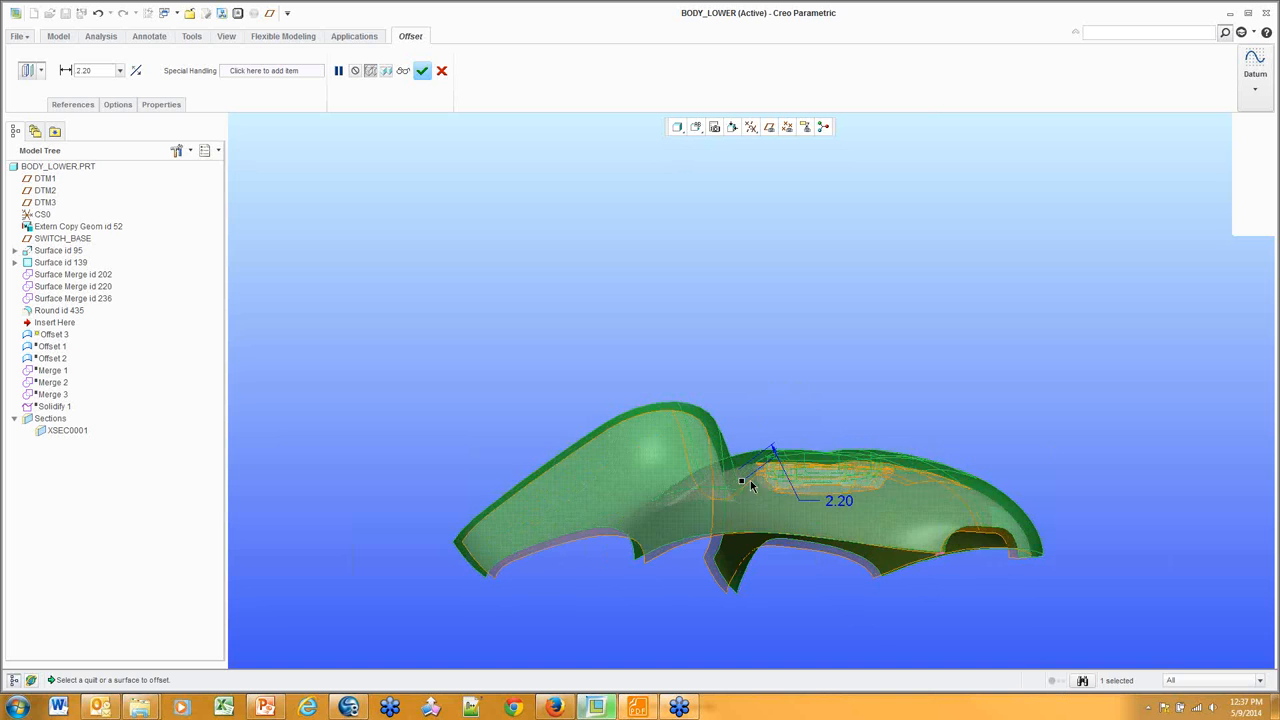
{"action": "double_click", "coordinate": [838, 500]}
{"action": "type", "text": "2"}
{"action": "key", "text": "Return"}
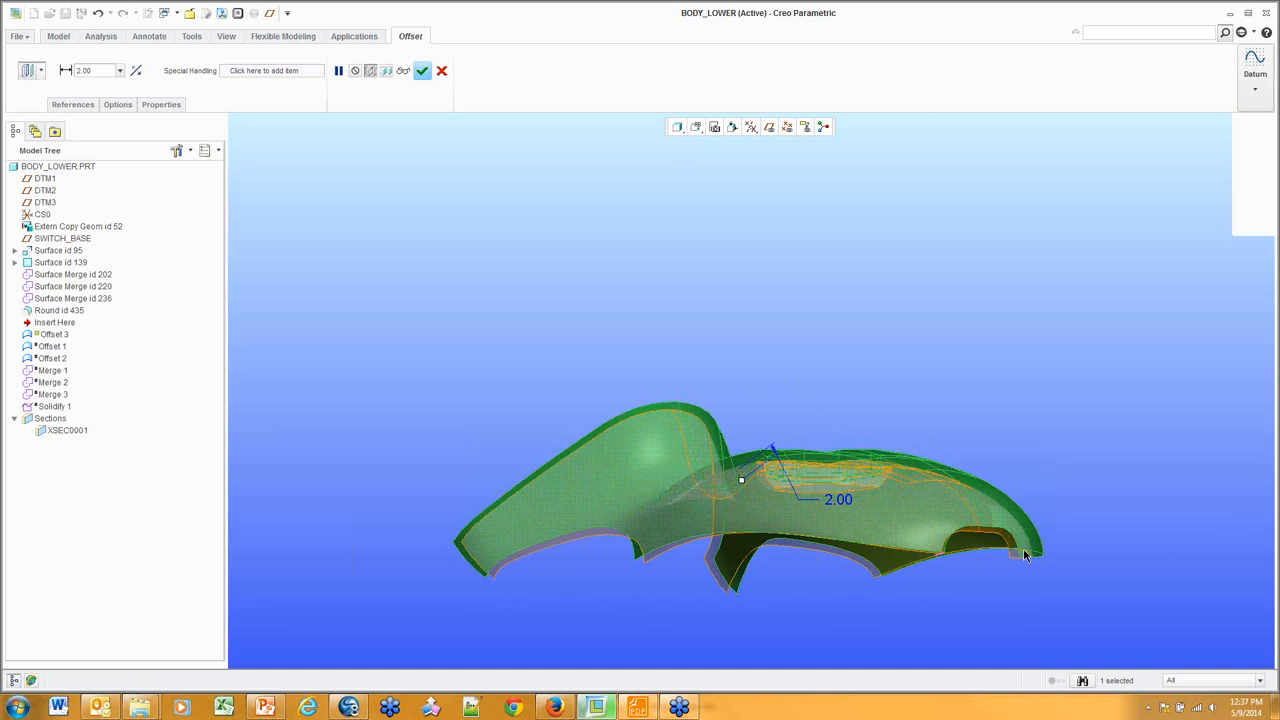
Exclude the wall and round surfaces along one long side, its corners and one end of the recessed pocket from the offset
{"action": "right_click", "coordinate": [492, 259]}
{"action": "left_click", "coordinate": [531, 281]}
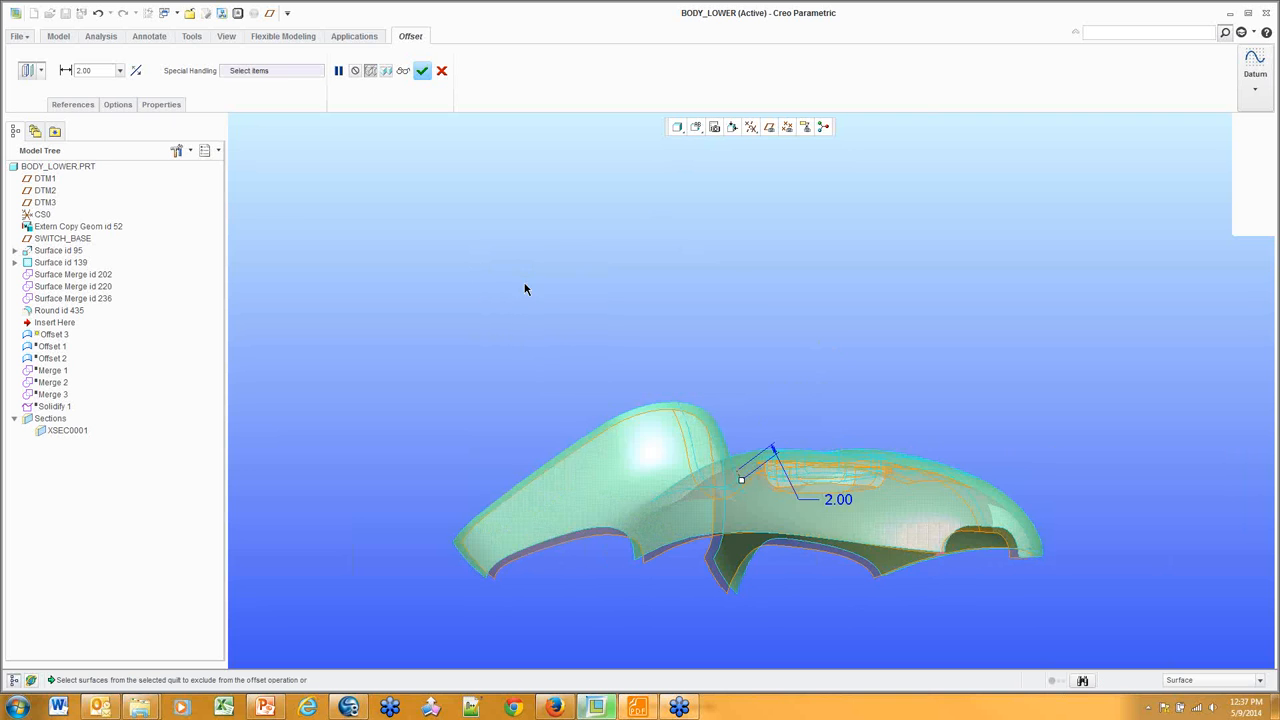
{"action": "middle_click_drag", "start_coordinate": [807, 607], "coordinate": [795, 470]}
{"action": "scroll", "coordinate": [798, 470], "scroll_direction": "up", "scroll_amount": 10}
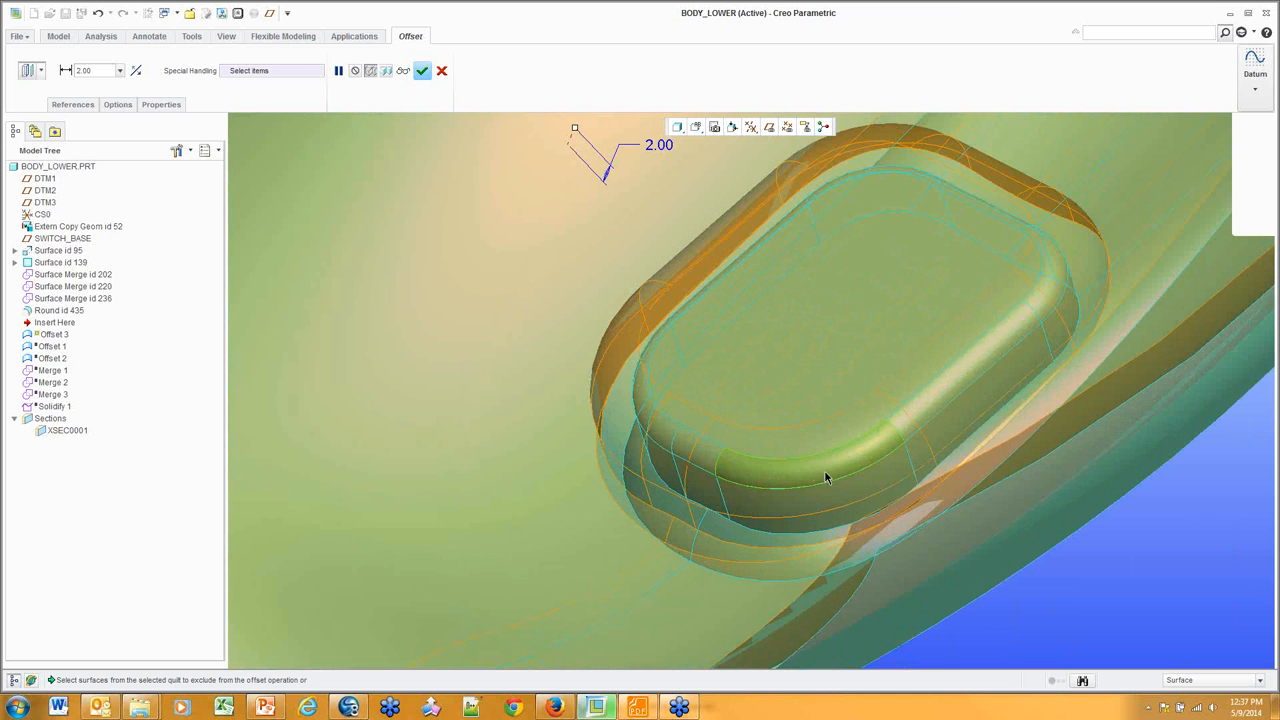
{"action": "left_click", "coordinate": [830, 480]}
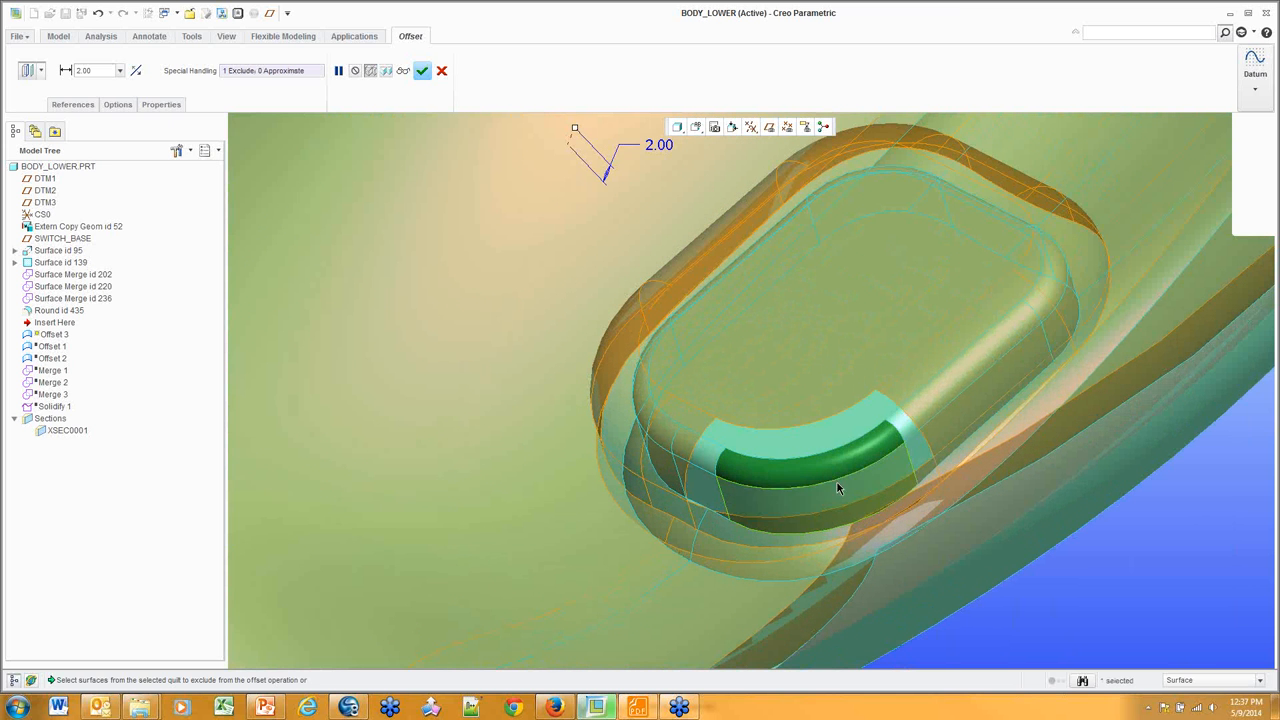
{"action": "left_click", "coordinate": [931, 457], "text": "ctrl"}
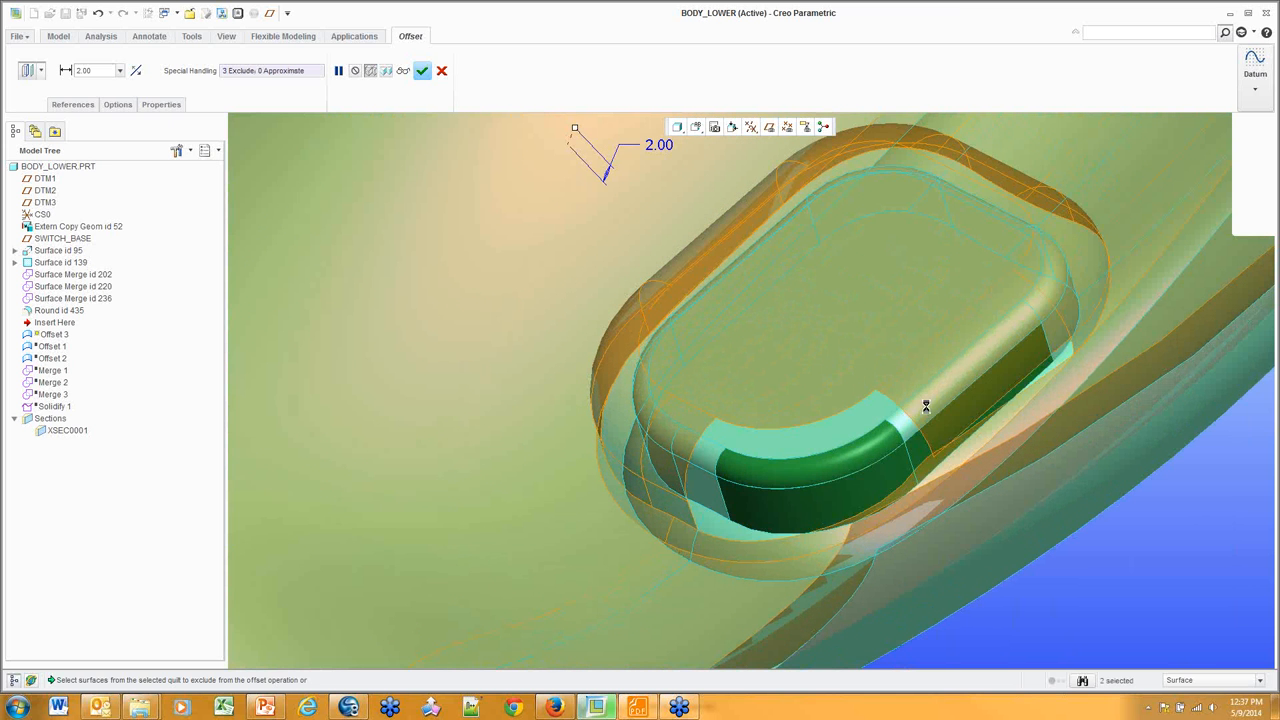
{"action": "left_click", "coordinate": [1063, 315], "text": "ctrl"}
{"action": "left_click", "coordinate": [1063, 313], "text": "ctrl"}
{"action": "left_click", "coordinate": [1047, 301], "text": "ctrl"}
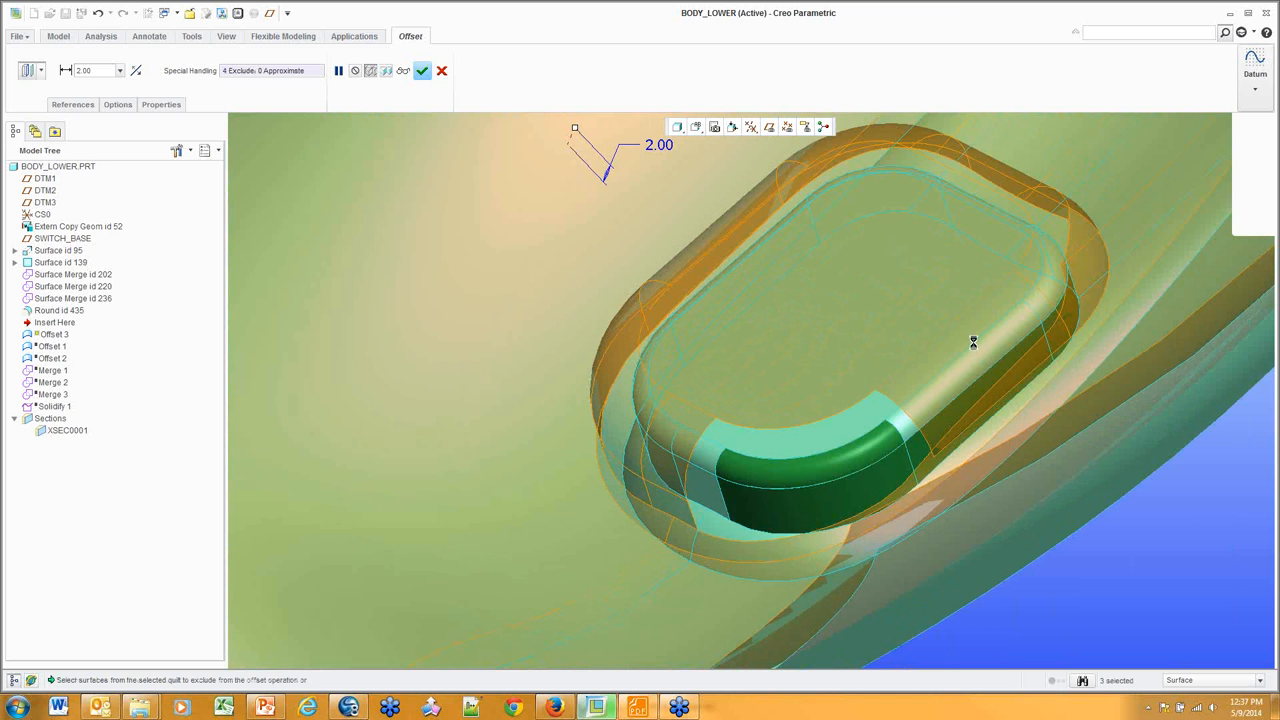
{"action": "left_click", "coordinate": [984, 350], "text": "ctrl"}
{"action": "left_click", "coordinate": [686, 456], "text": "ctrl"}
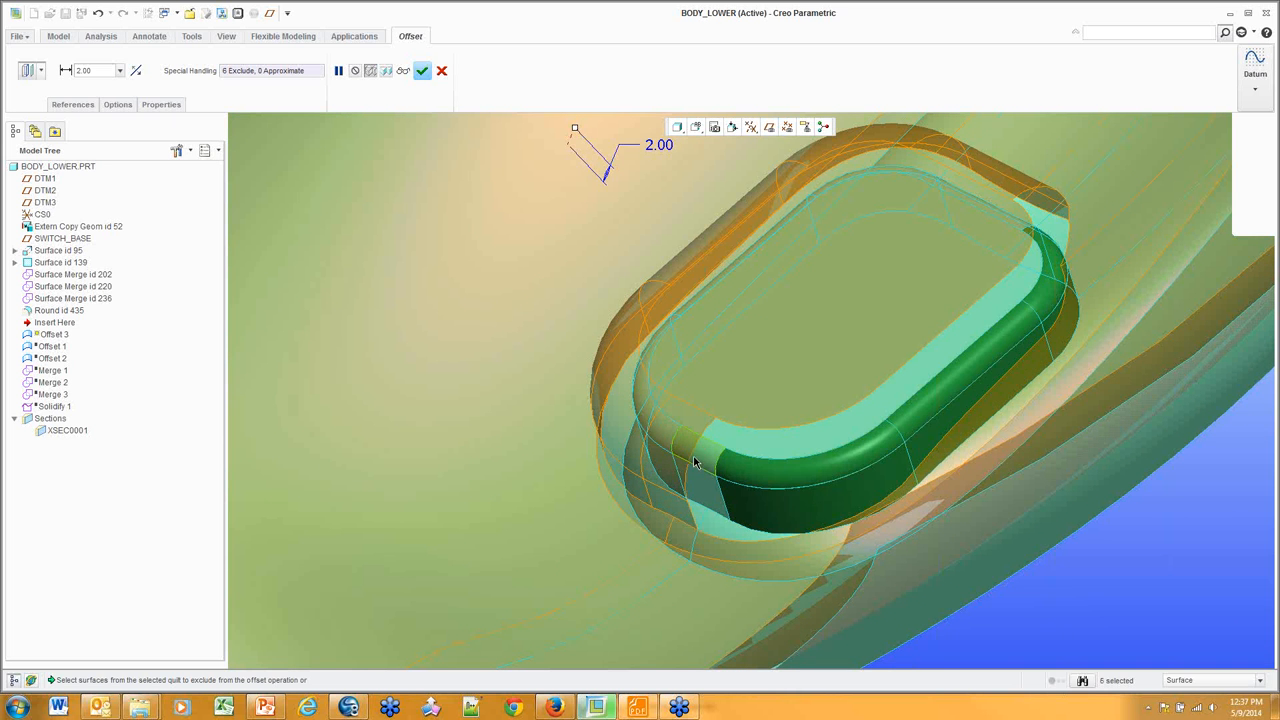
{"action": "left_click", "coordinate": [672, 460], "text": "ctrl"}
{"action": "left_click", "coordinate": [666, 443], "text": "ctrl"}
{"action": "left_click", "coordinate": [671, 434], "text": "ctrl"}
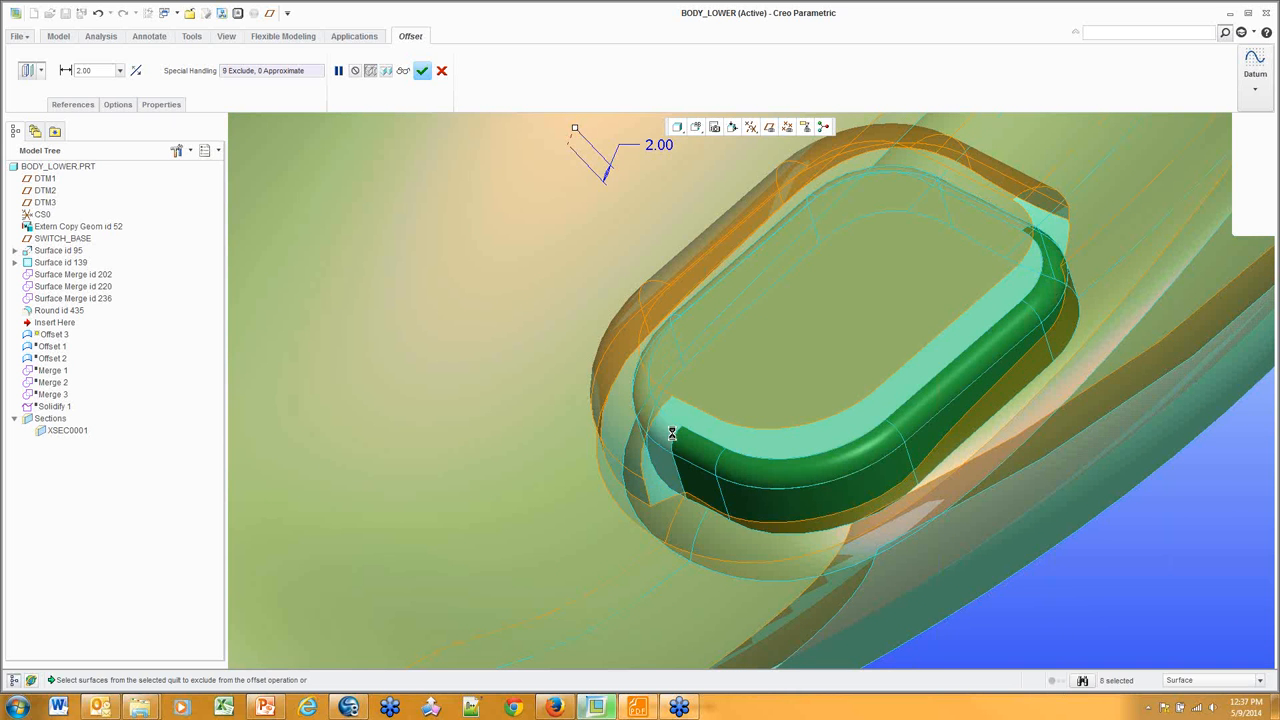
Exclude the recessed pocket's other long side, remaining corner and end surfaces, and its floor from the offset
{"action": "mouse_move", "coordinate": [729, 324]}
{"action": "middle_mouse_down"}
{"action": "mouse_move", "coordinate": [757, 409]}
{"action": "mouse_move", "coordinate": [743, 334]}
{"action": "middle_mouse_up"}
{"action": "left_click", "coordinate": [741, 331], "text": "ctrl"}
{"action": "left_click", "coordinate": [845, 248], "text": "ctrl"}
{"action": "left_click", "coordinate": [849, 211], "text": "ctrl"}
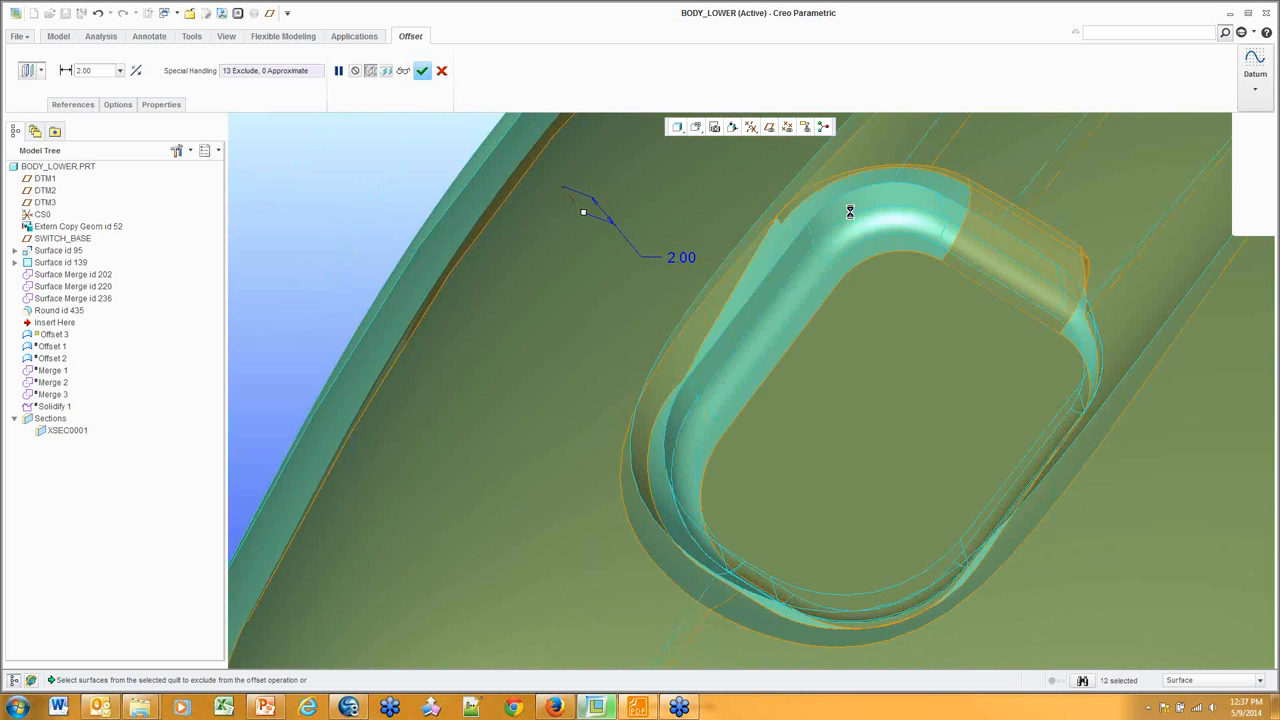
{"action": "left_click", "coordinate": [974, 240], "text": "ctrl"}
{"action": "left_click", "coordinate": [979, 245], "text": "ctrl"}
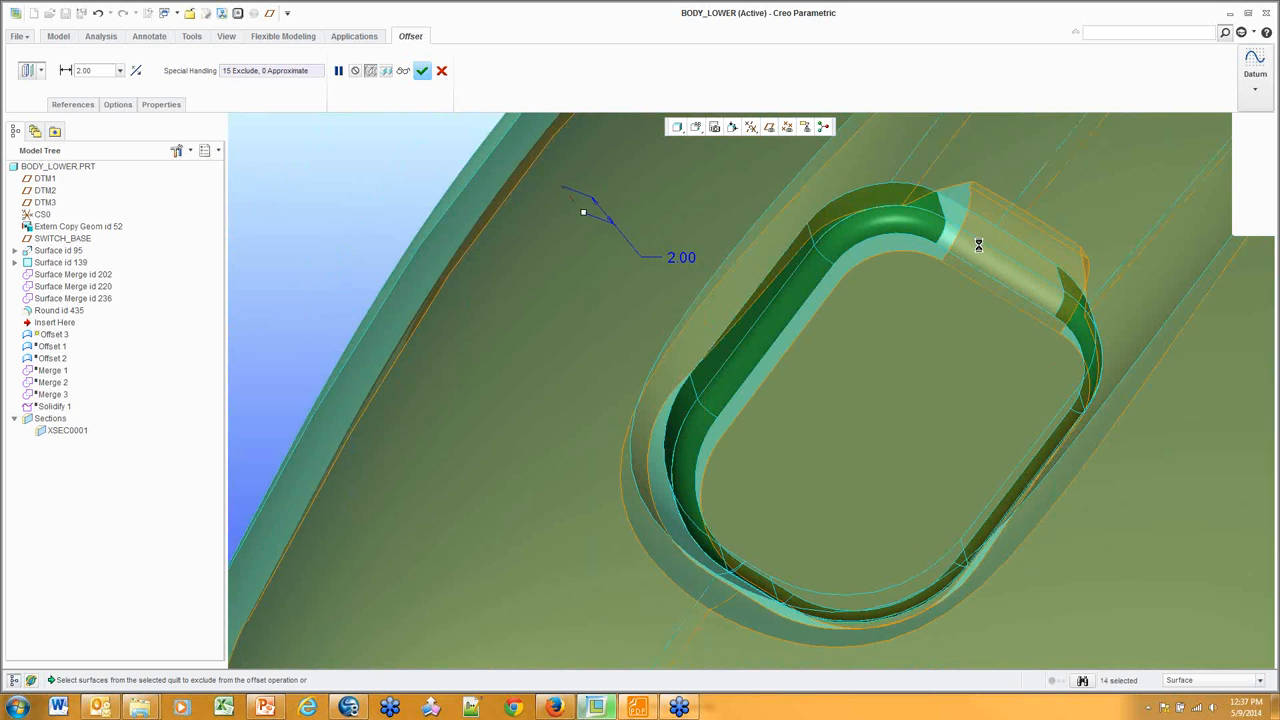
{"action": "left_click", "coordinate": [951, 391], "text": "ctrl"}
{"action": "left_click", "coordinate": [944, 436], "text": "ctrl"}
{"action": "mouse_move", "coordinate": [929, 420]}
{"action": "middle_mouse_down"}
{"action": "mouse_move", "coordinate": [919, 332]}
{"action": "mouse_move", "coordinate": [918, 412]}
{"action": "middle_mouse_up"}
{"action": "scroll", "coordinate": [917, 414], "scroll_direction": "up", "scroll_amount": 6}
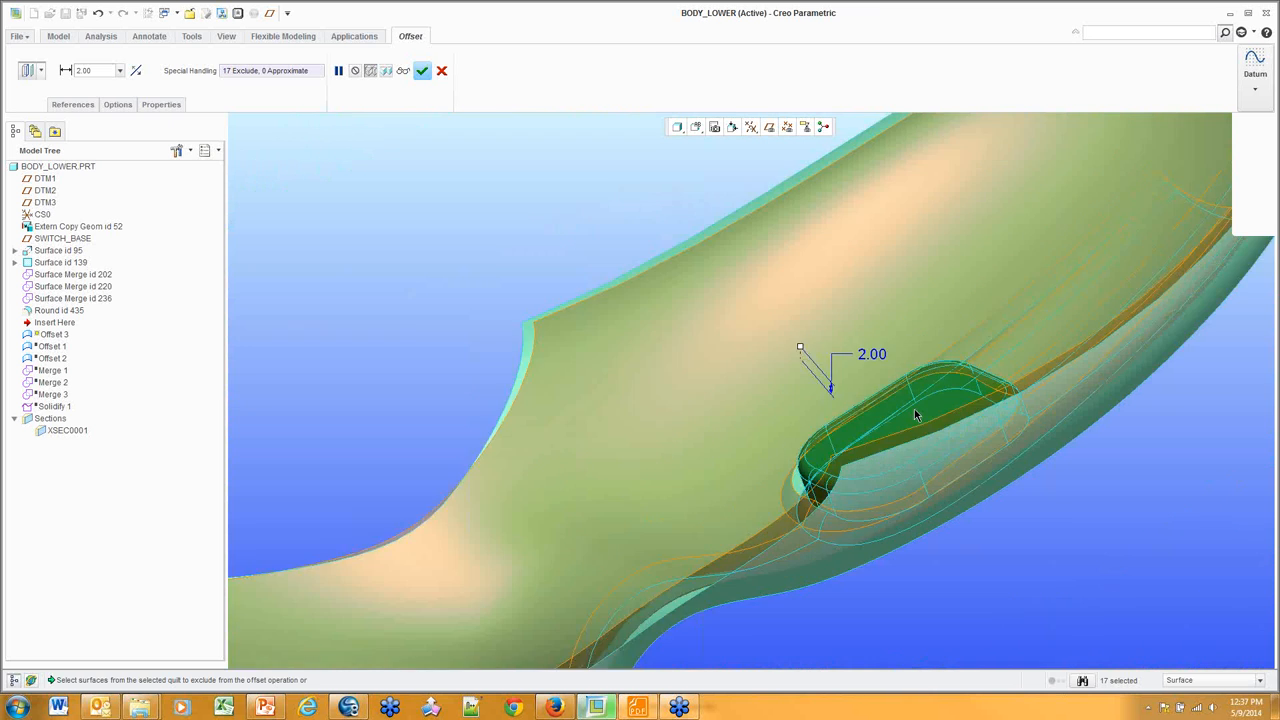
Create side surfaces between the original quilt and its offset, and complete the offset feature
{"action": "left_click", "coordinate": [118, 105]}
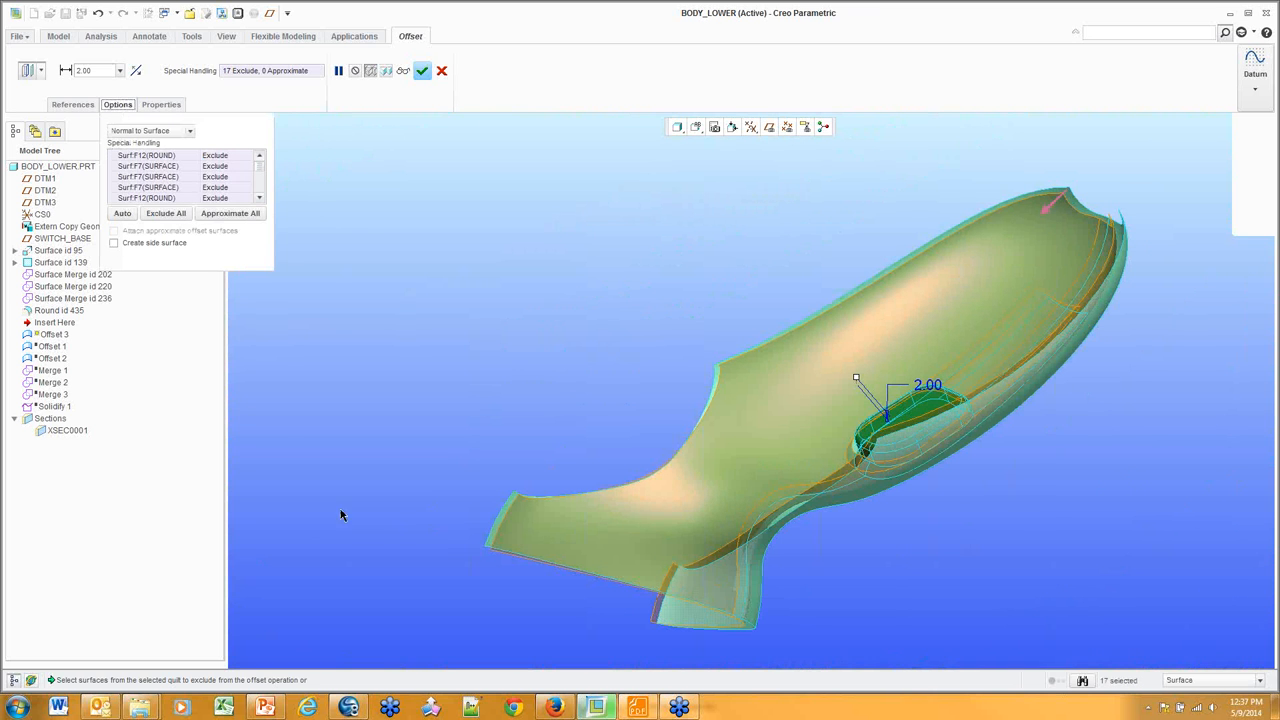
{"action": "scroll", "coordinate": [485, 594], "scroll_direction": "down", "scroll_amount": 5}
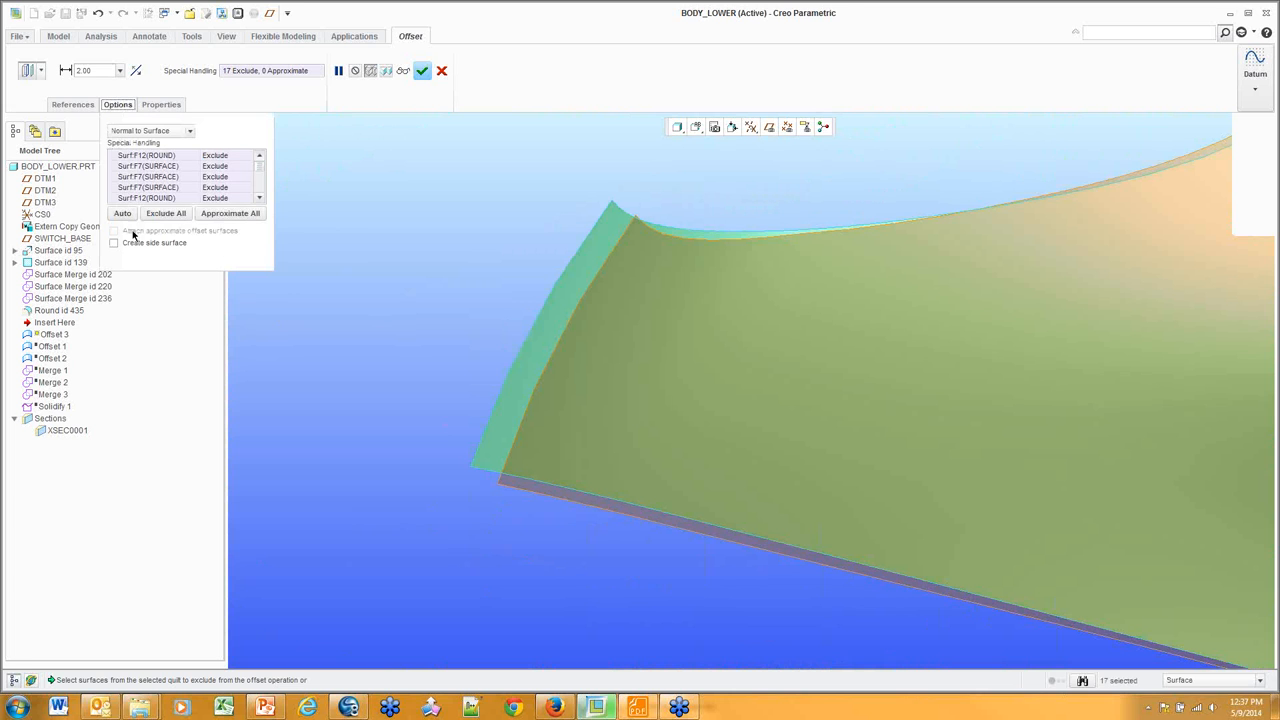
{"action": "left_click", "coordinate": [114, 243]}
{"action": "middle_click", "coordinate": [419, 285]}
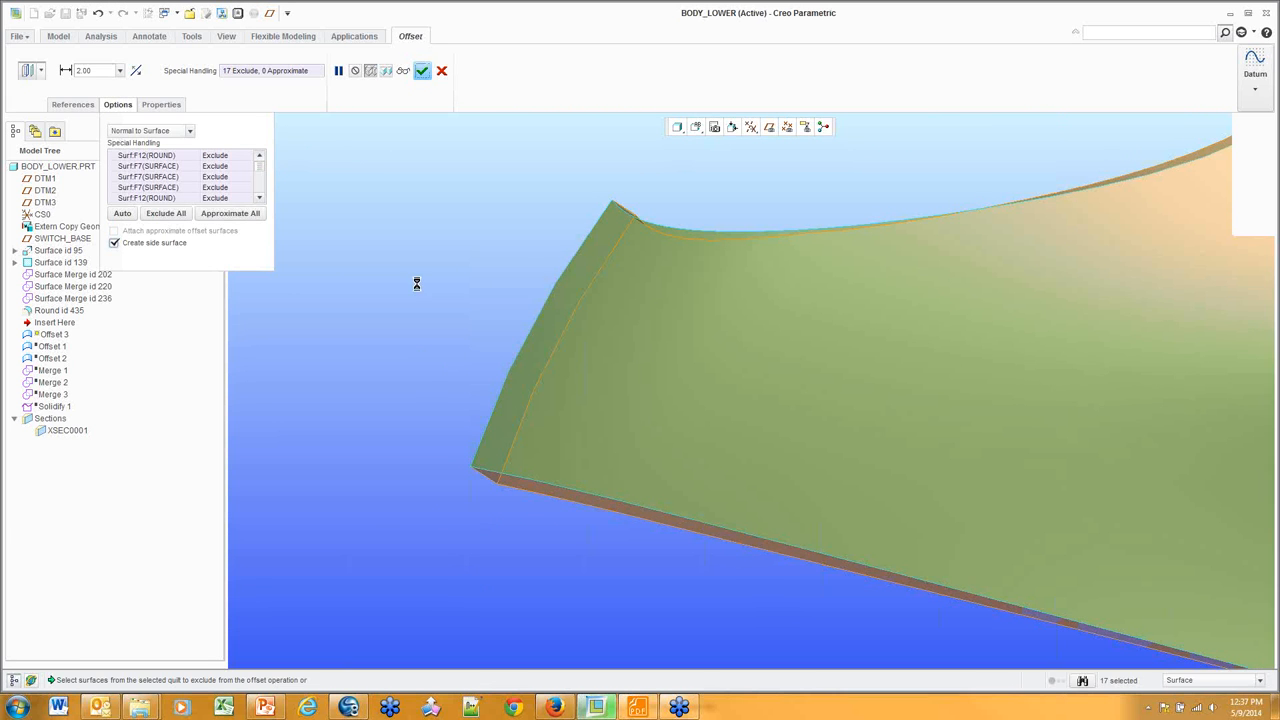
{"action": "scroll", "coordinate": [419, 297], "scroll_direction": "up", "scroll_amount": 8}
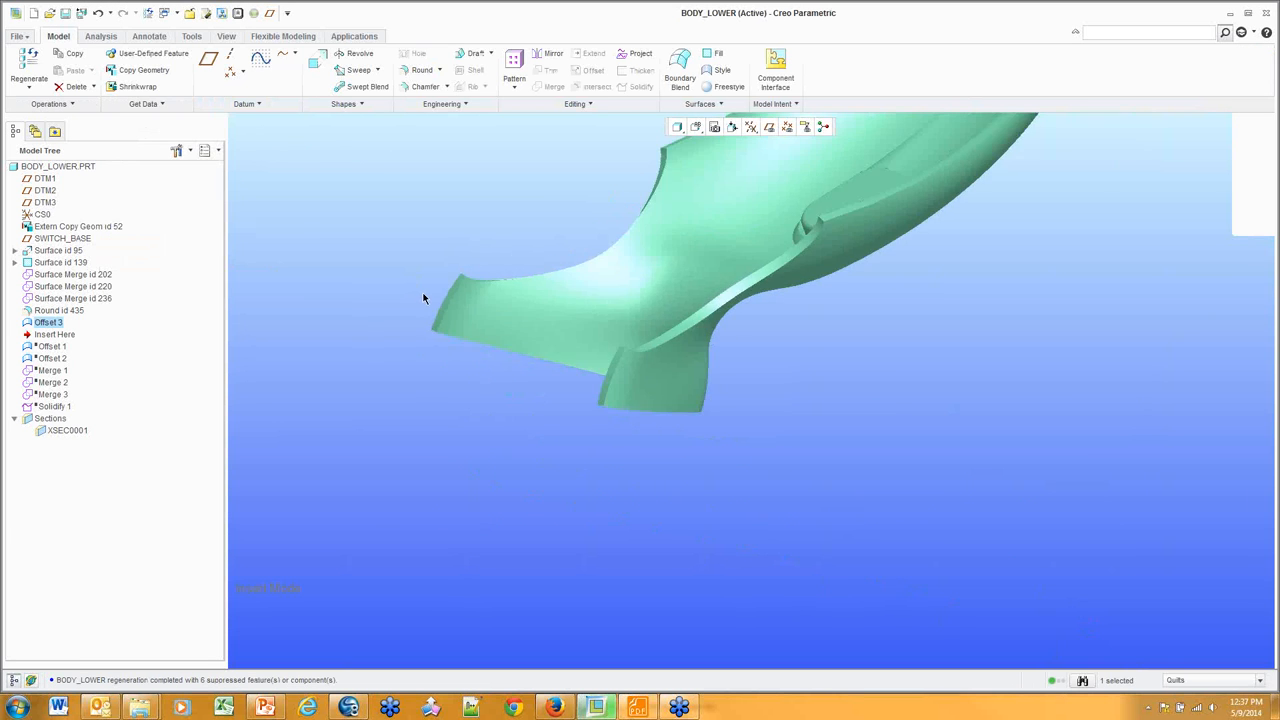
Start a second offset of the original body quilt, directed inward at a distance of 2.00
{"action": "middle_click_drag", "start_coordinate": [734, 314], "coordinate": [785, 208]}
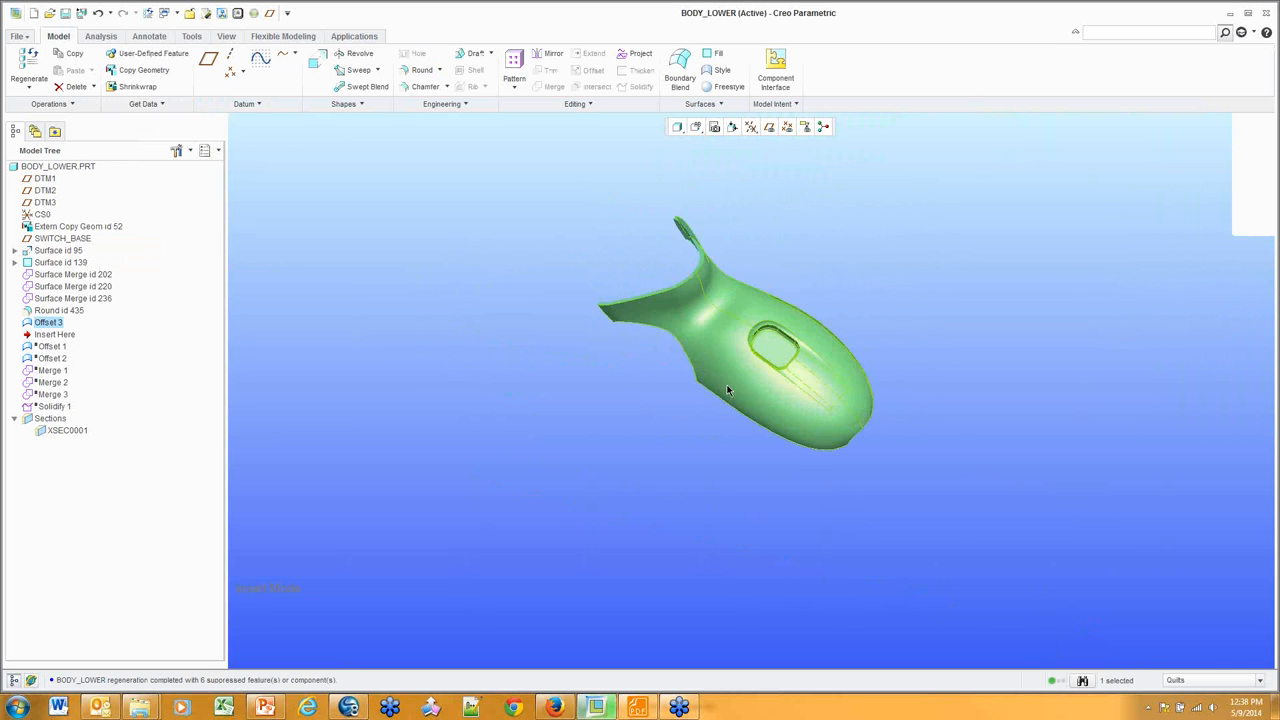
{"action": "middle_click_drag", "start_coordinate": [734, 371], "coordinate": [722, 354]}
{"action": "scroll", "coordinate": [711, 354], "scroll_direction": "down", "scroll_amount": 5}
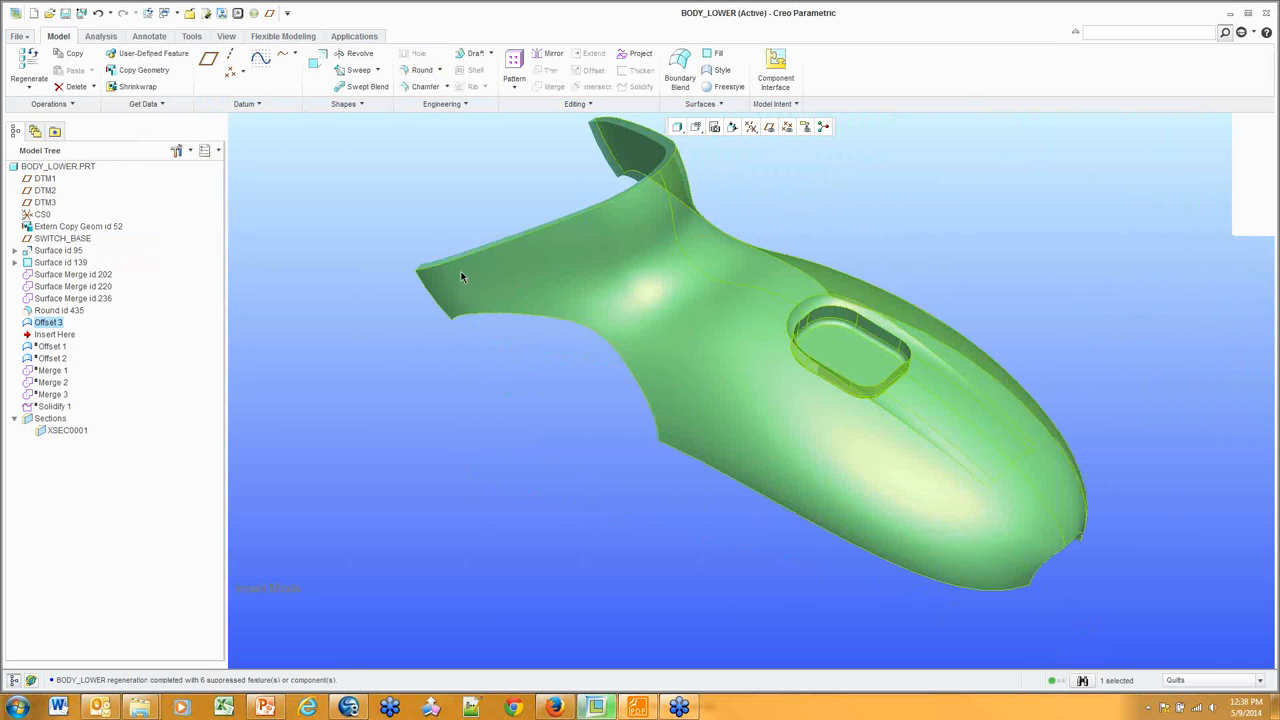
{"action": "left_click", "coordinate": [616, 286]}
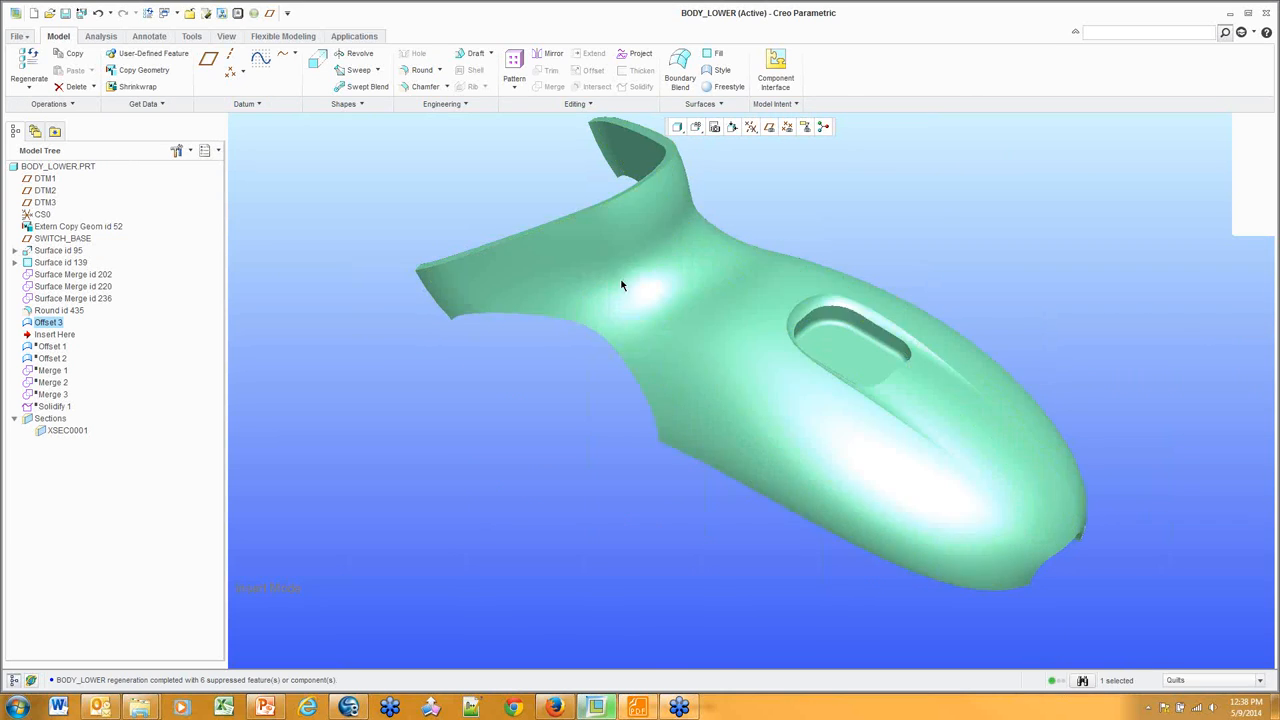
{"action": "left_click", "coordinate": [589, 70]}
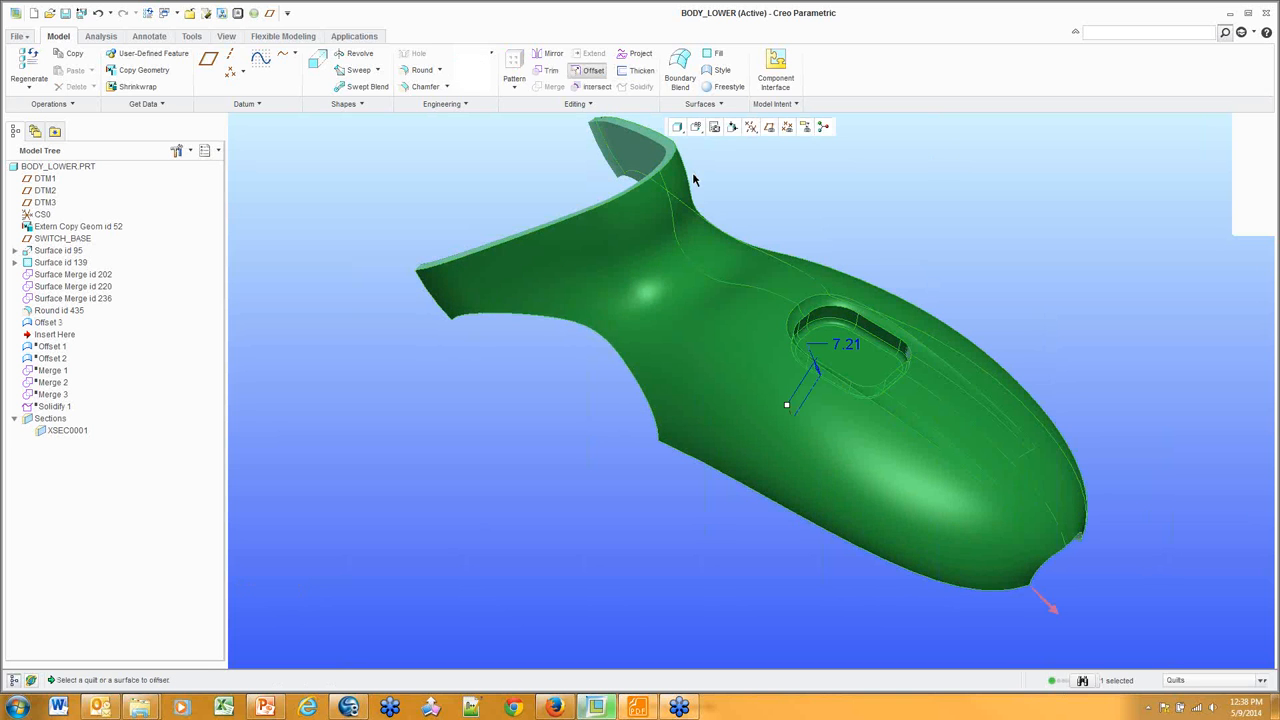
{"action": "middle_click_drag", "start_coordinate": [851, 366], "coordinate": [769, 397]}
{"action": "scroll", "coordinate": [770, 399], "scroll_direction": "up", "scroll_amount": 3}
{"action": "left_click_drag", "start_coordinate": [757, 400], "coordinate": [799, 456]}
{"action": "double_click", "coordinate": [895, 448]}
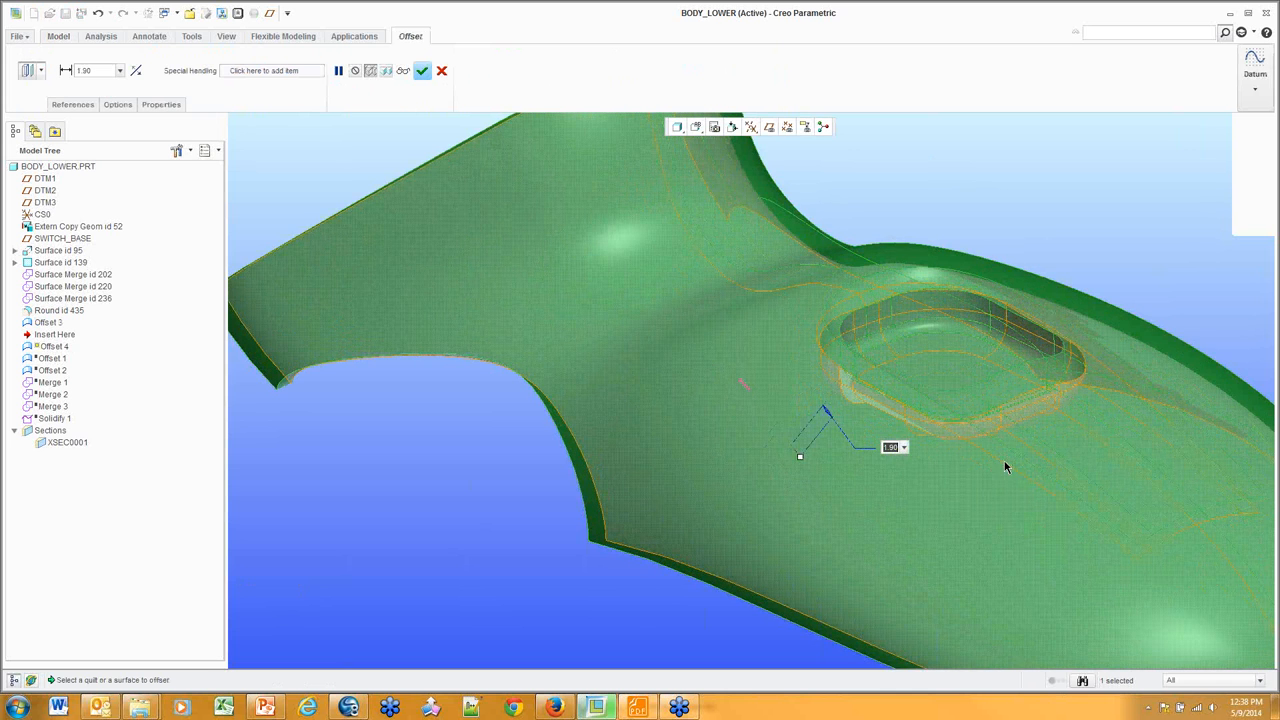
{"action": "type", "text": "2"}
{"action": "key", "text": "Return"}
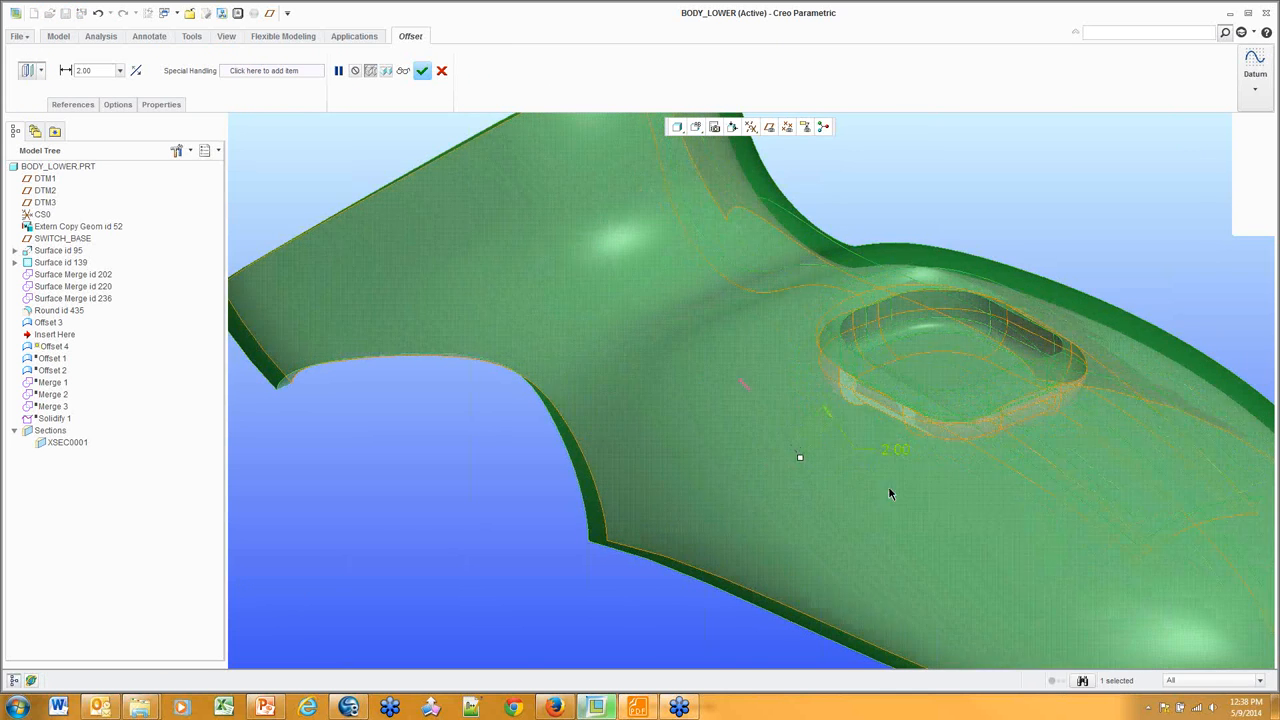
Exclude the outer body surfaces around the recessed pocket so only the pocket is offset, and complete the second offset feature
{"action": "middle_click_drag", "start_coordinate": [946, 484], "coordinate": [994, 380]}
{"action": "right_click", "coordinate": [1151, 223]}
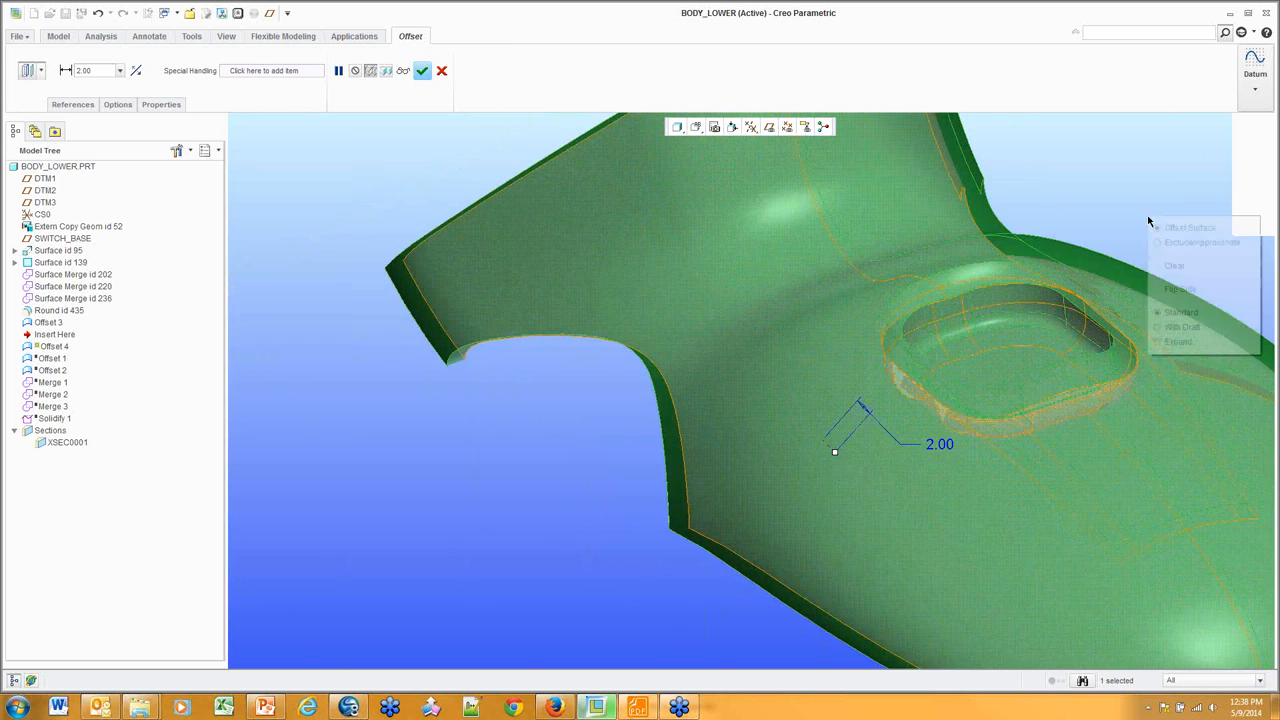
{"action": "left_click", "coordinate": [1190, 243]}
{"action": "middle_click_drag", "start_coordinate": [1134, 281], "coordinate": [850, 262]}
{"action": "left_click", "coordinate": [980, 523]}
{"action": "left_click", "coordinate": [999, 521]}
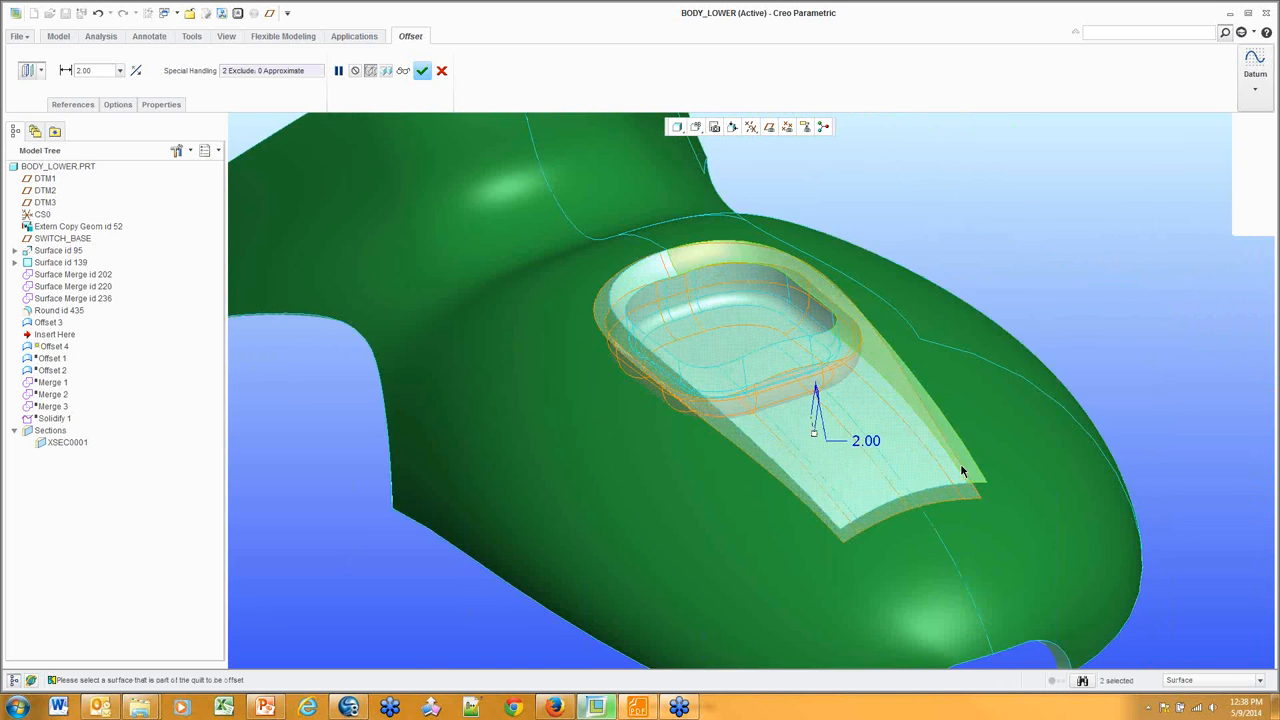
{"action": "left_click", "coordinate": [963, 472]}
{"action": "left_click", "coordinate": [918, 470]}
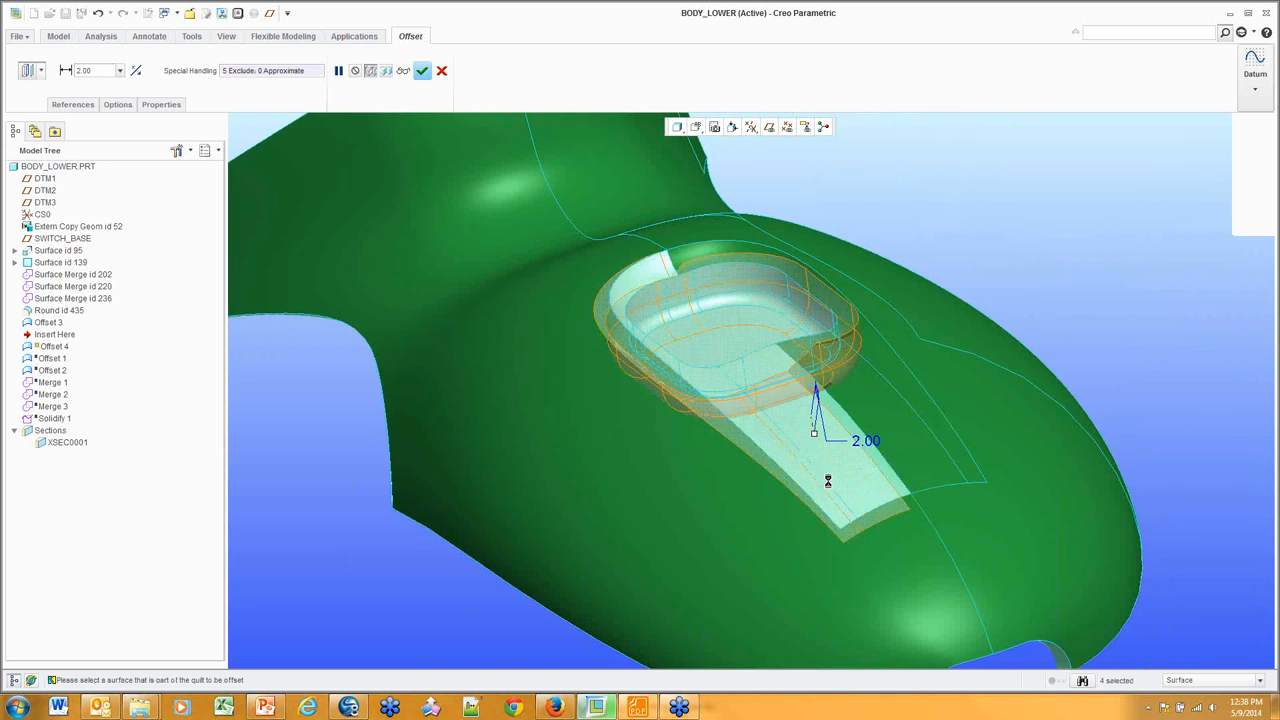
{"action": "left_click", "coordinate": [830, 480]}
{"action": "left_click", "coordinate": [806, 484]}
{"action": "scroll", "coordinate": [841, 459], "scroll_direction": "up", "scroll_amount": 4}
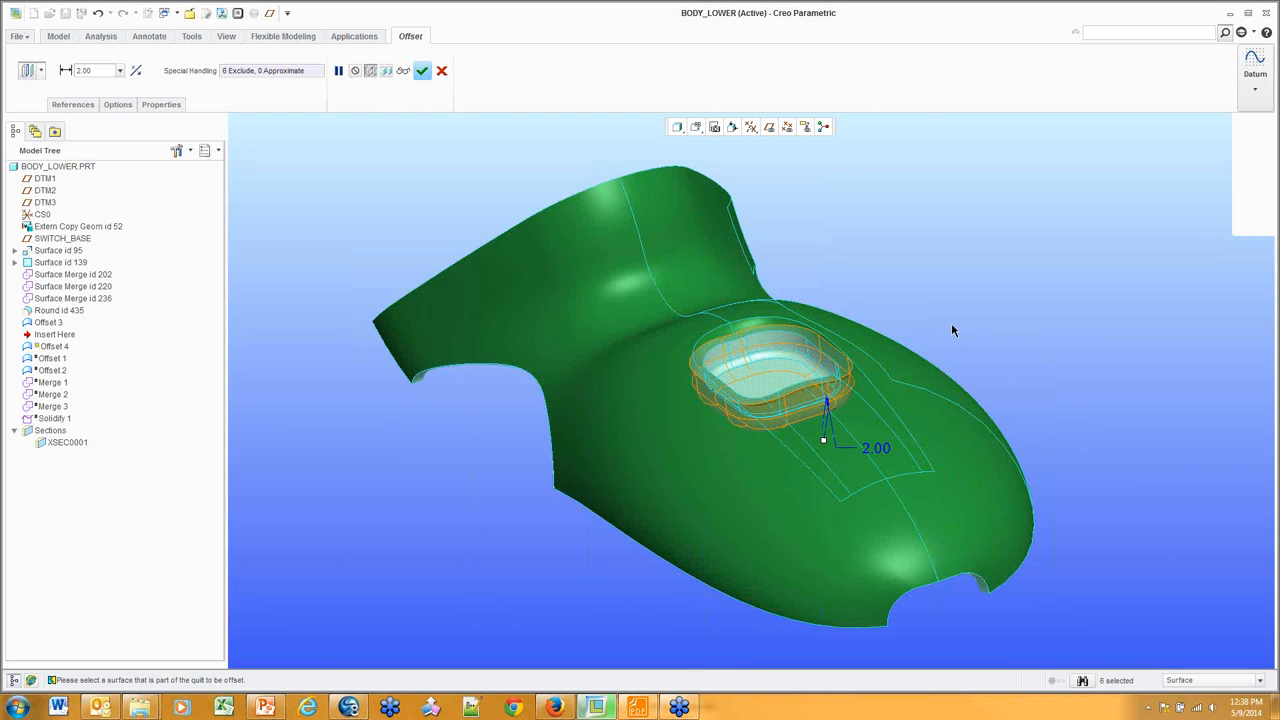
{"action": "middle_click_drag", "start_coordinate": [953, 323], "coordinate": [977, 326]}
{"action": "middle_click", "coordinate": [988, 320]}
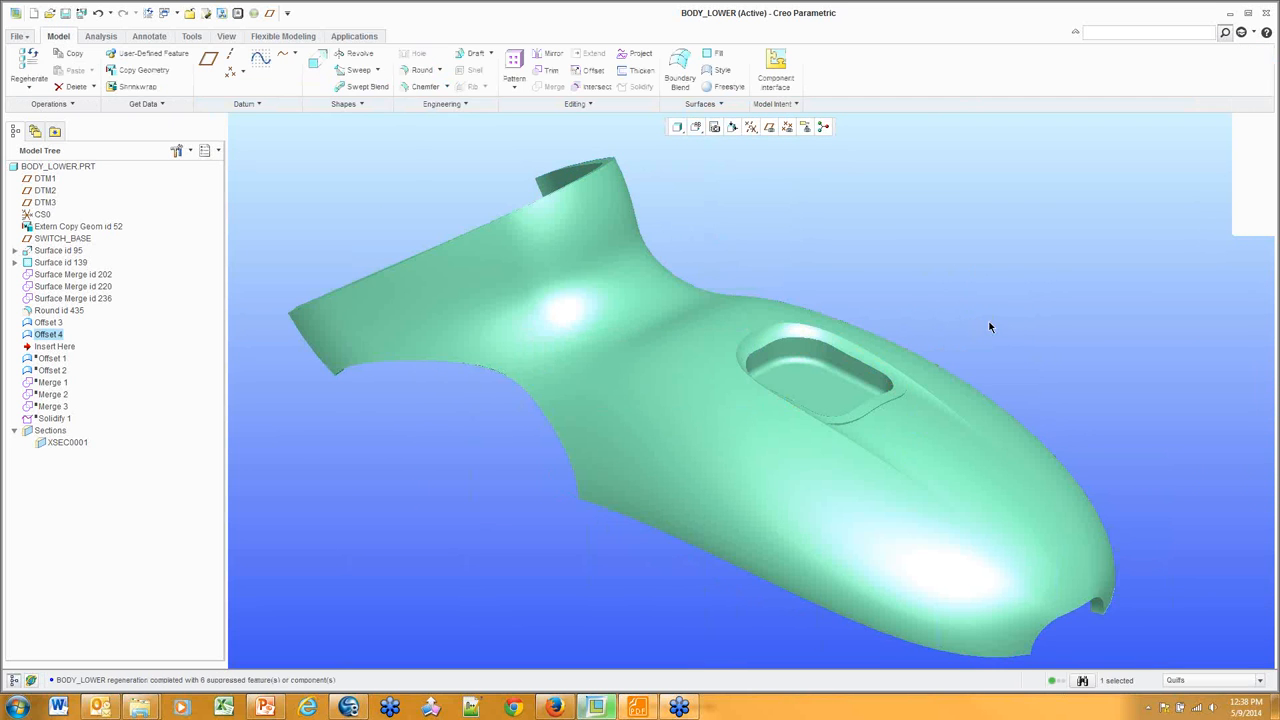
Highlight the body offset and the pocket offset in turn to compare the surfaces each one covers
{"action": "left_click", "coordinate": [54, 324]}
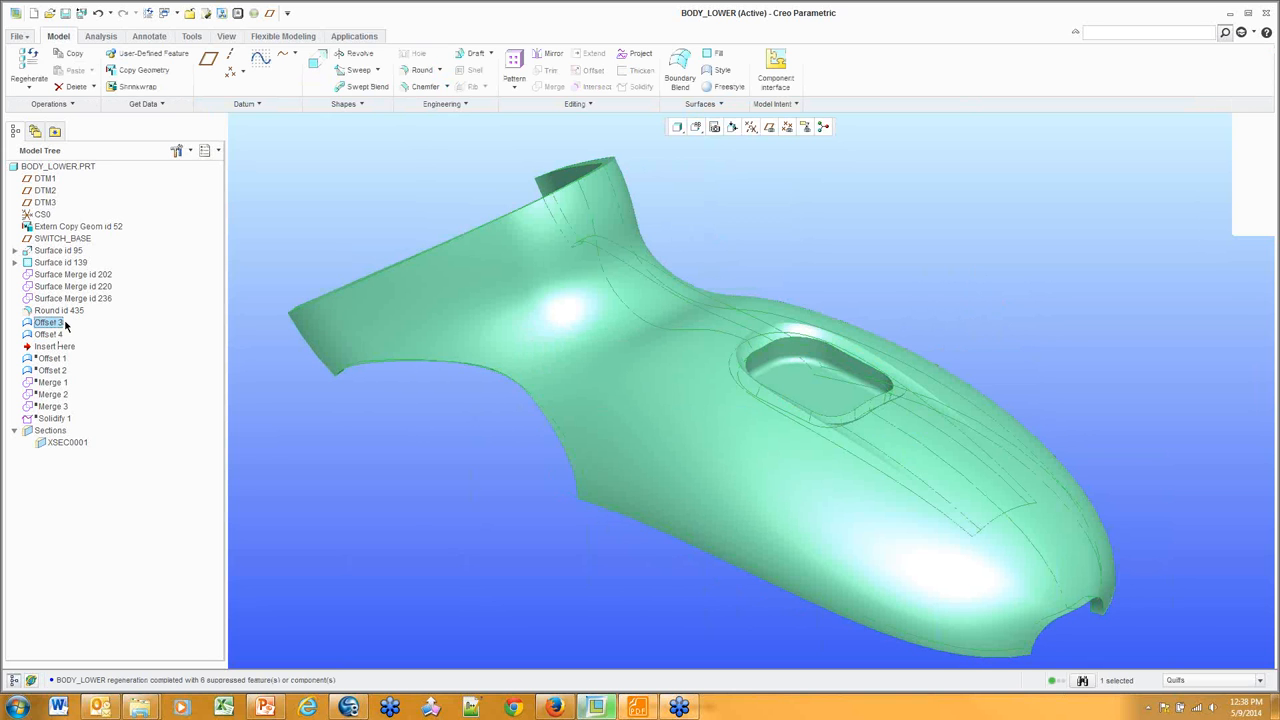
{"action": "left_click", "coordinate": [57, 335]}
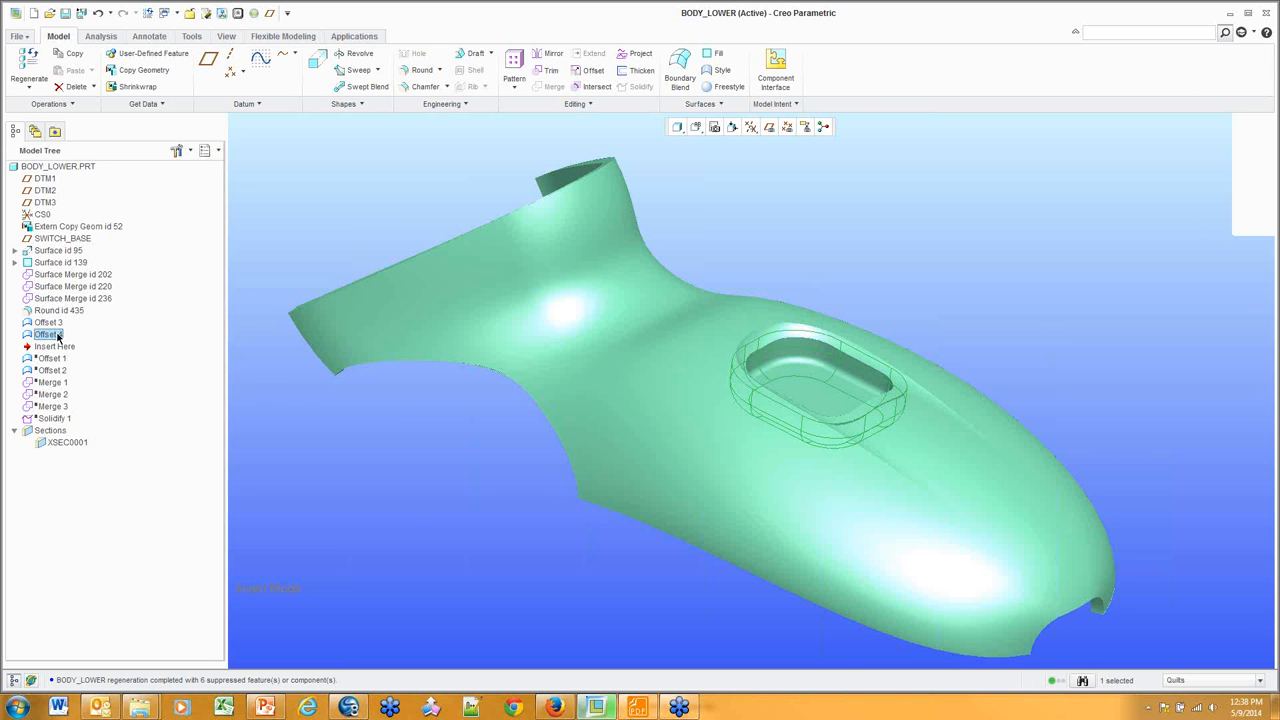
Merge the body offset quilt with the pocket offset quilt, flipping the kept side so the body surface surrounding the pocket is retained
{"action": "left_click", "coordinate": [311, 448]}
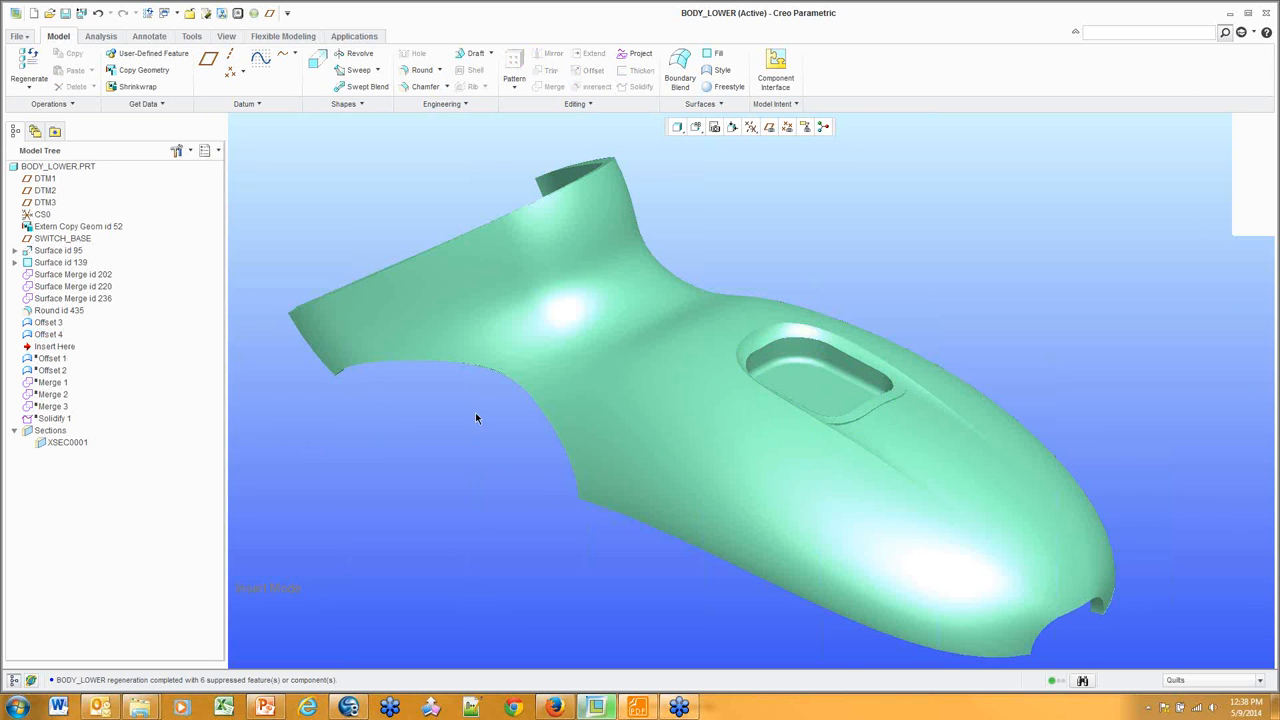
{"action": "middle_click_drag", "start_coordinate": [474, 401], "coordinate": [595, 322]}
{"action": "middle_click_drag", "start_coordinate": [551, 423], "coordinate": [988, 211], "text": "shift"}
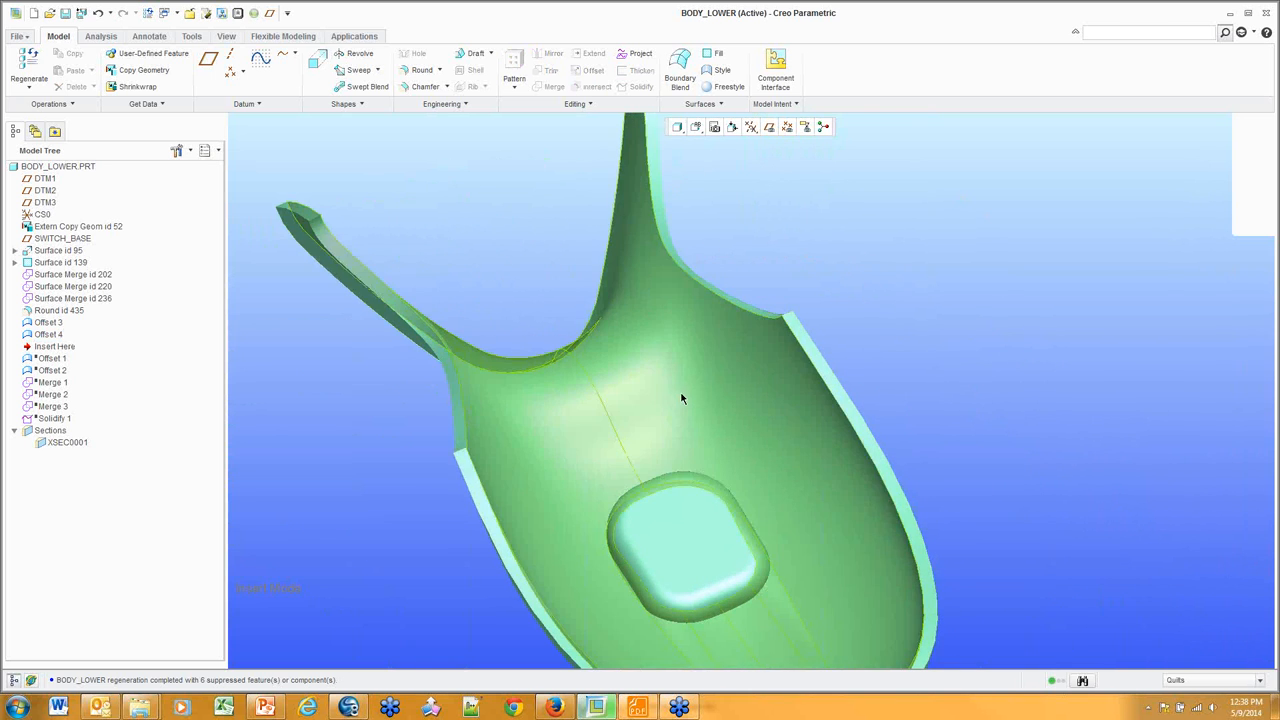
{"action": "middle_click_drag", "start_coordinate": [683, 397], "coordinate": [765, 325]}
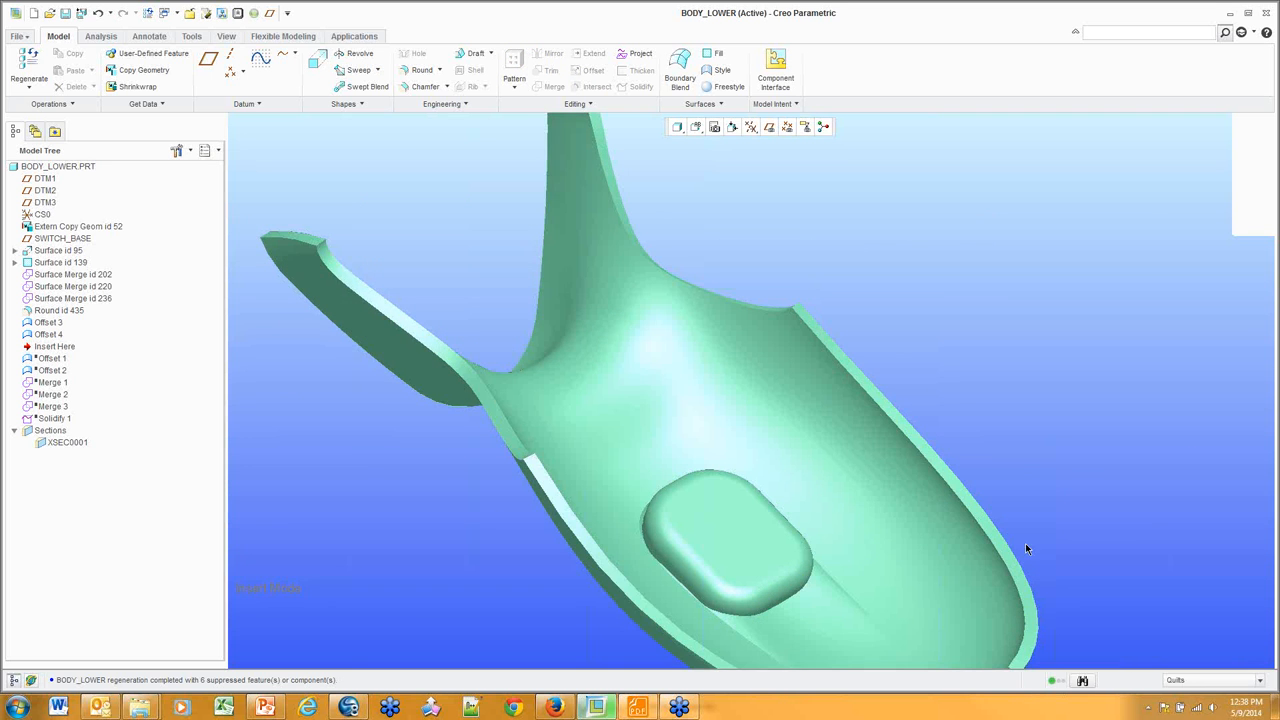
{"action": "left_click", "coordinate": [750, 356]}
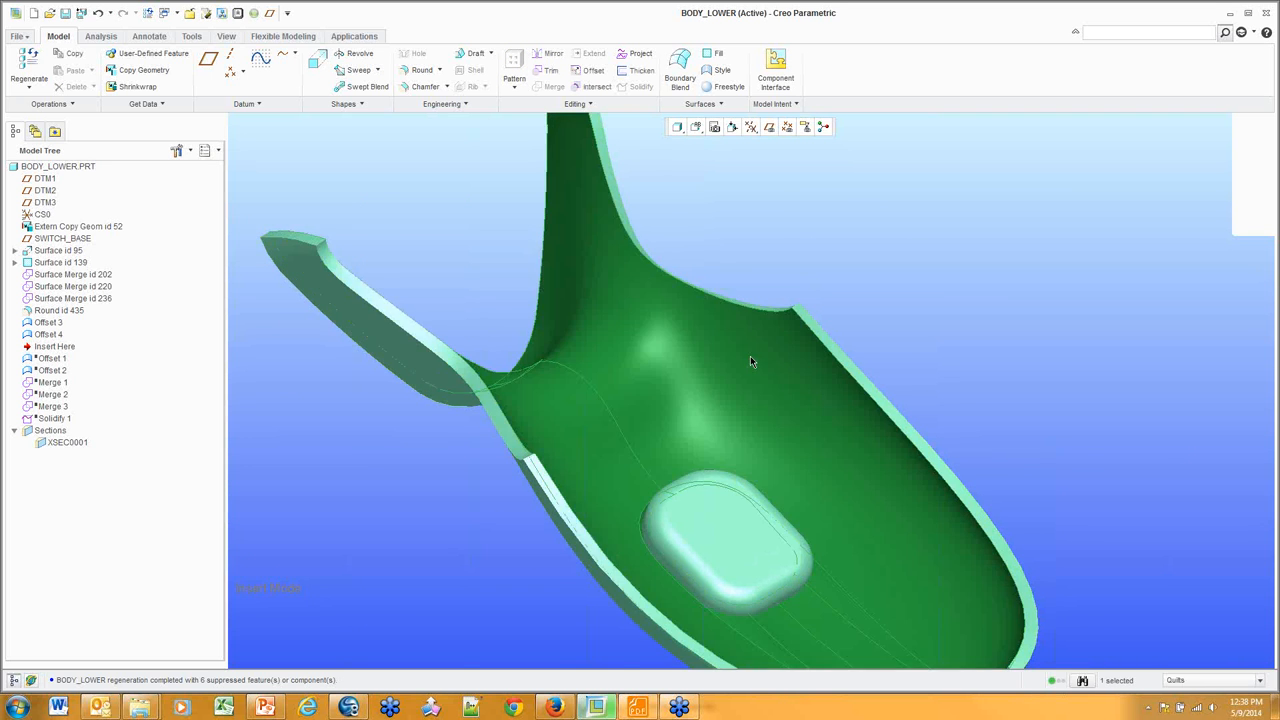
{"action": "middle_click_drag", "start_coordinate": [750, 357], "coordinate": [735, 475]}
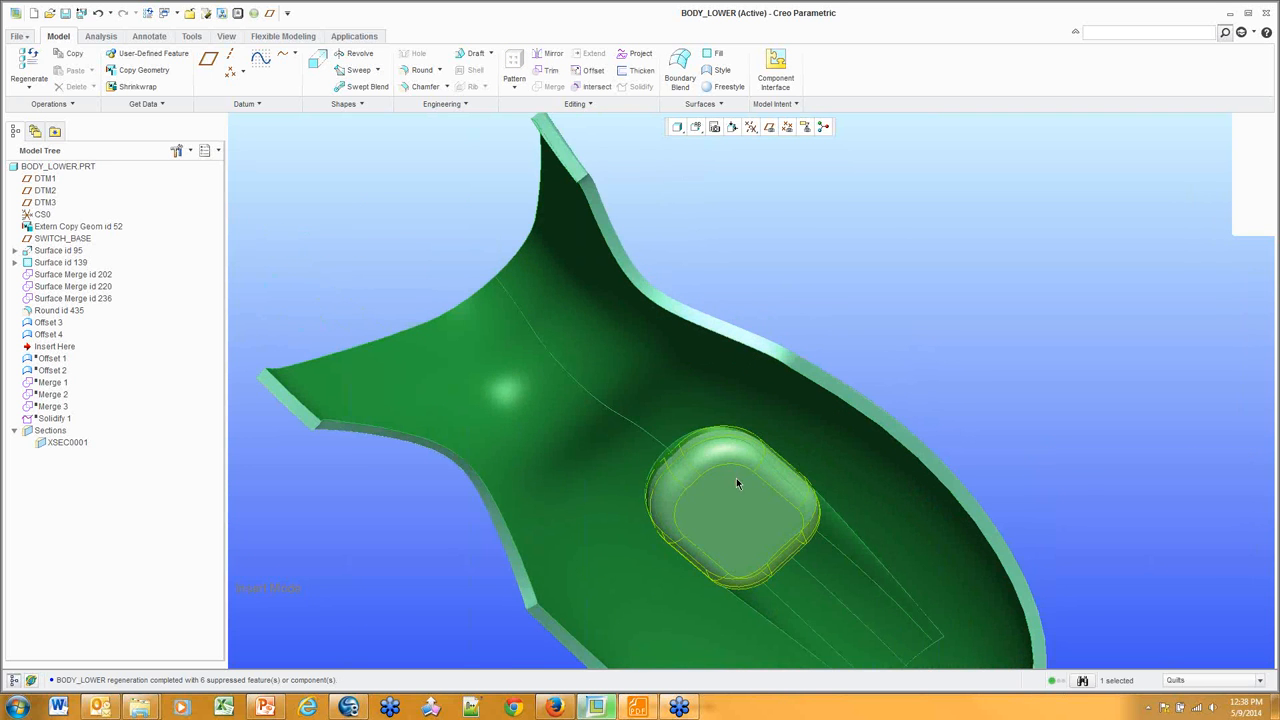
{"action": "left_click", "coordinate": [736, 477], "text": "ctrl"}
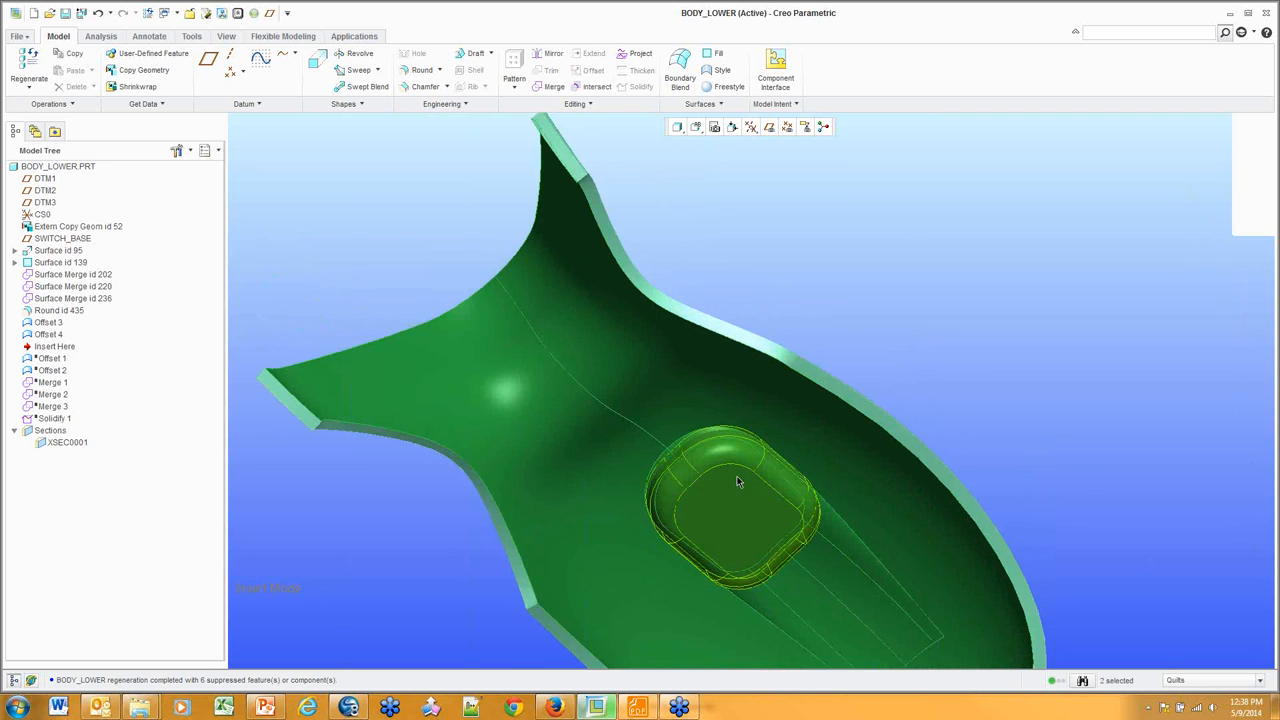
{"action": "left_click", "coordinate": [548, 88]}
{"action": "scroll", "coordinate": [770, 445], "scroll_direction": "up", "scroll_amount": 3}
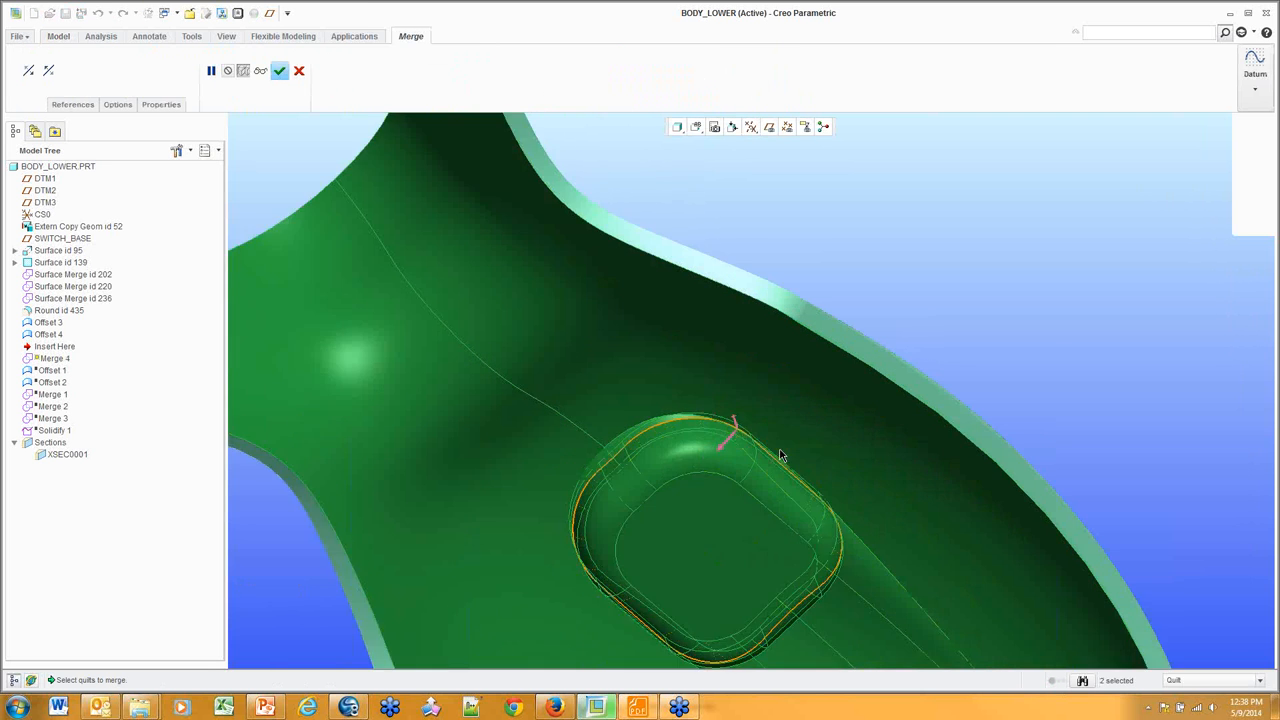
{"action": "scroll", "coordinate": [781, 455], "scroll_direction": "up", "scroll_amount": 1}
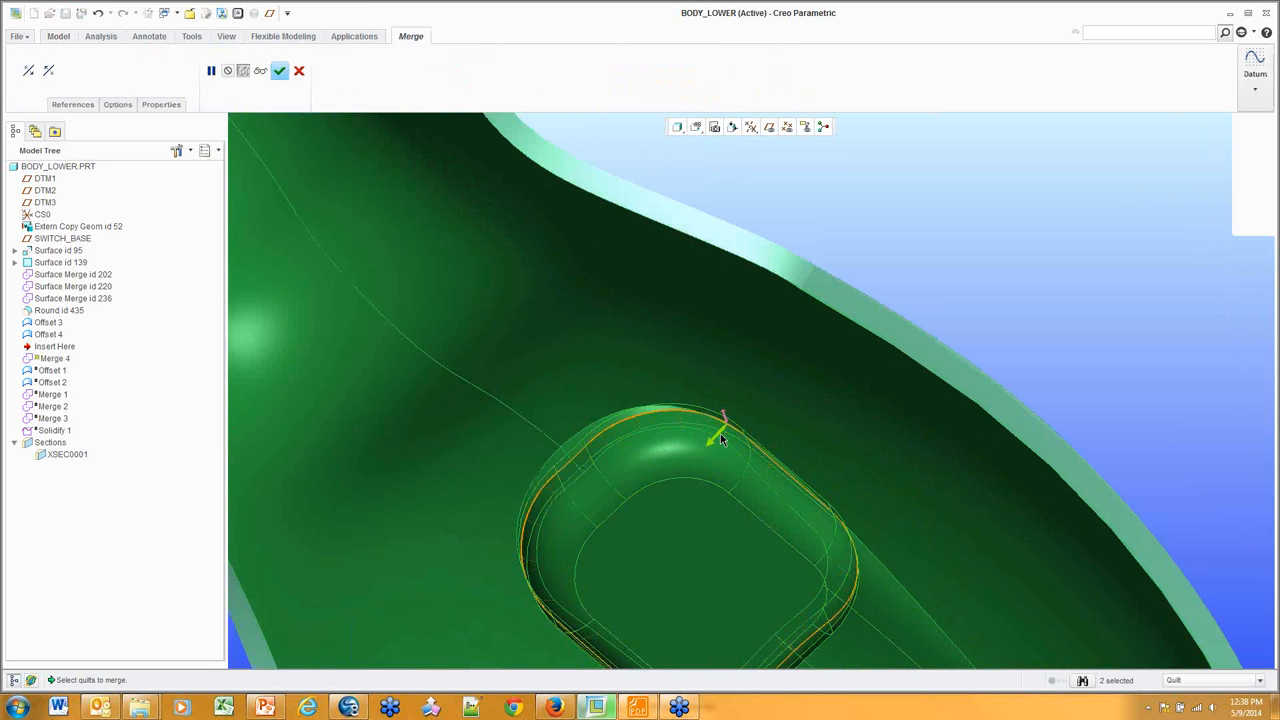
{"action": "left_click", "coordinate": [720, 438]}
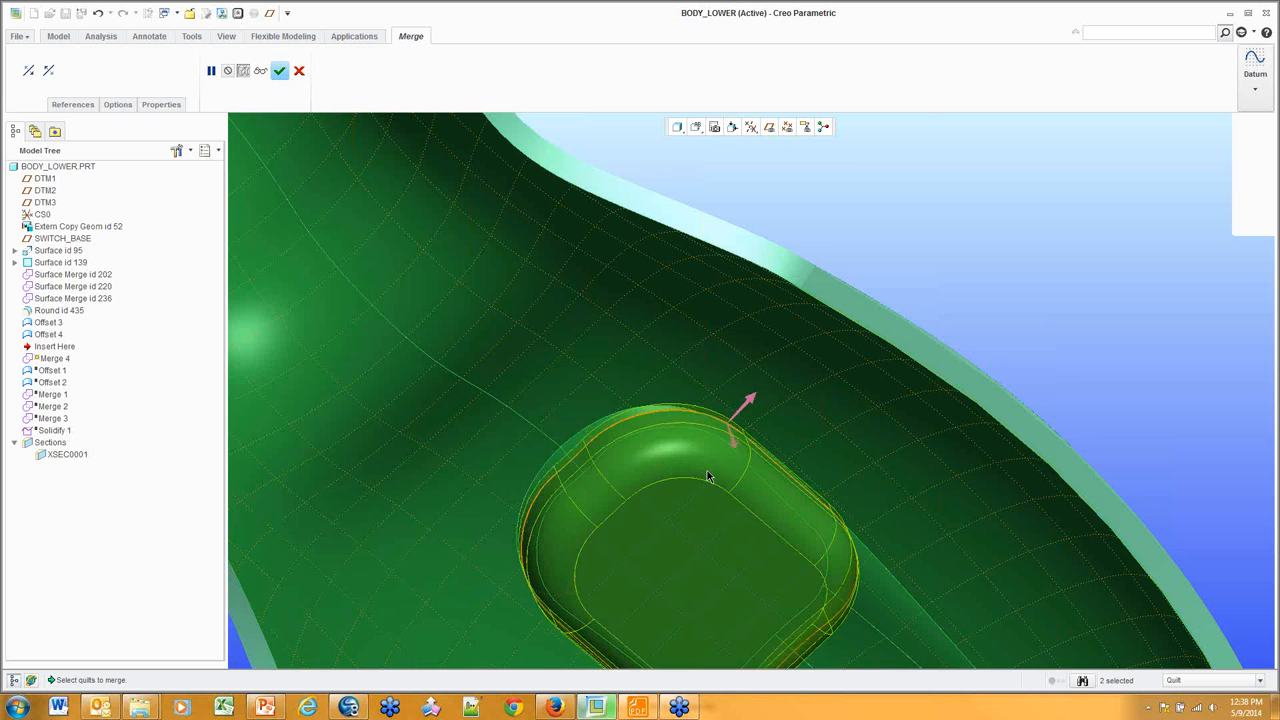
{"action": "middle_click", "coordinate": [829, 214]}
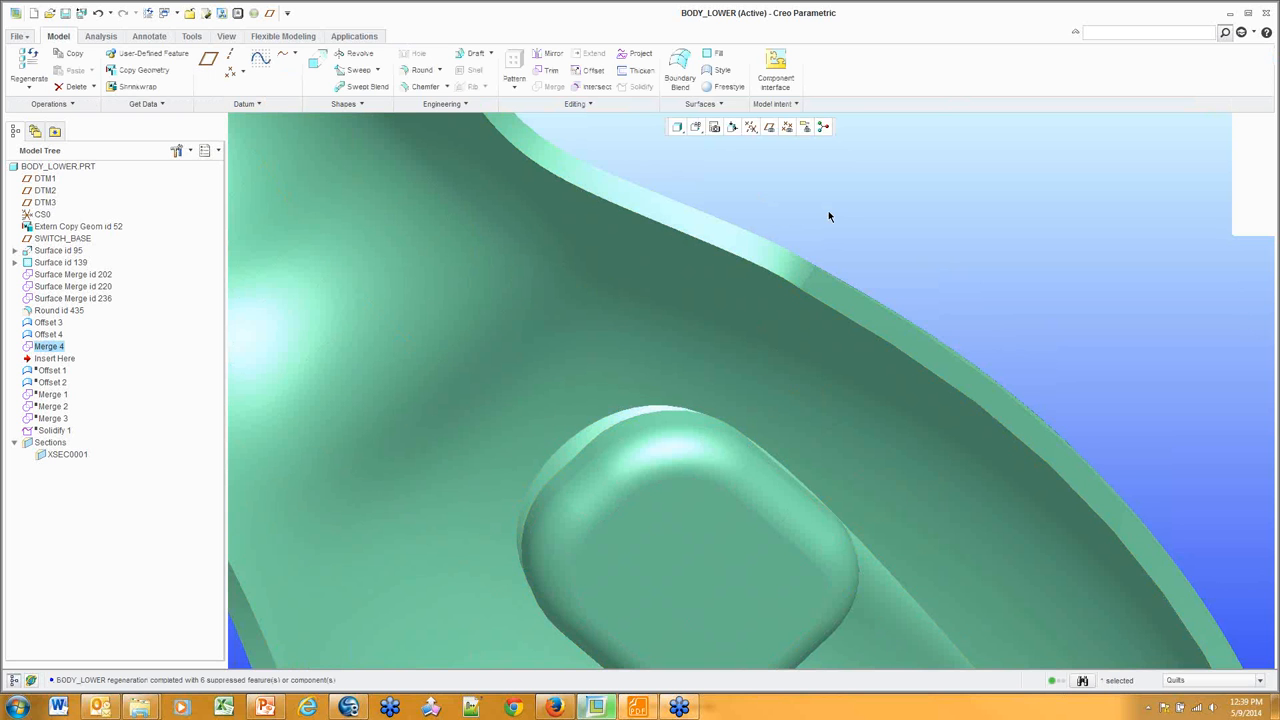
Merge the combined inner quilt with the side surfaces along the rim of the body
{"action": "left_click", "coordinate": [492, 263]}
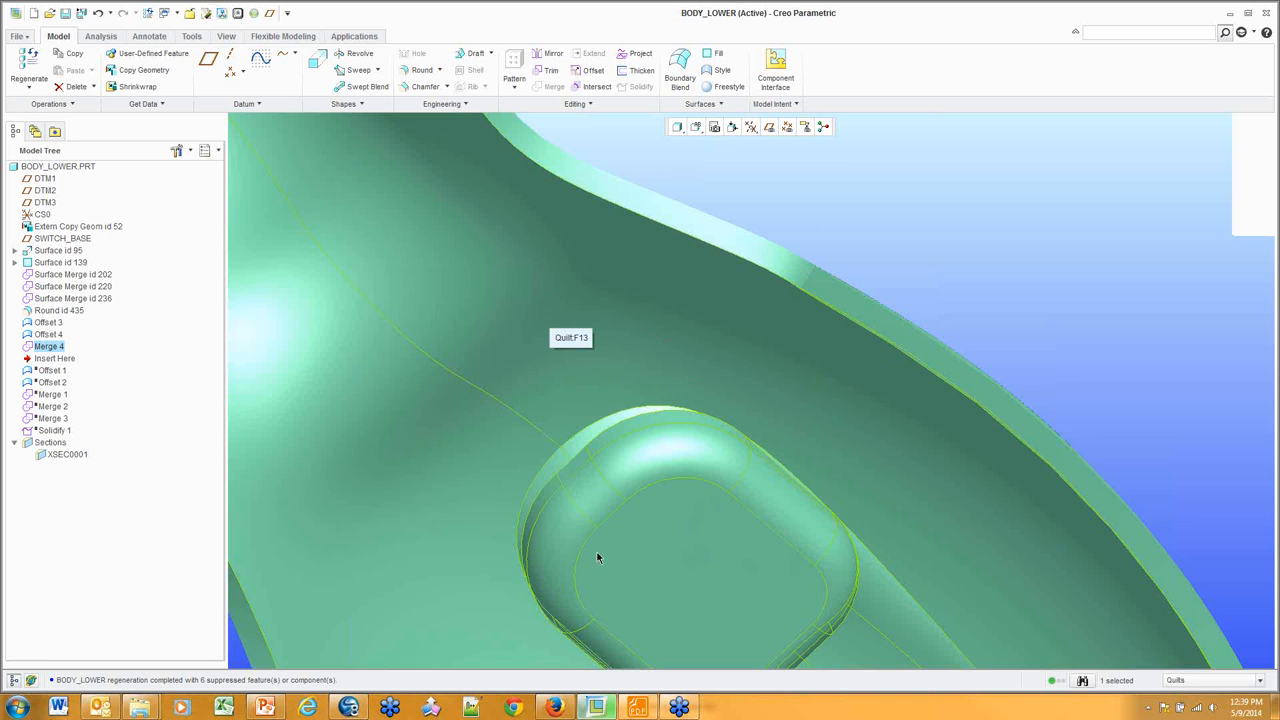
{"action": "left_click", "coordinate": [803, 376]}
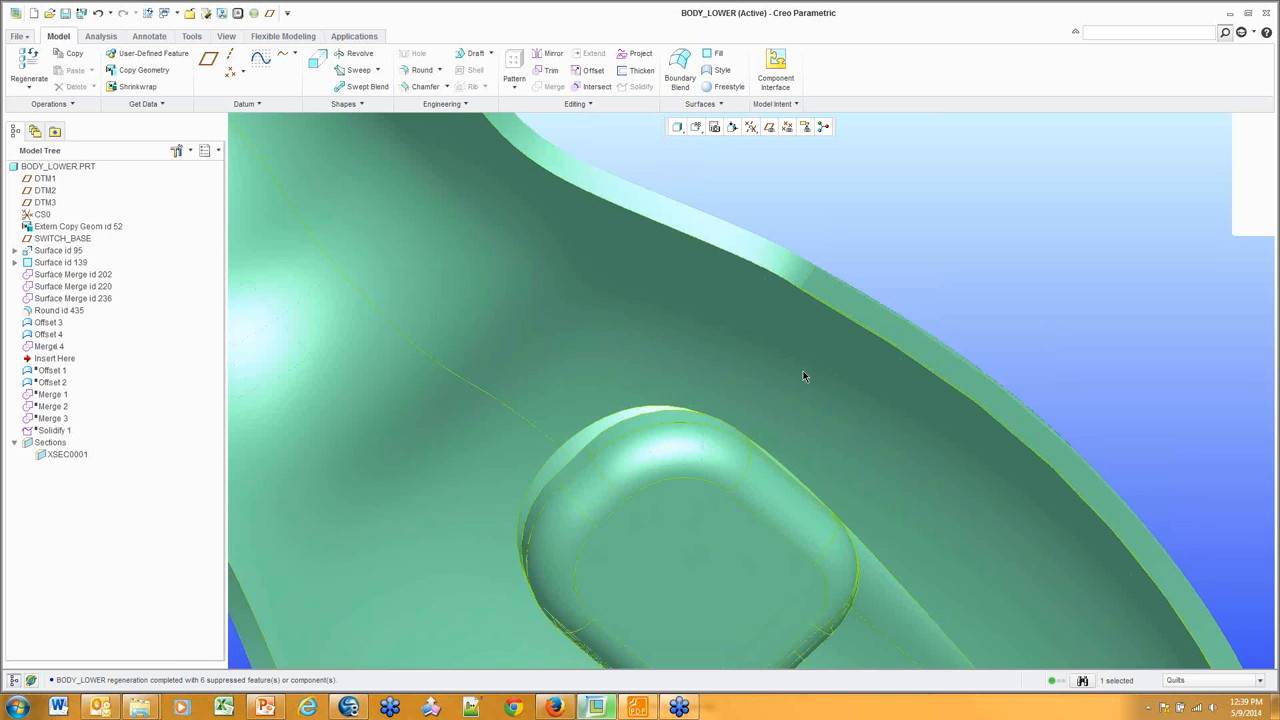
{"action": "left_click", "coordinate": [893, 357]}
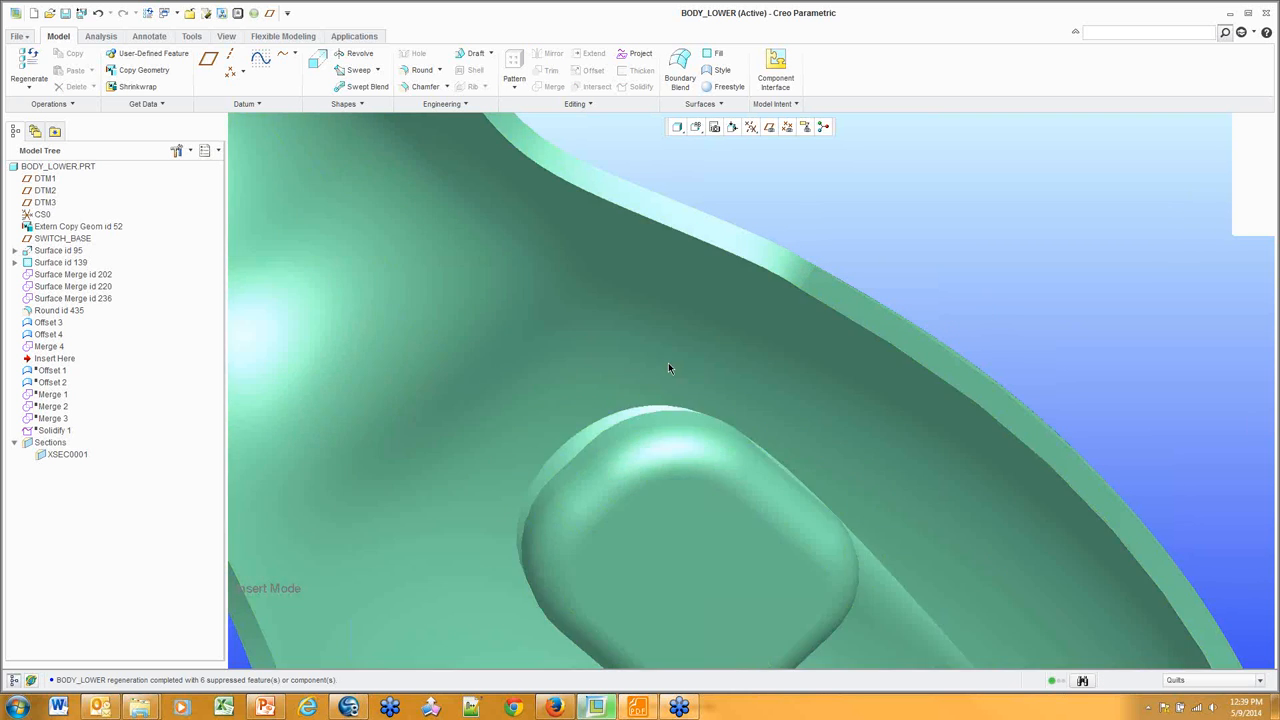
{"action": "left_click", "coordinate": [668, 364]}
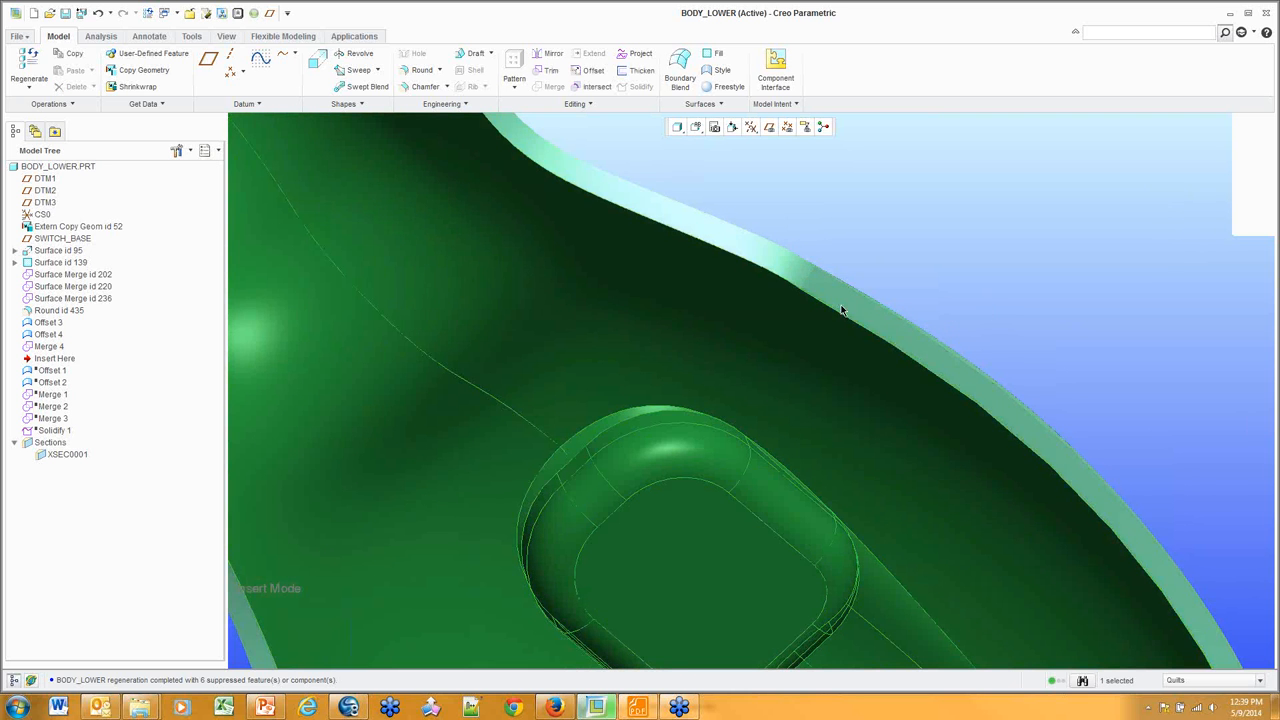
{"action": "left_click", "coordinate": [840, 313], "text": "ctrl"}
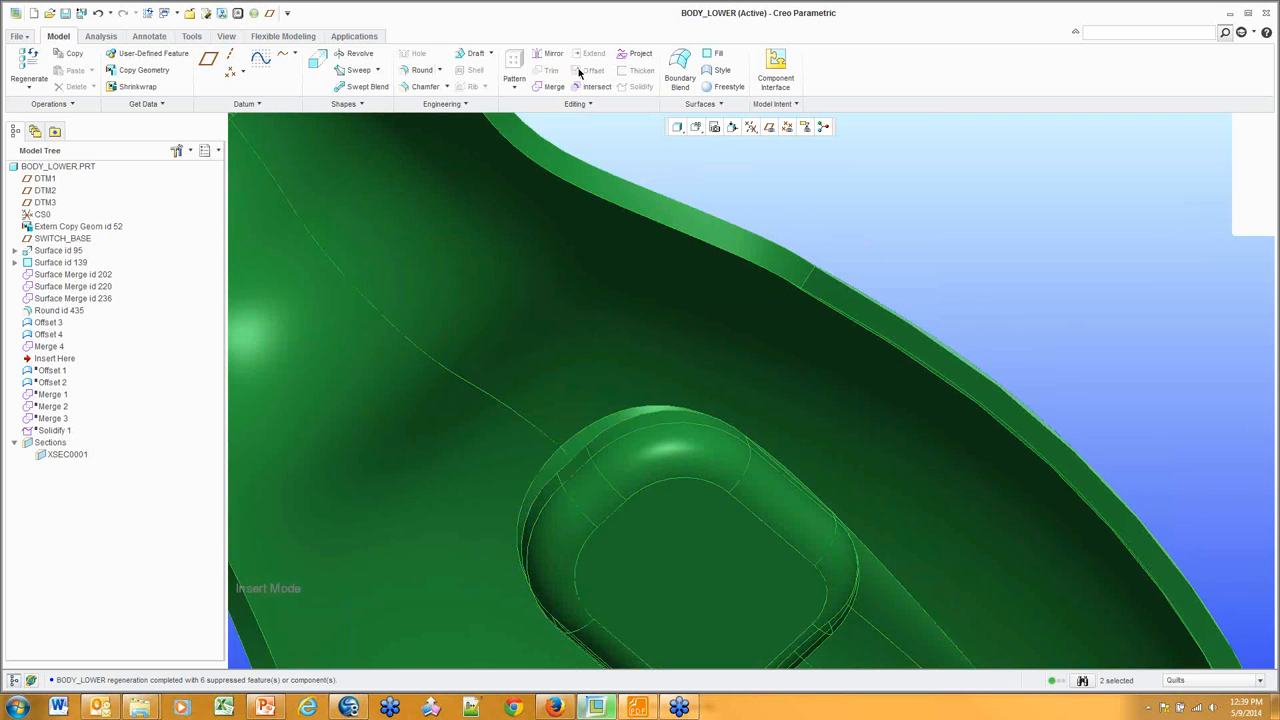
{"action": "left_click", "coordinate": [555, 88]}
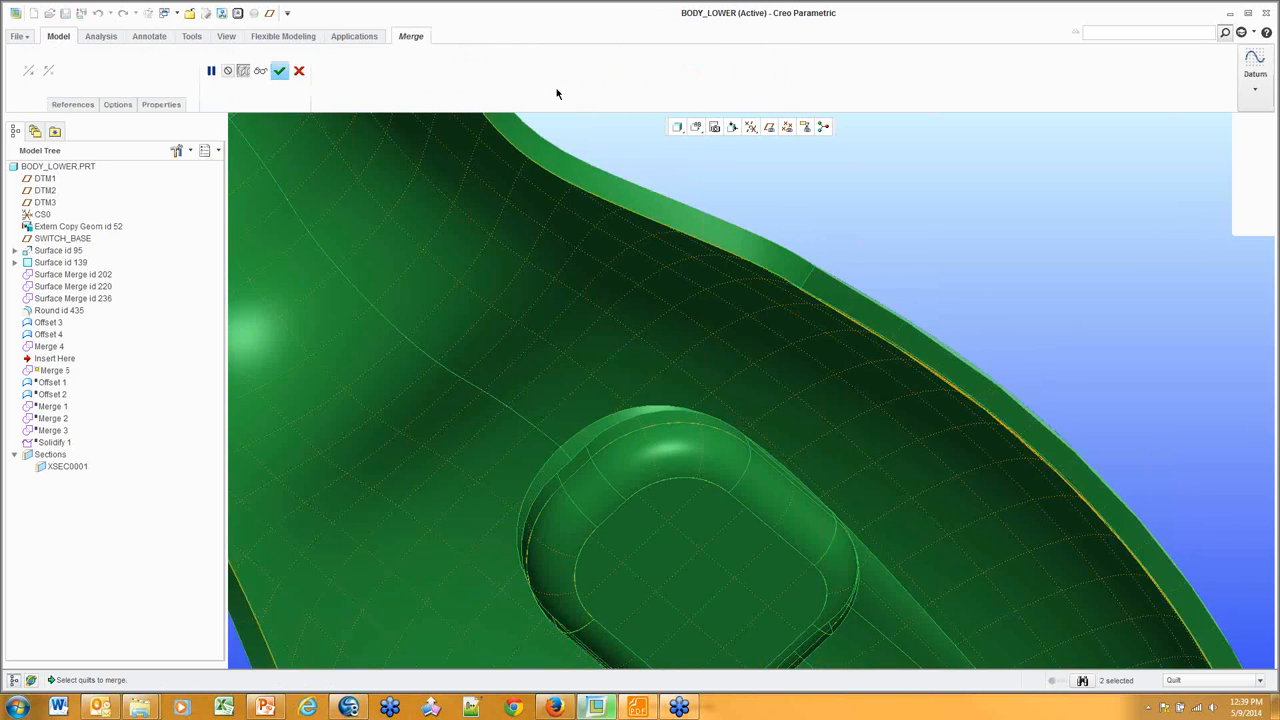
{"action": "middle_click_drag", "start_coordinate": [752, 259], "coordinate": [737, 252]}
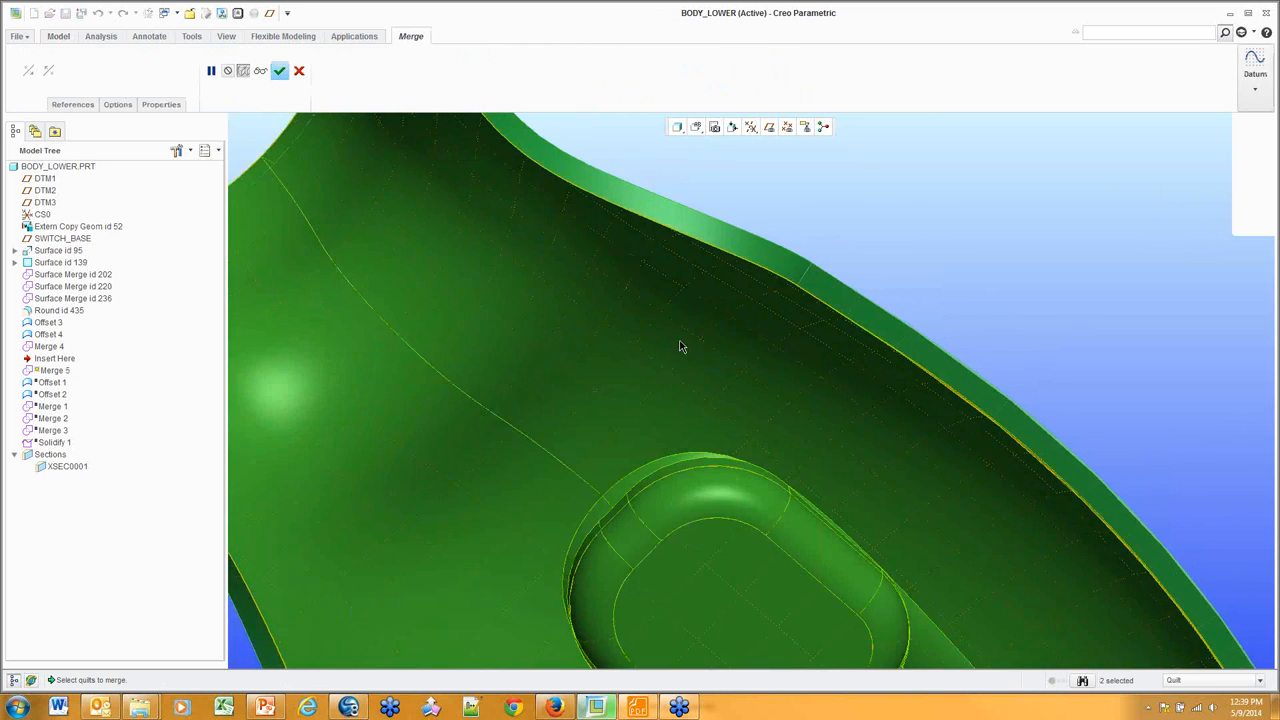
{"action": "scroll", "coordinate": [680, 346], "scroll_direction": "up", "scroll_amount": 5}
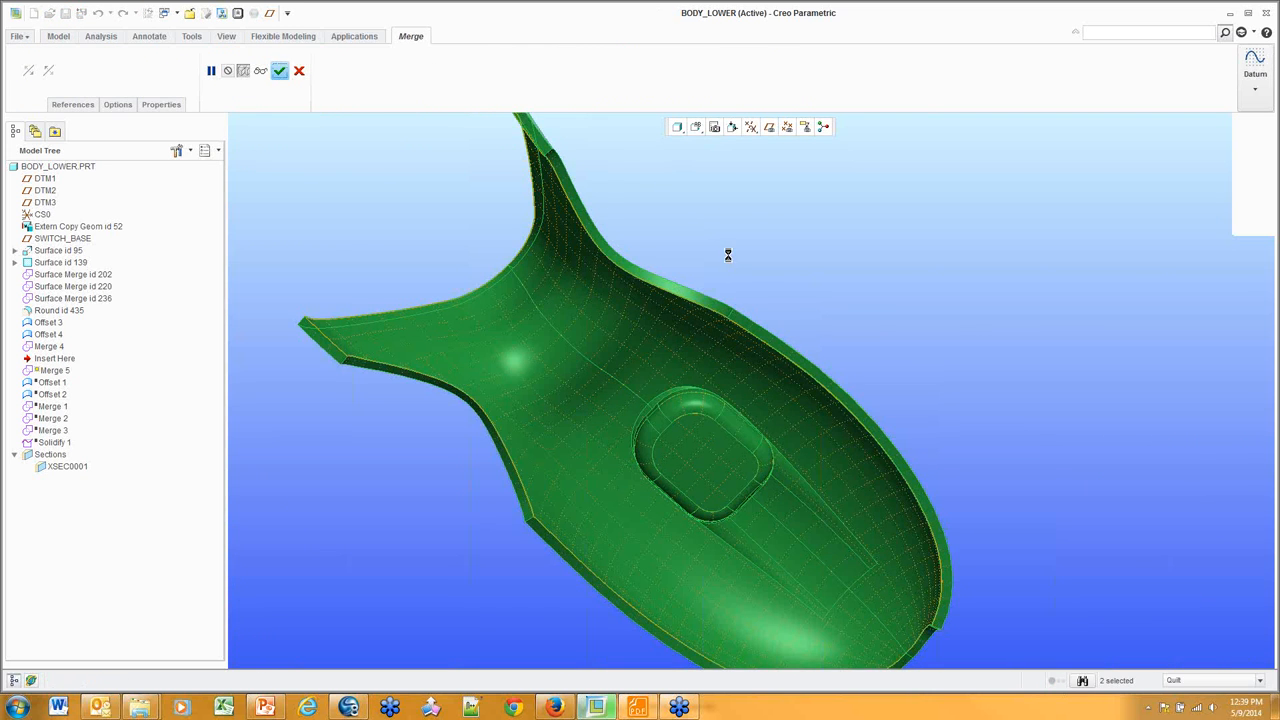
{"action": "middle_click", "coordinate": [728, 256]}
Merge the outer body quilt with the combined inner and side quilt to close the volume
{"action": "mouse_move", "coordinate": [746, 236]}
{"action": "middle_mouse_down"}
{"action": "mouse_move", "coordinate": [732, 268]}
{"action": "mouse_move", "coordinate": [854, 258]}
{"action": "mouse_move", "coordinate": [849, 290]}
{"action": "mouse_move", "coordinate": [718, 504]}
{"action": "middle_mouse_up"}
{"action": "left_click", "coordinate": [686, 380], "text": "ctrl"}
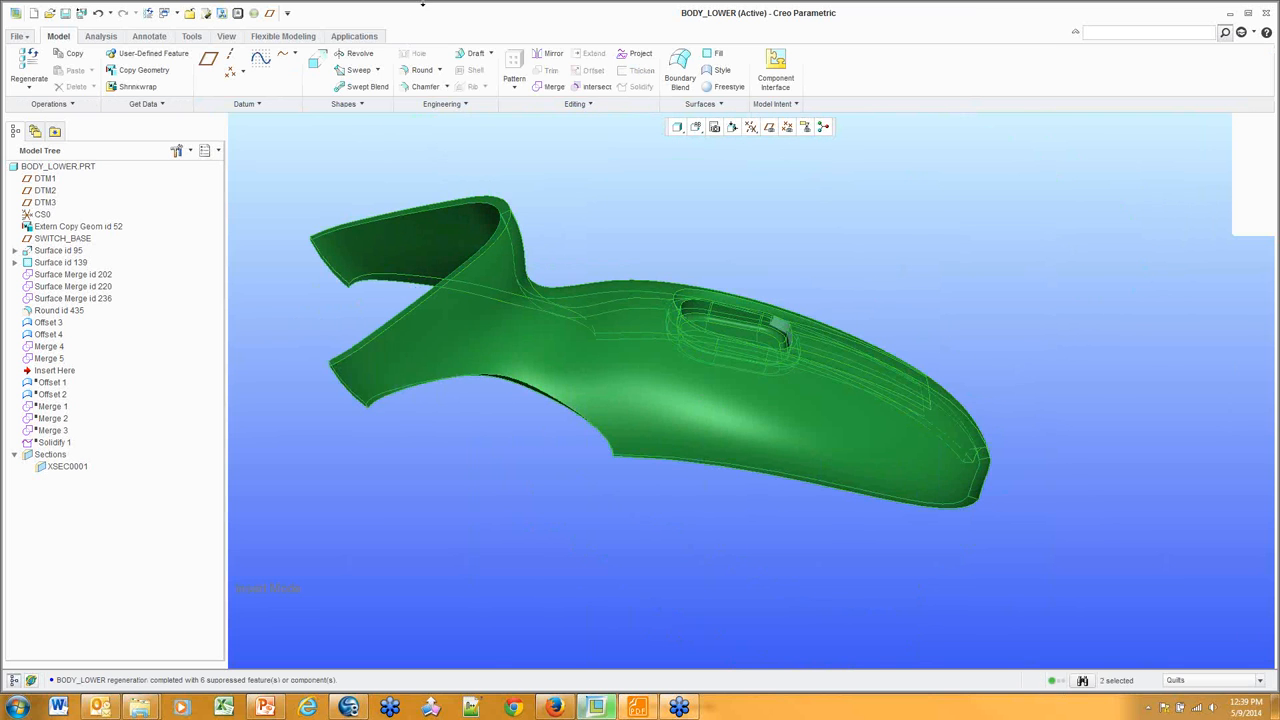
{"action": "left_click", "coordinate": [554, 86]}
{"action": "middle_click_drag", "start_coordinate": [664, 226], "coordinate": [697, 210]}
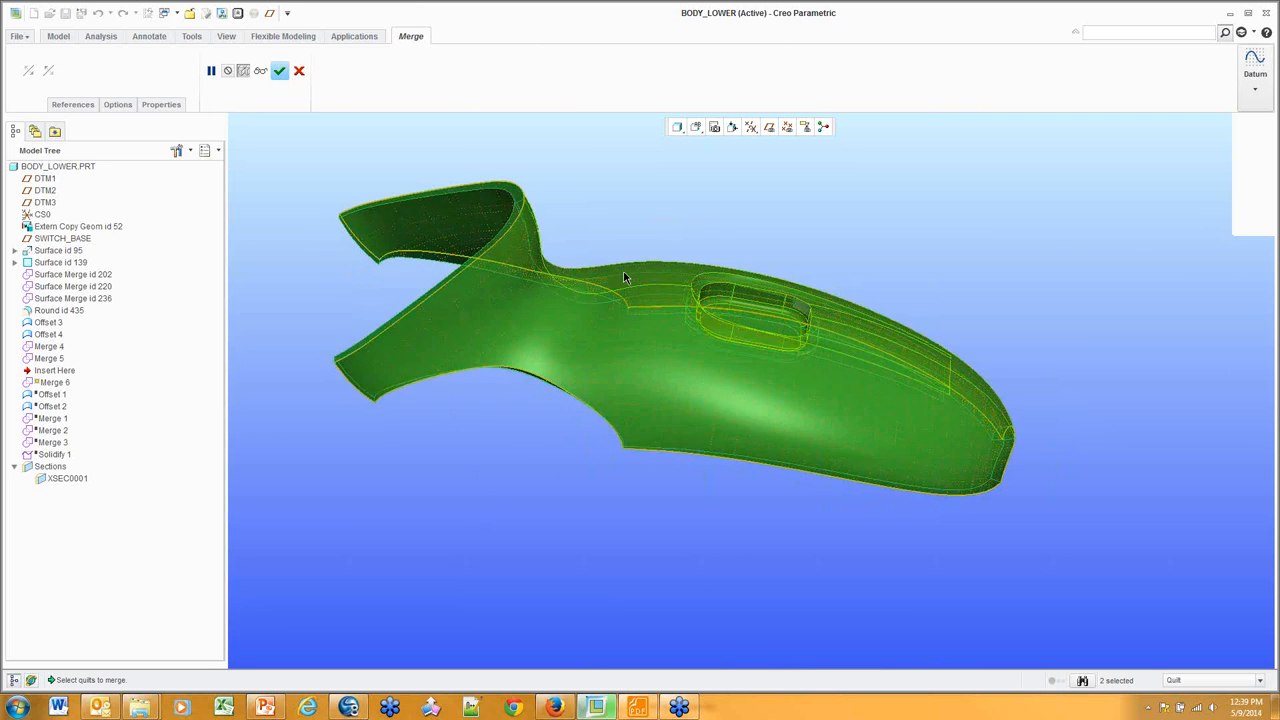
{"action": "middle_click", "coordinate": [694, 206]}
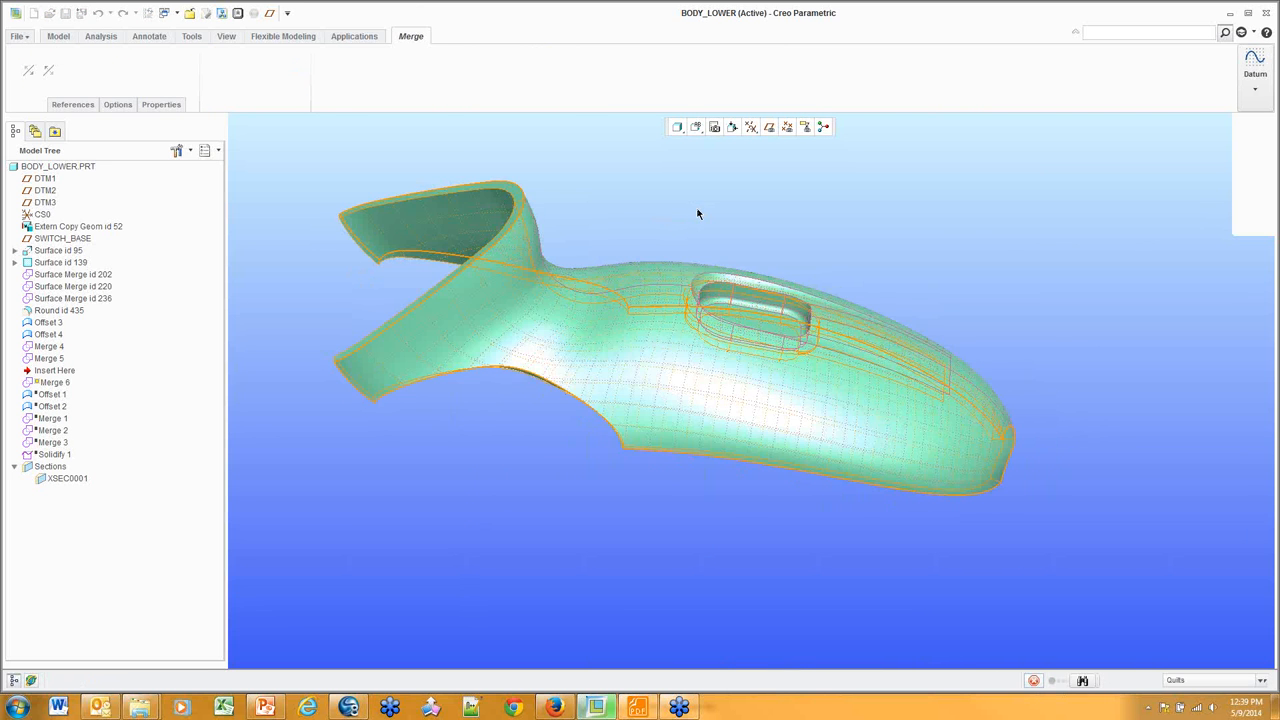
Solidify the closed quilt into solid material
{"action": "middle_click_drag", "start_coordinate": [694, 208], "coordinate": [635, 300]}
{"action": "left_click", "coordinate": [635, 300]}
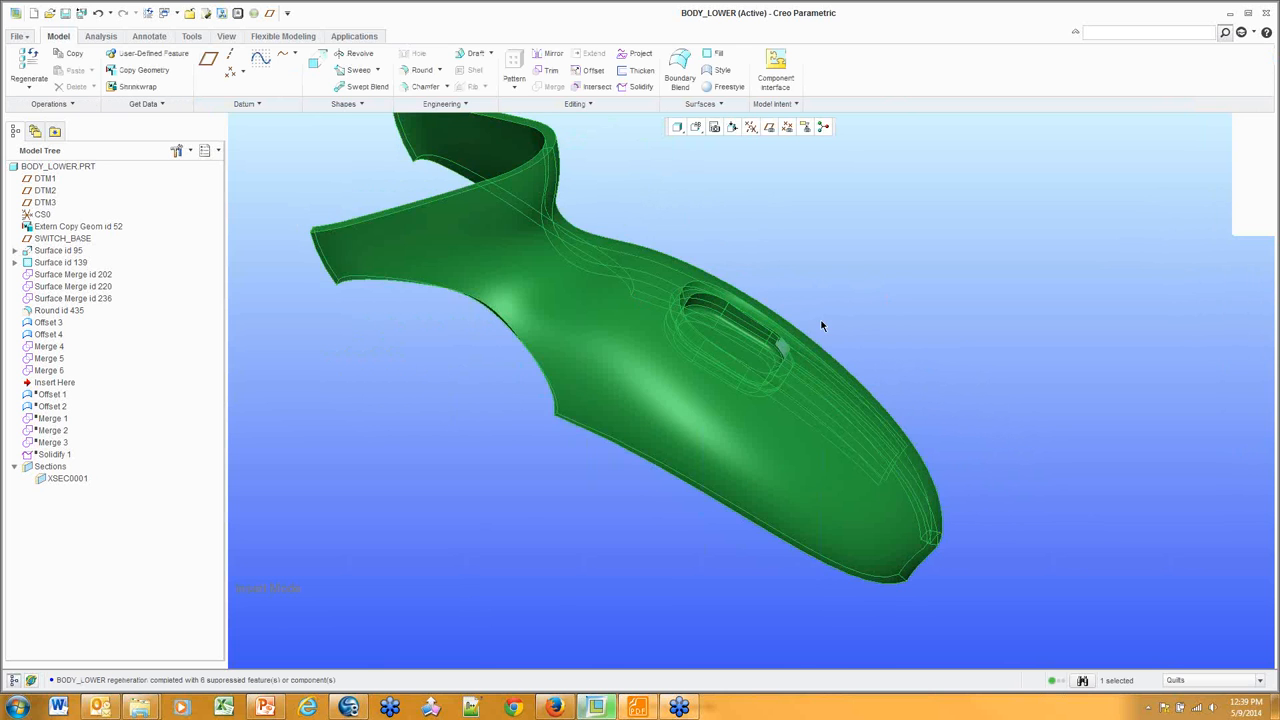
{"action": "mouse_move", "coordinate": [822, 326]}
{"action": "middle_mouse_down"}
{"action": "mouse_move", "coordinate": [808, 366]}
{"action": "mouse_move", "coordinate": [826, 391]}
{"action": "mouse_move", "coordinate": [791, 423]}
{"action": "mouse_move", "coordinate": [800, 340]}
{"action": "mouse_move", "coordinate": [710, 271]}
{"action": "mouse_move", "coordinate": [733, 262]}
{"action": "middle_mouse_up"}
{"action": "scroll", "coordinate": [804, 325], "scroll_direction": "down", "scroll_amount": 5}
{"action": "scroll", "coordinate": [733, 262], "scroll_direction": "up", "scroll_amount": 6}
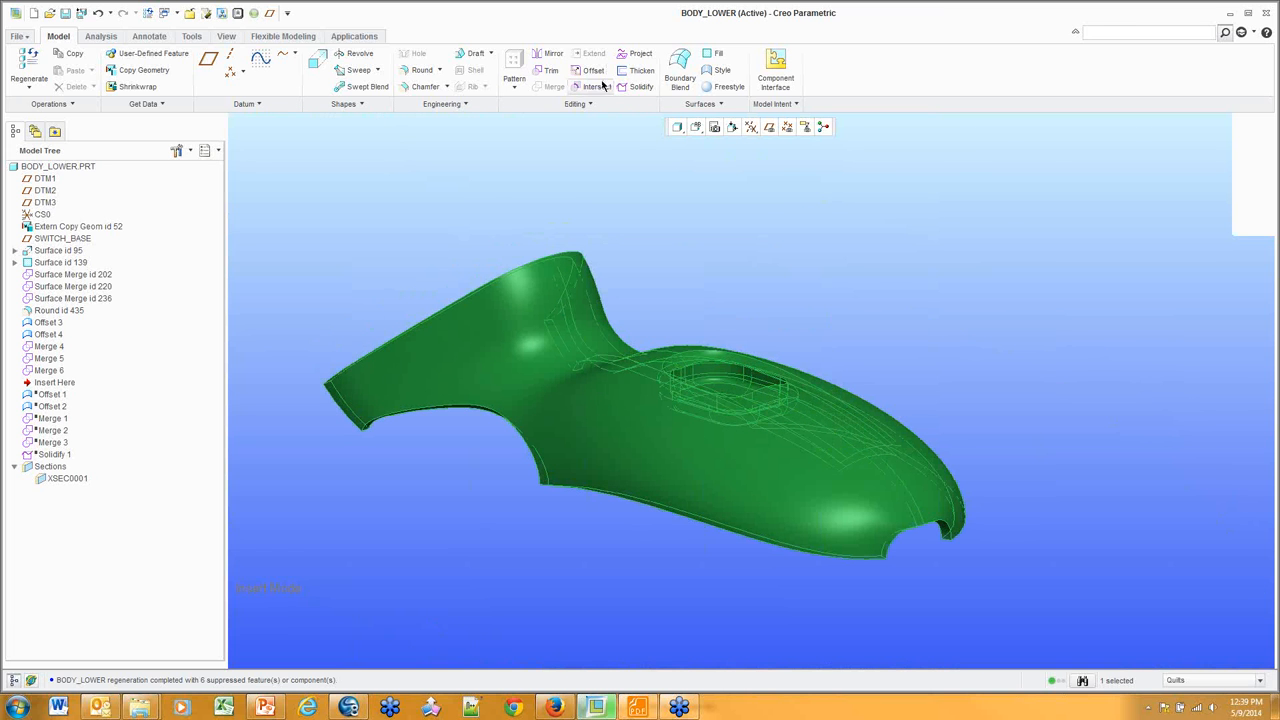
{"action": "left_click", "coordinate": [638, 87]}
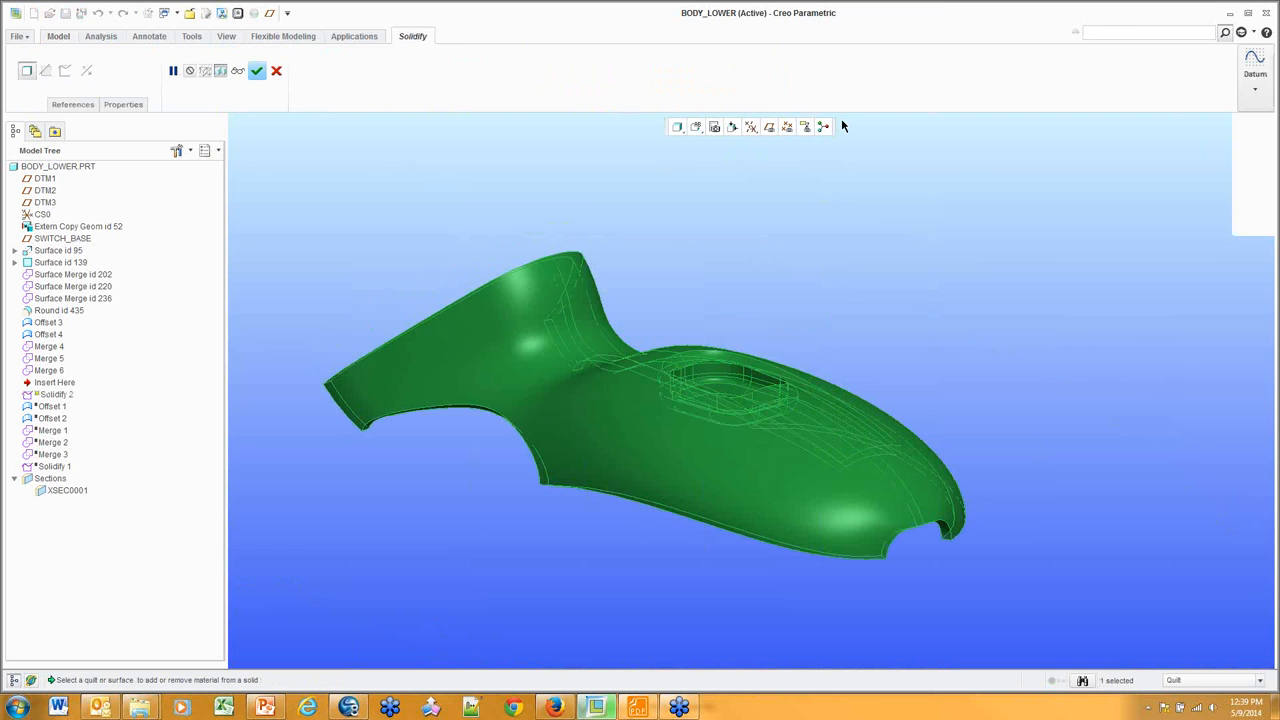
{"action": "middle_click", "coordinate": [600, 195]}
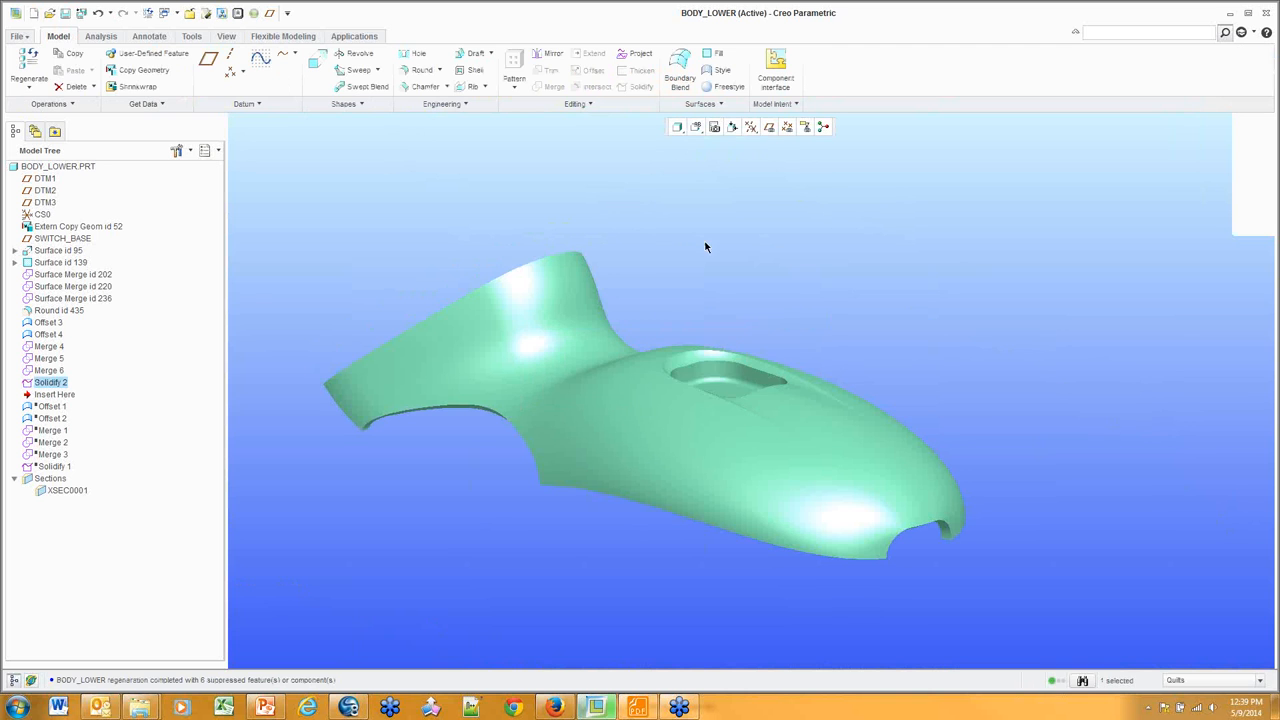
Place a new planar section offset about 50.90 from DTM1 so it cuts through the pocket, showing the datum planes only for picking the reference
{"action": "middle_click_drag", "start_coordinate": [703, 260], "coordinate": [710, 250]}
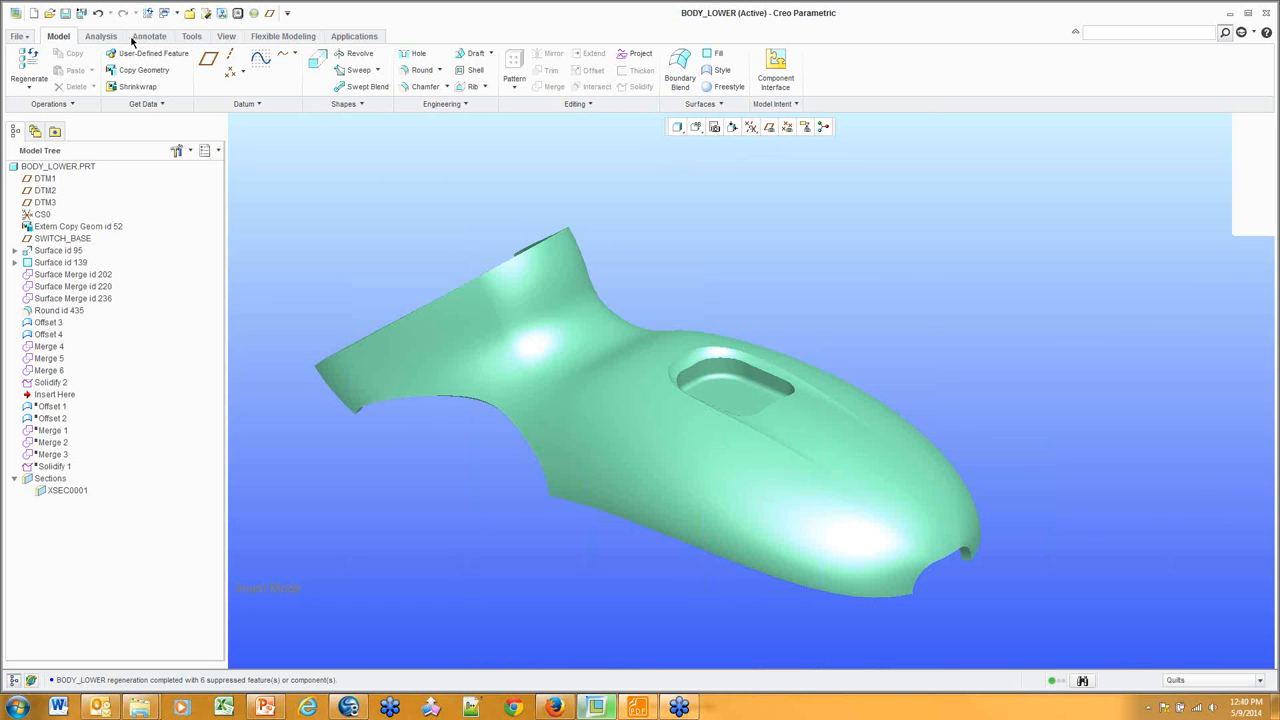
{"action": "left_click", "coordinate": [227, 37]}
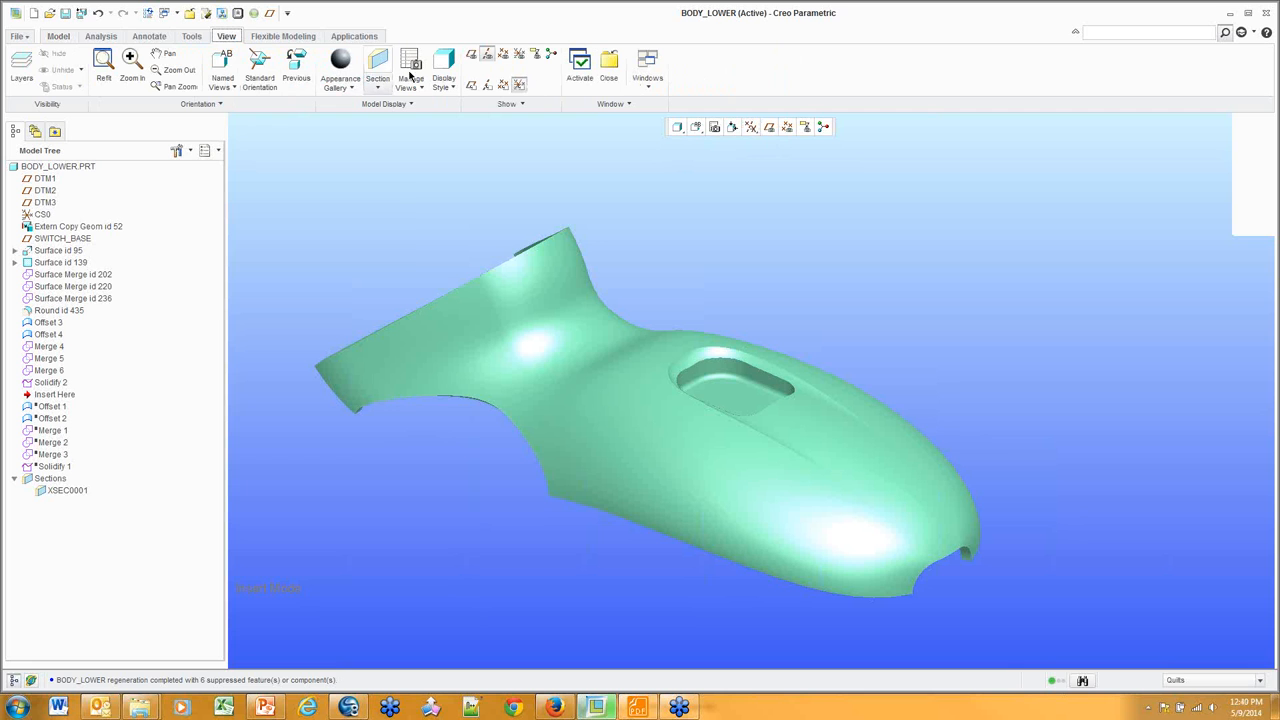
{"action": "left_click", "coordinate": [788, 129]}
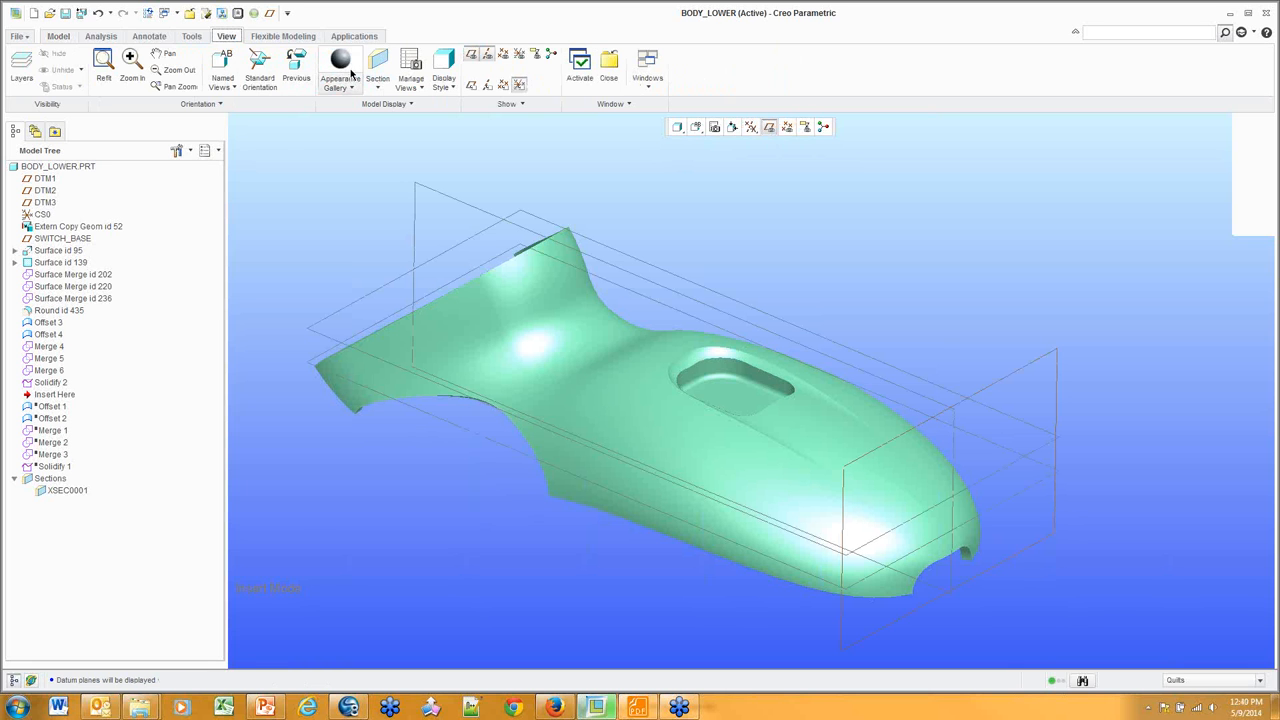
{"action": "left_click", "coordinate": [376, 66]}
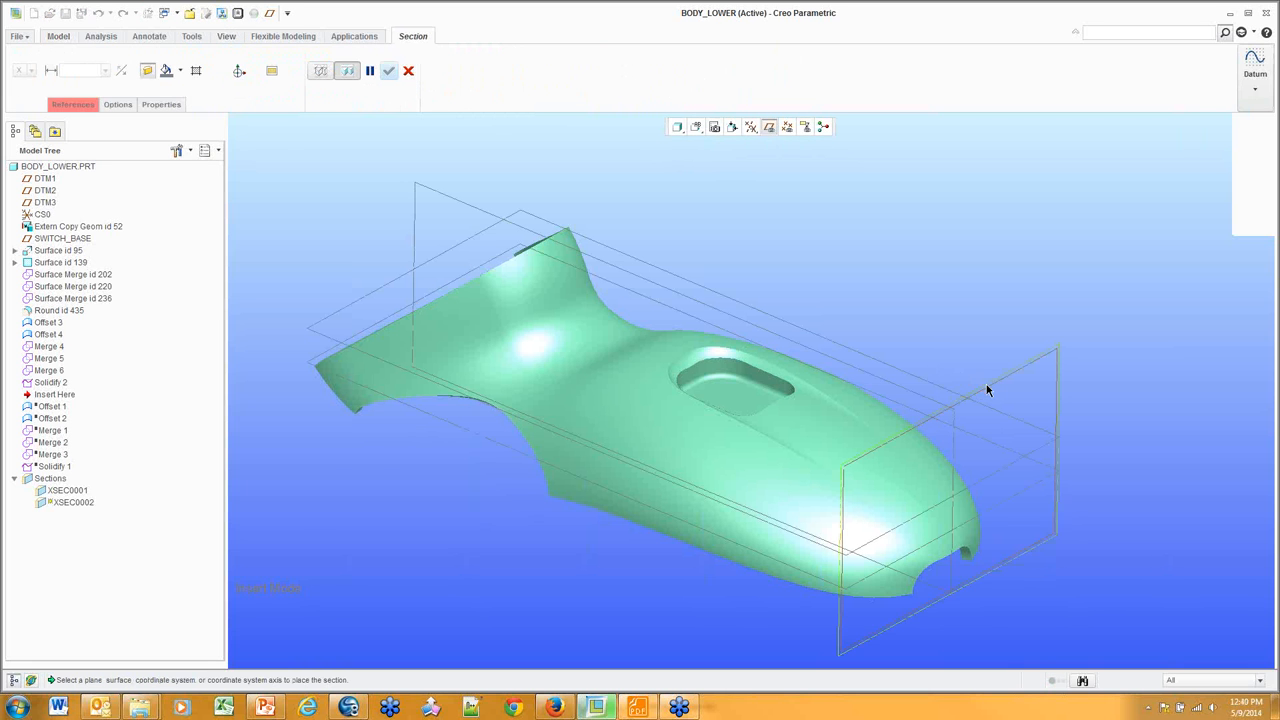
{"action": "left_click", "coordinate": [957, 464]}
{"action": "left_click_drag", "start_coordinate": [970, 517], "coordinate": [855, 458]}
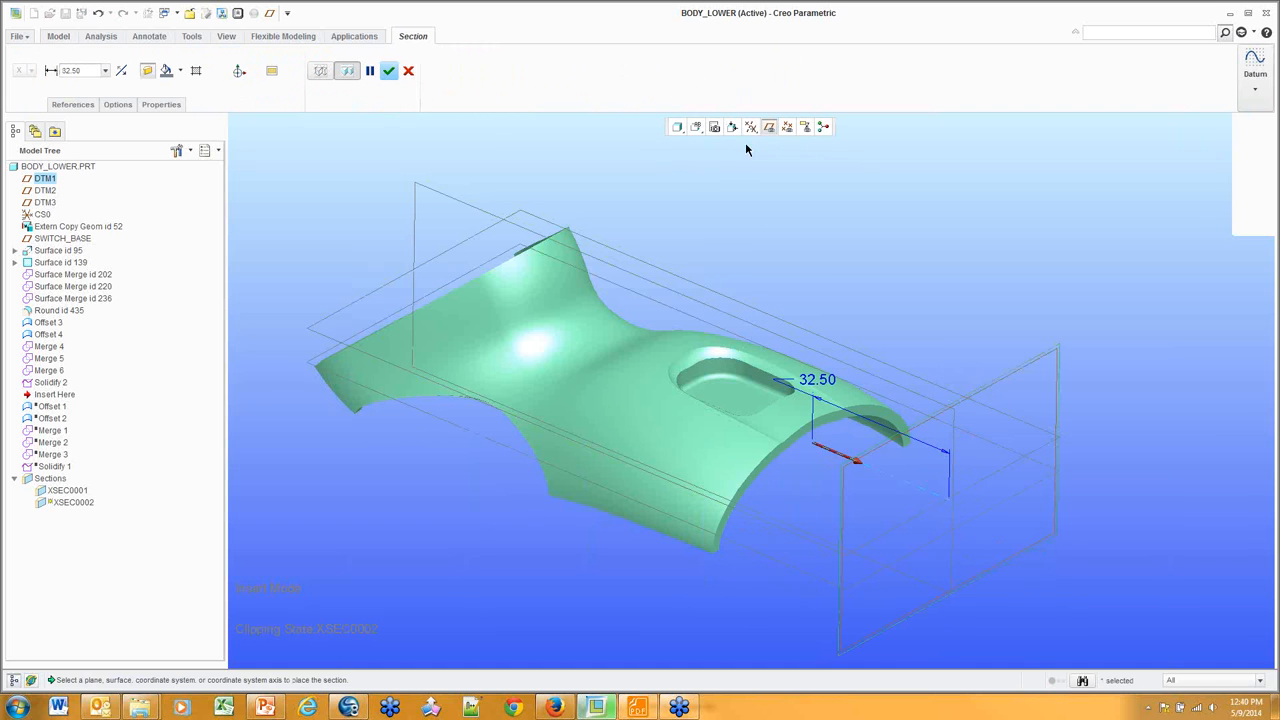
{"action": "left_click", "coordinate": [787, 128]}
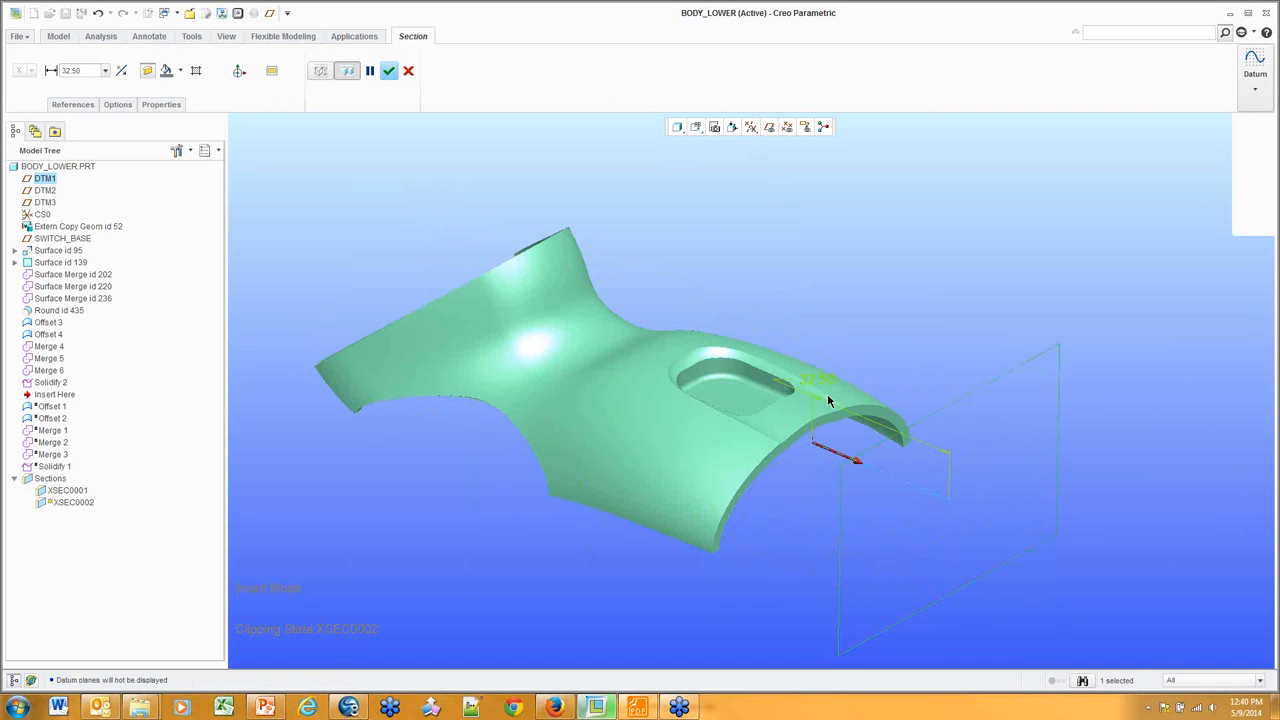
{"action": "left_click_drag", "start_coordinate": [832, 456], "coordinate": [760, 425]}
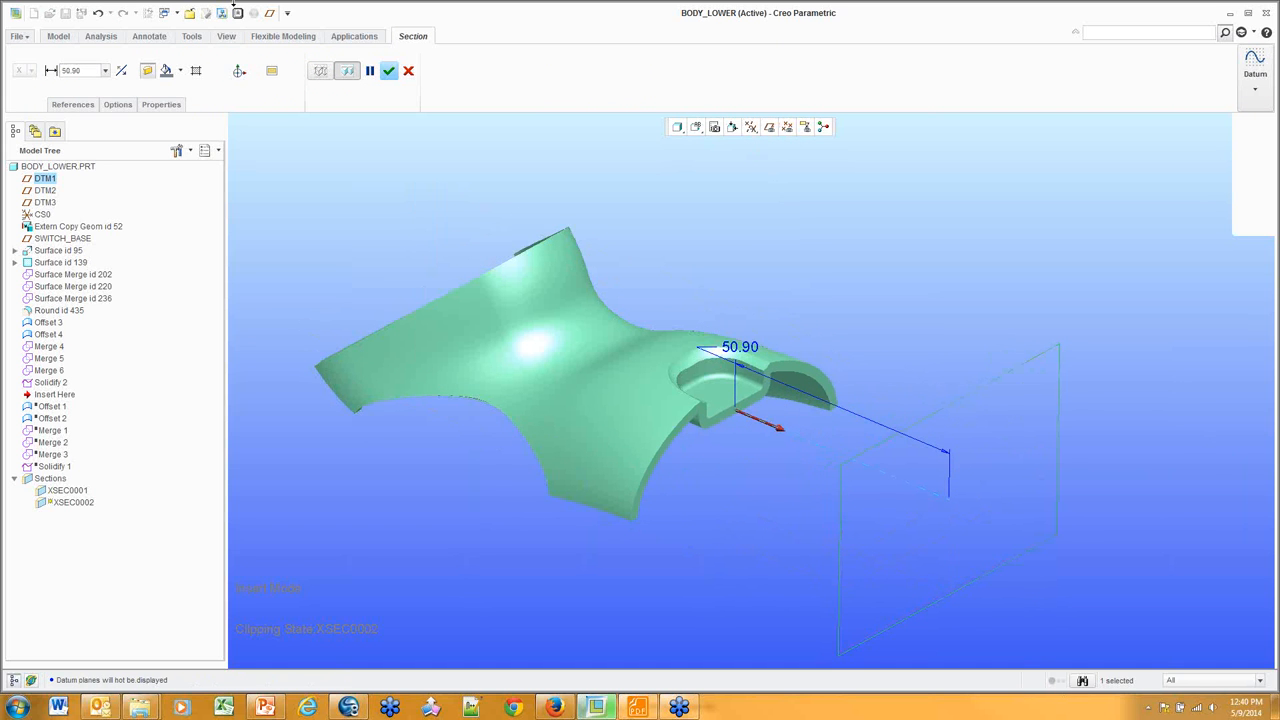
Enable free positioning of the section plane, rotate it about 48 and then about 56 degrees to cut obliquely through the pocket, and accept the section
{"action": "left_click", "coordinate": [239, 70]}
{"action": "scroll", "coordinate": [740, 423], "scroll_direction": "up", "scroll_amount": 3}
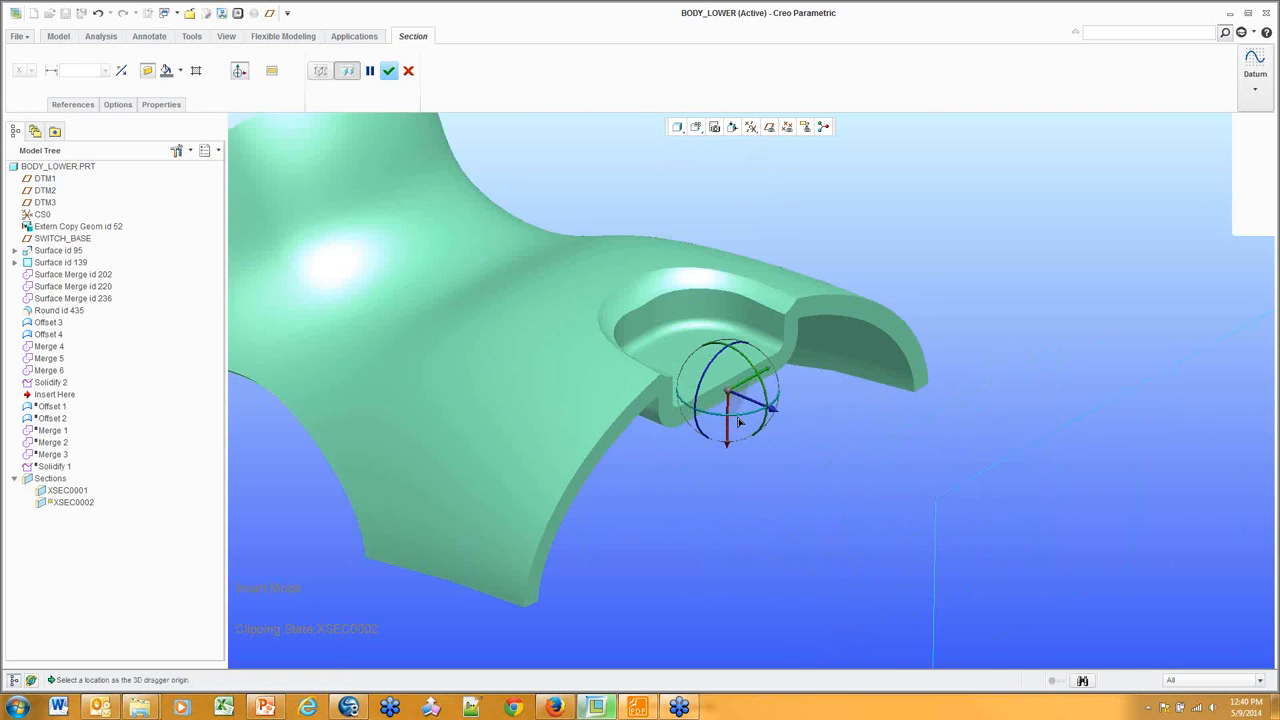
{"action": "left_click_drag", "start_coordinate": [740, 423], "coordinate": [710, 420]}
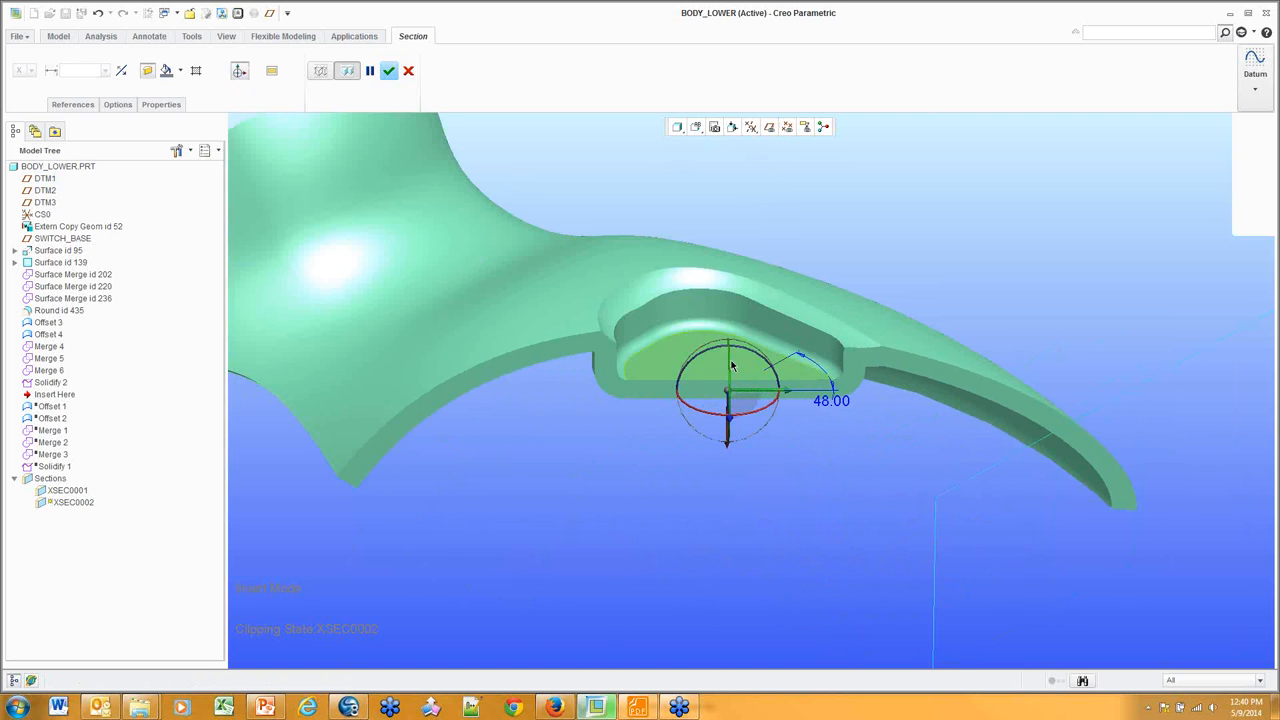
{"action": "middle_click_drag", "start_coordinate": [731, 366], "coordinate": [706, 374]}
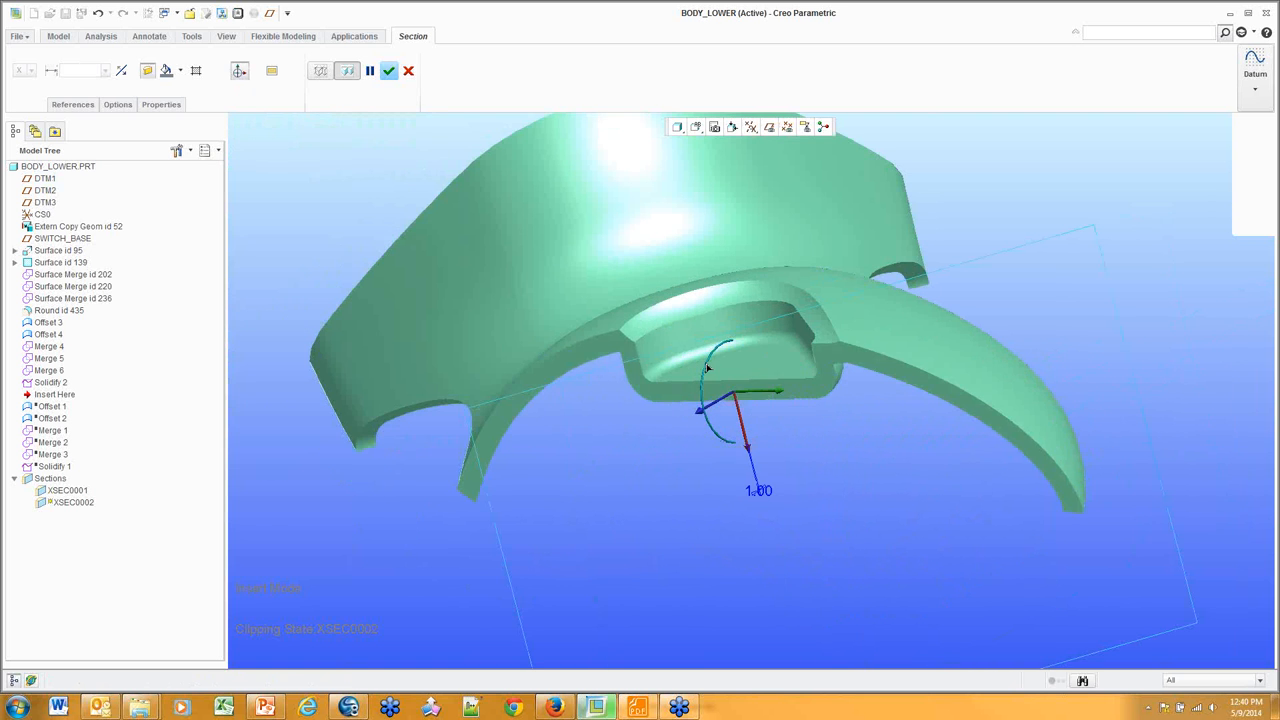
{"action": "left_click_drag", "start_coordinate": [707, 368], "coordinate": [732, 337]}
{"action": "middle_click_drag", "start_coordinate": [743, 367], "coordinate": [822, 291]}
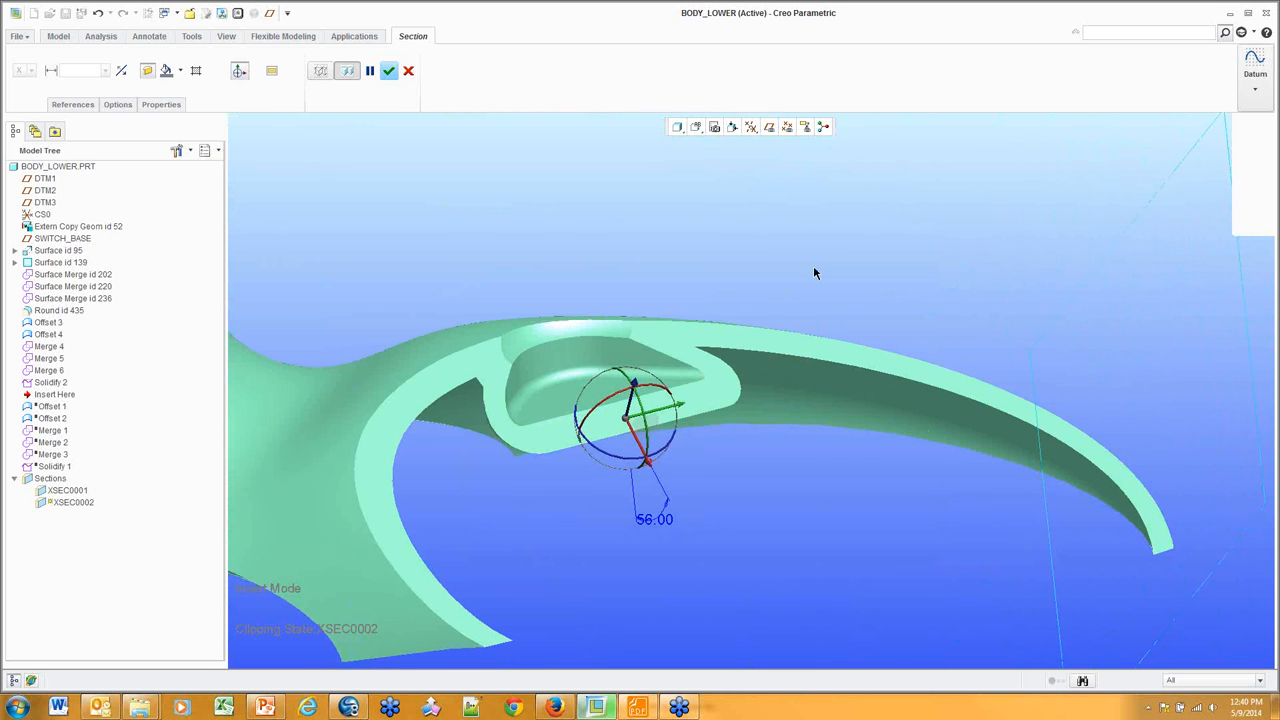
{"action": "middle_click", "coordinate": [815, 272]}
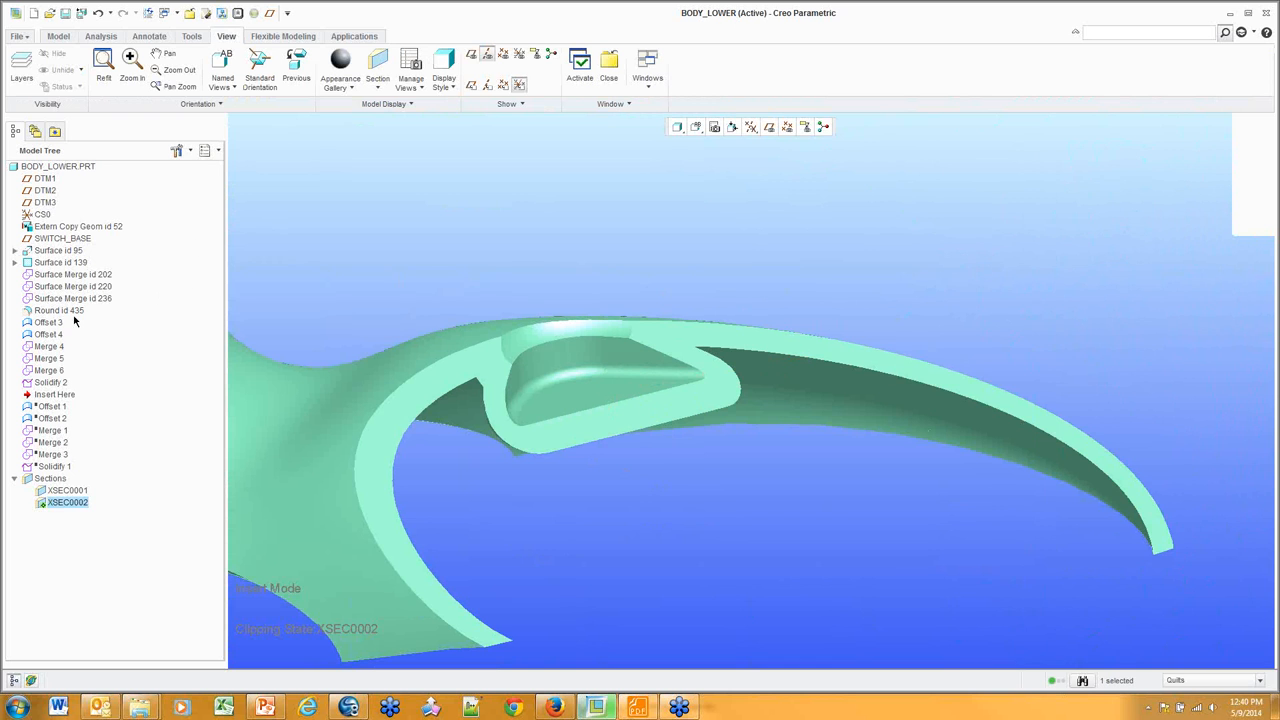
Highlight the Offset 4 and Merge 6 features on the sectioned body, clear the selection and examine the whole cut wall
{"action": "left_click", "coordinate": [50, 335]}
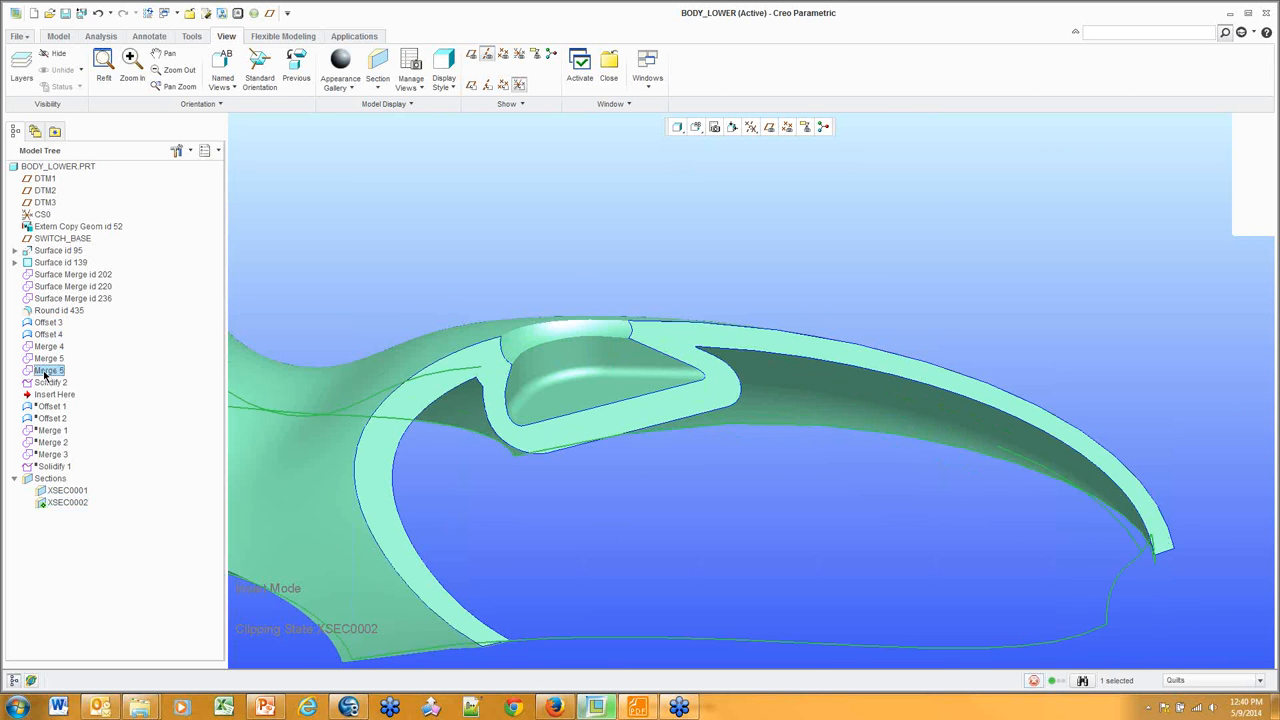
{"action": "left_click", "coordinate": [48, 370]}
{"action": "left_click", "coordinate": [346, 245]}
{"action": "scroll", "coordinate": [343, 258], "scroll_direction": "down", "scroll_amount": 4}
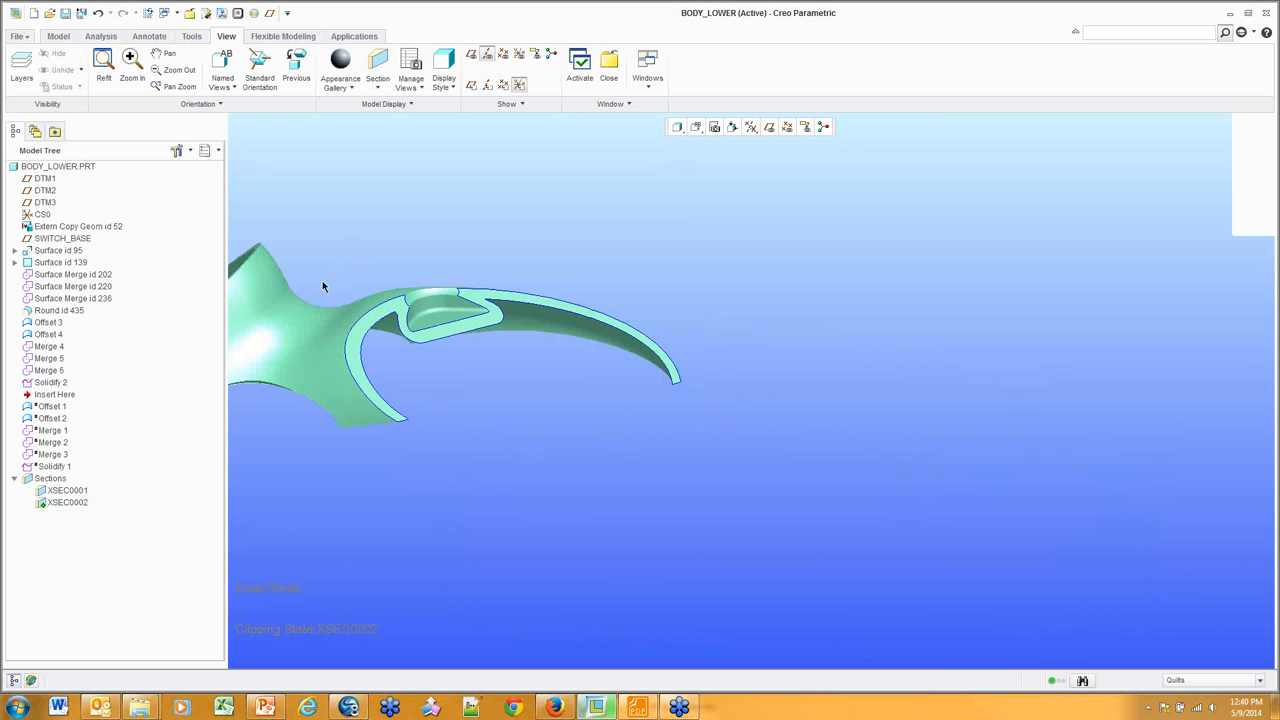
{"action": "middle_click_drag", "start_coordinate": [463, 338], "coordinate": [784, 375], "text": "shift"}
{"action": "scroll", "coordinate": [847, 291], "scroll_direction": "down", "scroll_amount": 3}
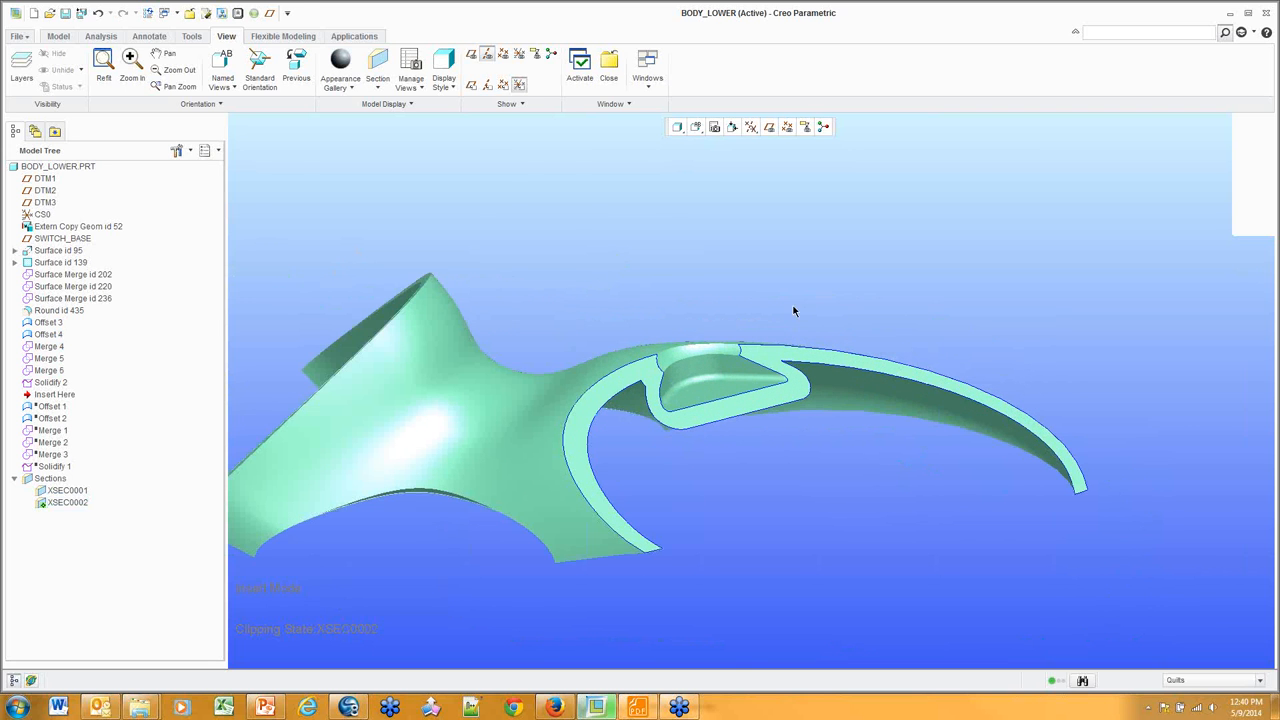
Switch to the PowerPoint presentation, start the slide show from the "On to the Demonstration" slide and advance to the next slide
{"action": "left_click", "coordinate": [1238, 65]}
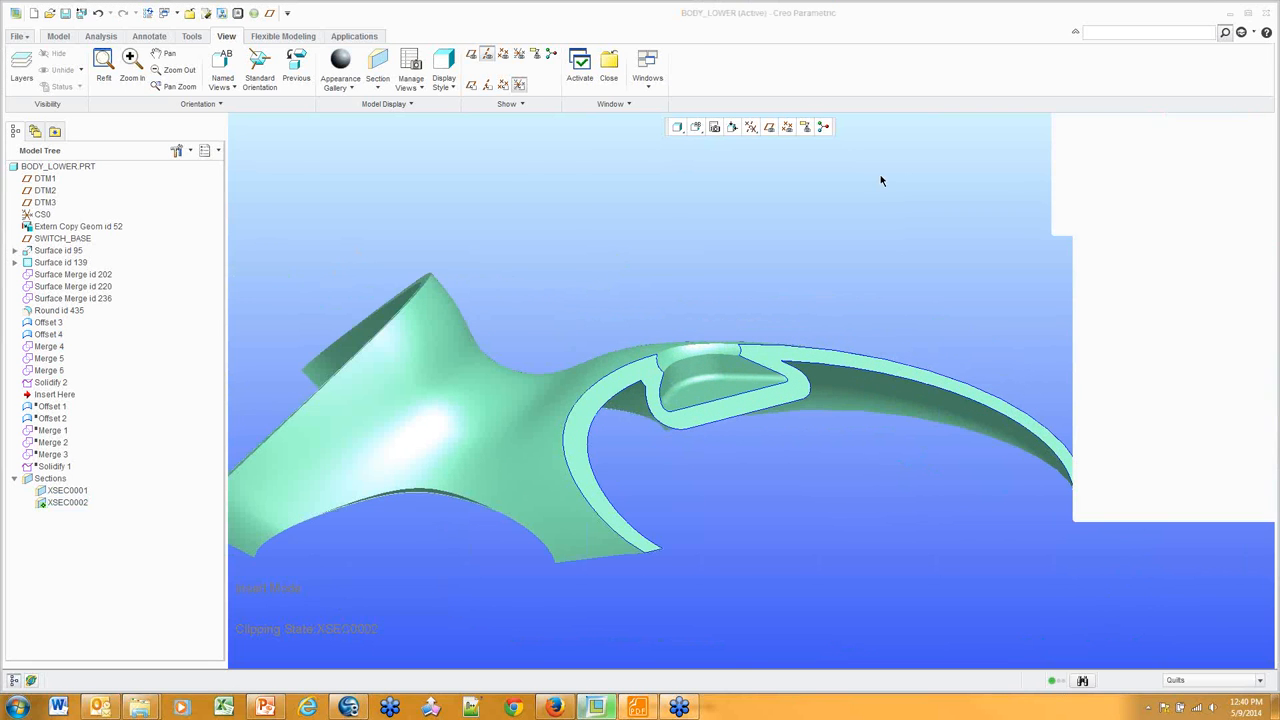
{"action": "left_click", "coordinate": [189, 13]}
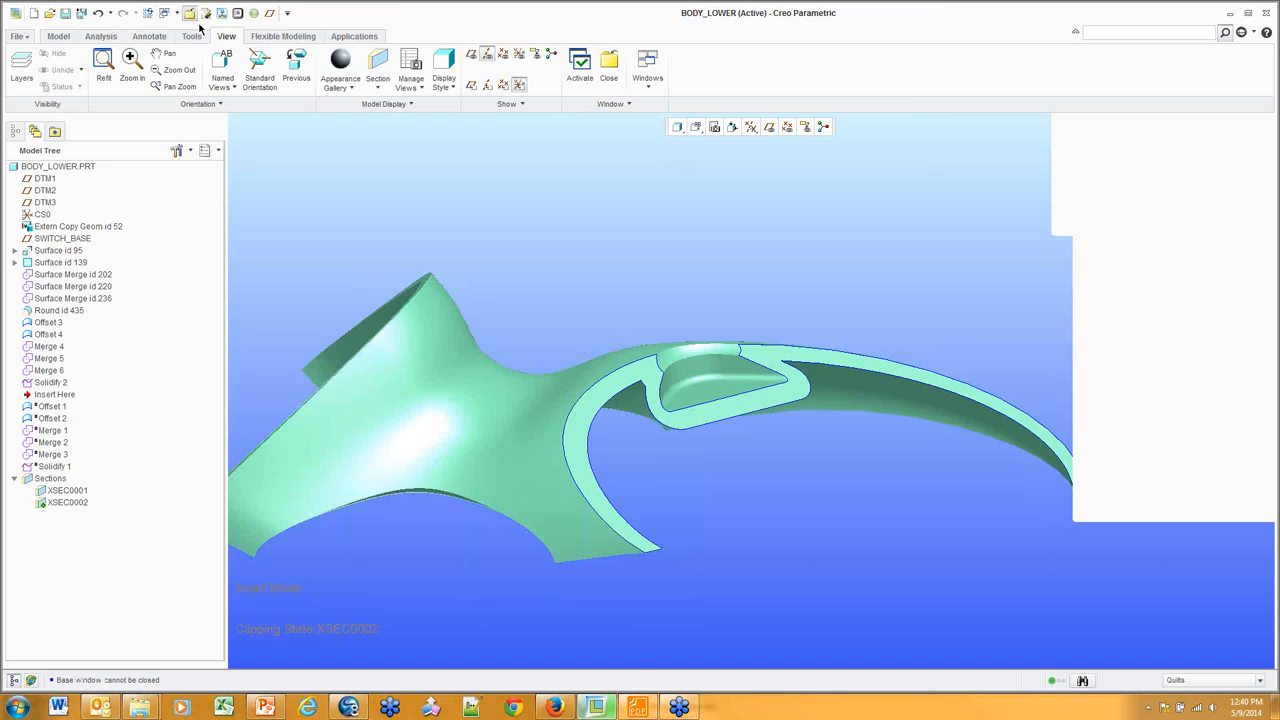
{"action": "left_click", "coordinate": [265, 707]}
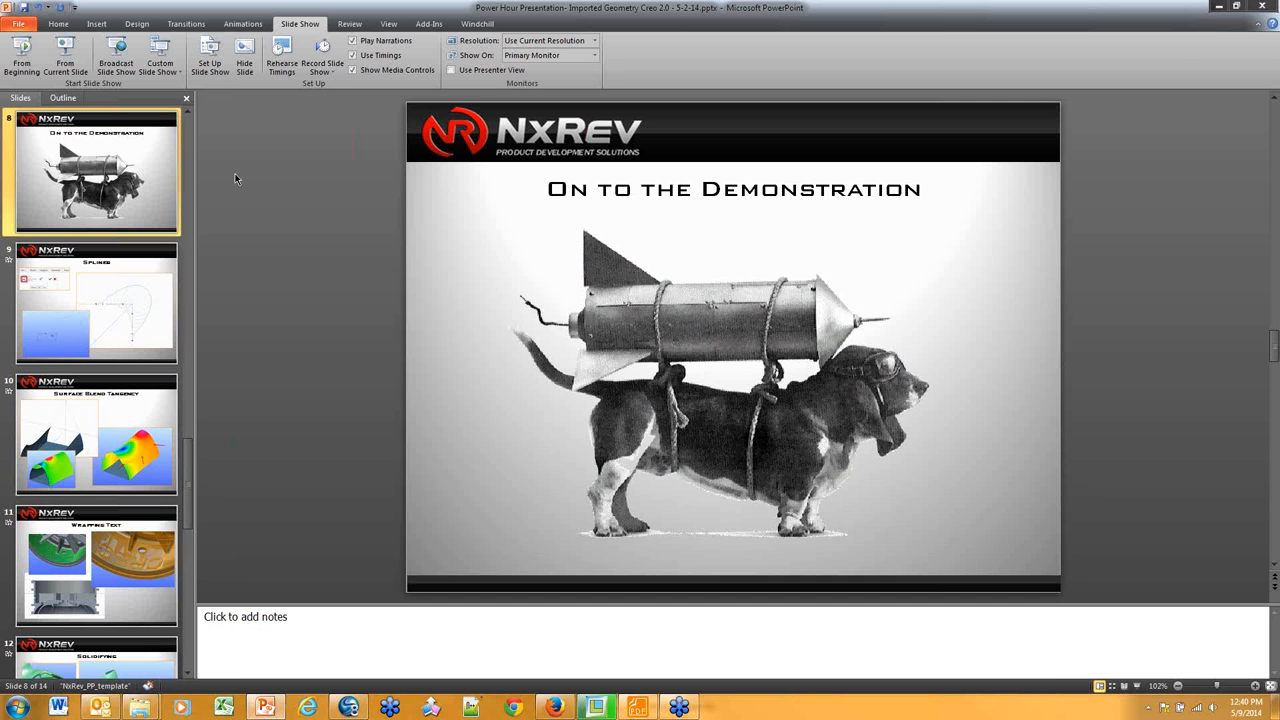
{"action": "left_click", "coordinate": [65, 55]}
{"action": "left_click", "coordinate": [813, 289]}
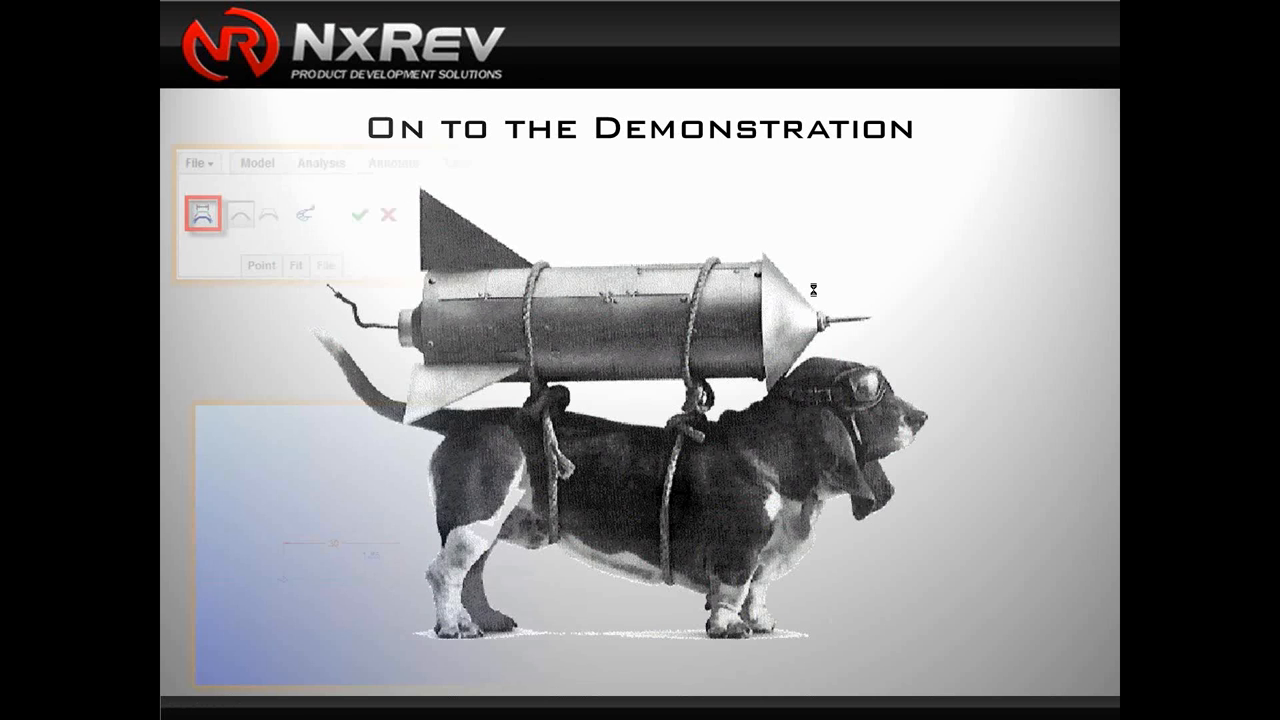